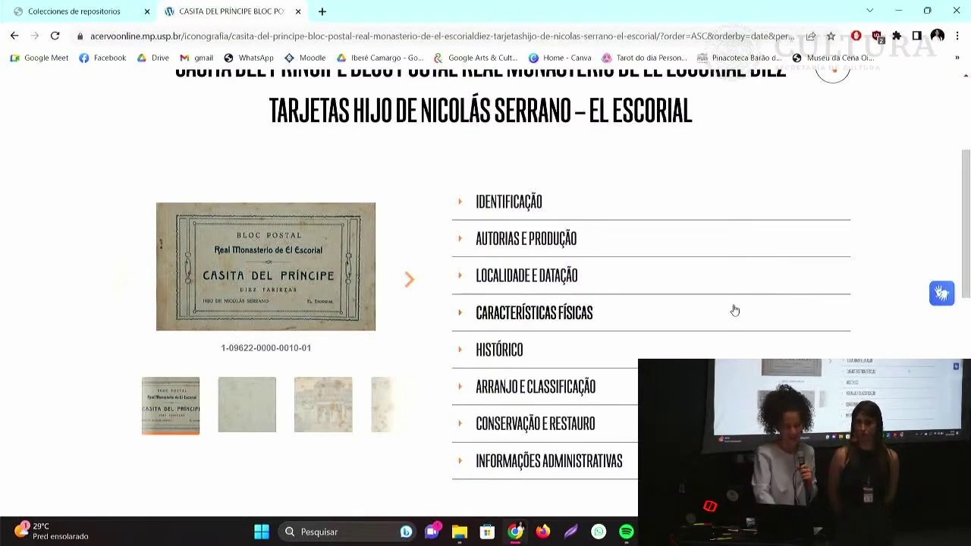
Examine how the item record groups its metadata, checking the Identificação, Autorias e Produção, Localidade e Datação and Características Físicas sections.
click(500, 238)
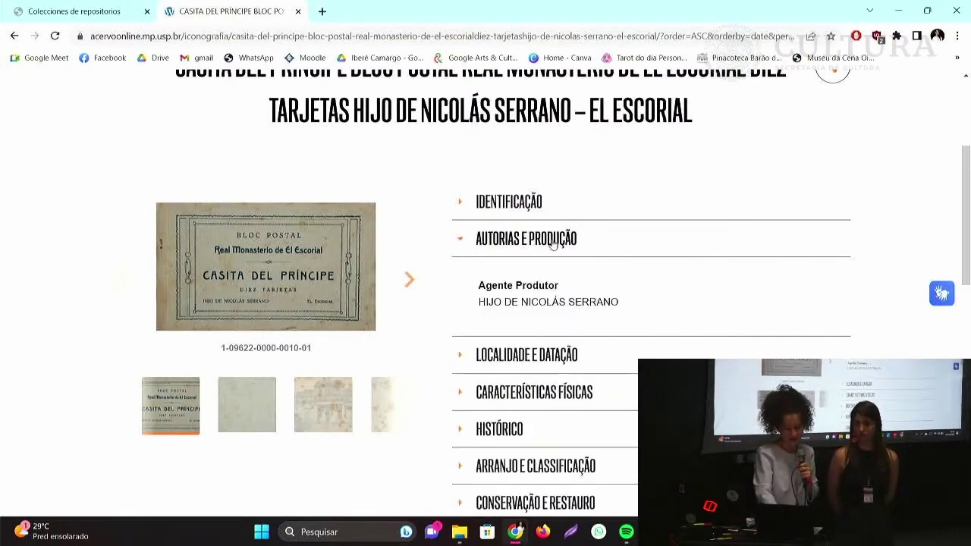
click(465, 239)
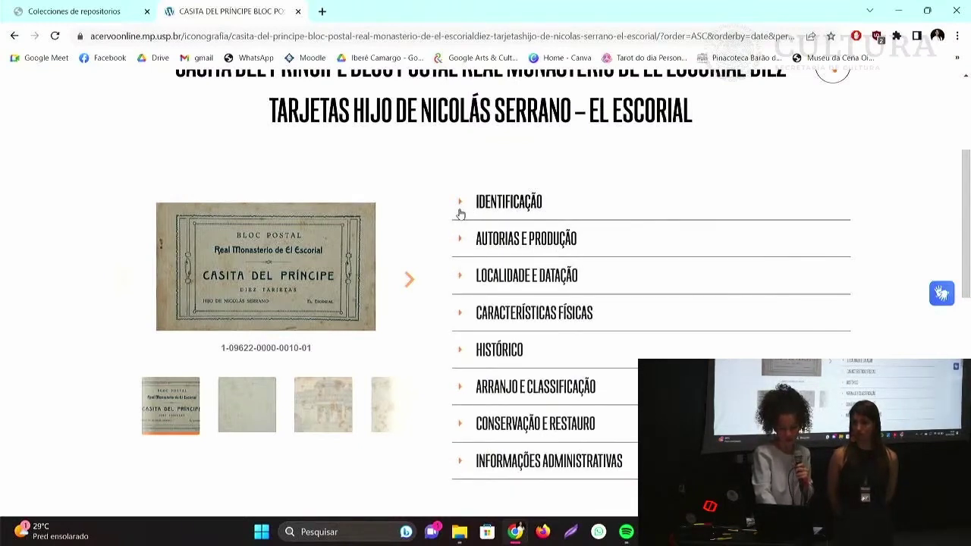
click(459, 214)
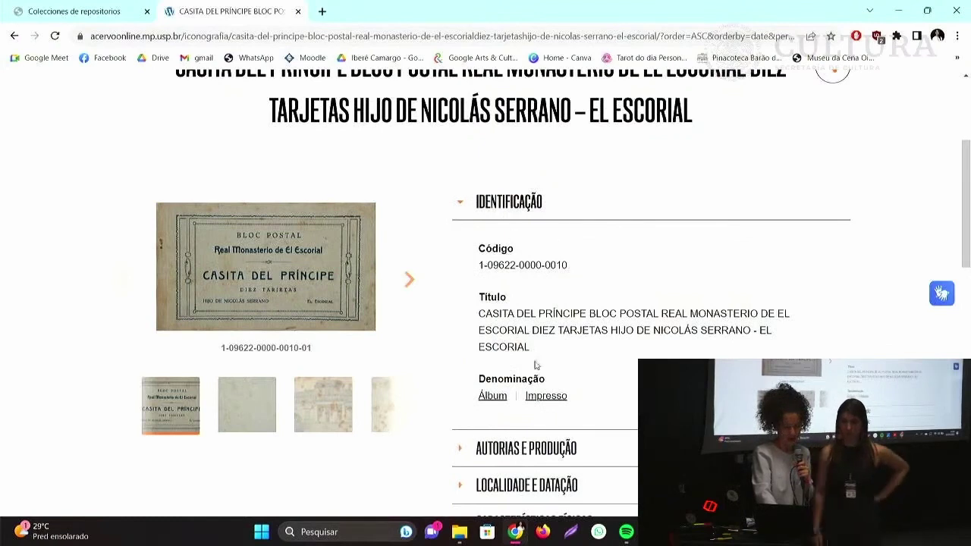
click(460, 201)
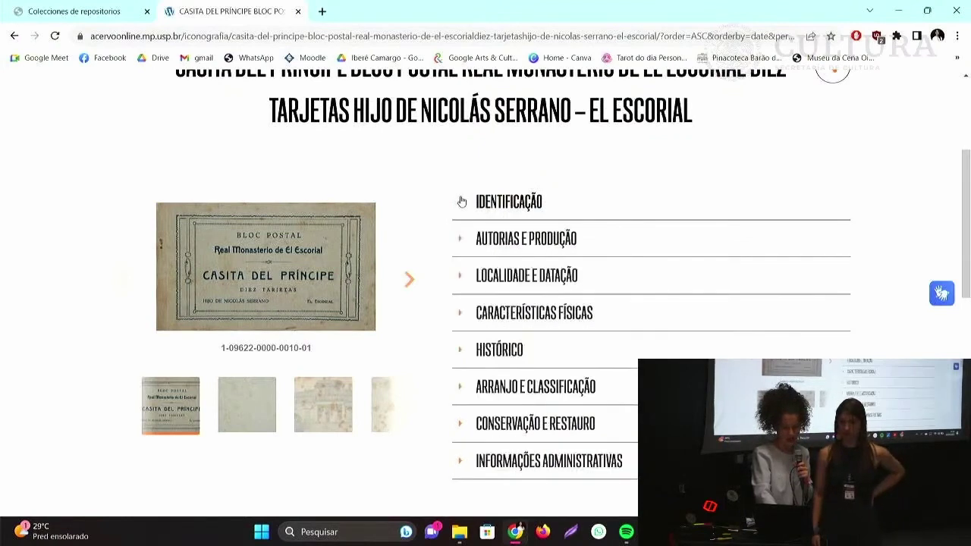
click(460, 241)
click(461, 241)
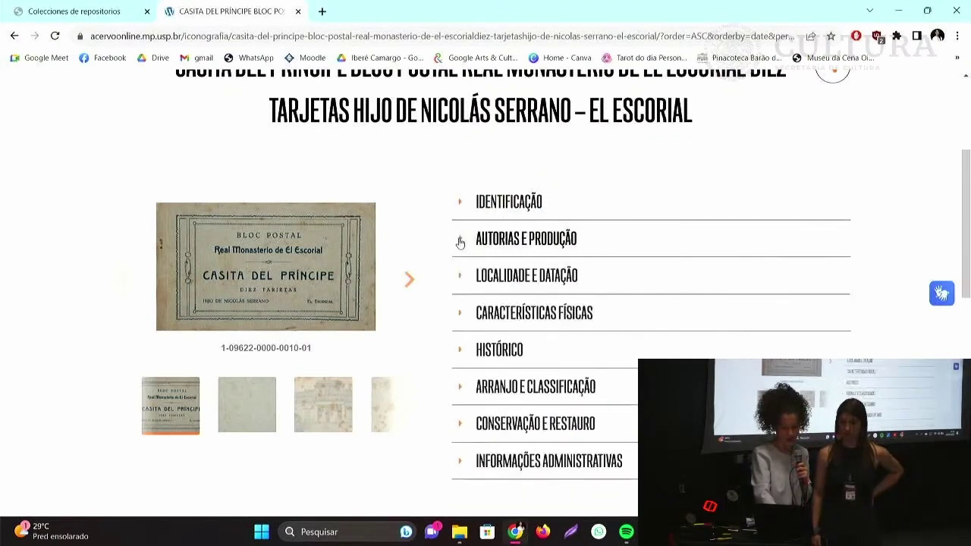
click(461, 276)
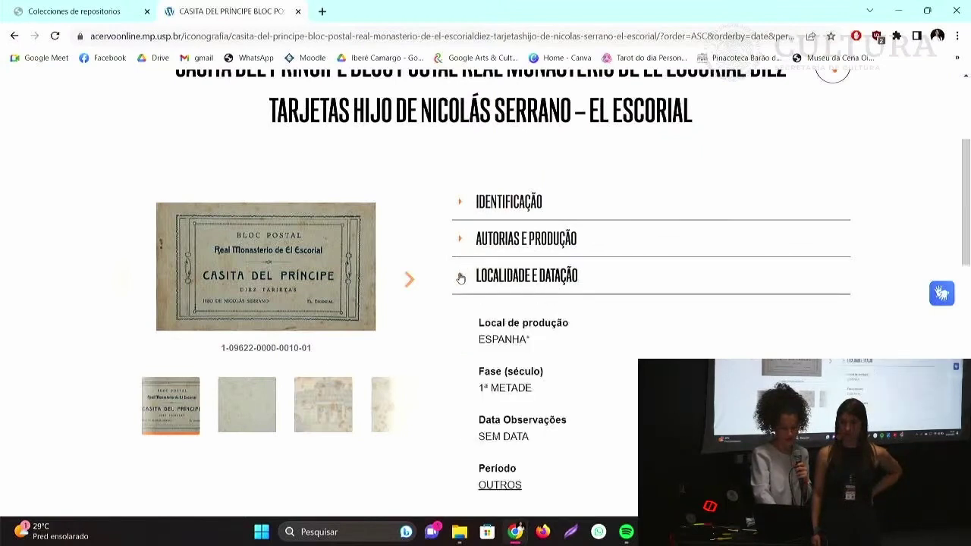
click(460, 277)
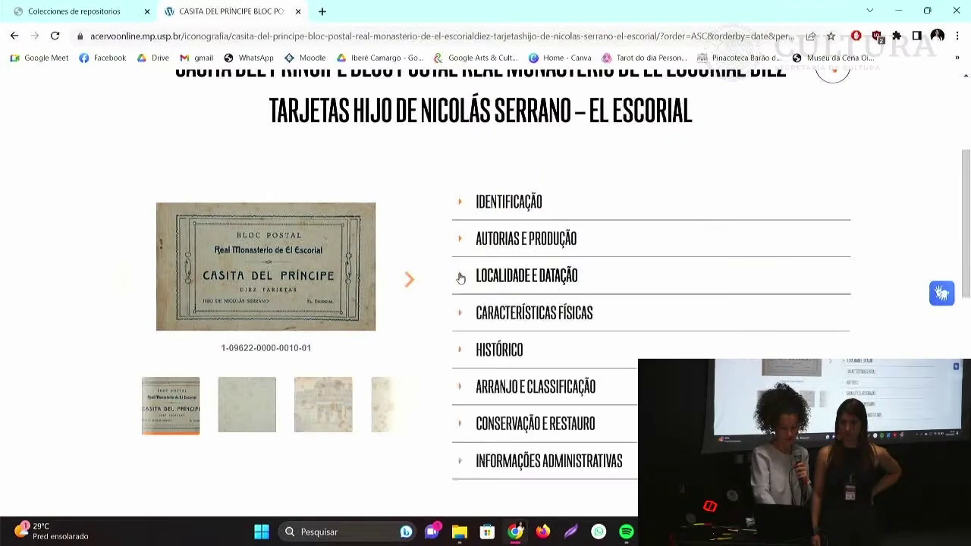
click(462, 317)
click(463, 317)
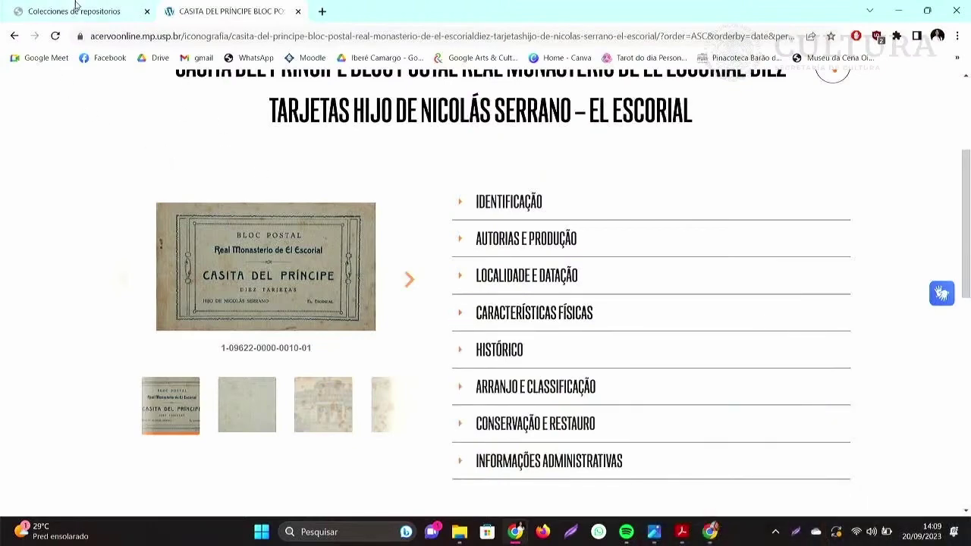
Switch back to the Tainacan repository and open the metadata configuration of the Acervo Geral collection.
click(75, 9)
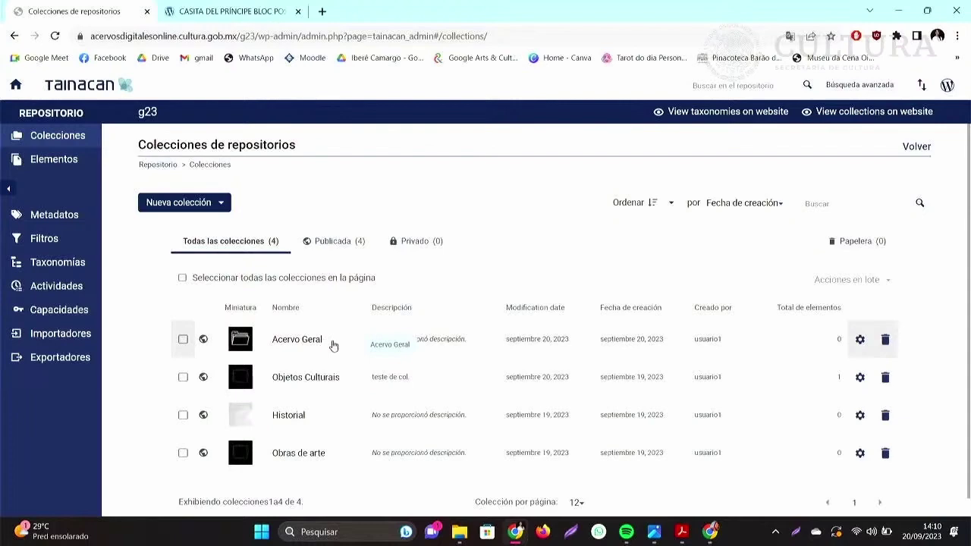
click(333, 346)
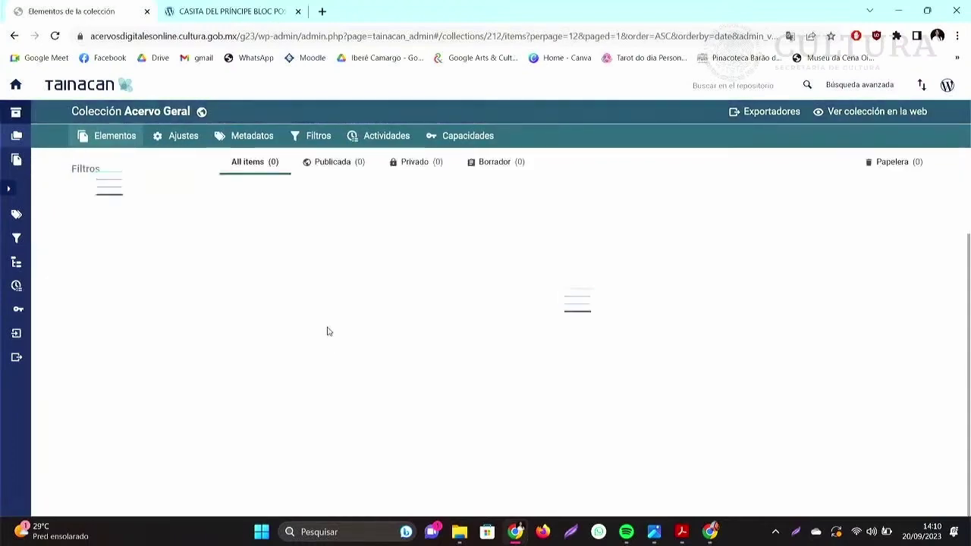
click(237, 139)
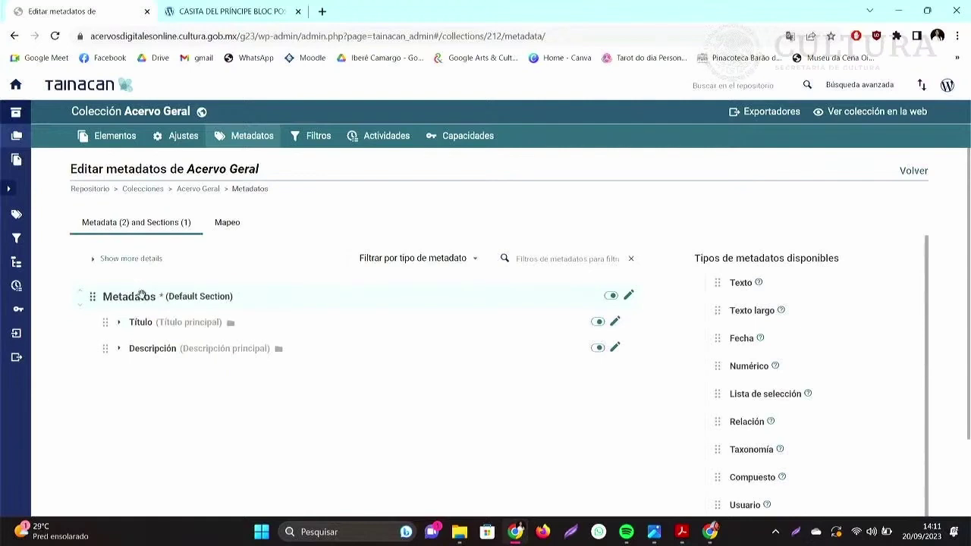
Edit the default metadata section of the collection and change its name to "Identificação".
click(629, 298)
click(342, 264)
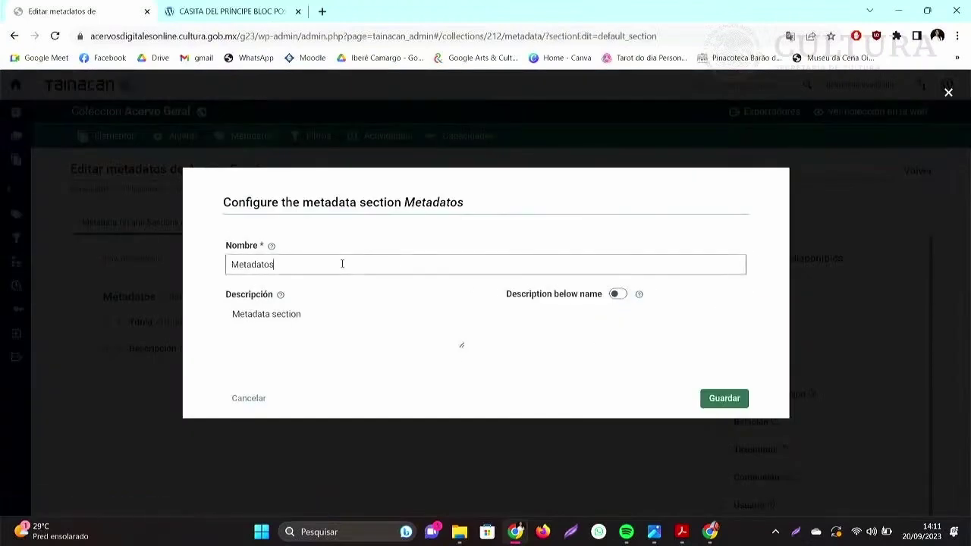
drag(286, 265, 210, 263)
click(283, 264)
drag(294, 269, 210, 274)
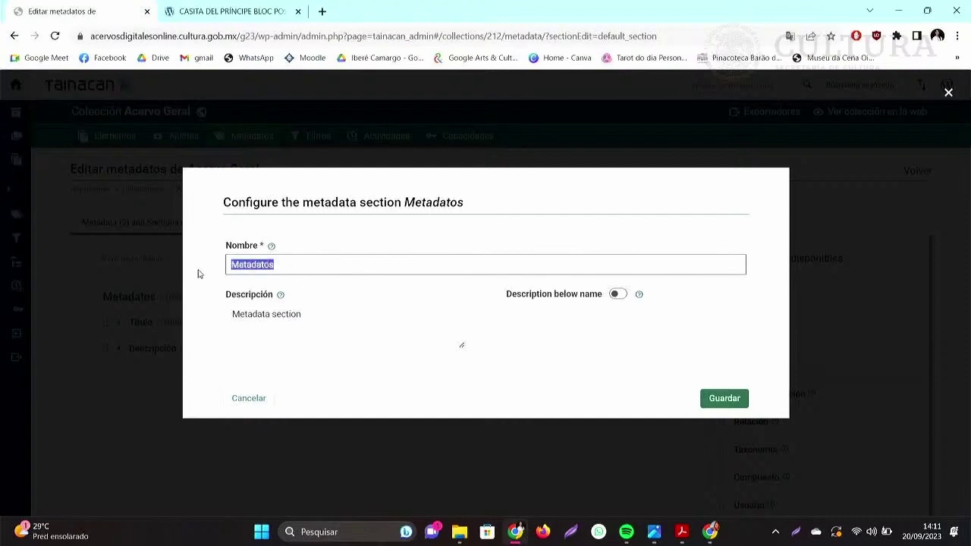
text(Identi)
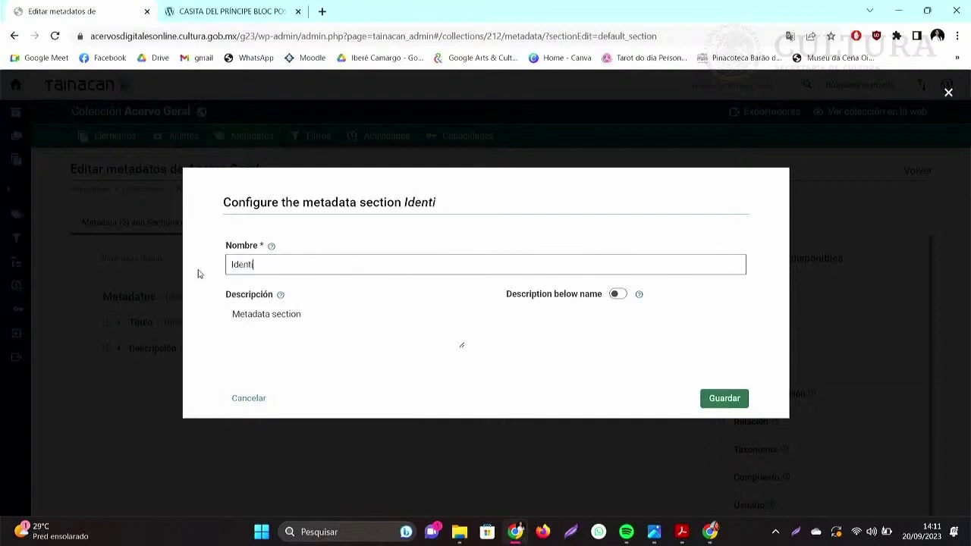
text(ficação)
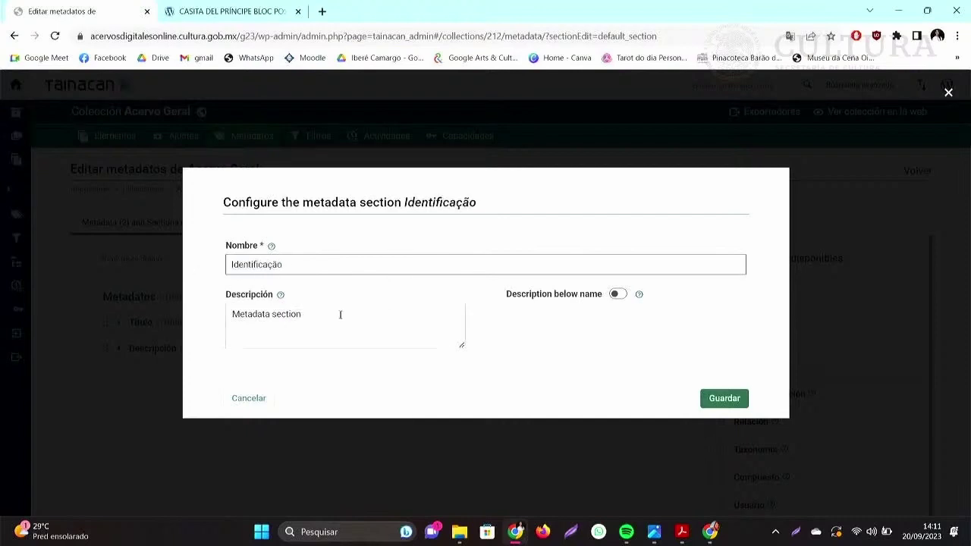
Set the Identificação section's description to "Identificação geral do item", save it, and recheck the section's settings.
triple_click(325, 314)
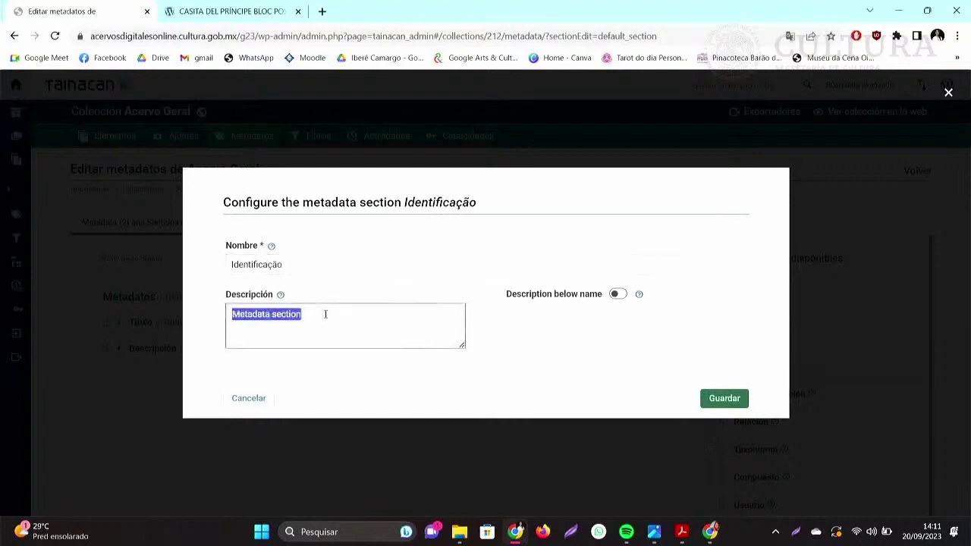
text(Ide)
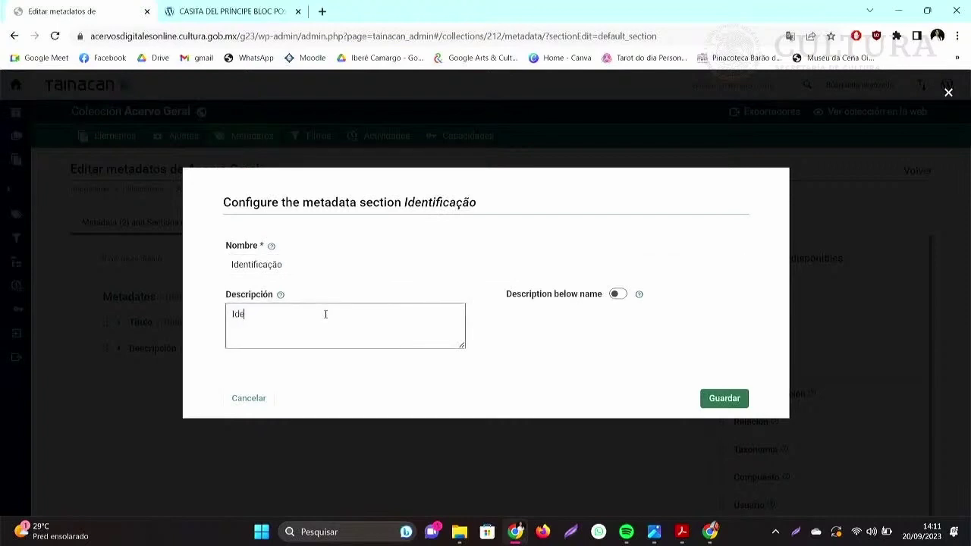
text(ntificação dggeral doitem)
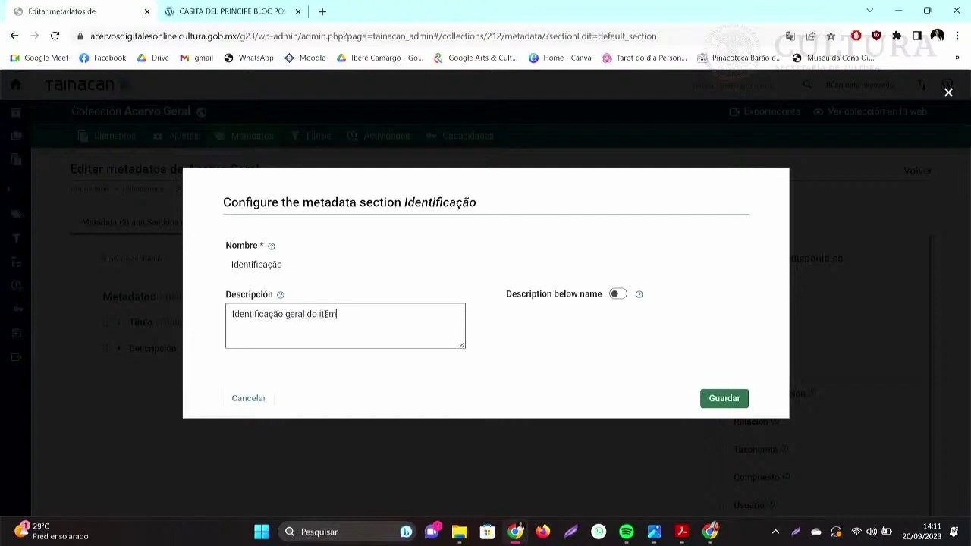
click(727, 401)
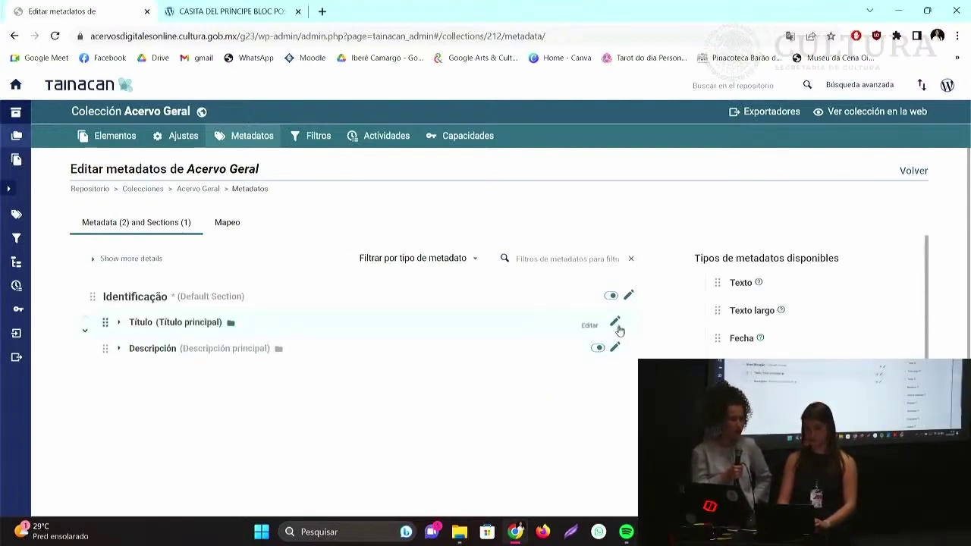
click(629, 296)
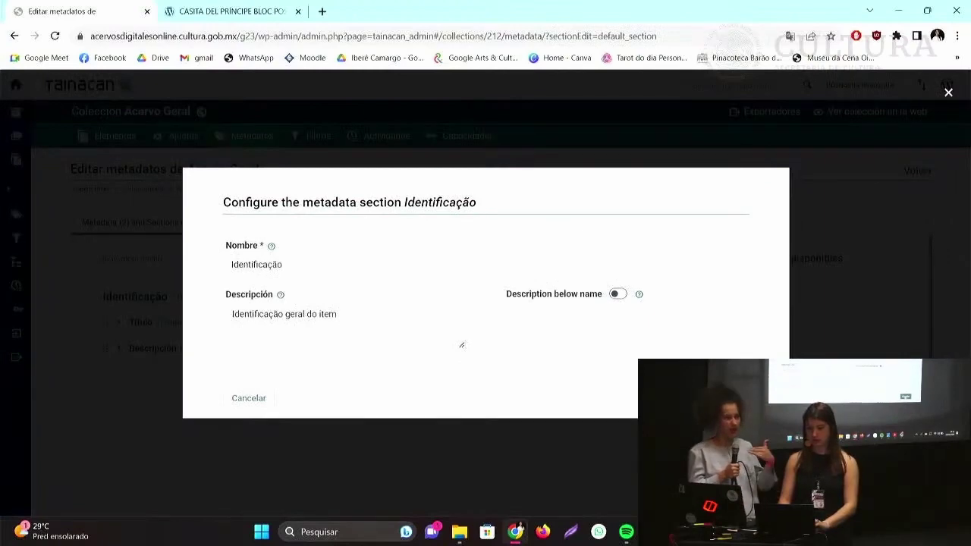
click(721, 398)
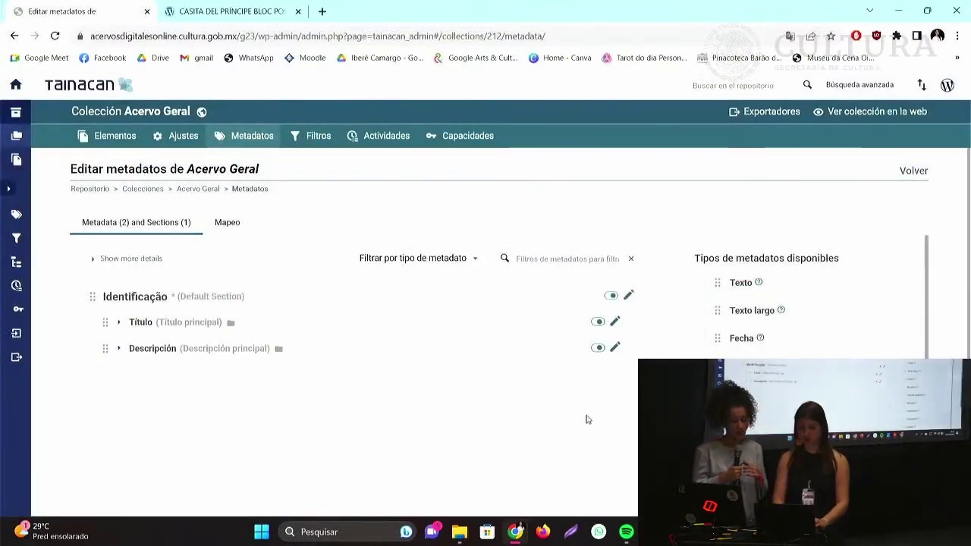
Add a new public metadata section below Identificação, name it "Autoria e produção", and save it.
scroll(592, 422, down, 1)
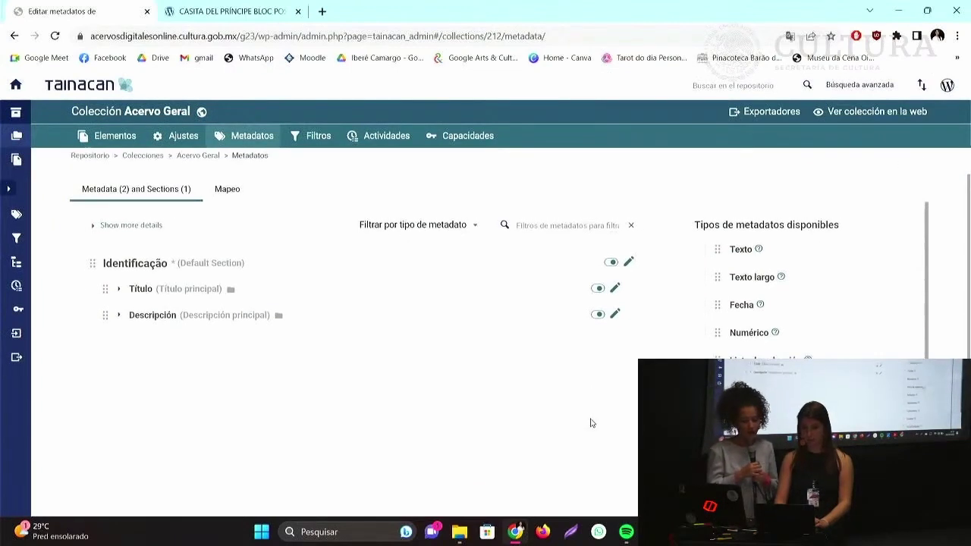
scroll(592, 422, down, 1)
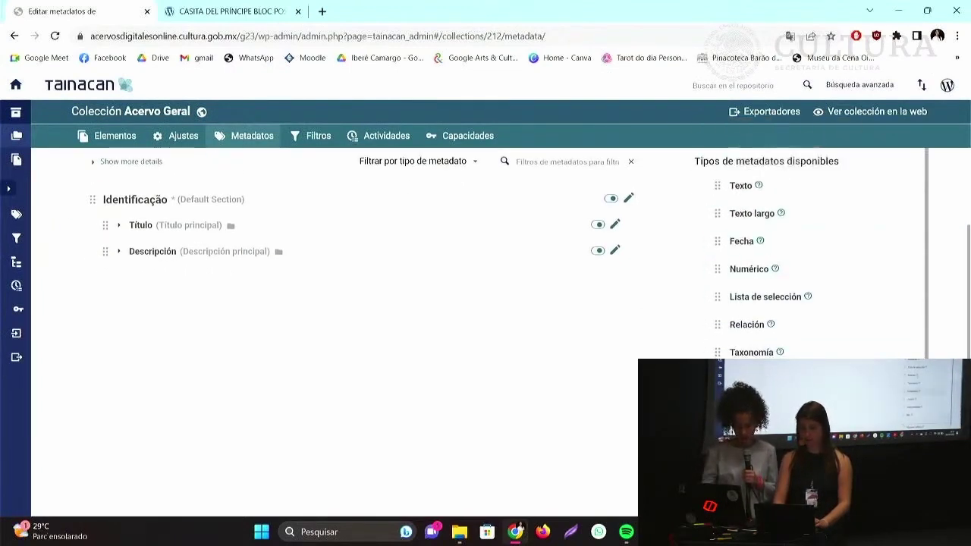
scroll(835, 228, down, 1)
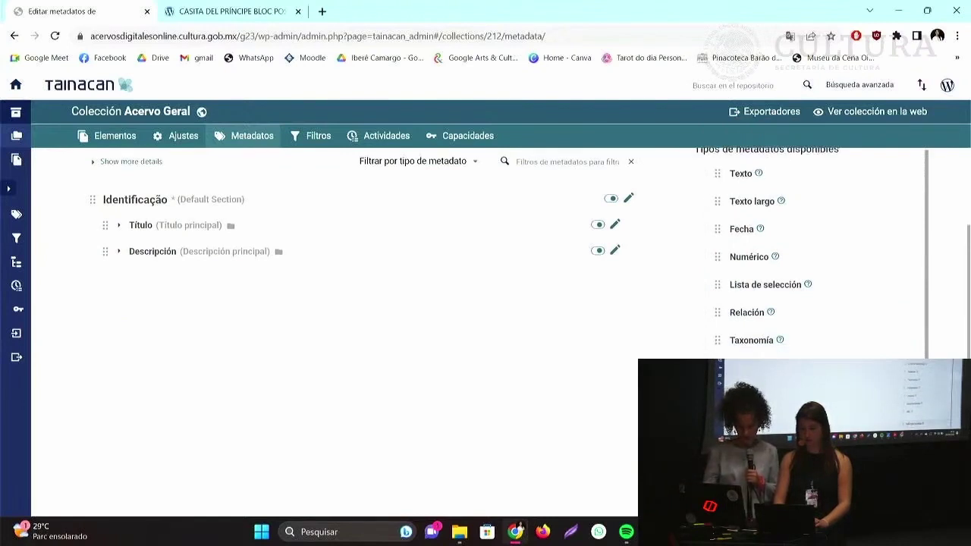
drag(751, 372, 301, 297)
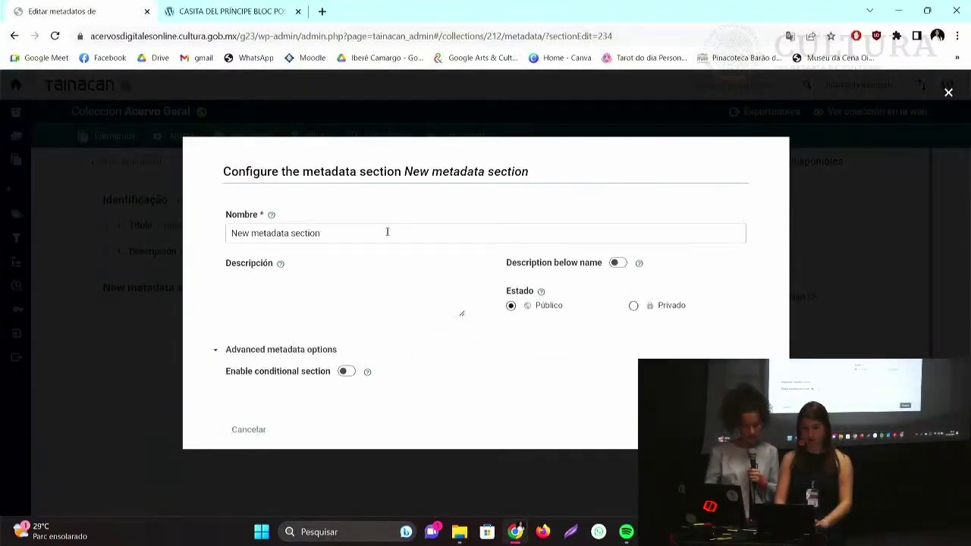
triple_click(387, 233)
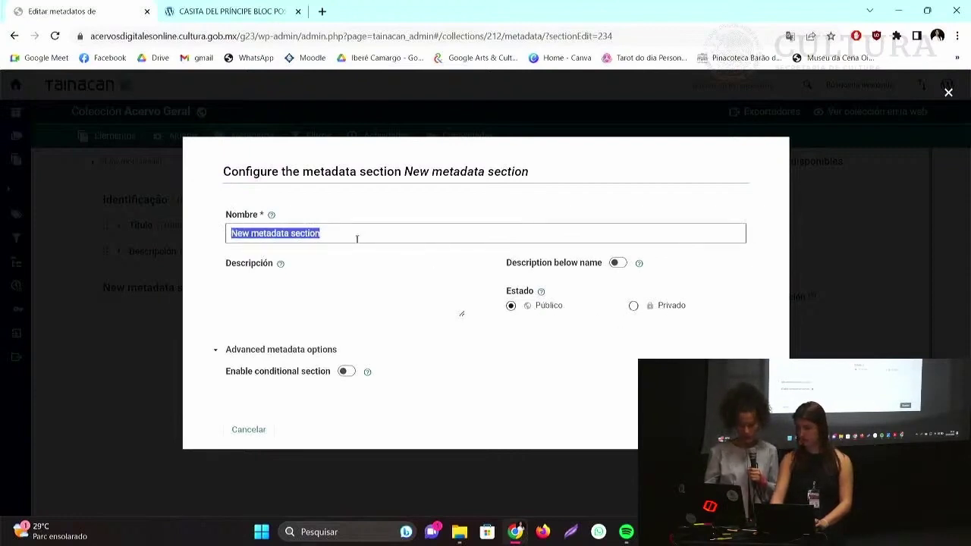
key(BackSpace)
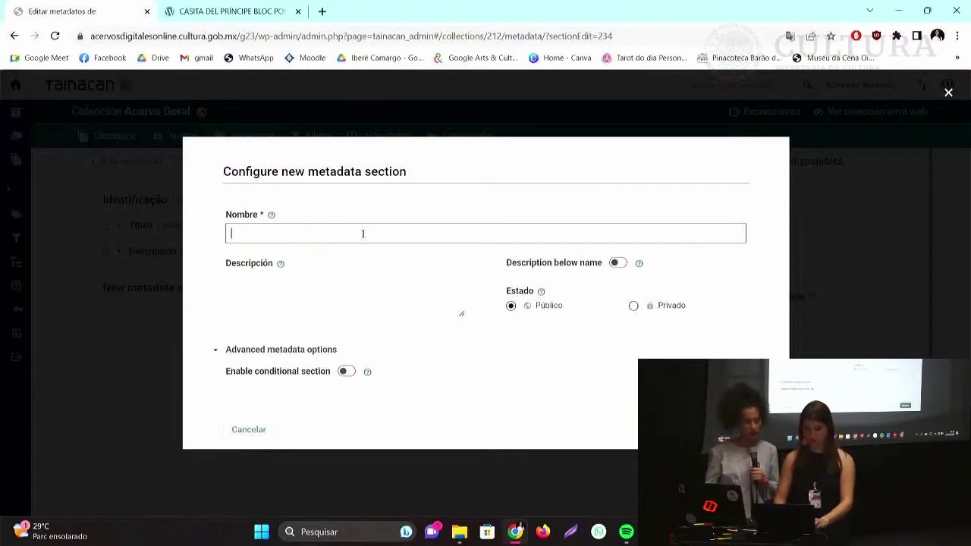
text(Autoria)
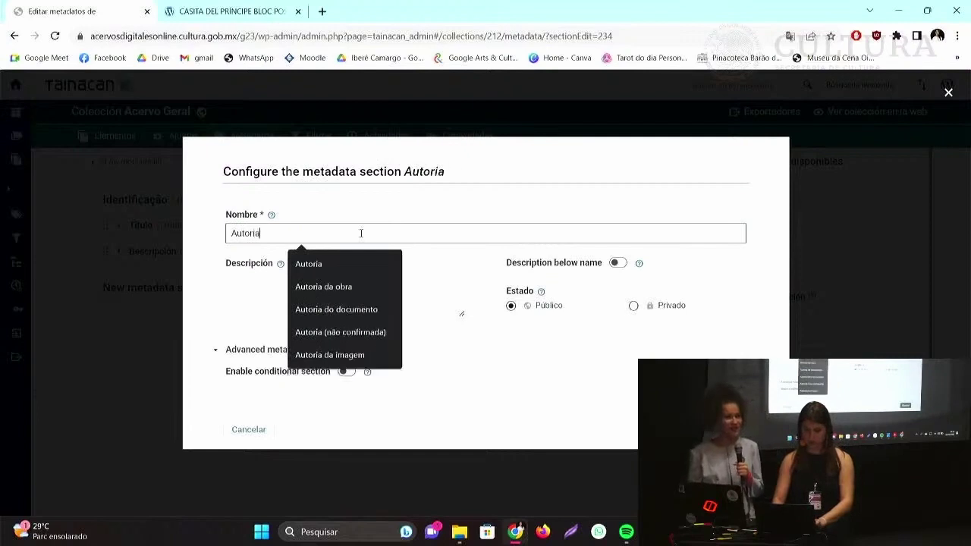
text( e produção)
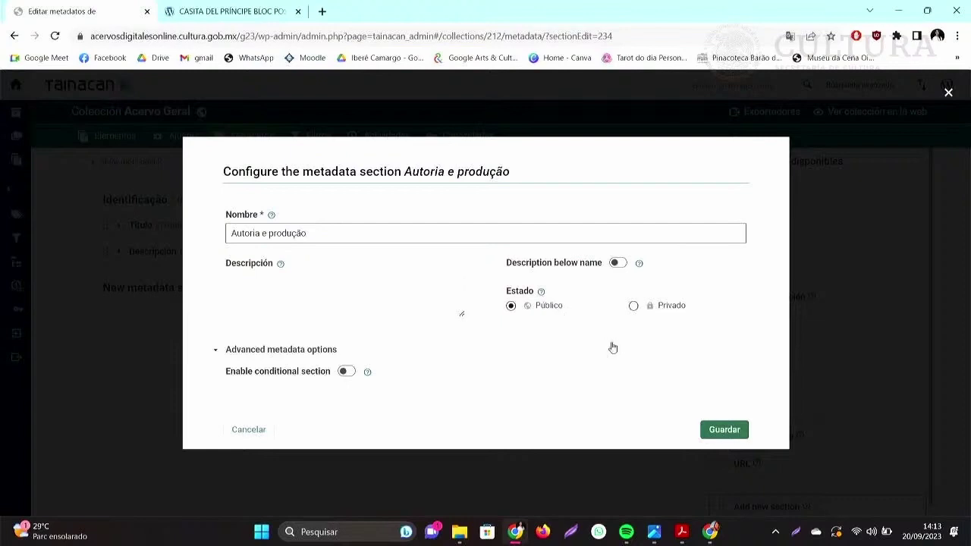
click(558, 311)
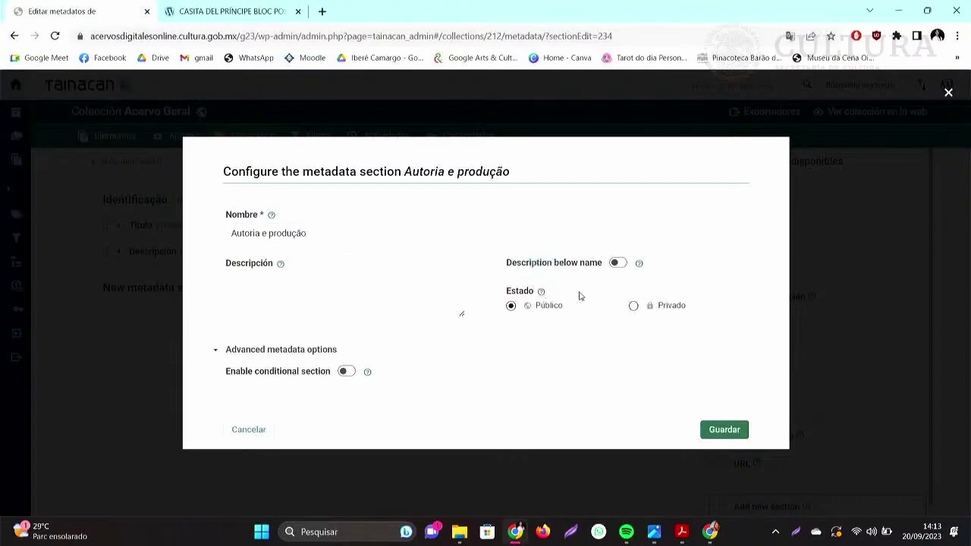
click(720, 430)
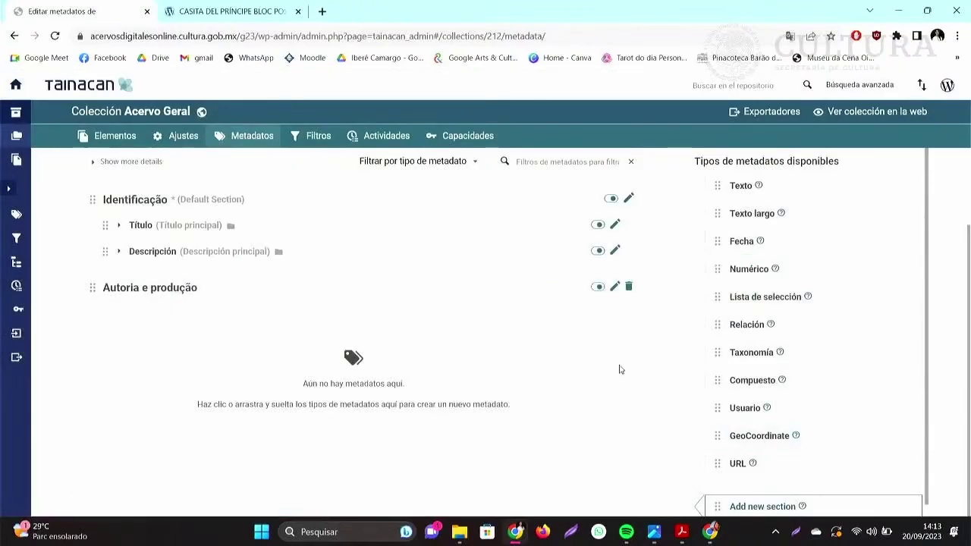
Review the name and description settings of the Identificação section and close them by saving.
click(629, 198)
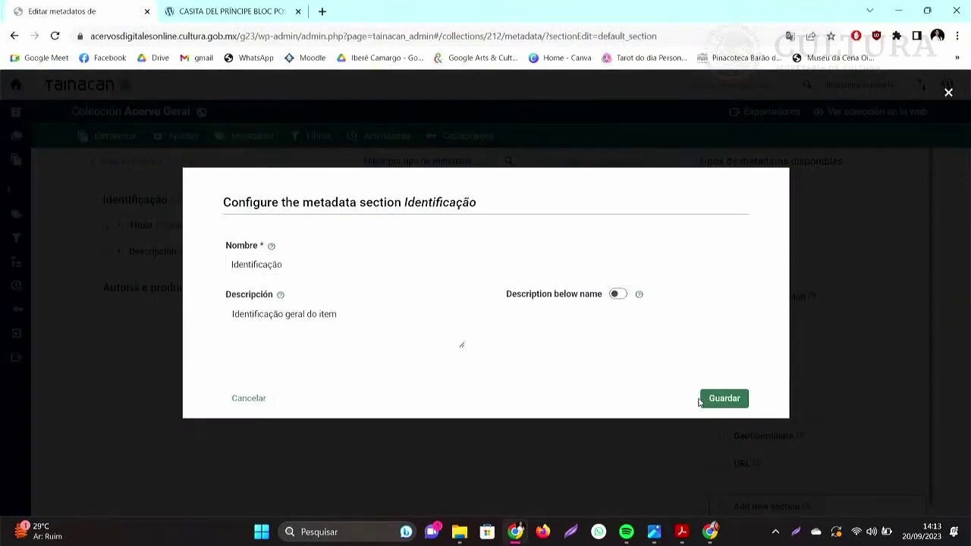
click(730, 399)
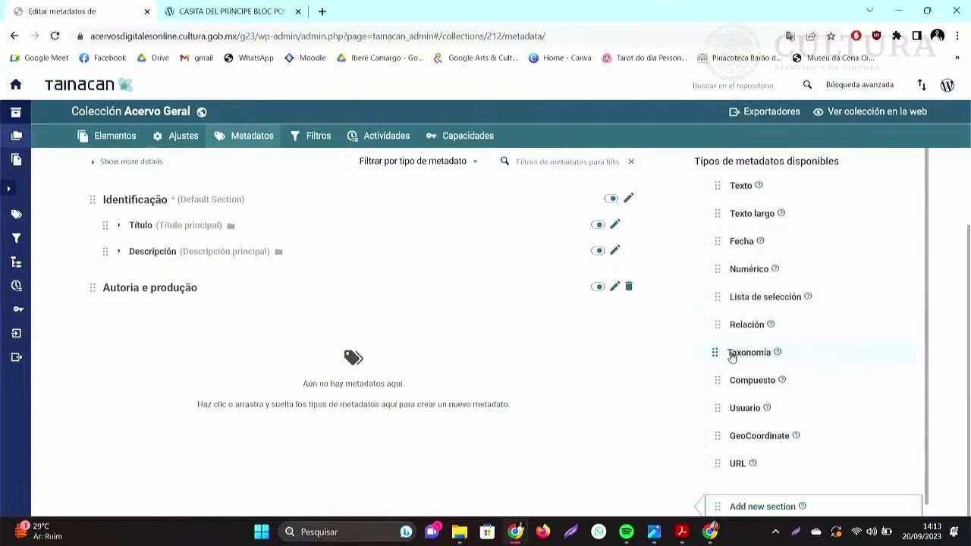
Add a Taxonomía metadatum to the Autoria e produção section and name it "Autoria".
drag(733, 356, 359, 333)
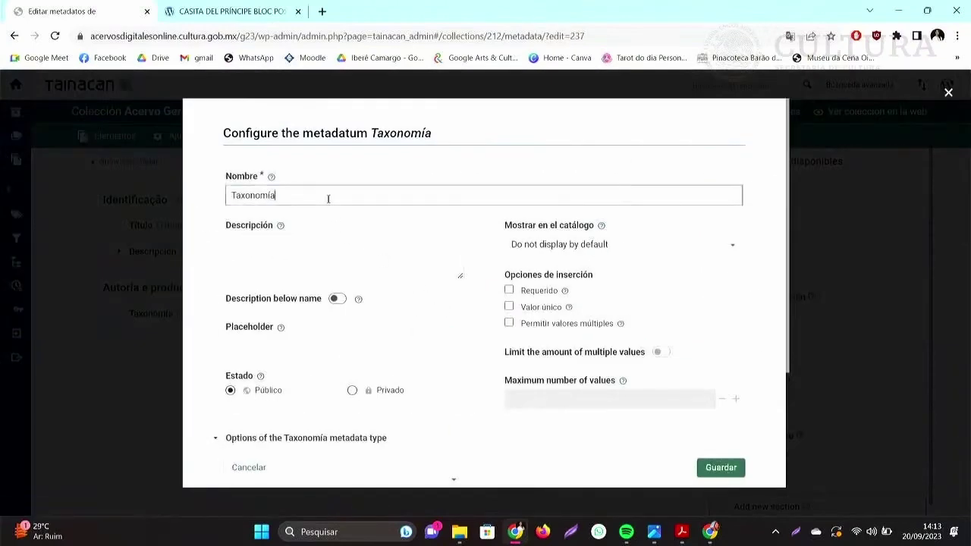
double_click(328, 199)
text(Autoria)
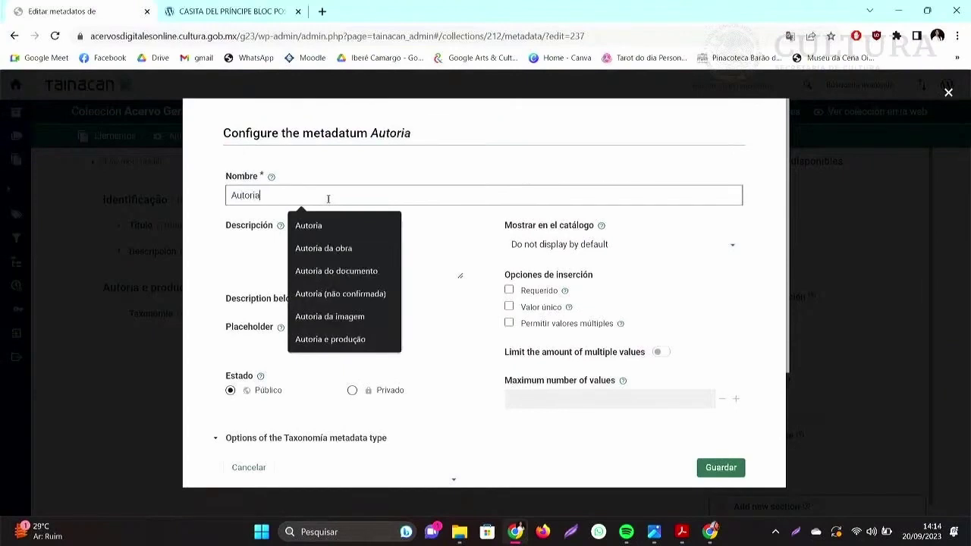
click(460, 235)
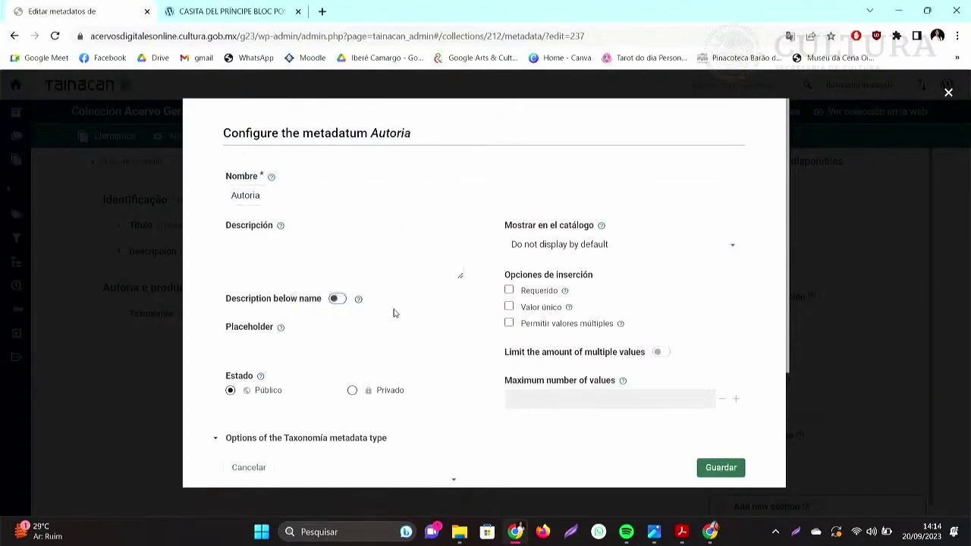
Link the Autoria metadatum to the Autor taxonomy, allow new terms and multiple values, and save it.
scroll(359, 328, down, 2)
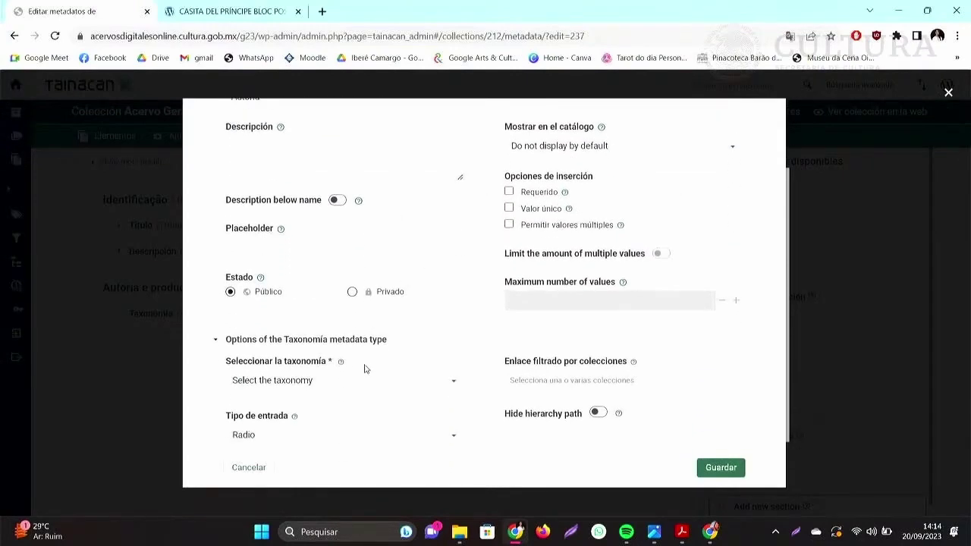
click(364, 381)
click(342, 410)
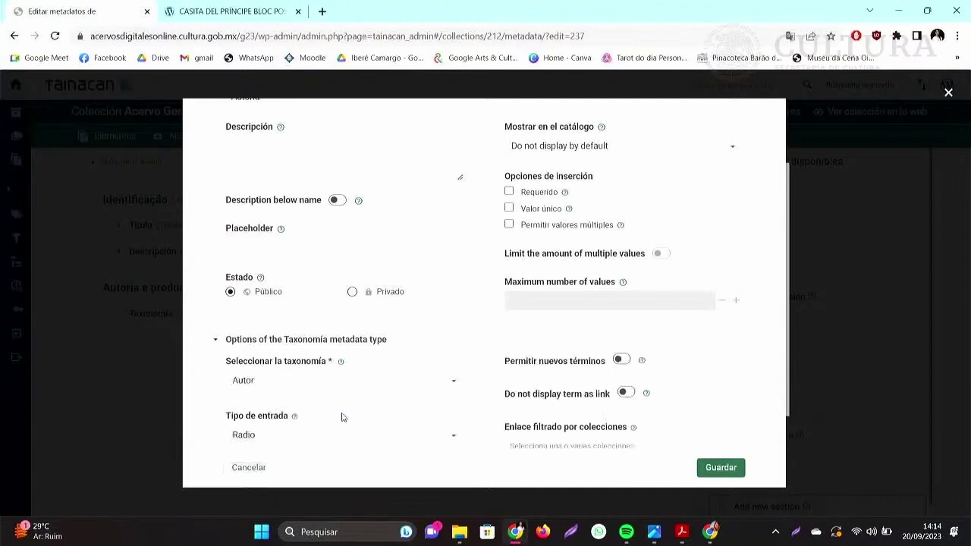
scroll(371, 406, down, 2)
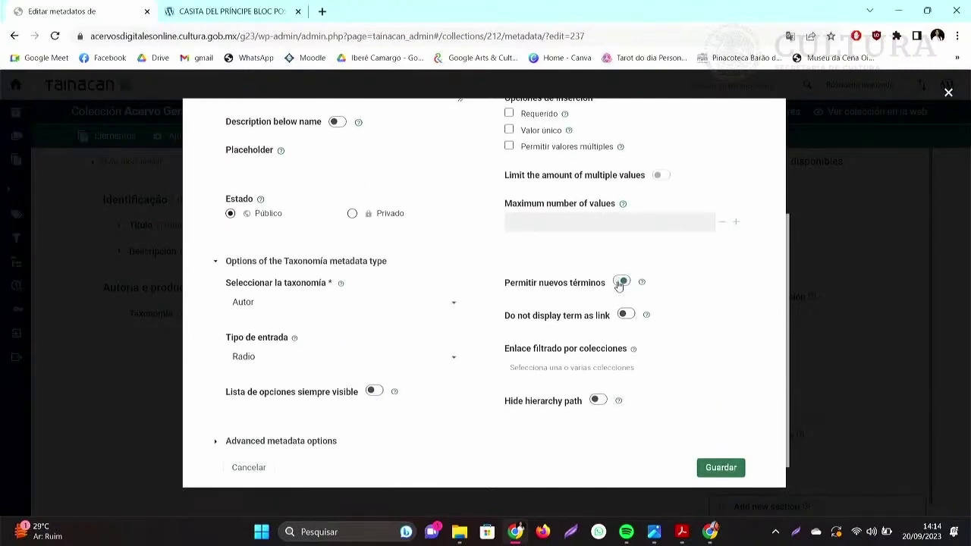
scroll(480, 285, up, 3)
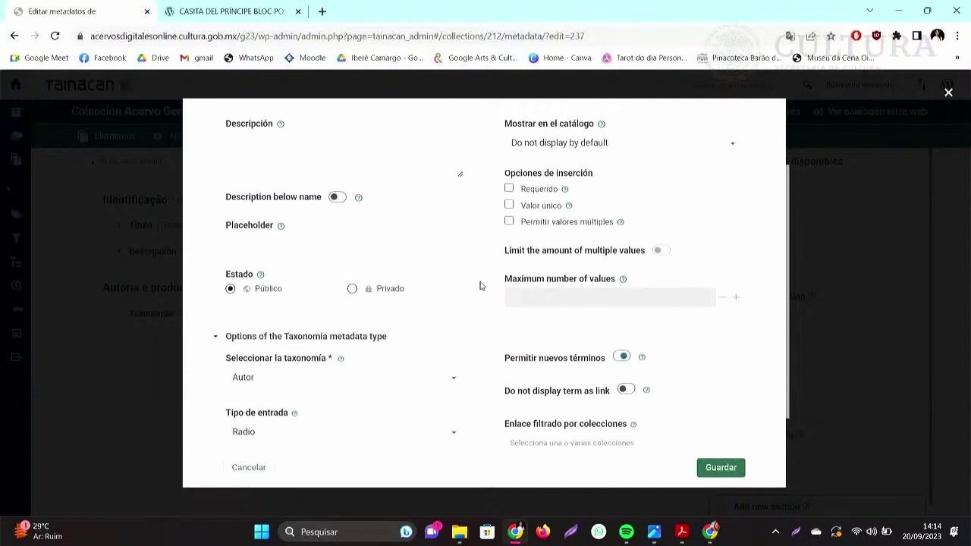
click(546, 257)
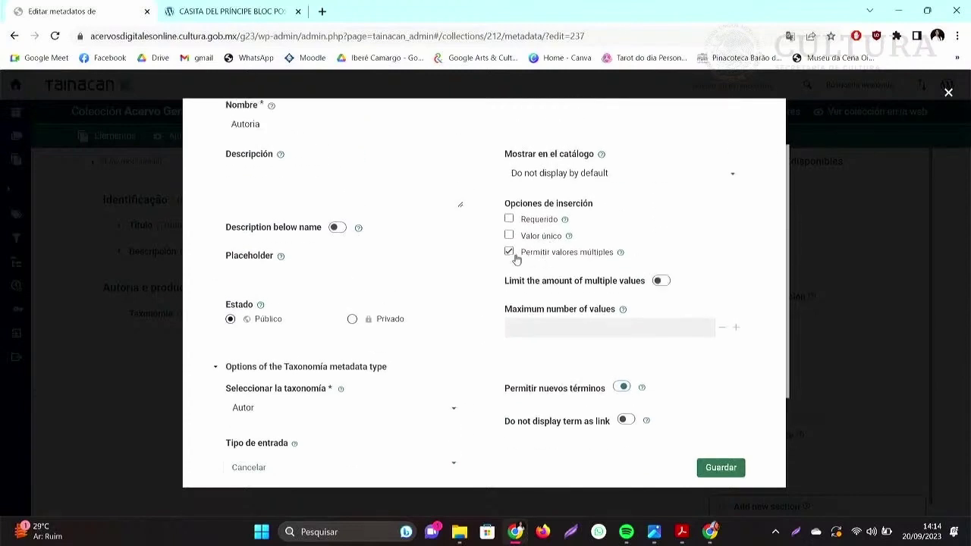
scroll(431, 233, up, 2)
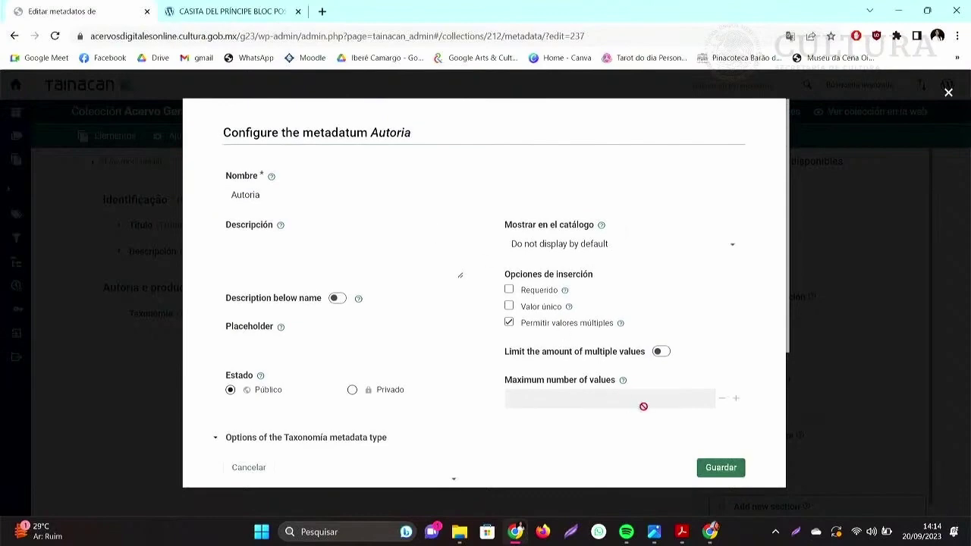
click(722, 467)
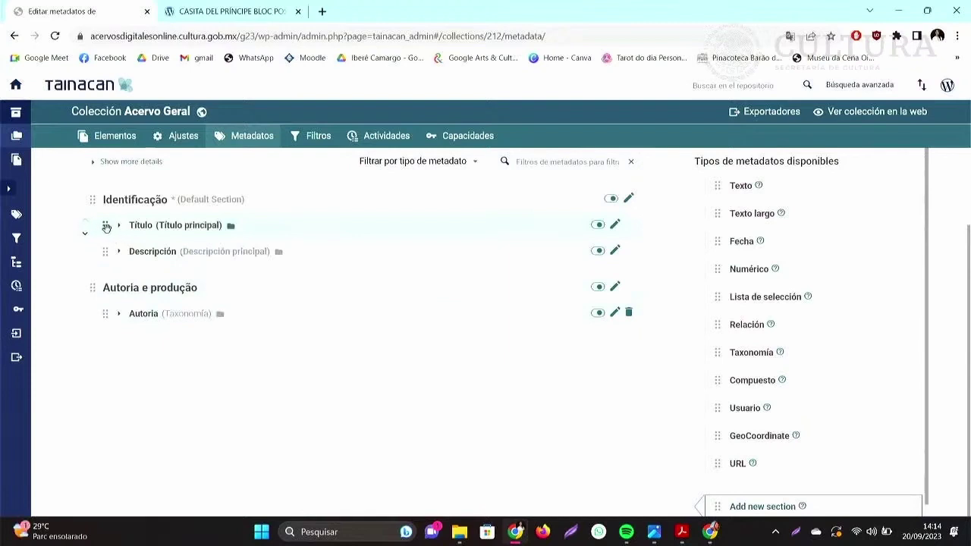
Try repositioning the Título metadatum in Identificação and the Autoria metadatum in Autoria e produção.
mouse_move(103, 227)
mouse_down()
mouse_move(101, 258)
mouse_move(104, 241)
mouse_up()
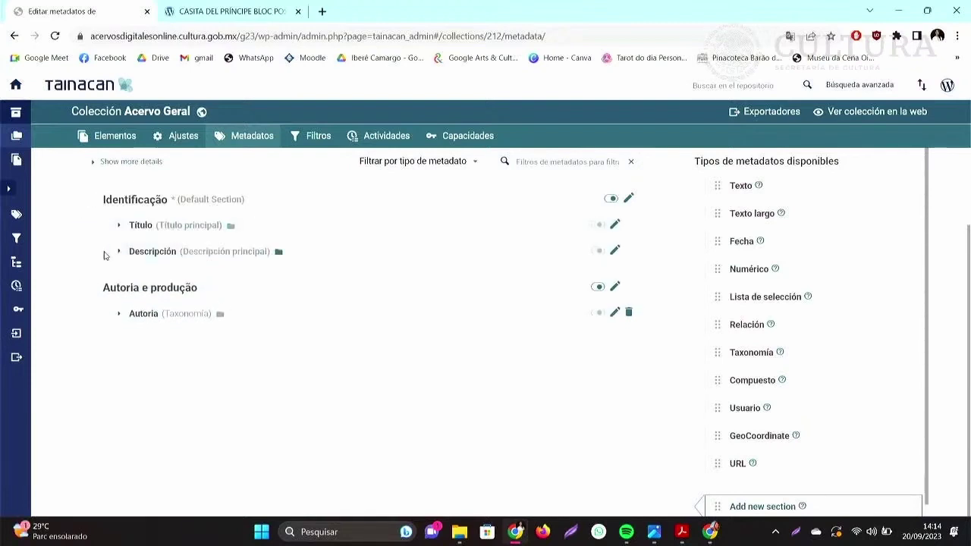
drag(108, 316, 119, 340)
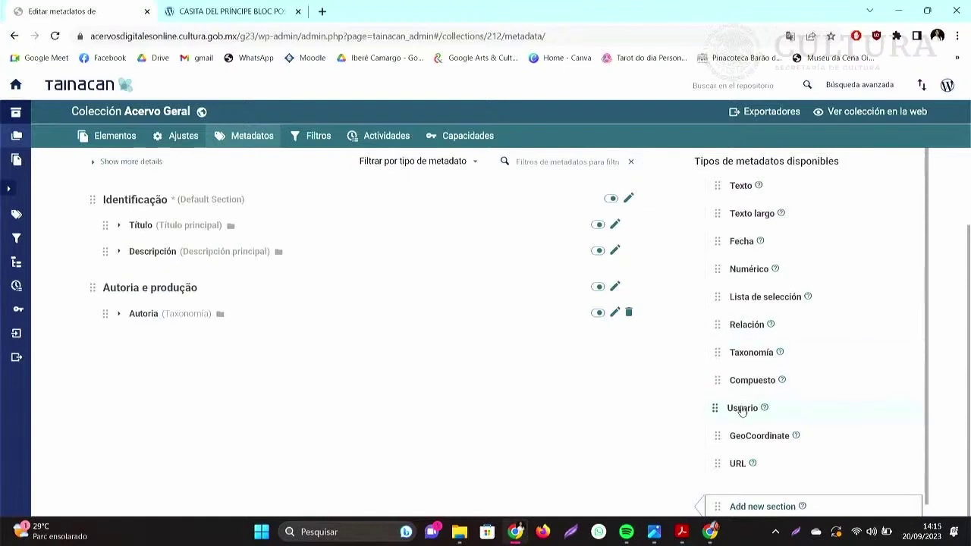
Add a Usuario metadatum below Autoria, name it "Responsável pela catalogação", and save it as public.
drag(738, 411, 173, 355)
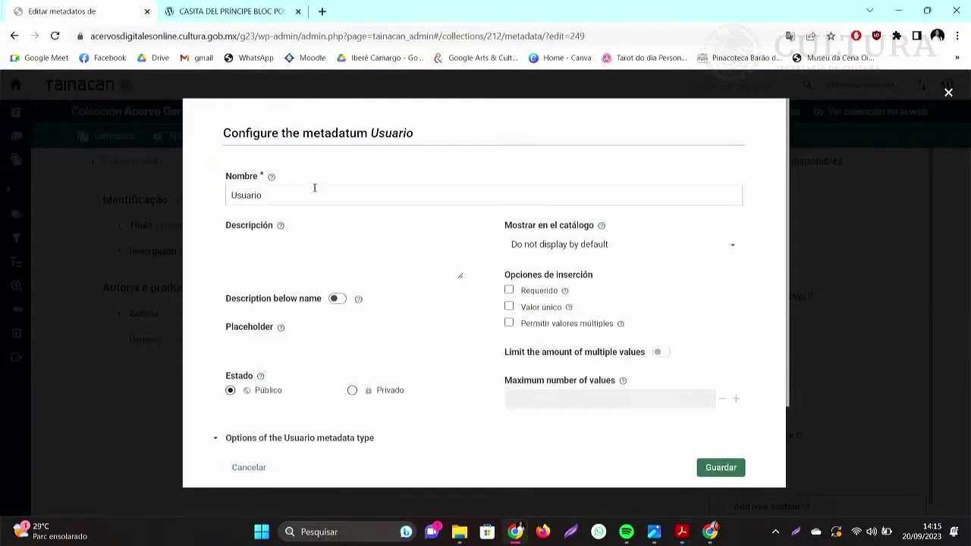
double_click(315, 188)
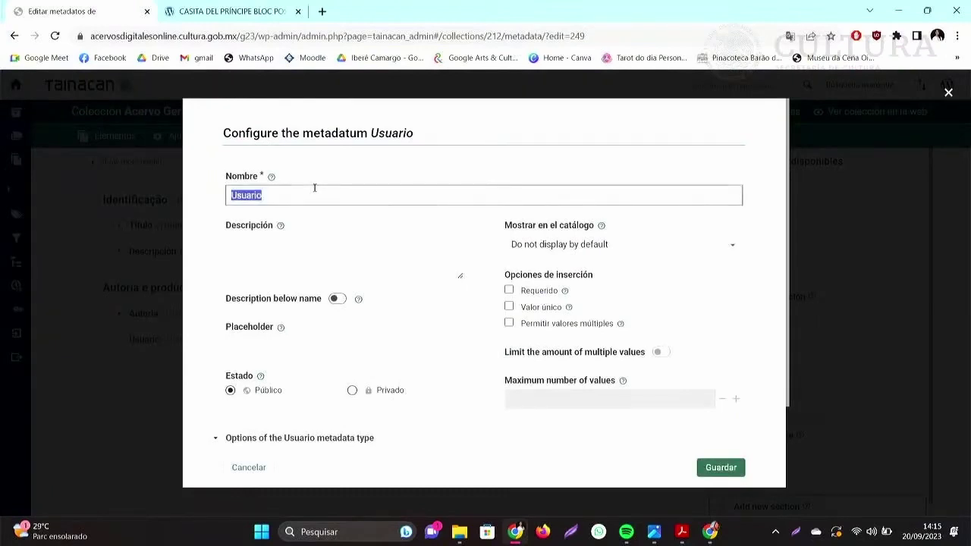
text(Respo)
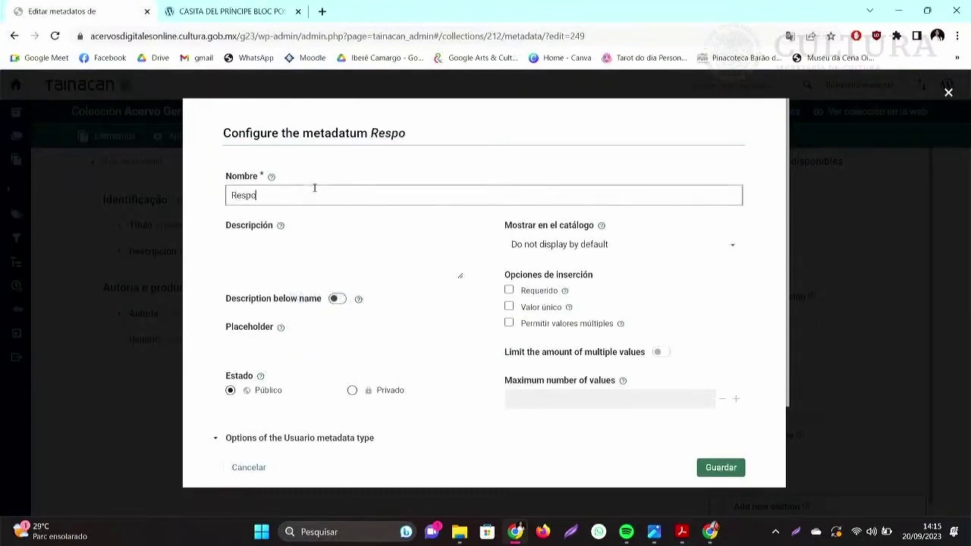
text(nsável pela catal)
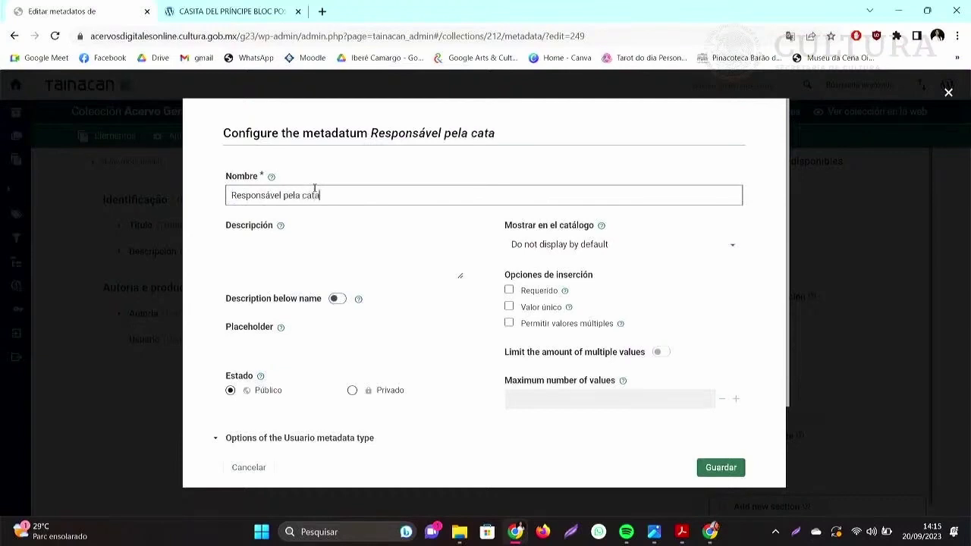
text(ogação)
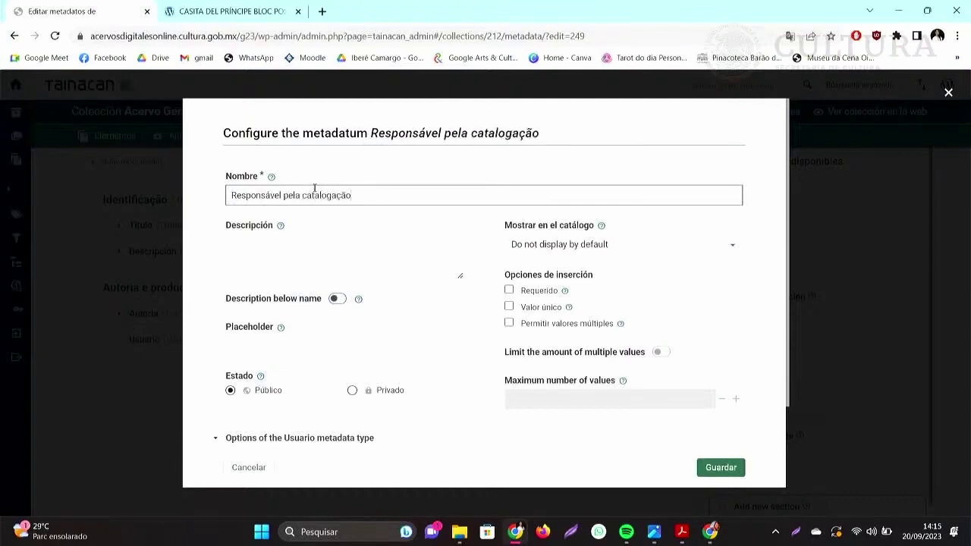
scroll(464, 312, down, 3)
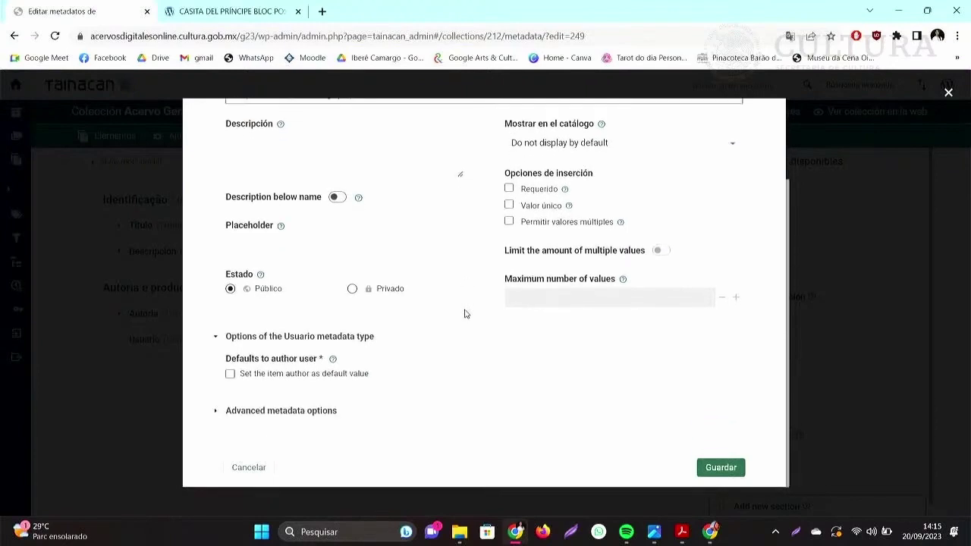
scroll(476, 340, up, 2)
scroll(476, 340, up, 1)
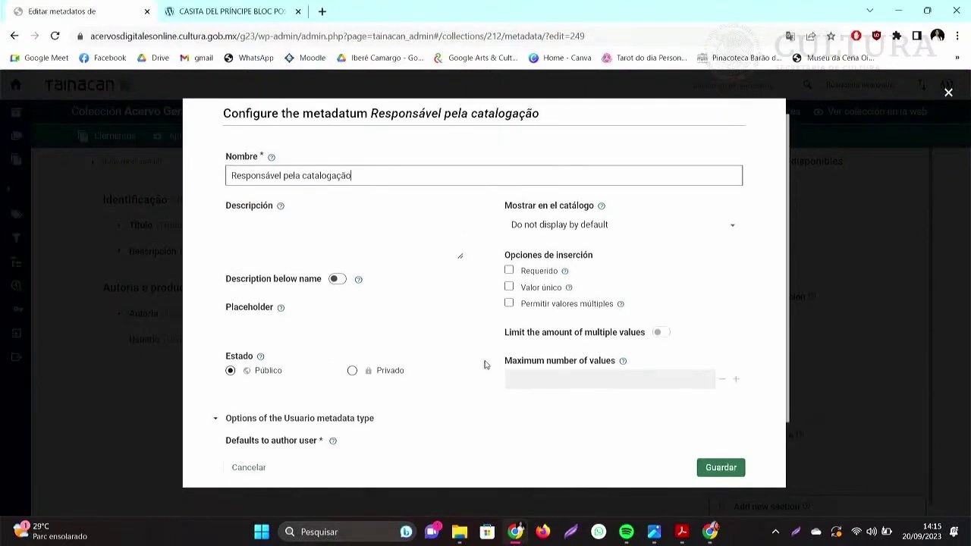
scroll(490, 390, down, 1)
scroll(490, 389, up, 1)
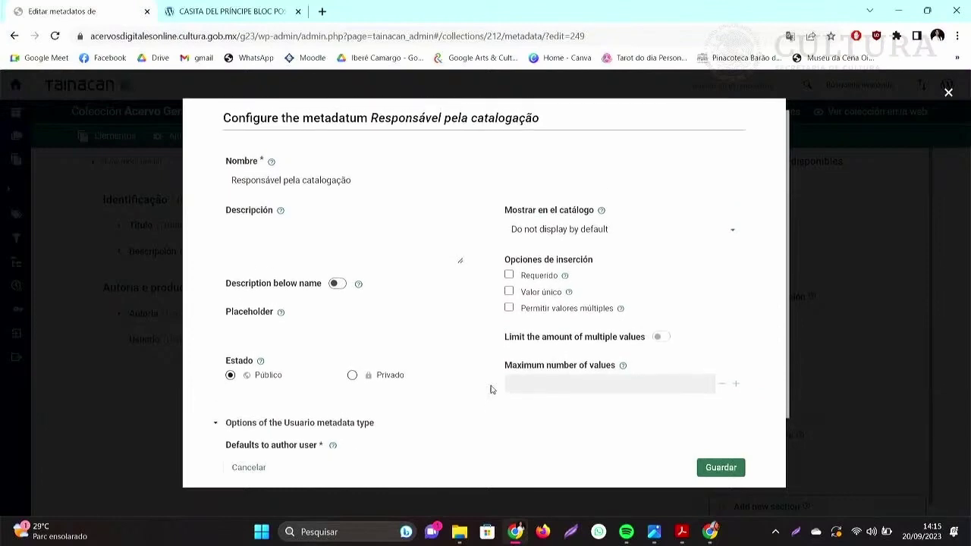
scroll(491, 390, down, 3)
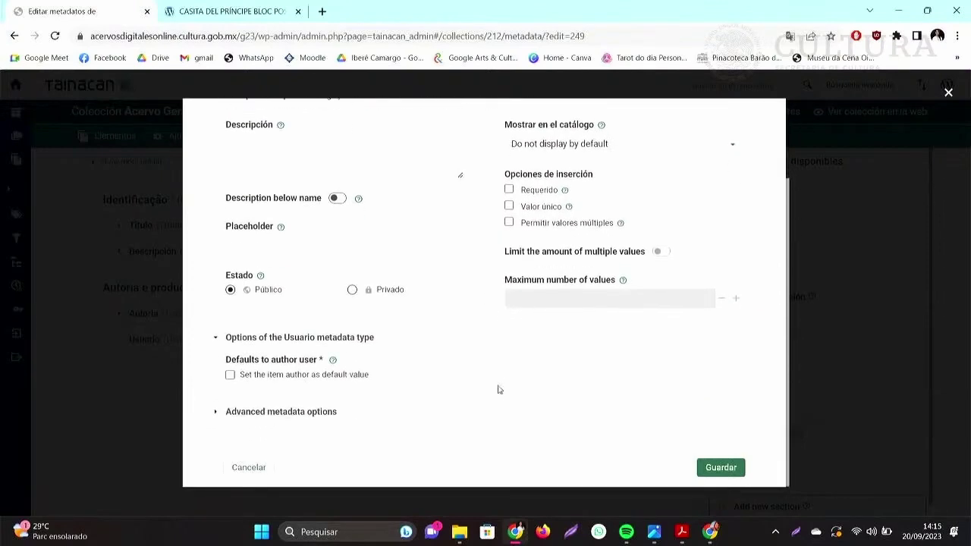
scroll(427, 379, up, 3)
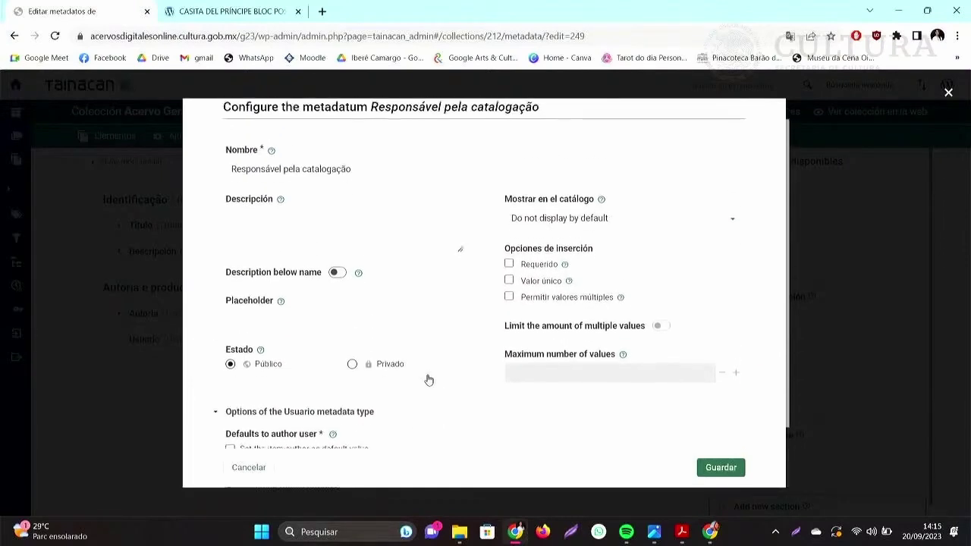
click(725, 467)
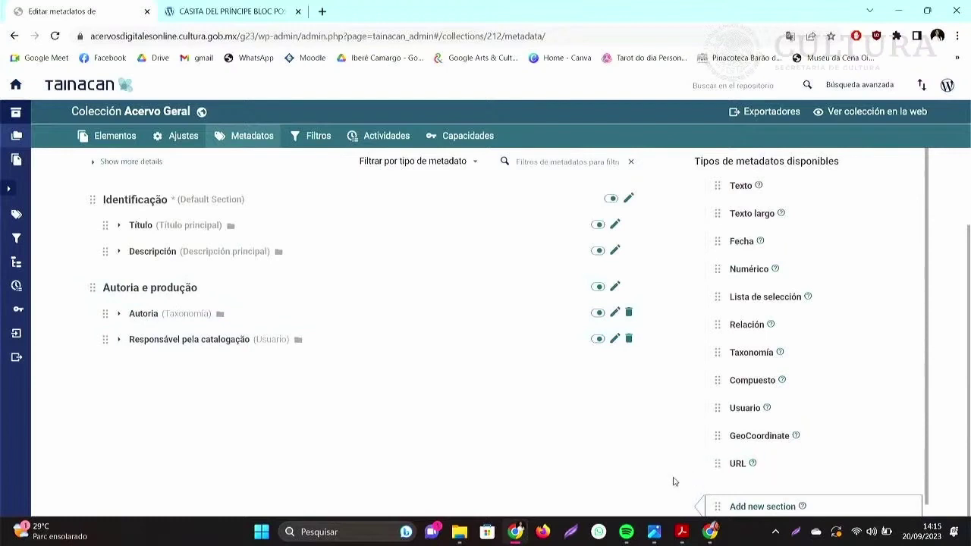
Add a new public metadata section below Autoria e produção, name it "Datação", and save it.
drag(734, 506, 279, 381)
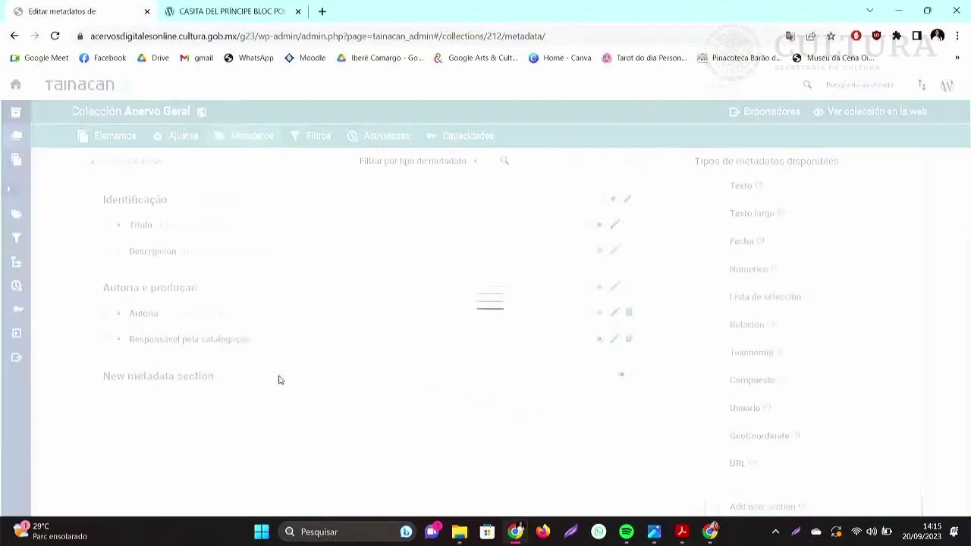
triple_click(326, 235)
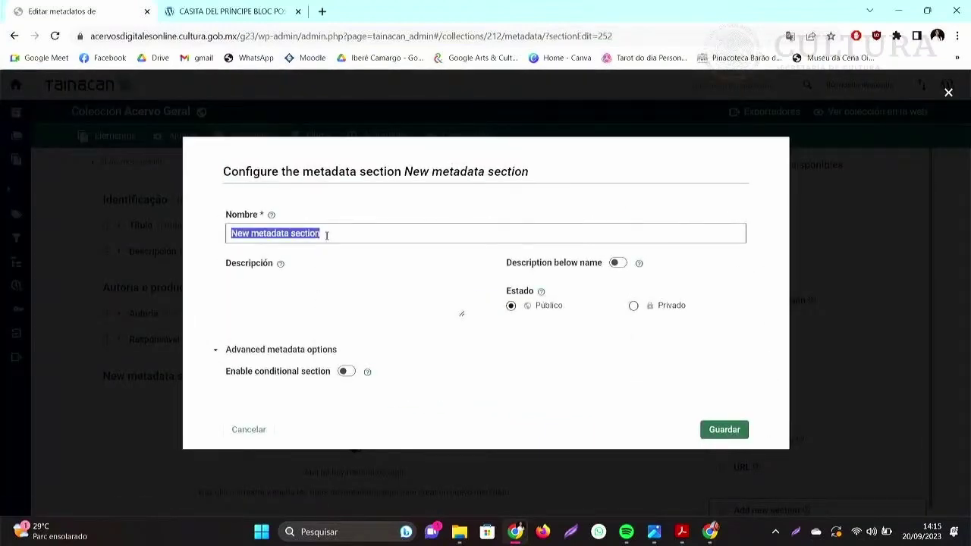
text(Fech)
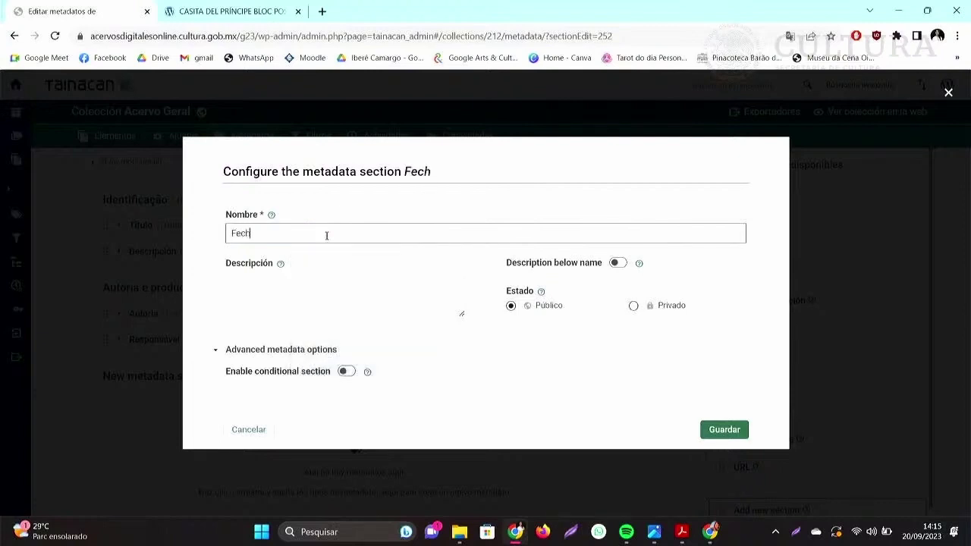
text(a)
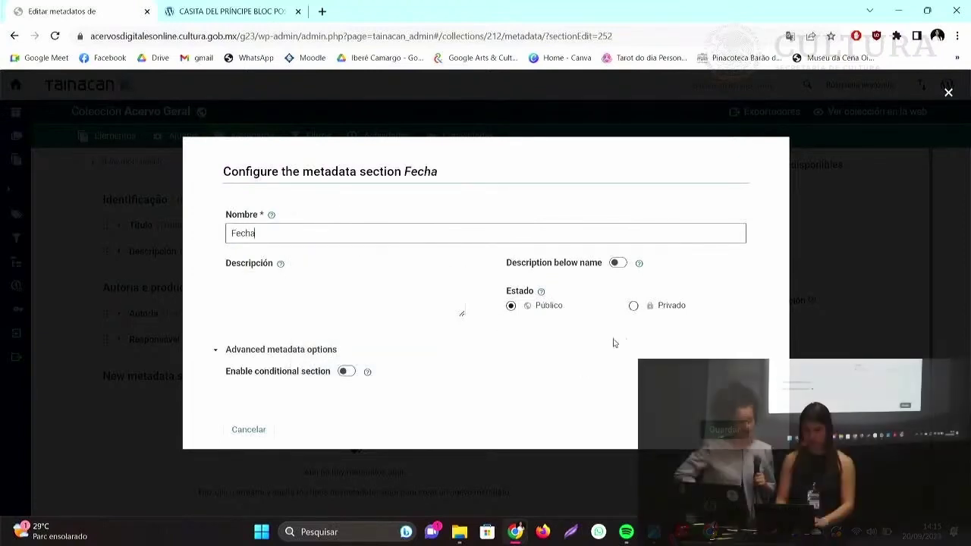
key(BackSpace)
text(Datação)
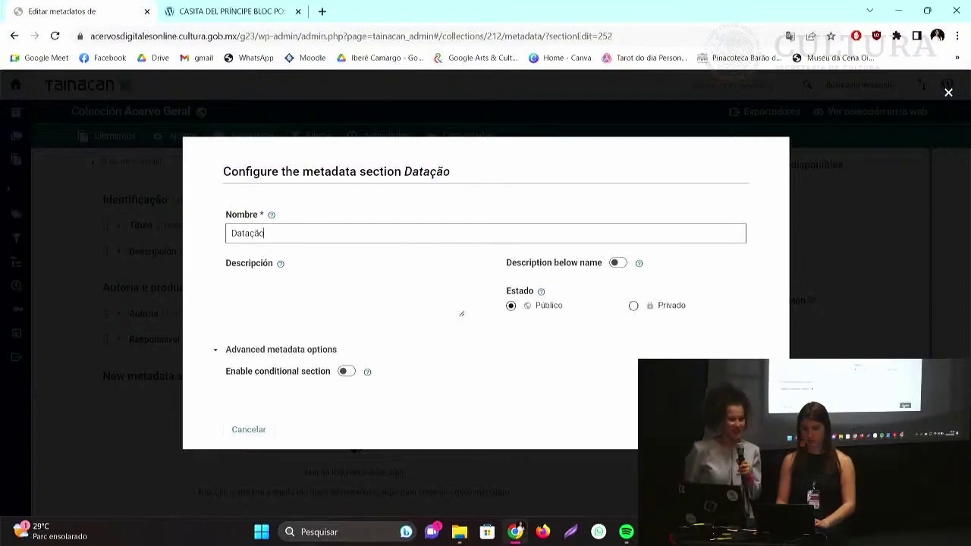
click(732, 429)
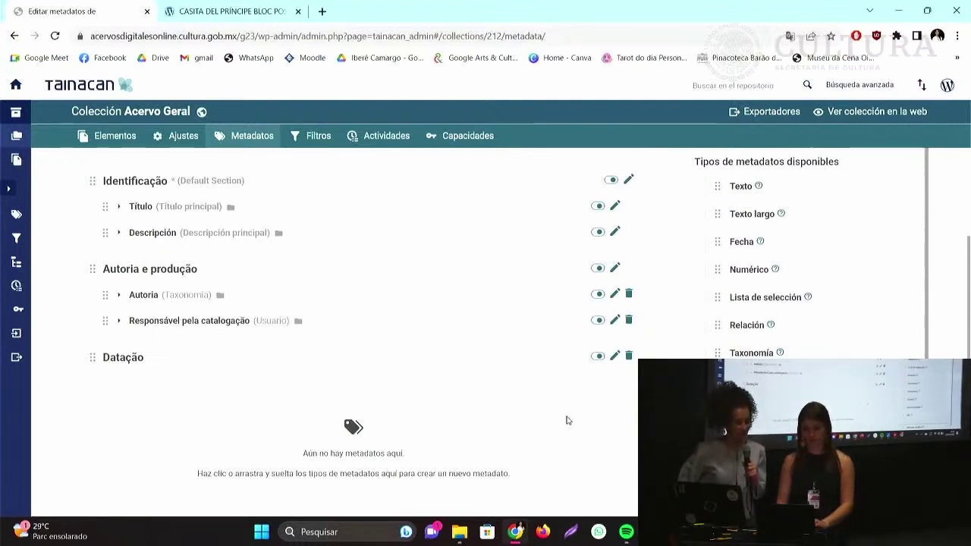
Add a Compuesto metadatum to the Datação section, name it "Fecha de produção", and save it.
drag(633, 402, 339, 412)
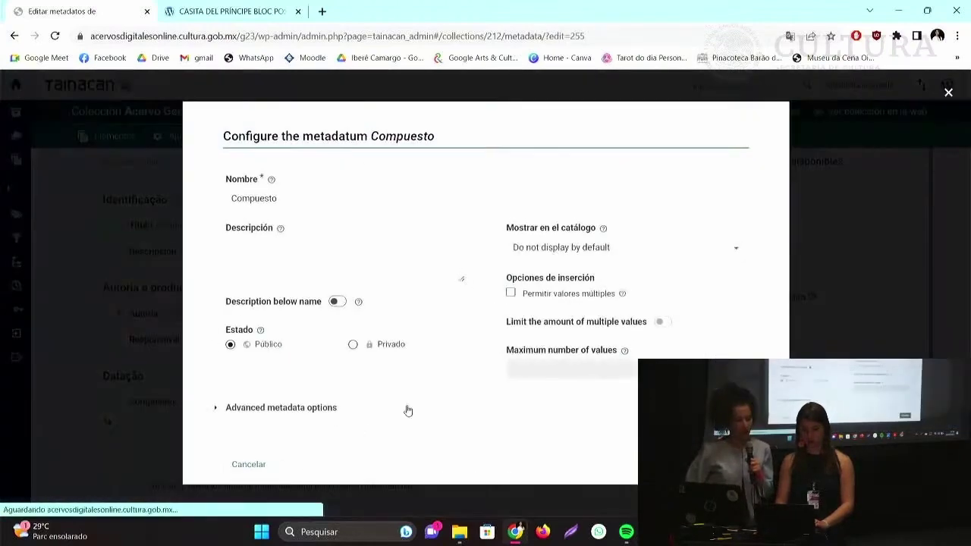
double_click(345, 197)
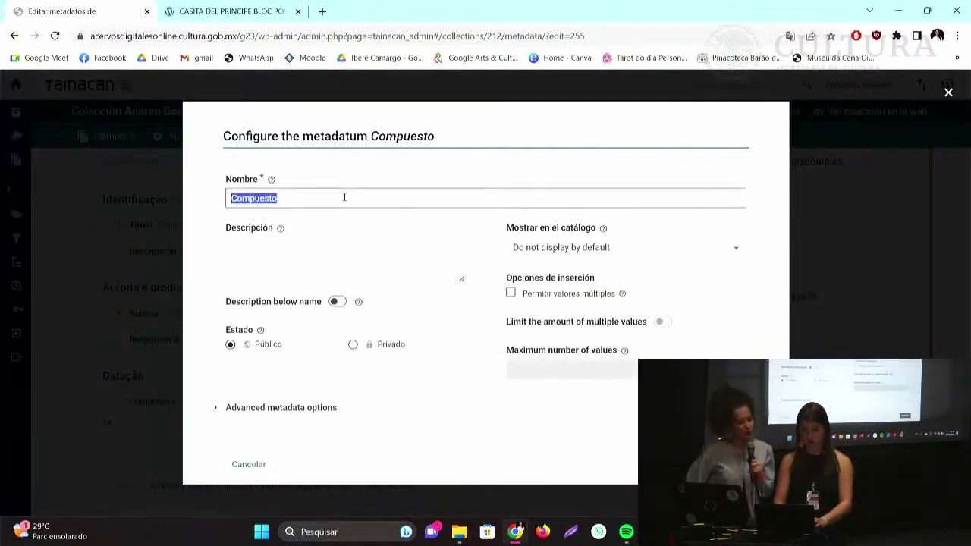
text(Fecha )
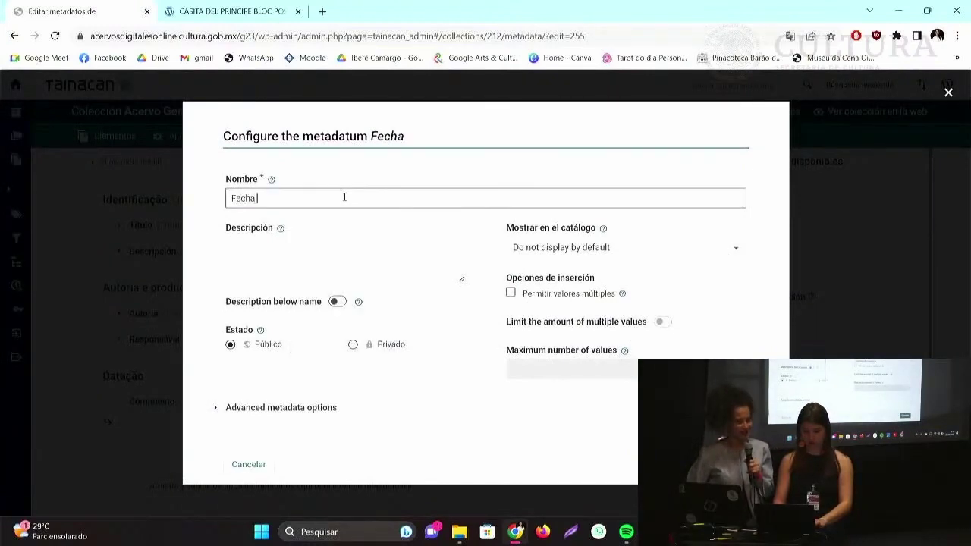
text(de produção)
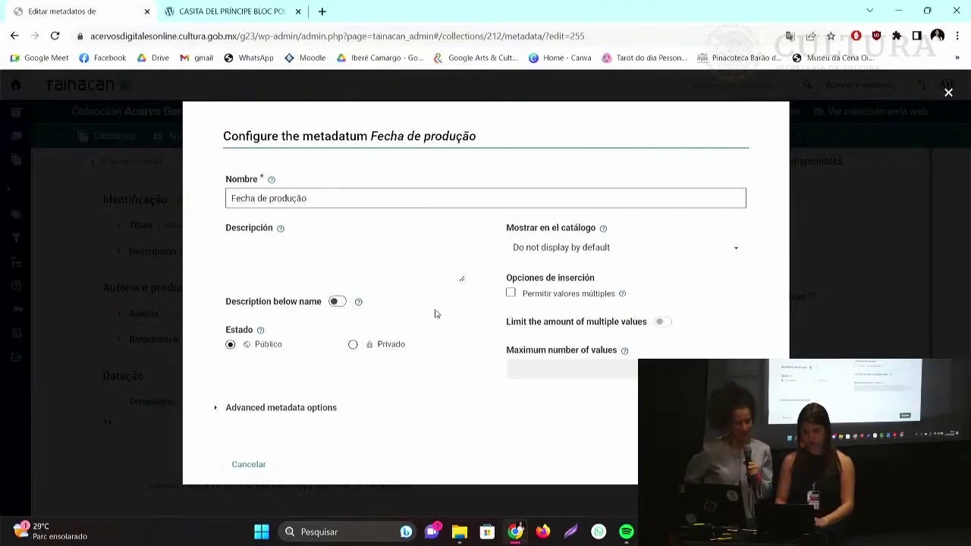
click(752, 465)
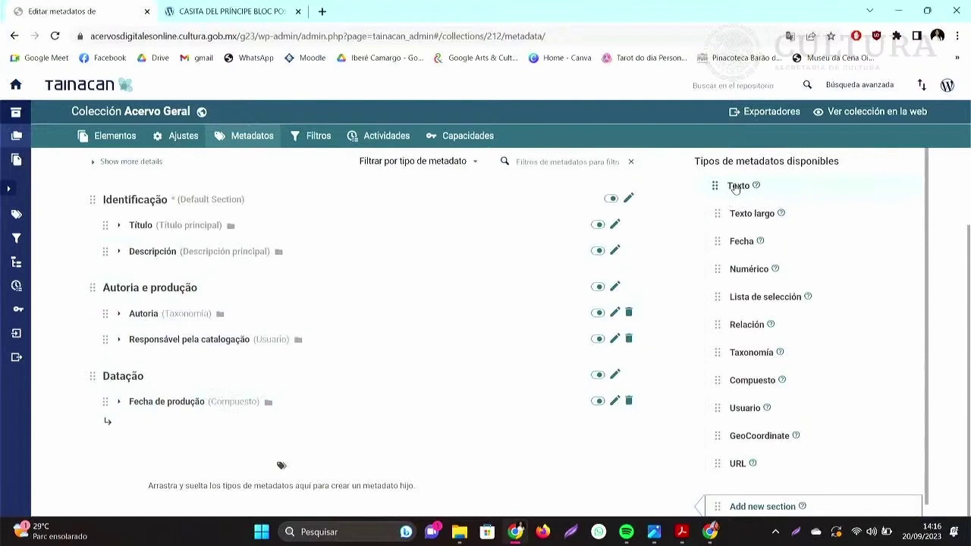
Add a Texto child metadatum inside the compound Fecha de produção, name it "Fecha inicial", and save it.
drag(736, 189, 427, 440)
double_click(379, 193)
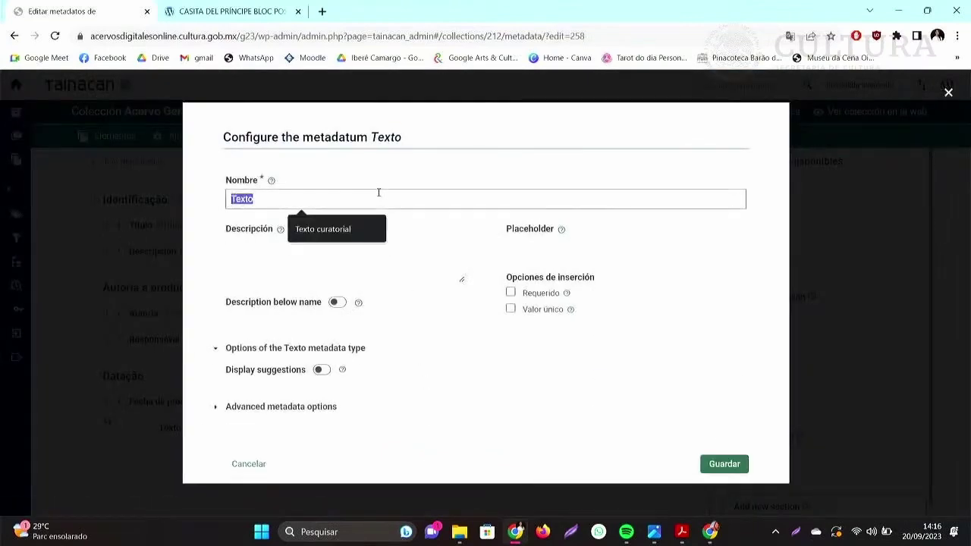
text(Fech)
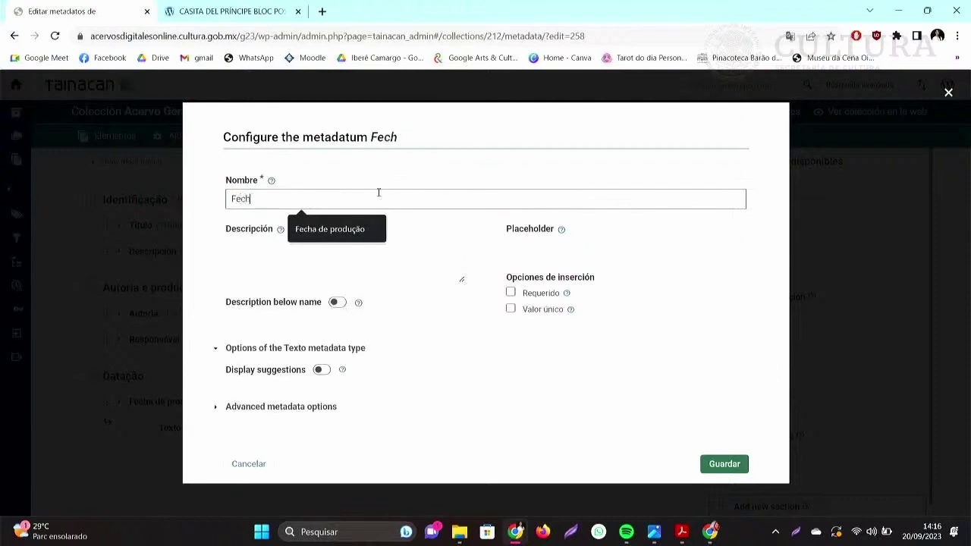
text(a inicial)
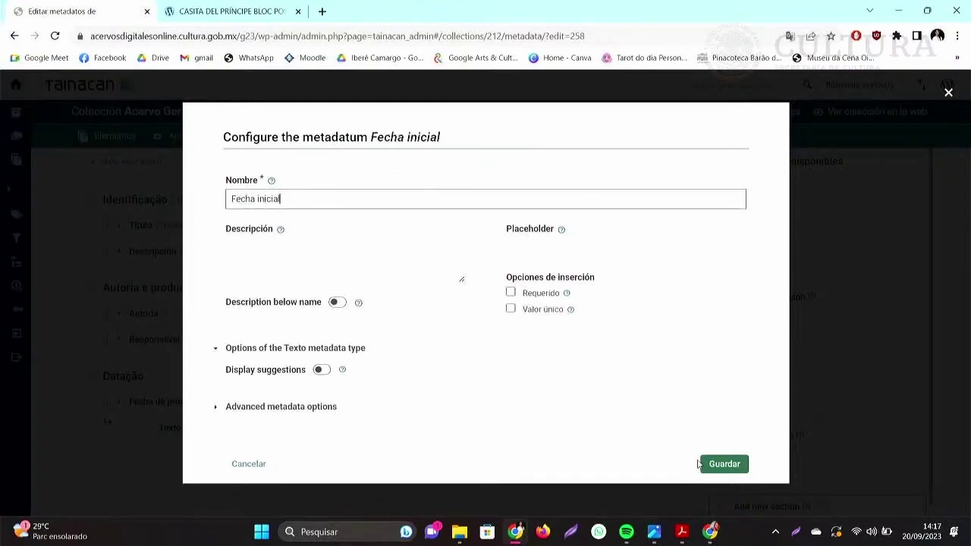
click(727, 466)
Add a second Texto child metadatum below Fecha inicial, name it "Fecha final", and save it.
drag(749, 195, 403, 460)
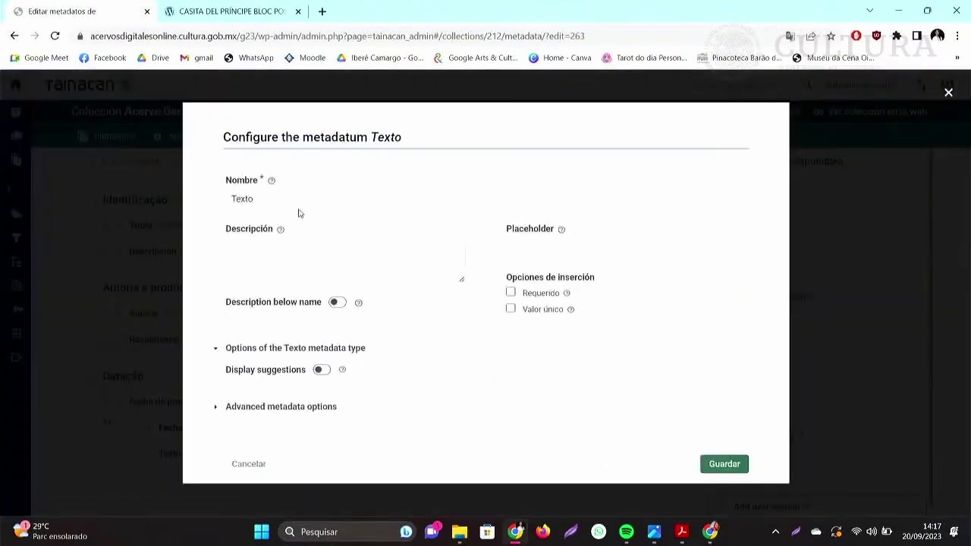
click(288, 197)
double_click(289, 199)
text(Fecha)
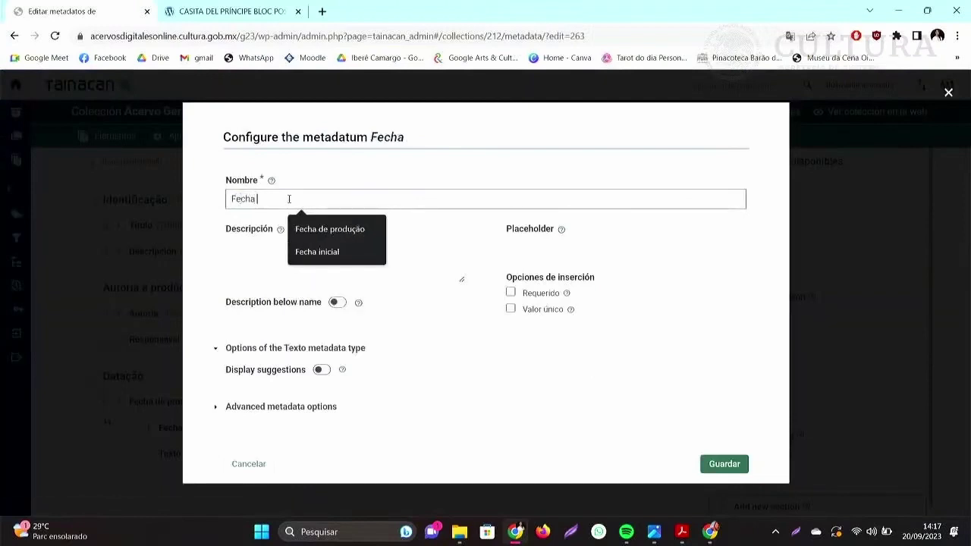
text( final)
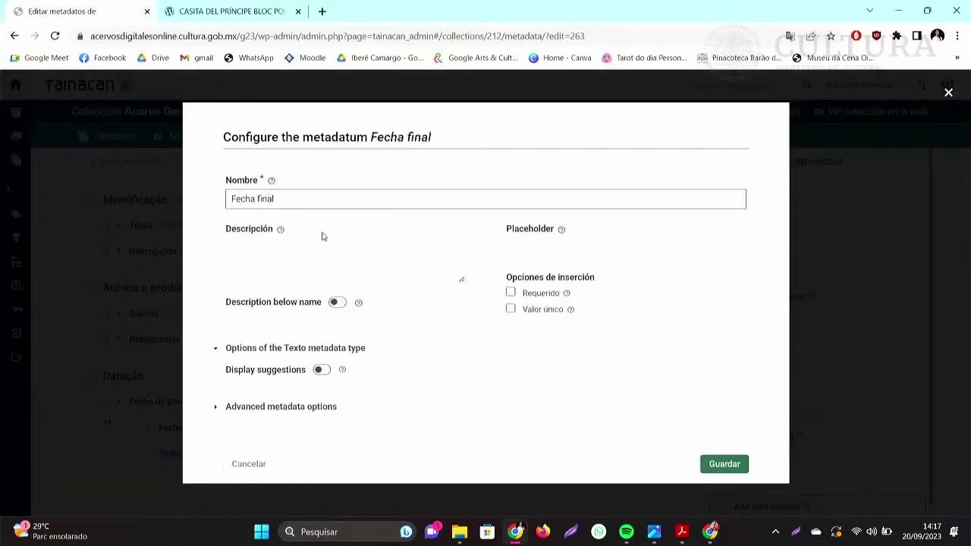
click(715, 464)
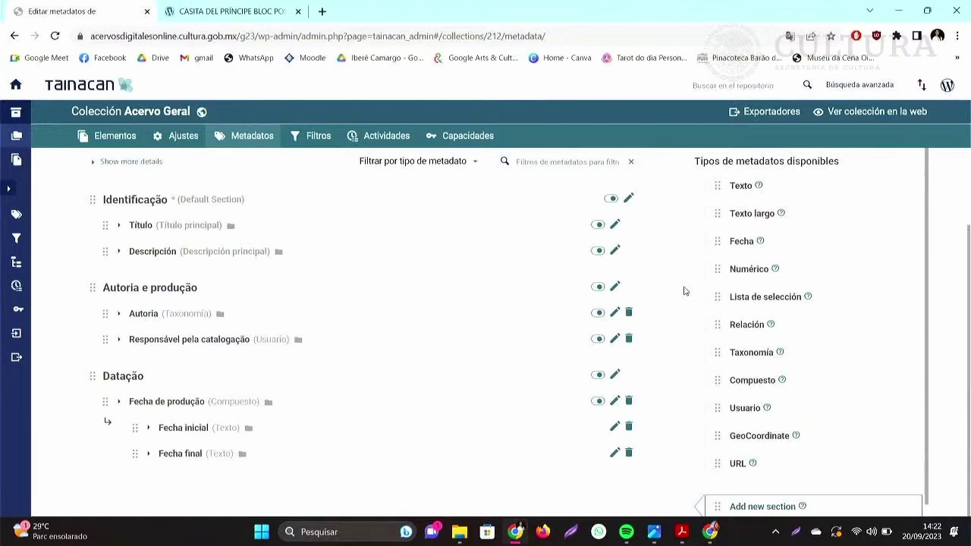
Increase the browser's page zoom to 150%.
click(957, 35)
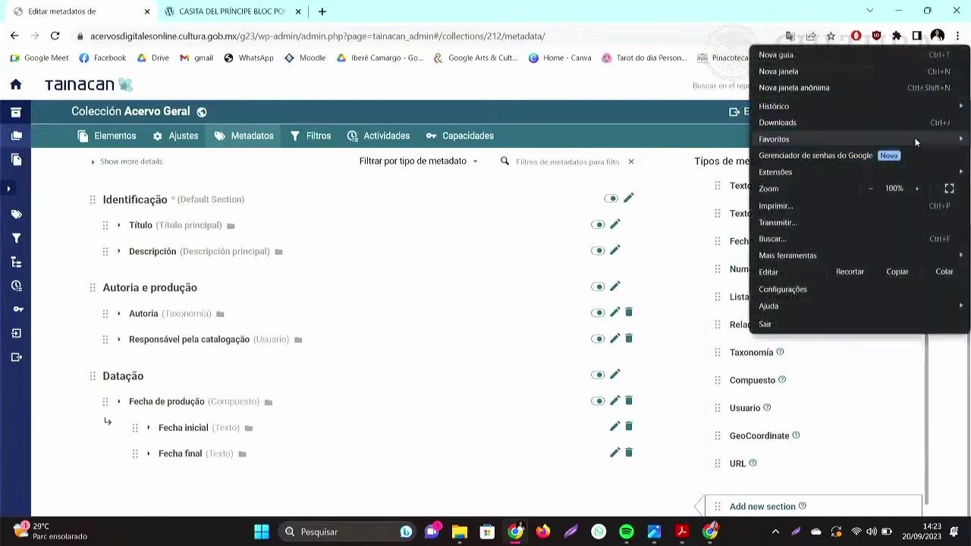
click(918, 188)
click(917, 189)
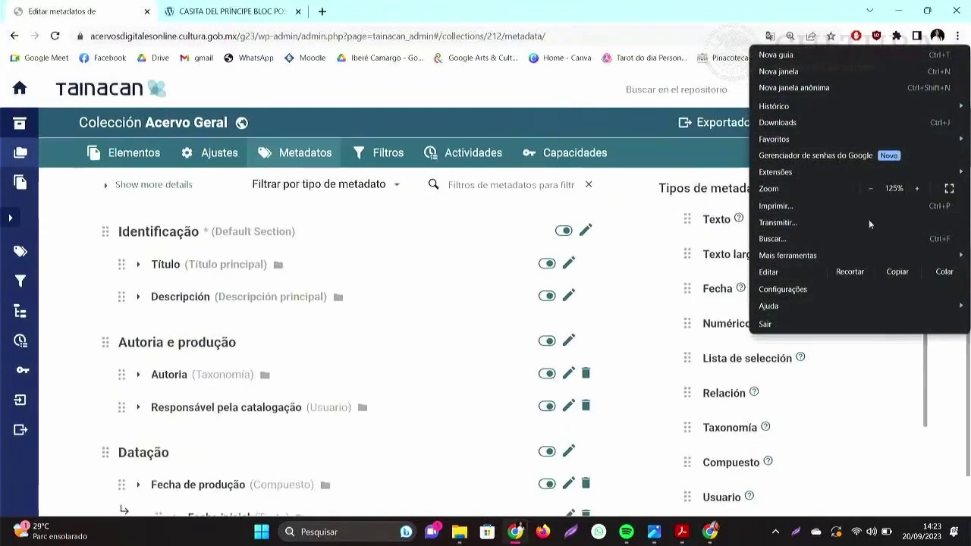
click(629, 266)
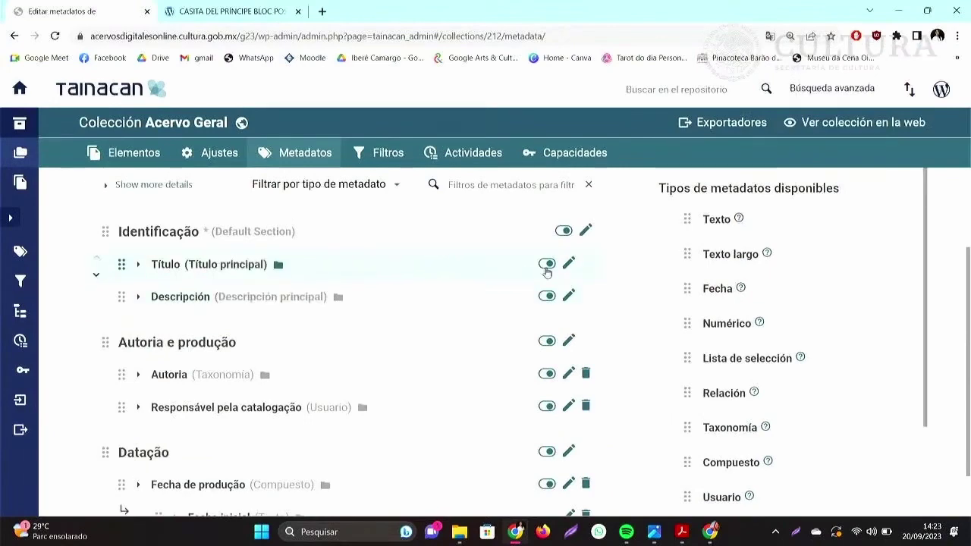
click(958, 35)
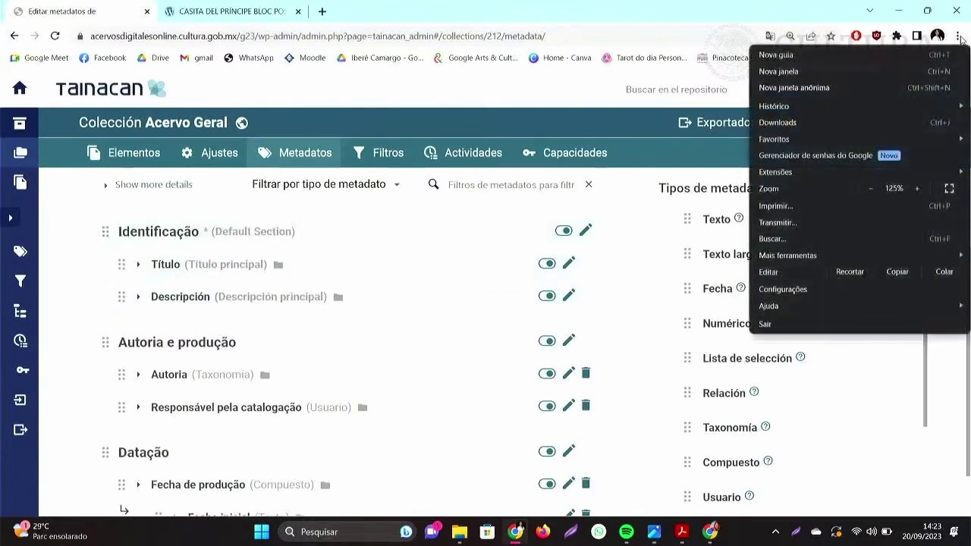
click(917, 188)
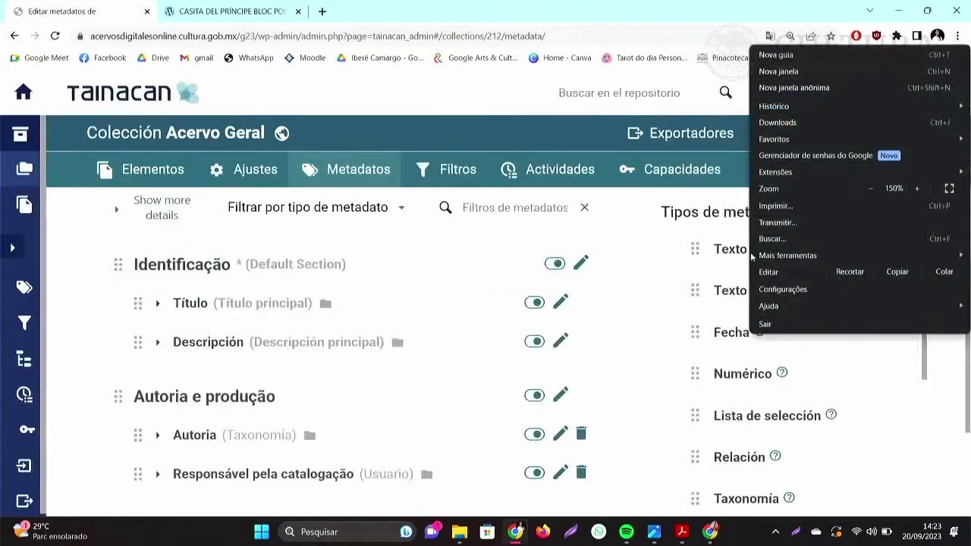
click(607, 265)
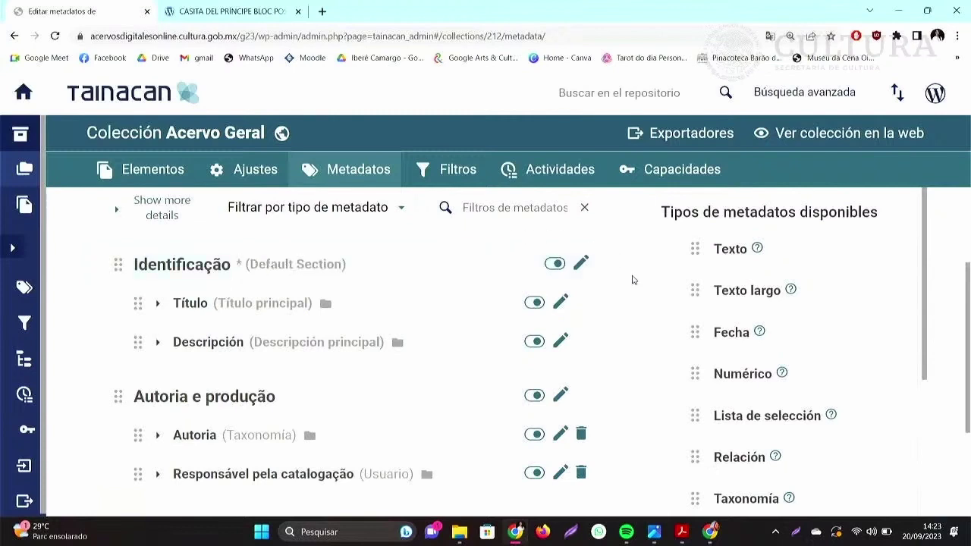
Add a Lista de selección metadatum below Descripción in the Identificação section and name it "Tipo de acervo".
scroll(634, 280, down, 1)
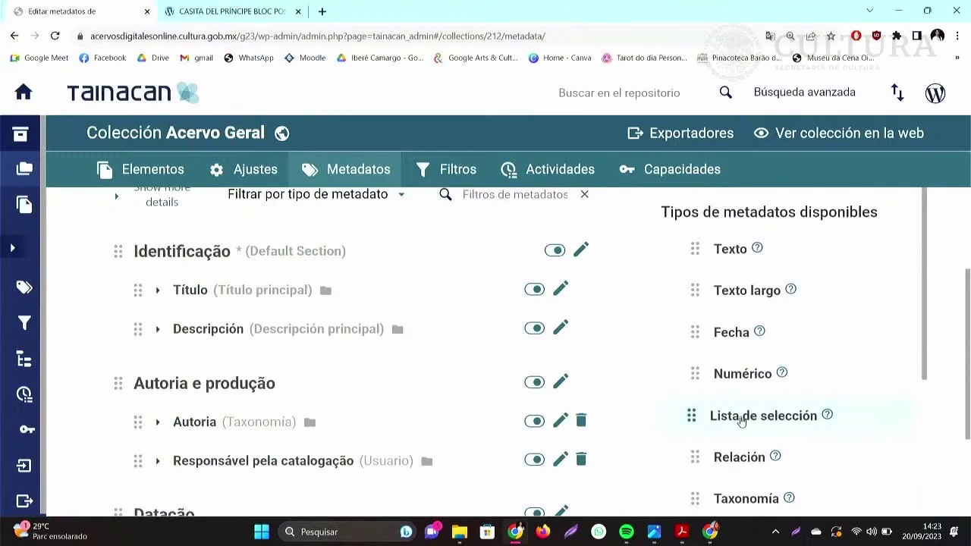
drag(749, 417, 366, 370)
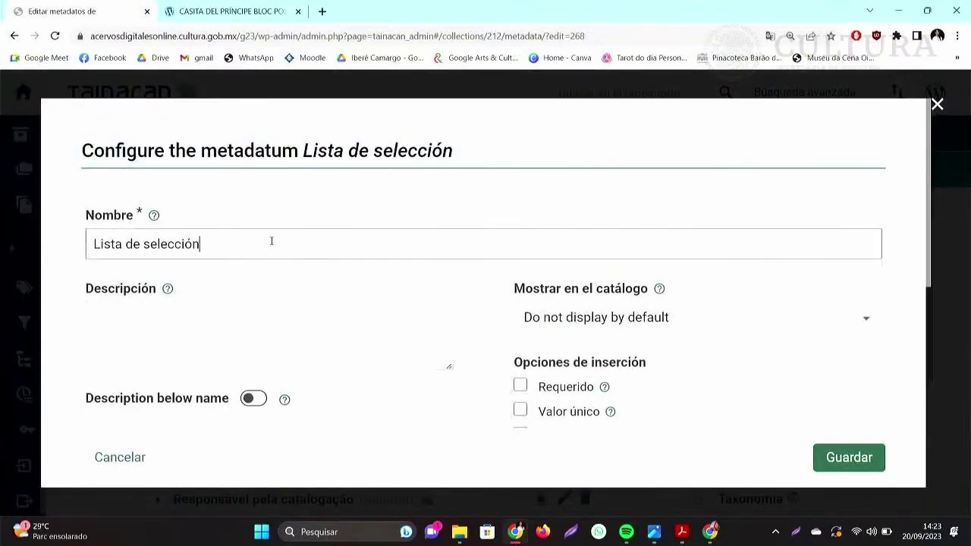
key(ctrl+shift+Left)
key(ctrl+shift+Left)
key(ctrl+shift+Left)
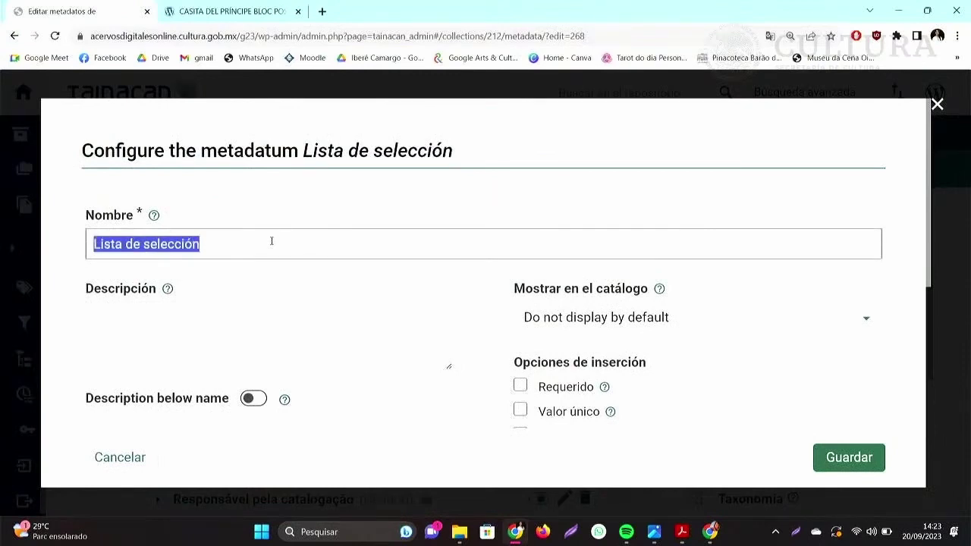
text(T)
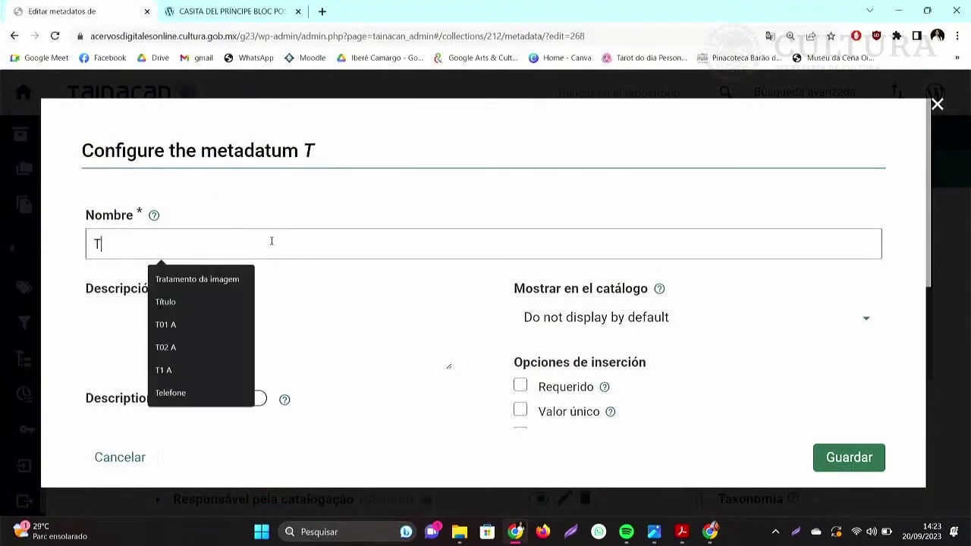
text(ipo de)
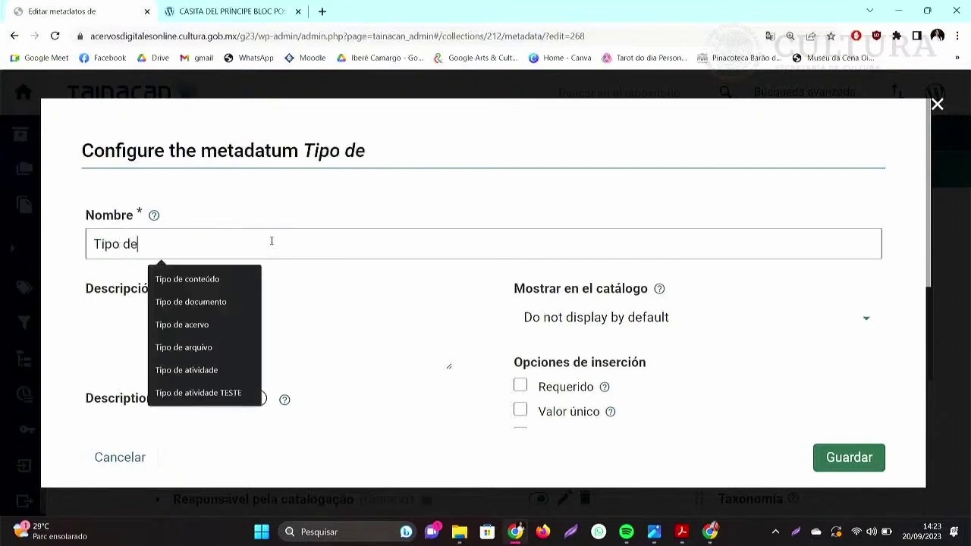
text( acervo)
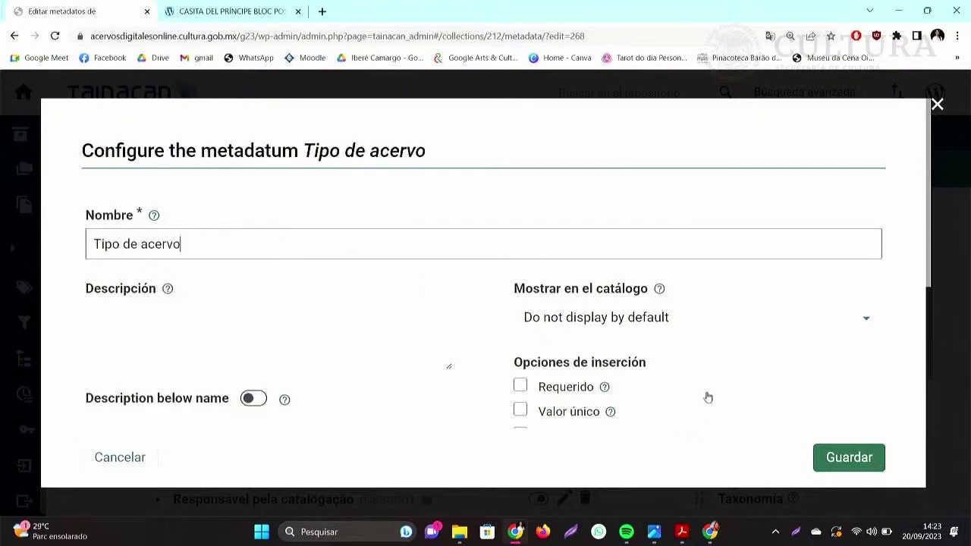
Give the Tipo de acervo list the options Museológico, Bibliográfico and Arquivistica, and save the metadatum.
scroll(707, 398, down, 3)
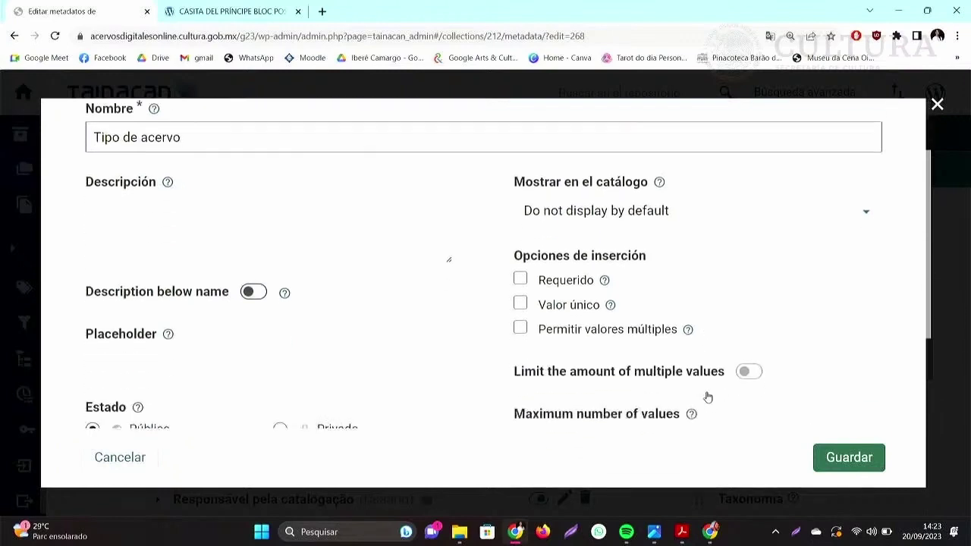
scroll(707, 397, down, 3)
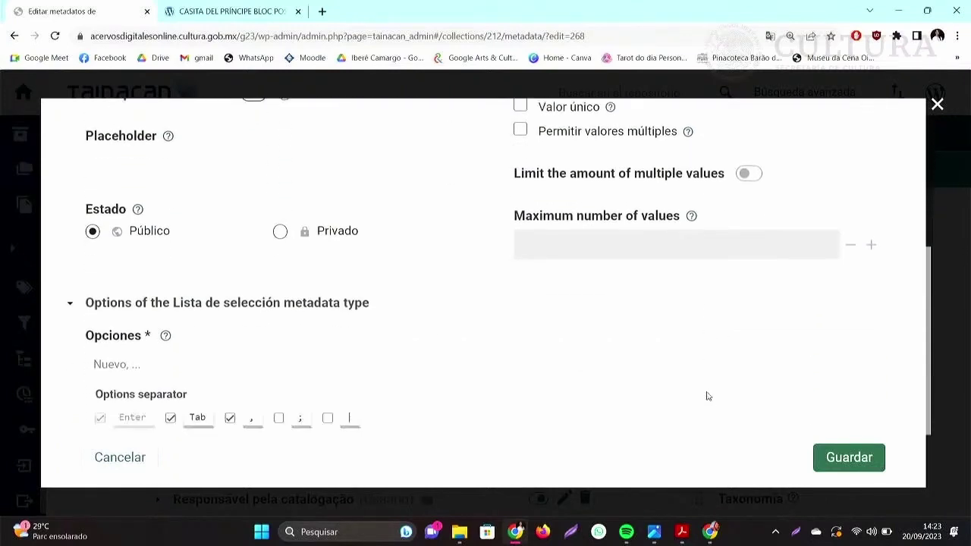
click(318, 289)
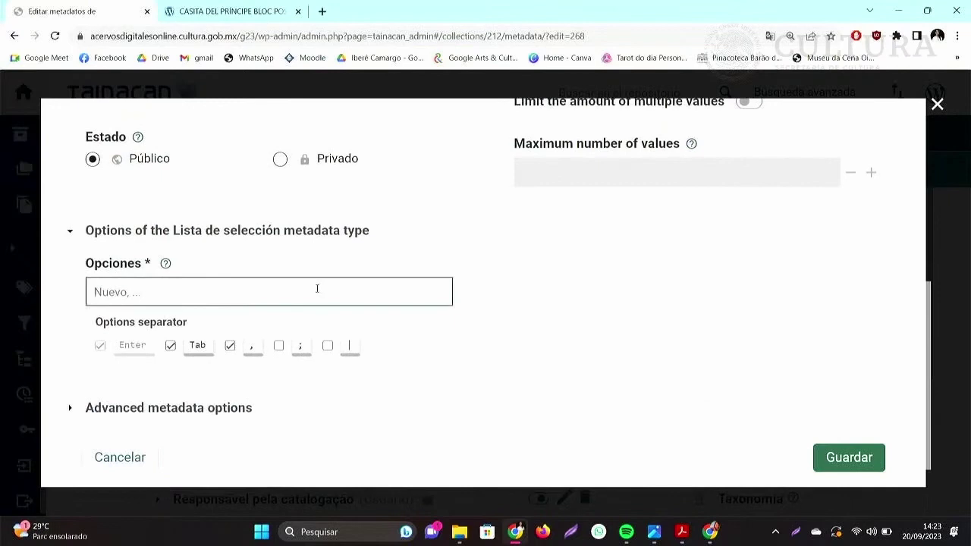
text(Museológico)
key(Return)
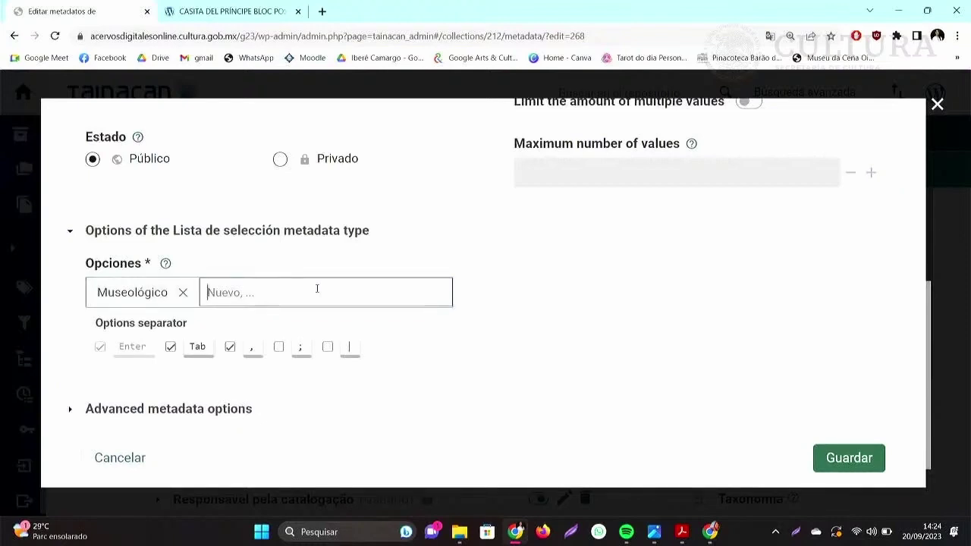
text(Bibliográfico)
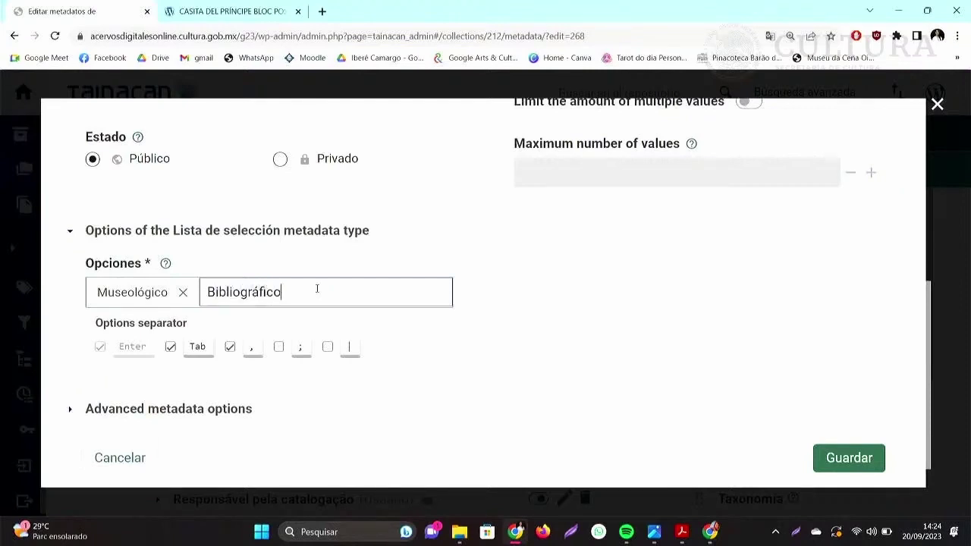
key(Return)
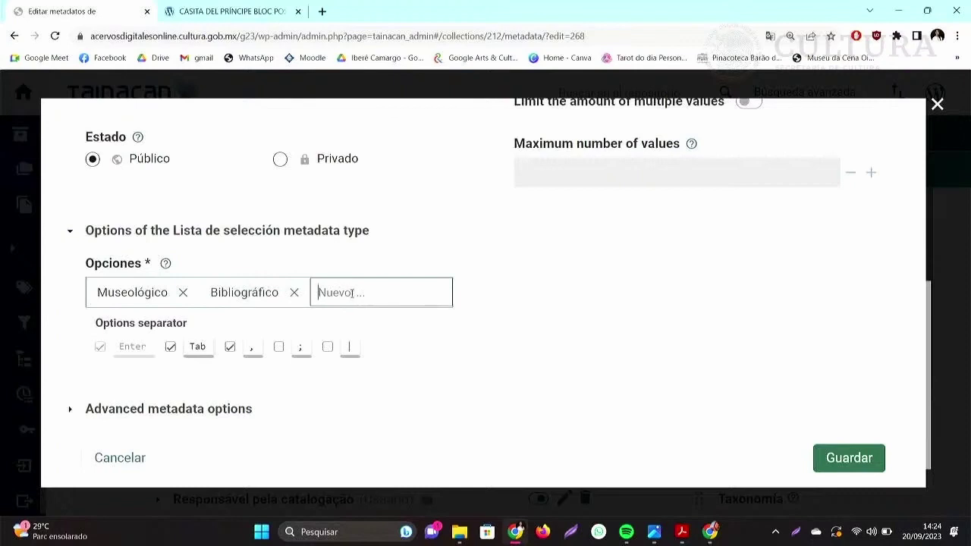
text(Arquivistica)
key(Return)
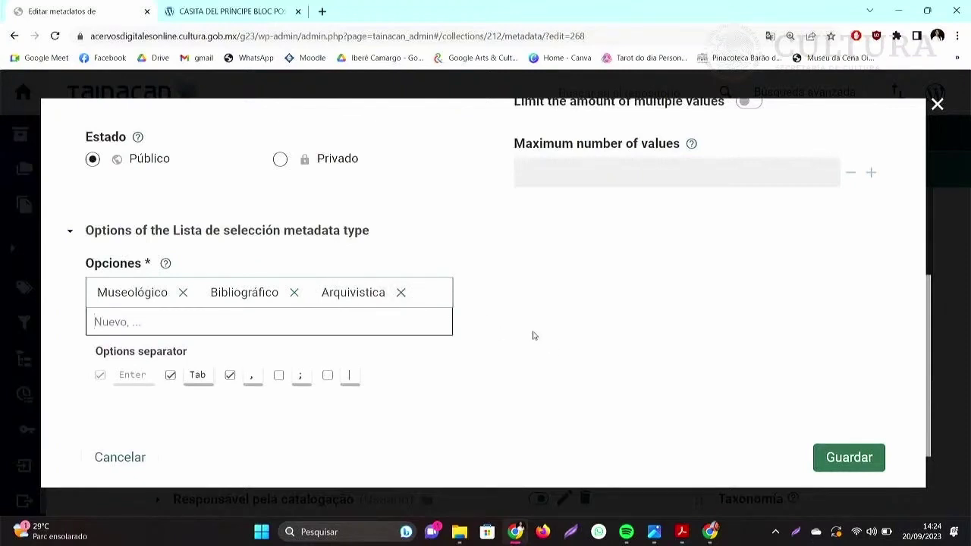
scroll(534, 336, up, 1)
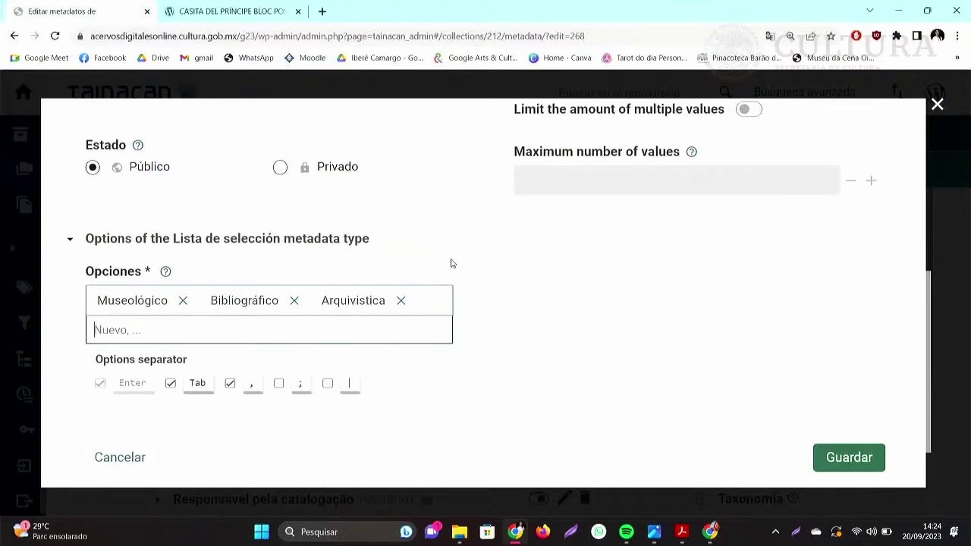
click(137, 296)
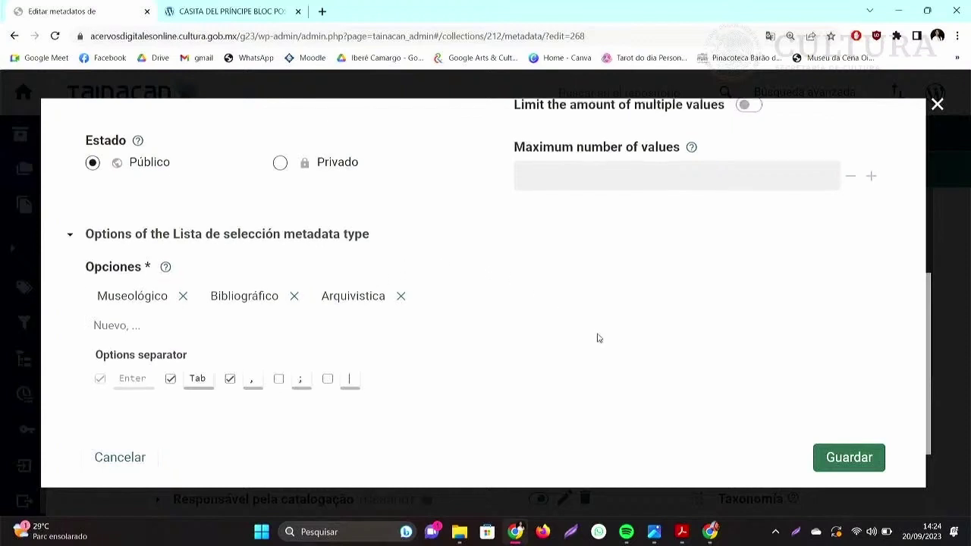
scroll(599, 339, down, 1)
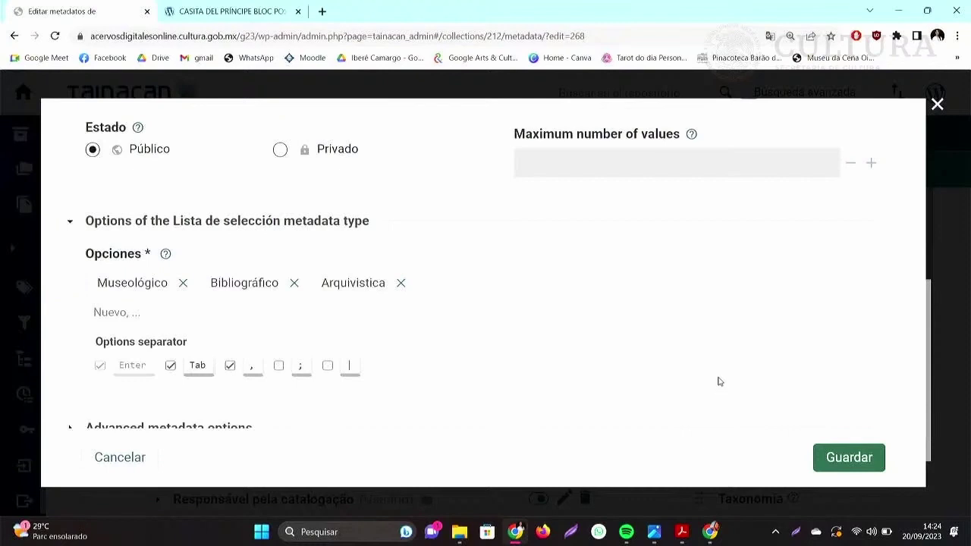
click(849, 458)
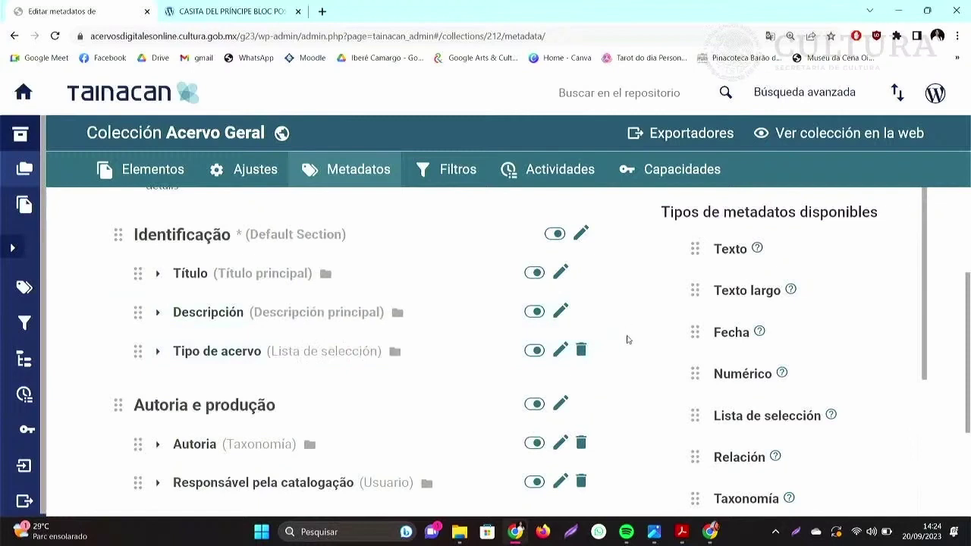
Try to add a new metadata section below the Fecha final metadatum in the Datação section.
scroll(627, 339, down, 1)
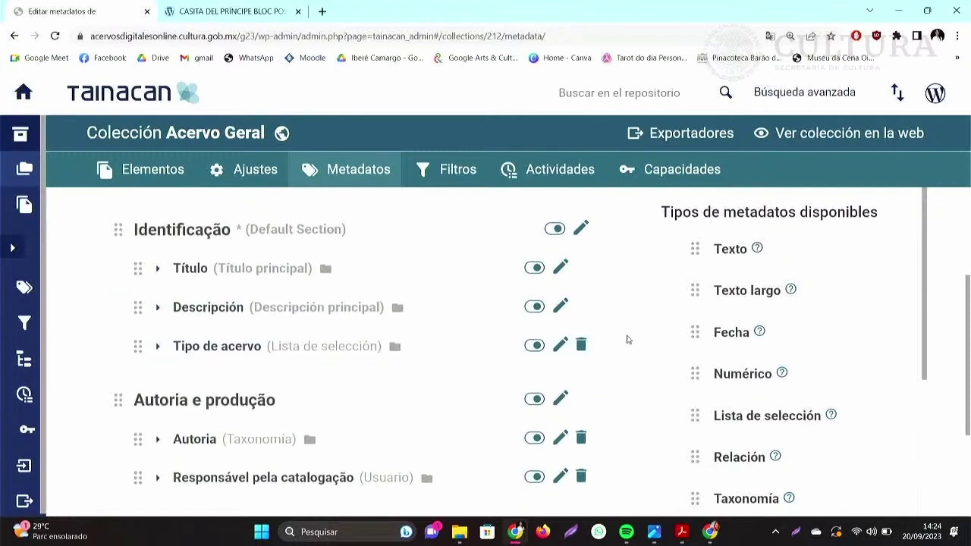
scroll(627, 339, down, 1)
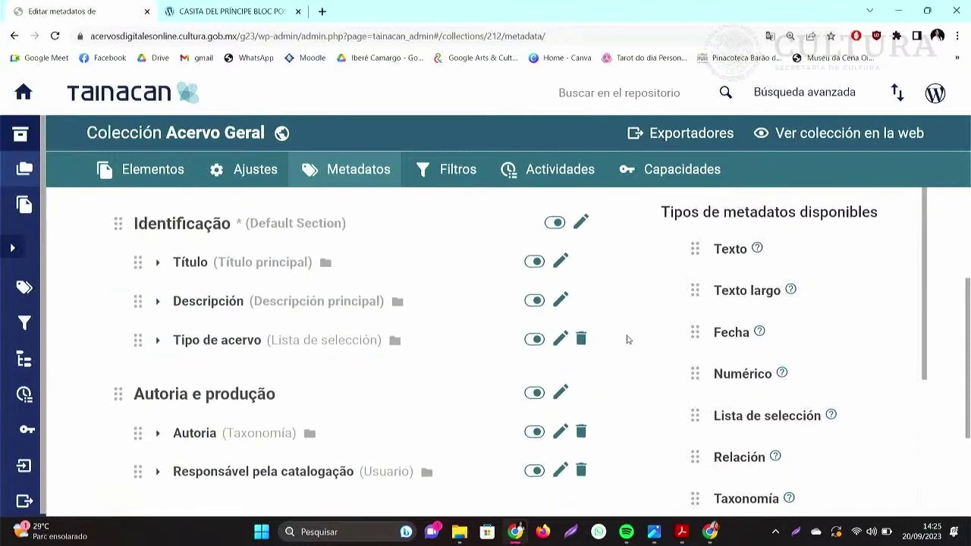
scroll(627, 339, down, 1)
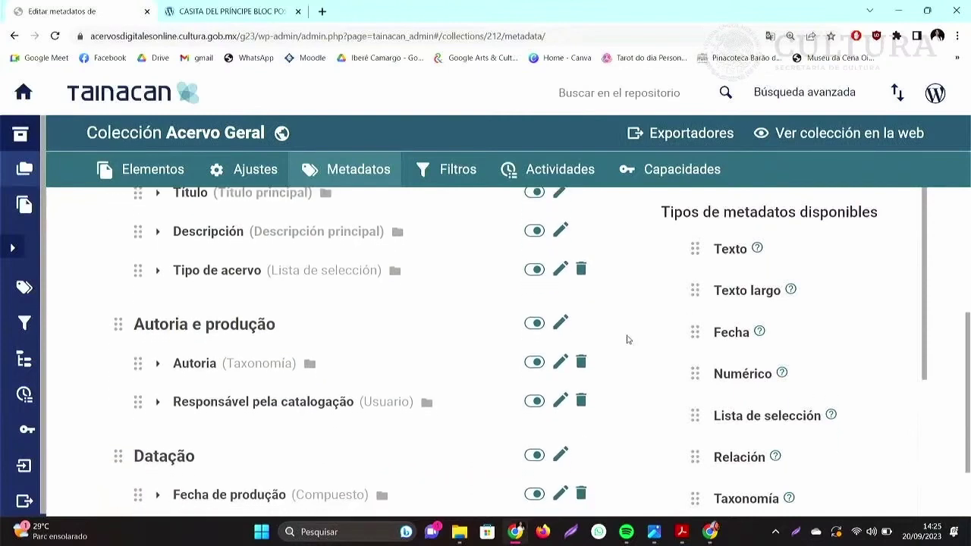
scroll(626, 339, down, 2)
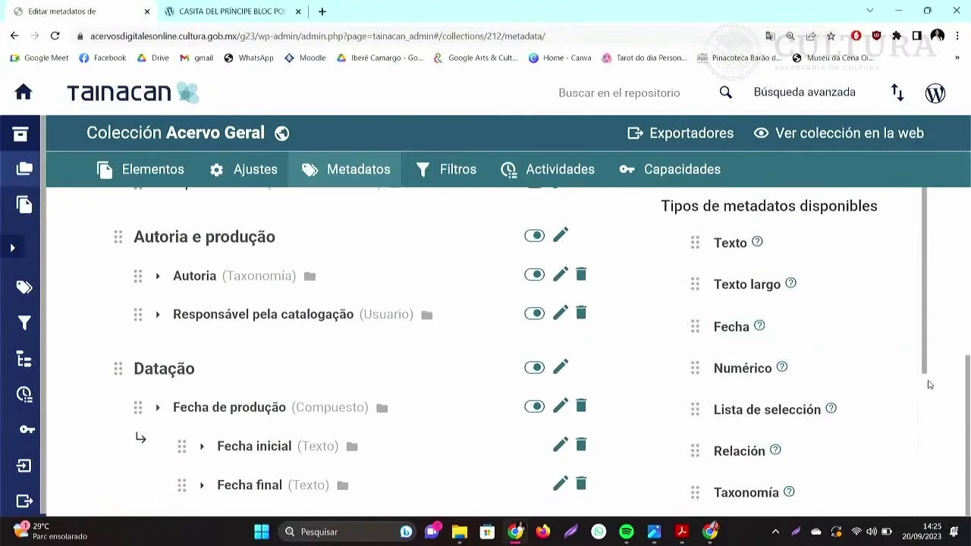
drag(926, 358, 939, 505)
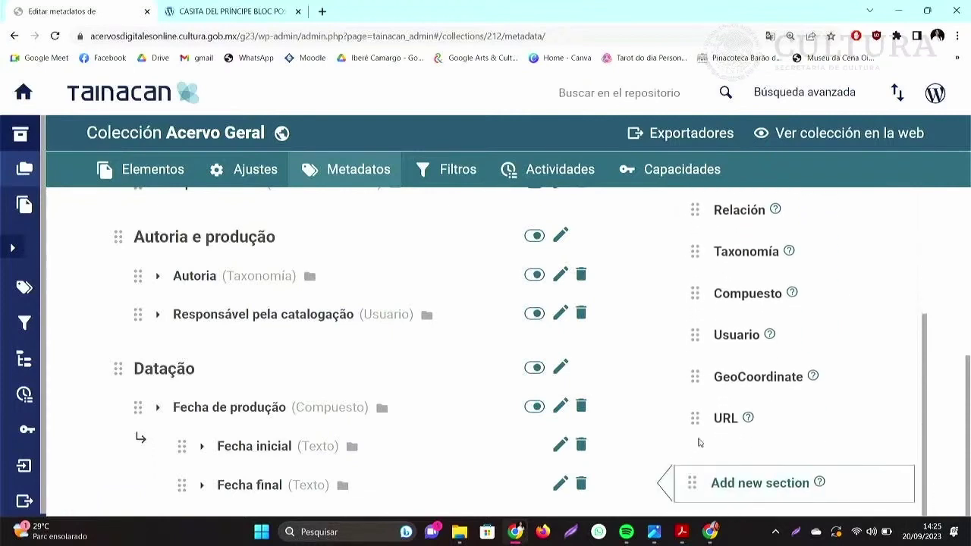
drag(692, 479, 519, 509)
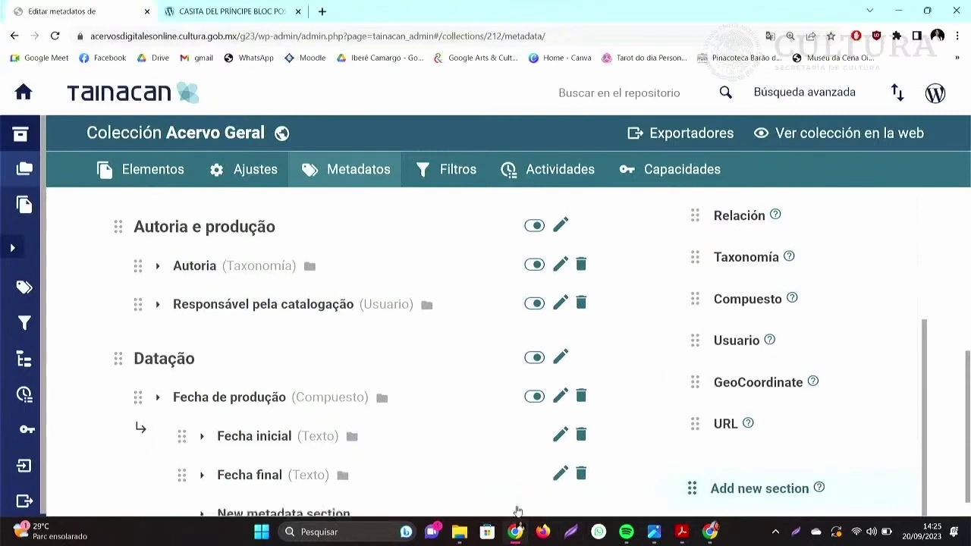
click(873, 458)
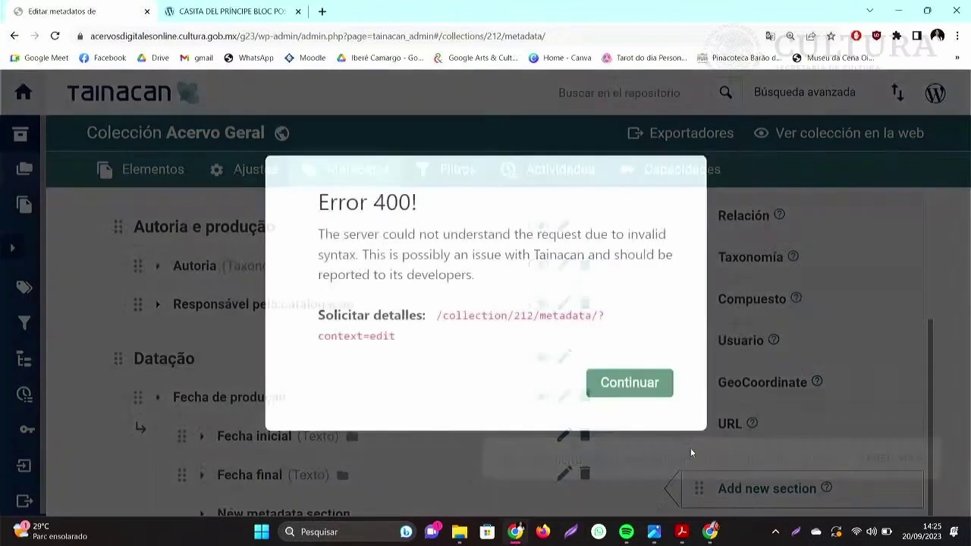
click(627, 383)
Add a new metadata section after the Datação section and name it "Museológica".
scroll(622, 395, down, 1)
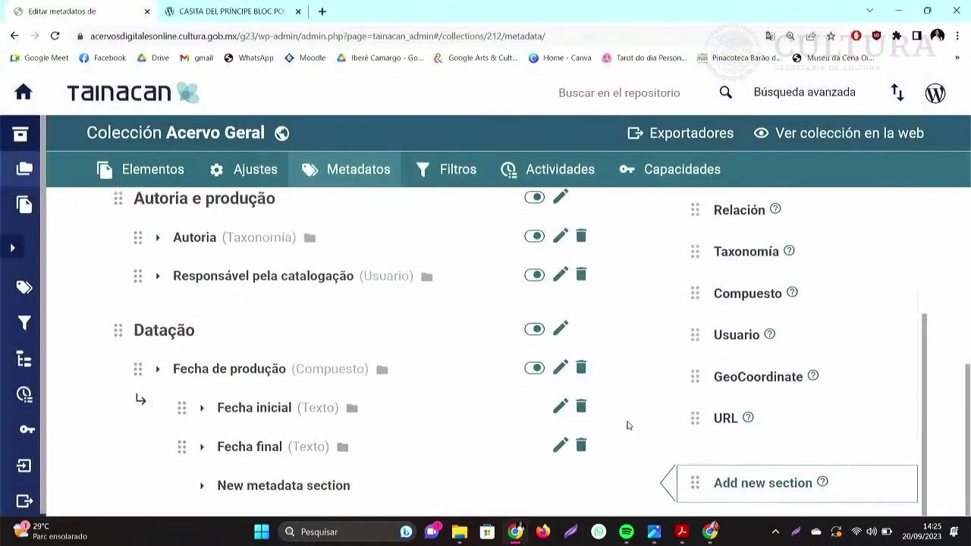
drag(750, 499, 163, 505)
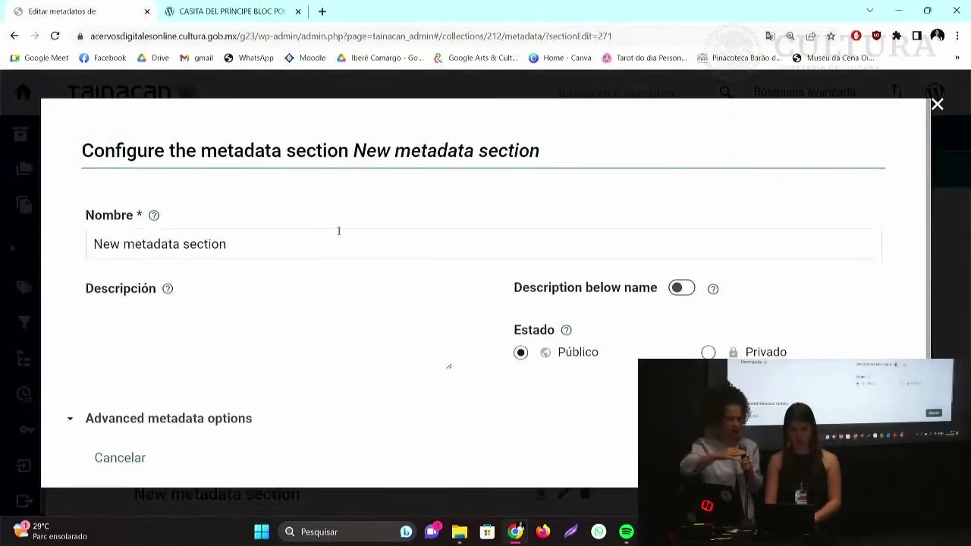
scroll(335, 230, down, 1)
click(329, 179)
key(ctrl+a)
text(Museológica)
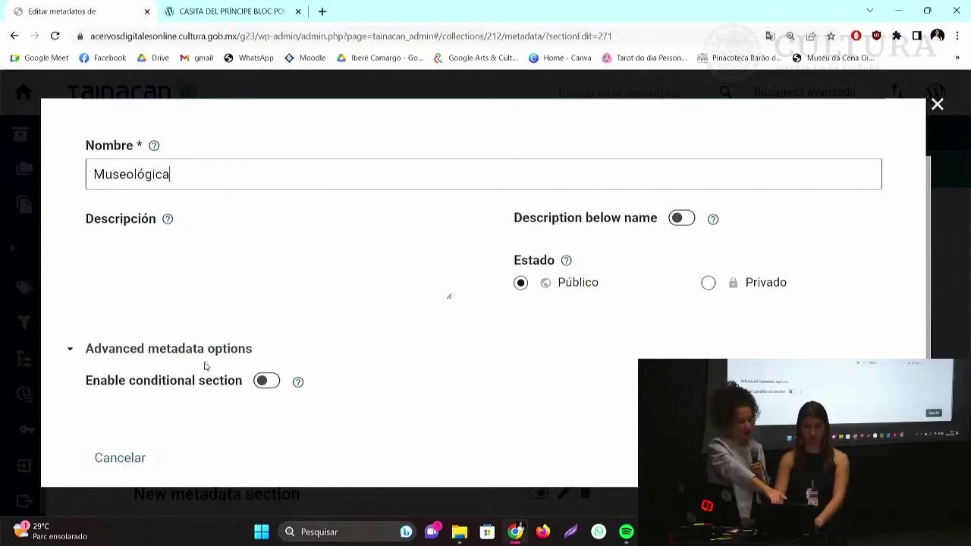
Make the Museológica section conditional on Tipo de acervo being Museológico, and save the section.
scroll(206, 368, down, 1)
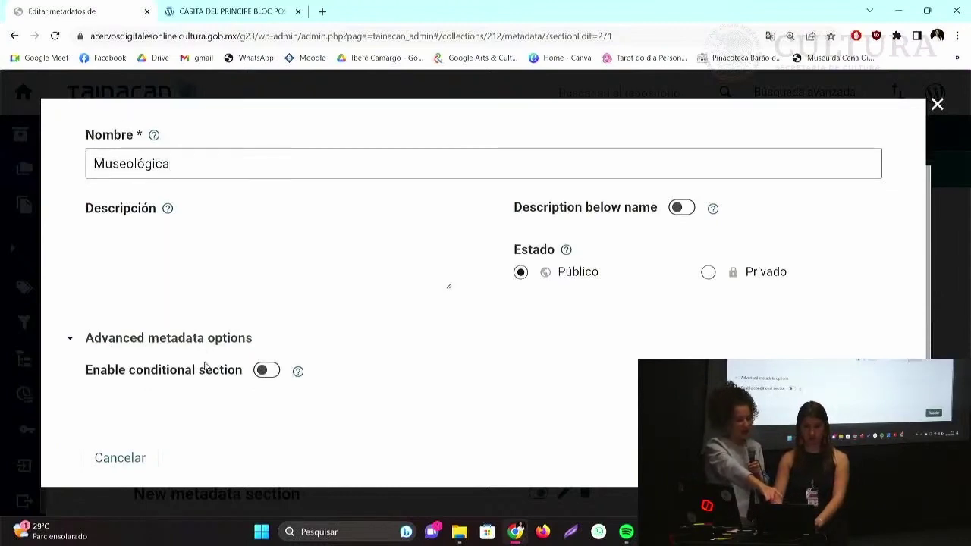
click(263, 371)
scroll(359, 340, down, 2)
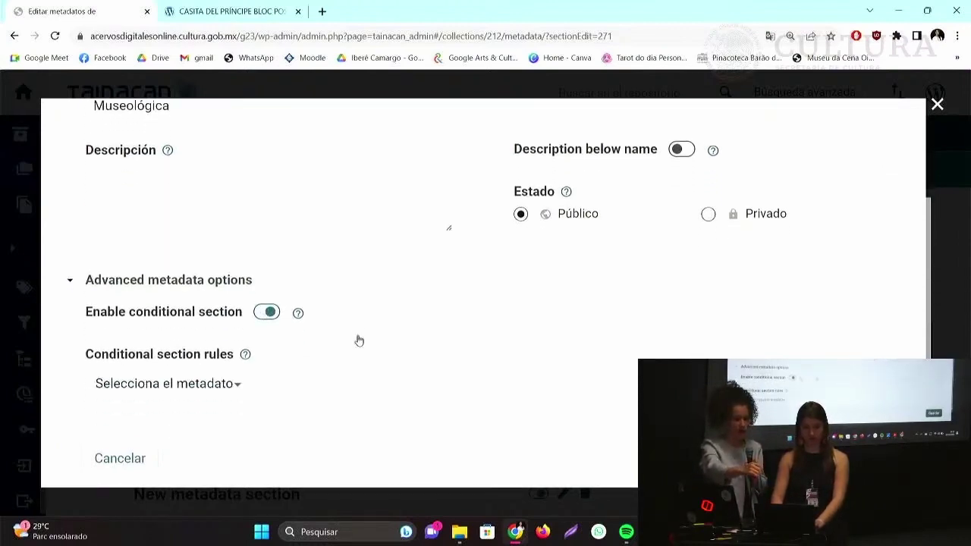
scroll(359, 341, down, 1)
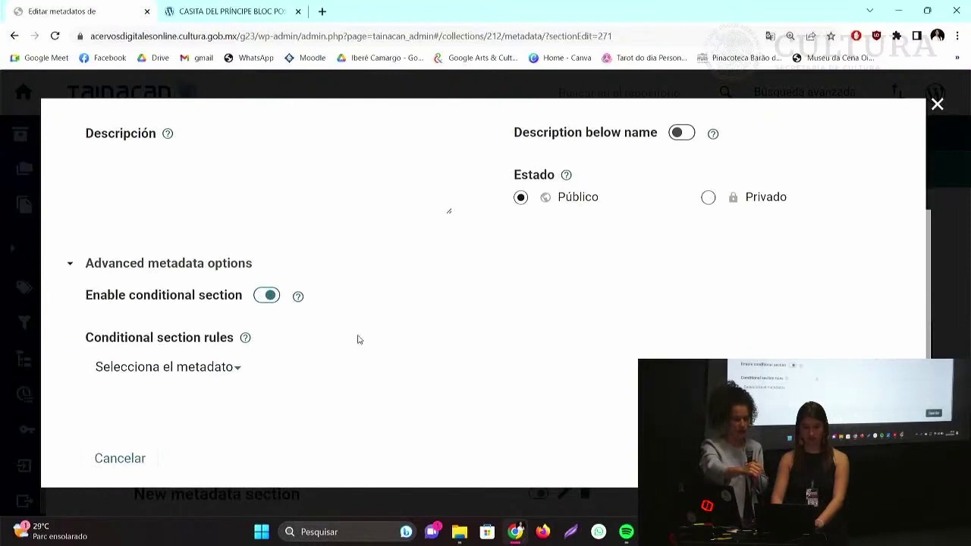
click(197, 374)
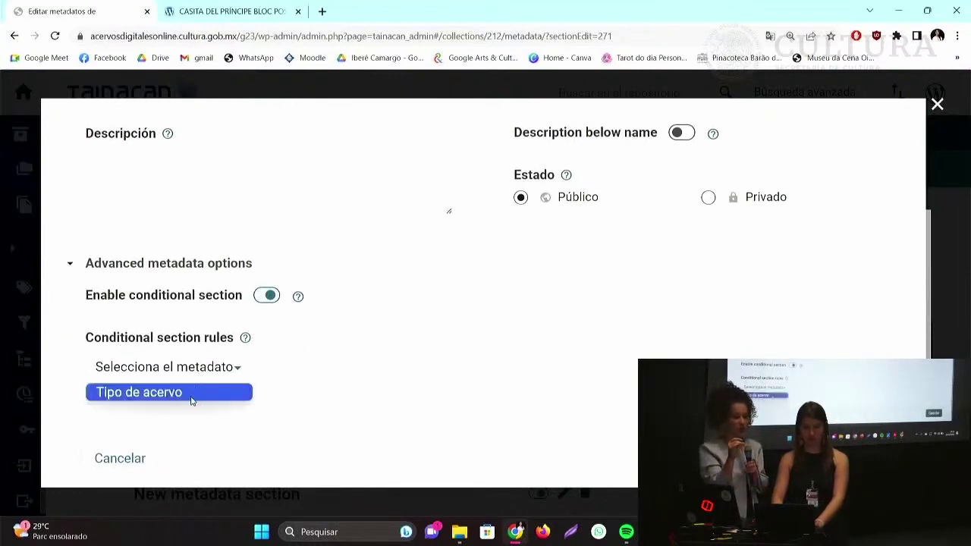
click(191, 394)
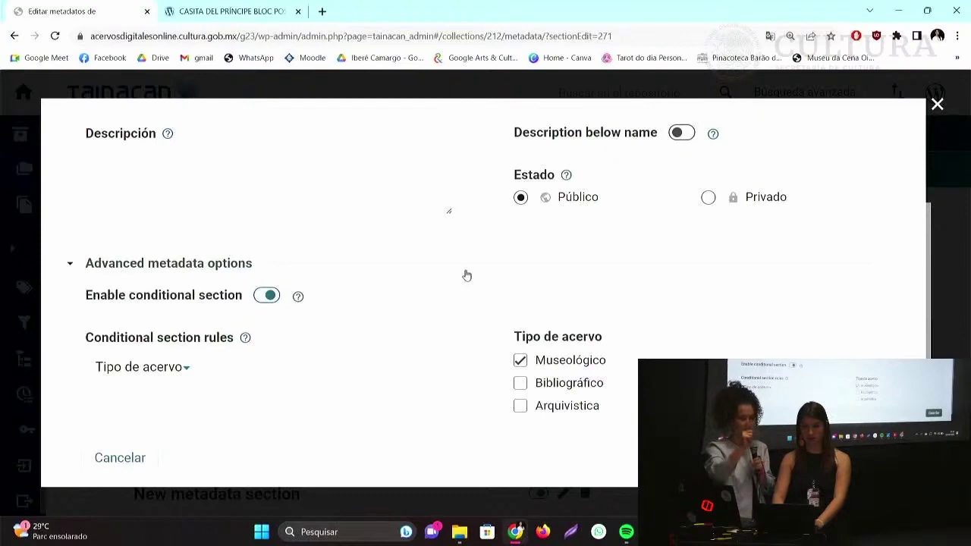
scroll(463, 275, up, 3)
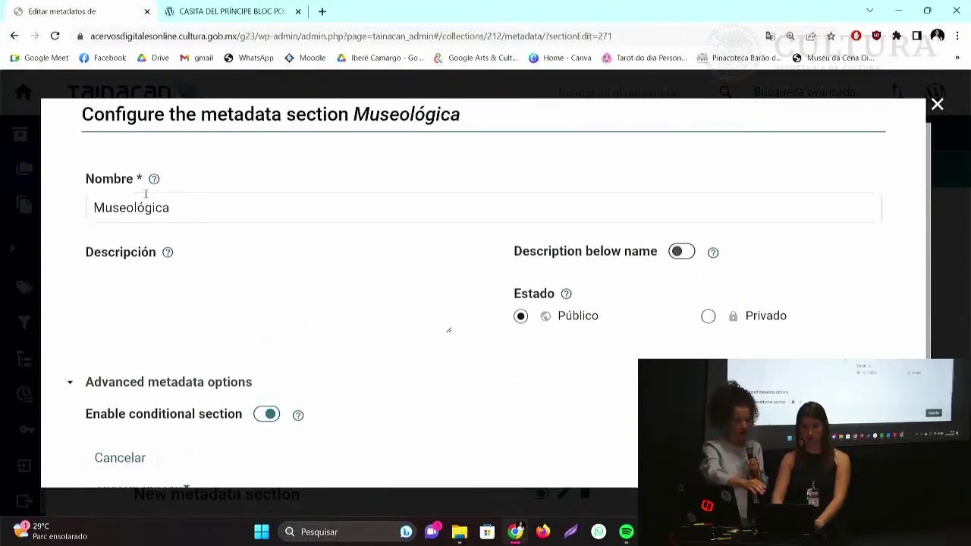
scroll(277, 193, down, 3)
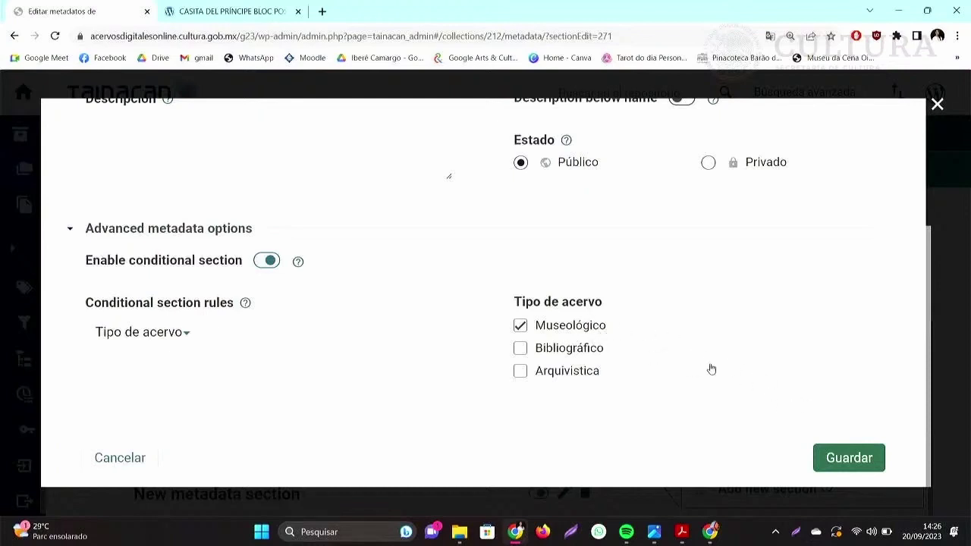
click(840, 462)
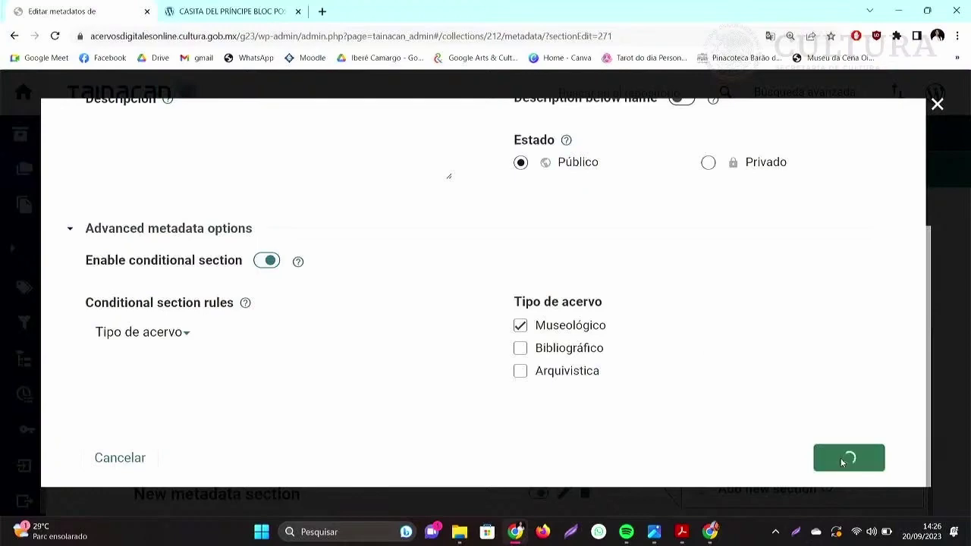
Add a Taxonomía metadatum to the Museológica section and name it "Material".
scroll(448, 393, down, 2)
scroll(449, 393, down, 1)
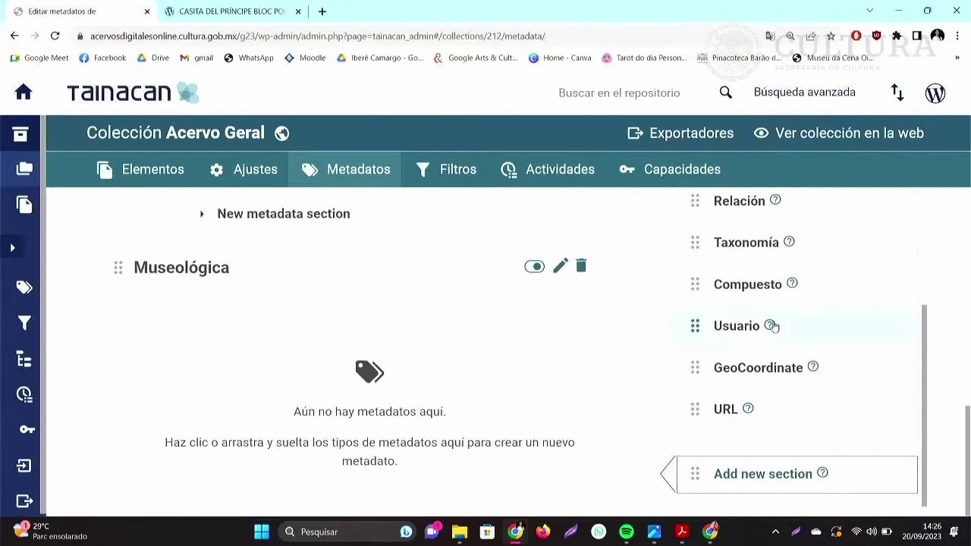
scroll(867, 240, up, 4)
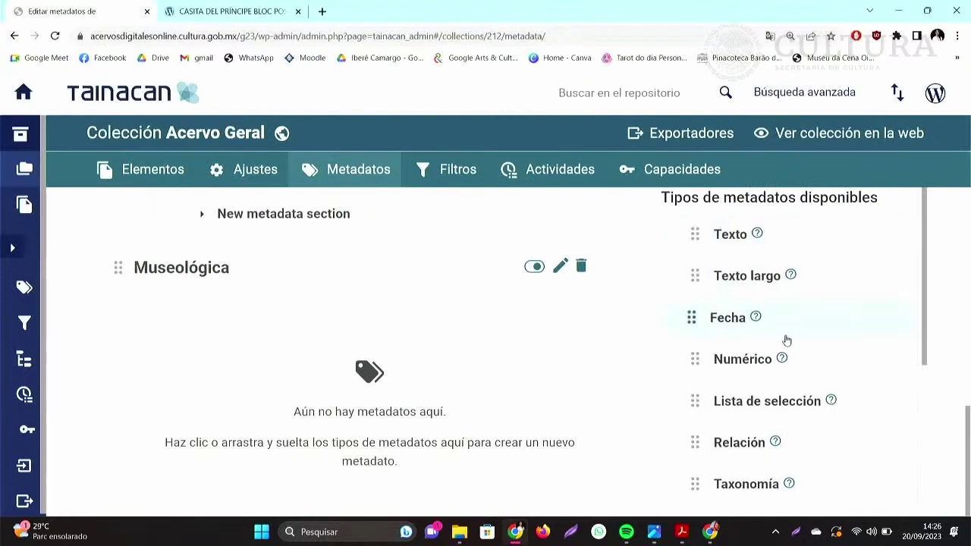
scroll(785, 341, down, 1)
scroll(787, 341, down, 1)
drag(738, 414, 443, 346)
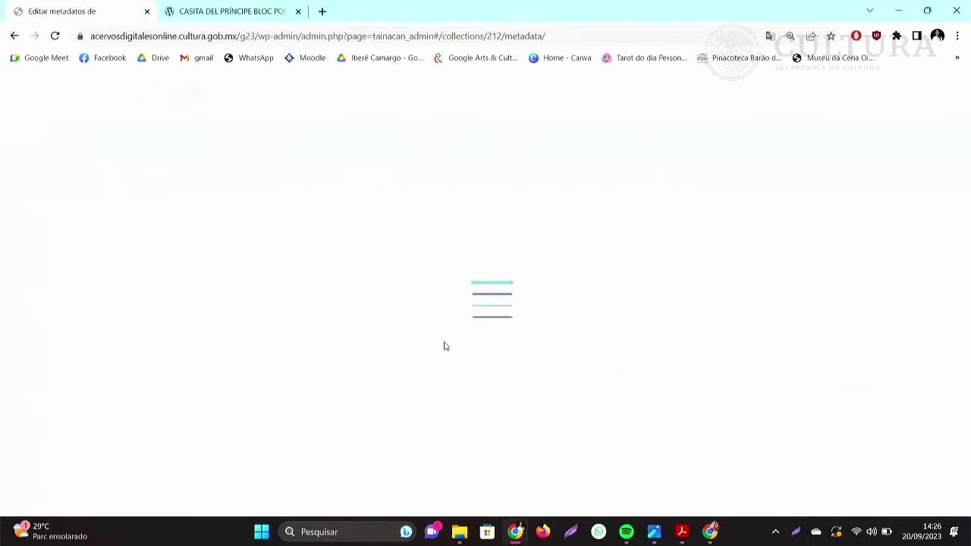
double_click(319, 234)
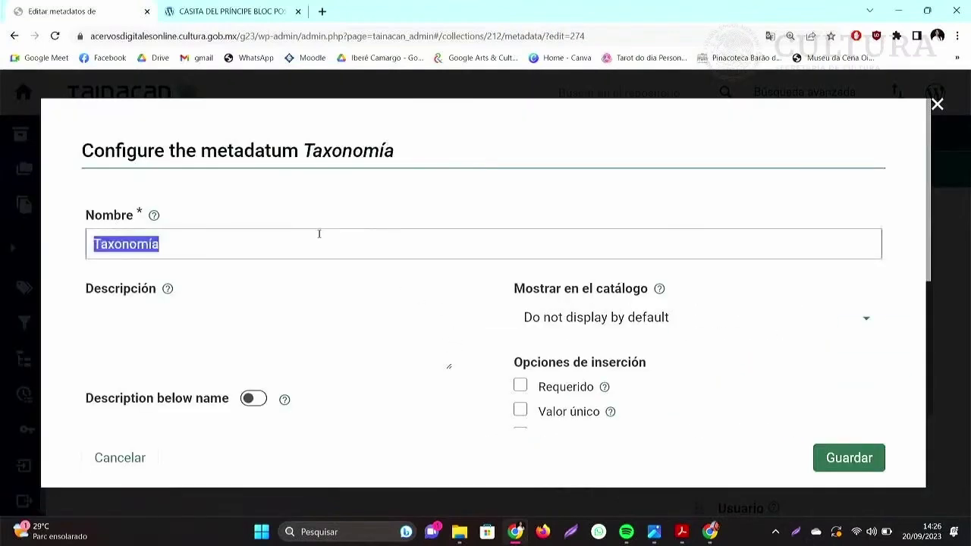
text(Materia)
key(BackSpace)
text(al)
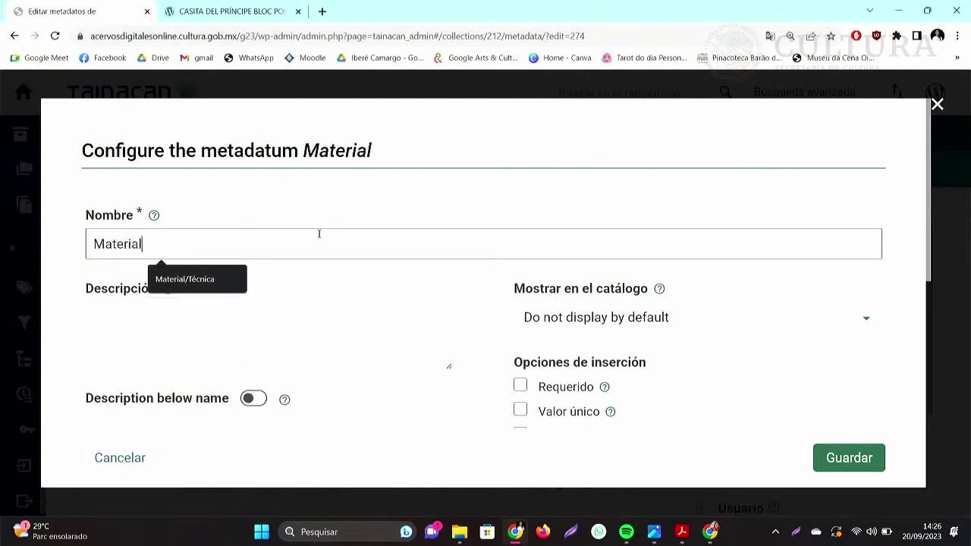
click(372, 286)
Link the Material metadatum to the Material taxonomy, allow new terms, and save it.
scroll(372, 286, down, 3)
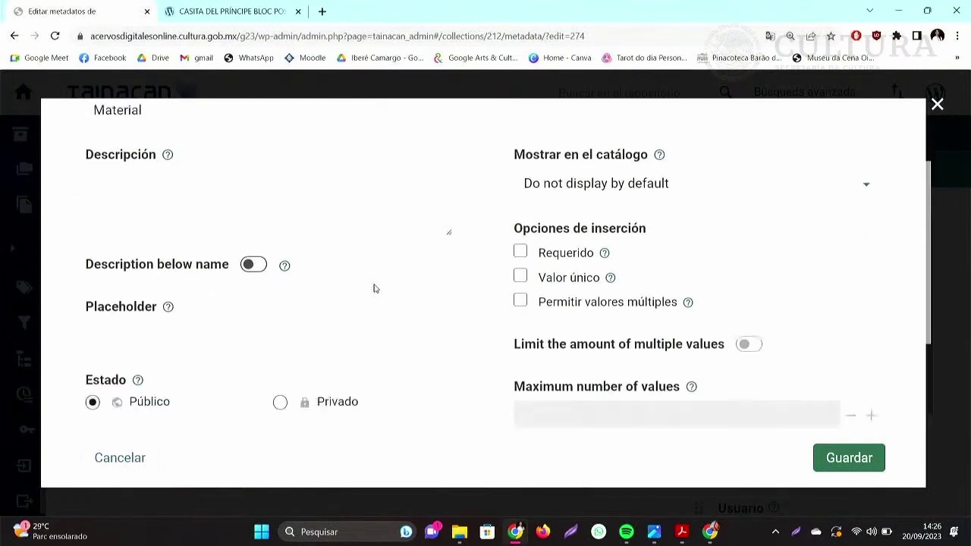
scroll(373, 284, down, 1)
scroll(372, 284, up, 1)
click(570, 251)
scroll(449, 254, down, 3)
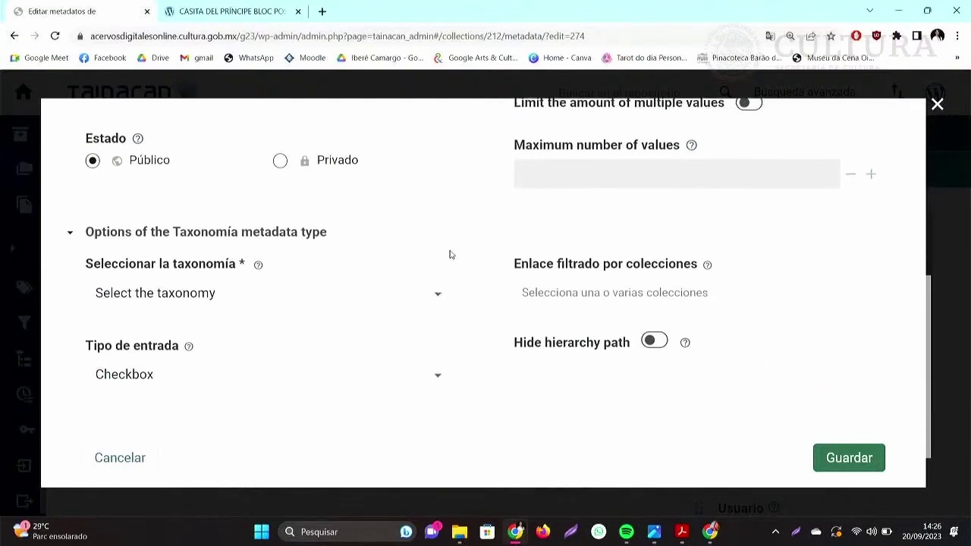
click(353, 294)
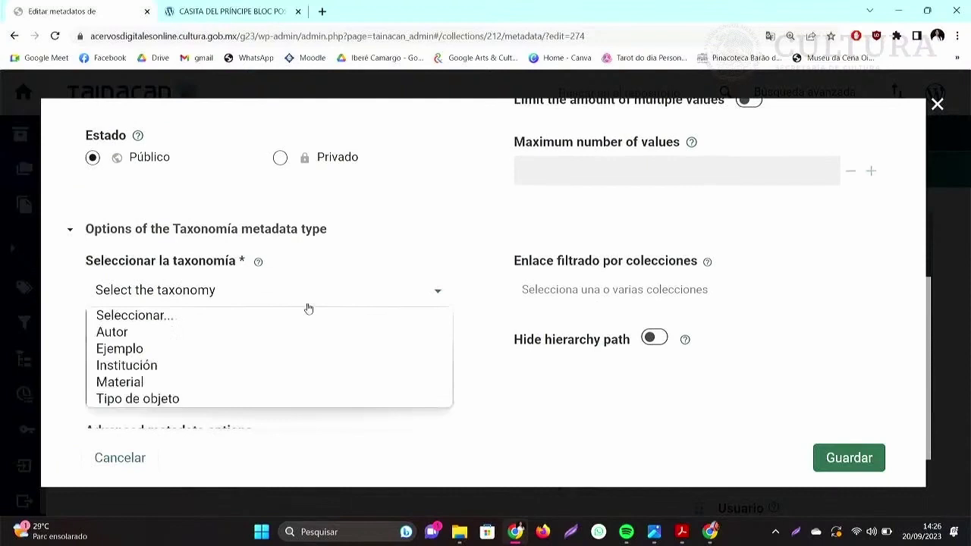
click(245, 383)
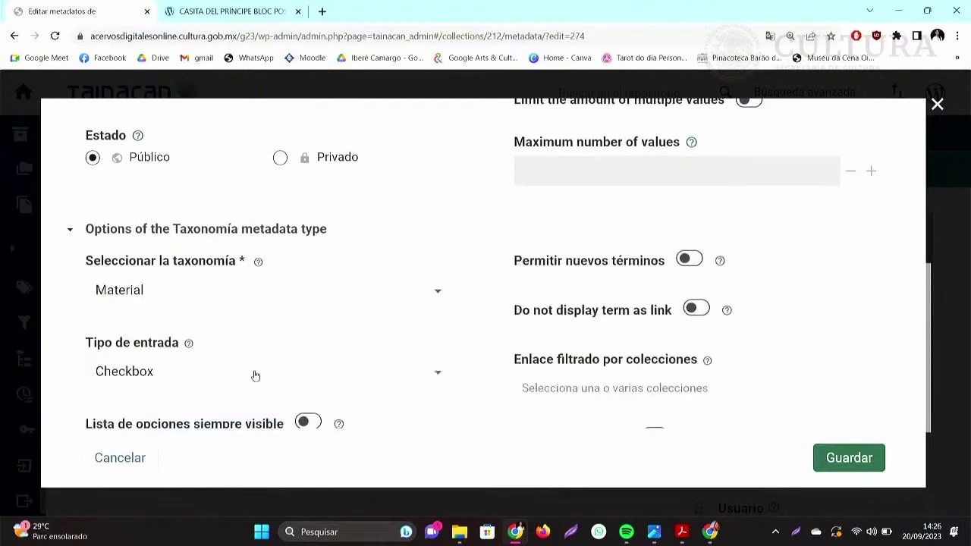
click(689, 259)
scroll(461, 259, down, 2)
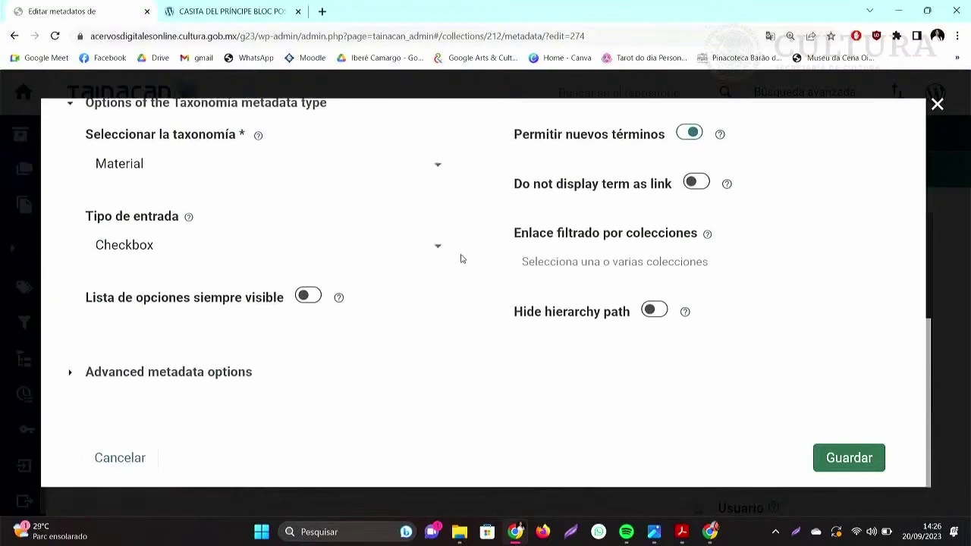
click(840, 458)
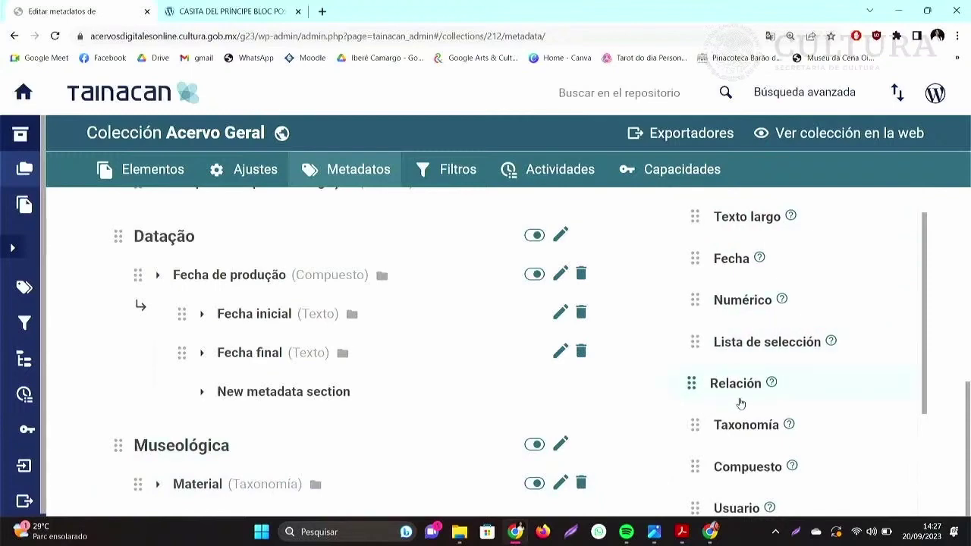
Add a second Taxonomía metadatum below Material in the Museológica section and name it "Técnica".
drag(734, 426, 518, 497)
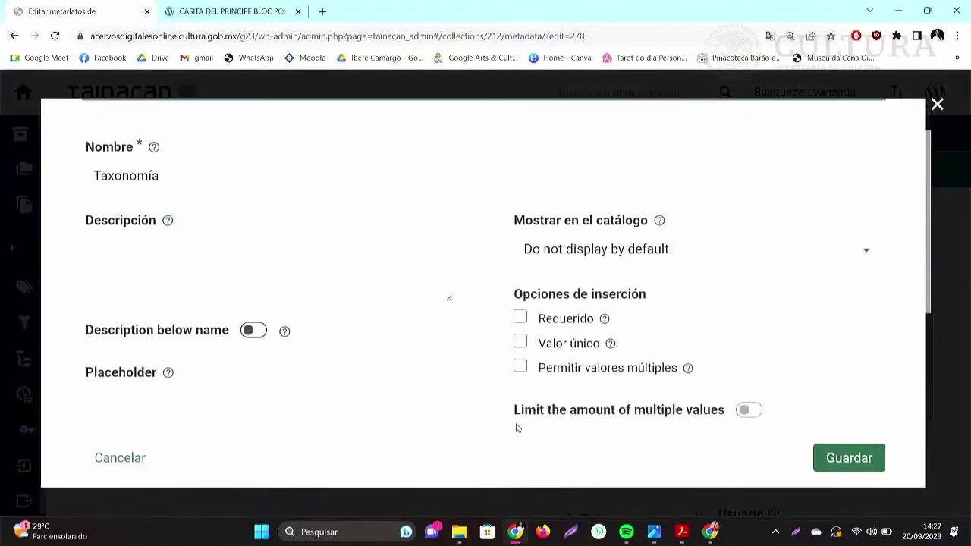
double_click(227, 174)
text(Tpe)
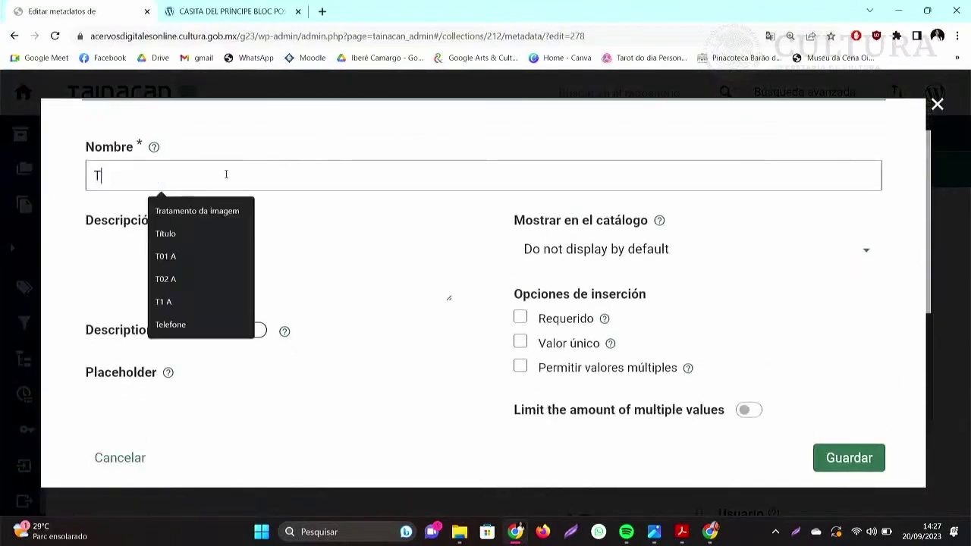
key(BackSpace)
text(écnica)
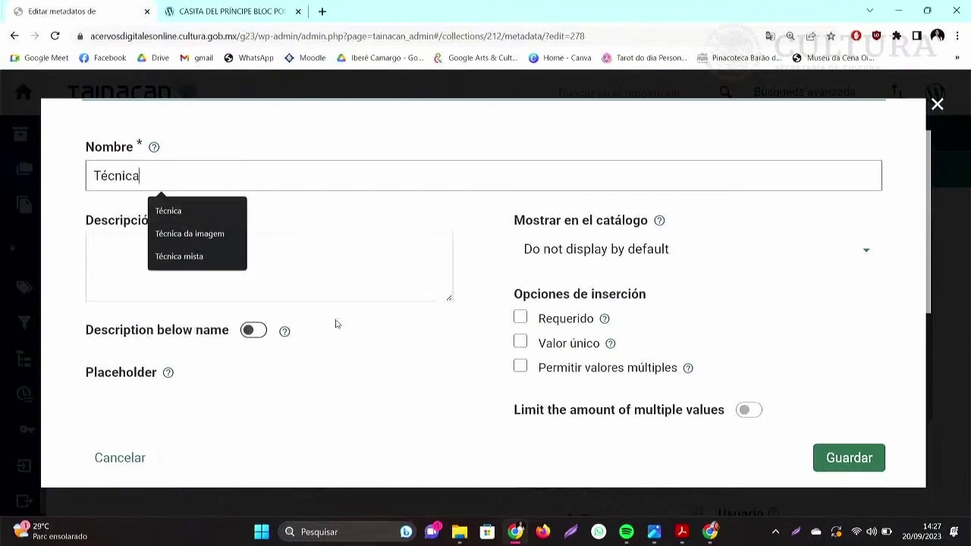
click(388, 373)
Link the Técnica metadatum to the Tipo de objeto taxonomy.
scroll(388, 373, down, 3)
click(387, 372)
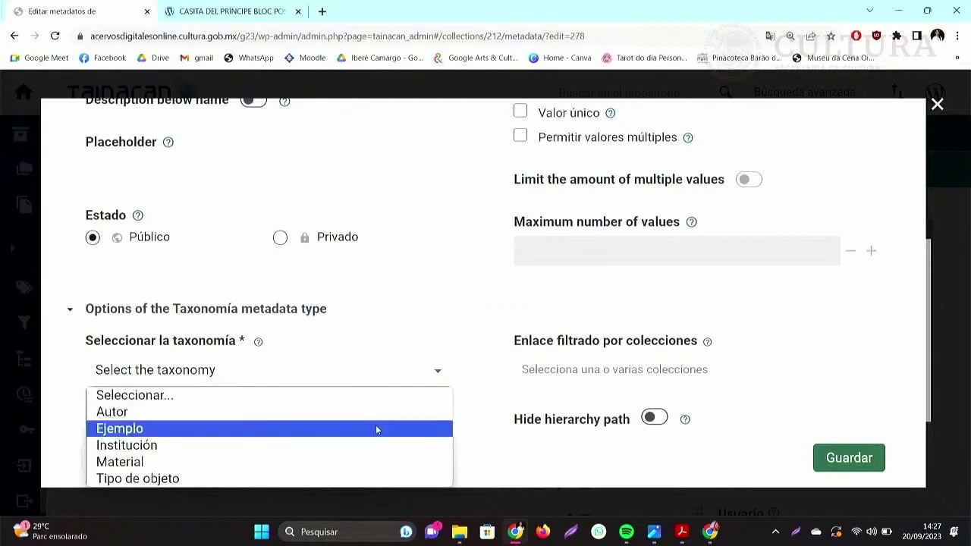
click(365, 463)
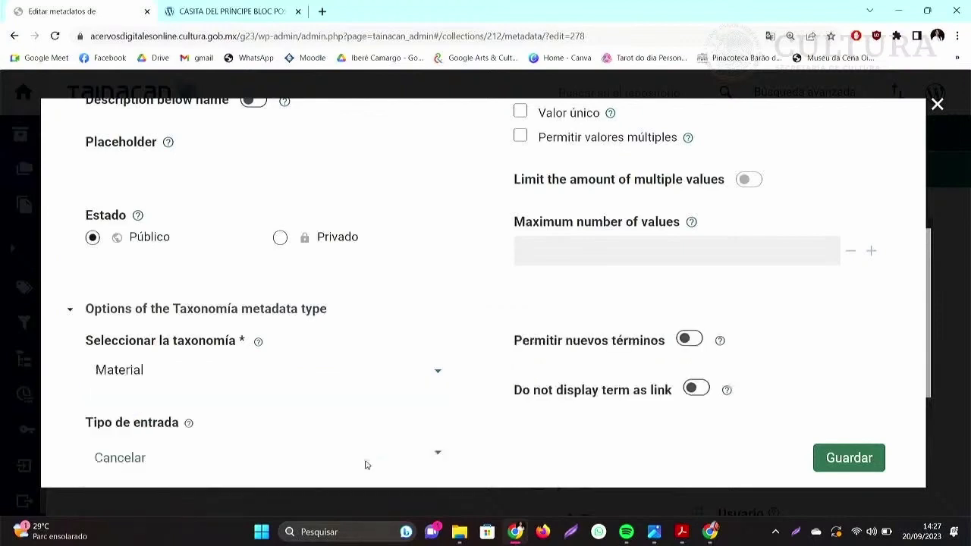
click(366, 380)
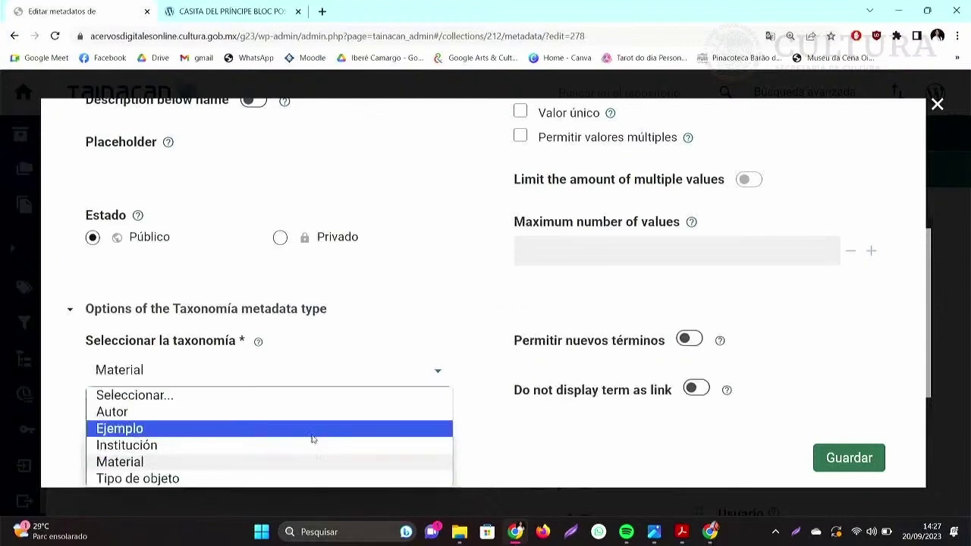
click(311, 477)
Allow new terms for the Técnica metadatum, keep multiple values disabled, and save it.
scroll(412, 398, up, 3)
scroll(412, 399, down, 2)
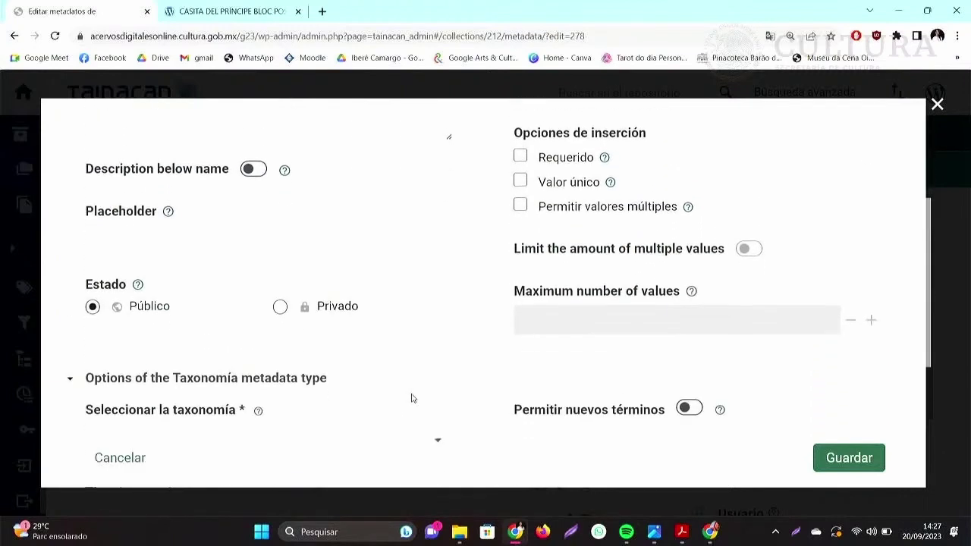
click(551, 209)
click(543, 210)
scroll(599, 220, down, 1)
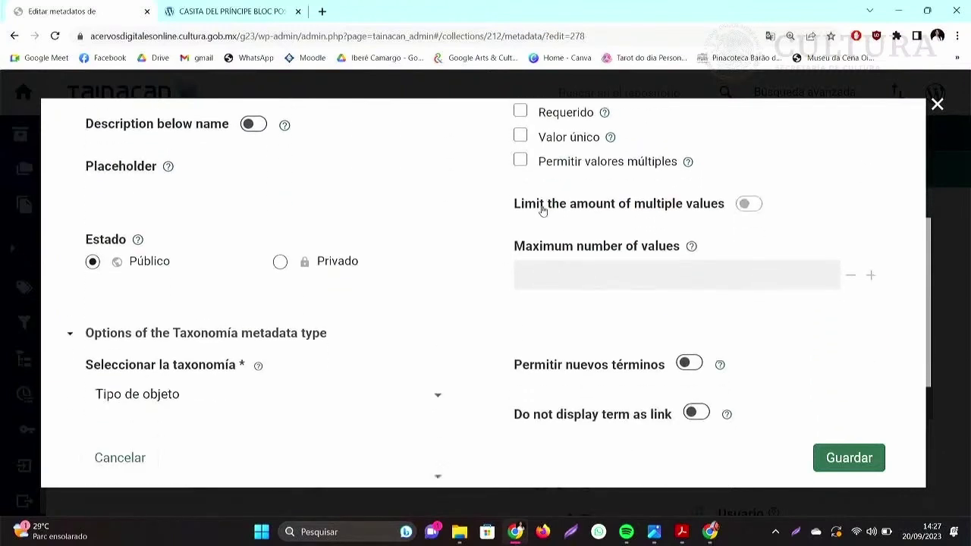
click(687, 337)
scroll(525, 316, down, 2)
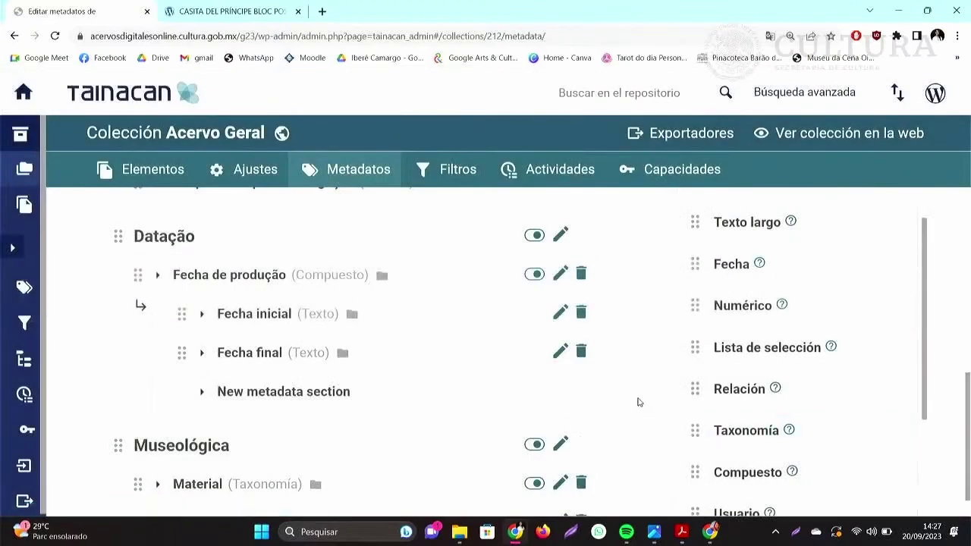
Add a Texto metadatum below Técnica in the Museológica section, name it "Dimensões", and save it.
scroll(497, 364, down, 1)
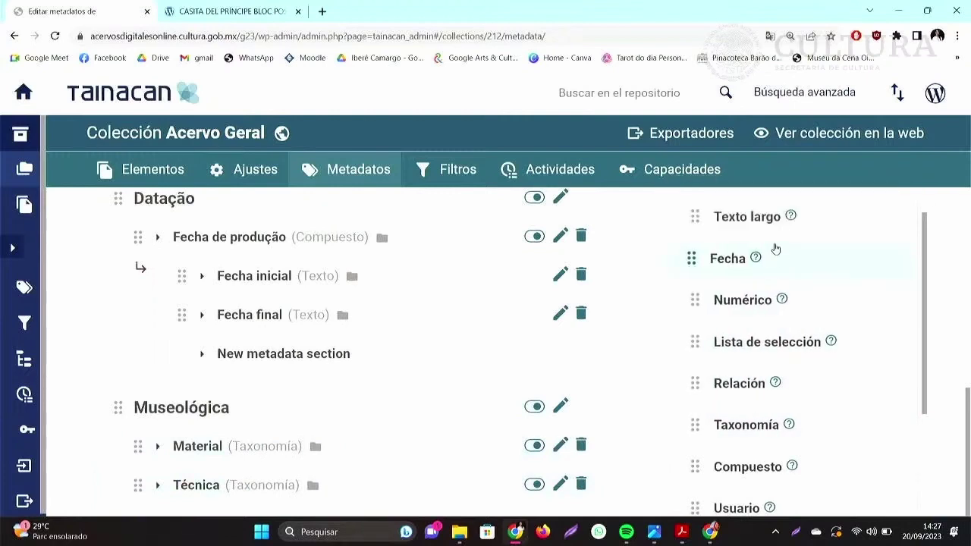
scroll(761, 247, up, 1)
drag(730, 239, 422, 529)
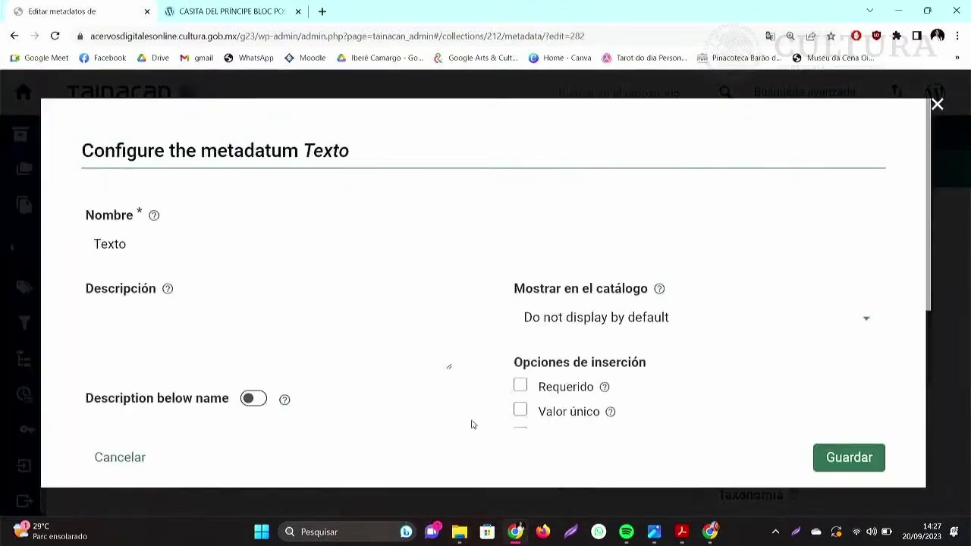
click(351, 241)
double_click(351, 241)
text(Dime)
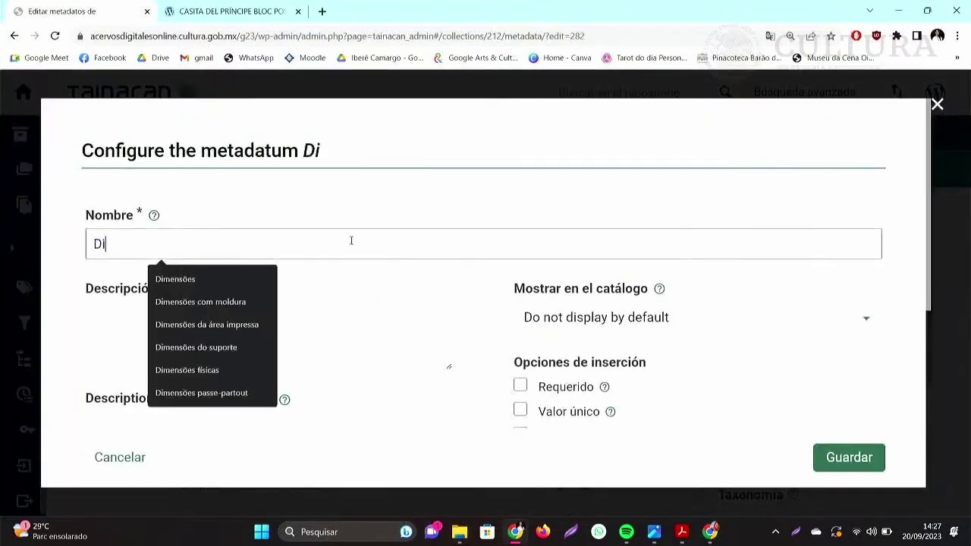
click(227, 278)
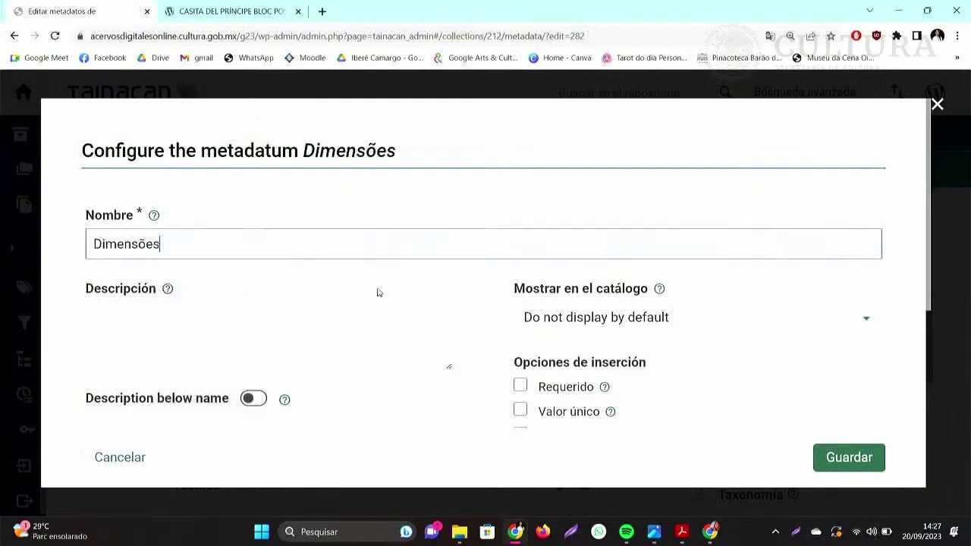
scroll(477, 299, down, 2)
scroll(477, 300, down, 1)
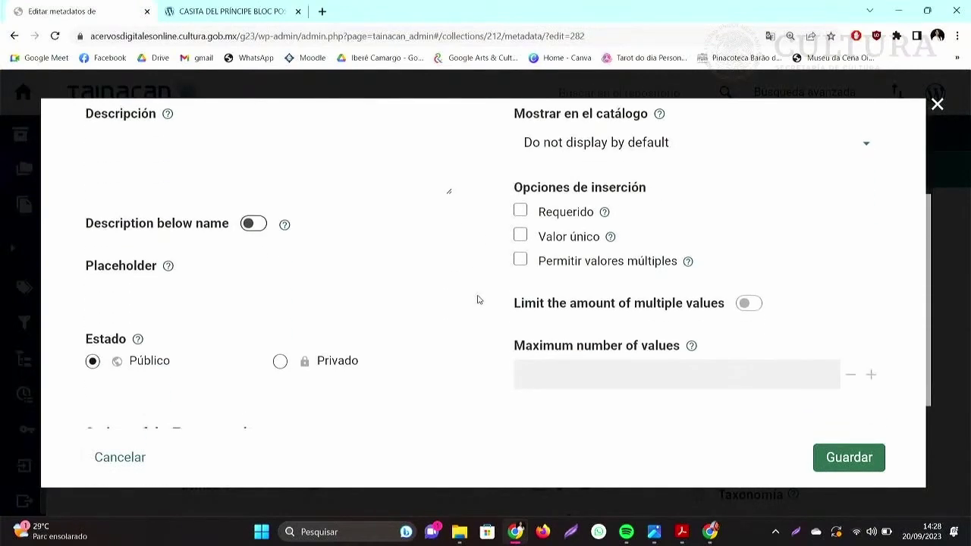
click(856, 459)
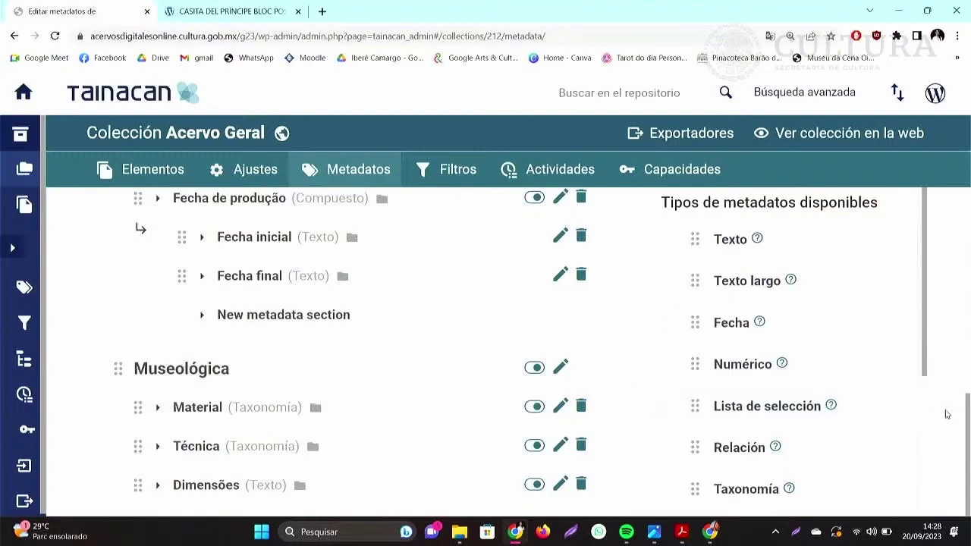
Add a new metadata section below Museológica and name it "Bibliográfico".
scroll(844, 368, down, 3)
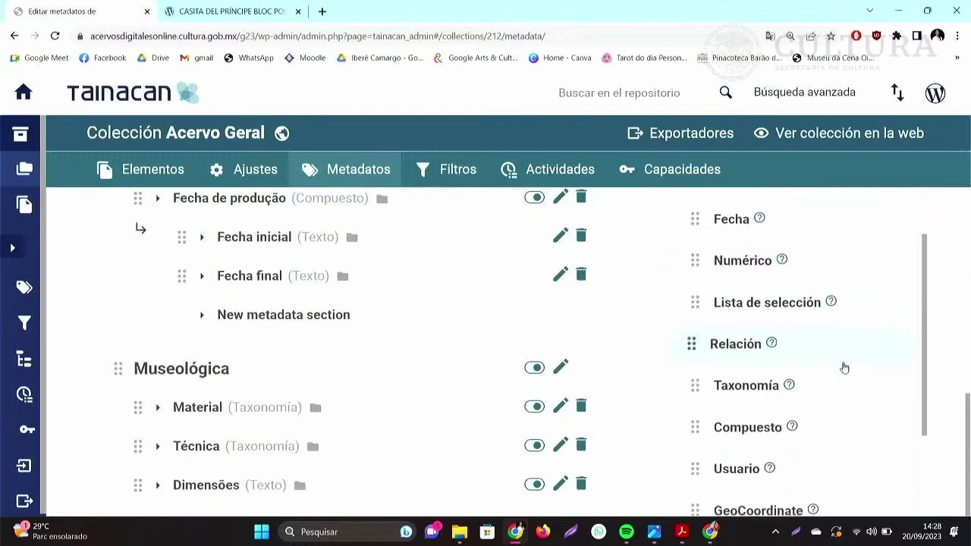
drag(772, 485, 538, 506)
click(317, 243)
key(ctrl+shift+Left)
key(ctrl+shift+Left)
key(ctrl+shift+Left)
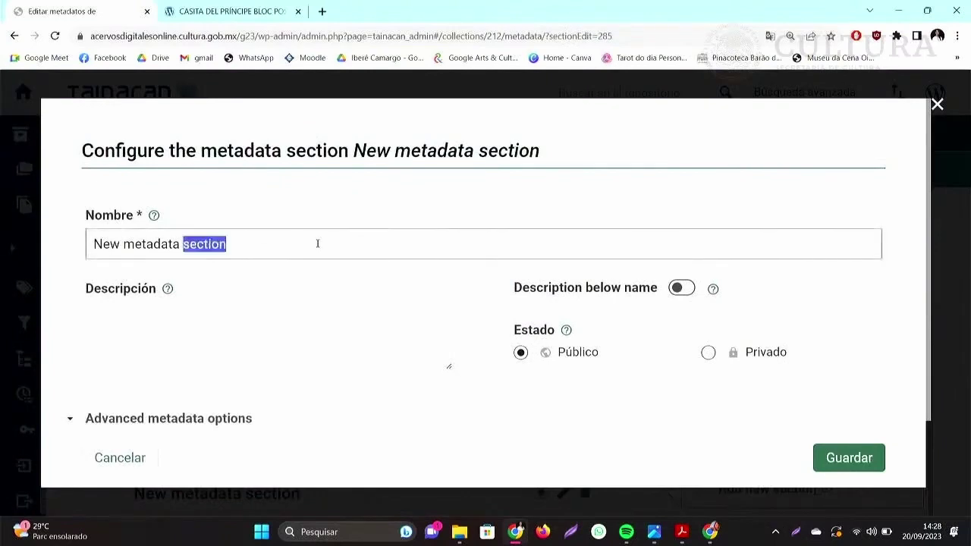
text(Bibliográfic)
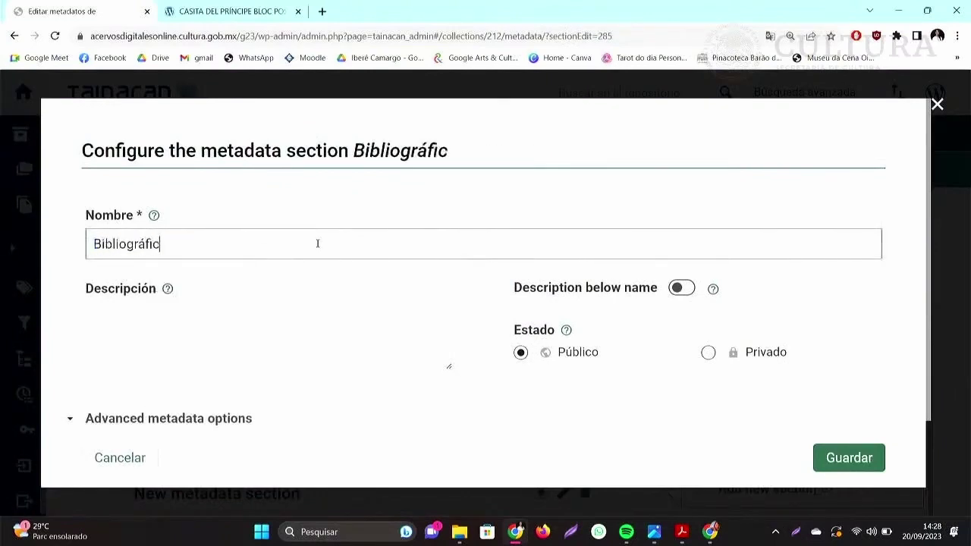
text(o)
Make the Bibliográfico section conditional on Tipo de acervo being Bibliográfico, and save the section.
scroll(397, 265, down, 2)
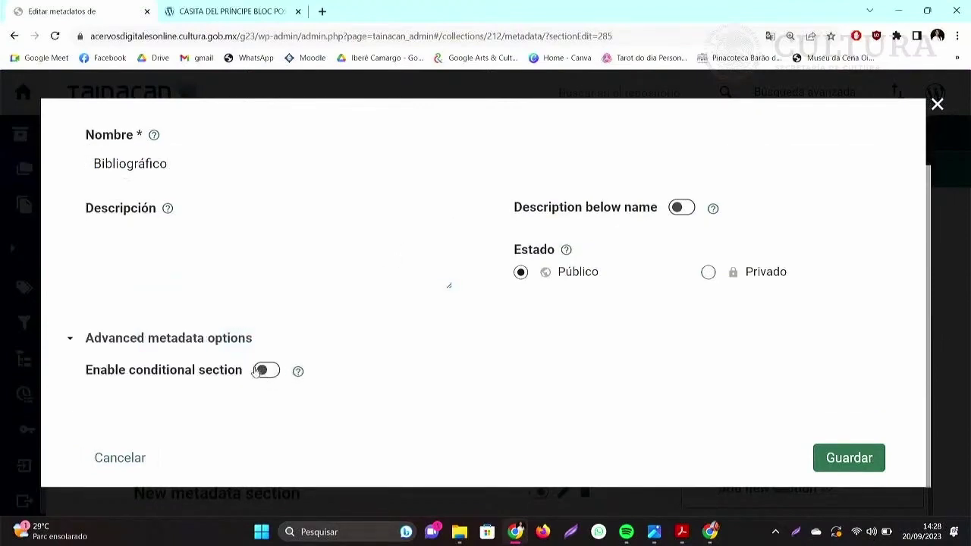
click(263, 372)
scroll(378, 352, down, 1)
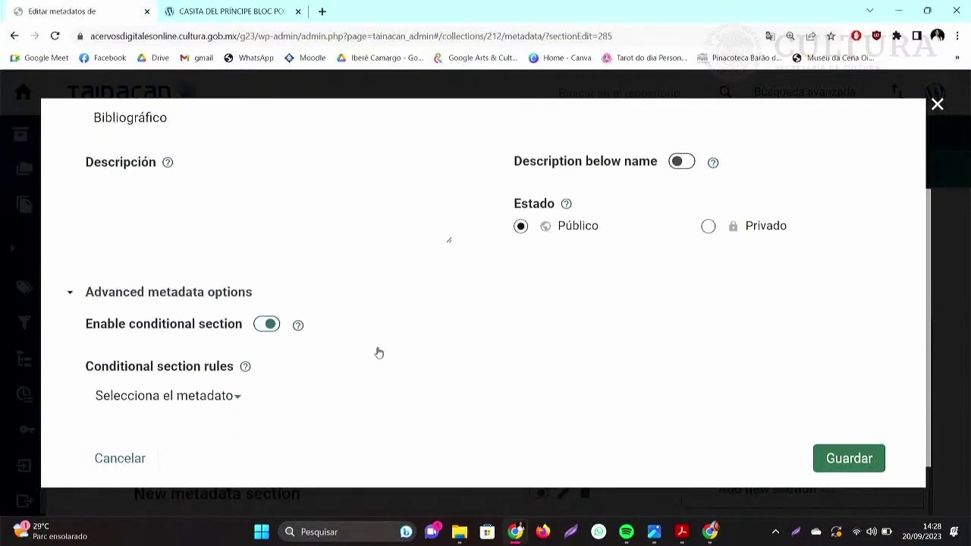
scroll(379, 353, down, 1)
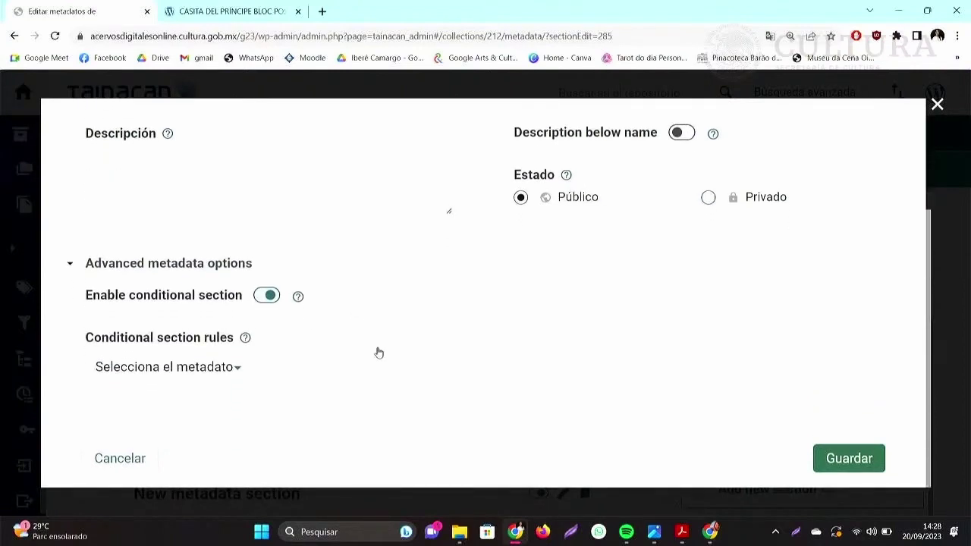
click(231, 372)
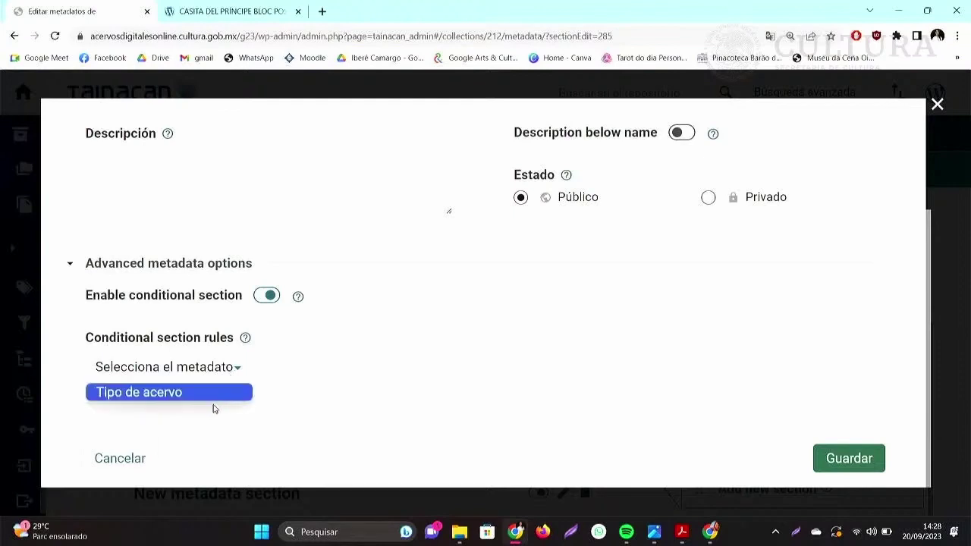
click(215, 392)
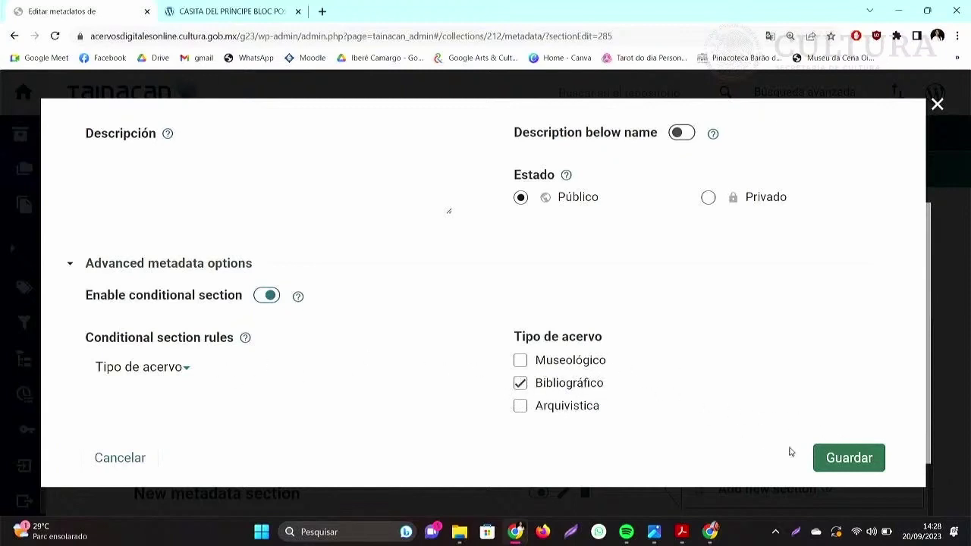
click(840, 459)
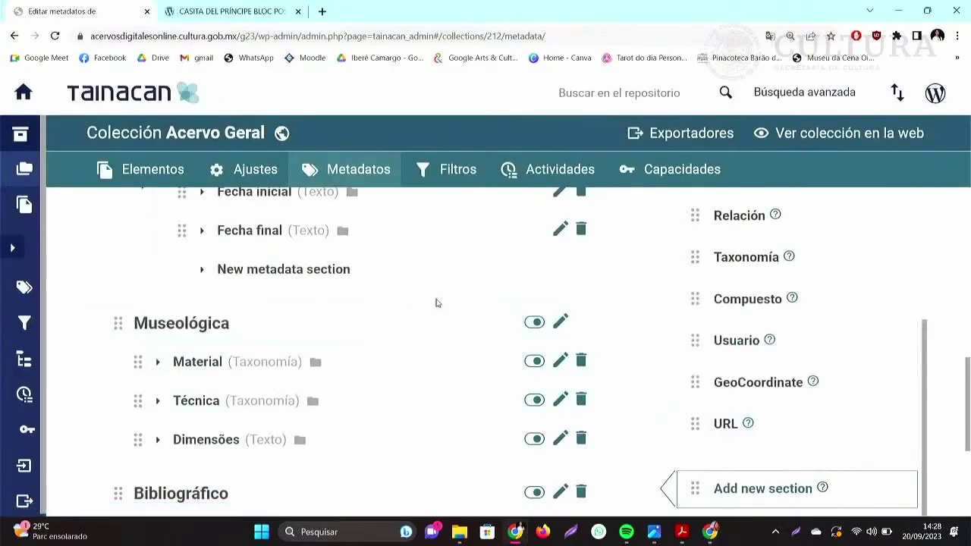
Add a Texto metadatum to the empty Bibliográfico section, name it "Editora", and save it.
scroll(427, 303, down, 2)
scroll(445, 298, down, 1)
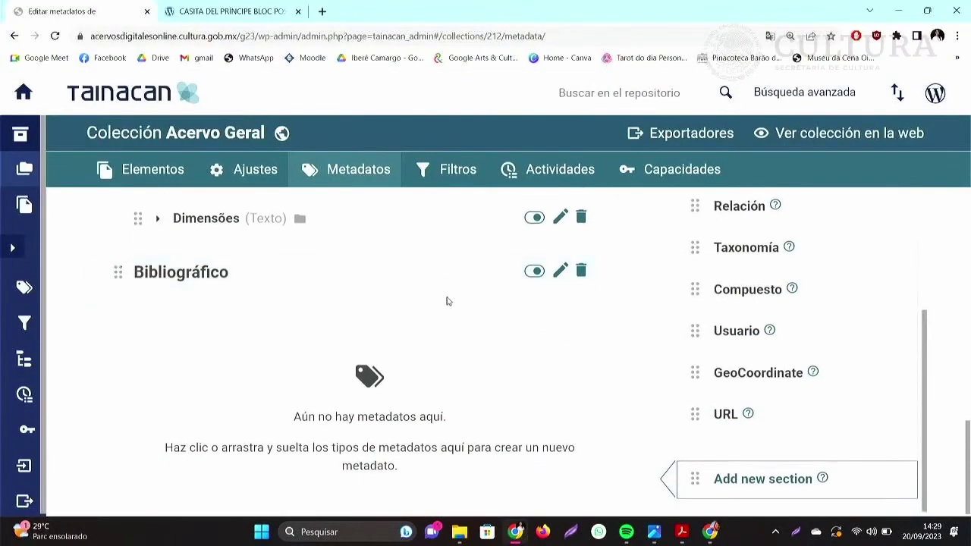
scroll(825, 261, up, 3)
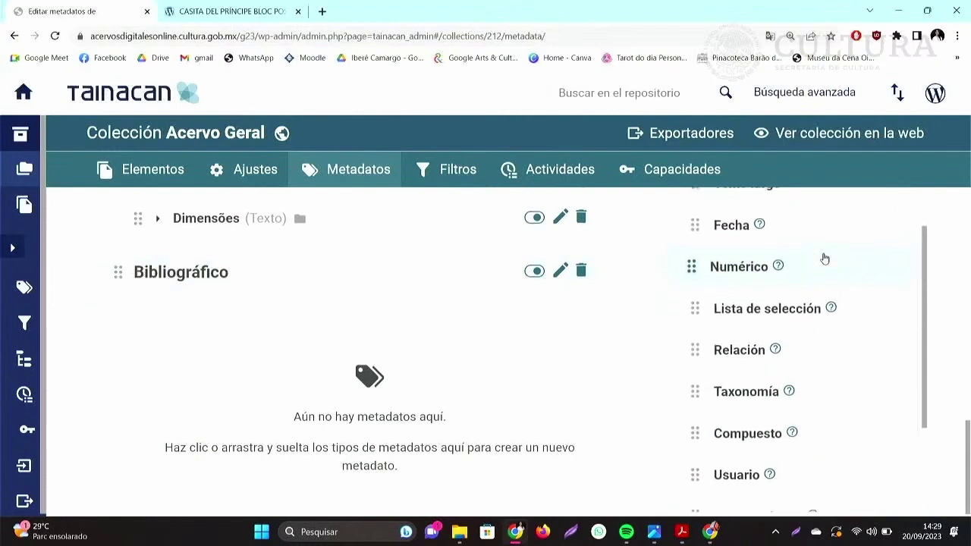
scroll(824, 259, down, 1)
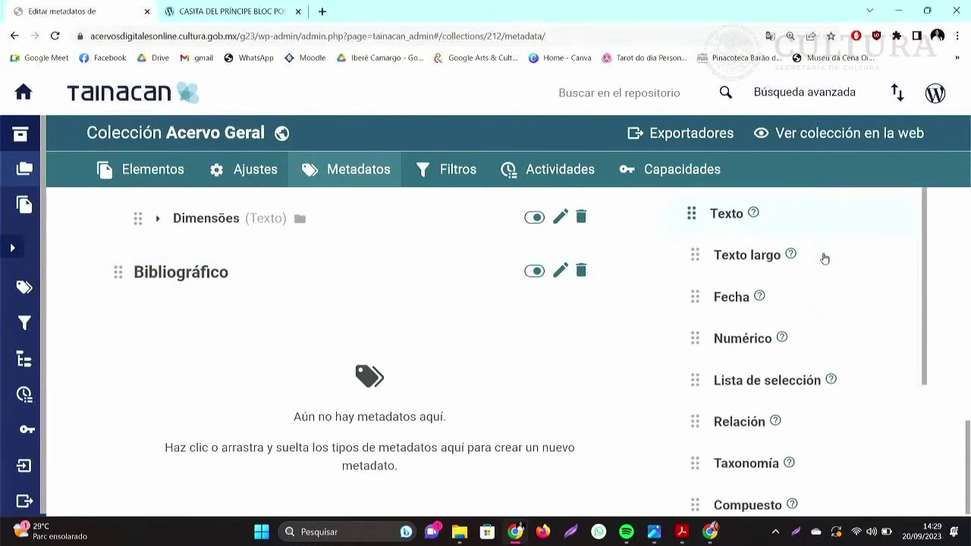
scroll(825, 258, up, 1)
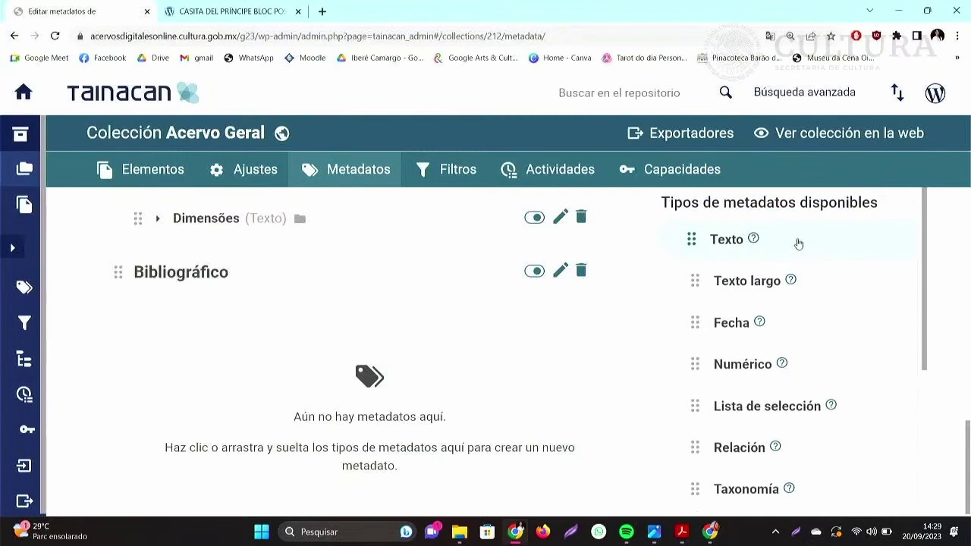
drag(799, 242, 405, 338)
double_click(274, 254)
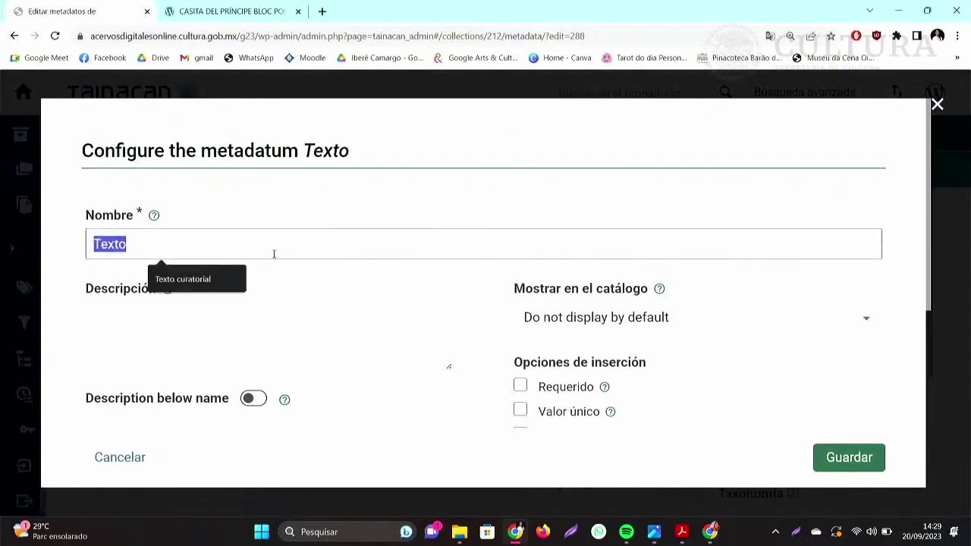
text(Edi)
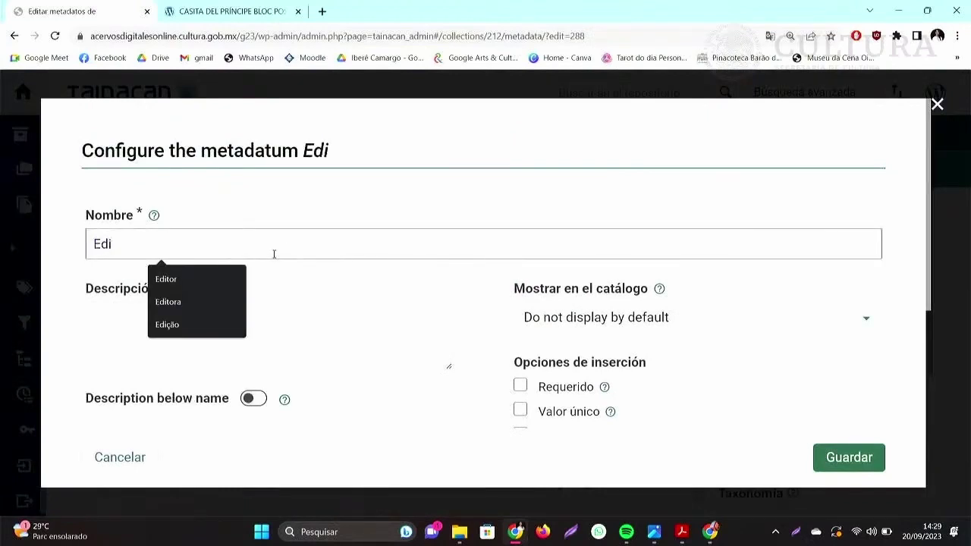
text(tora)
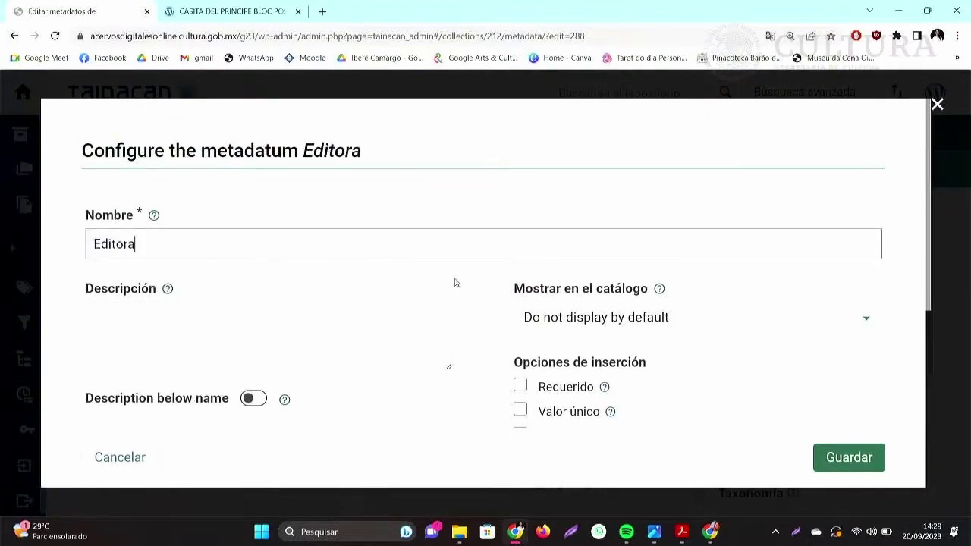
scroll(453, 279, down, 3)
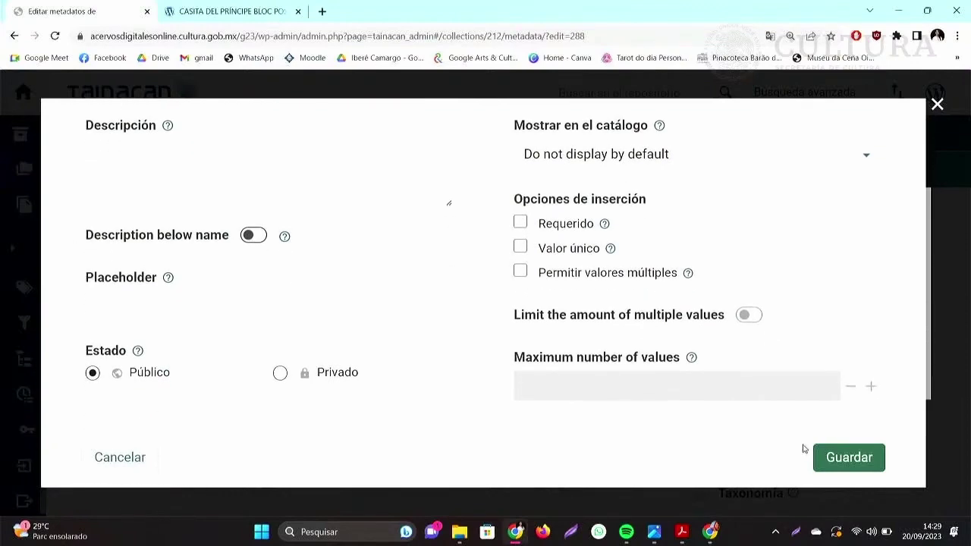
click(827, 464)
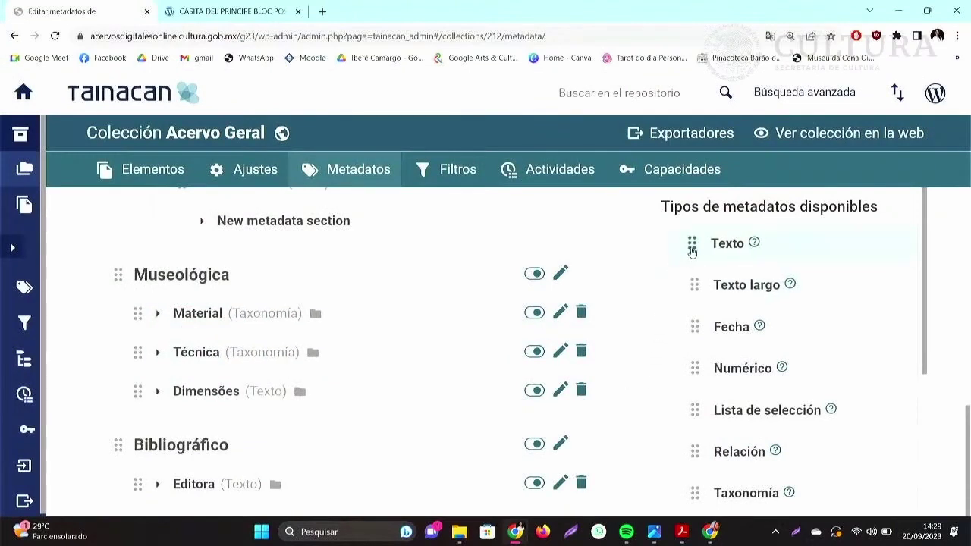
Add a Texto metadatum below Editora in the Bibliográfico section, name it "Edição", and save it.
drag(717, 248, 484, 490)
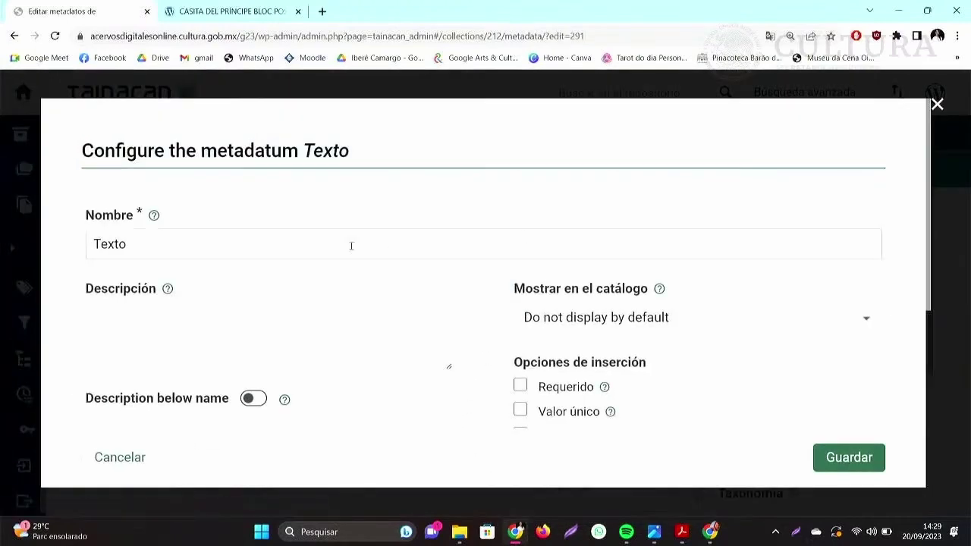
double_click(351, 246)
text(Edi)
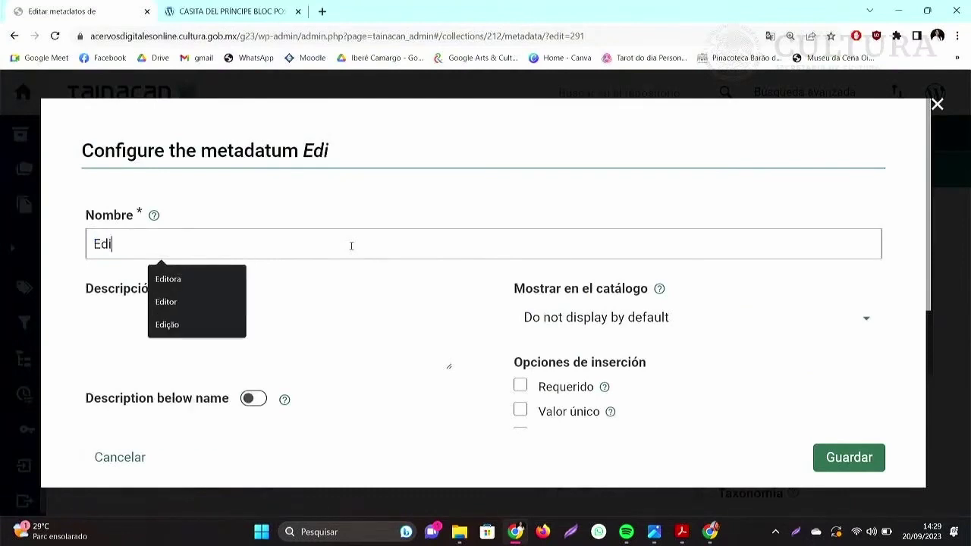
click(187, 334)
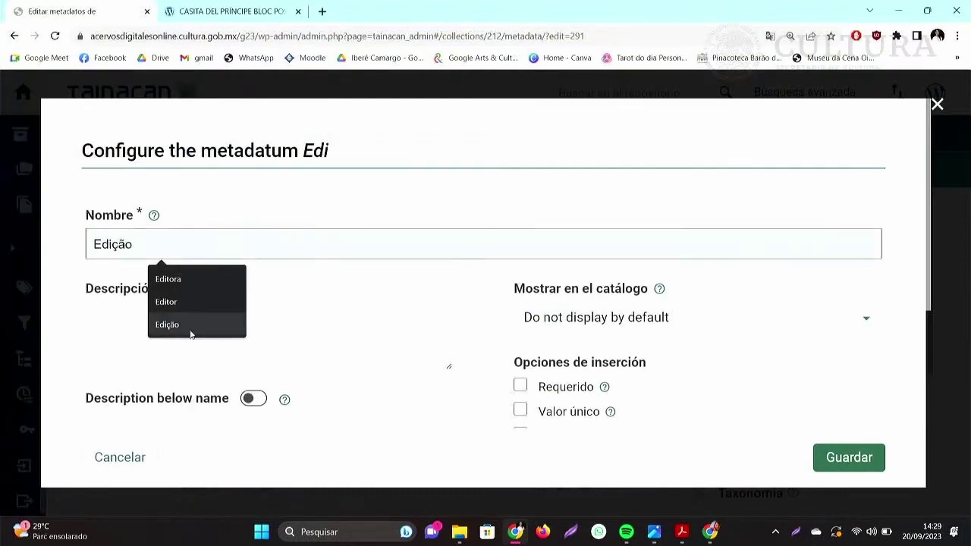
scroll(383, 273, down, 3)
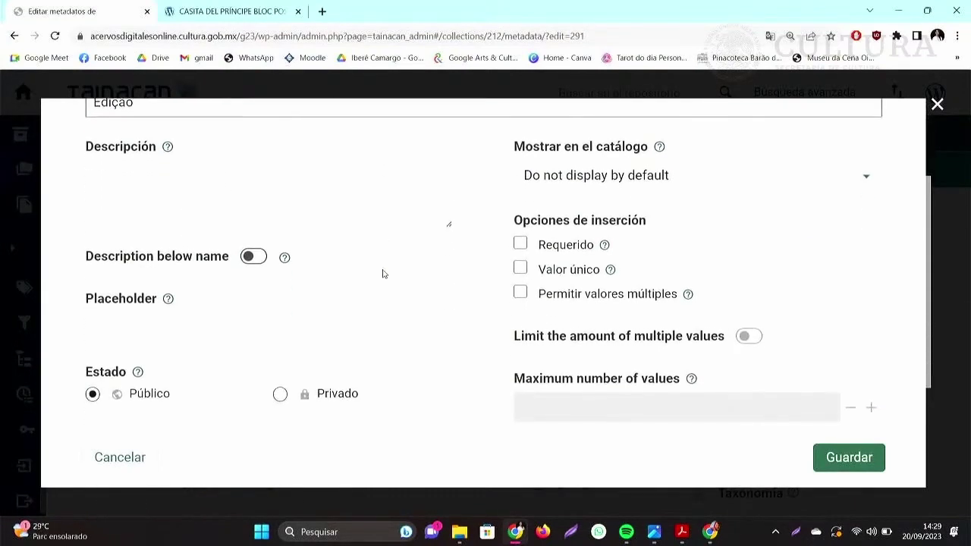
scroll(383, 273, down, 2)
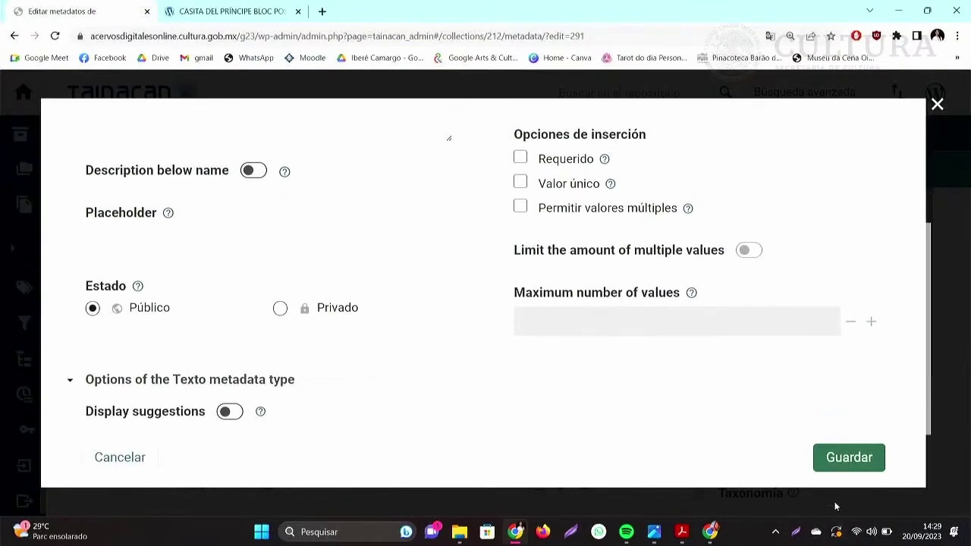
click(849, 459)
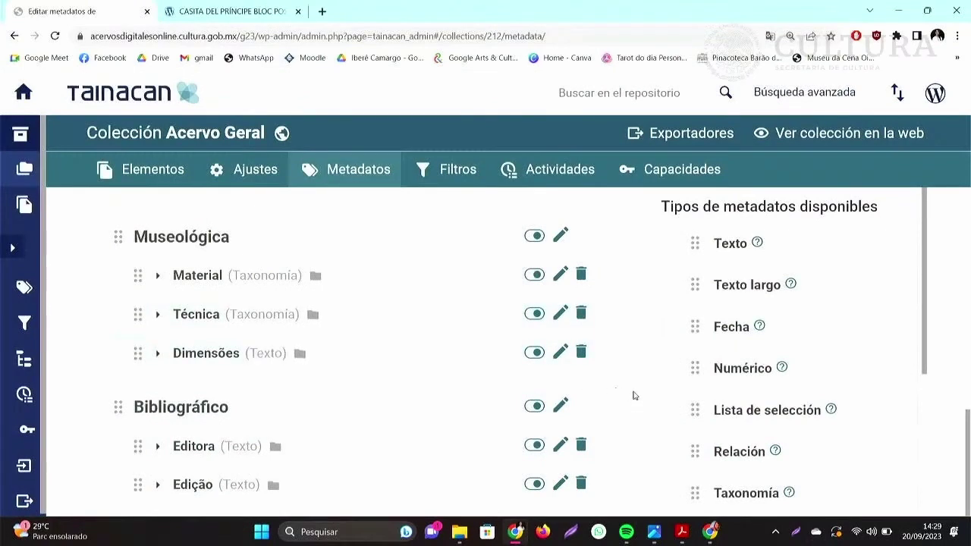
Add a Texto metadatum below Edição in the Bibliográfico section, name it "ISBN", make it Valor único, and save it.
drag(928, 326, 941, 466)
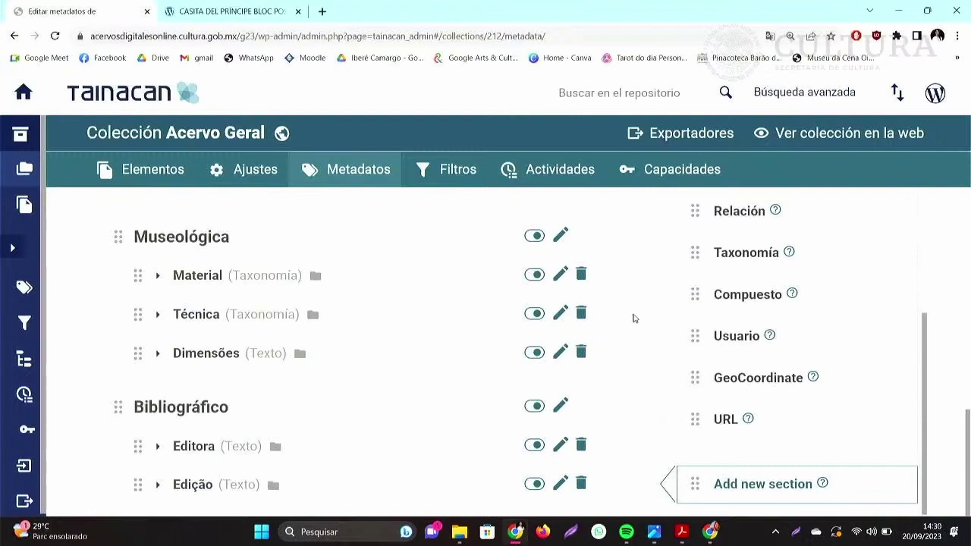
scroll(635, 317, up, 2)
scroll(635, 317, down, 2)
scroll(802, 289, up, 3)
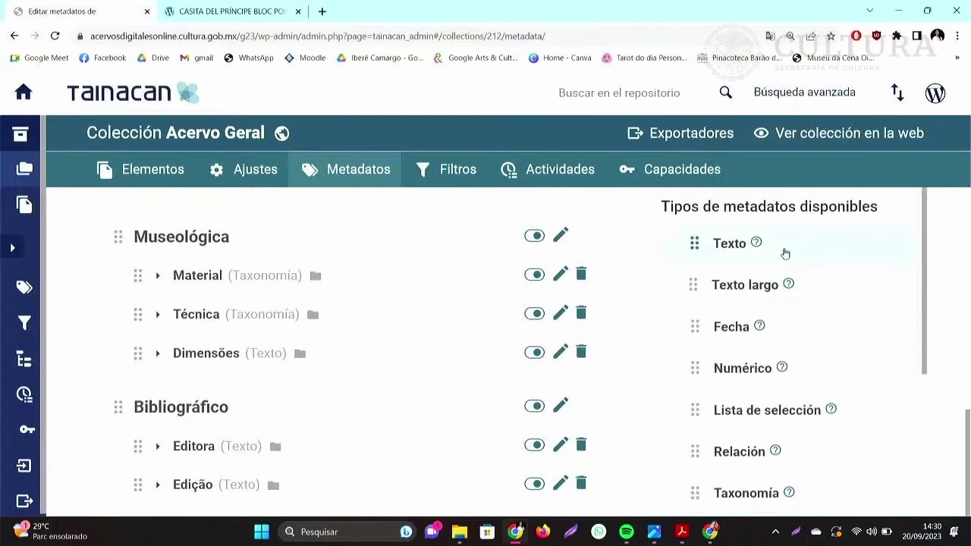
drag(780, 249, 459, 486)
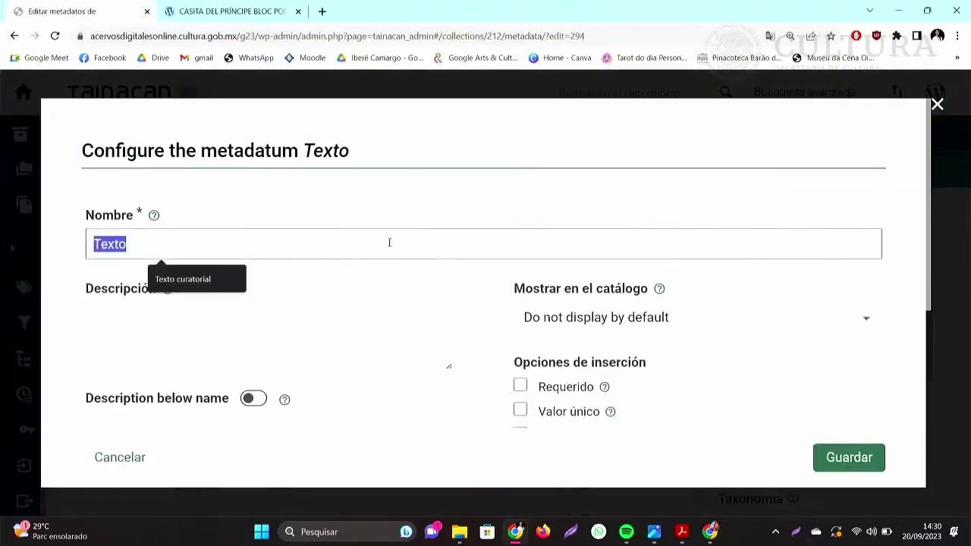
text(ISB)
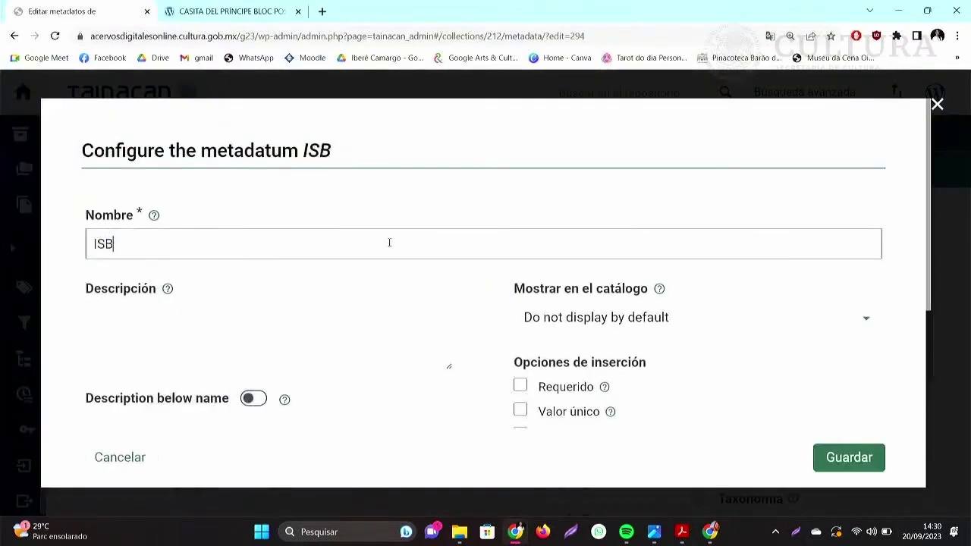
text(N)
scroll(588, 339, down, 1)
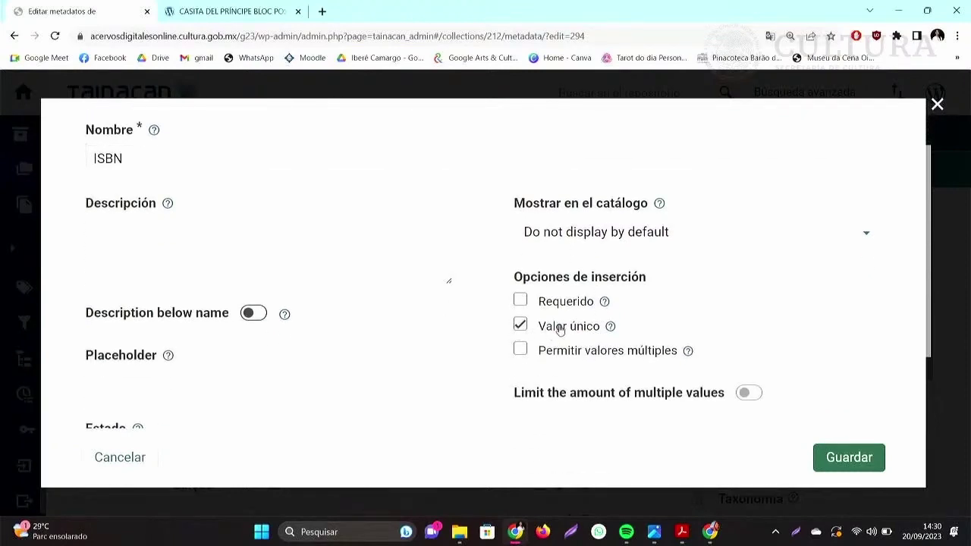
click(847, 460)
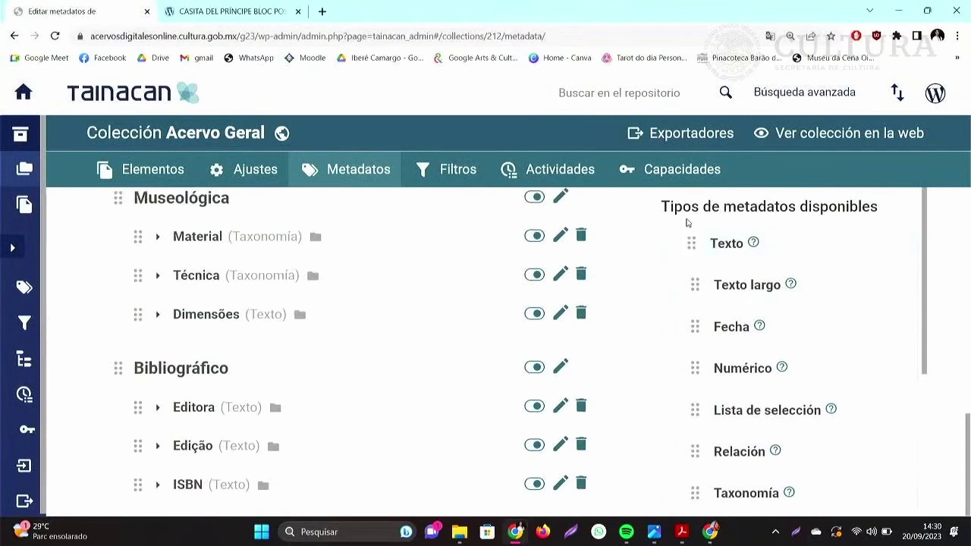
Start creating a new single item in the Acervo Geral collection.
scroll(626, 228, up, 2)
scroll(627, 228, up, 3)
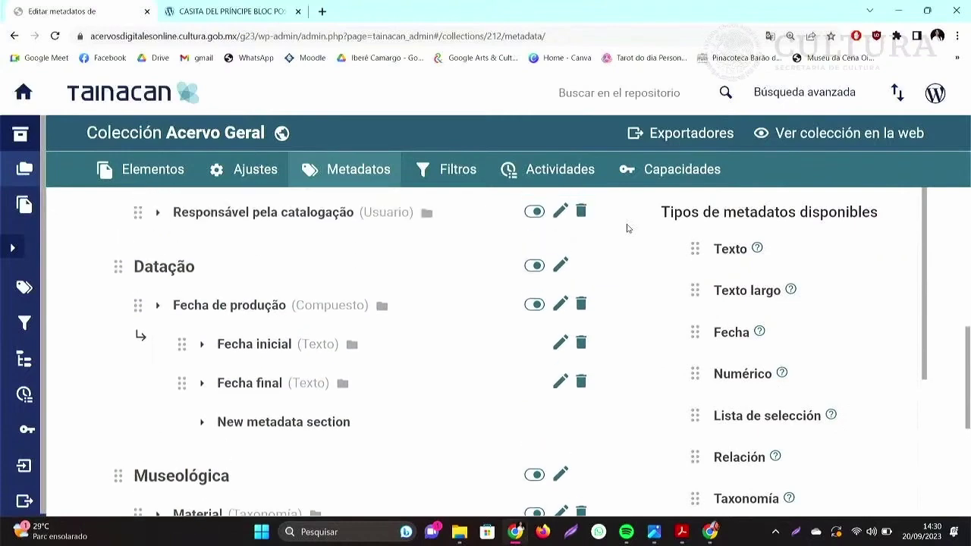
scroll(627, 228, up, 3)
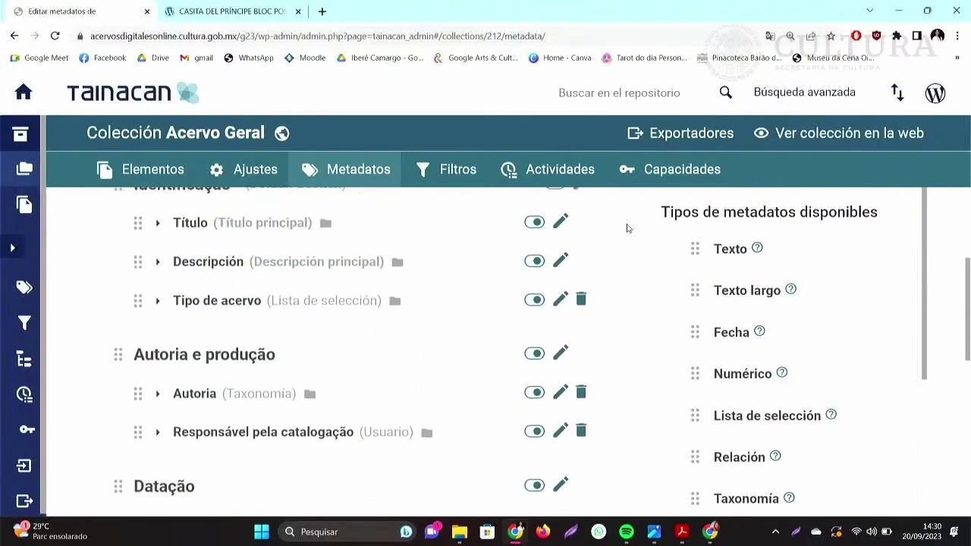
scroll(627, 229, up, 1)
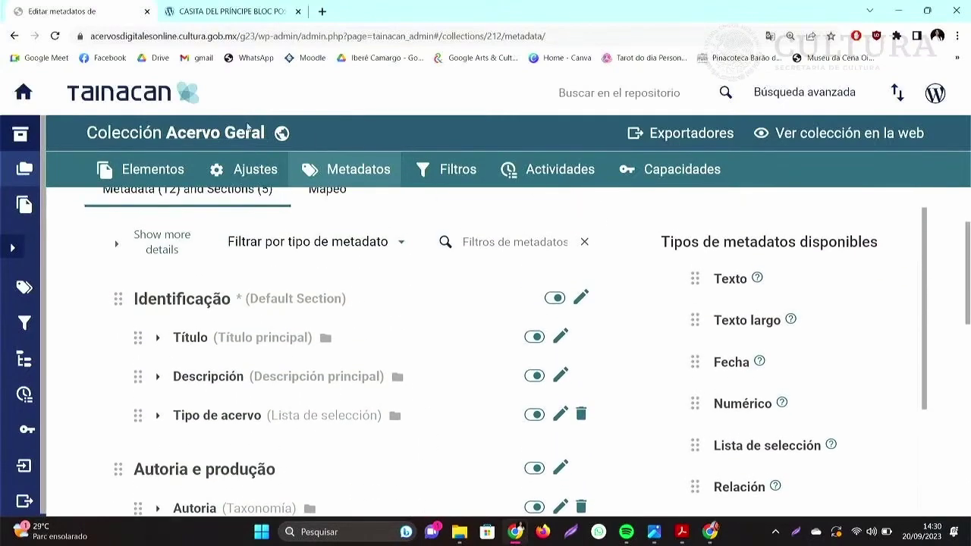
click(137, 175)
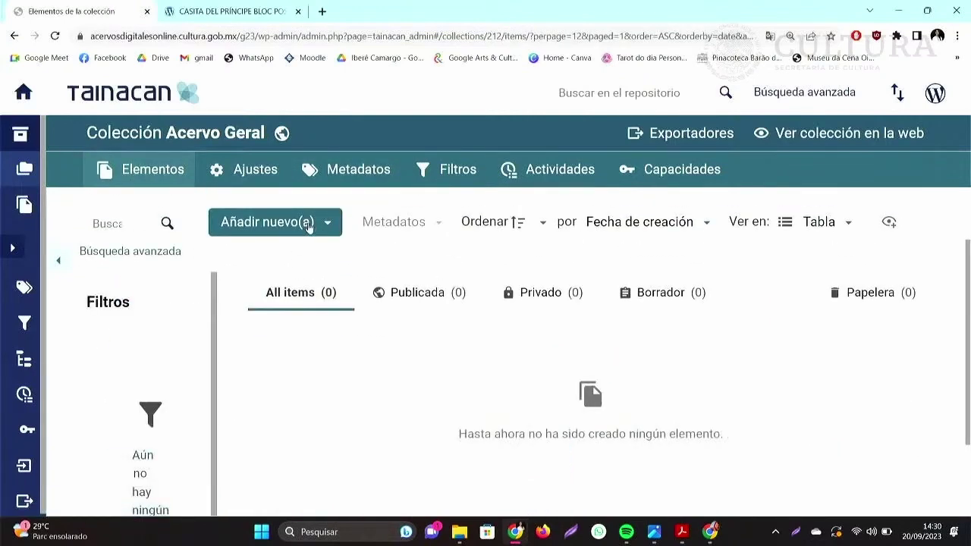
click(308, 223)
click(308, 252)
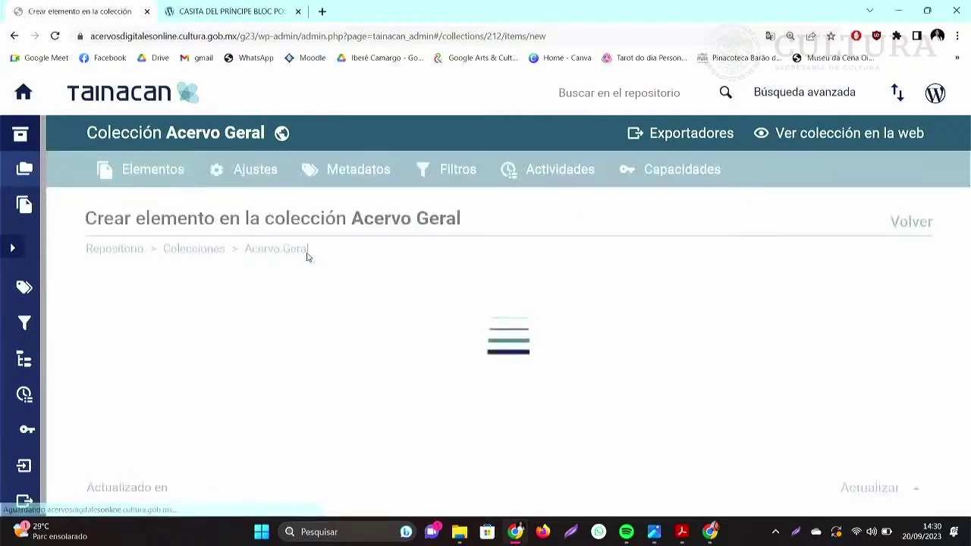
Examine the Identificação section of the new item form, including the options offered for Tipo de acervo.
scroll(372, 337, down, 1)
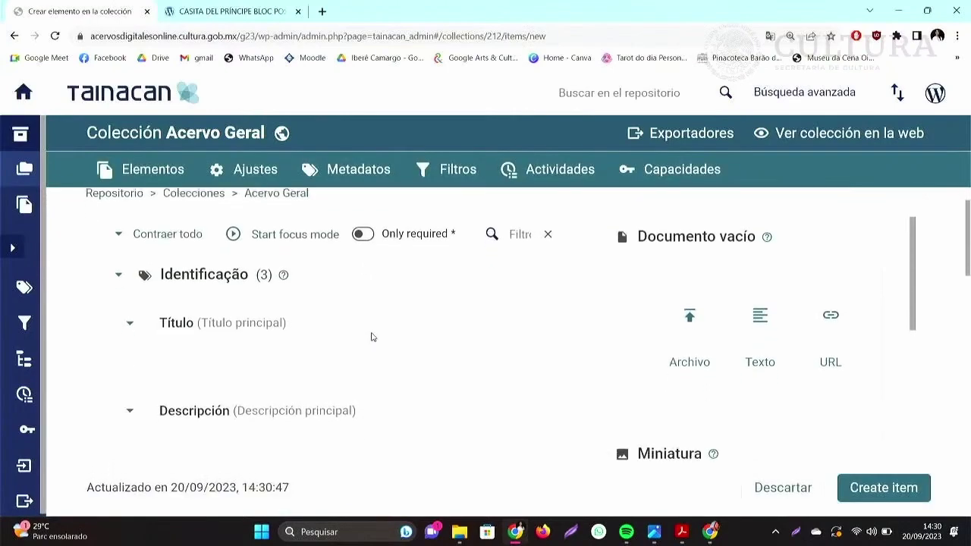
scroll(372, 337, down, 2)
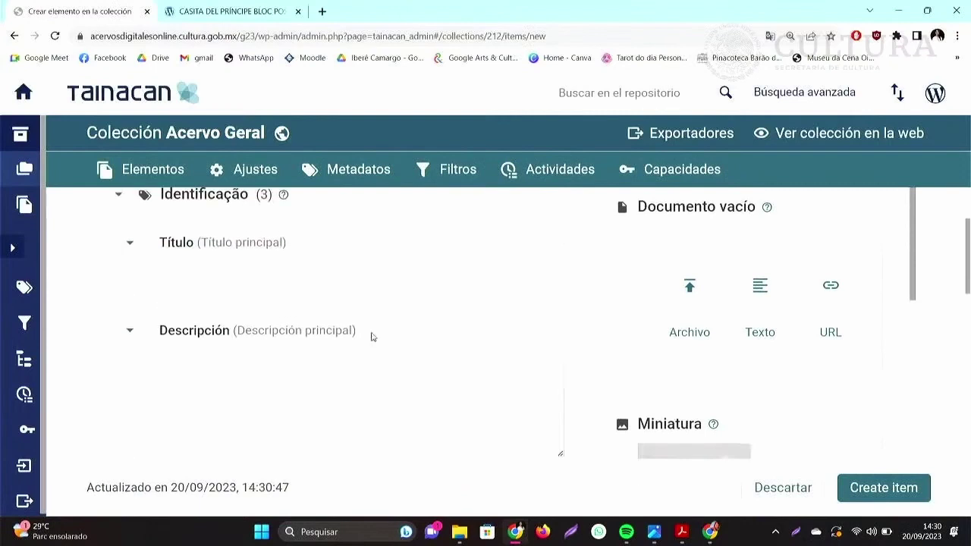
scroll(372, 337, up, 1)
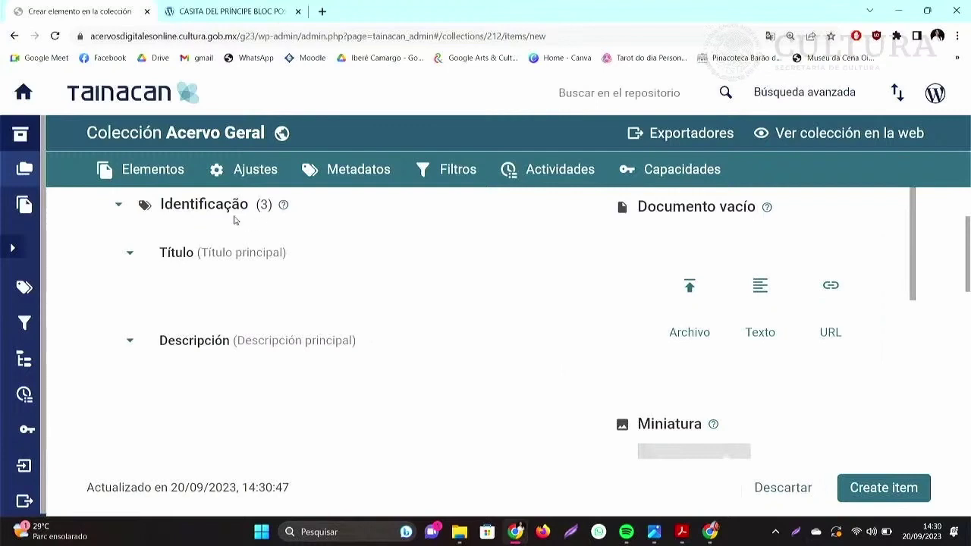
scroll(263, 212, up, 1)
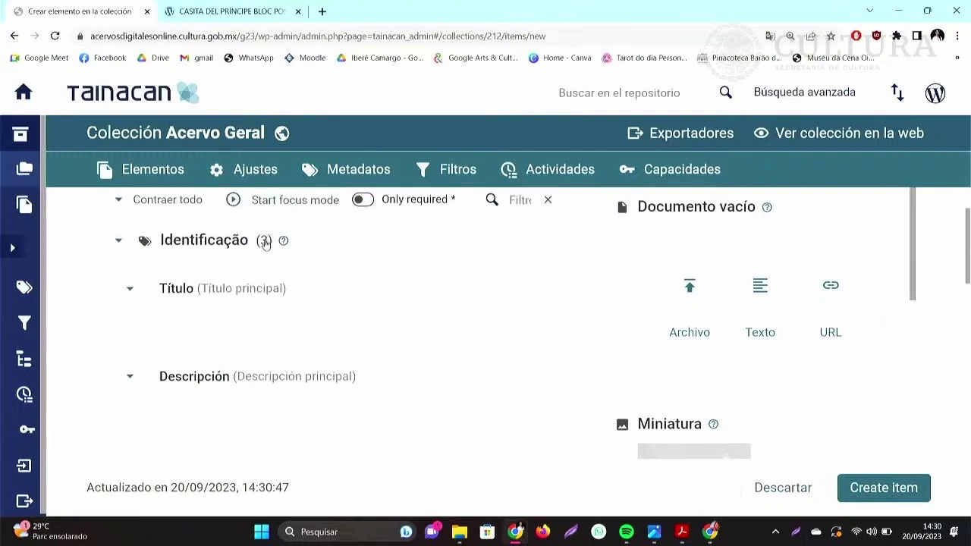
mouse_move(283, 242)
scroll(311, 245, down, 1)
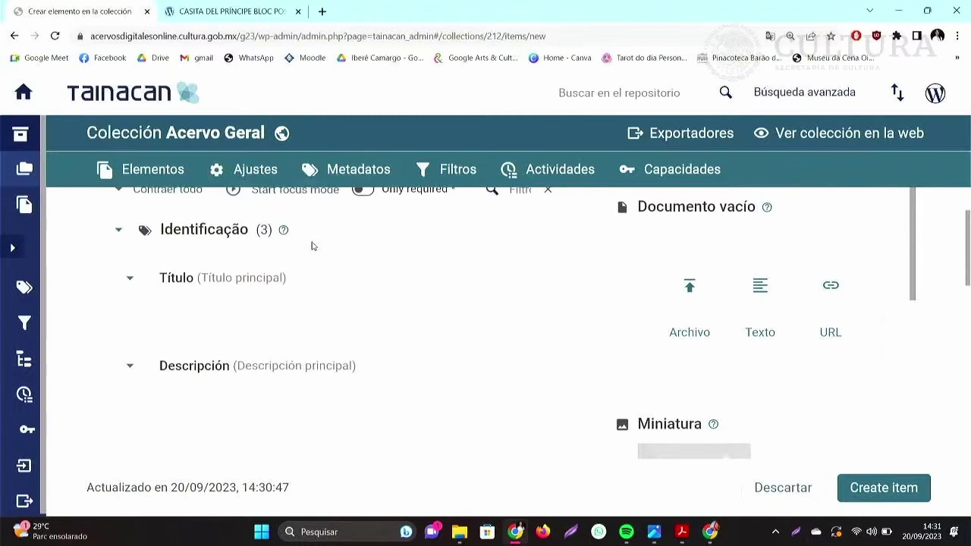
scroll(311, 245, down, 2)
scroll(311, 246, down, 1)
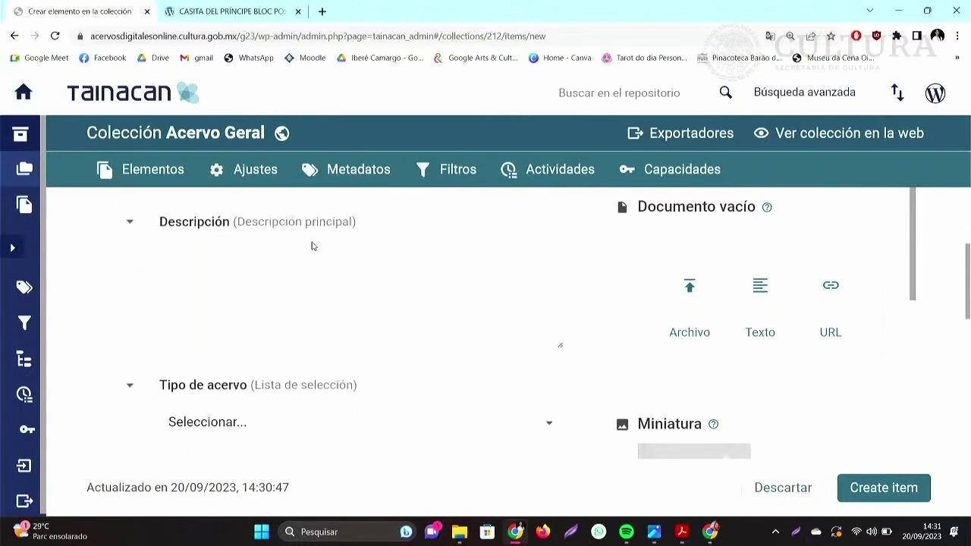
scroll(312, 242, down, 1)
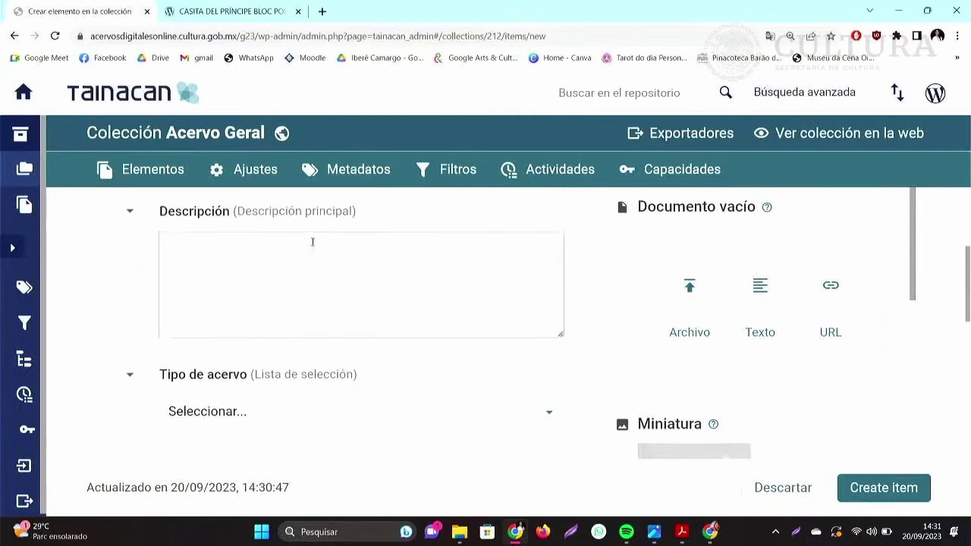
scroll(311, 242, down, 1)
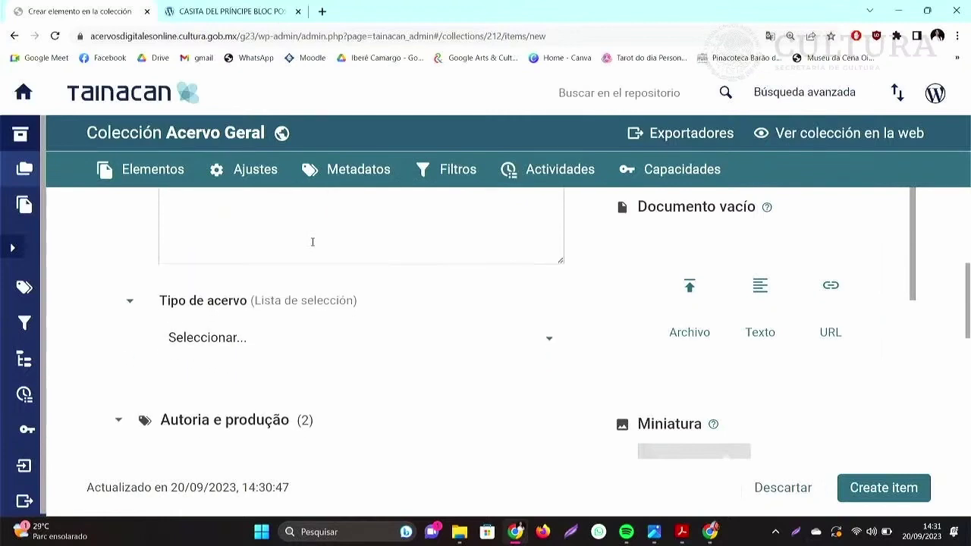
click(265, 336)
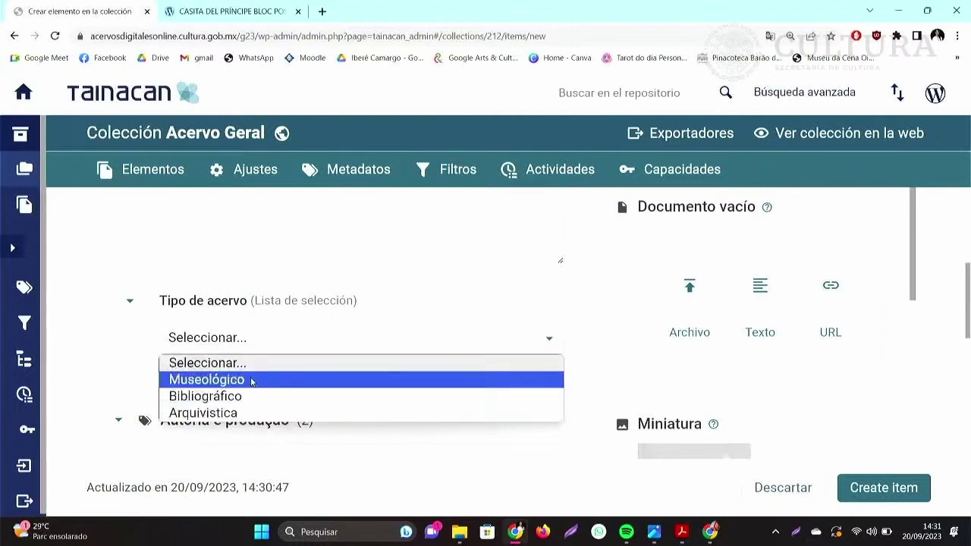
click(292, 295)
Collapse the Autoria e produção and Datação sections in the item form.
scroll(329, 294, down, 3)
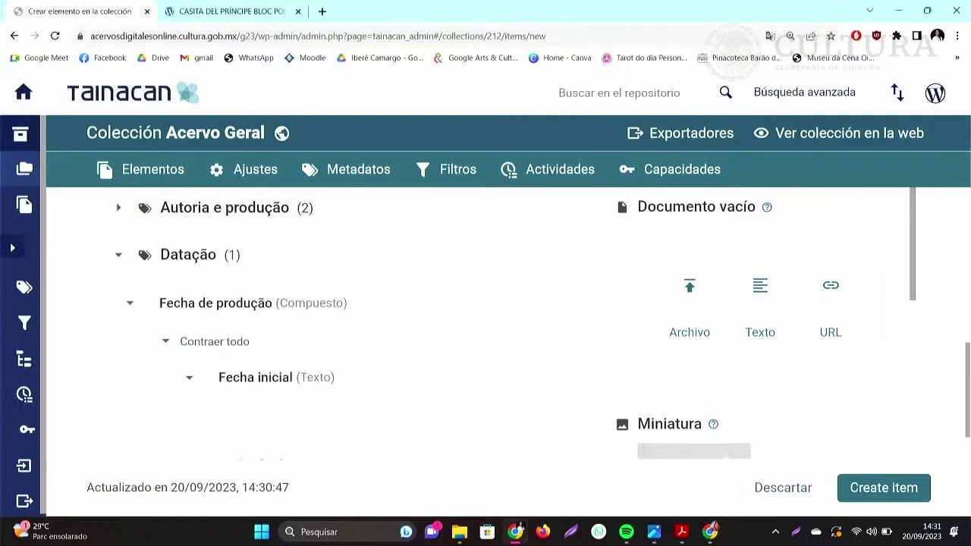
right_click(121, 256)
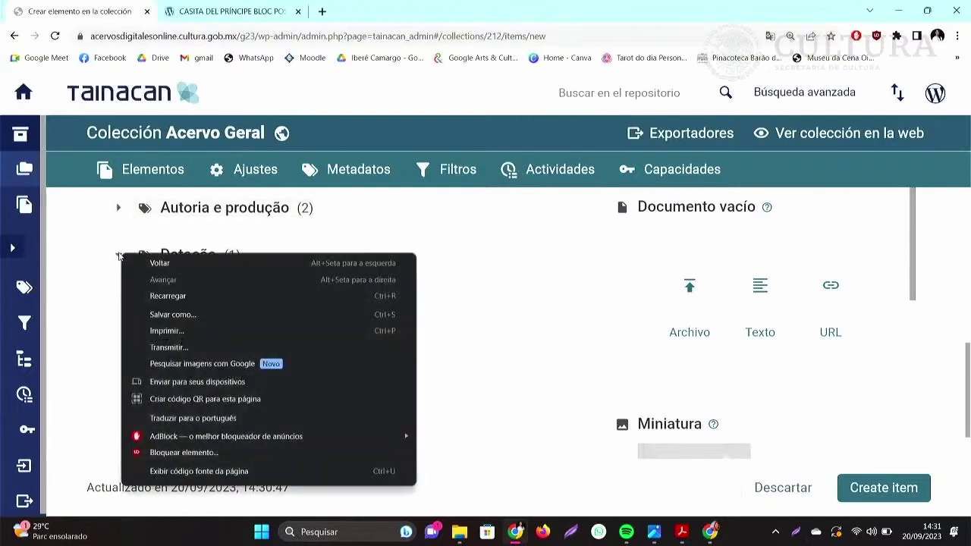
click(120, 258)
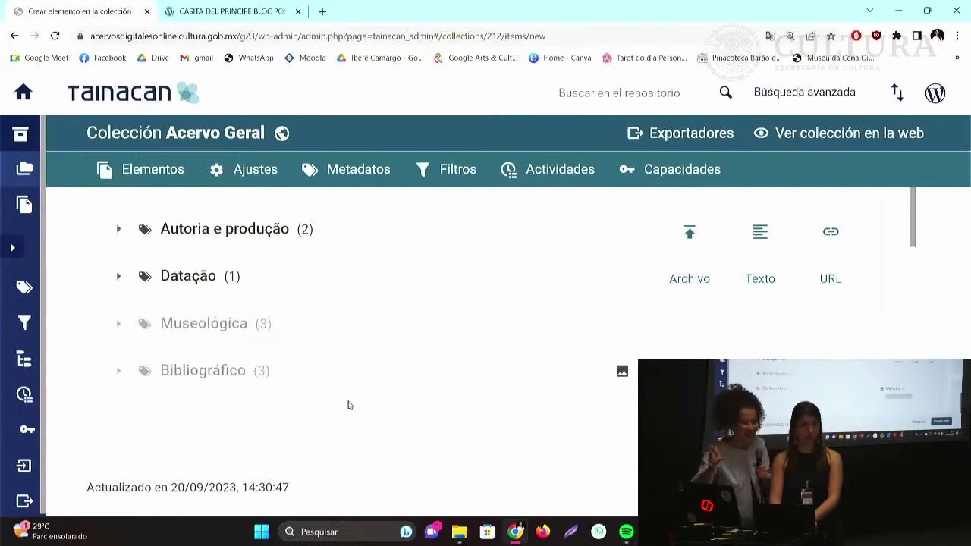
Set the new item's Tipo de acervo to Museológico.
scroll(448, 243, up, 1)
scroll(448, 244, down, 1)
scroll(448, 244, up, 1)
scroll(447, 244, down, 1)
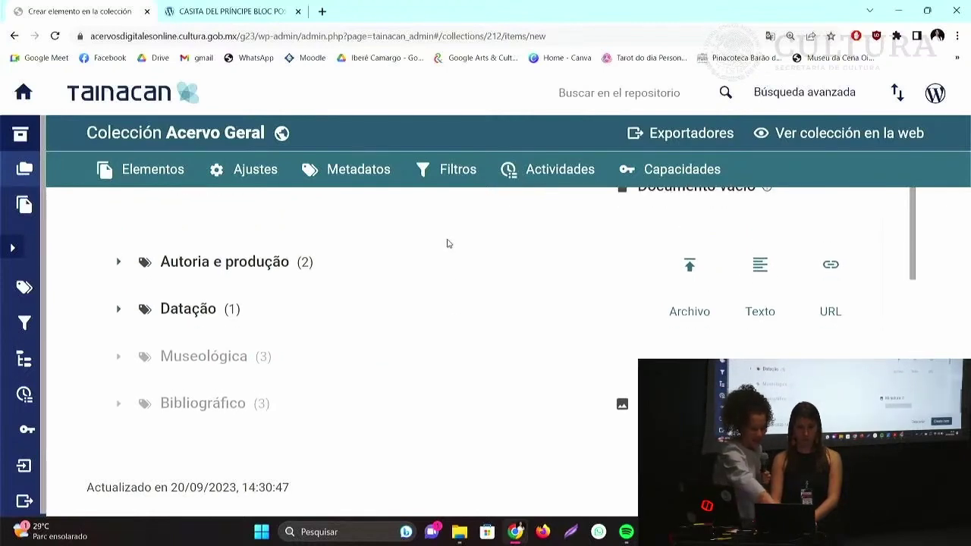
scroll(169, 306, up, 4)
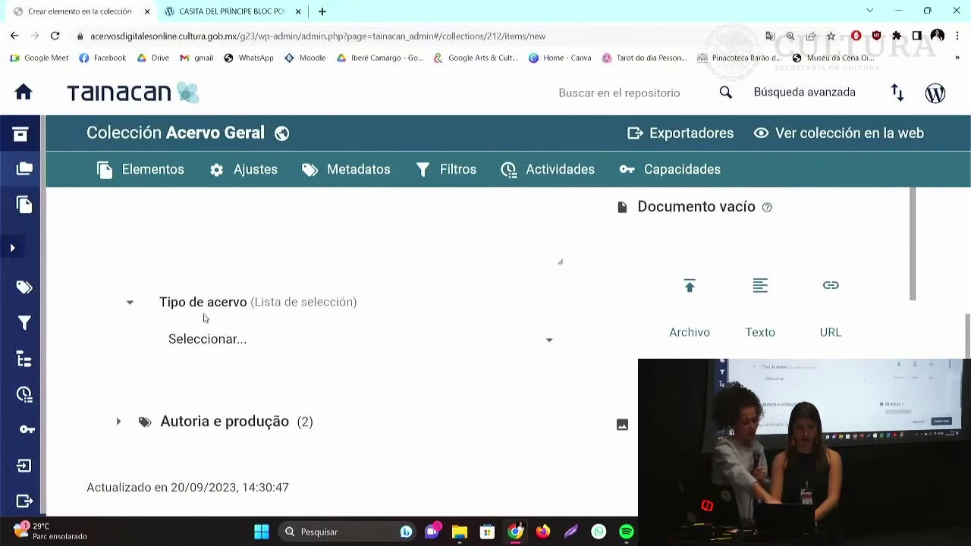
click(219, 343)
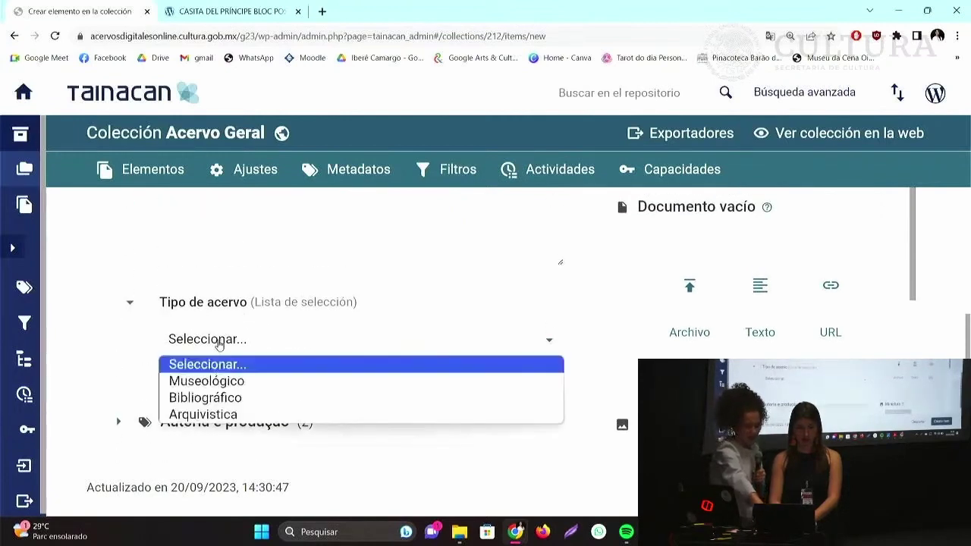
click(224, 382)
Review the Material, Técnica and Dimensões fields in the Museológica section of the item form.
scroll(266, 375, down, 2)
scroll(182, 365, down, 2)
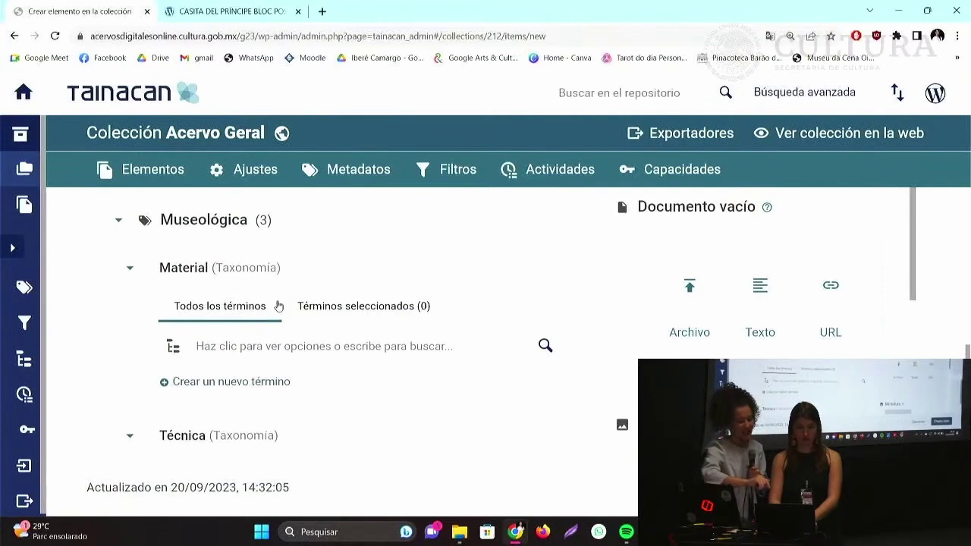
scroll(279, 306, down, 3)
scroll(278, 306, down, 2)
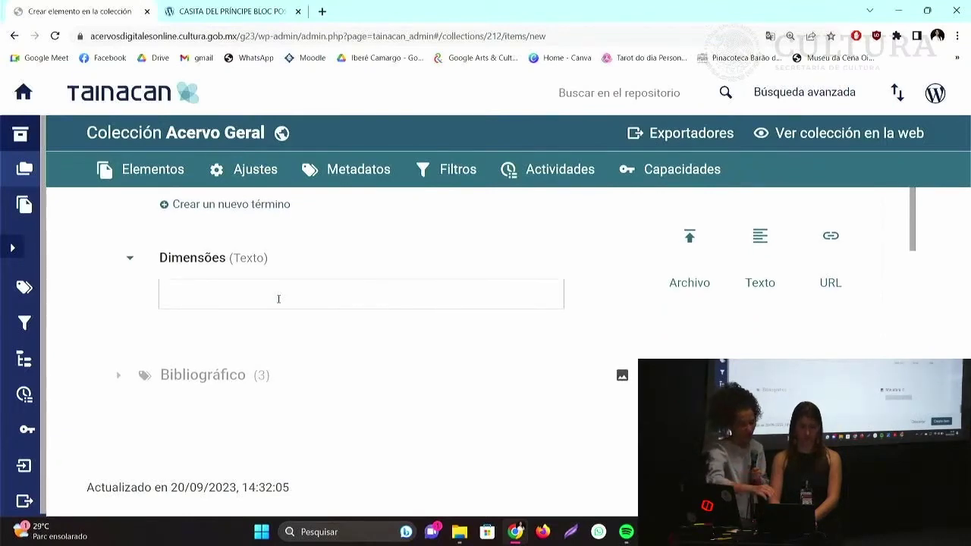
scroll(279, 299, up, 8)
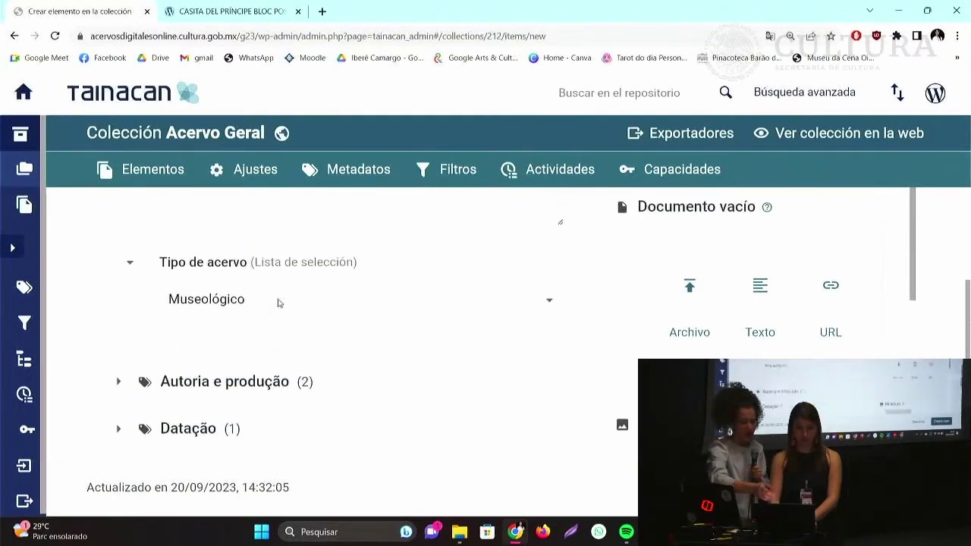
Switch the new item's Tipo de acervo to Bibliográfico and review the Editora, Edição and ISBN fields of the Bibliográfico section.
click(272, 305)
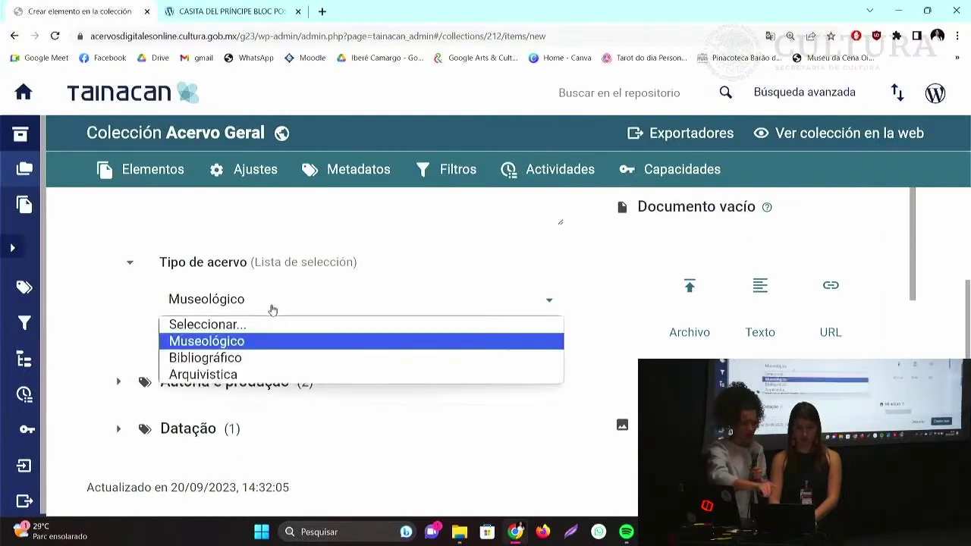
click(243, 365)
scroll(243, 364, down, 3)
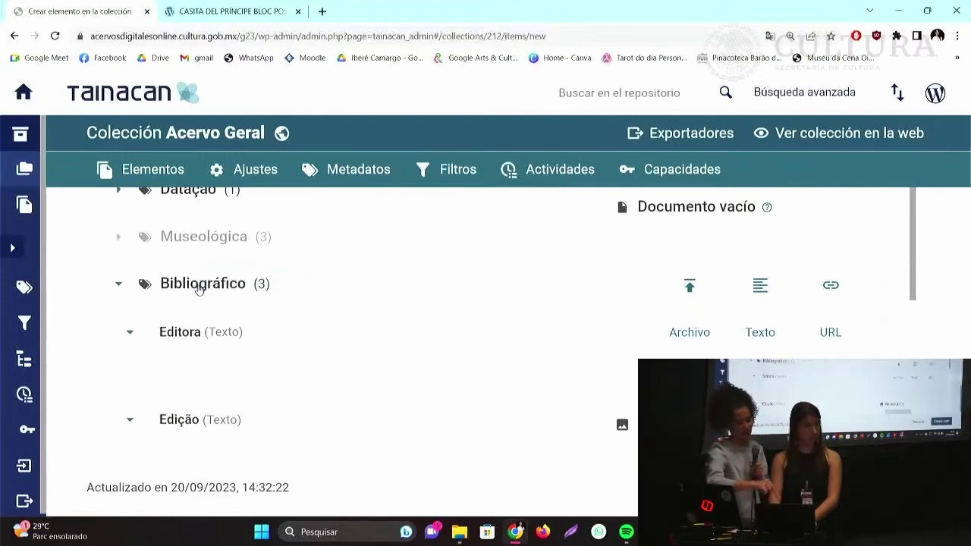
scroll(264, 315, down, 3)
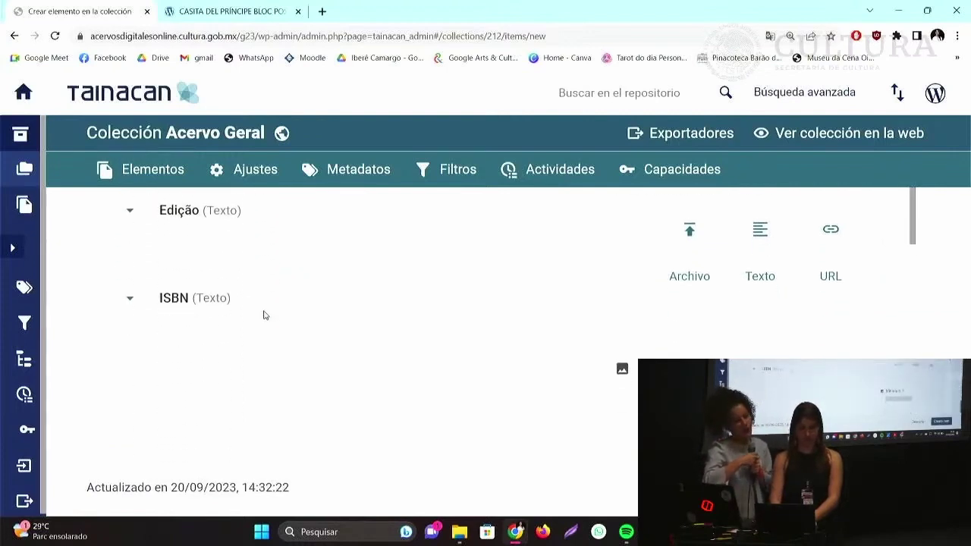
scroll(264, 315, up, 3)
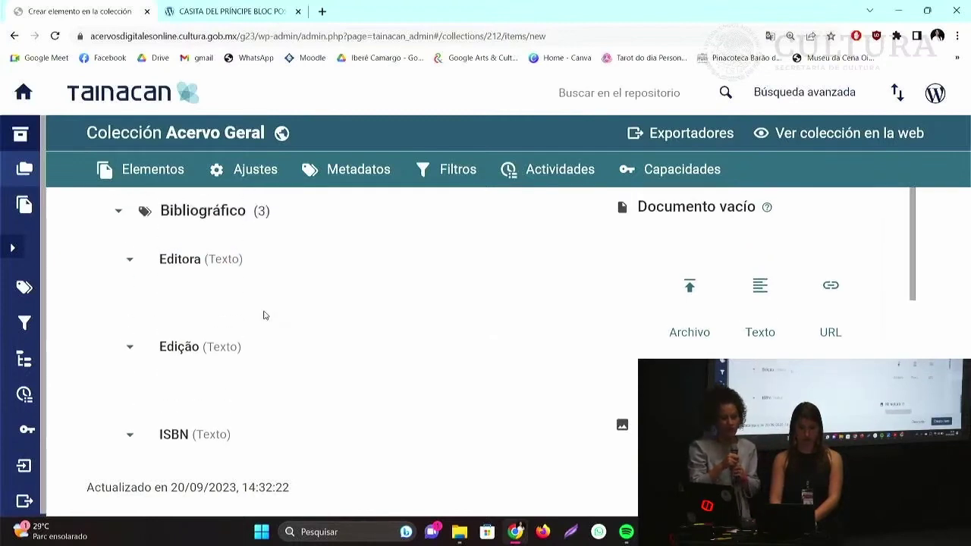
Examine which sections of the item form are enabled or disabled for the Bibliográfico type, from Museológica back up to Identificação.
scroll(265, 315, up, 2)
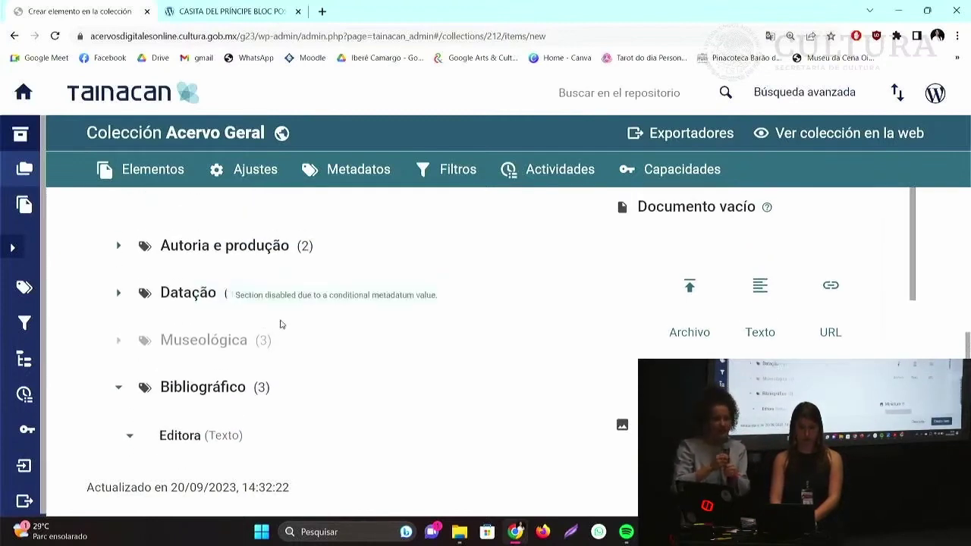
scroll(316, 274, up, 3)
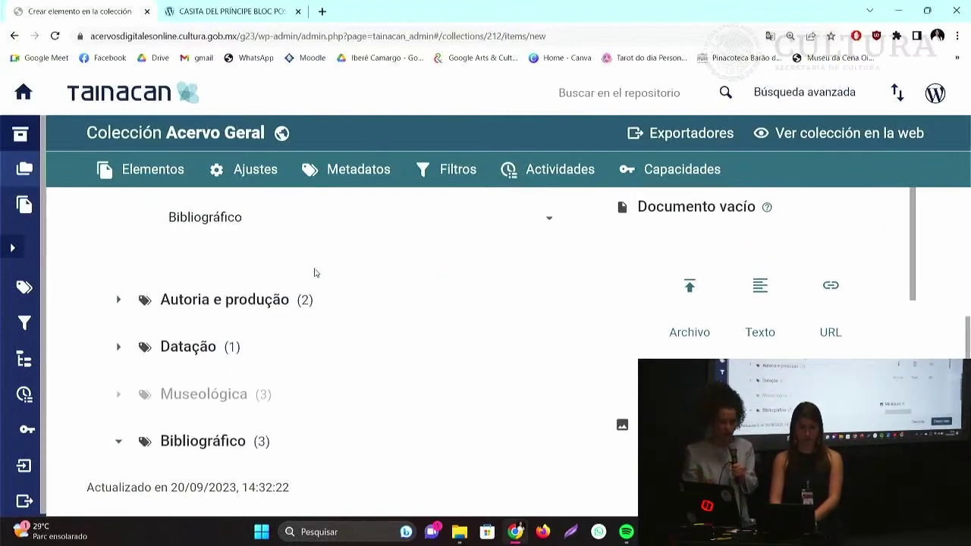
scroll(316, 273, up, 2)
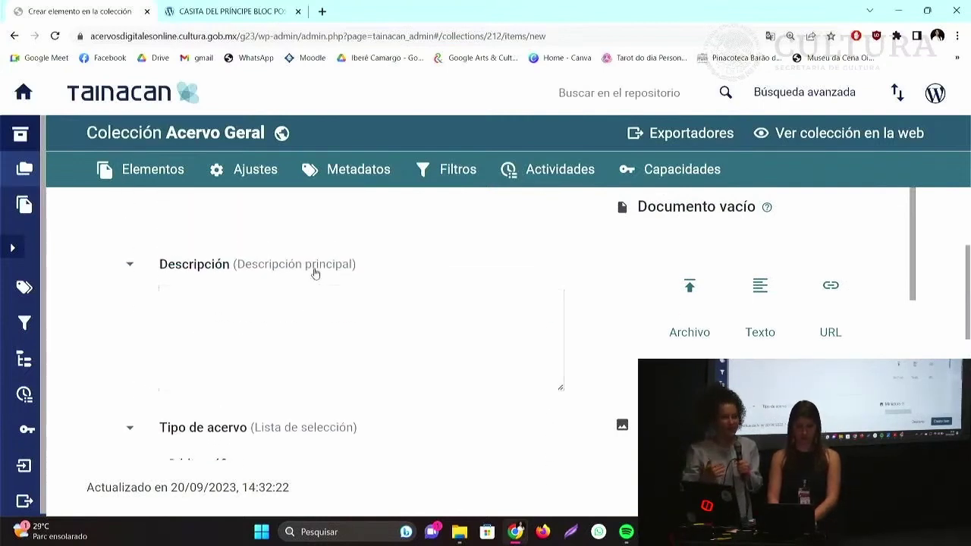
scroll(316, 273, up, 1)
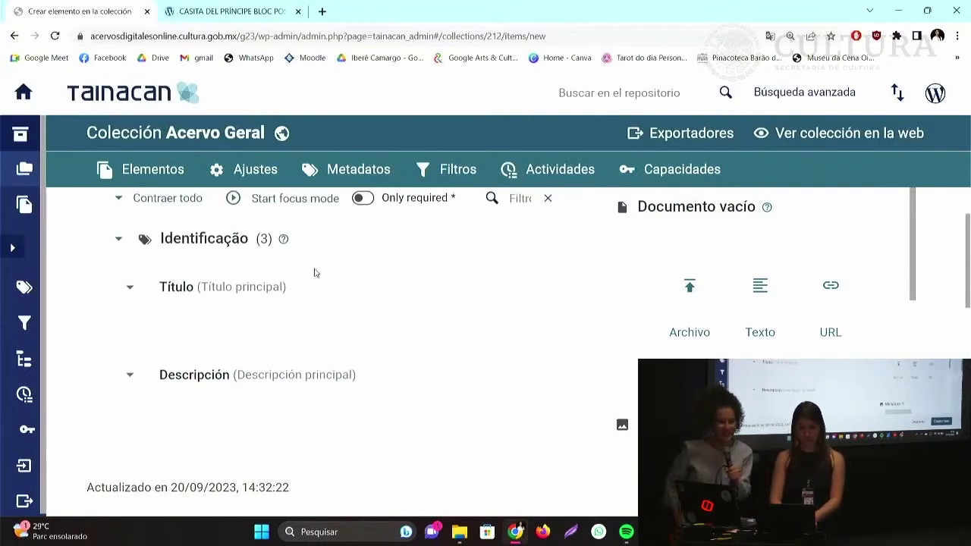
scroll(316, 273, down, 1)
scroll(315, 269, up, 1)
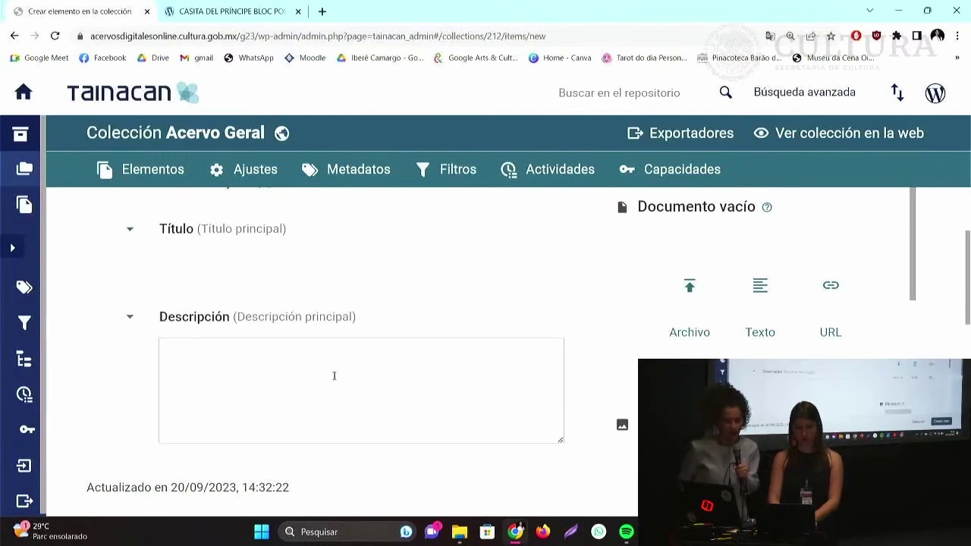
scroll(335, 370, down, 1)
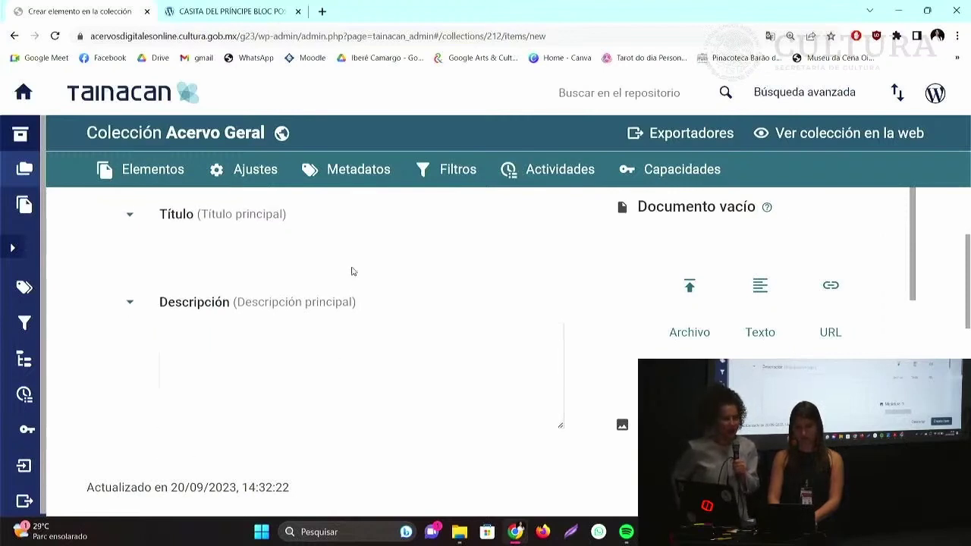
scroll(373, 278, up, 3)
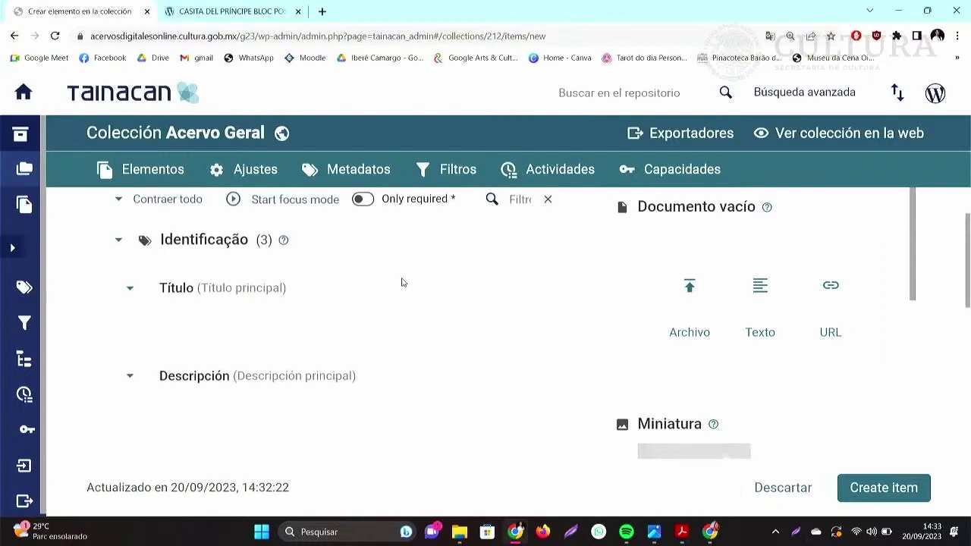
Enter "Teste museológico" as the item's Título and "teste de seção museológica" as its Descripción.
scroll(427, 322, down, 2)
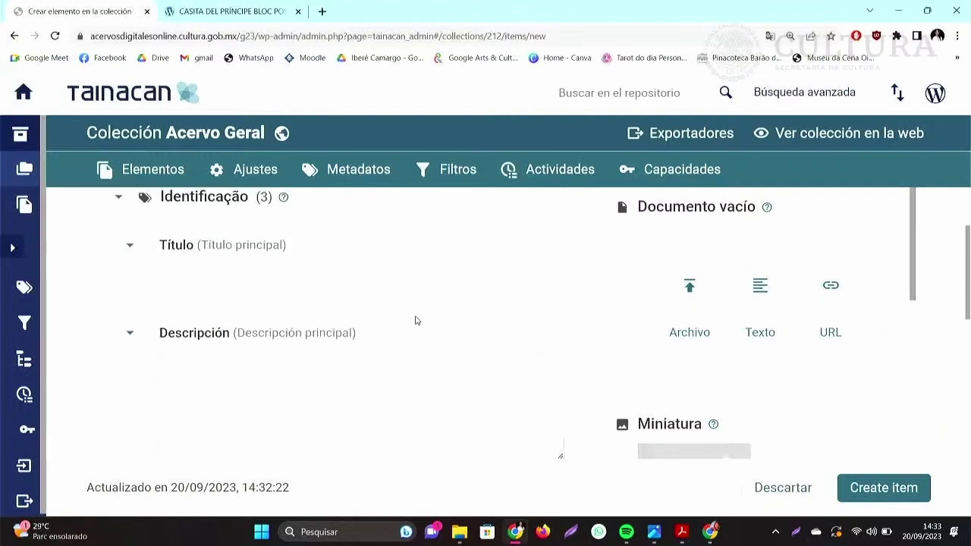
click(365, 283)
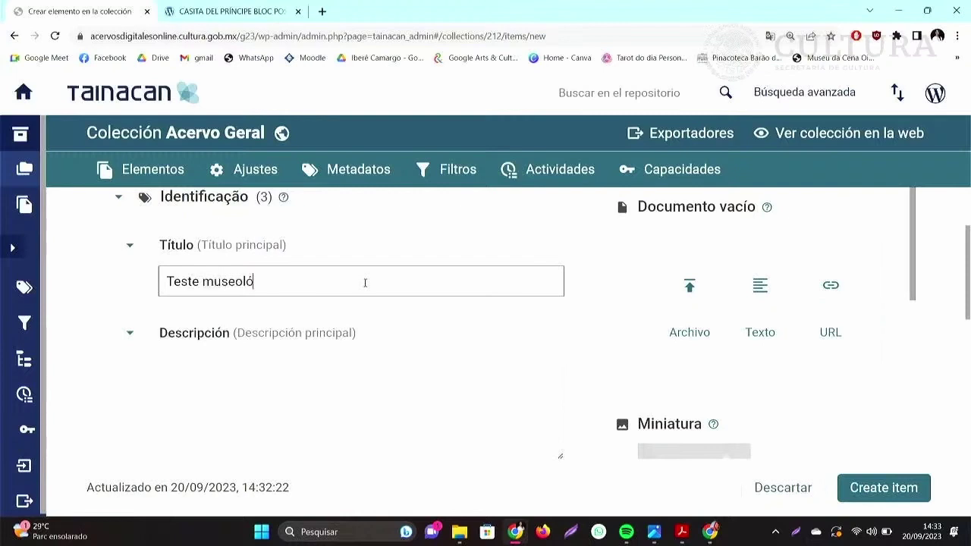
text(co)
scroll(375, 334, down, 2)
click(353, 309)
text(teste de seção muse)
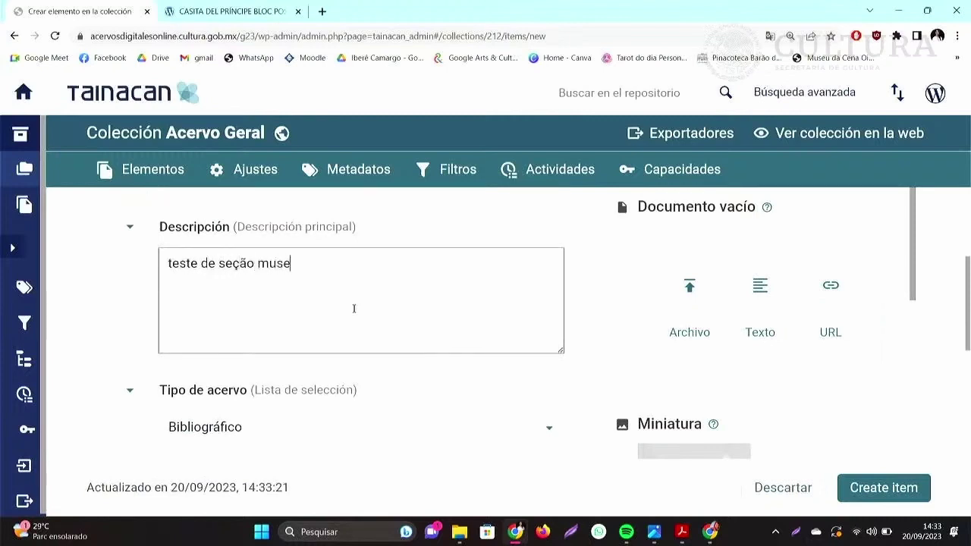
text(ológica)
Set the item's Tipo de acervo to Museológico.
scroll(353, 311, down, 2)
click(346, 315)
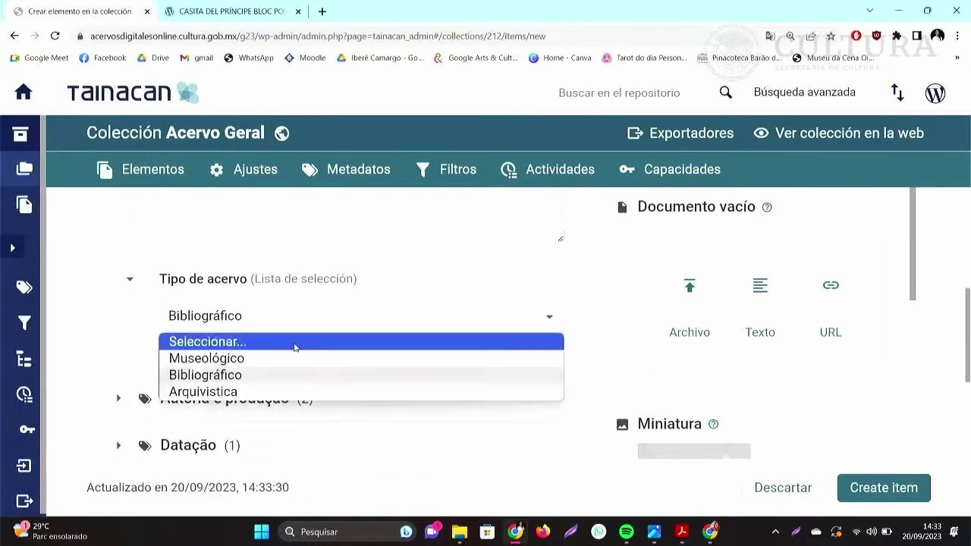
click(257, 358)
Expand the Autoria e produção section and select the first listed author term under Autoria.
scroll(252, 393, down, 1)
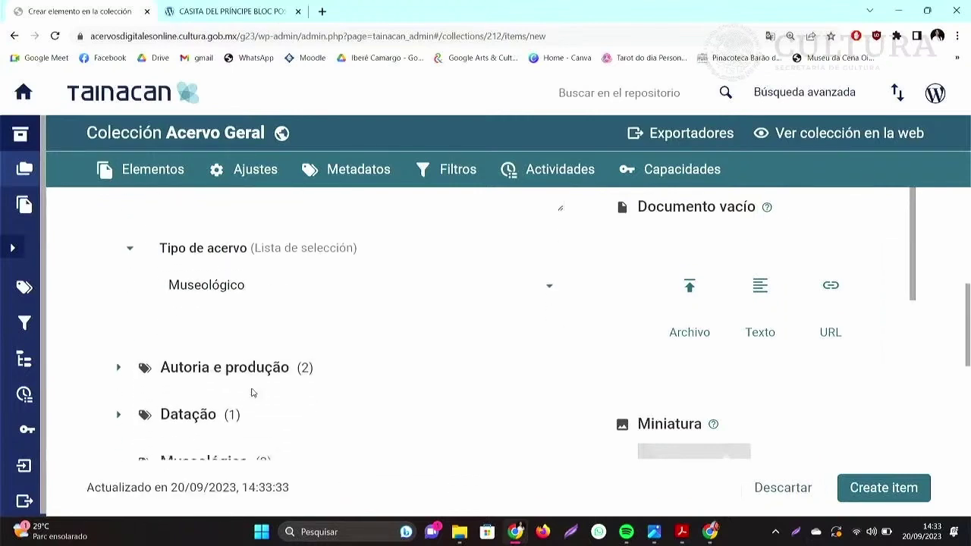
click(239, 336)
scroll(258, 343, down, 2)
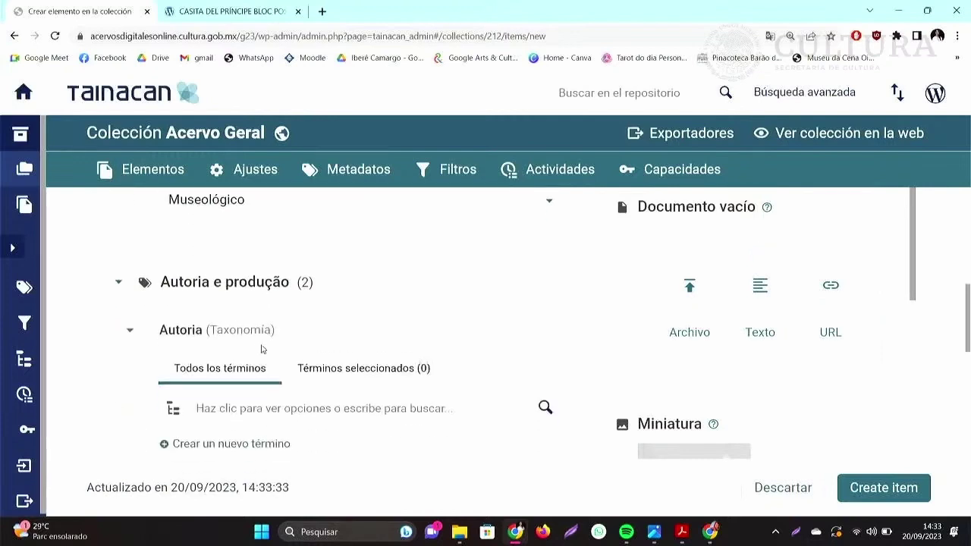
click(260, 325)
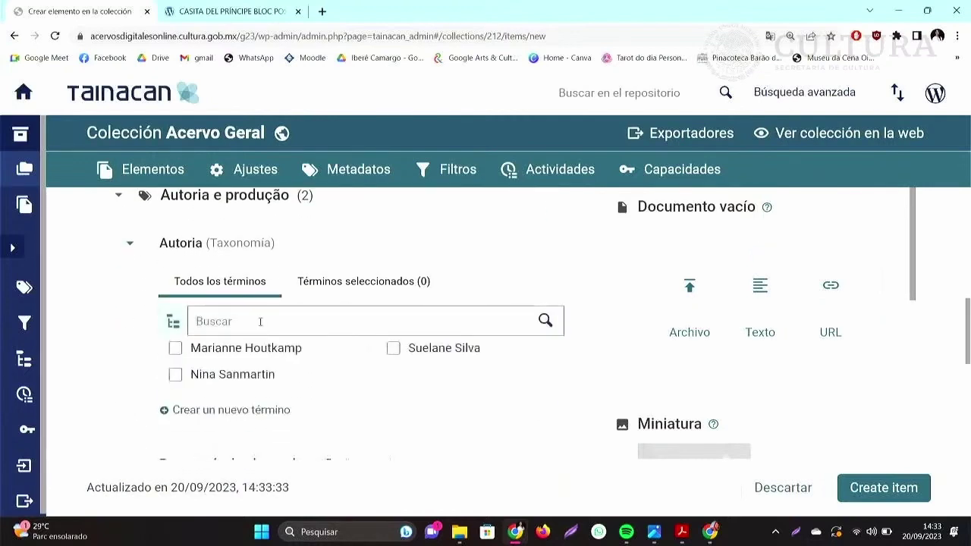
click(265, 351)
scroll(383, 290, down, 2)
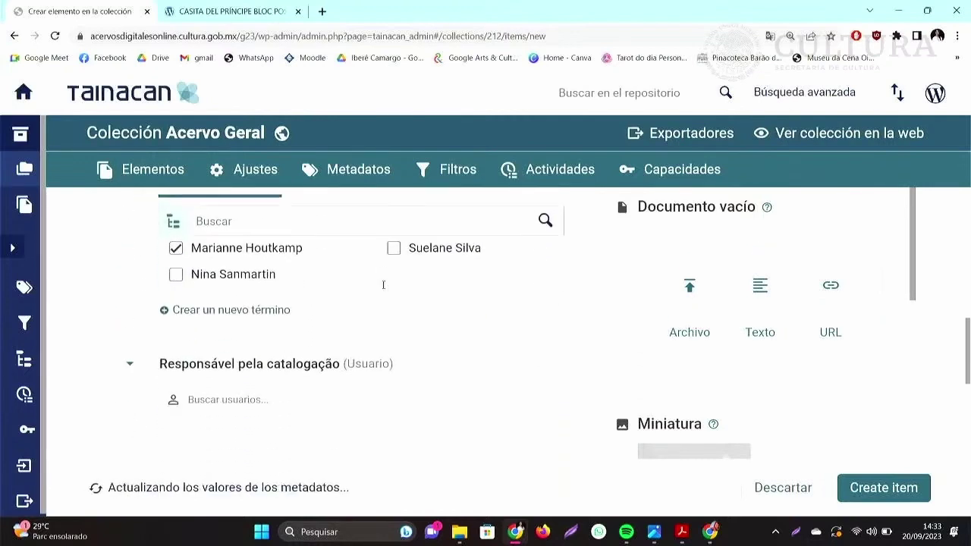
Check the Responsável pela catalogação field for available users and collapse it without choosing anyone.
click(306, 349)
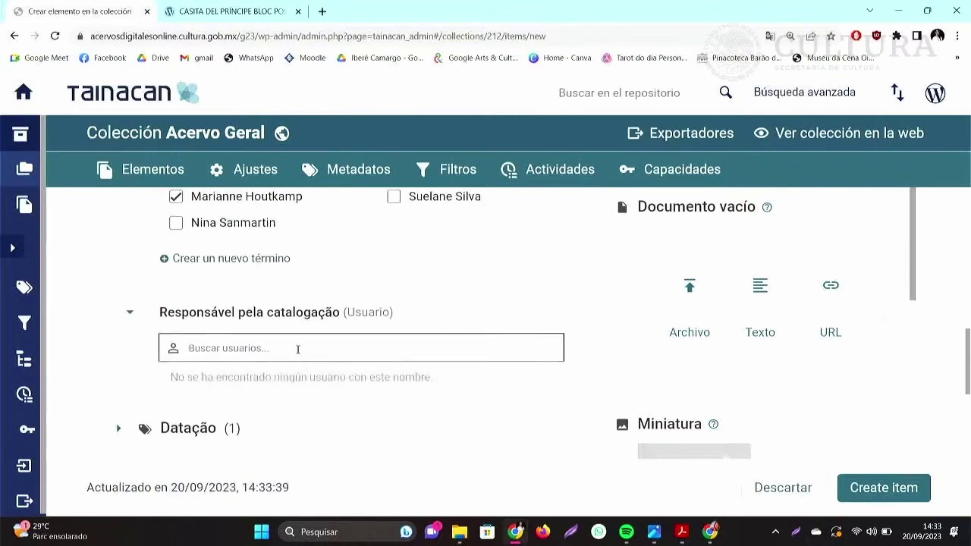
click(364, 314)
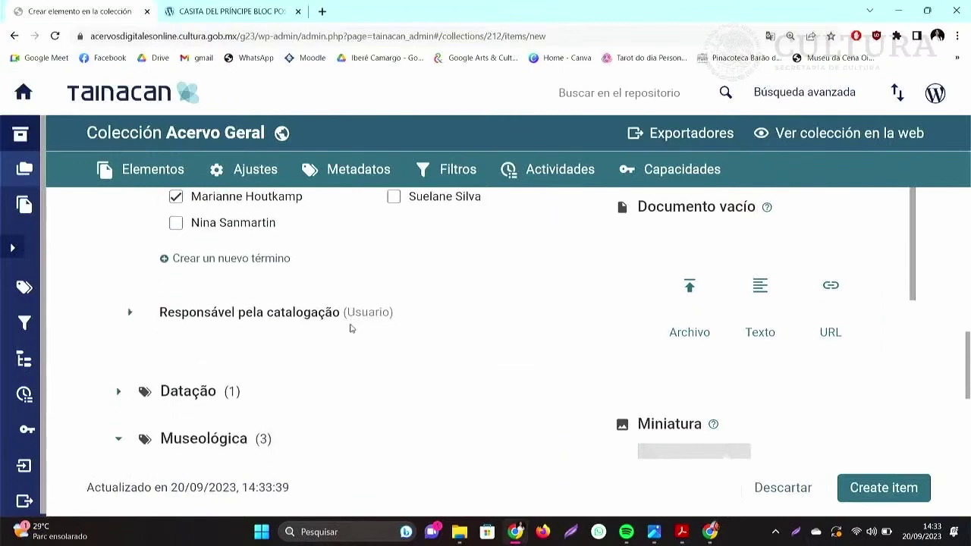
scroll(349, 326, down, 1)
scroll(344, 337, down, 1)
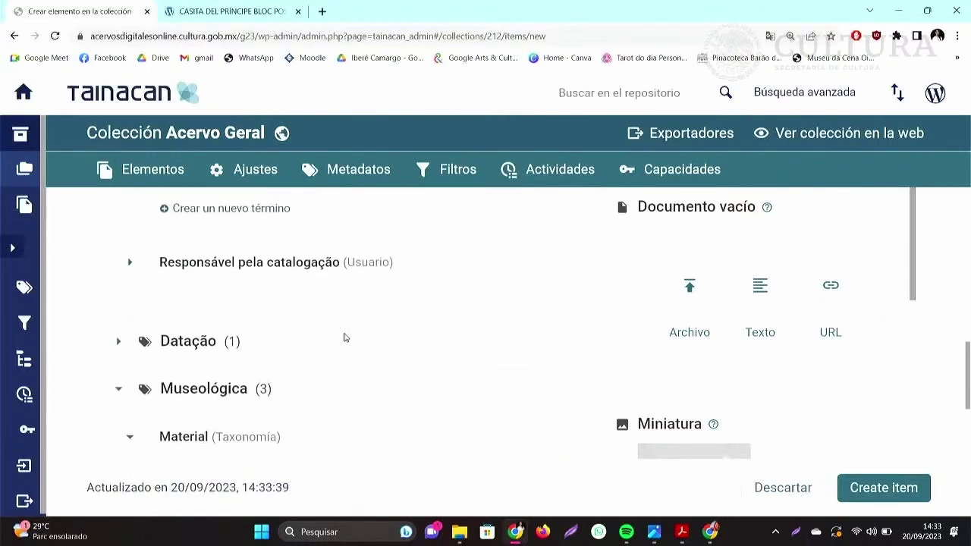
click(283, 247)
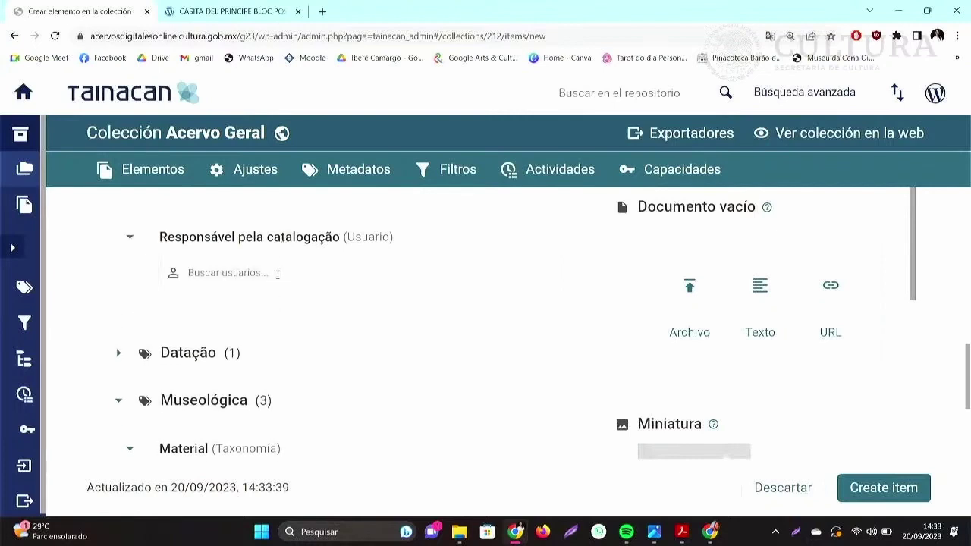
click(262, 241)
Expand the Datação section and set Fecha inicial to 20/09/2023 and Fecha final to 31/09/2023.
click(199, 325)
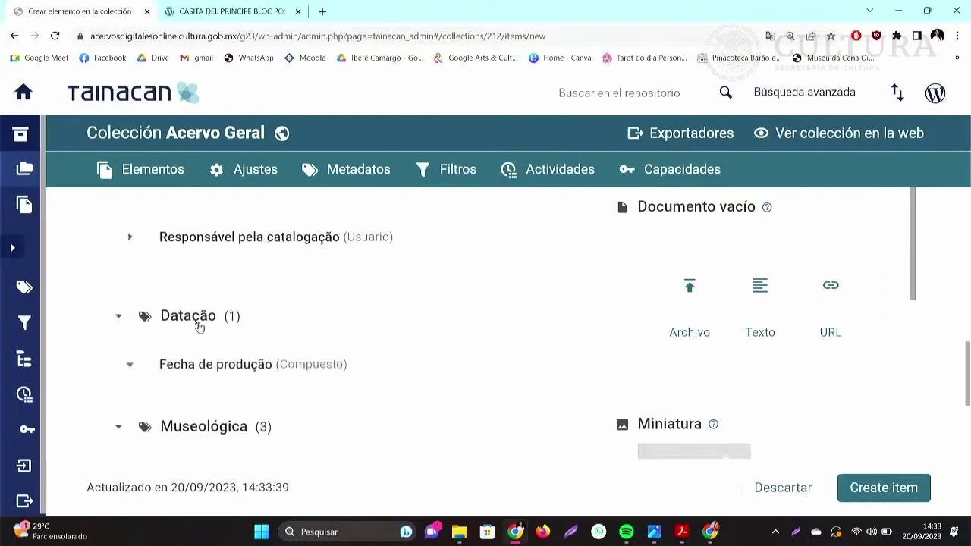
scroll(300, 319, down, 3)
click(281, 350)
text(20/09)
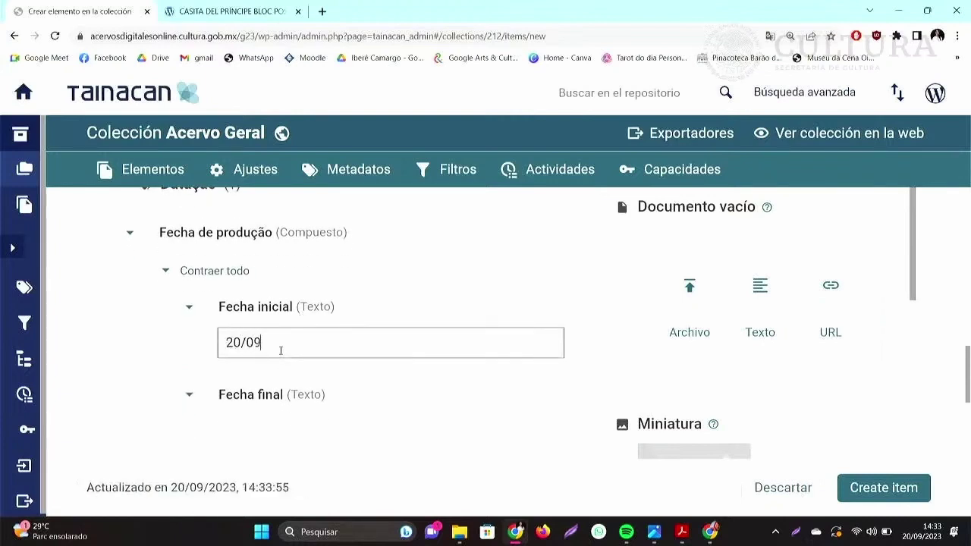
text(/2023)
click(284, 433)
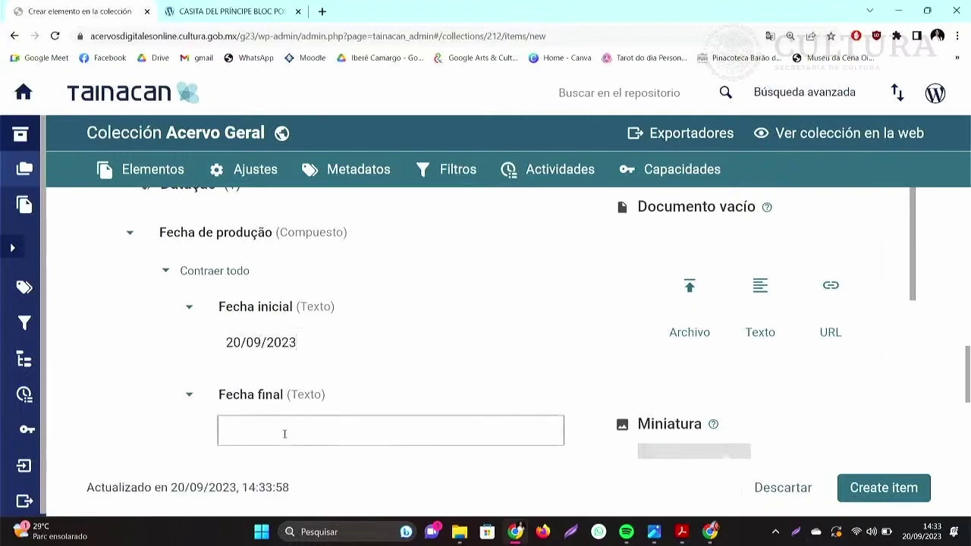
text(31)
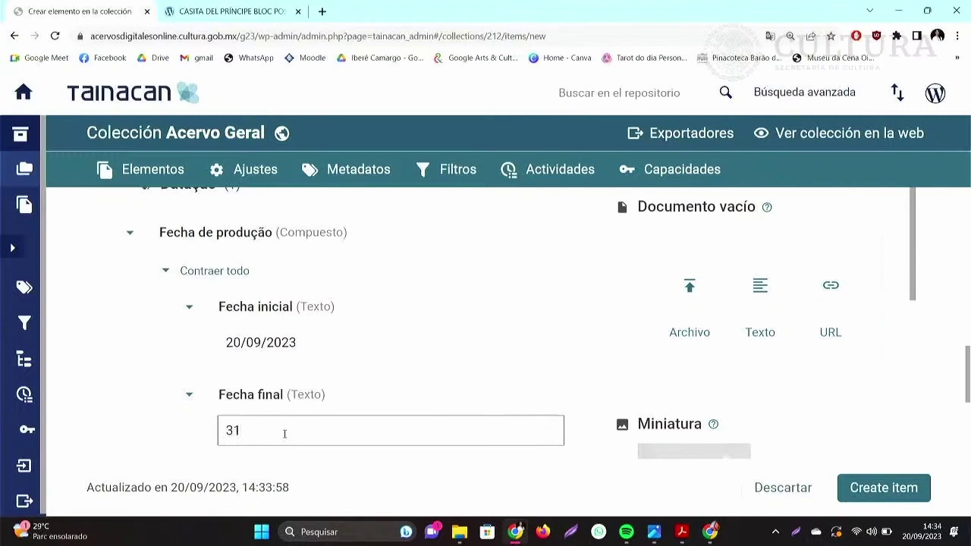
text(/09/2023)
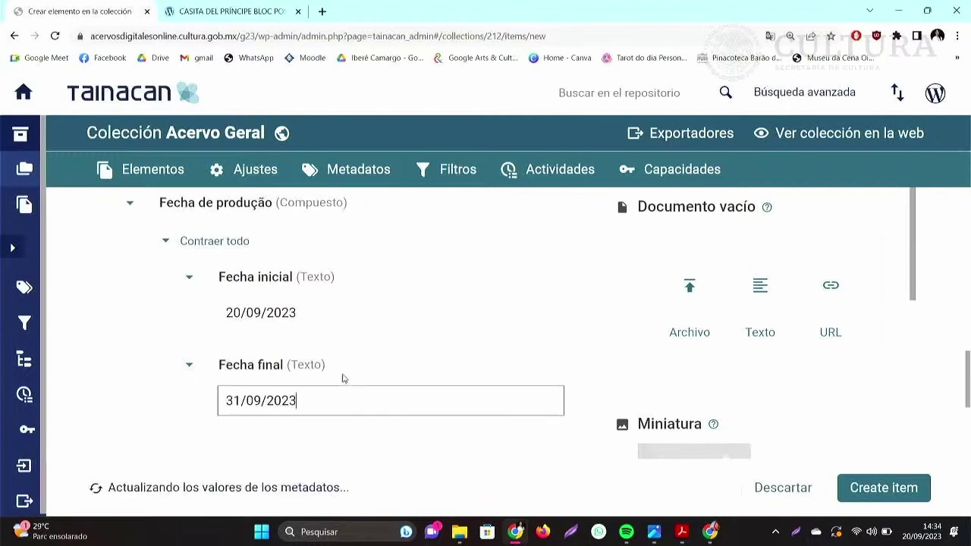
Select Bronze, Gesso and Modelagem as the Material terms in the Museológica section.
scroll(342, 377, down, 3)
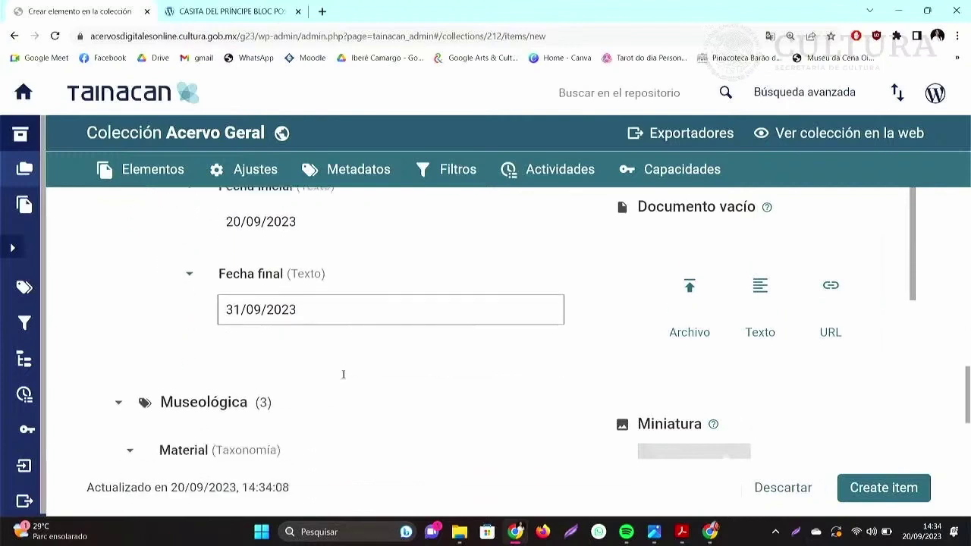
click(299, 374)
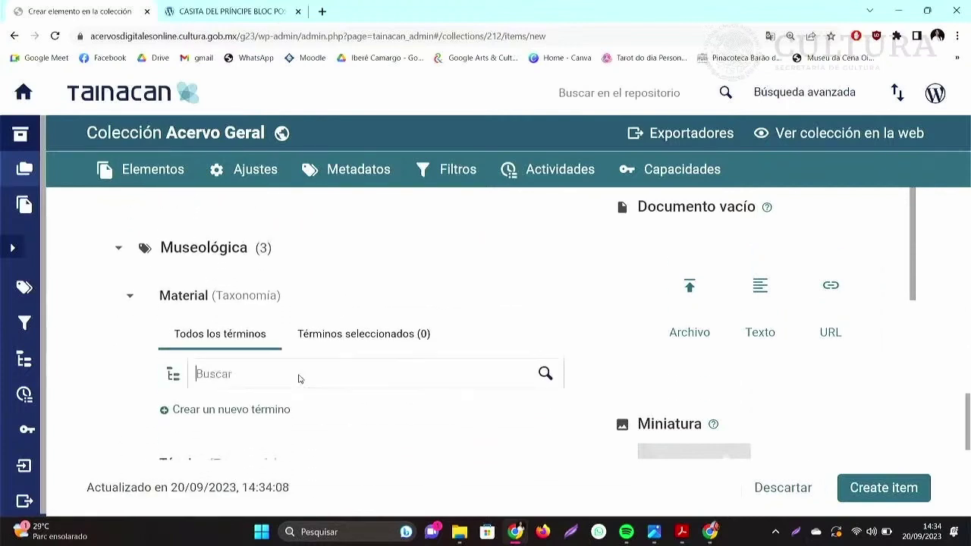
click(218, 408)
click(208, 429)
scroll(275, 412, down, 1)
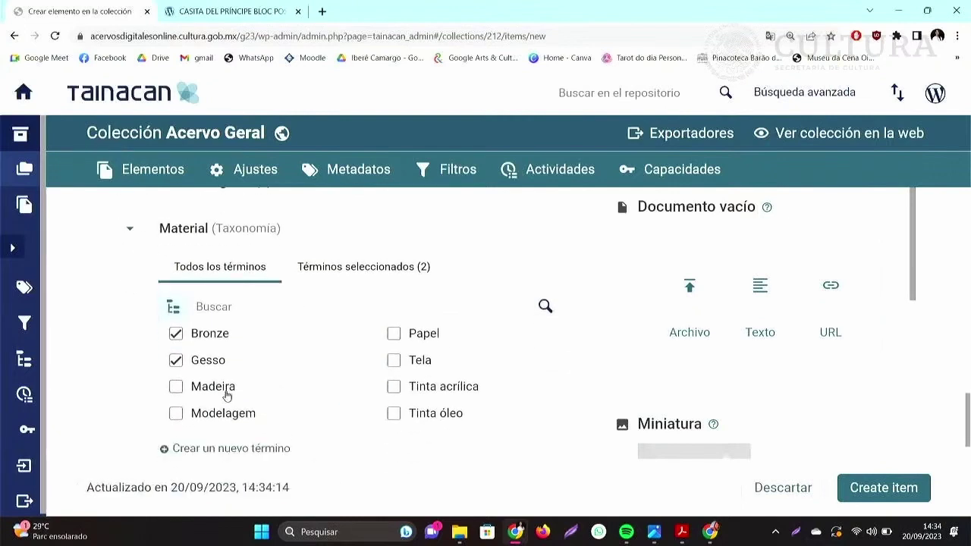
click(229, 414)
Select Escultura as the Técnica in the Museológica section.
scroll(302, 382, down, 1)
scroll(302, 382, down, 2)
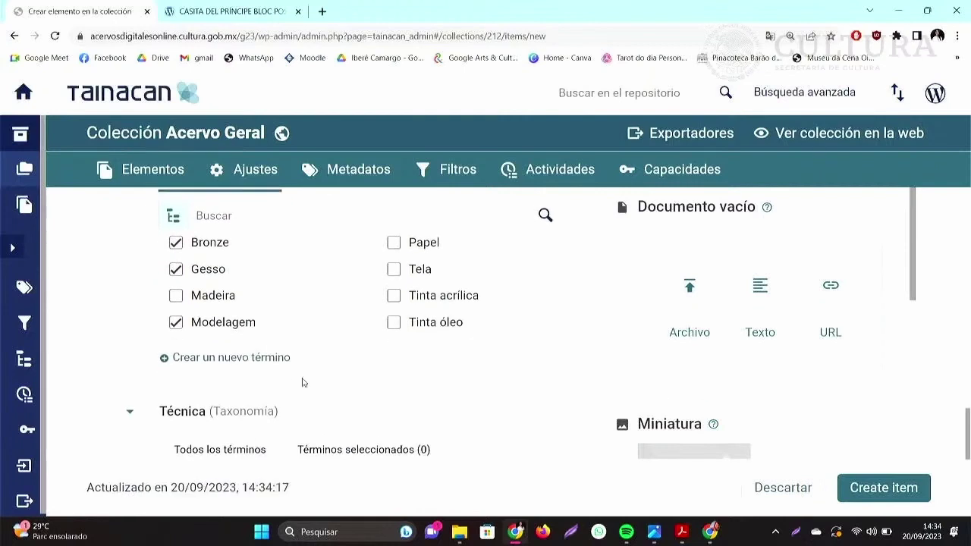
click(295, 390)
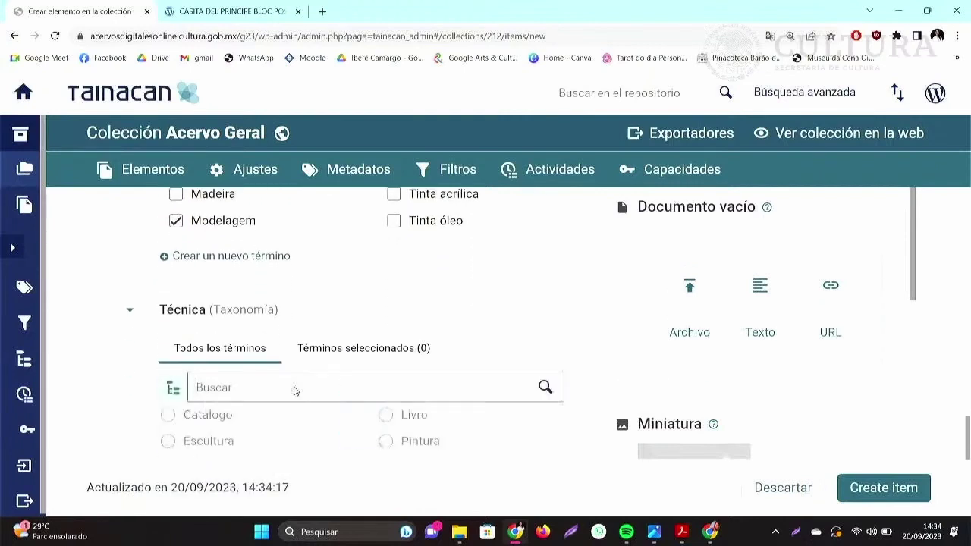
click(224, 442)
Enter 13,9 x 5,5 x 4,4 cm as the Dimensões of the item in the Museológica section.
scroll(306, 353, down, 4)
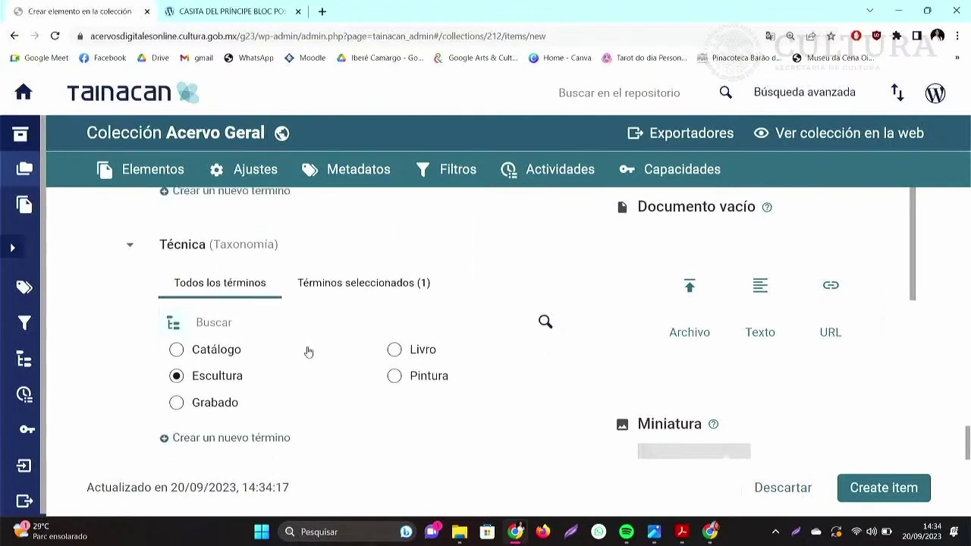
click(305, 346)
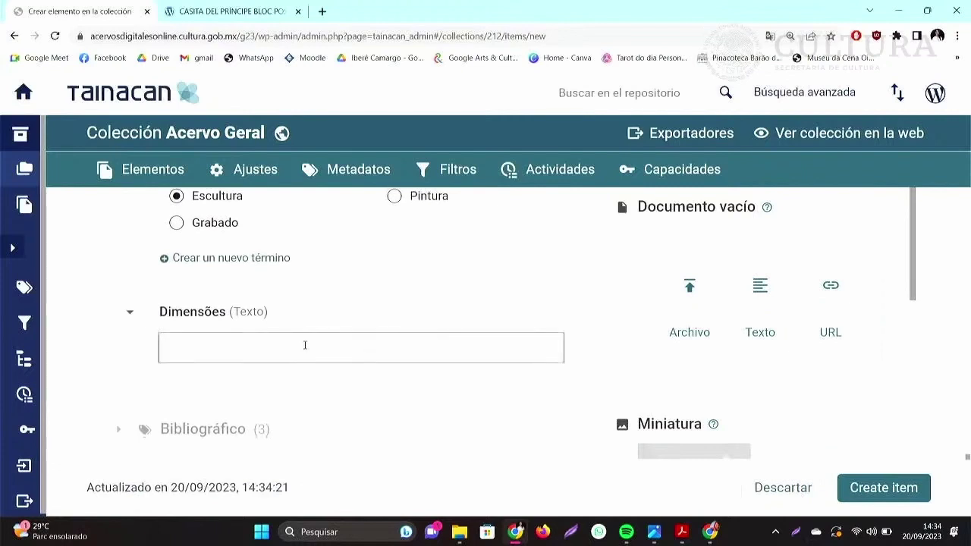
text(13,9 x )
text(15)
key(BackSpace)
key(BackSpace)
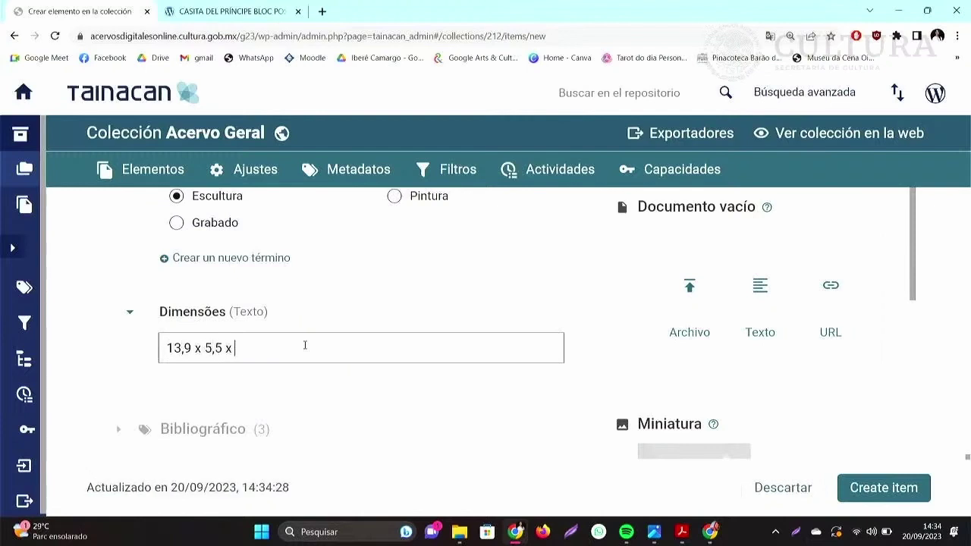
text(5,5 x 4,4 cm)
scroll(305, 346, down, 1)
click(304, 342)
Upload the statue image EICD_003.jpg from the TALLER folder and set it as the item's document.
click(689, 230)
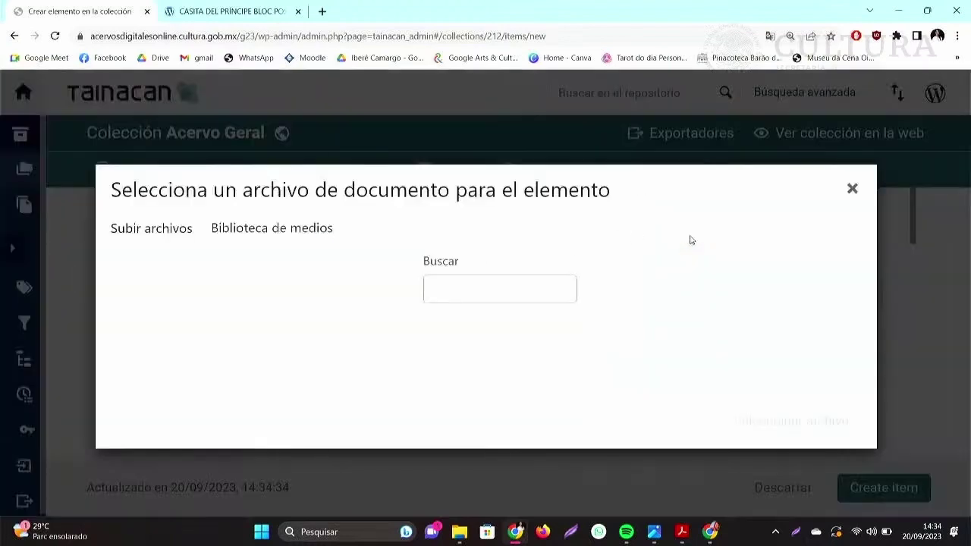
click(117, 230)
click(440, 383)
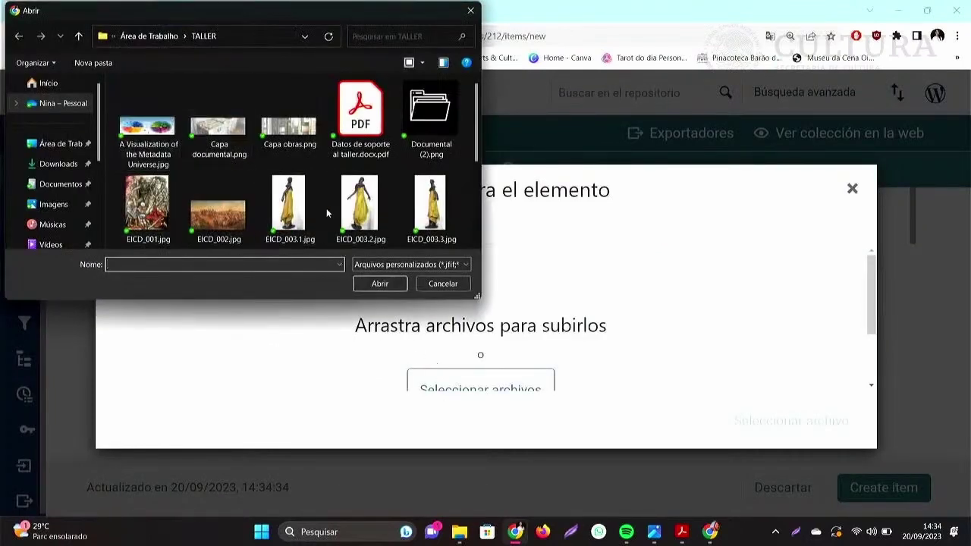
scroll(296, 215, down, 2)
double_click(146, 100)
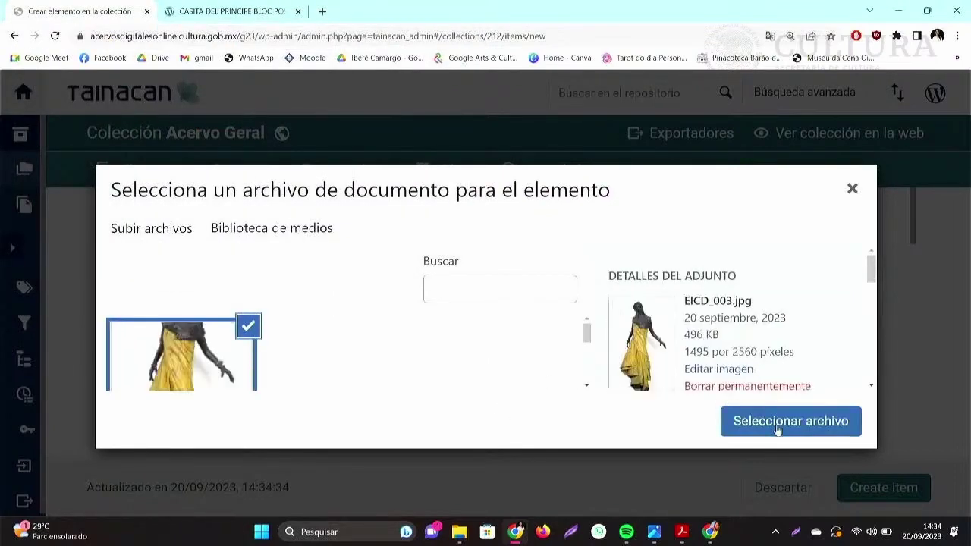
click(774, 430)
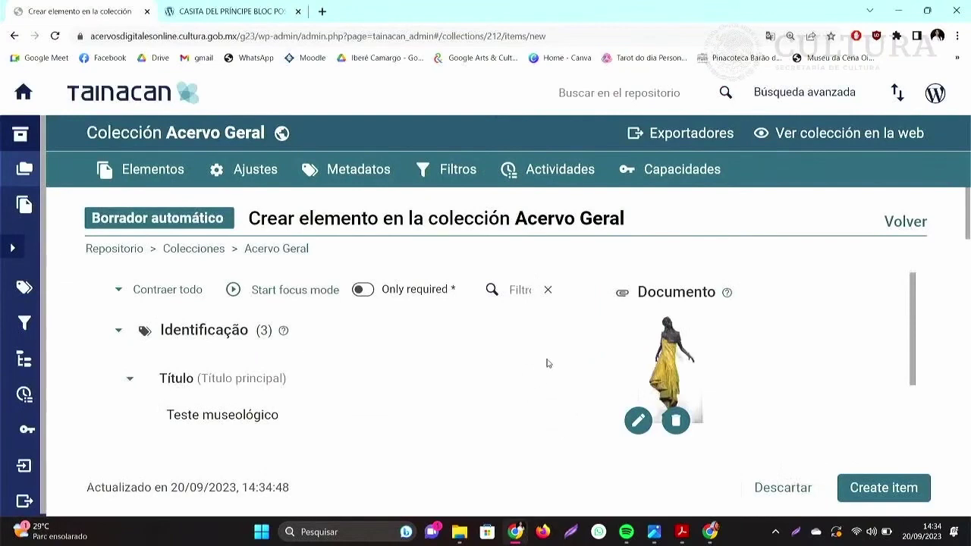
Check the document and thumbnail previews, and create the item with the Publicada status.
scroll(744, 368, down, 3)
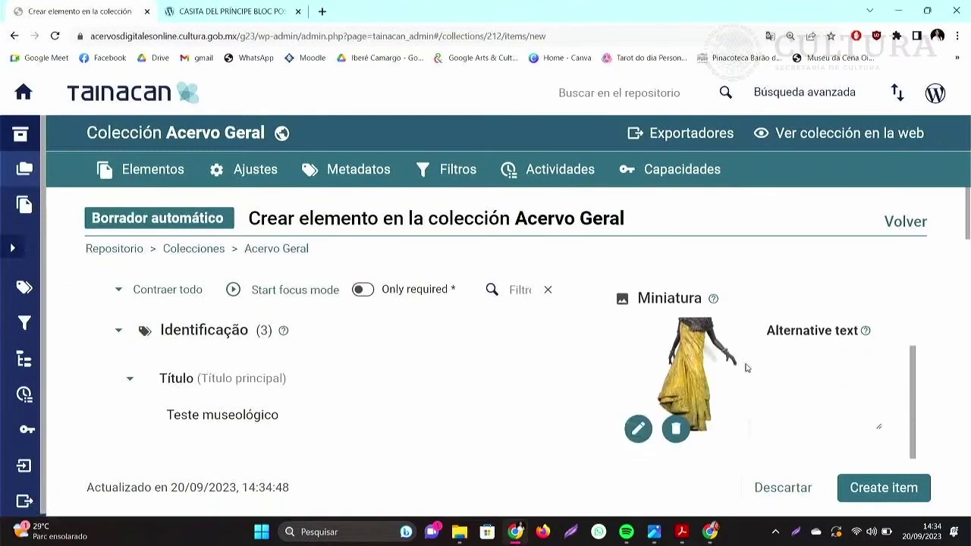
scroll(682, 371, up, 2)
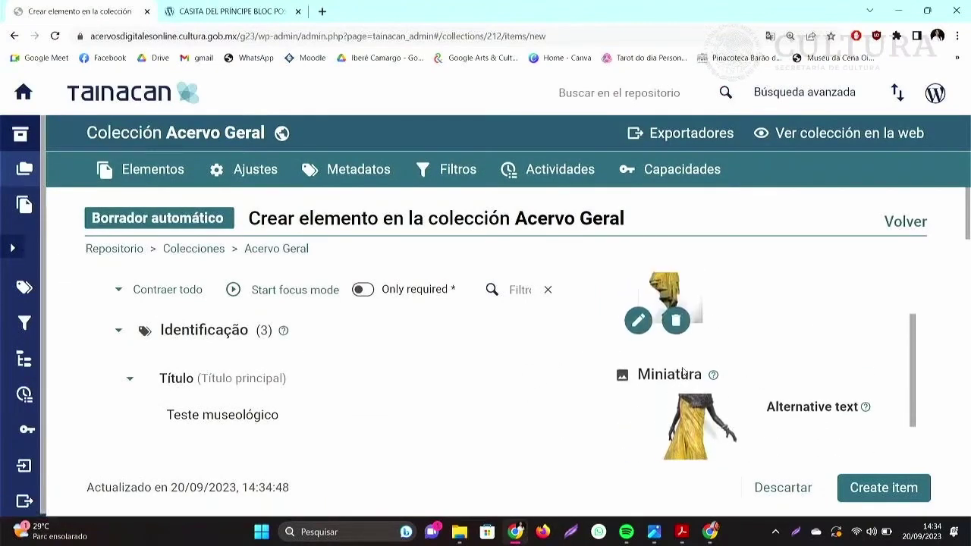
scroll(555, 372, down, 3)
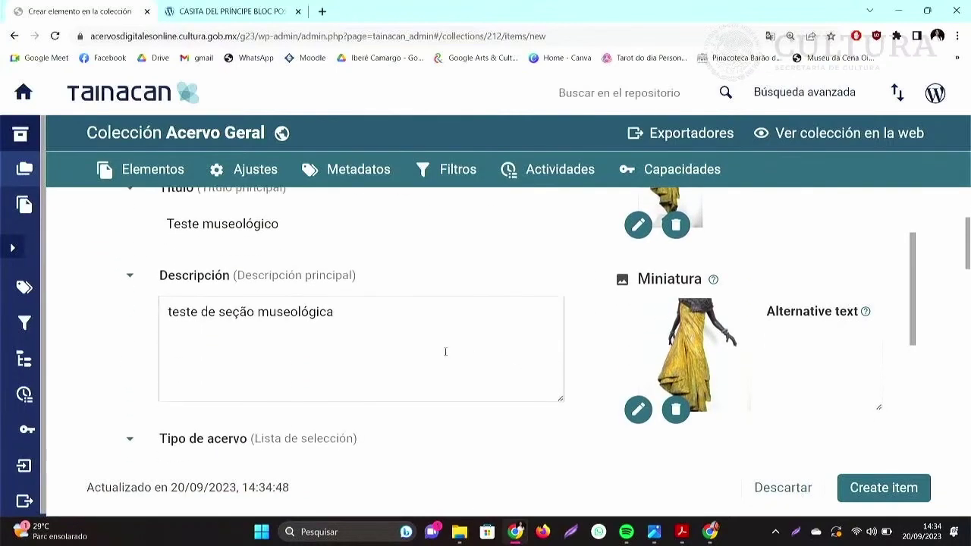
click(878, 492)
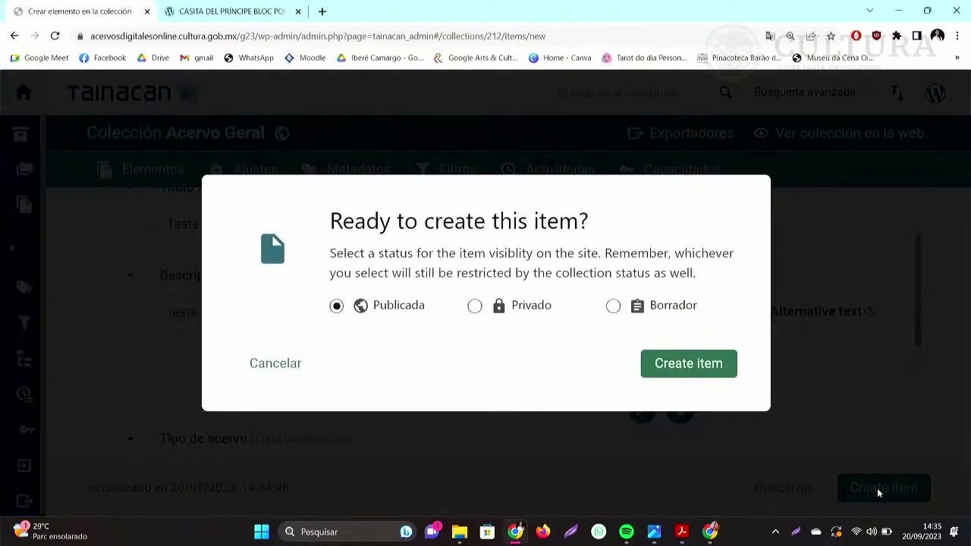
click(695, 370)
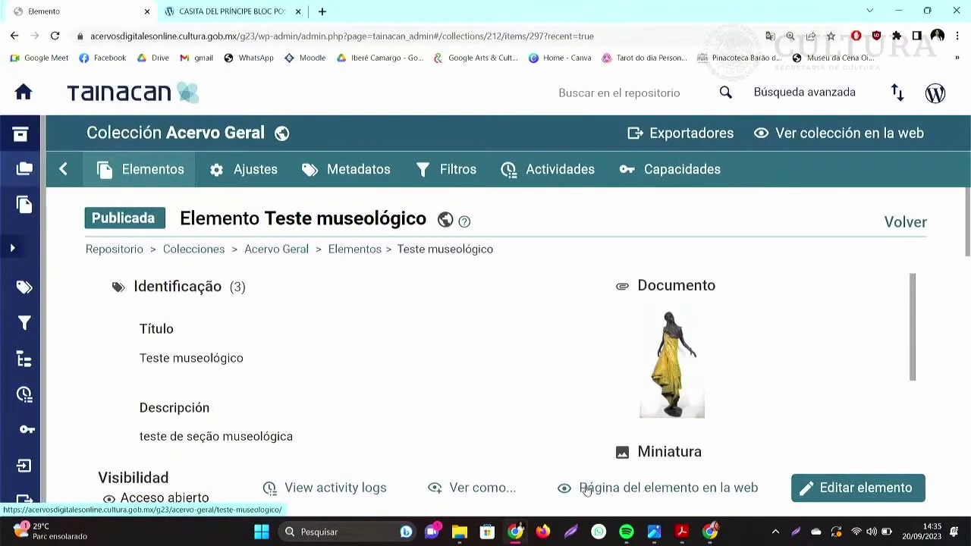
Open the item's public web page and examine how its document, thumbnail and metadata sections down to Museológica are displayed.
click(683, 492)
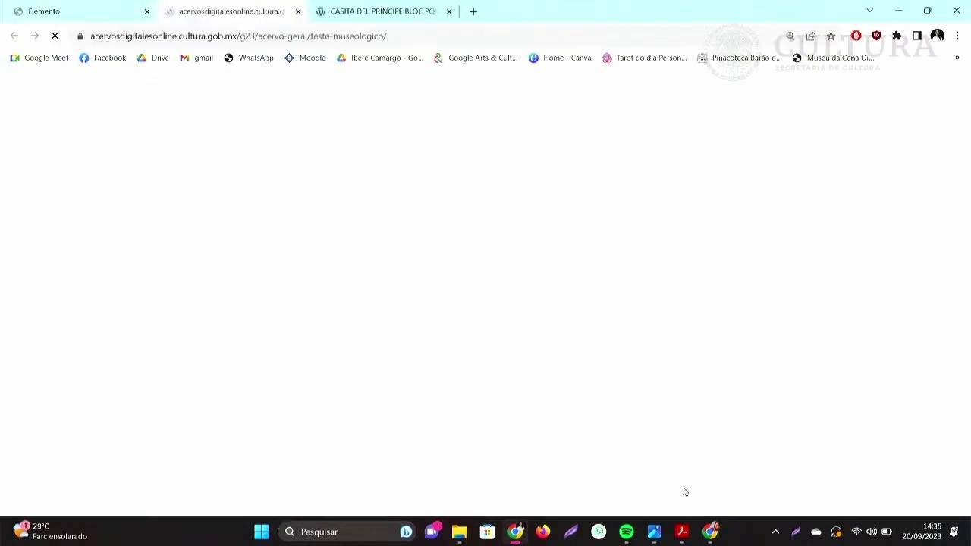
scroll(720, 381, down, 2)
scroll(720, 381, down, 1)
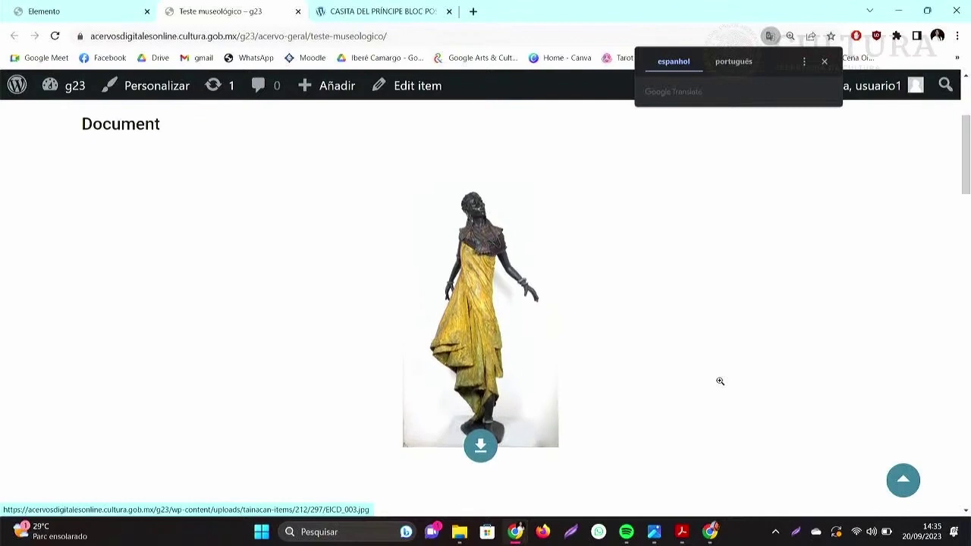
scroll(720, 381, down, 6)
scroll(720, 385, down, 4)
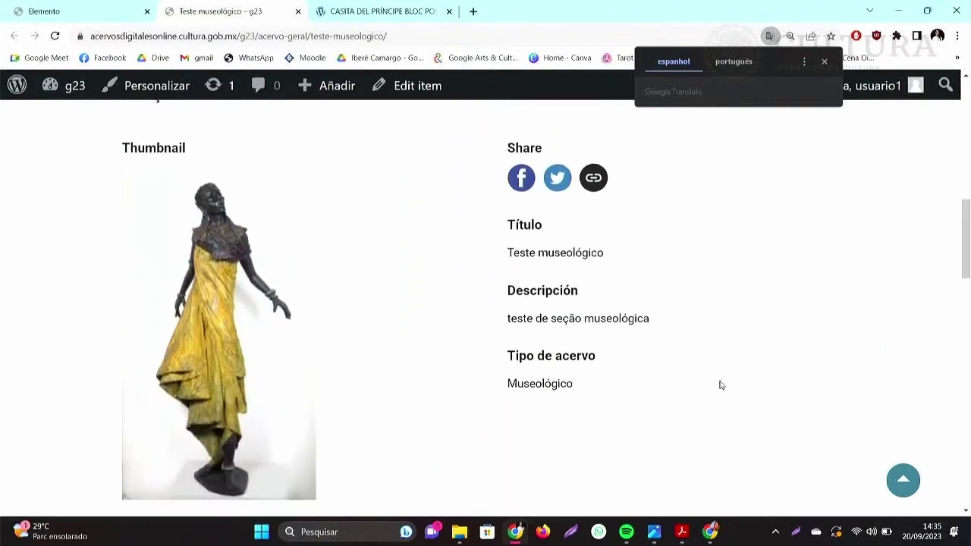
scroll(720, 386, down, 1)
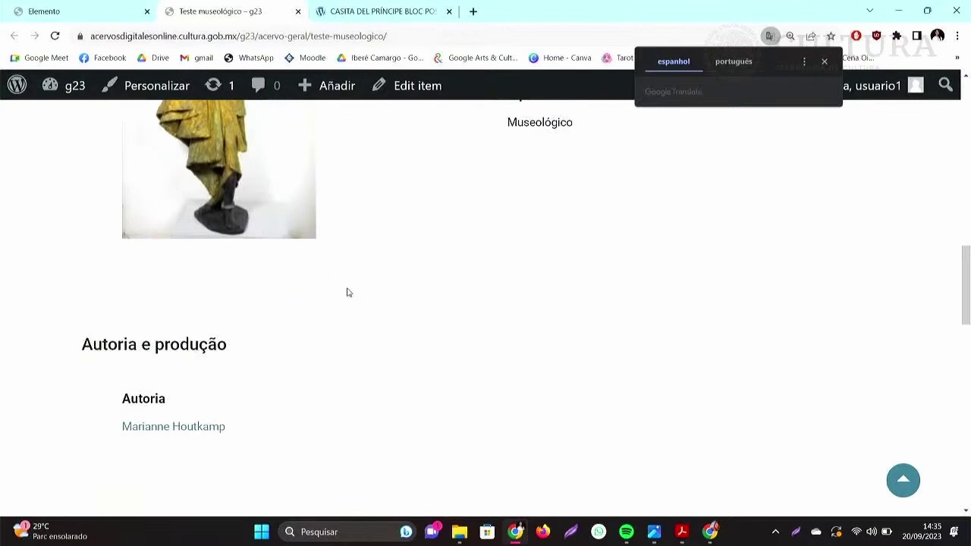
scroll(348, 292, down, 1)
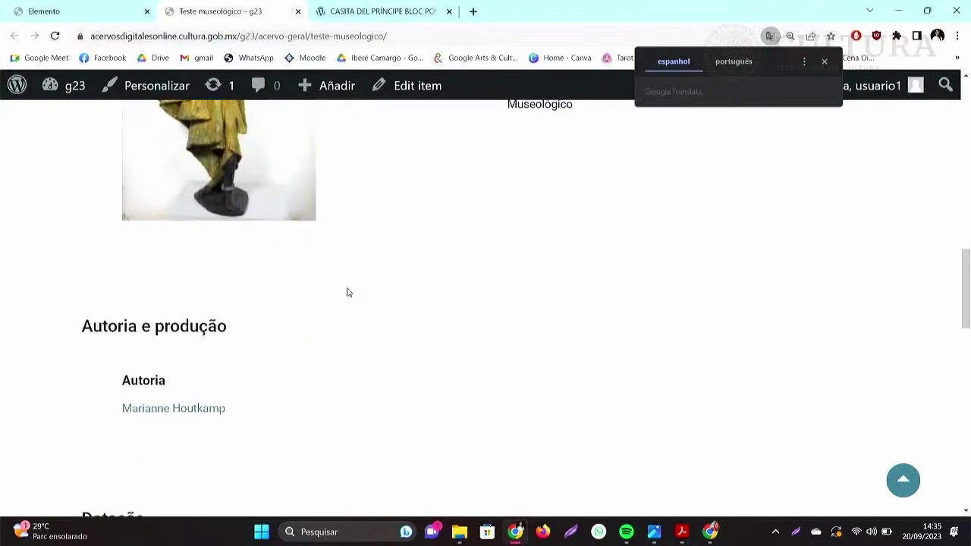
scroll(348, 292, down, 1)
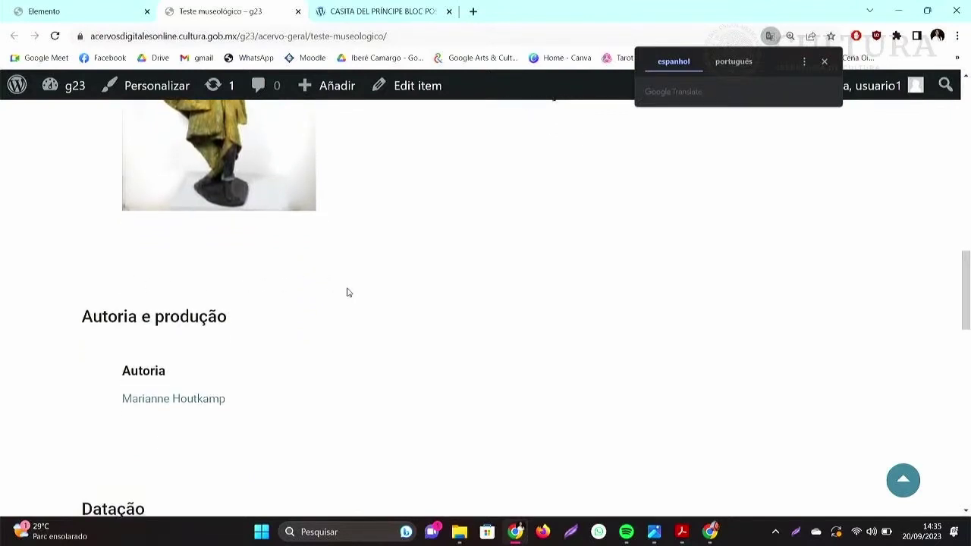
scroll(348, 293, down, 3)
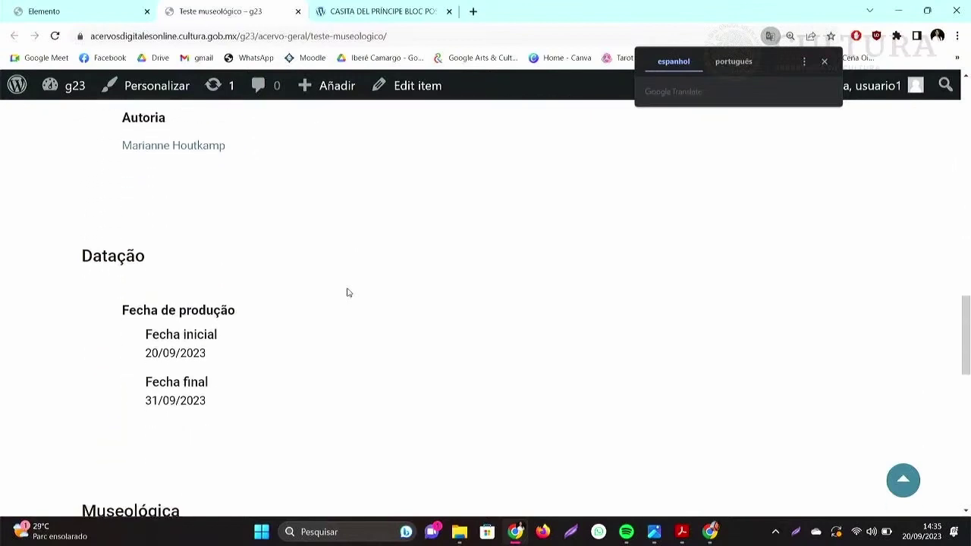
scroll(347, 292, down, 3)
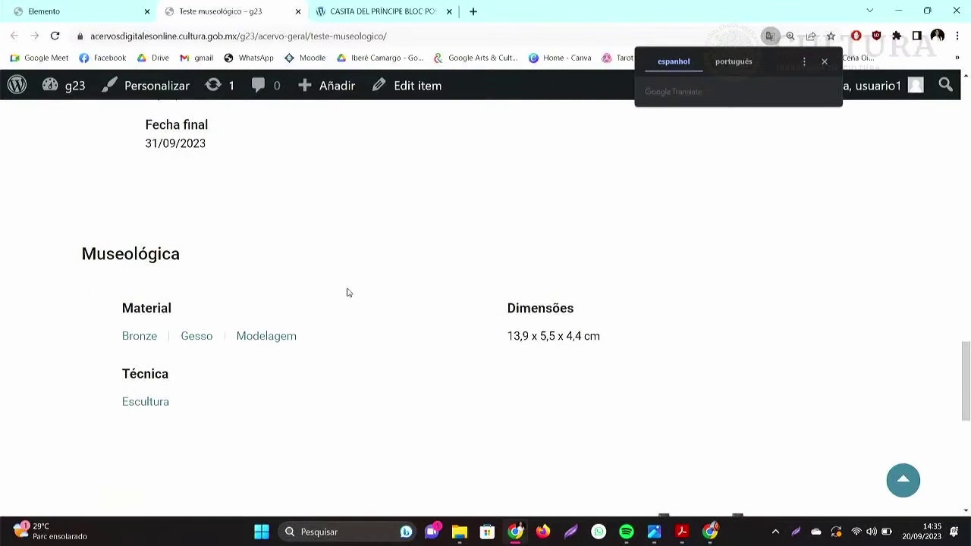
scroll(347, 292, down, 1)
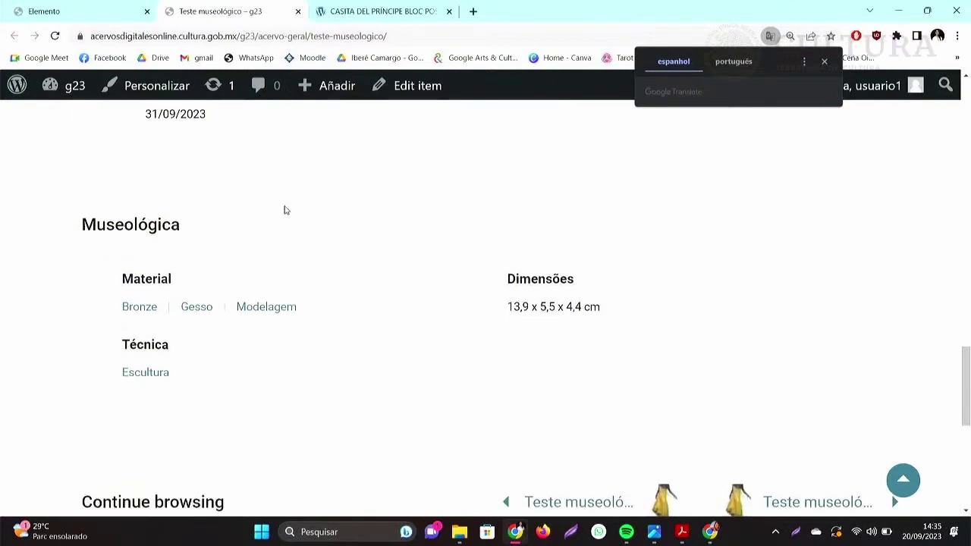
scroll(285, 210, up, 3)
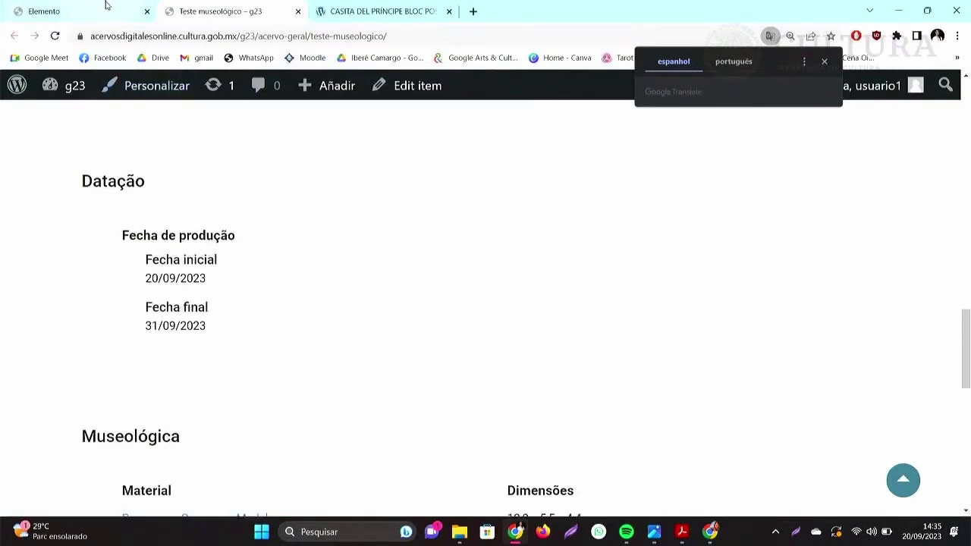
Return to the Tainacan administration and open the Acervo Geral collection's settings to review the available options.
click(95, 11)
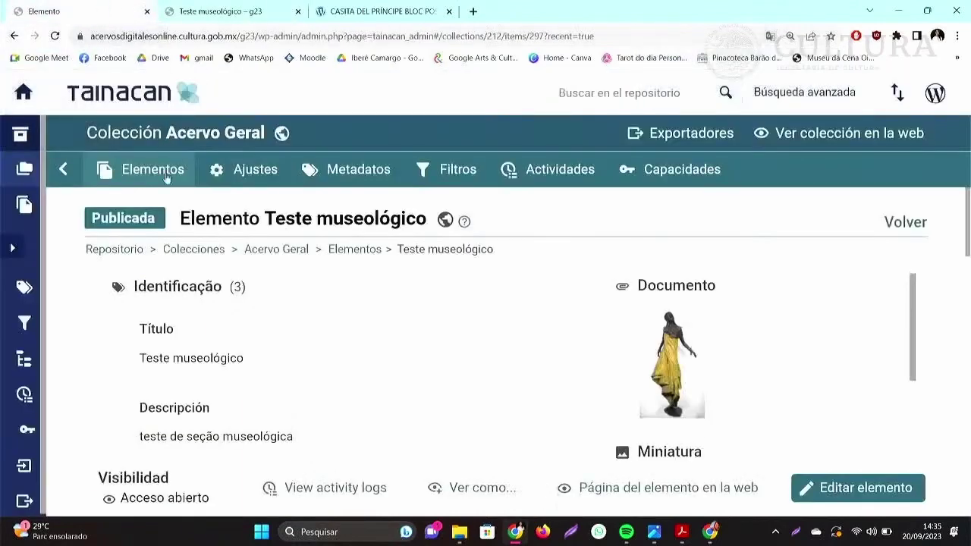
click(245, 169)
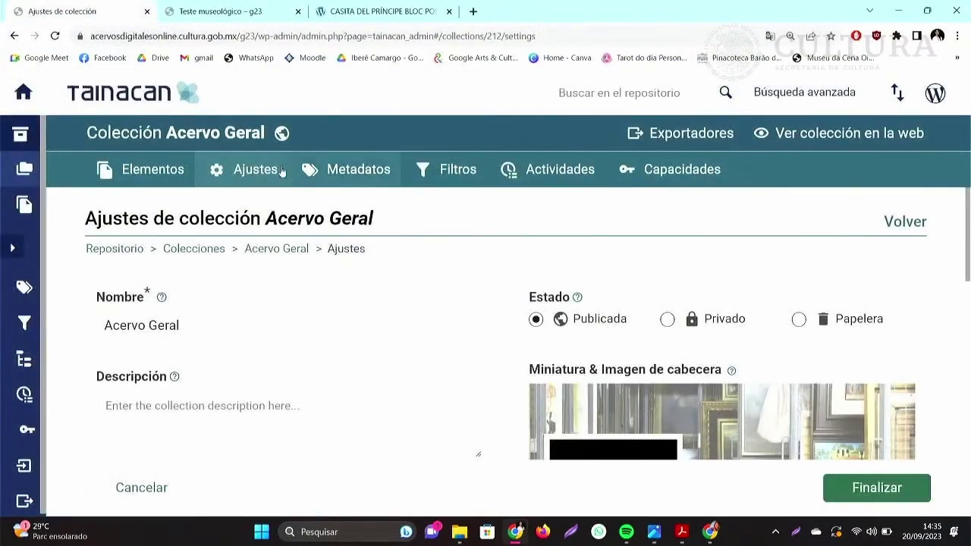
scroll(450, 217, down, 5)
scroll(450, 217, down, 2)
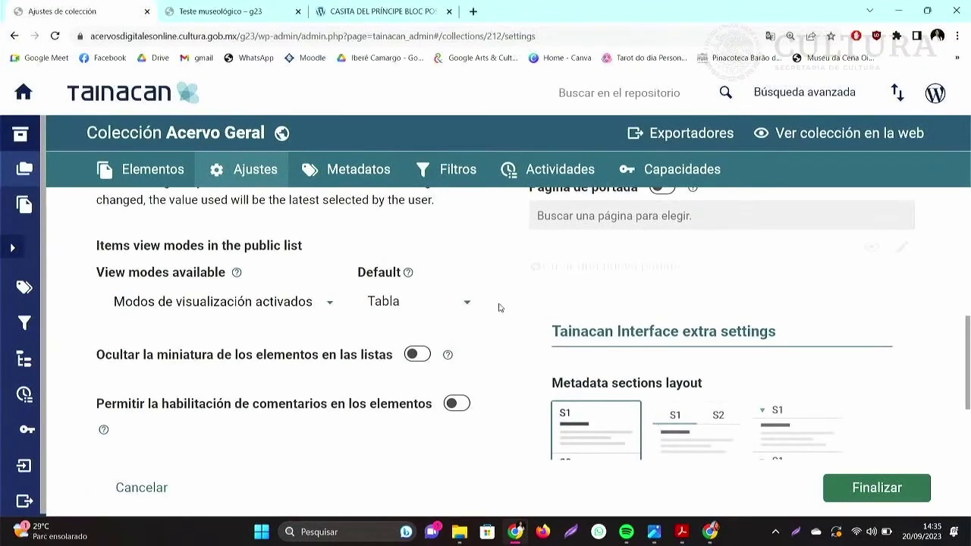
scroll(501, 310, up, 2)
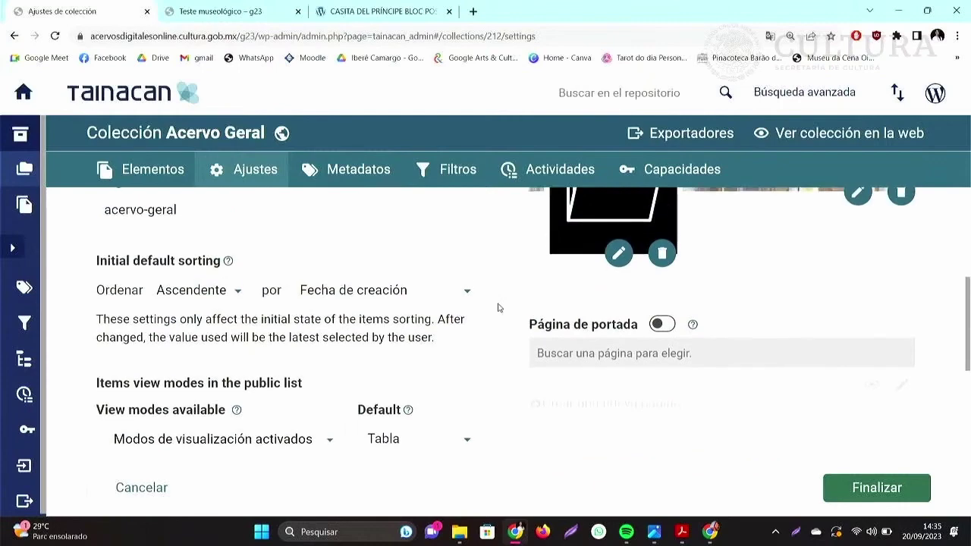
scroll(499, 307, up, 3)
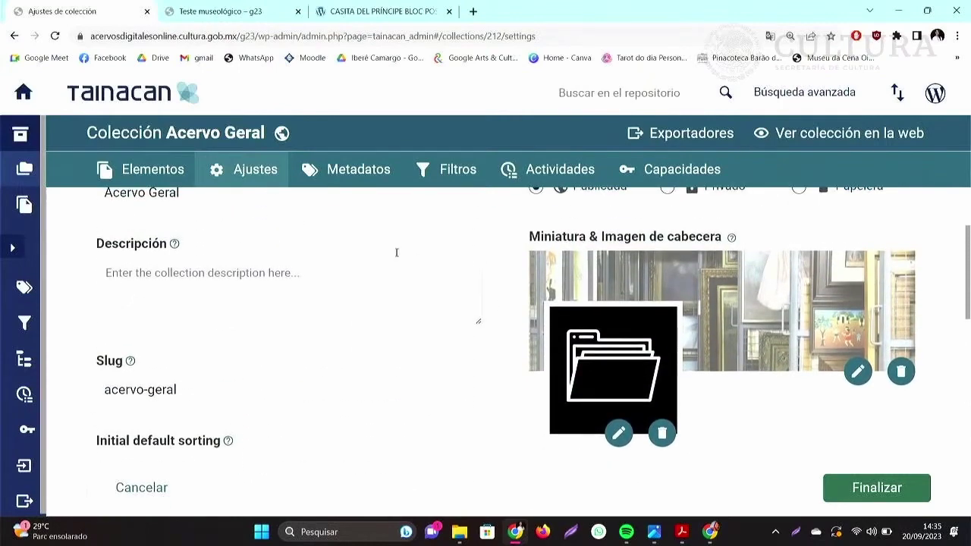
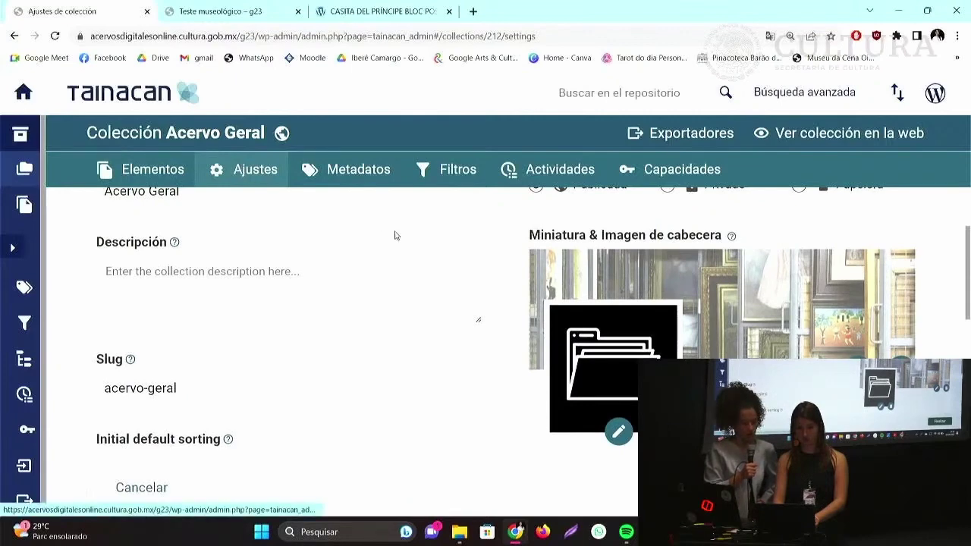
Try the Tabs and Accordion options for the Metadata sections layout, settle on Collapses, and save the collection settings.
scroll(394, 235, down, 5)
scroll(395, 235, down, 1)
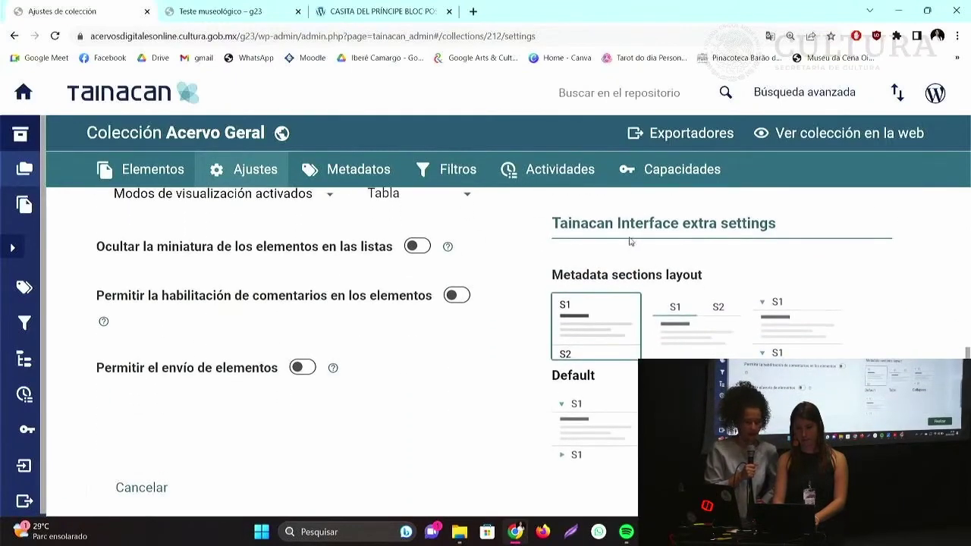
scroll(620, 342, down, 1)
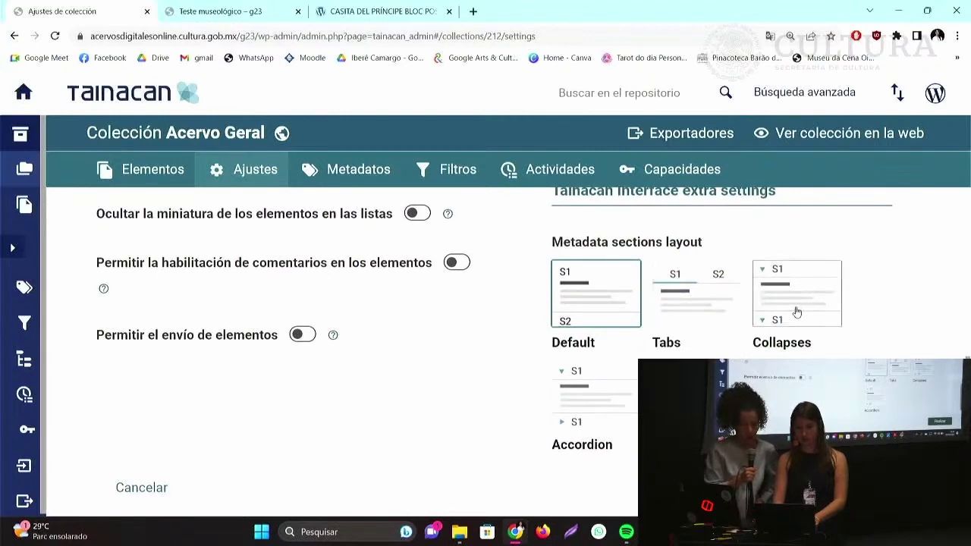
click(725, 309)
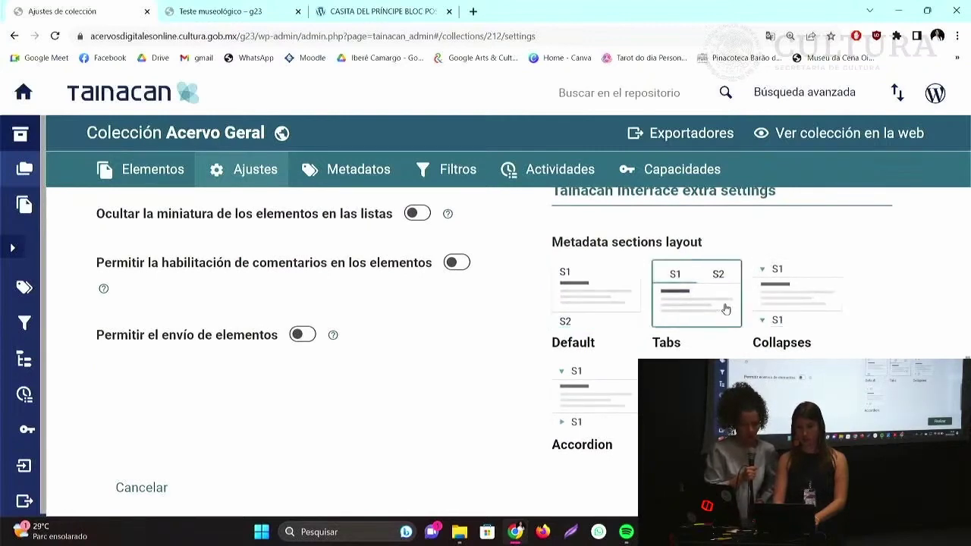
click(799, 309)
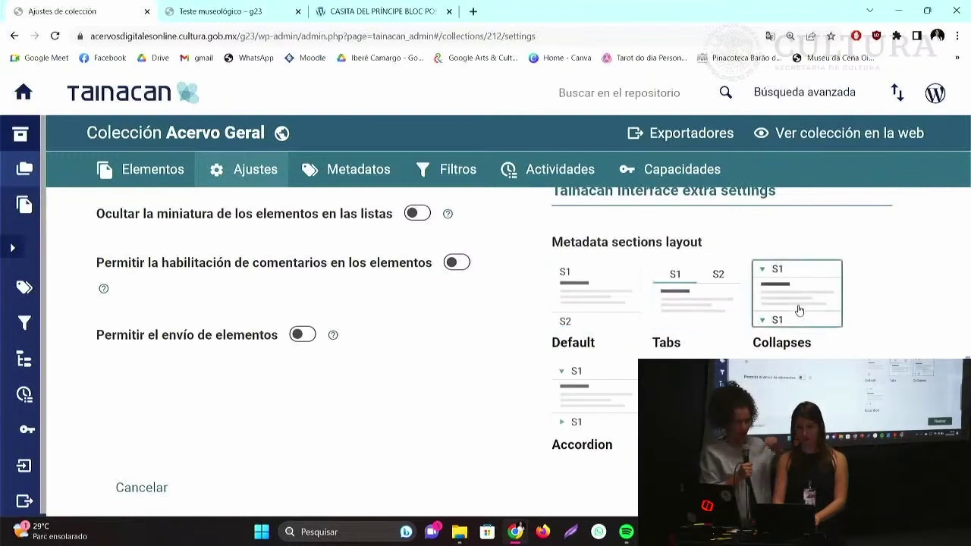
click(615, 390)
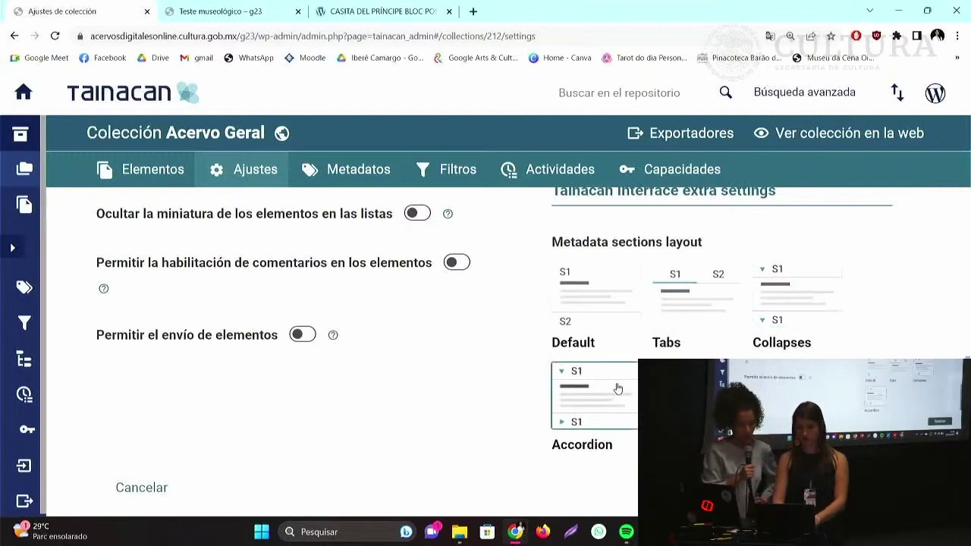
click(791, 297)
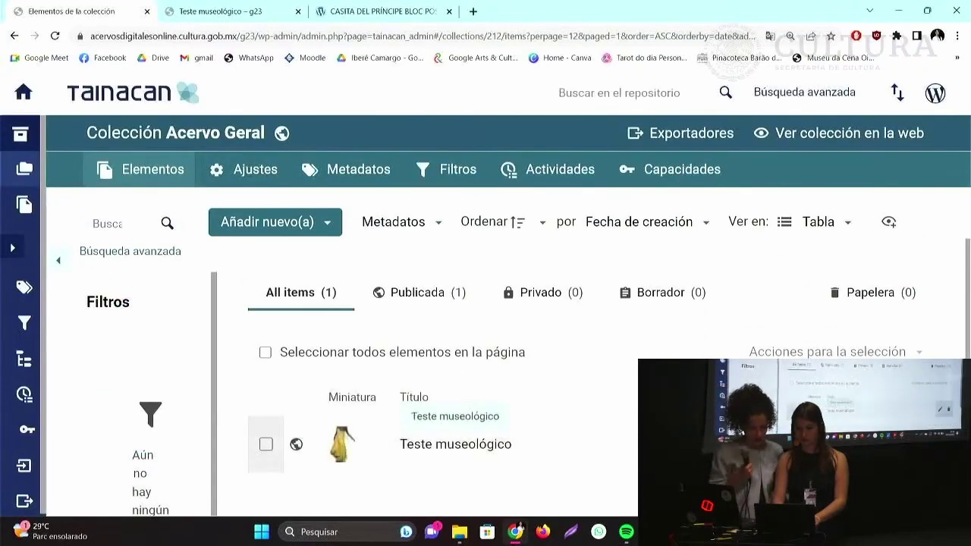
Open the public page of the Teste museológico item, collapse Identificação, and try opening and closing the other metadata sections.
click(455, 444)
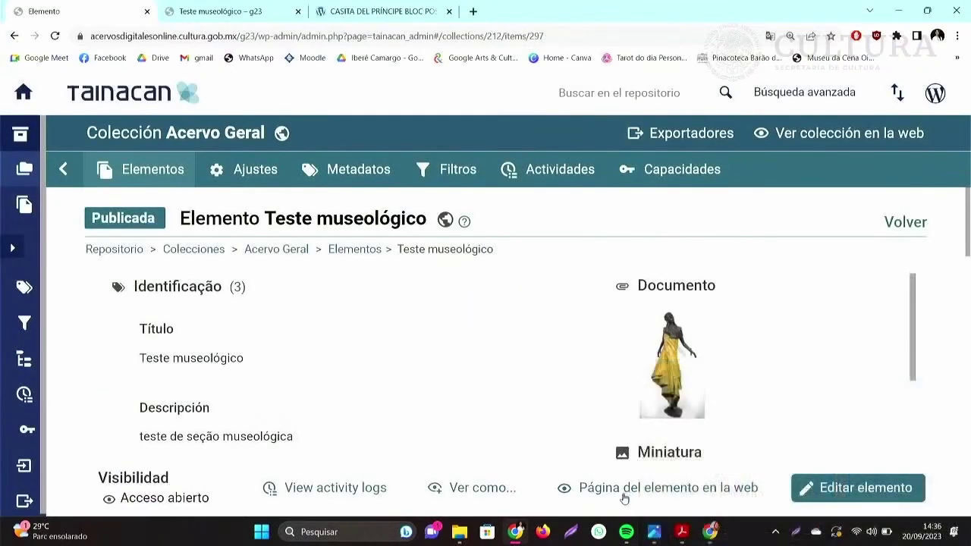
click(644, 492)
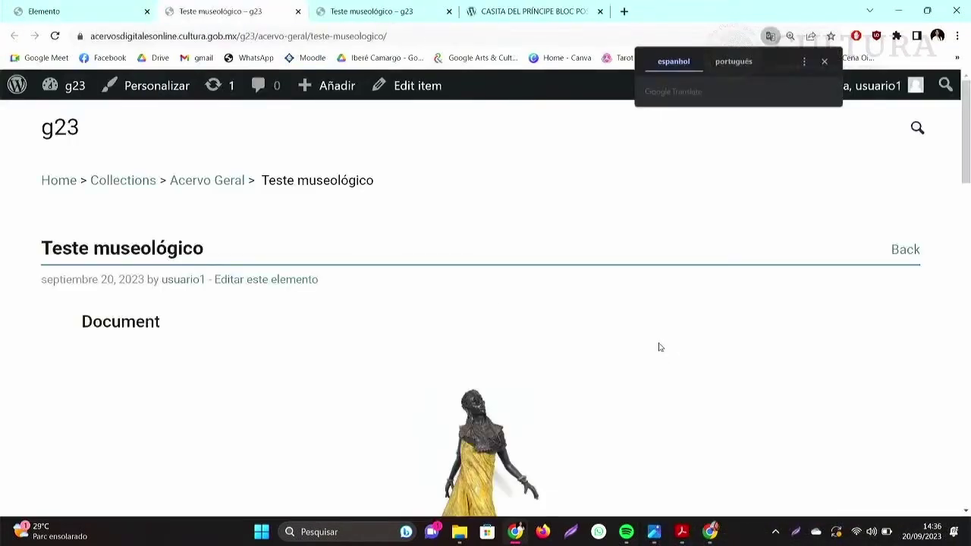
scroll(658, 345, down, 5)
scroll(659, 347, down, 2)
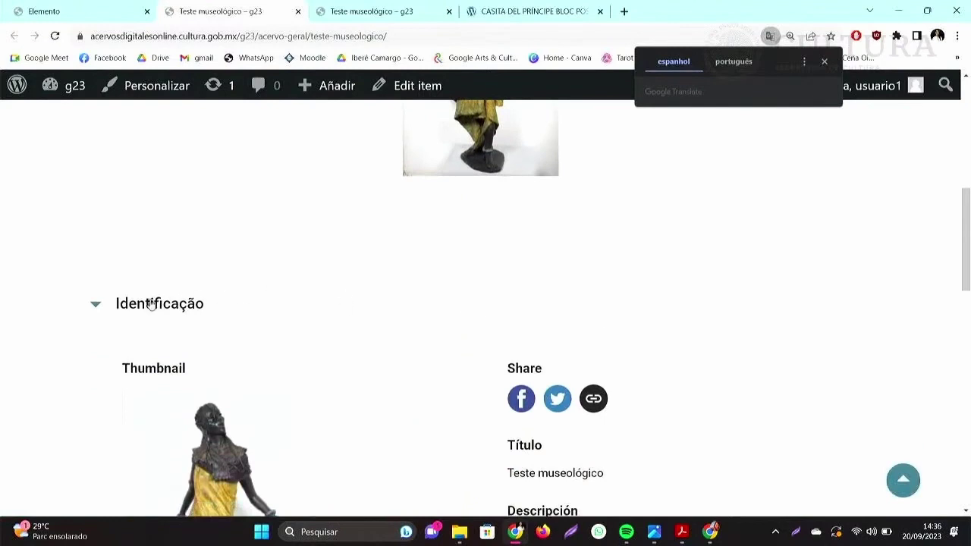
click(96, 306)
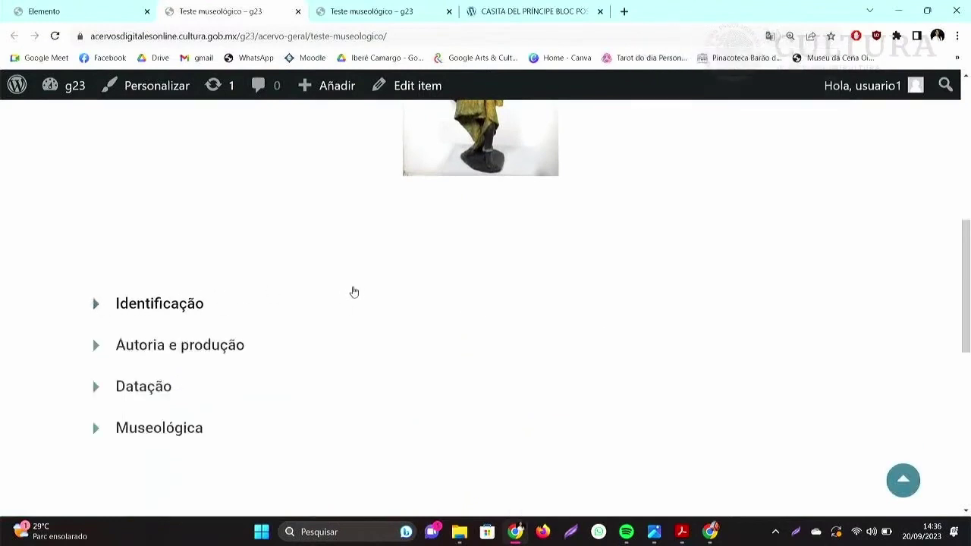
scroll(297, 295, down, 1)
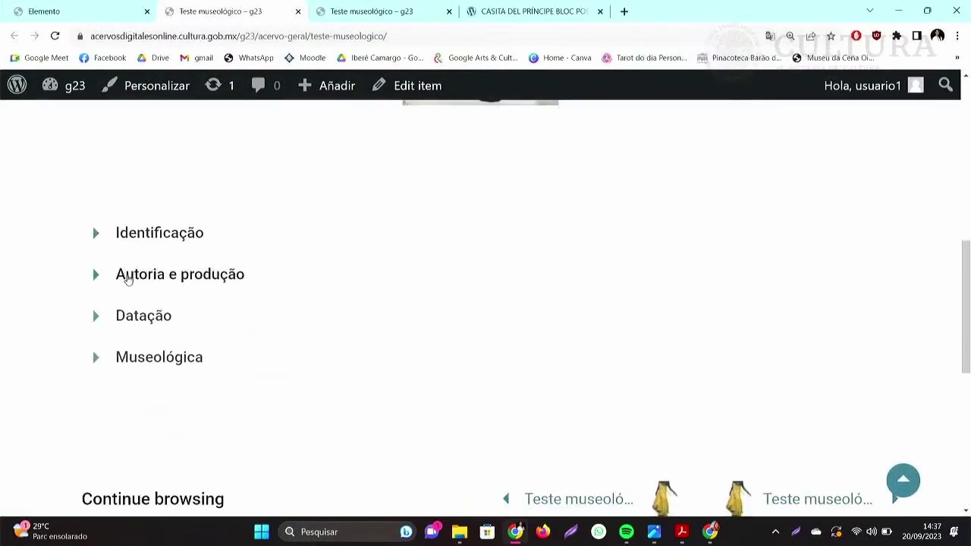
click(128, 280)
click(128, 280)
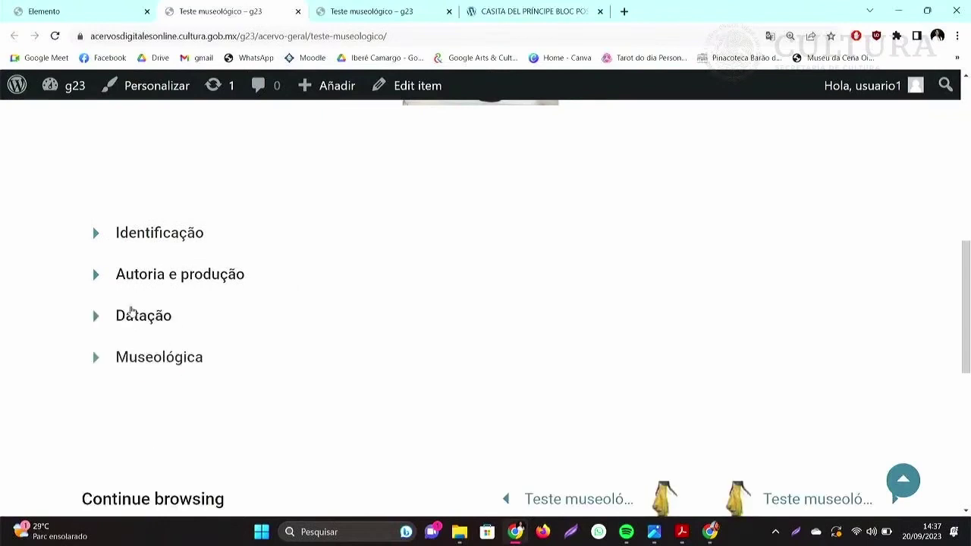
click(131, 311)
click(131, 311)
click(133, 366)
click(132, 365)
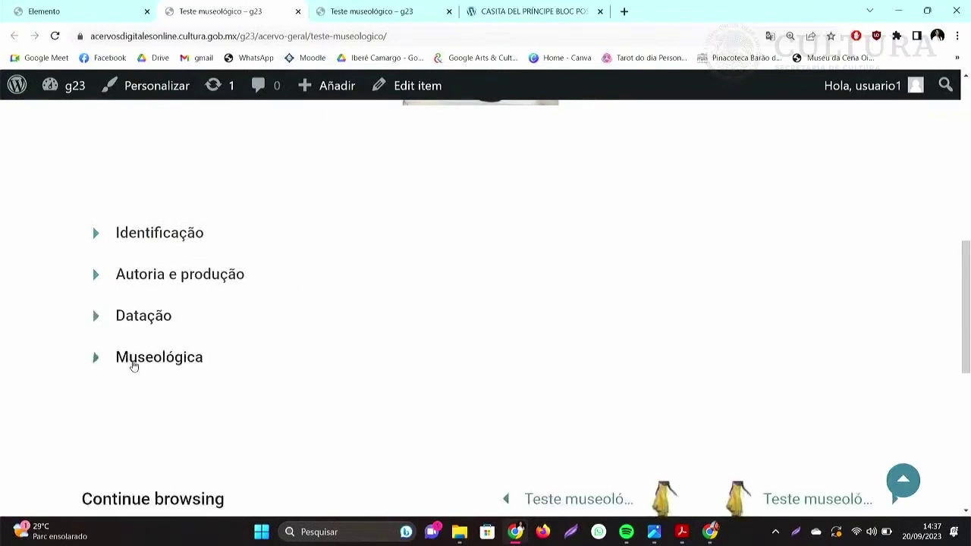
Expand the Identificação section and examine its thumbnail, sharing links and metadata in the collapsible layout.
click(137, 236)
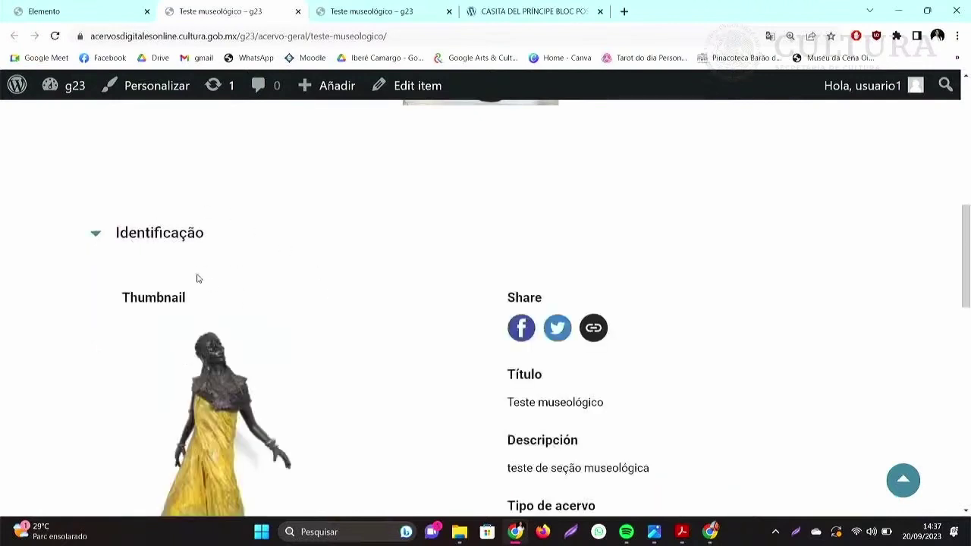
scroll(350, 318, down, 2)
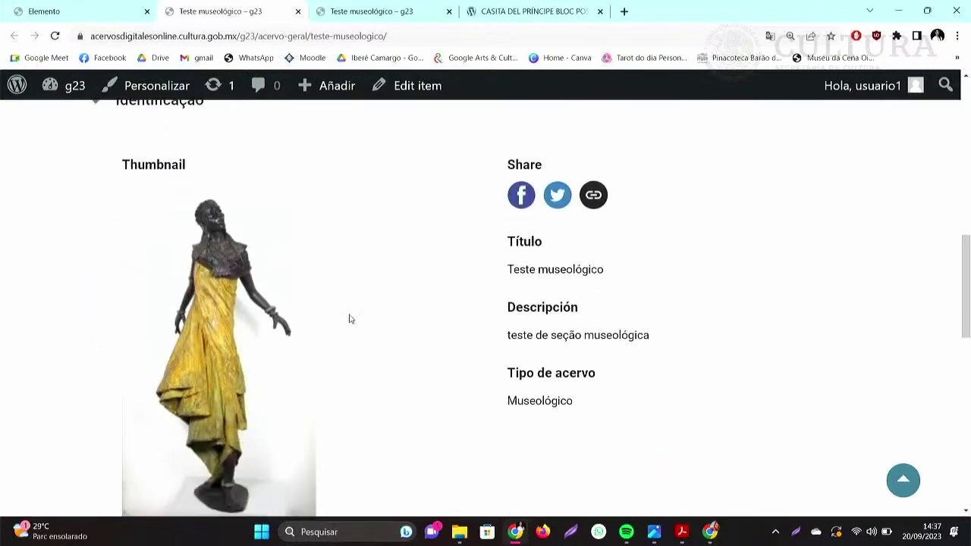
scroll(350, 318, down, 2)
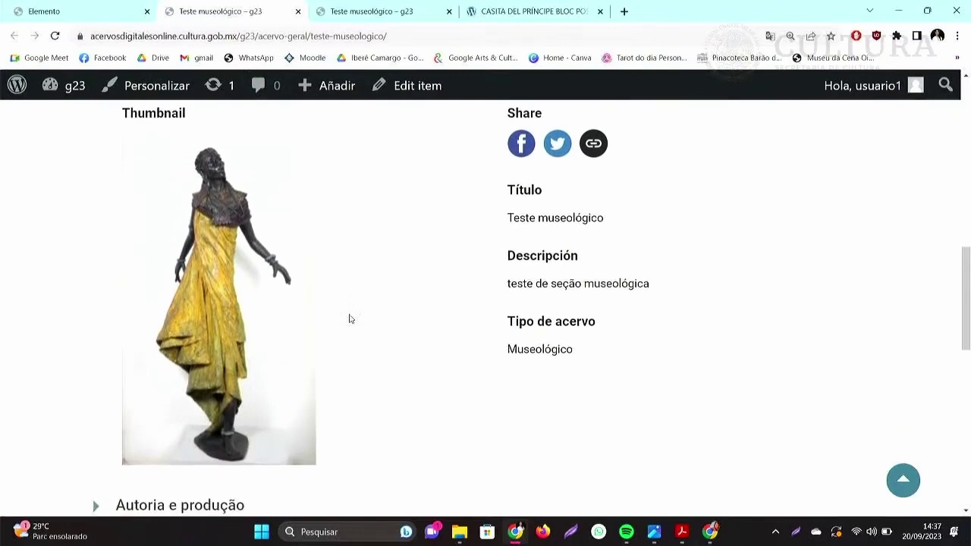
scroll(350, 319, up, 1)
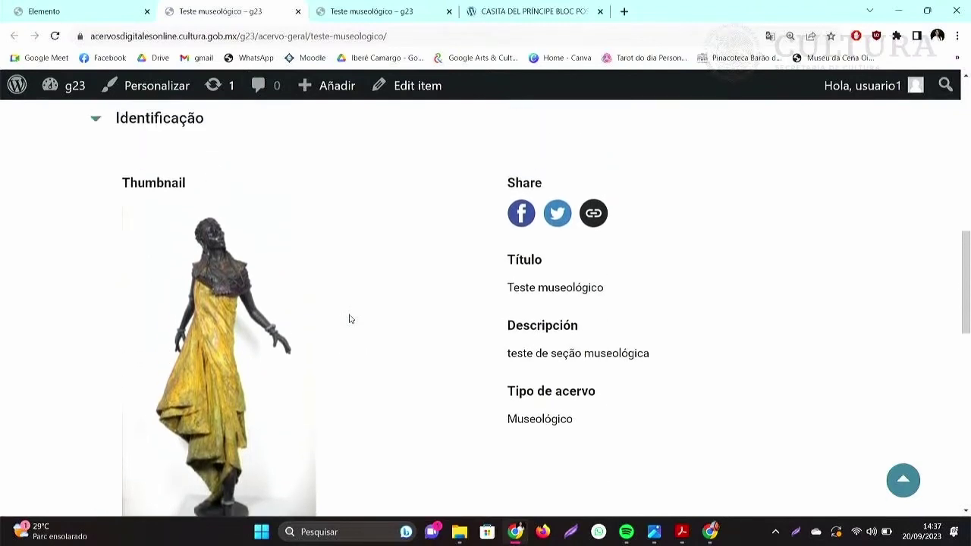
scroll(351, 319, down, 2)
scroll(351, 319, up, 1)
scroll(350, 319, up, 1)
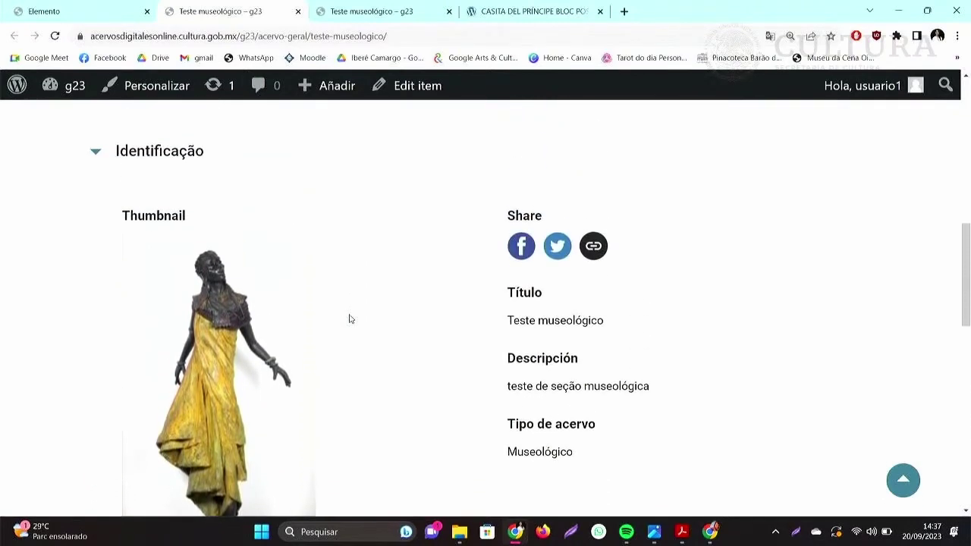
scroll(350, 319, down, 1)
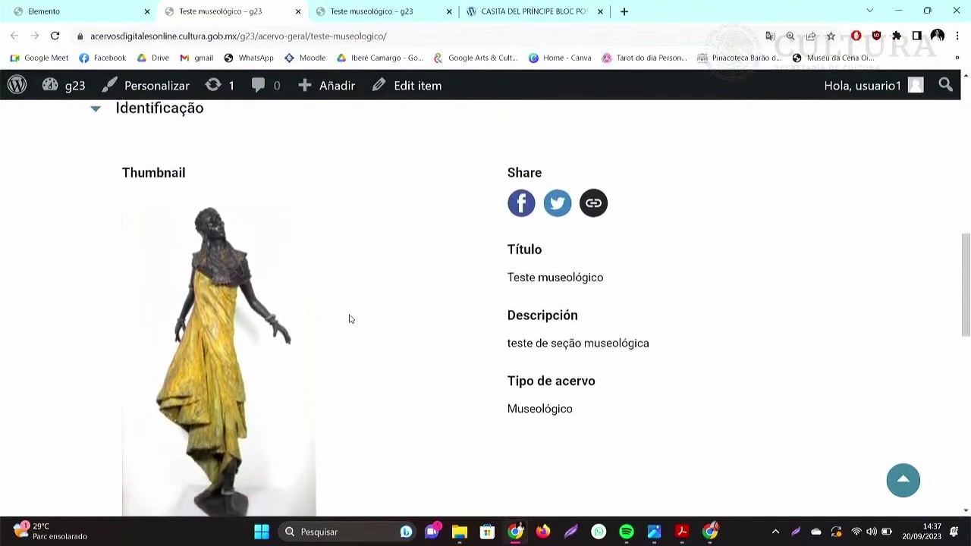
scroll(351, 319, down, 1)
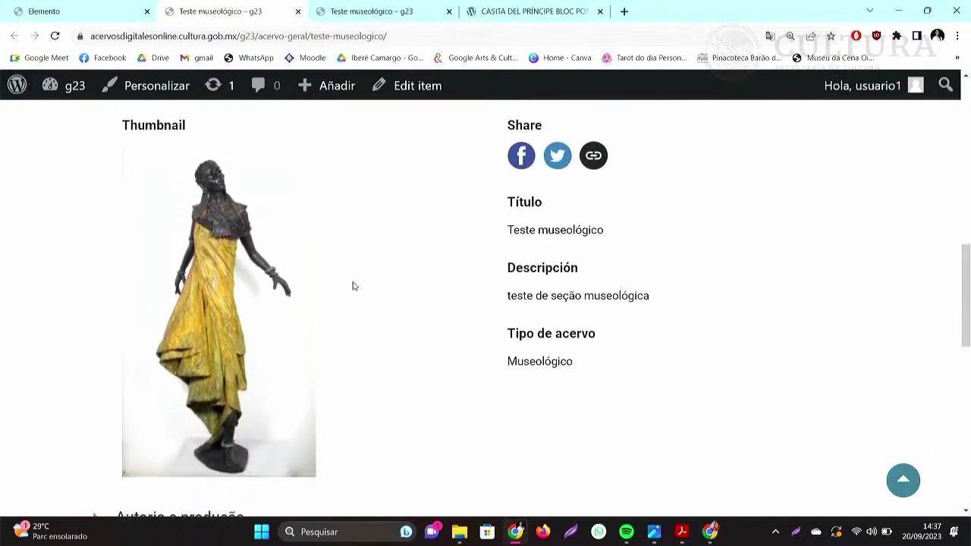
Expand the Autoria e produção, Datação and Museológica sections and review the metadata shown in each.
scroll(350, 298, down, 3)
click(183, 315)
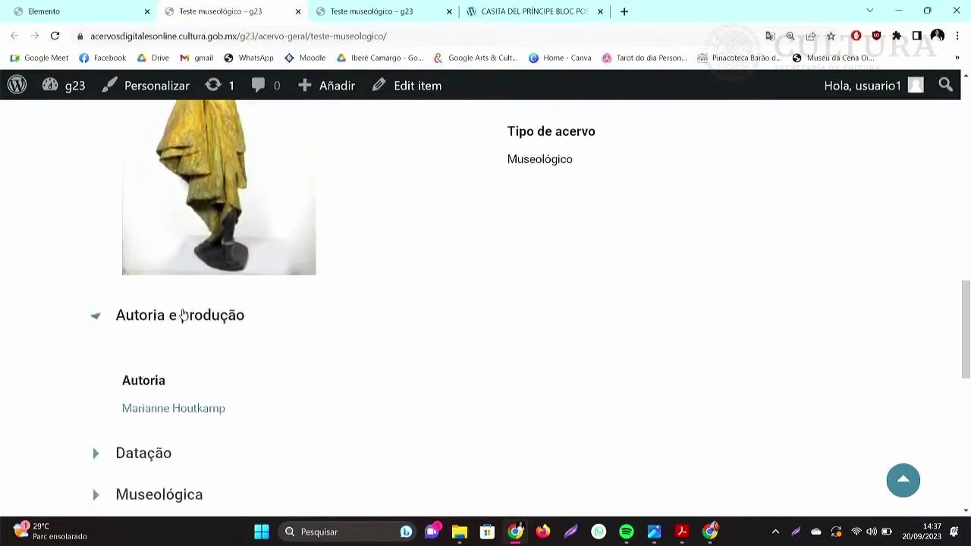
click(147, 463)
scroll(245, 412, down, 2)
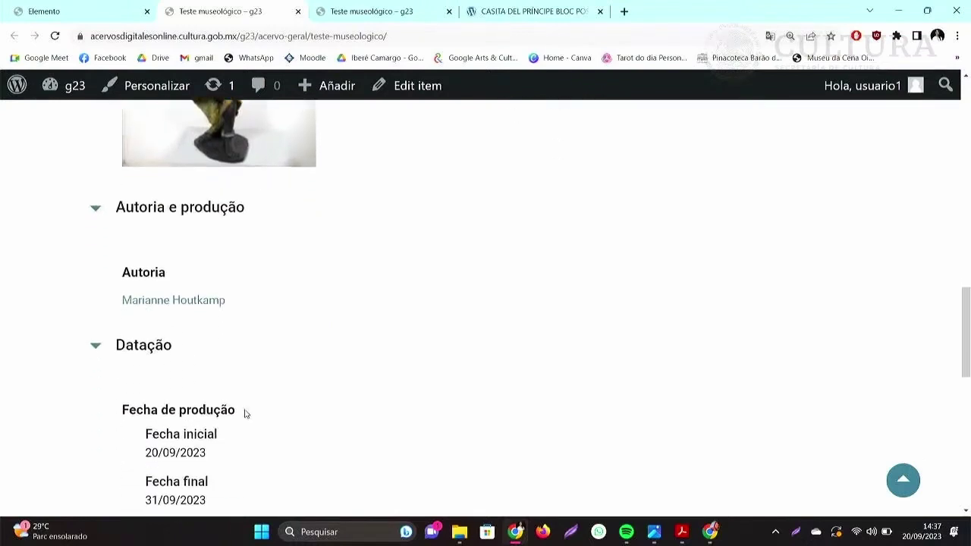
scroll(275, 388, down, 1)
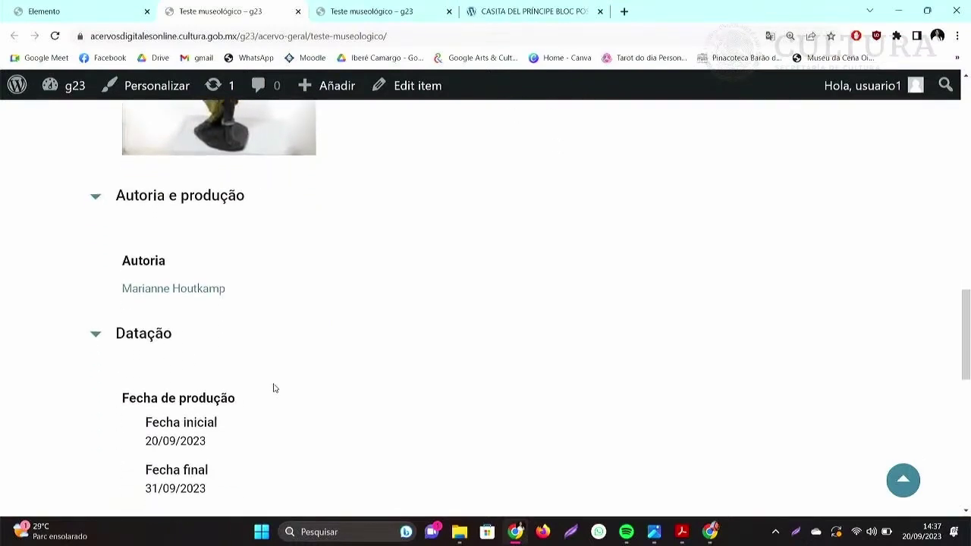
scroll(275, 388, down, 1)
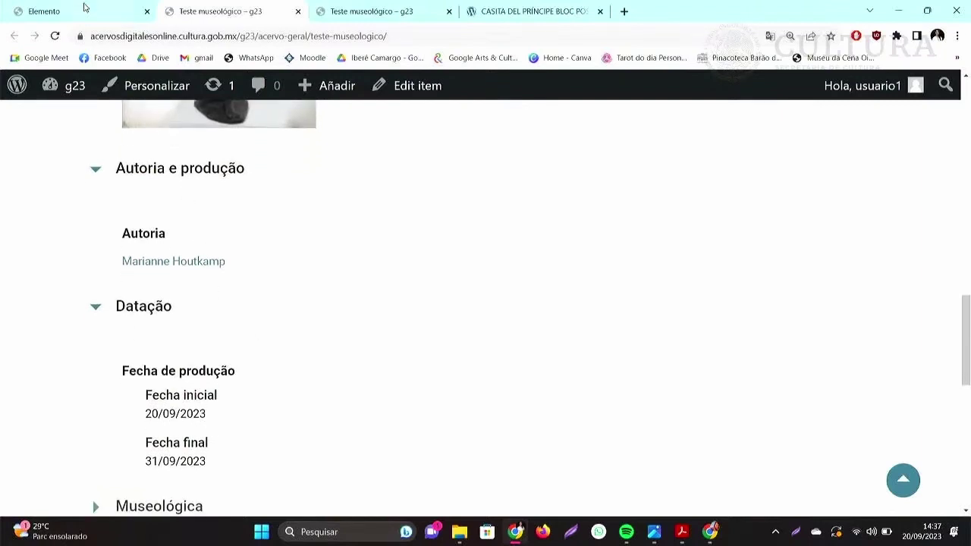
mouse_move(84, 11)
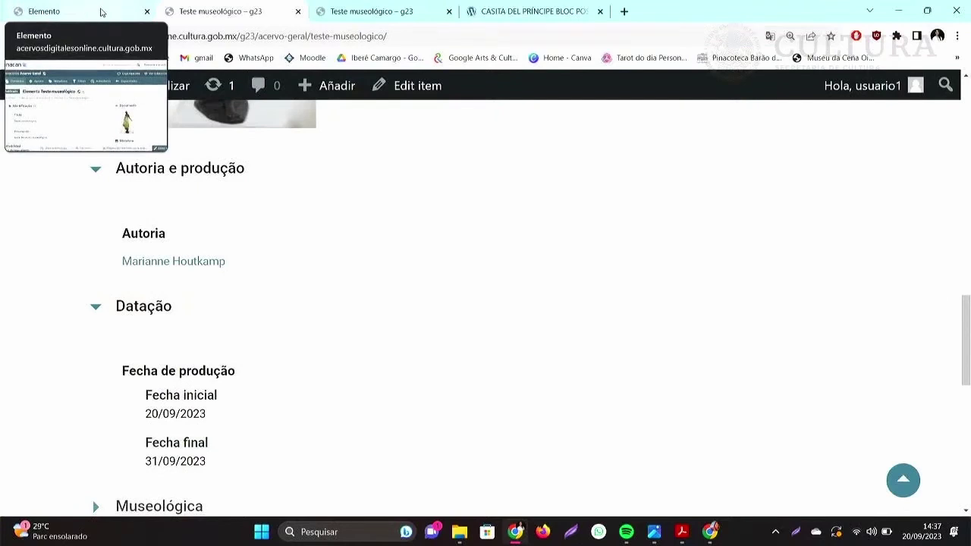
scroll(300, 264, up, 1)
scroll(299, 264, down, 2)
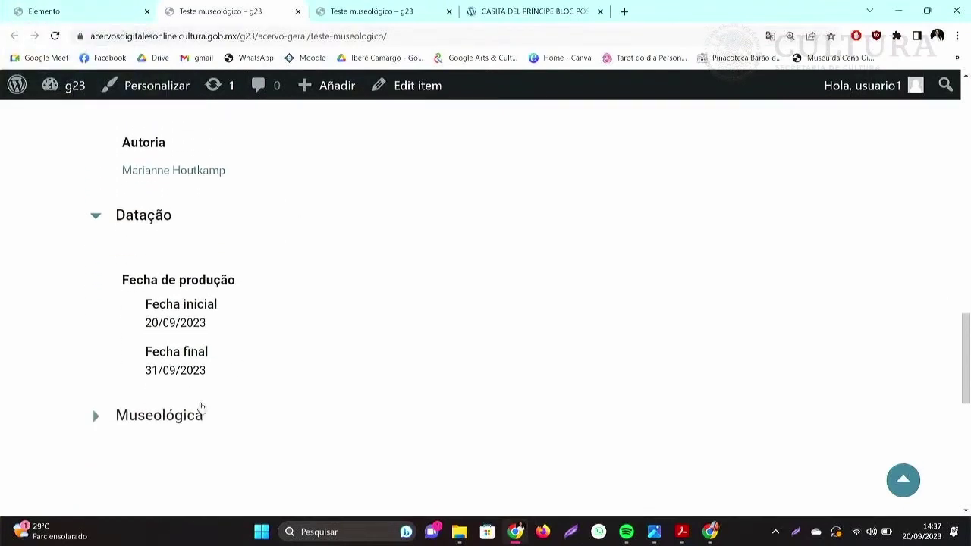
click(184, 417)
scroll(288, 351, down, 2)
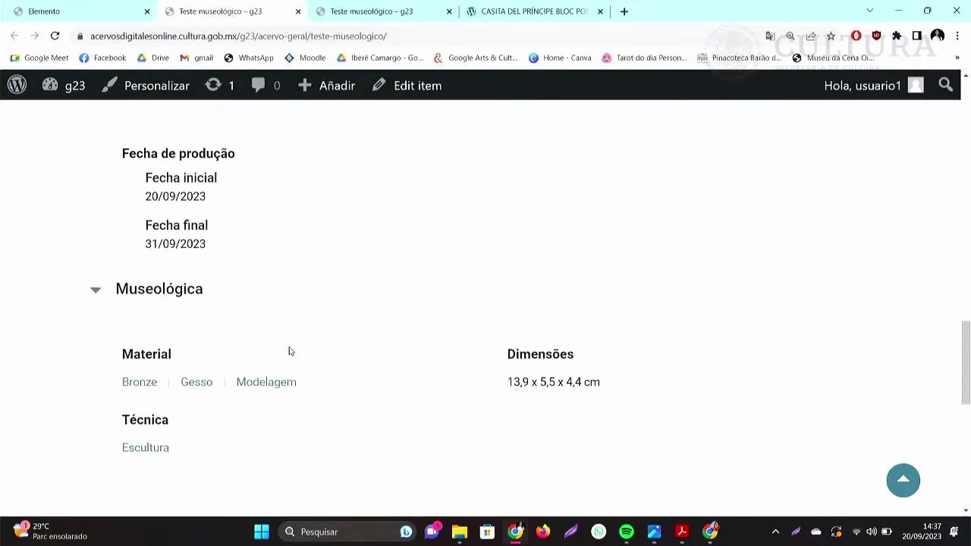
Return to the Acervo Geral collection's settings in the administration, set the Metadata sections layout to Tabs, and save.
click(89, 8)
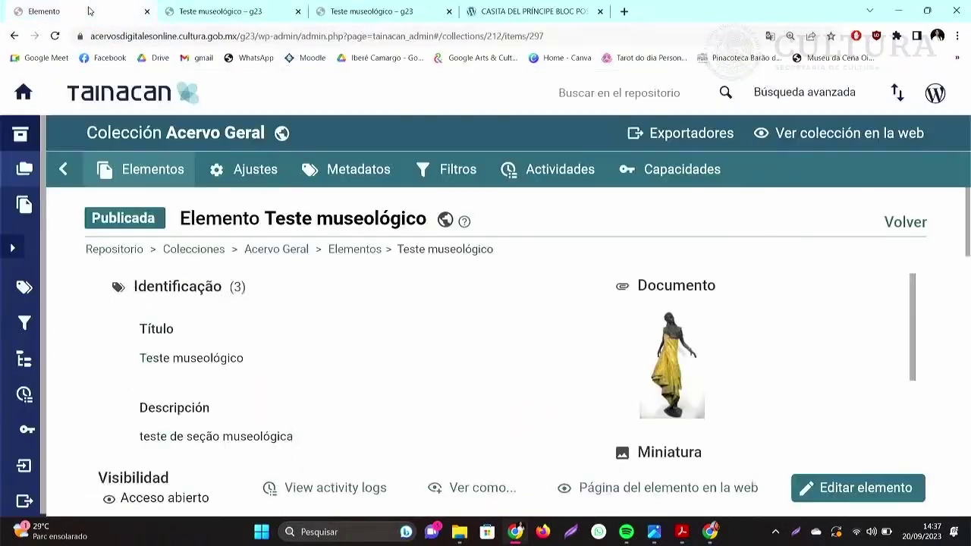
click(244, 173)
scroll(668, 339, down, 5)
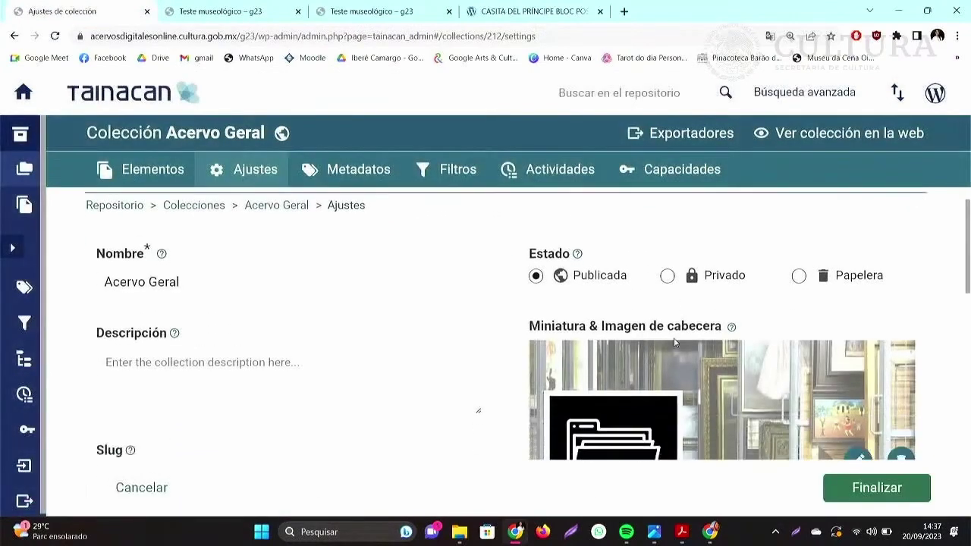
scroll(675, 344, down, 4)
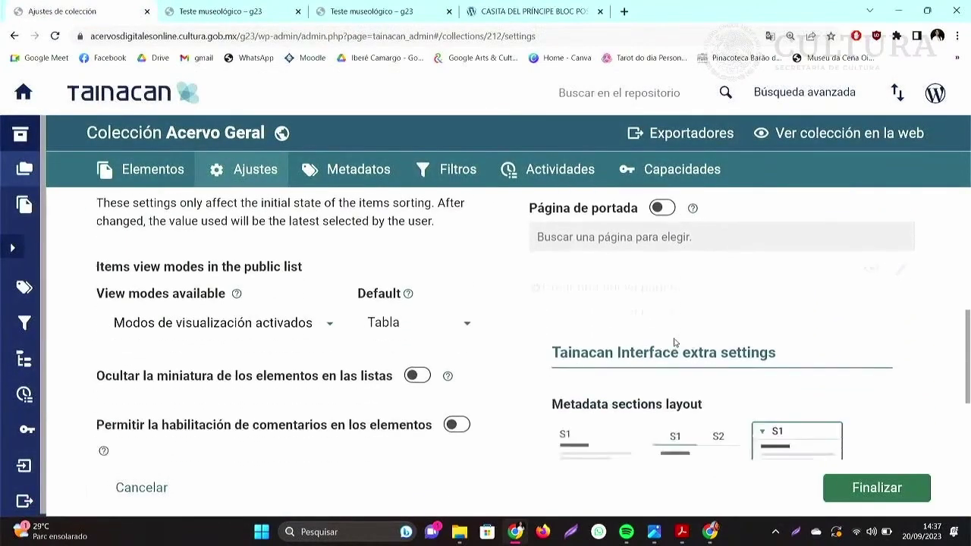
click(686, 325)
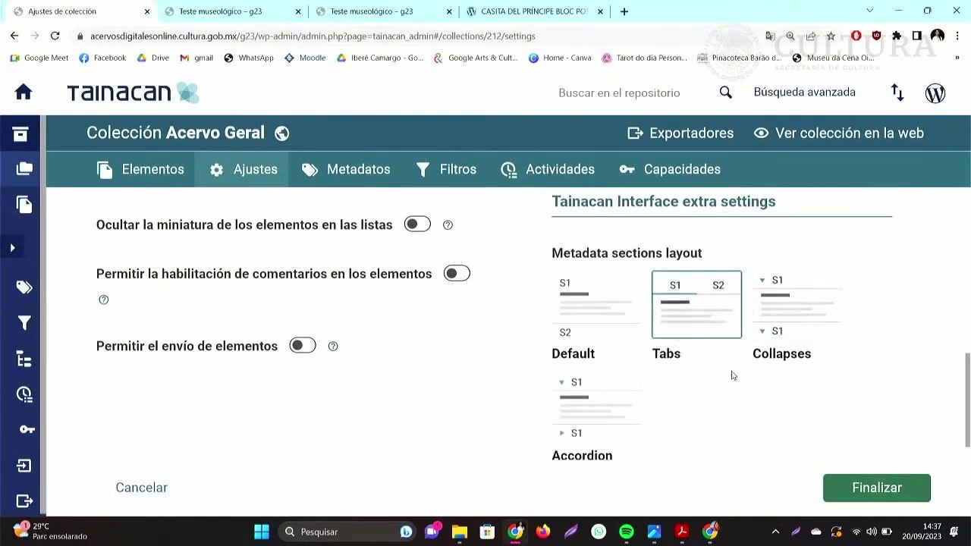
click(868, 495)
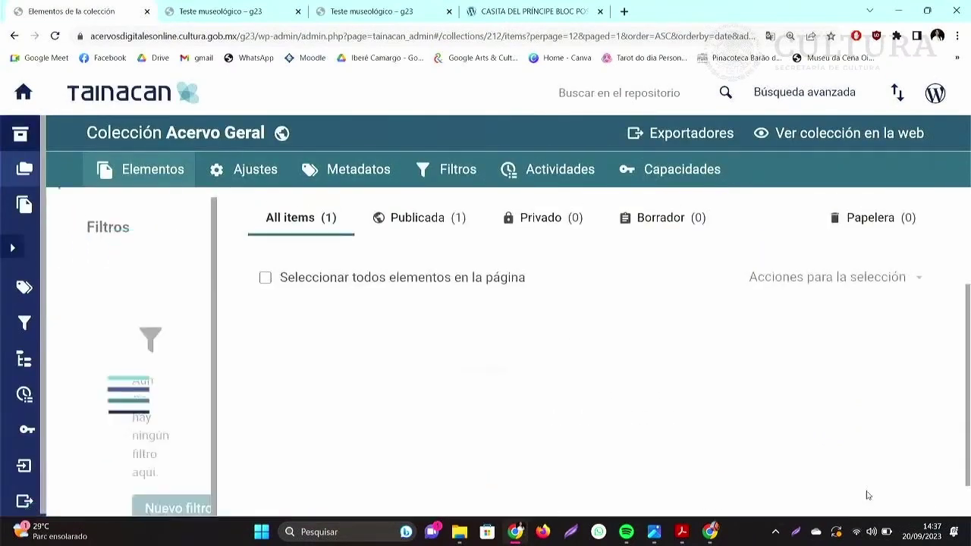
Open the Teste museológico item's public page again and go through its Identificação, Autoria e produção, Datação and Museológica sections in the tabbed layout.
click(627, 435)
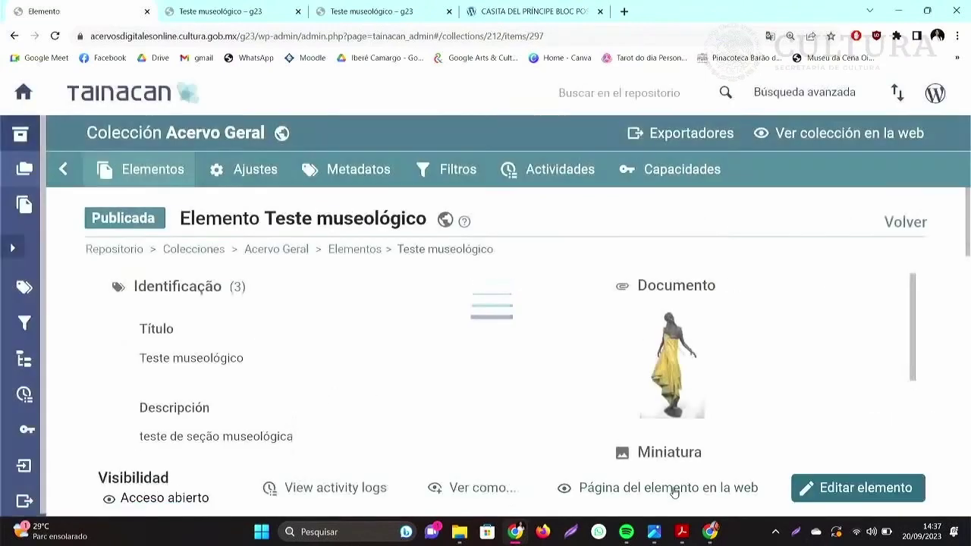
click(661, 493)
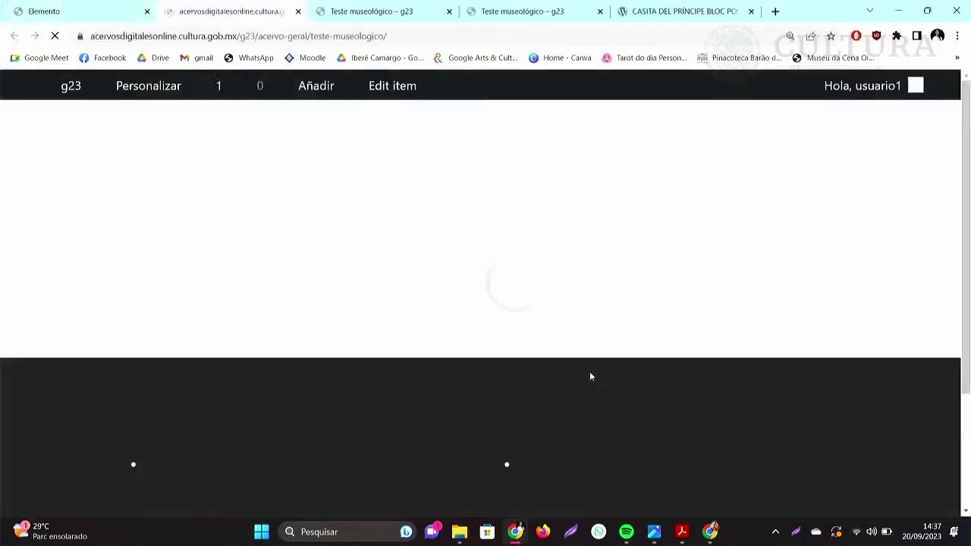
scroll(590, 372, down, 2)
scroll(590, 373, down, 3)
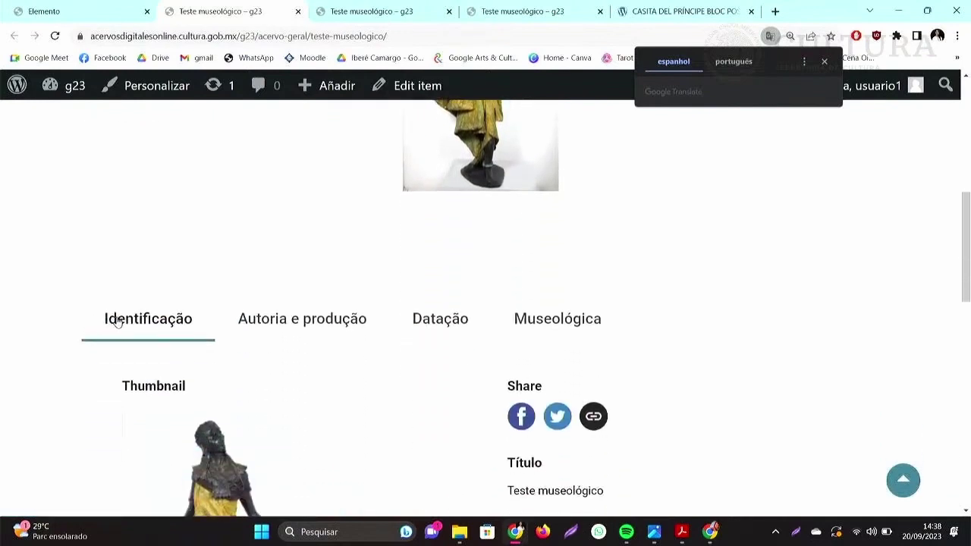
click(274, 322)
click(440, 321)
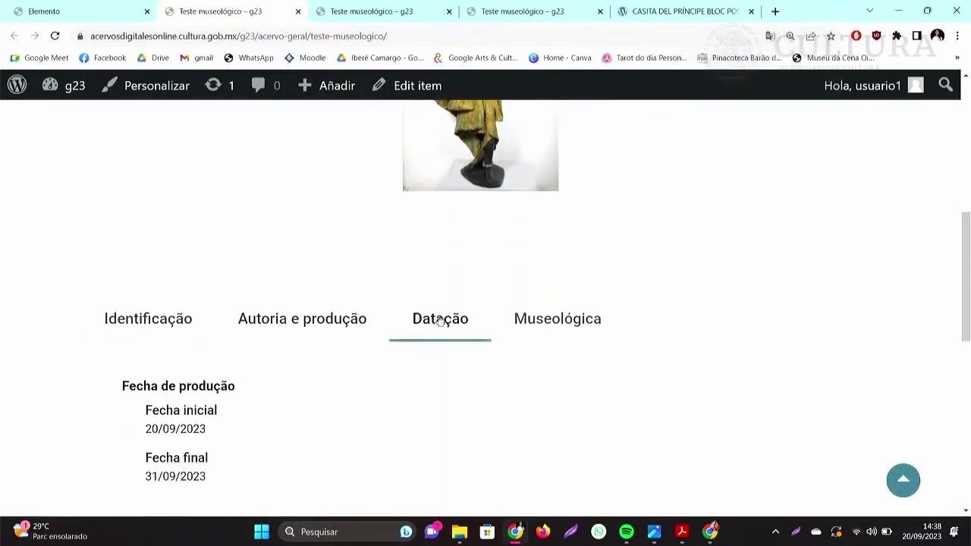
click(556, 321)
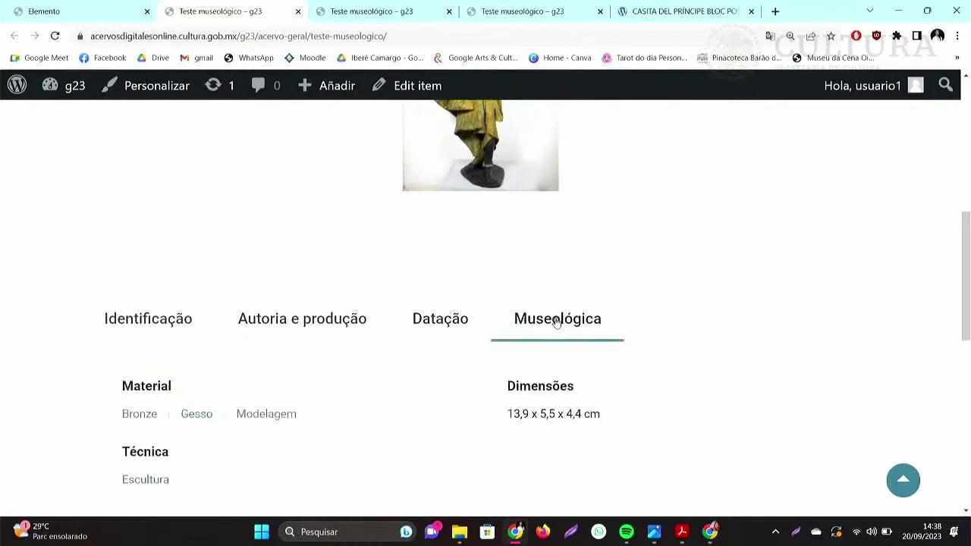
scroll(629, 322, down, 2)
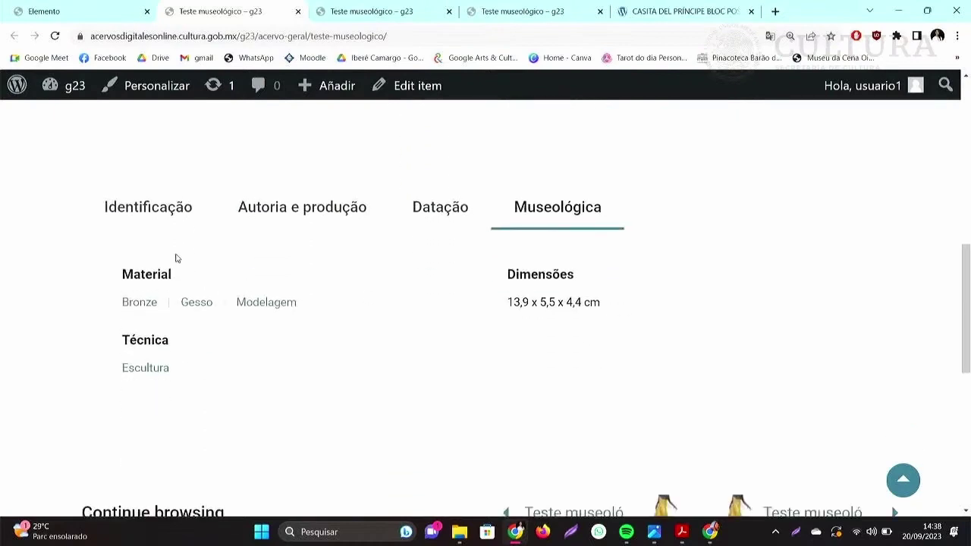
click(136, 209)
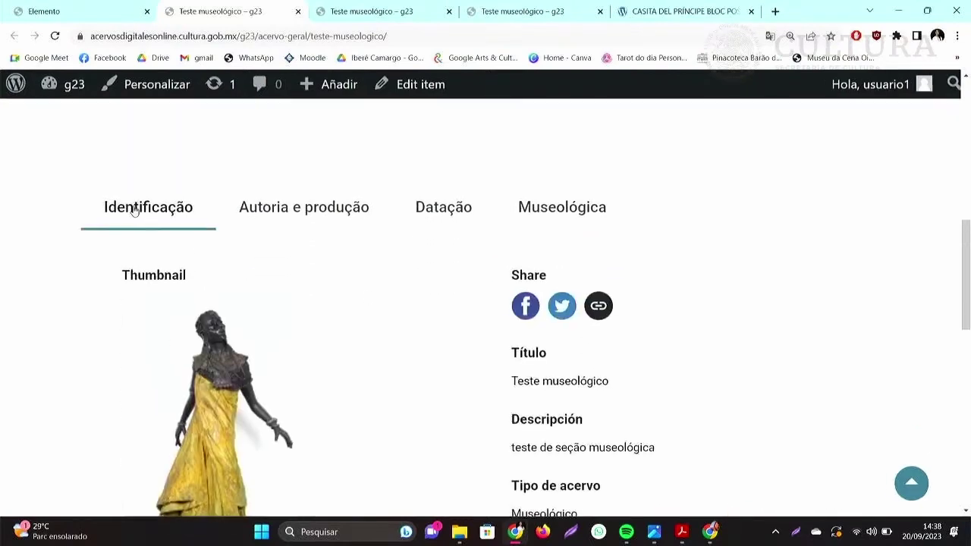
click(264, 209)
click(453, 209)
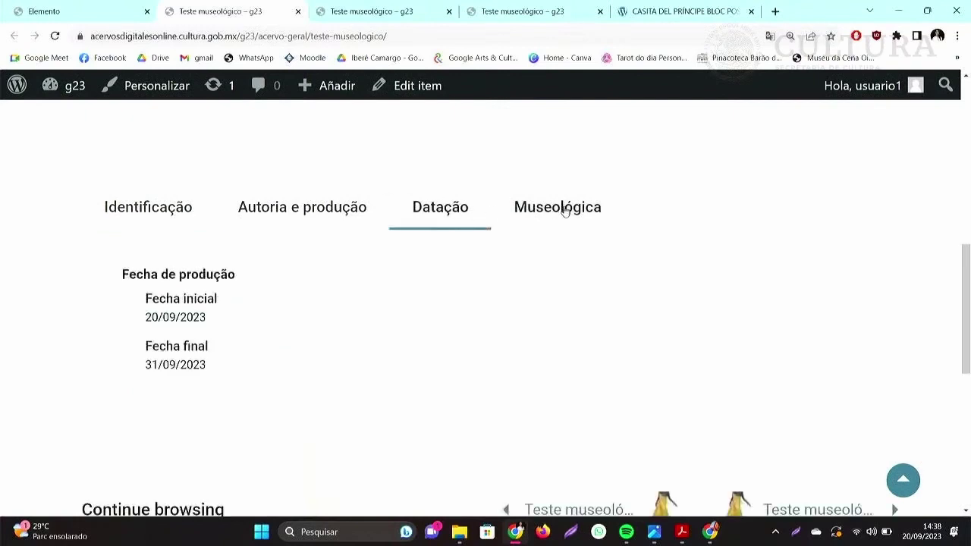
click(565, 212)
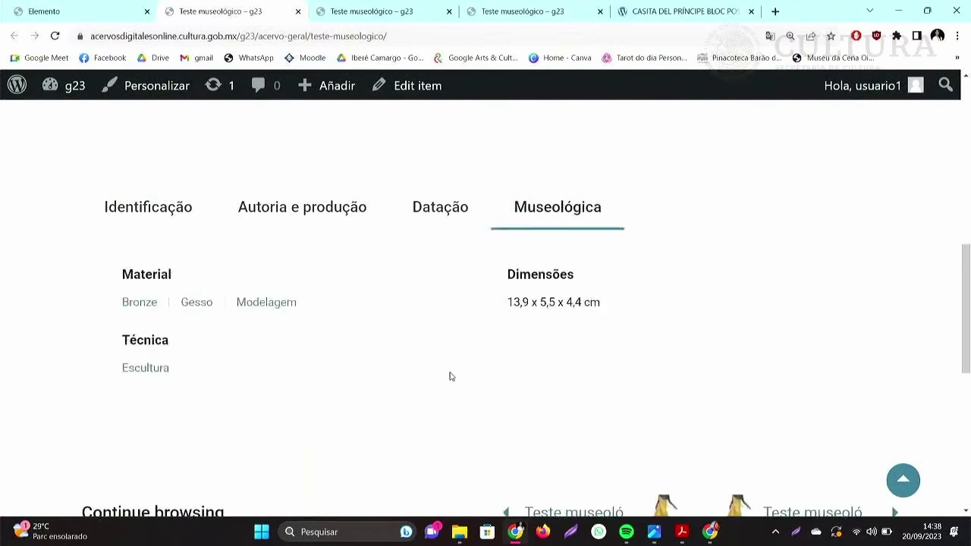
Leave the item's public page and return to the Teste museológico item in the Tainacan administration.
scroll(418, 311, up, 1)
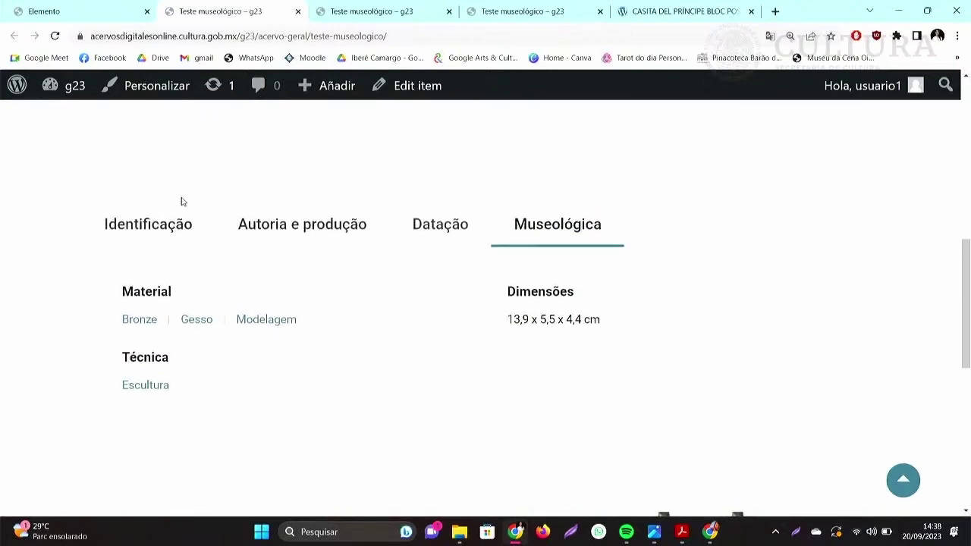
scroll(138, 177, up, 2)
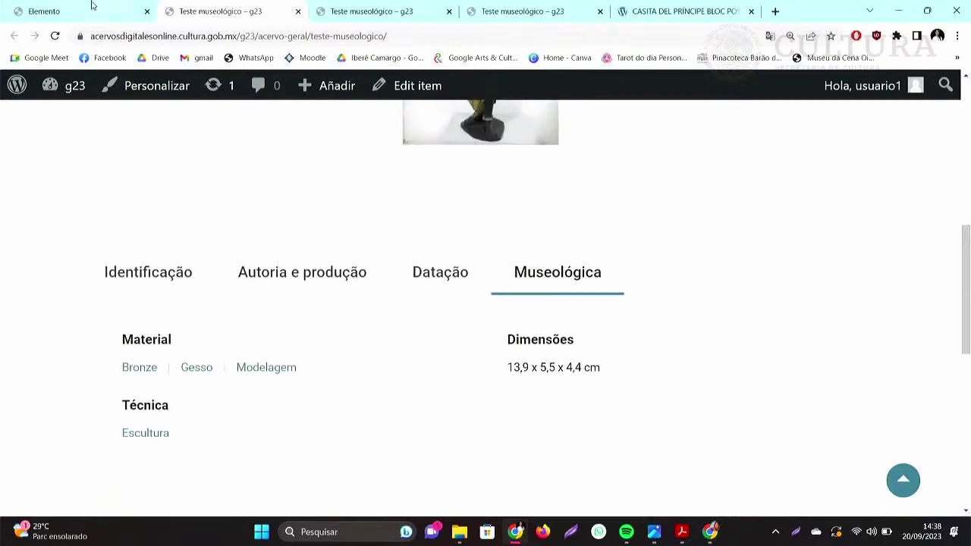
click(83, 9)
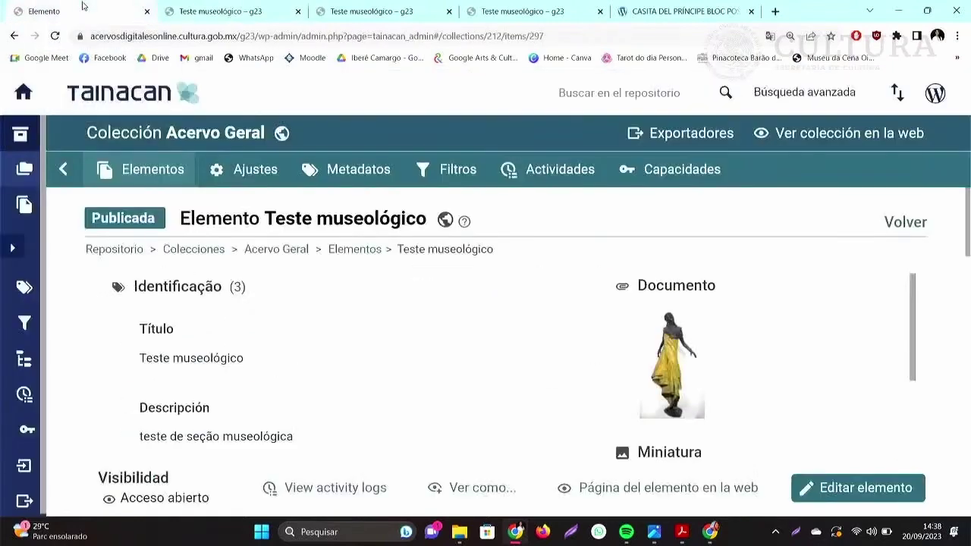
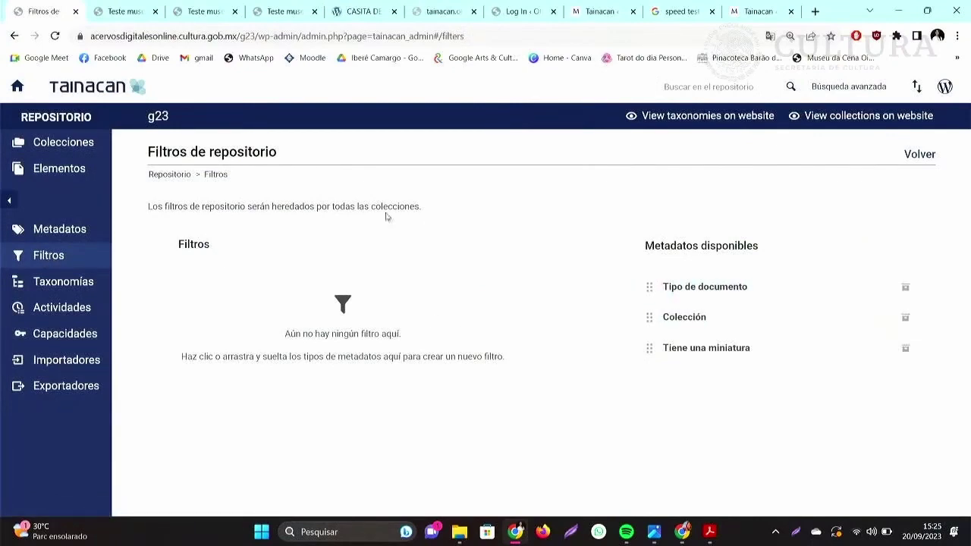
Open the Acervo Geral collection's filter settings and look through the metadata available for filters.
click(76, 150)
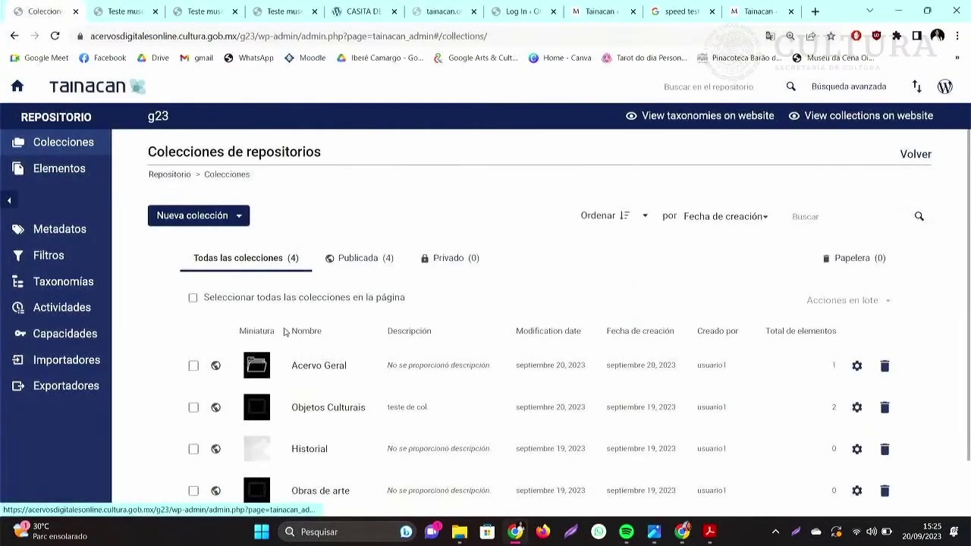
click(357, 372)
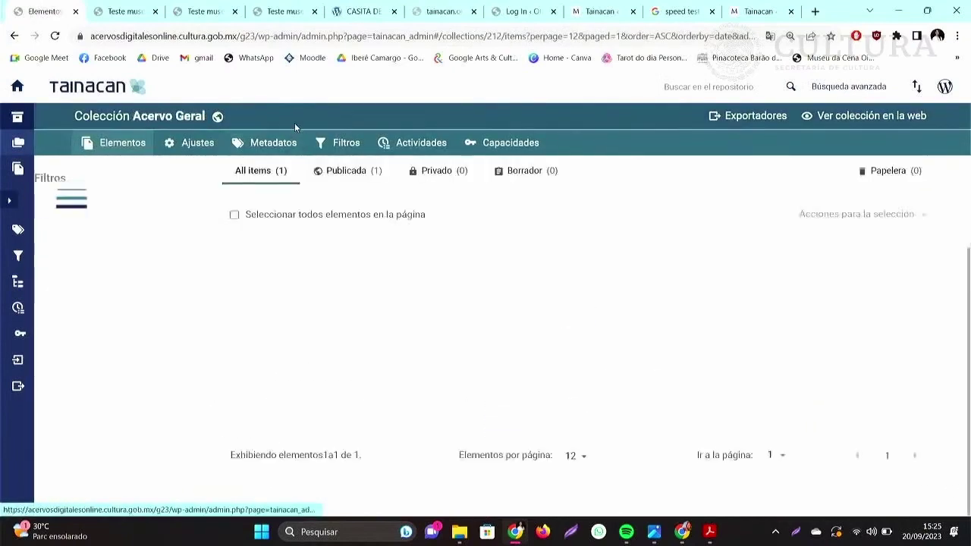
click(337, 146)
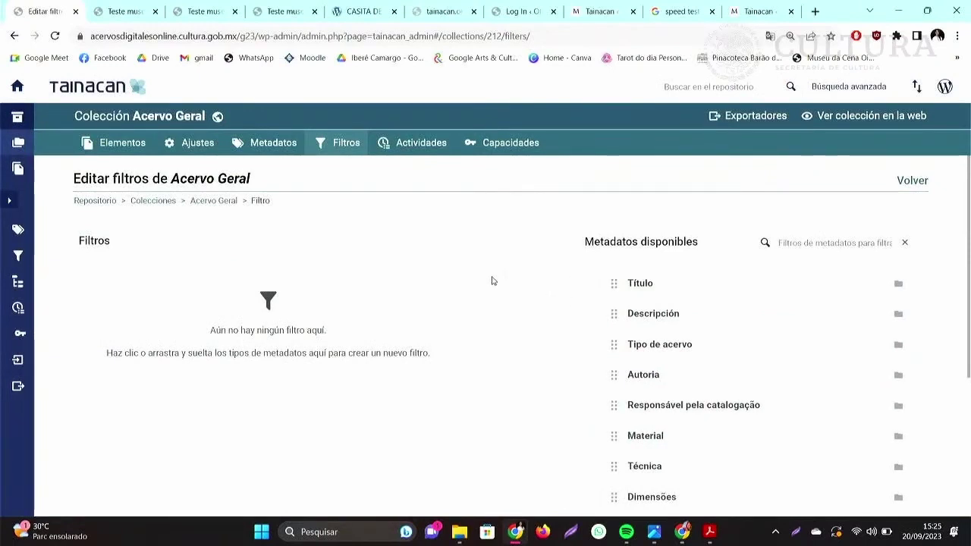
scroll(497, 282, down, 1)
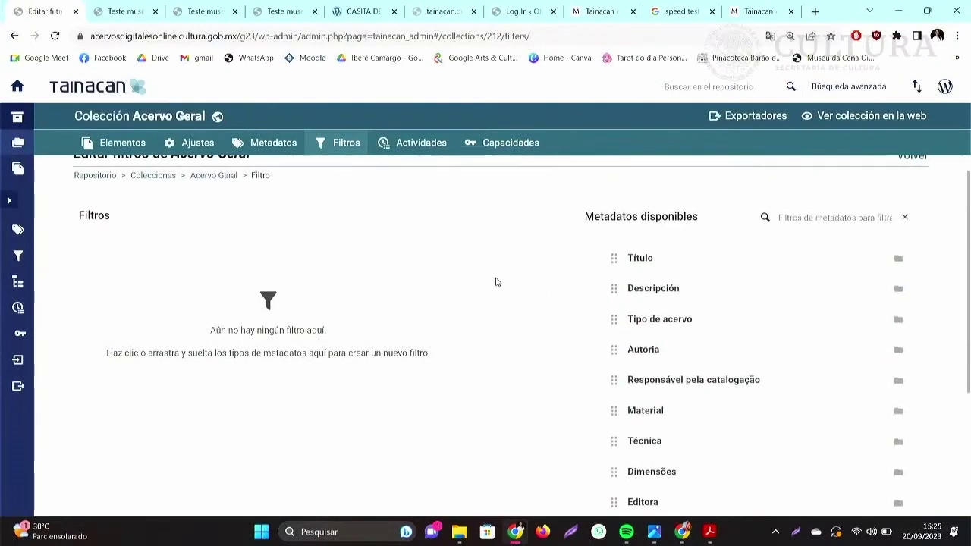
In the repository-level filters, add Tipo de documento as a Lista de casillas de verificación filter and save it as Público.
click(14, 259)
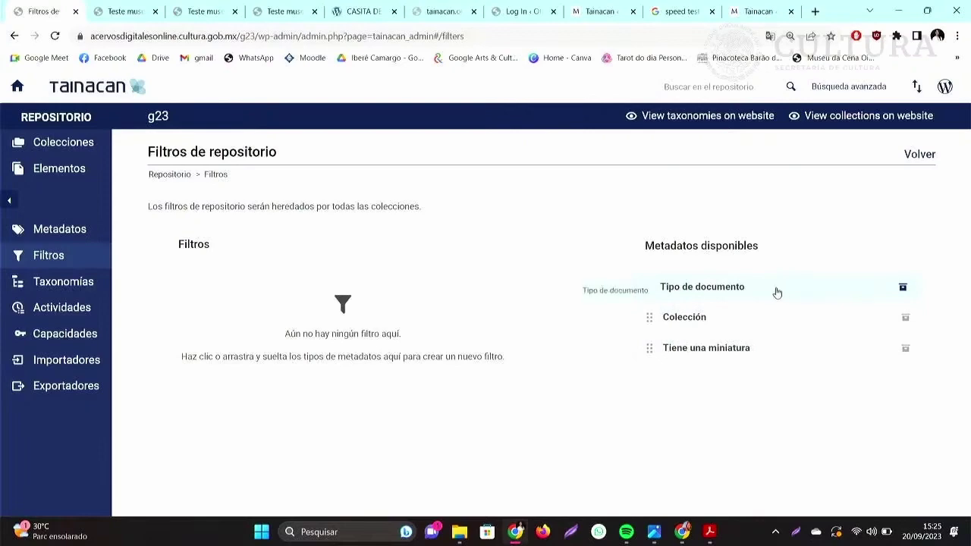
drag(776, 293, 441, 298)
mouse_move(461, 310)
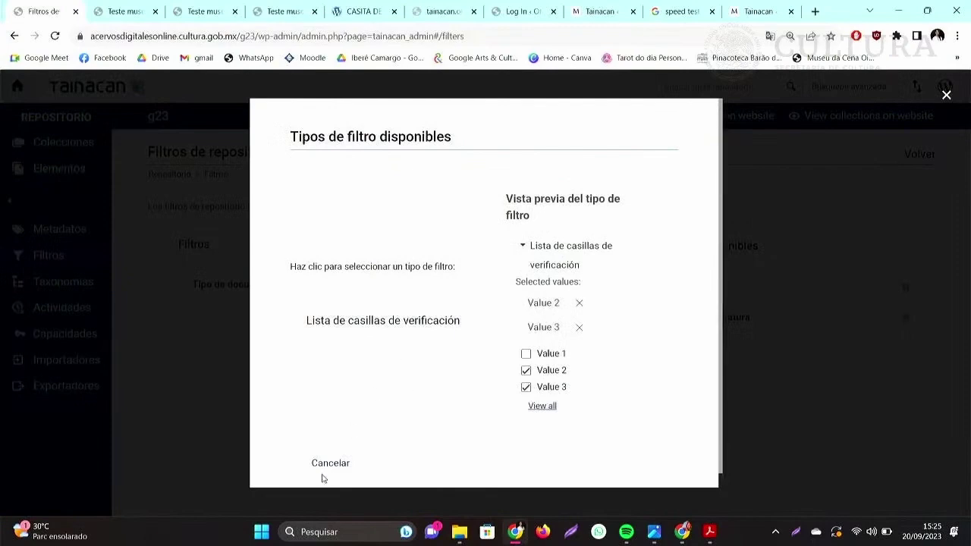
click(379, 326)
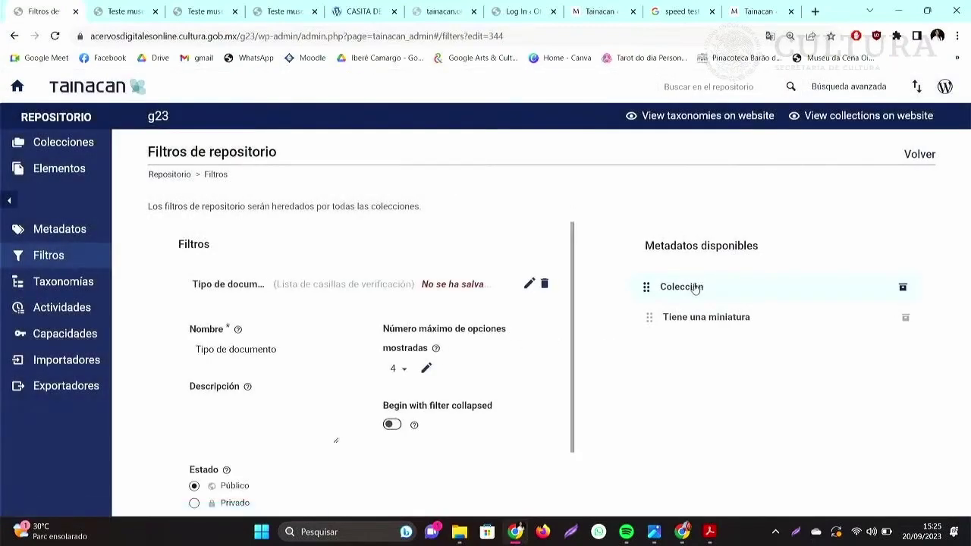
scroll(509, 379, down, 2)
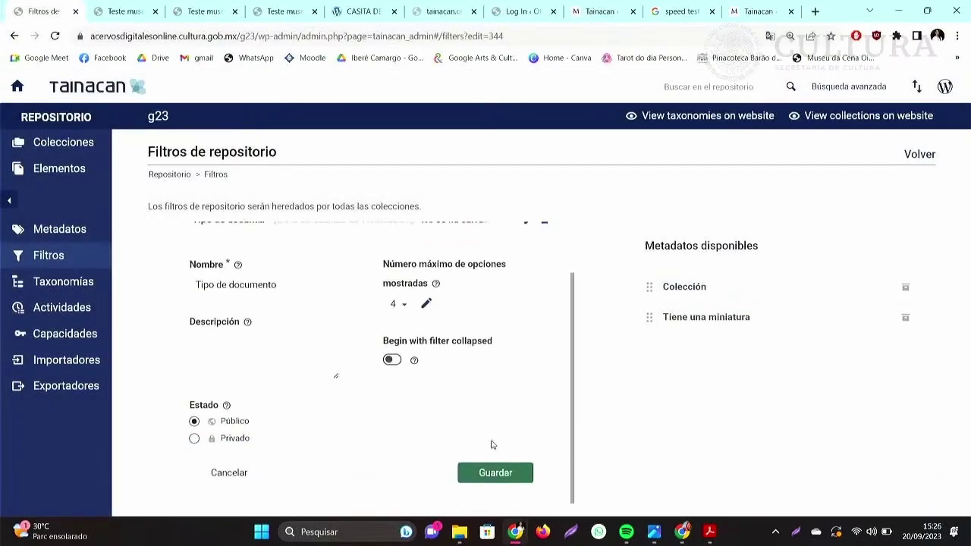
click(497, 471)
Add Colección as a repository filter of type Lista de casillas de verificación and save it as Público.
drag(657, 286, 371, 326)
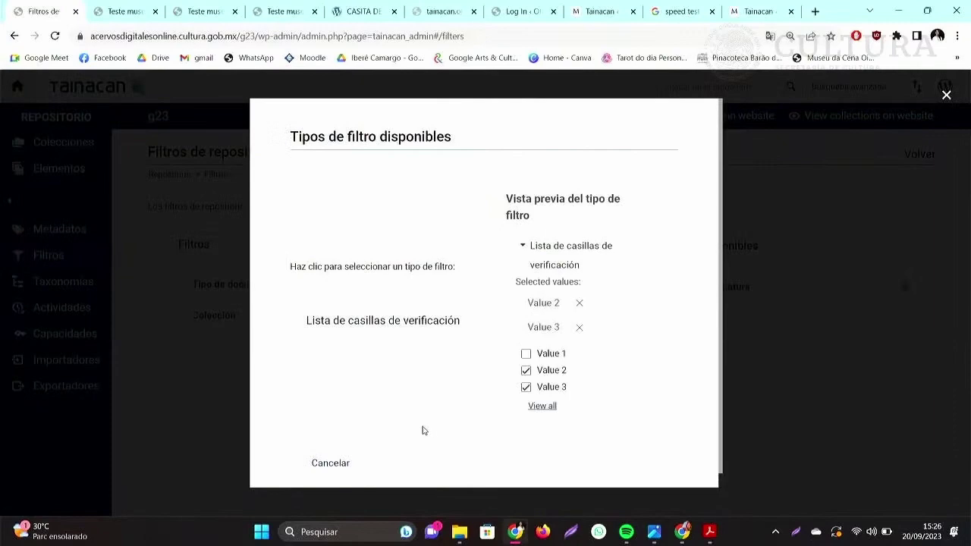
click(409, 328)
scroll(501, 373, down, 1)
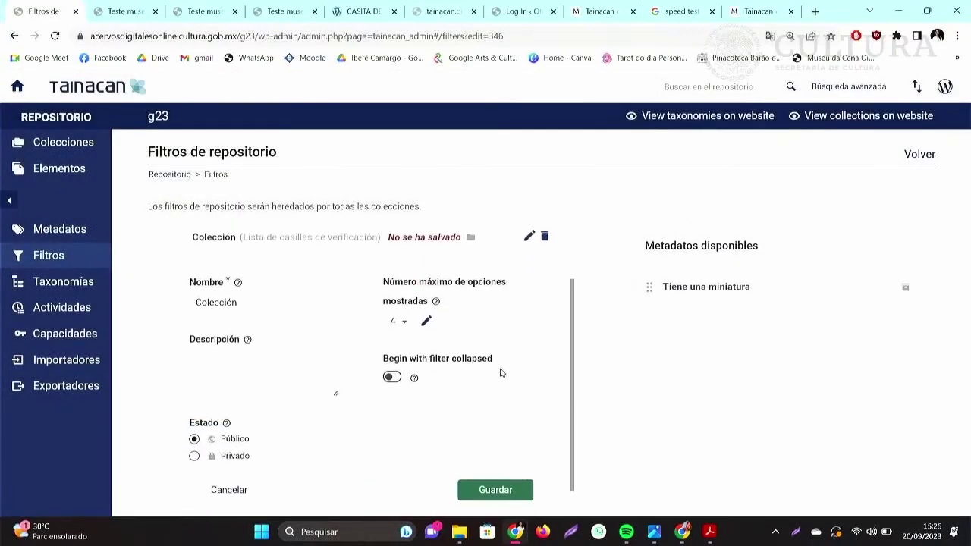
scroll(501, 373, down, 1)
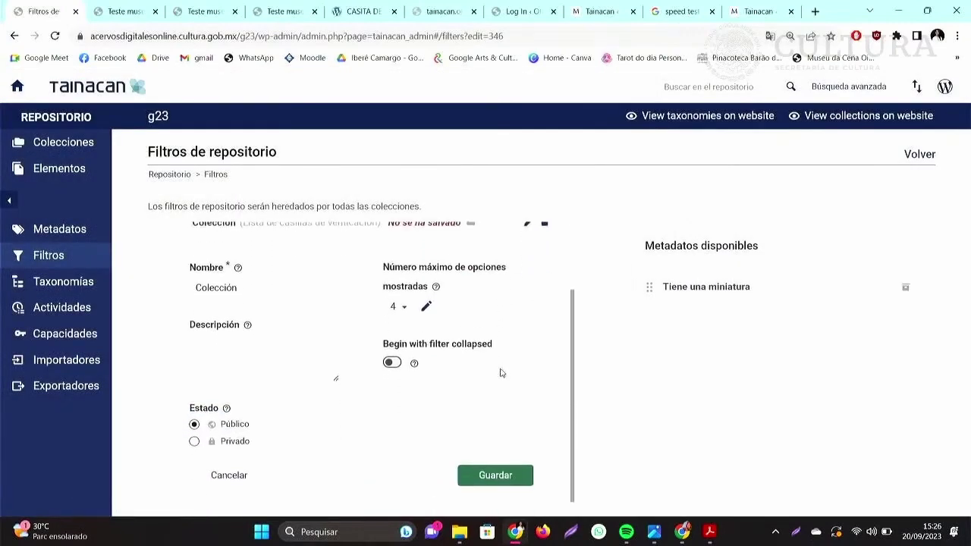
click(495, 464)
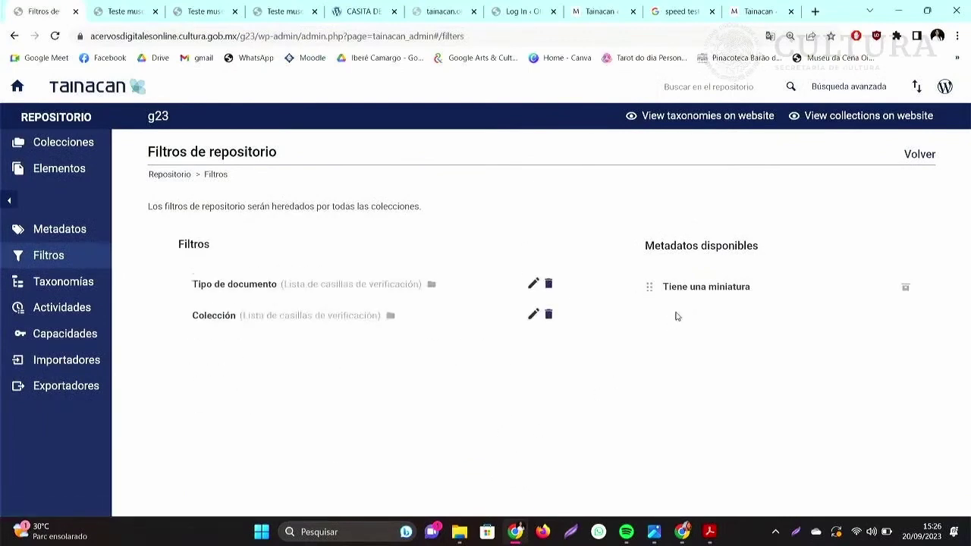
Add Tiene una miniatura as a repository filter of type Lista de casillas de verificación and save it as Público.
drag(683, 294, 397, 366)
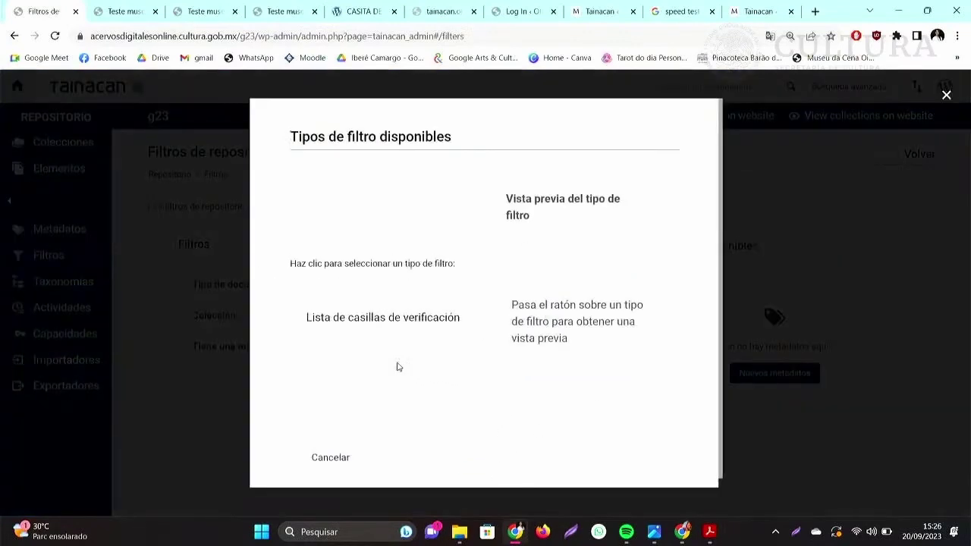
click(391, 323)
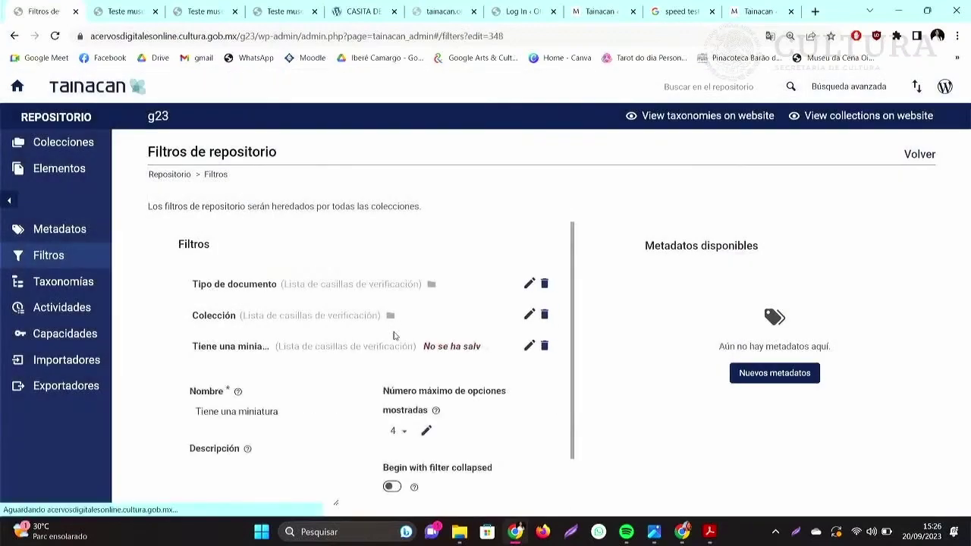
scroll(462, 440, down, 3)
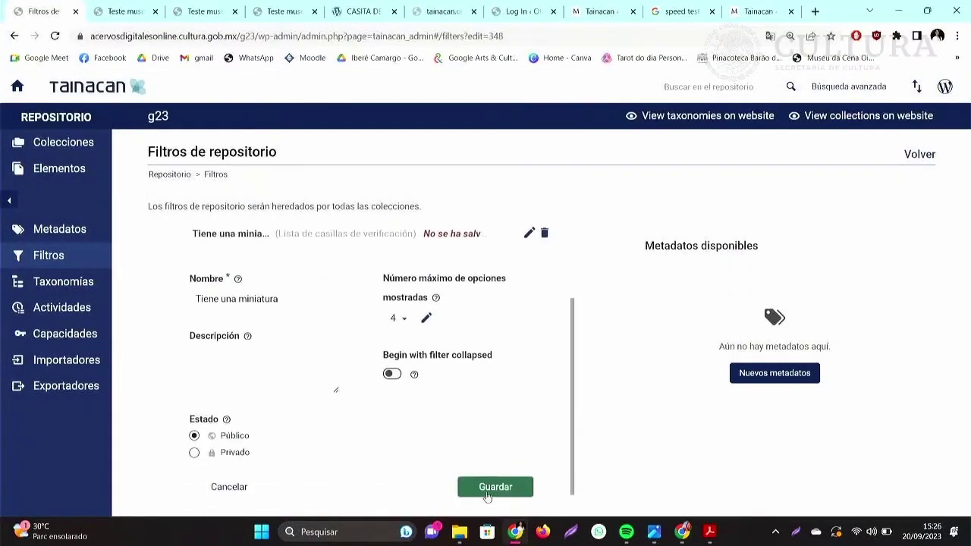
click(489, 487)
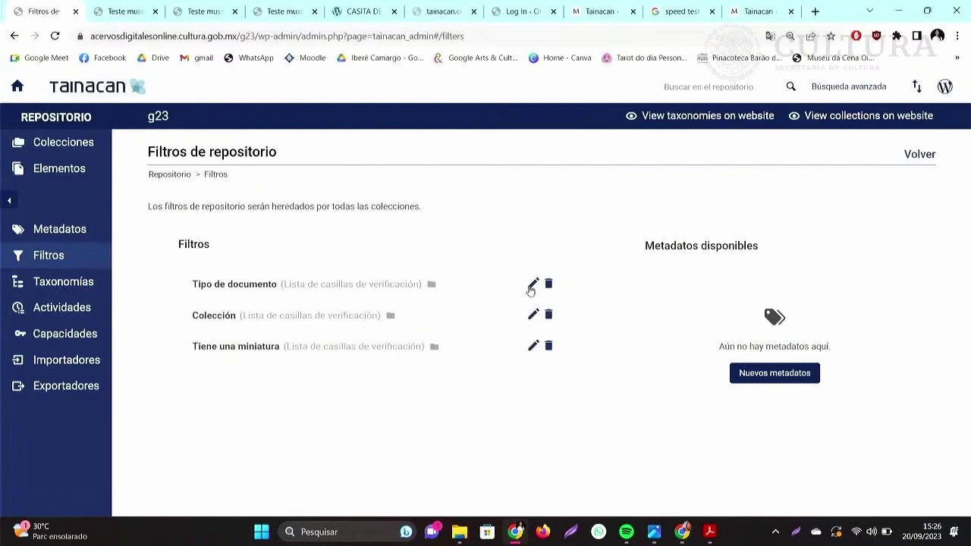
Open the Tipo de documento repository filter for editing, review its name, option limit and status settings, and save it.
click(531, 286)
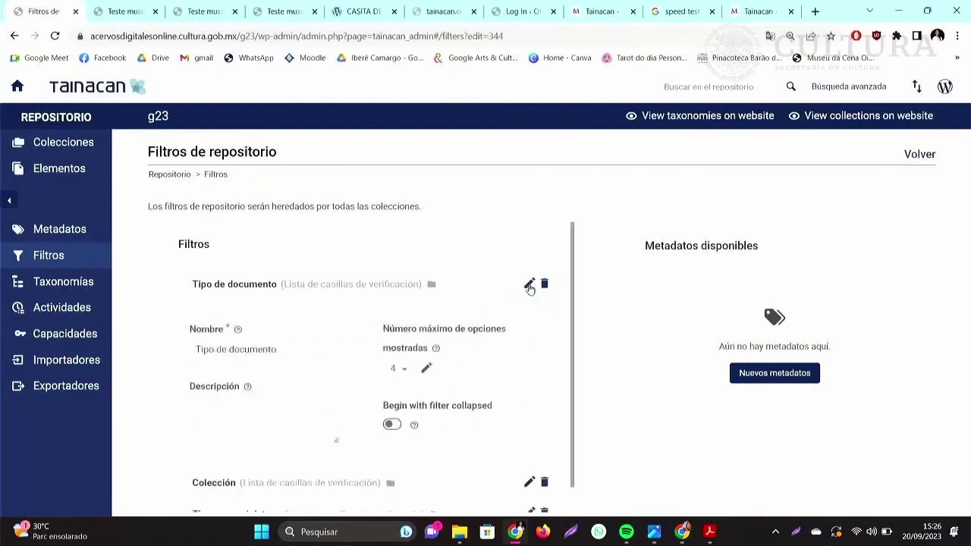
scroll(523, 341, down, 1)
scroll(525, 343, down, 1)
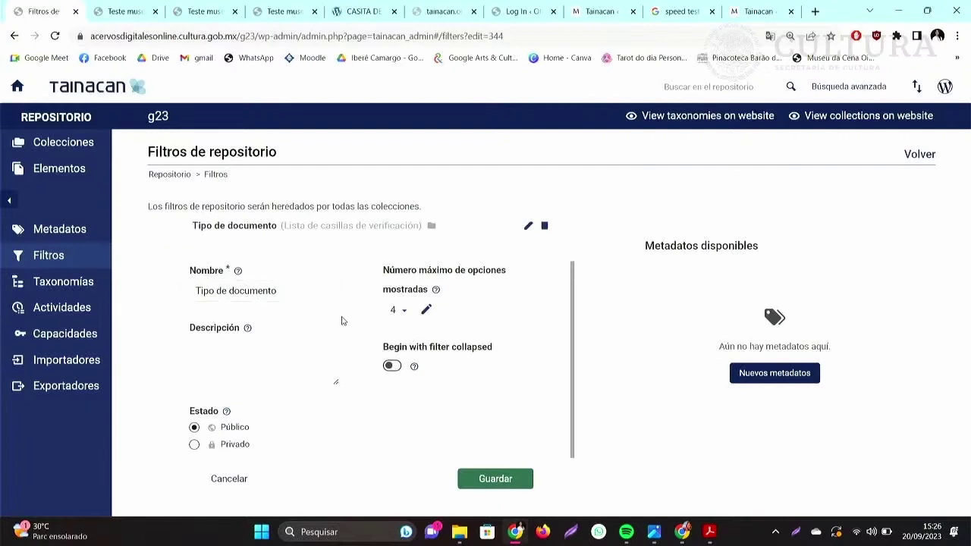
scroll(341, 321, down, 1)
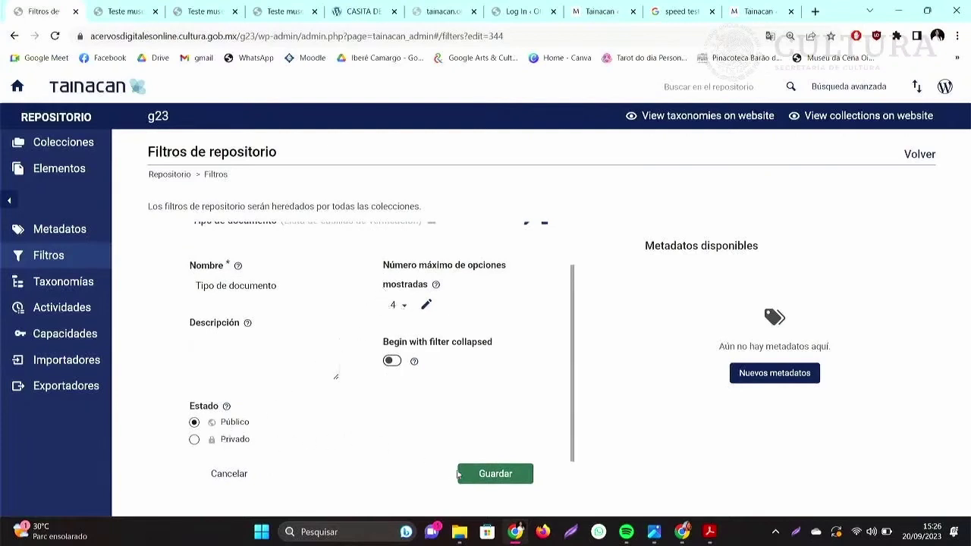
click(497, 476)
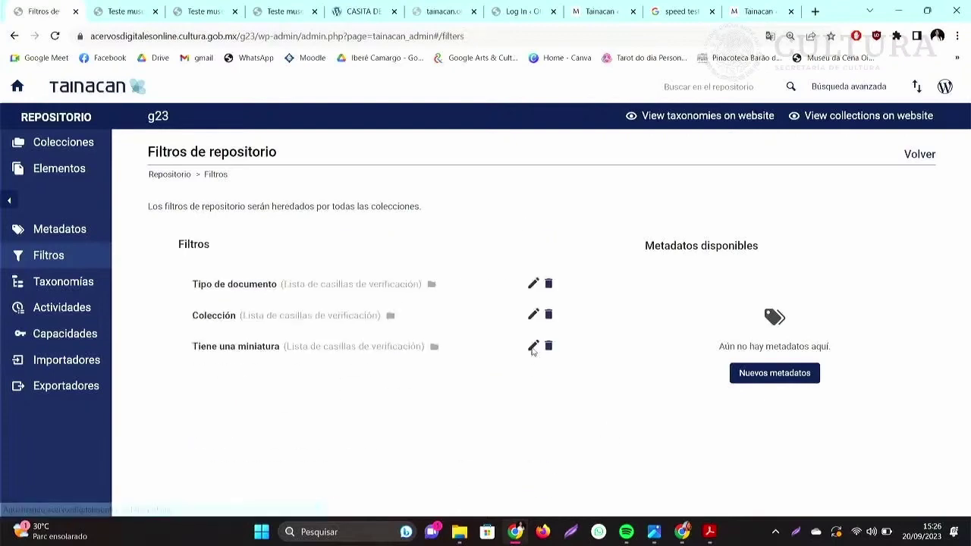
Open the Objetos Culturais collection's items and check the repository filters inherited there.
click(63, 145)
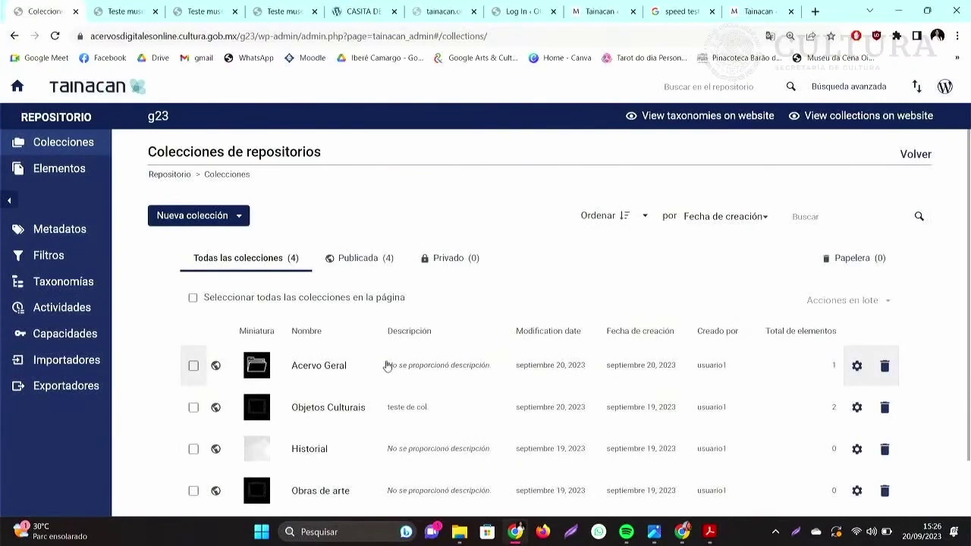
scroll(393, 355, down, 1)
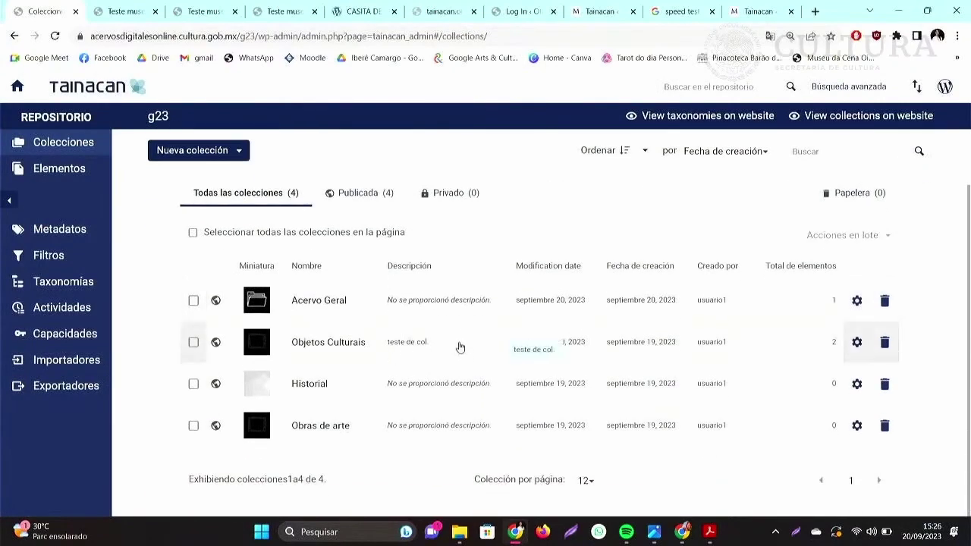
click(460, 347)
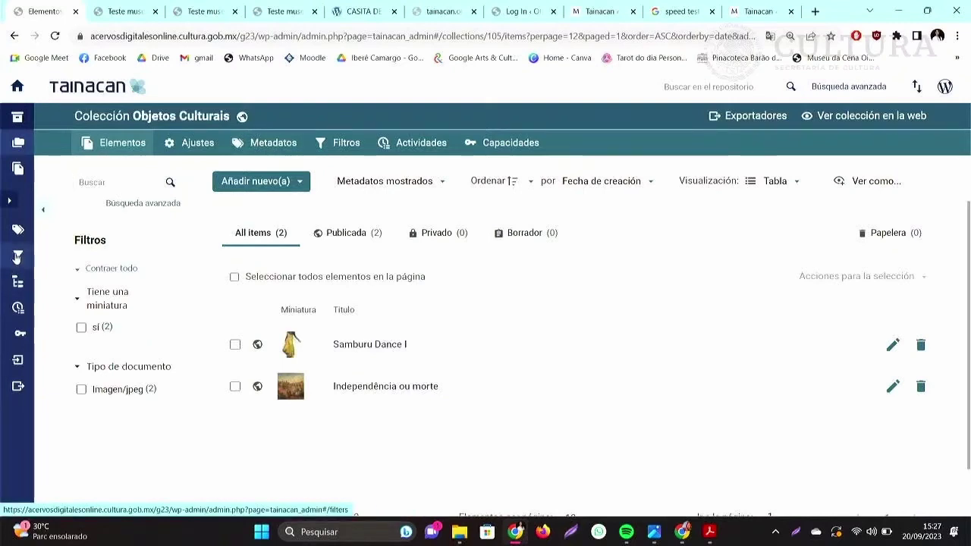
Set the Tiene una miniatura repository filter's status to Privado and save it.
click(16, 258)
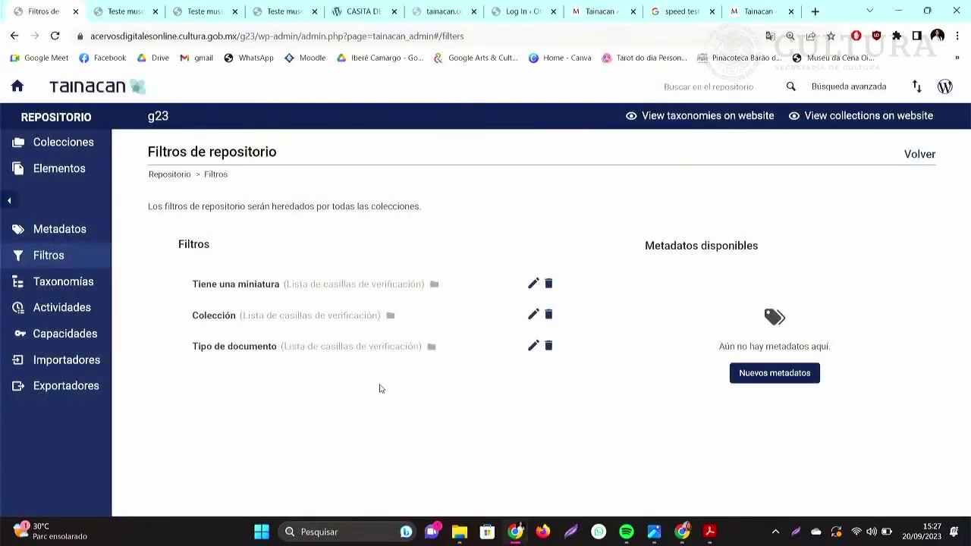
click(533, 284)
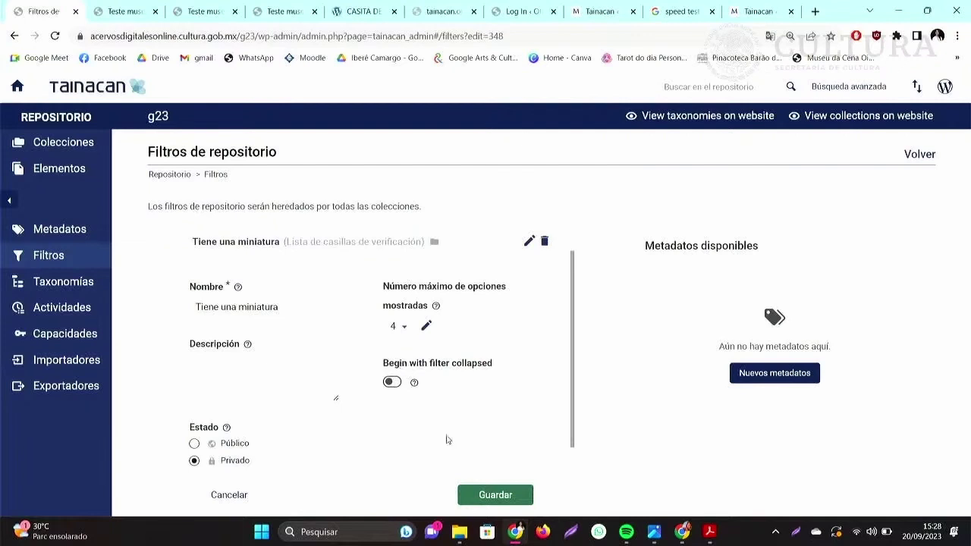
click(499, 496)
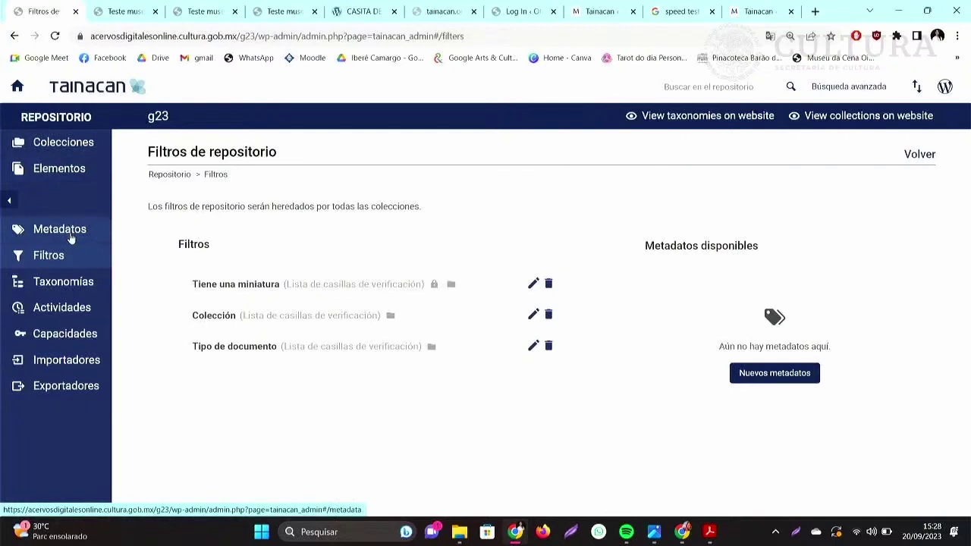
Open the Acervo Geral collection's items and check which filters accompany the item list.
click(63, 154)
scroll(374, 390, down, 1)
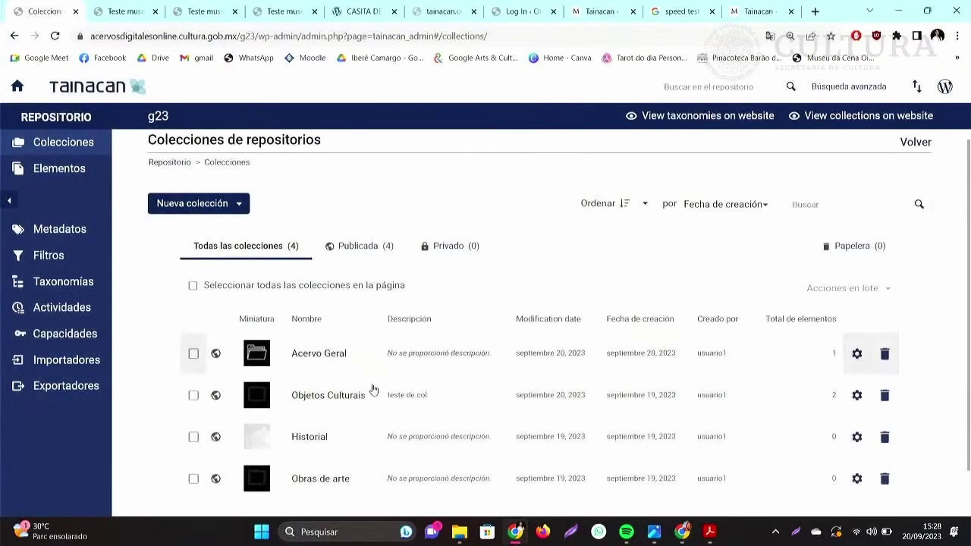
scroll(373, 390, down, 1)
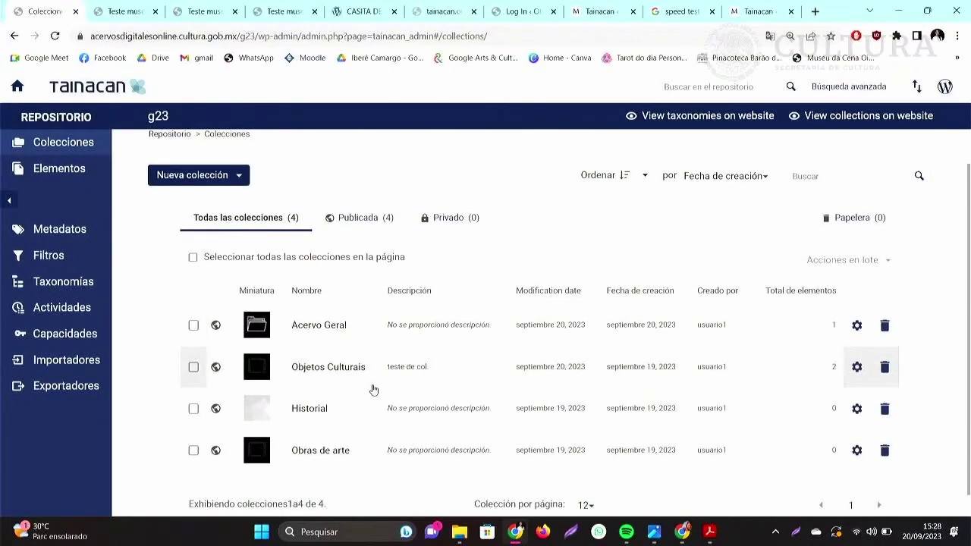
click(347, 325)
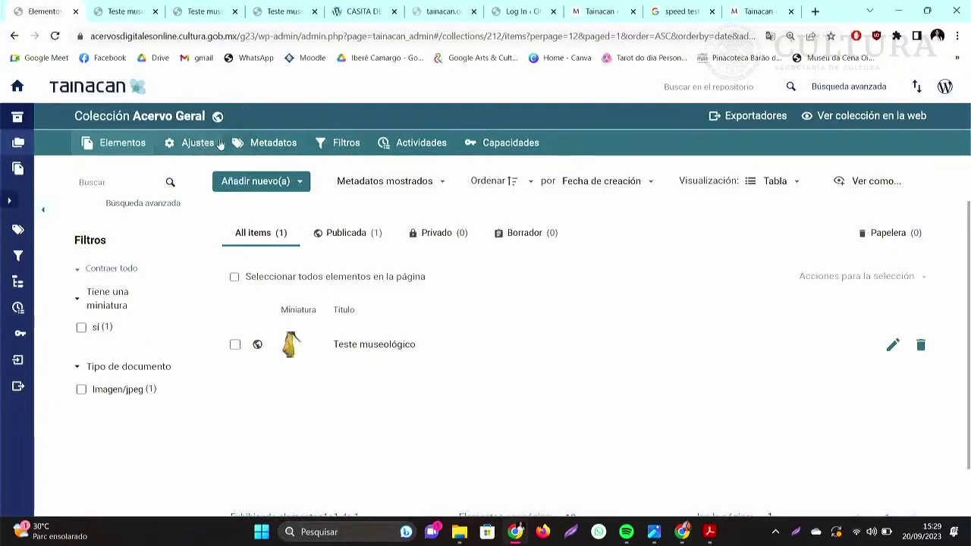
Add a filter for the Título metadata to the Acervo Geral collection, using the Entrada de etiqueta type, and save it.
click(346, 144)
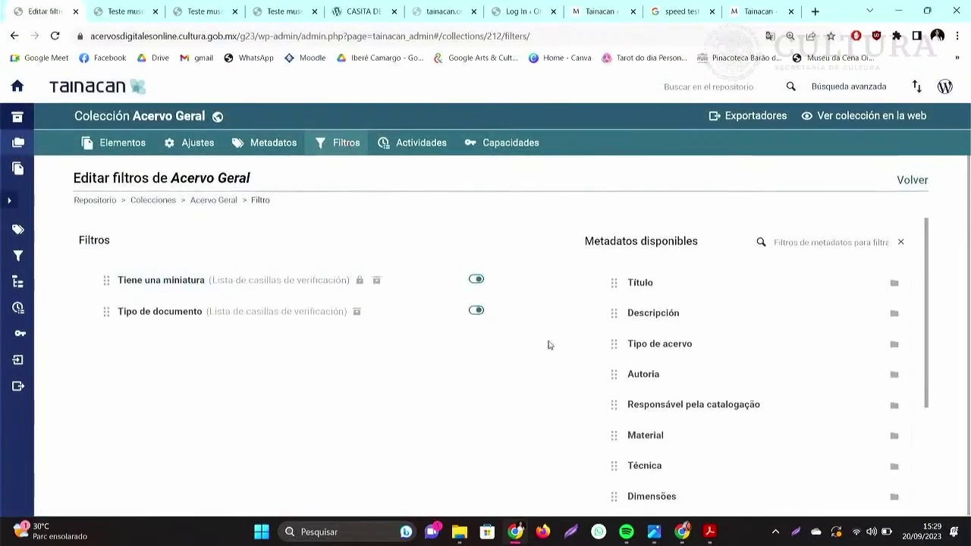
drag(657, 284, 409, 354)
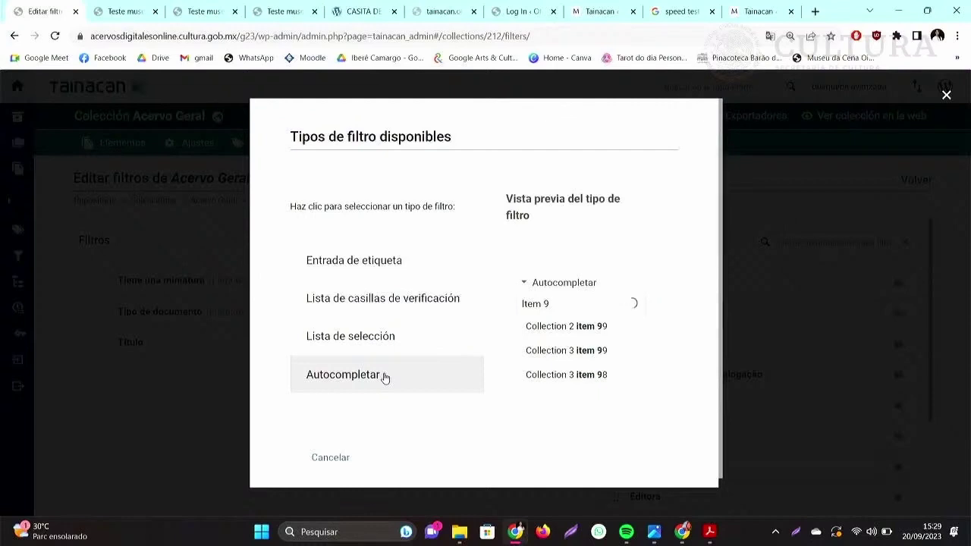
click(389, 265)
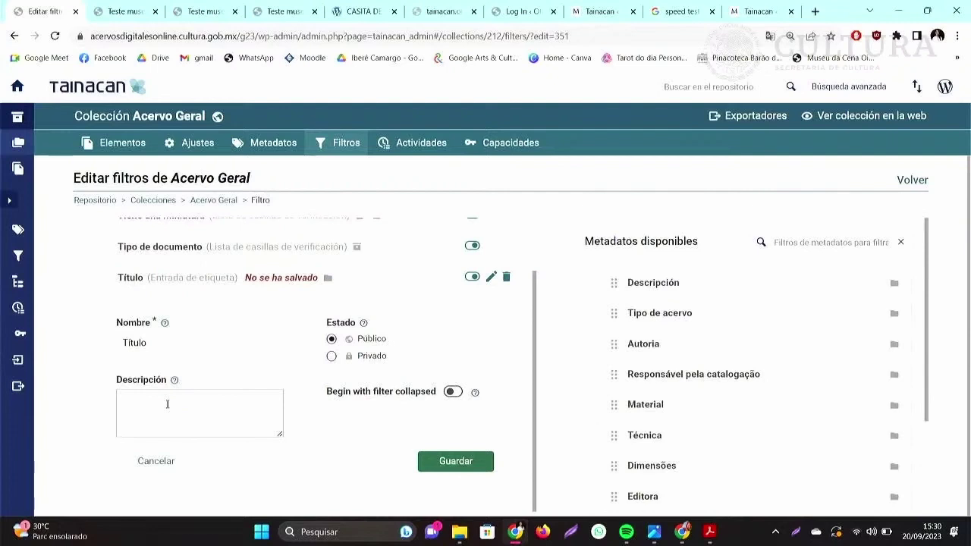
click(483, 464)
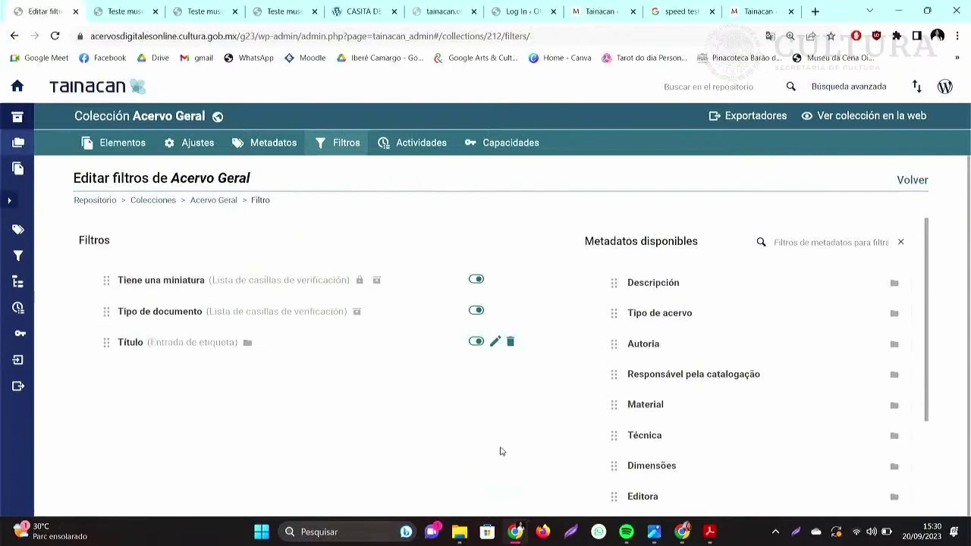
Add an Autoria metadata filter of type Lista de casillas de verificación de la taxonomía to Acervo Geral and name it Autor.
drag(666, 346, 427, 388)
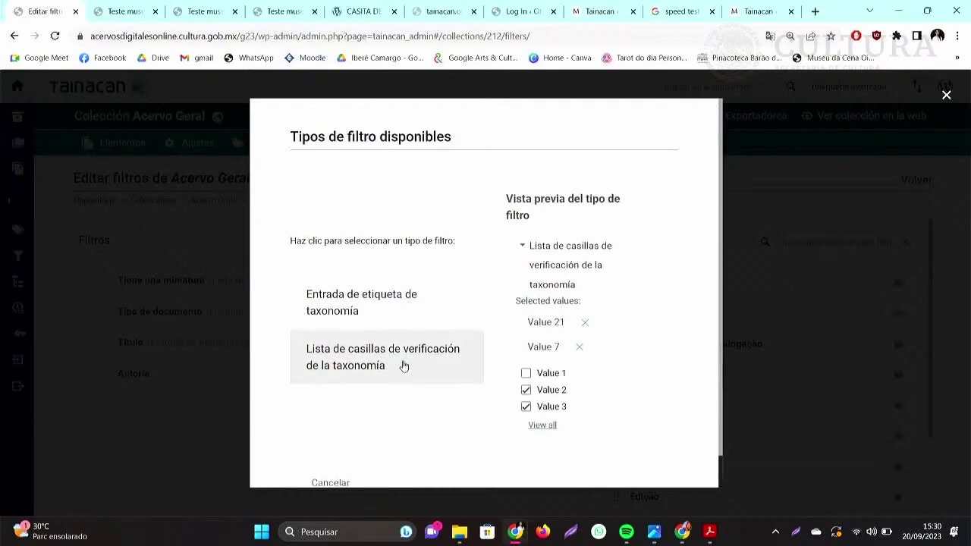
click(404, 367)
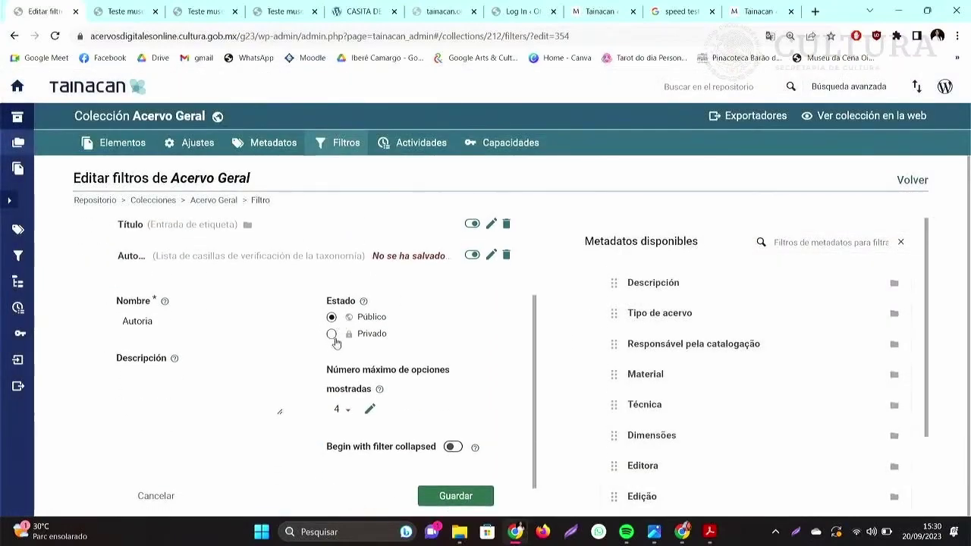
double_click(197, 316)
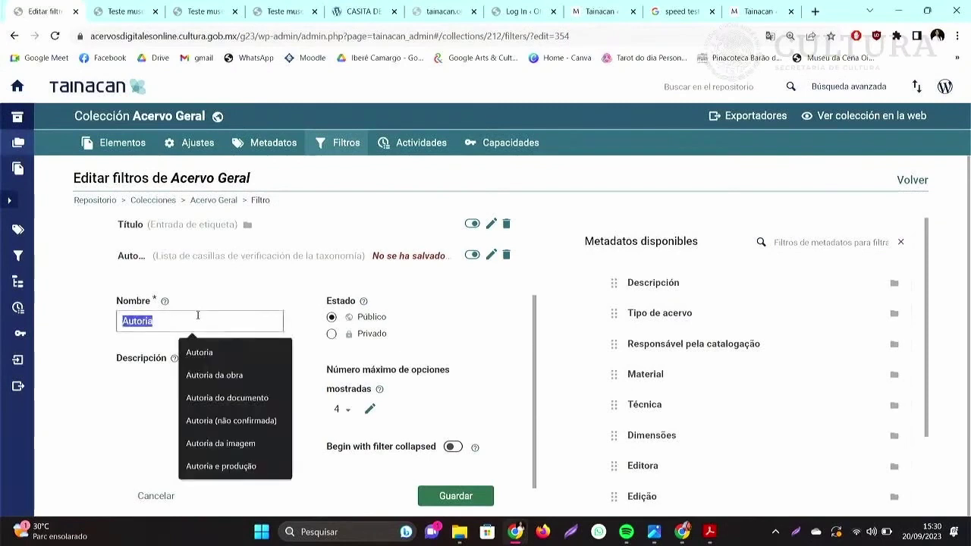
text(Aut)
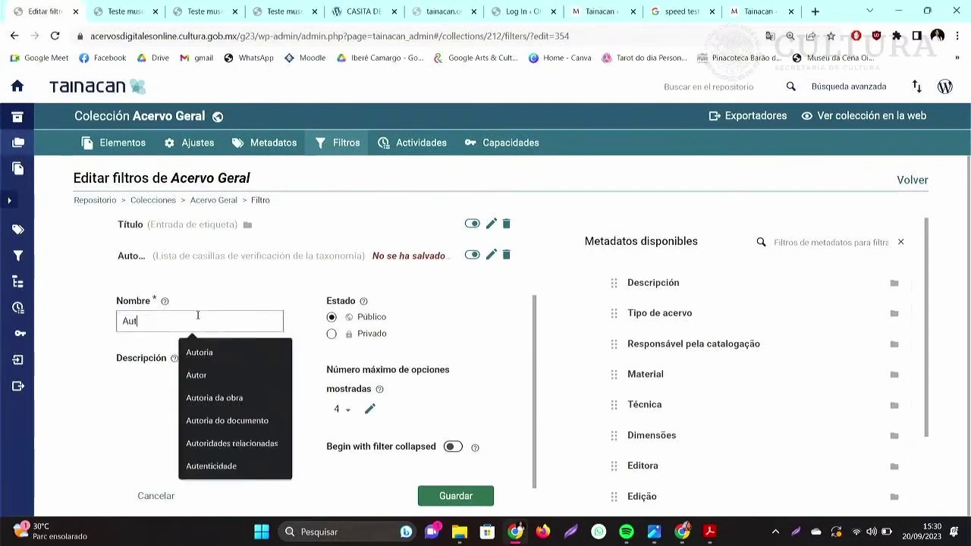
text(oria)
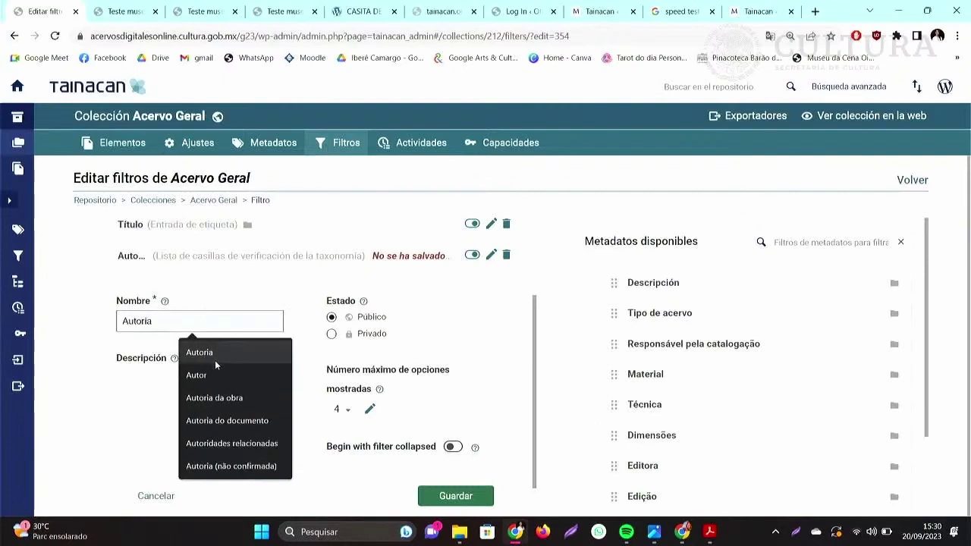
click(216, 373)
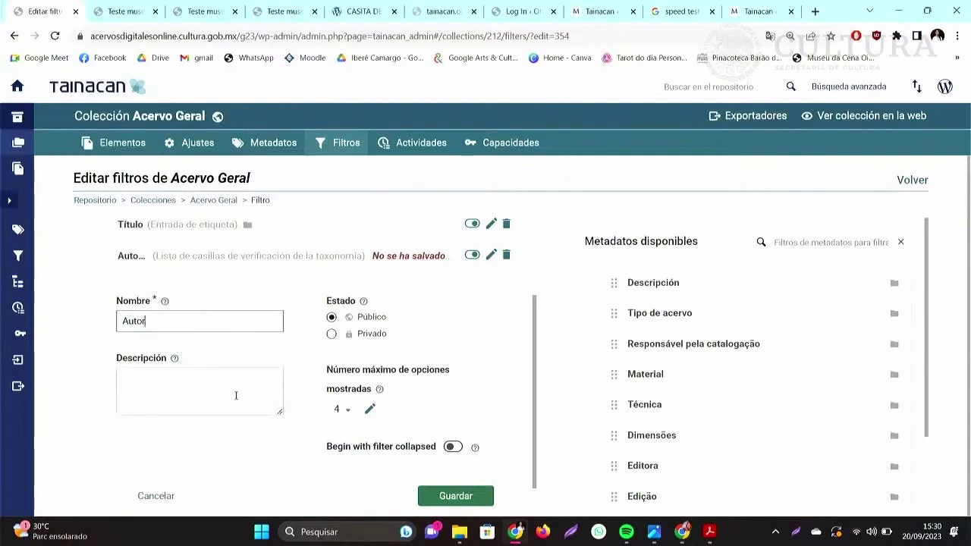
Set the Autor filter's maximum number of displayed options to 4 and save the filter.
click(349, 415)
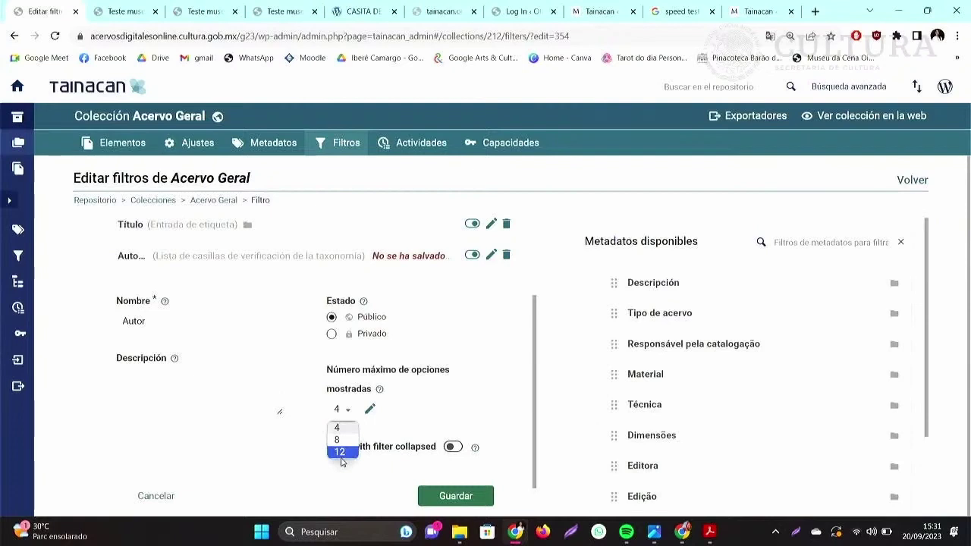
click(339, 429)
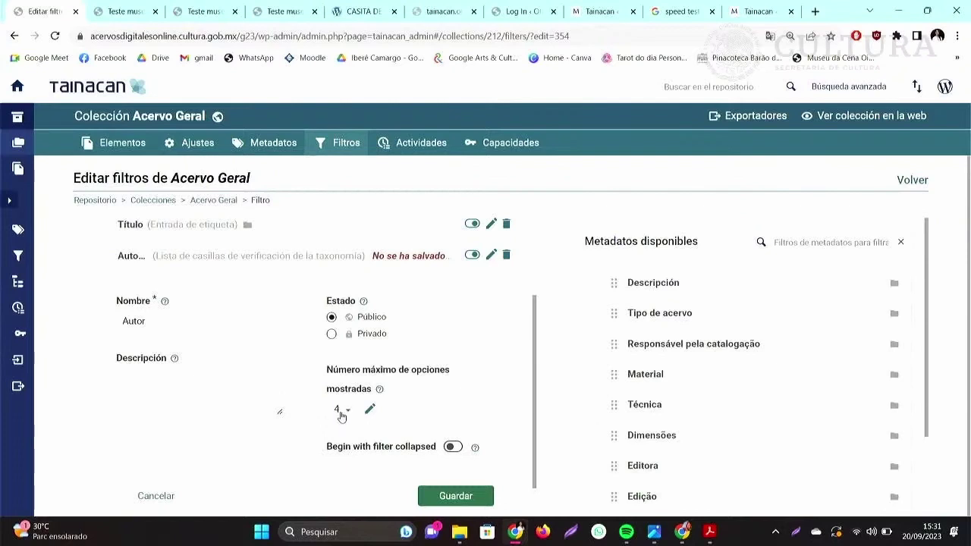
click(461, 497)
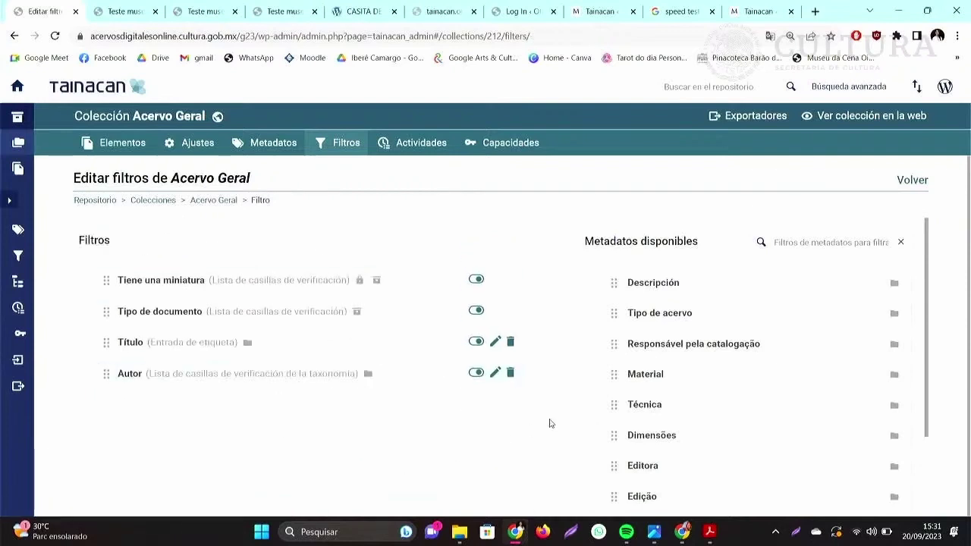
Add the Material metadata as a filter of type Lista de casillas de verificación de la taxonomía and save it with its default settings.
scroll(714, 390, down, 1)
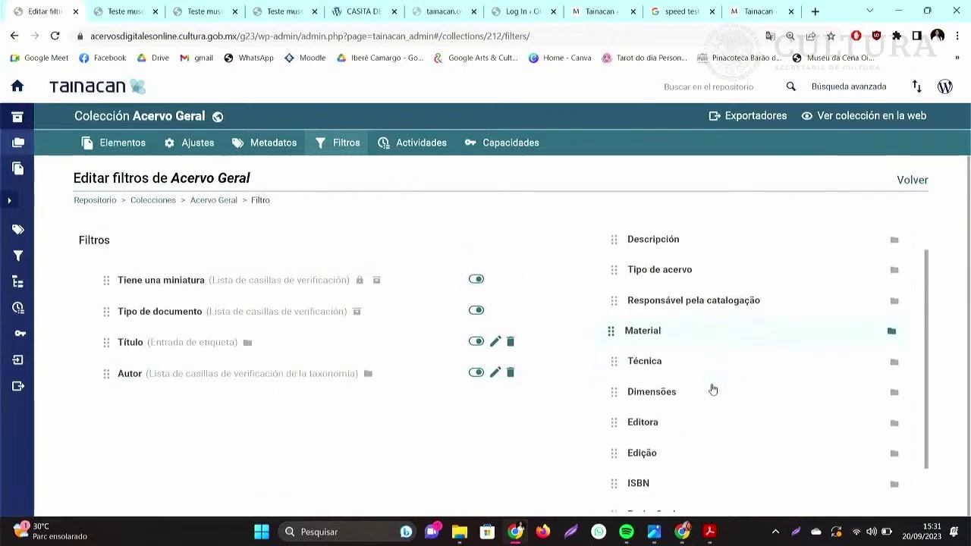
scroll(714, 389, down, 1)
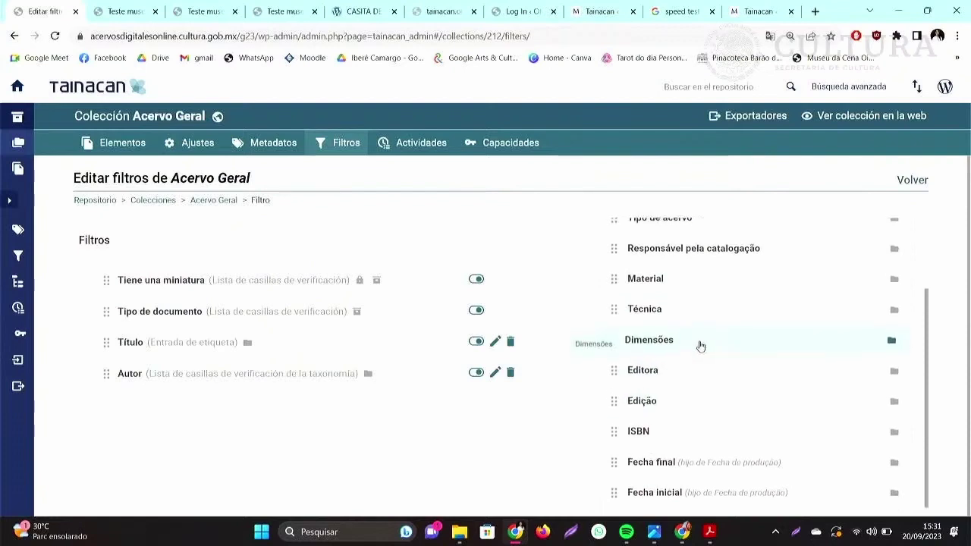
scroll(700, 344, up, 2)
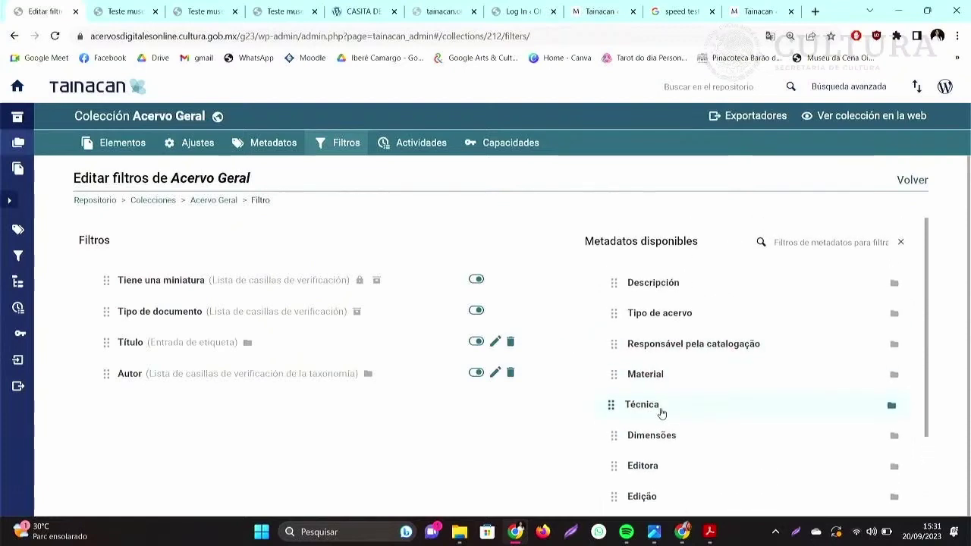
drag(659, 408, 689, 409)
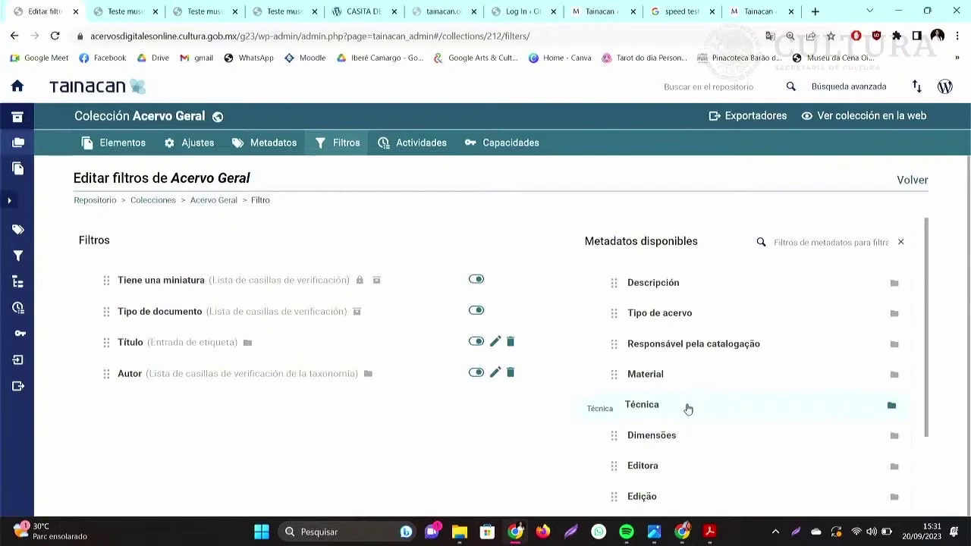
drag(686, 409, 683, 410)
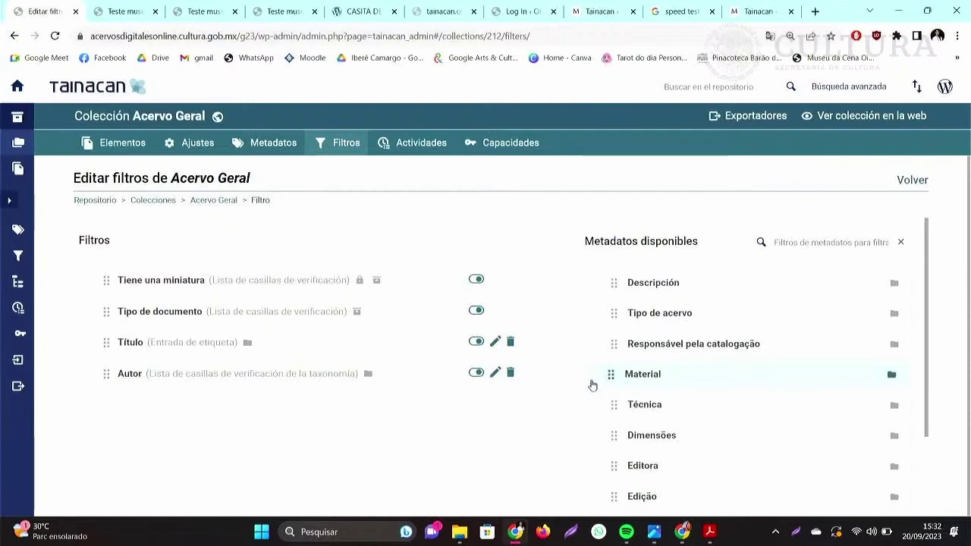
drag(610, 380, 374, 421)
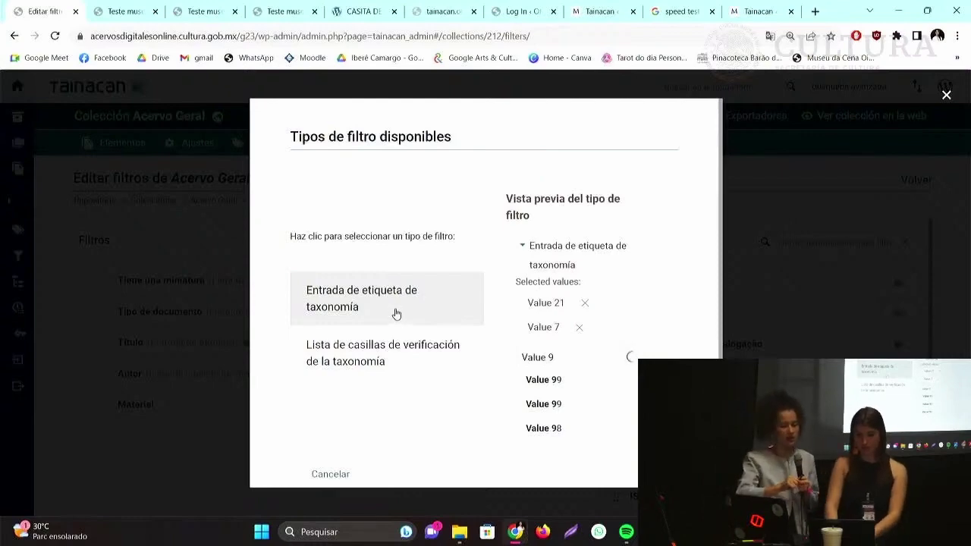
click(392, 357)
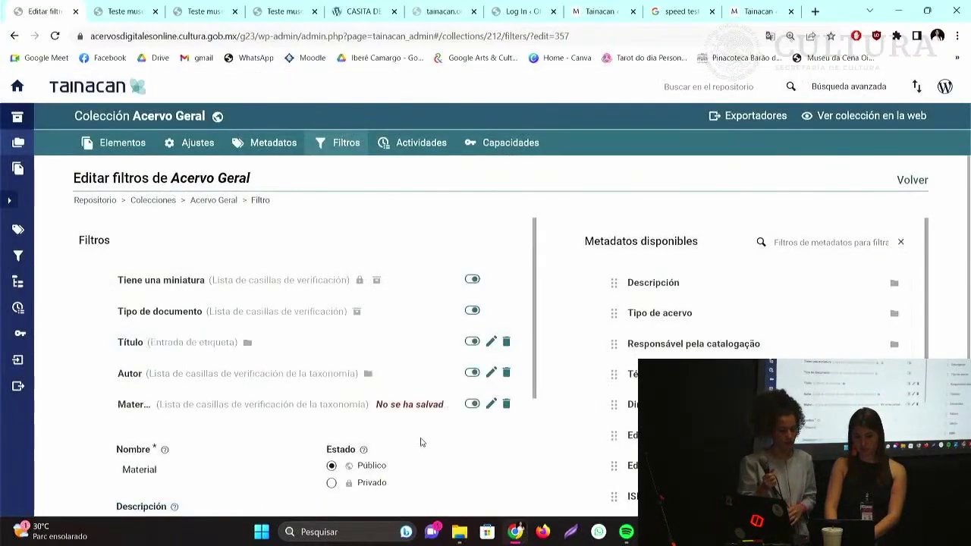
scroll(416, 431, down, 3)
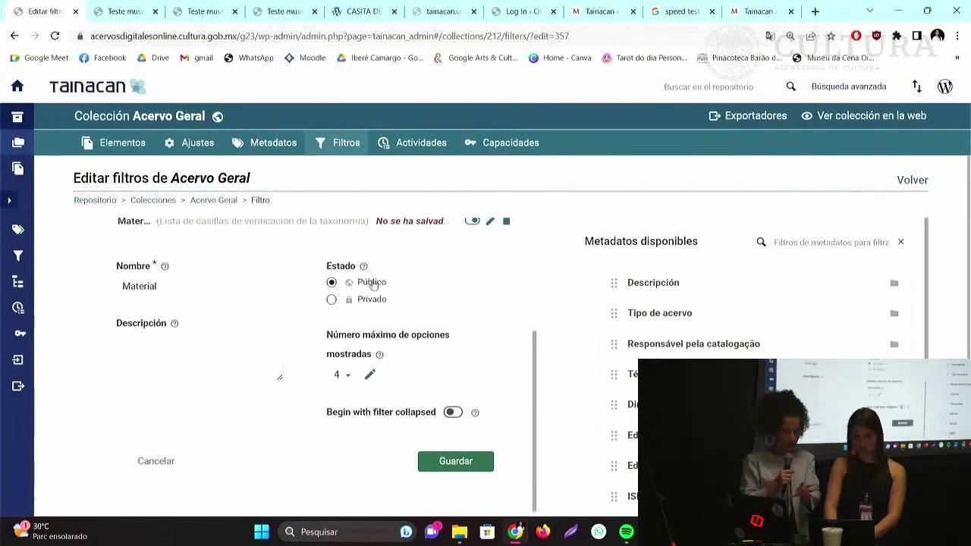
click(451, 465)
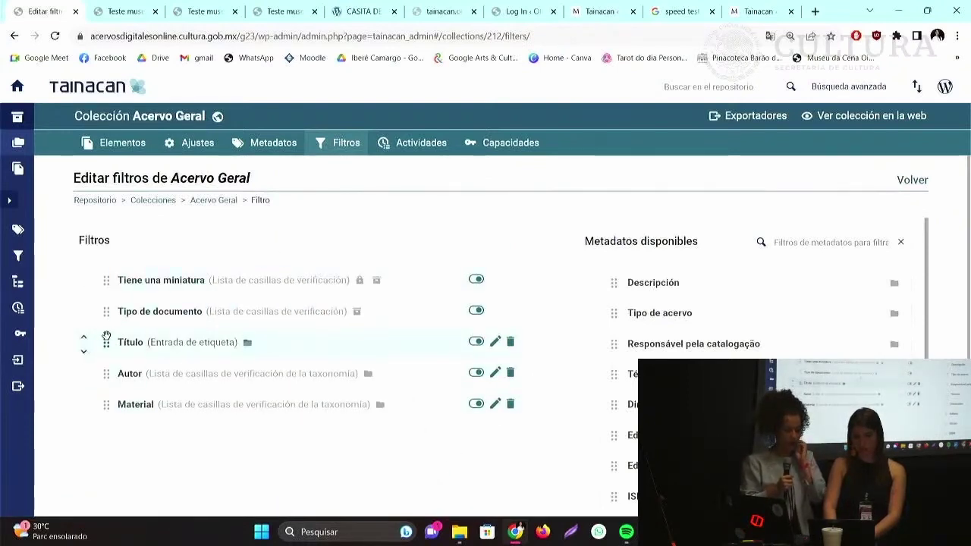
Open the Acervo Geral collection's items and review the available filters down to the Material options.
click(115, 145)
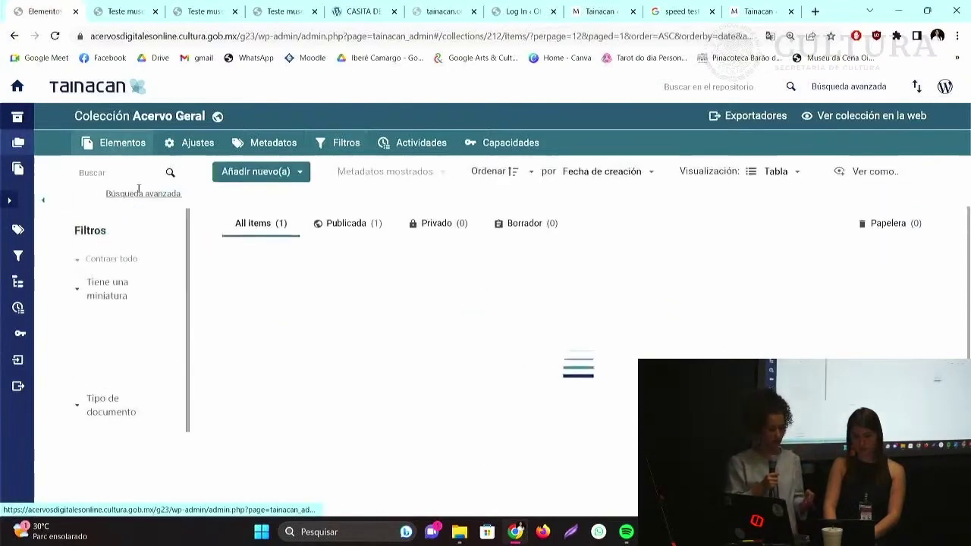
scroll(167, 291, down, 1)
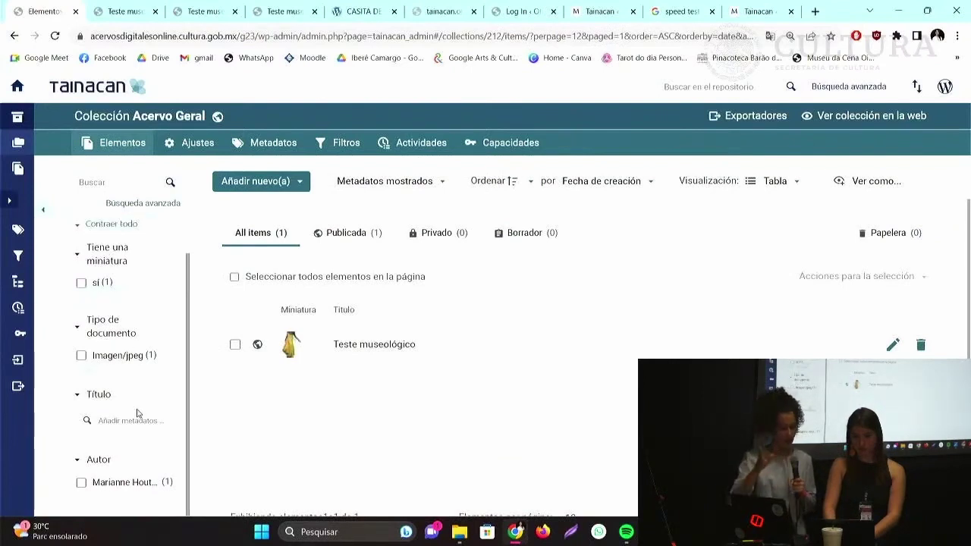
scroll(135, 422, down, 1)
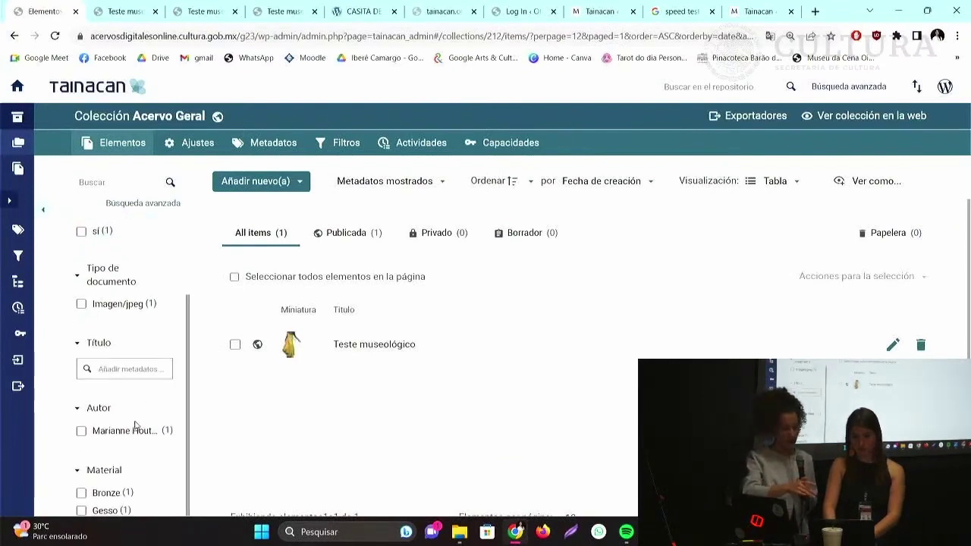
scroll(134, 449, down, 2)
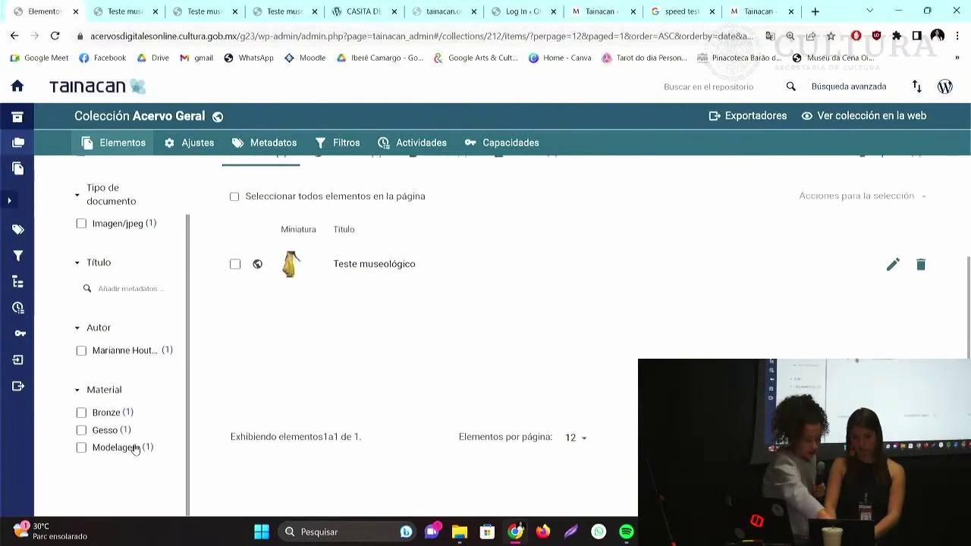
Filter the items by the listed author and remove that filter again.
click(105, 350)
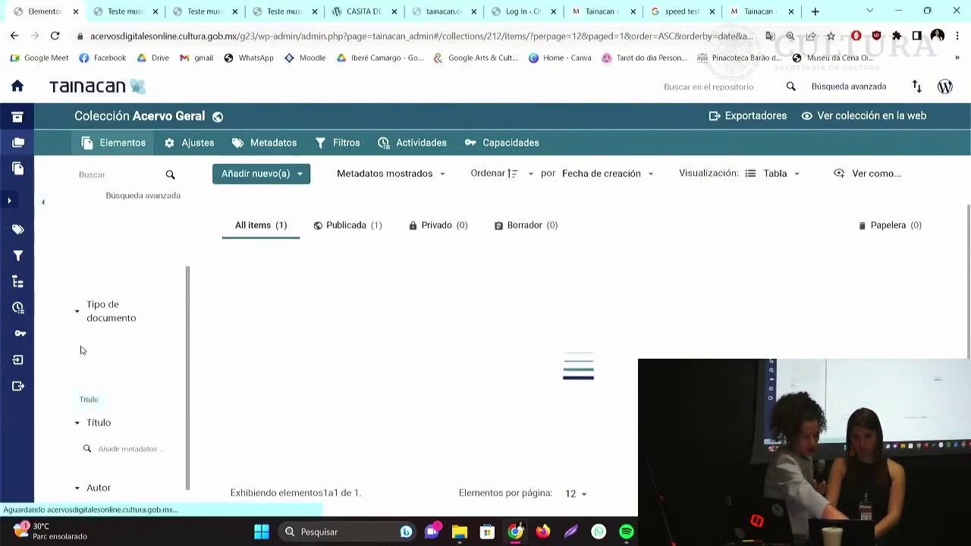
scroll(123, 364, down, 2)
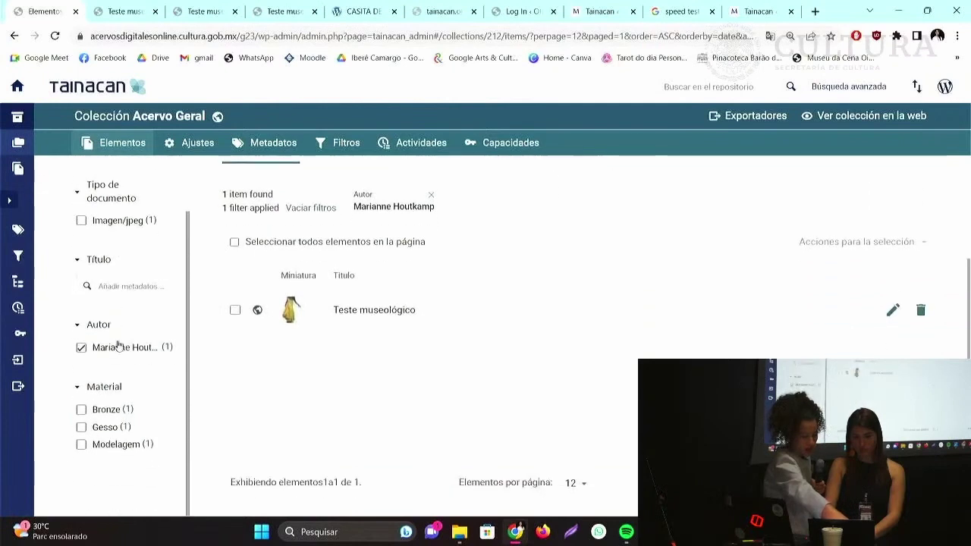
click(82, 347)
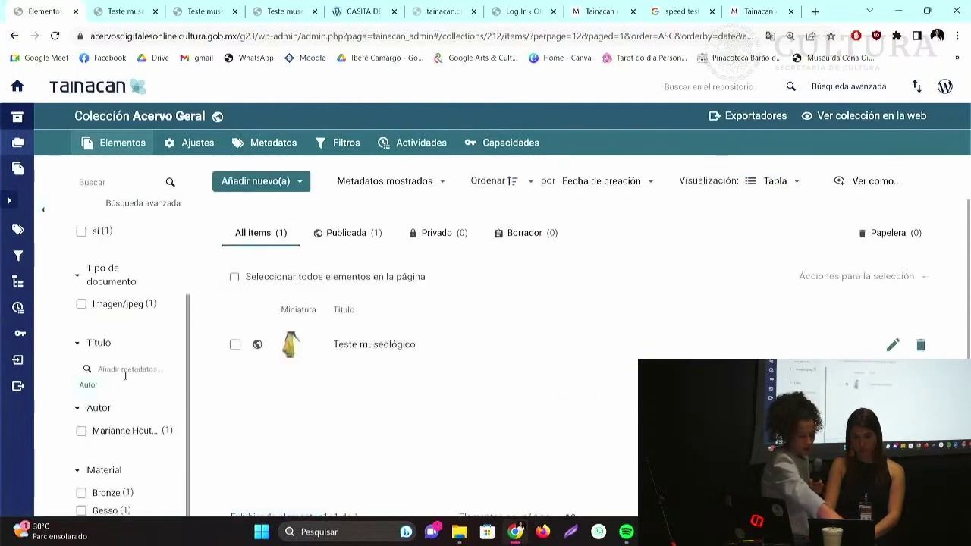
Filter the collection's items by the listed author and the material Bronze.
click(127, 369)
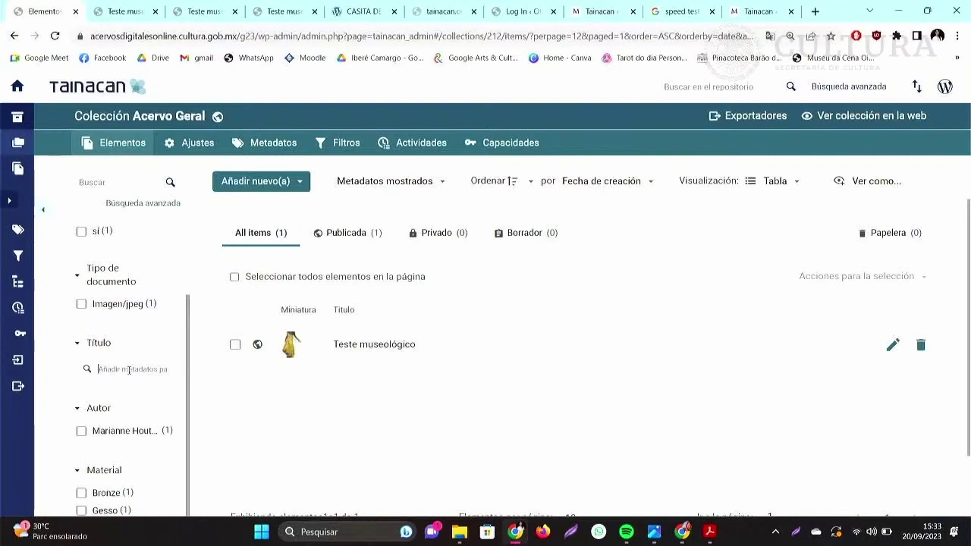
scroll(129, 372, down, 3)
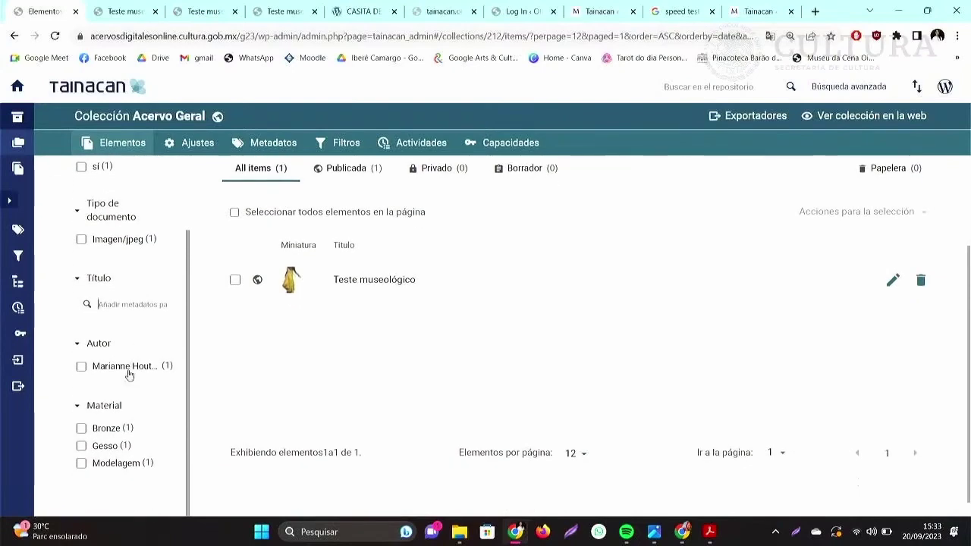
scroll(129, 373, down, 1)
scroll(129, 373, up, 2)
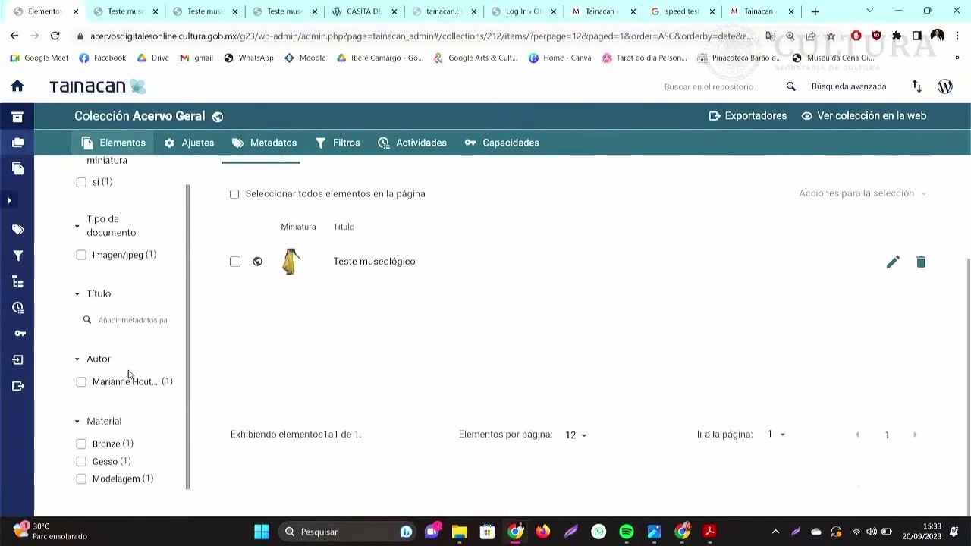
scroll(129, 372, up, 1)
scroll(131, 364, down, 2)
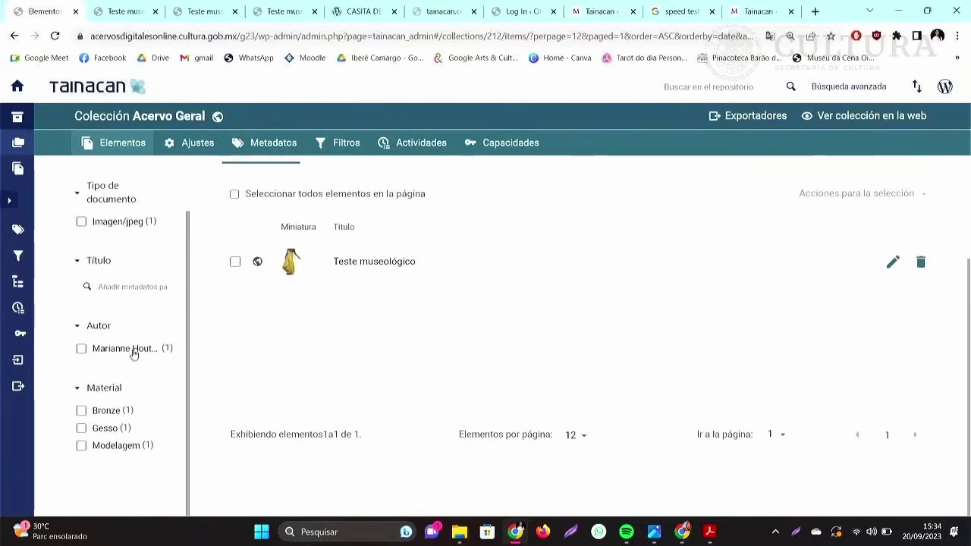
click(131, 353)
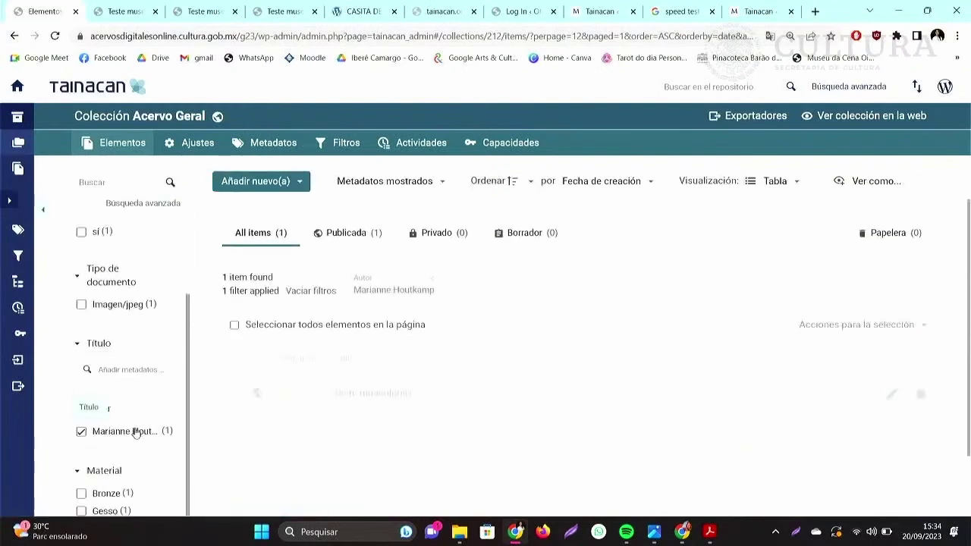
scroll(145, 481, down, 2)
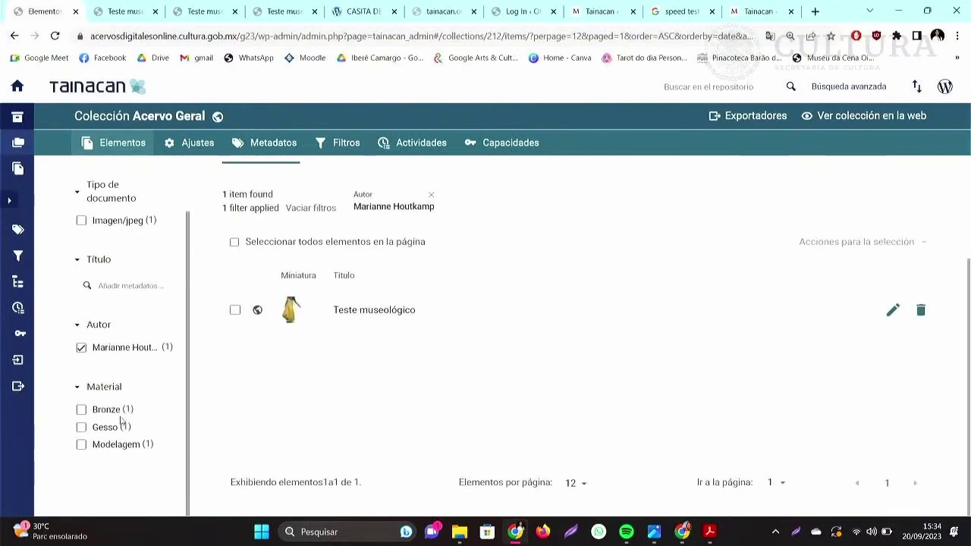
click(112, 411)
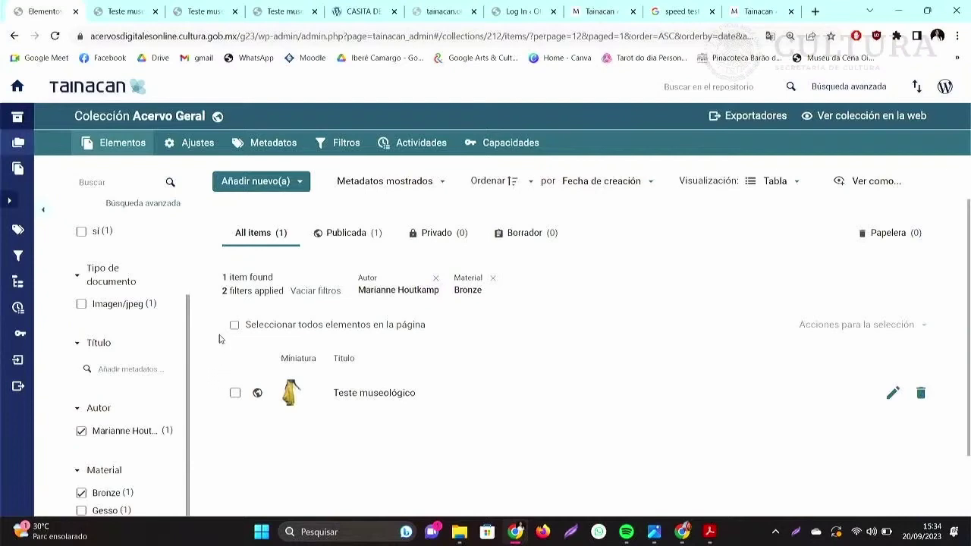
Reorder the Acervo Geral filters so that Título comes first and Autor second, above Tiene una miniatura.
click(338, 144)
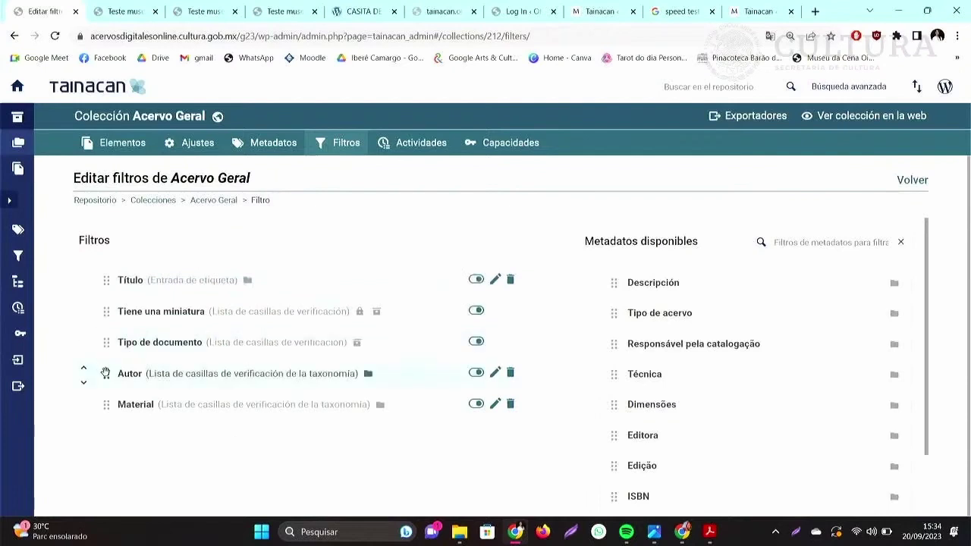
drag(105, 373, 104, 312)
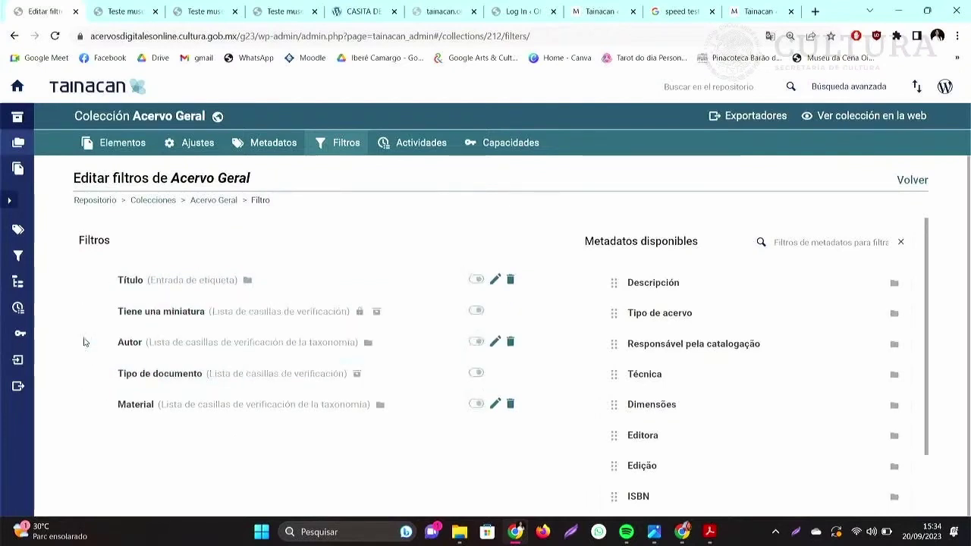
drag(85, 312, 82, 323)
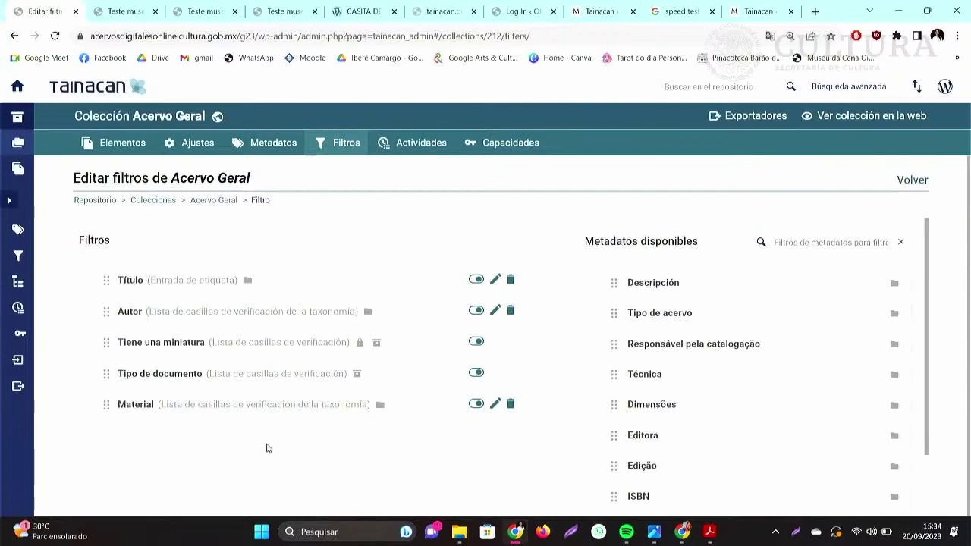
scroll(641, 313, down, 2)
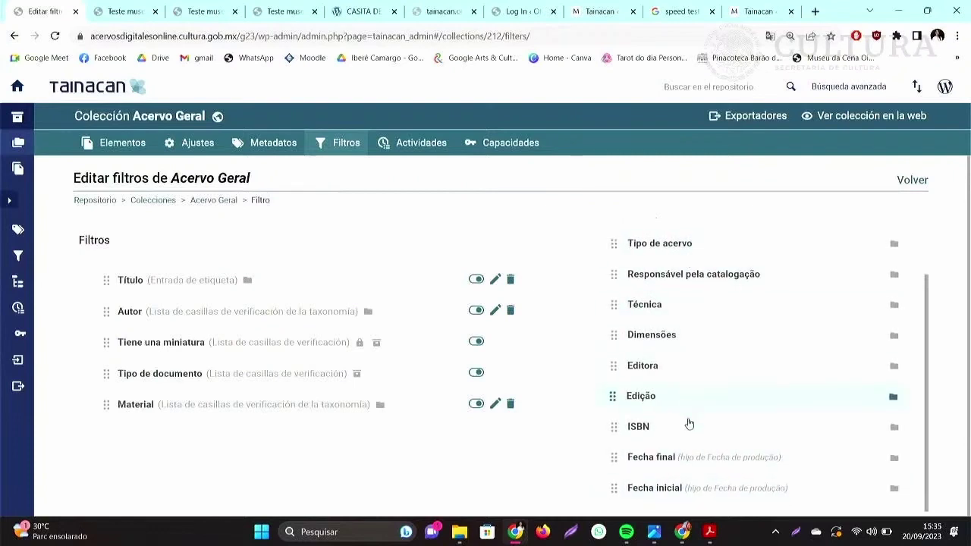
drag(694, 275, 696, 275)
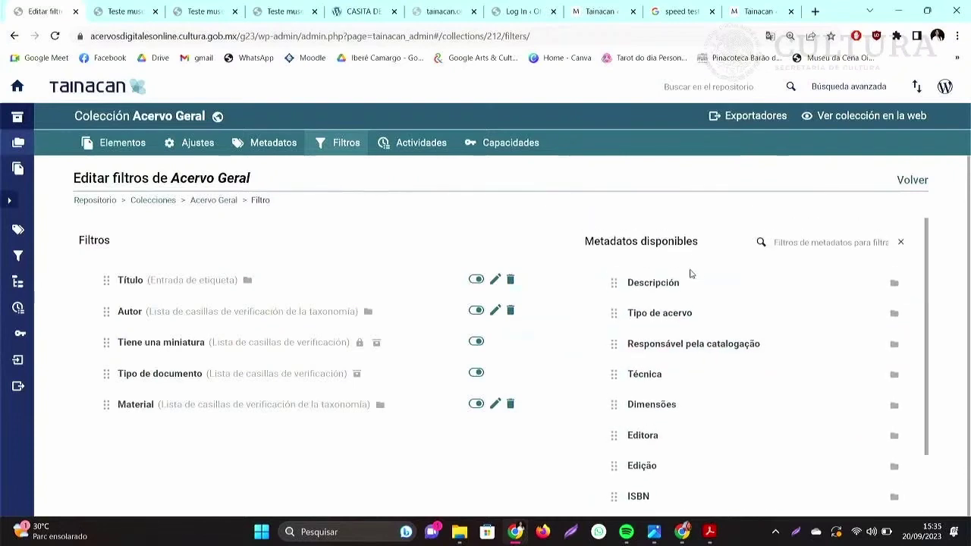
scroll(693, 423, down, 2)
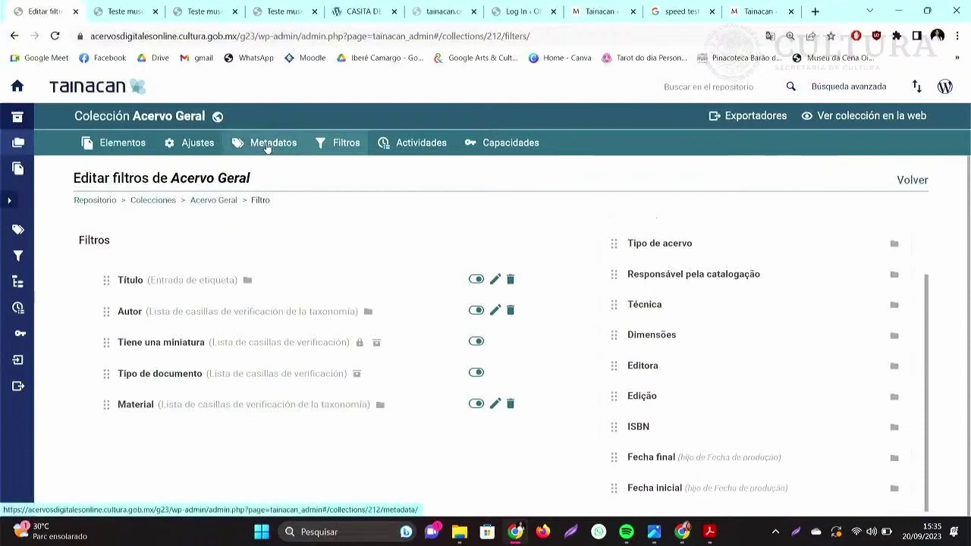
Open the metadata settings of the Obras de arte collection and look through its metadata list.
click(18, 119)
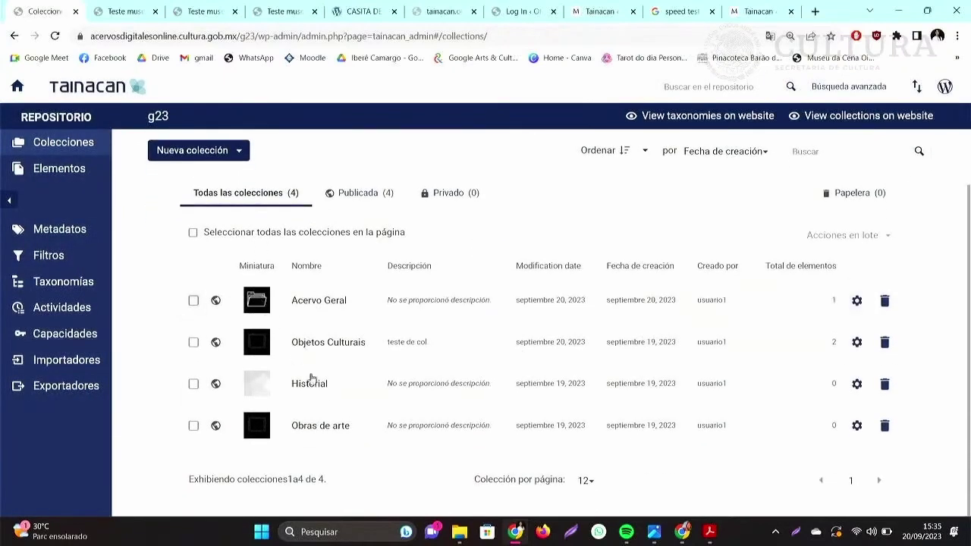
click(363, 429)
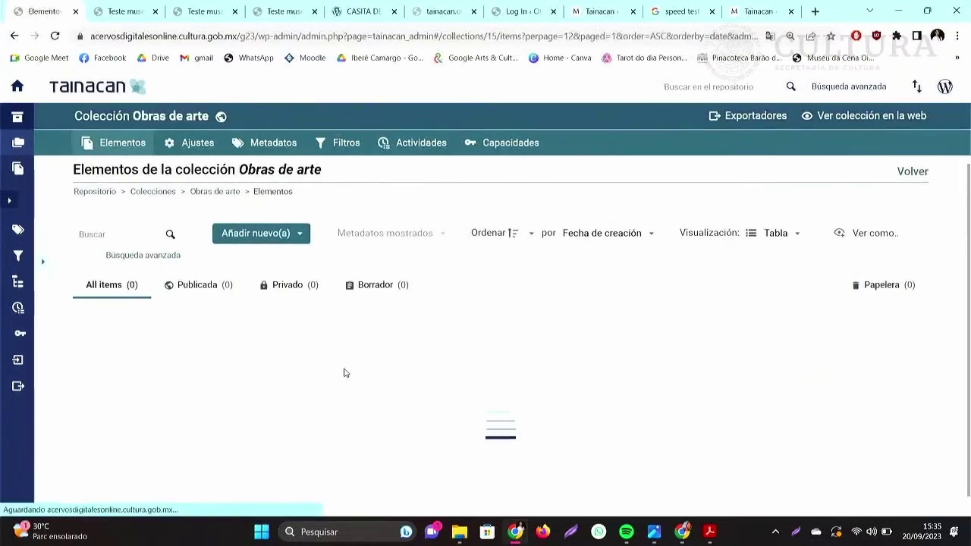
click(265, 143)
scroll(405, 297, down, 3)
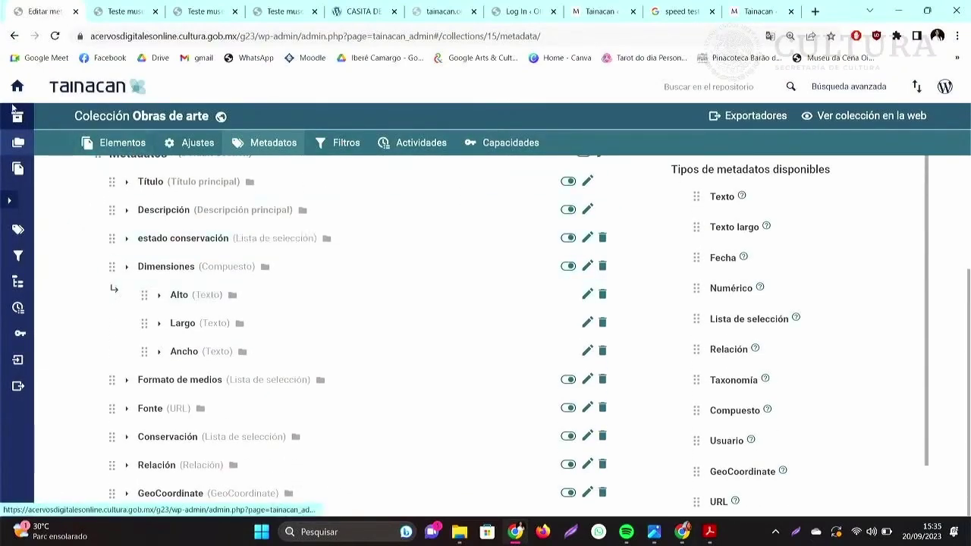
Return to the repository's collections and examine the metadata settings of the Objetos Culturais collection.
click(17, 120)
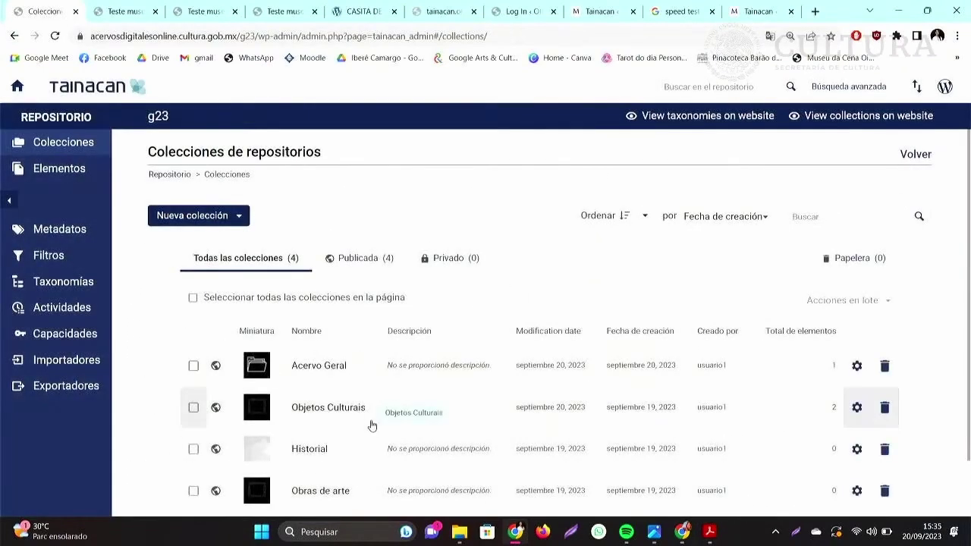
click(361, 418)
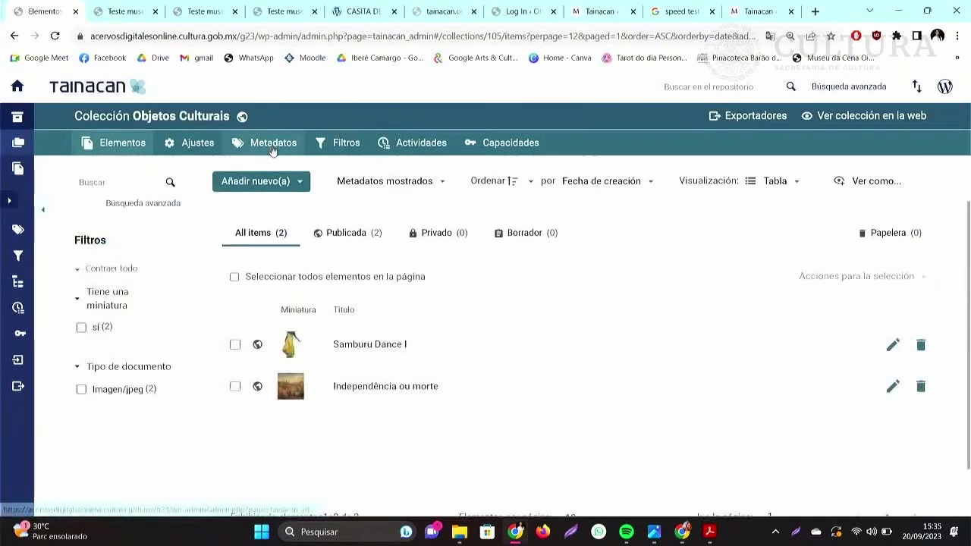
click(271, 146)
scroll(512, 308, down, 2)
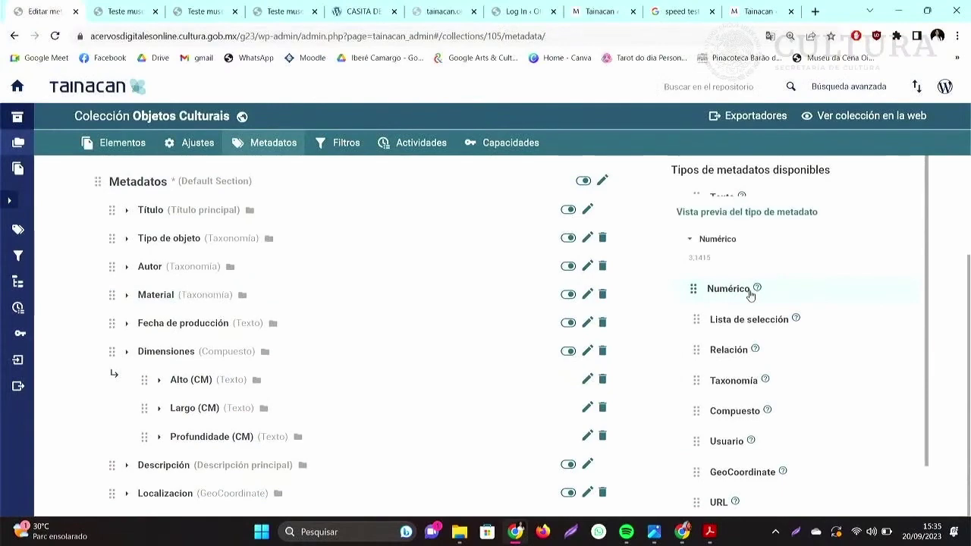
Add a Numérico metadatum named Ano below Fecha de producción in Objetos Culturais, with Paso set to 1, and save it.
drag(754, 289, 308, 357)
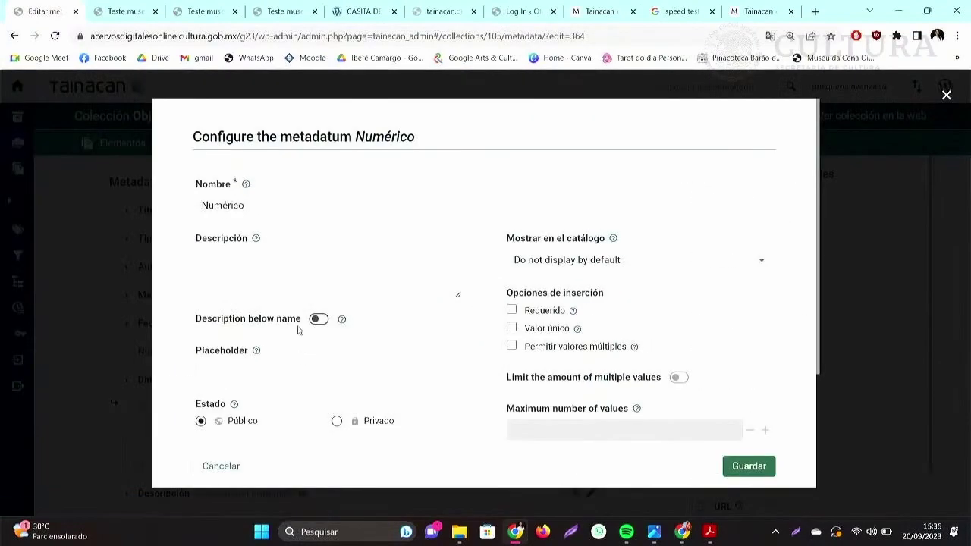
double_click(276, 198)
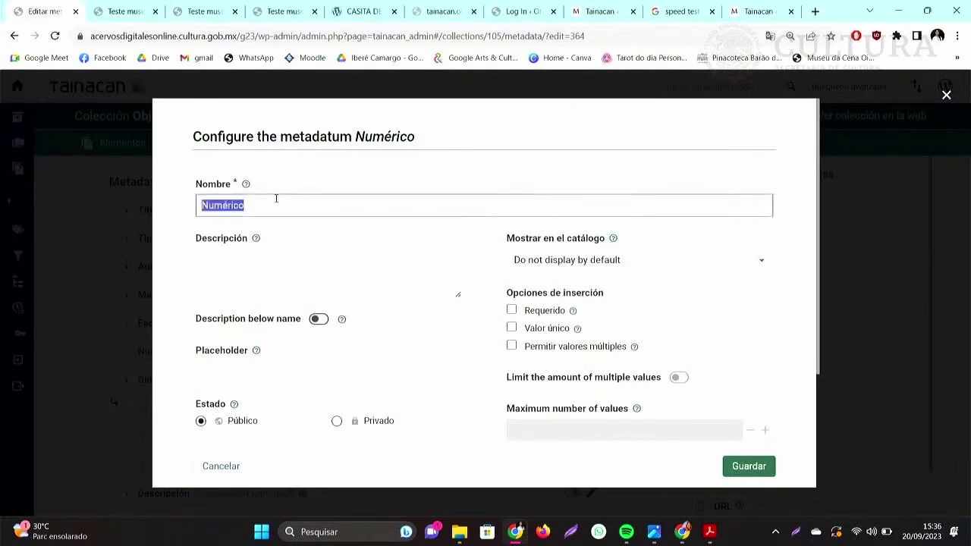
text(Ano)
click(446, 255)
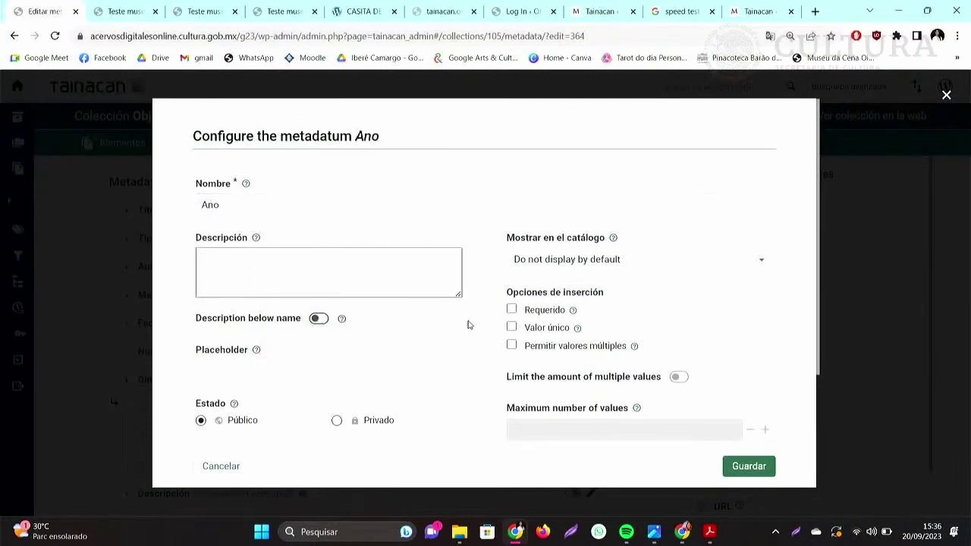
scroll(468, 324, down, 1)
scroll(466, 345, down, 1)
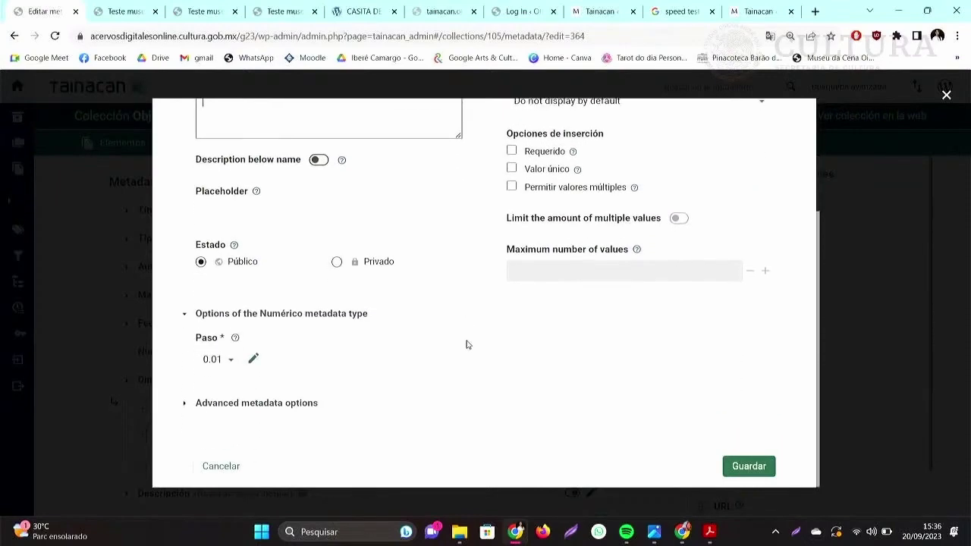
click(219, 359)
click(215, 416)
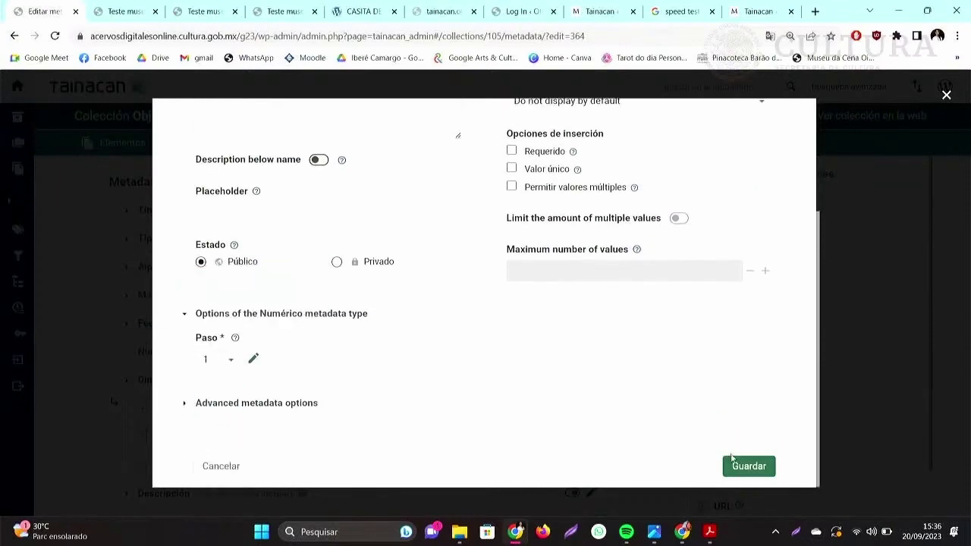
click(749, 470)
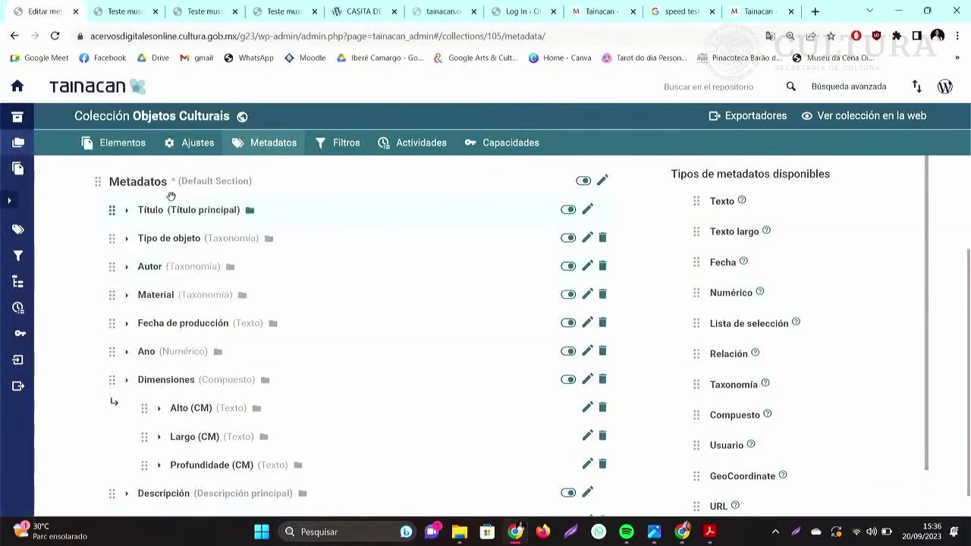
Set the Ano of the item Samburu Dance I to 1990 and update the item.
click(116, 151)
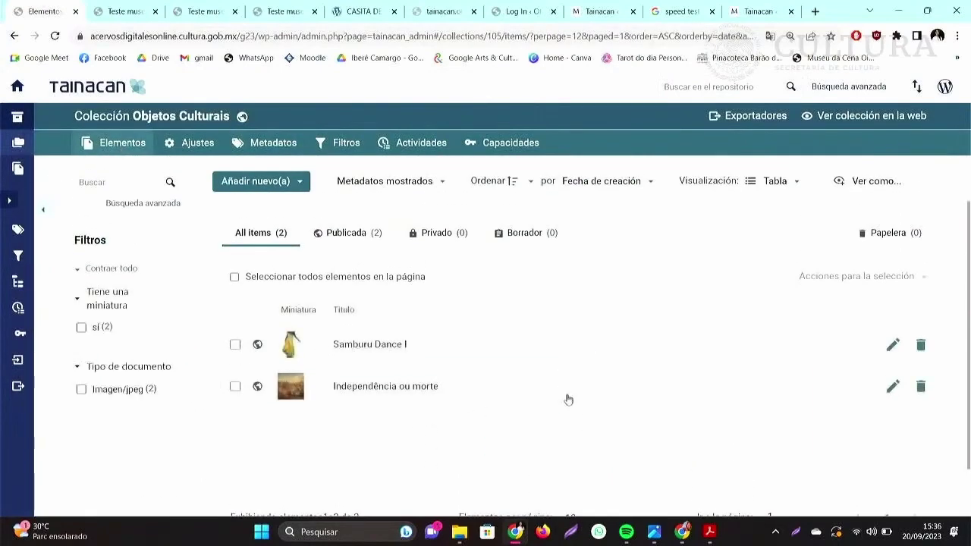
click(890, 346)
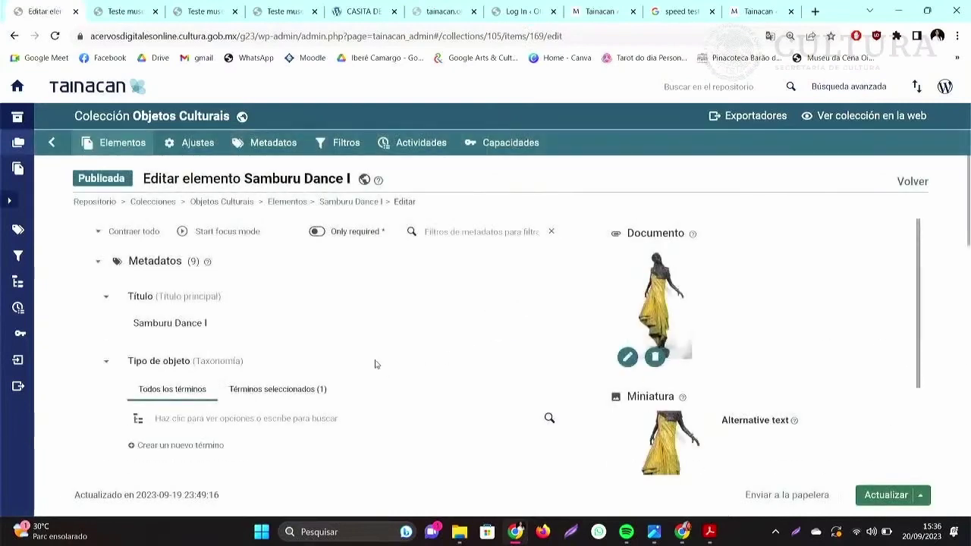
scroll(369, 358, down, 3)
scroll(365, 359, down, 3)
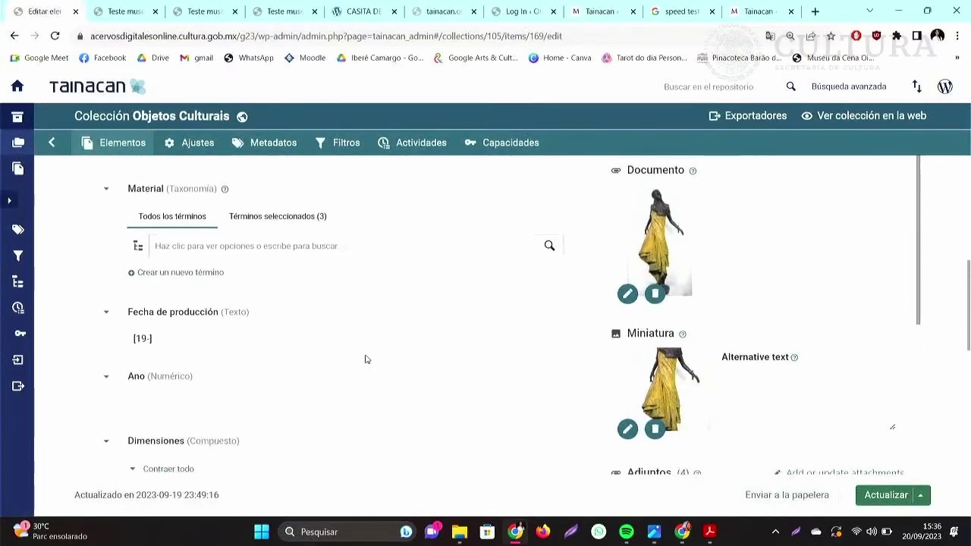
click(248, 349)
text(1990)
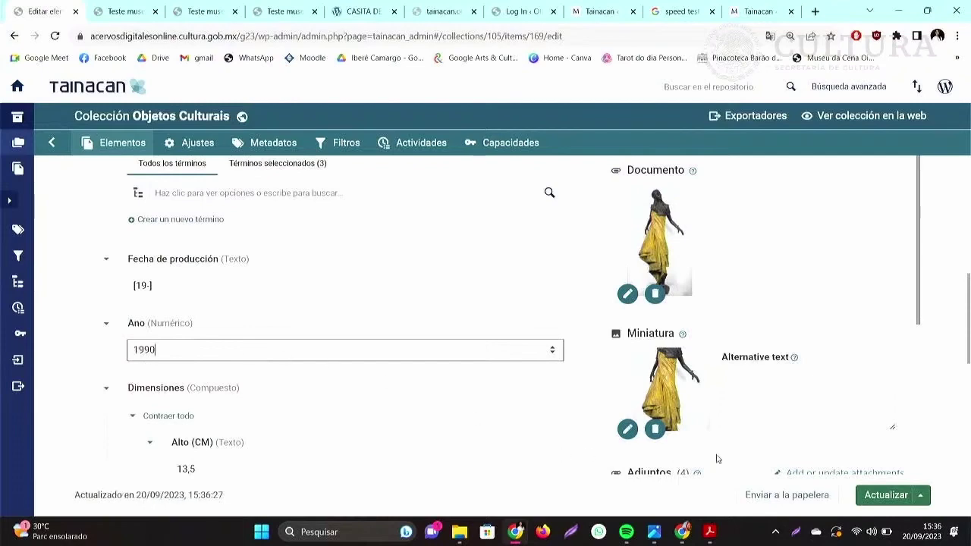
click(886, 495)
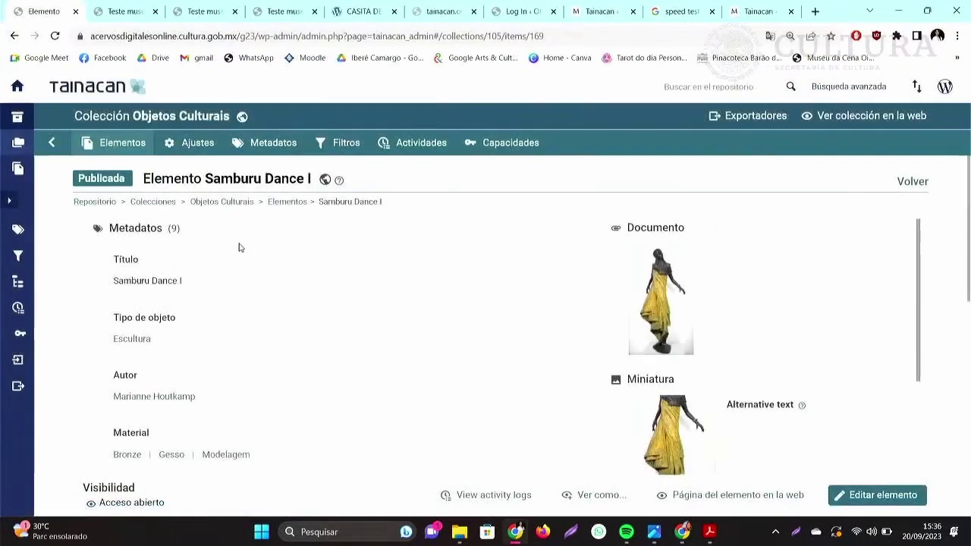
Set the Ano of the item Independência ou morte to 2000 and update the item.
click(103, 145)
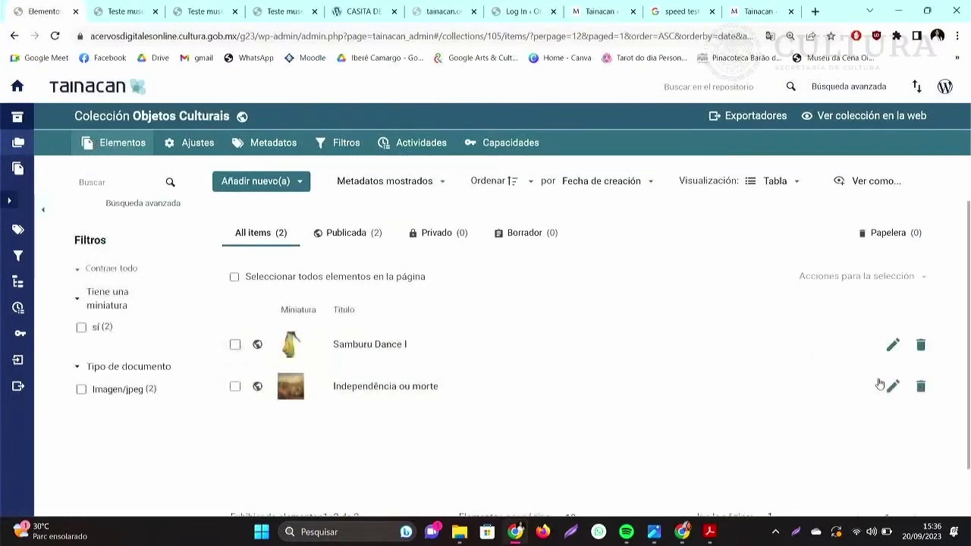
click(892, 386)
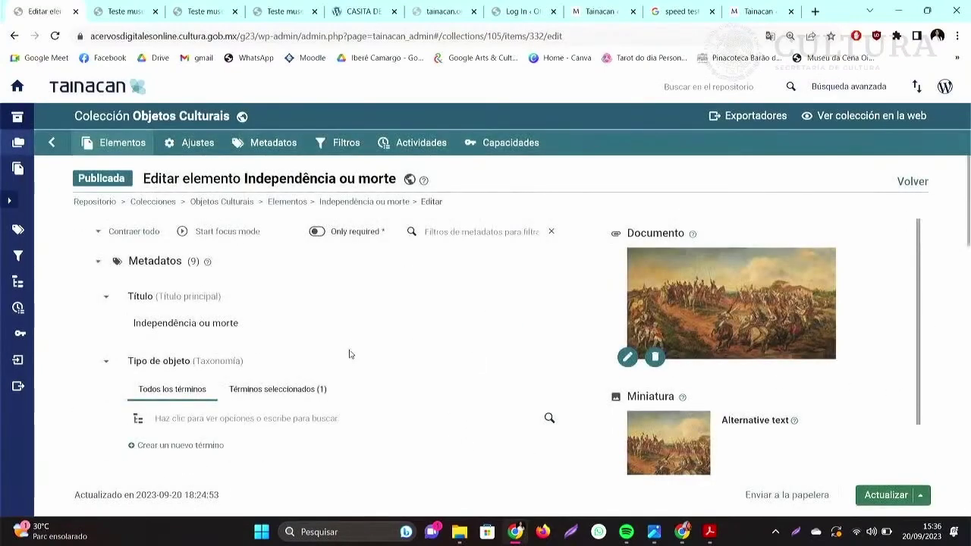
scroll(349, 351, down, 4)
scroll(349, 351, down, 3)
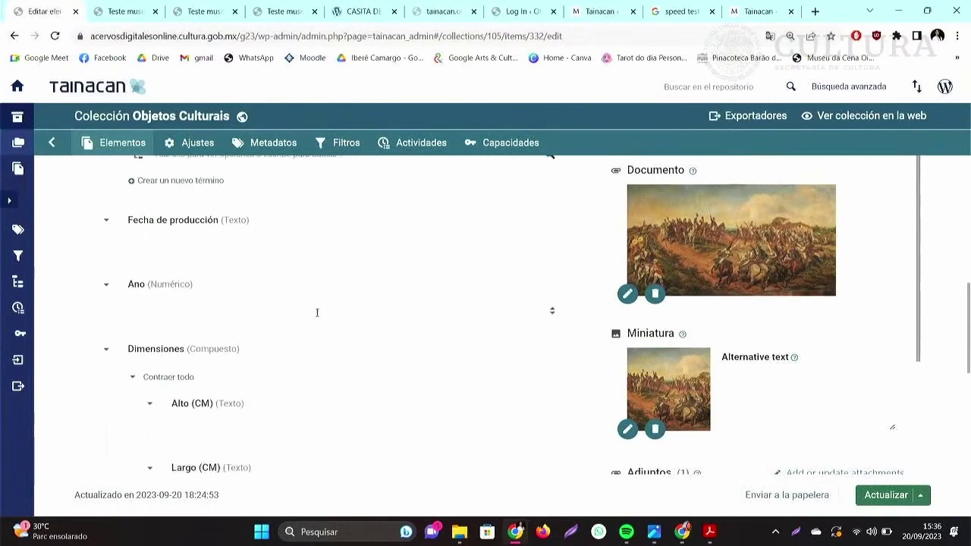
click(314, 311)
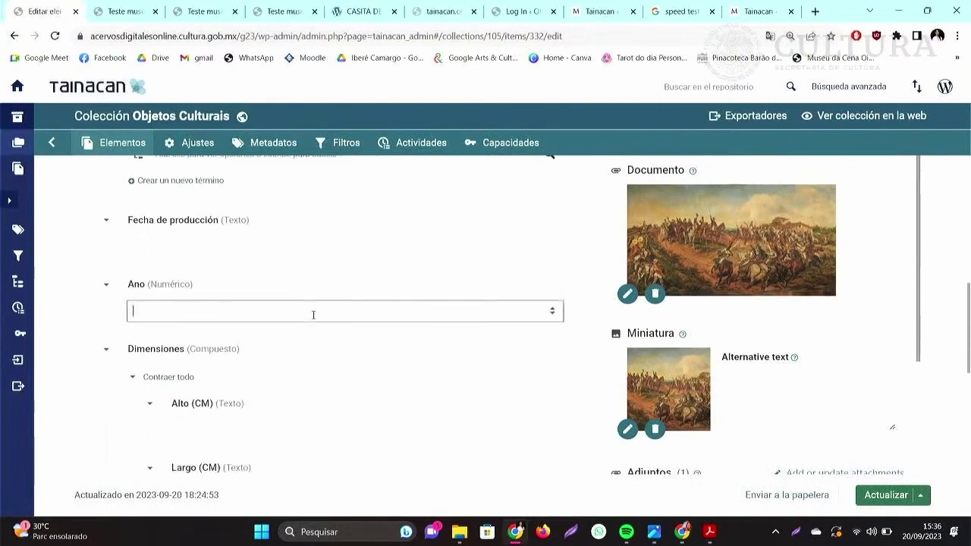
text(2000)
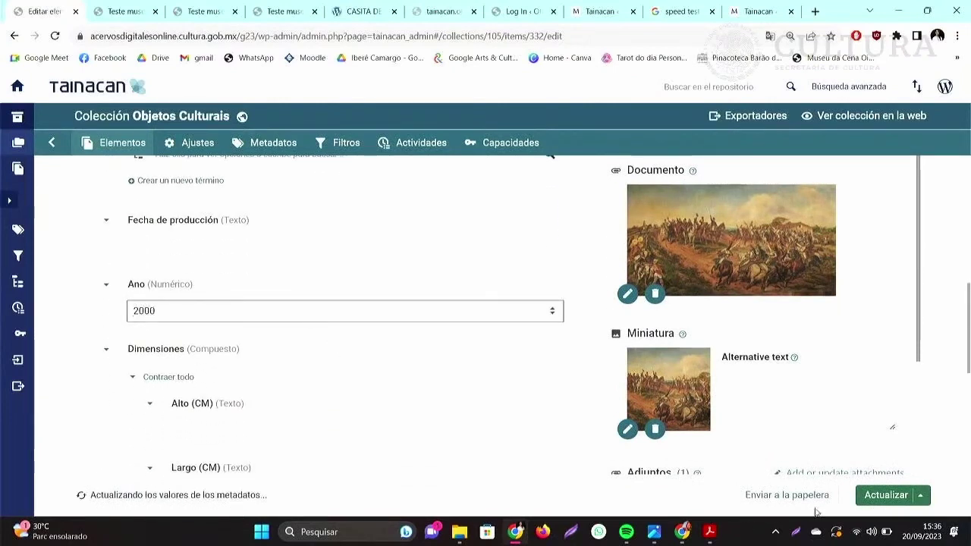
click(876, 498)
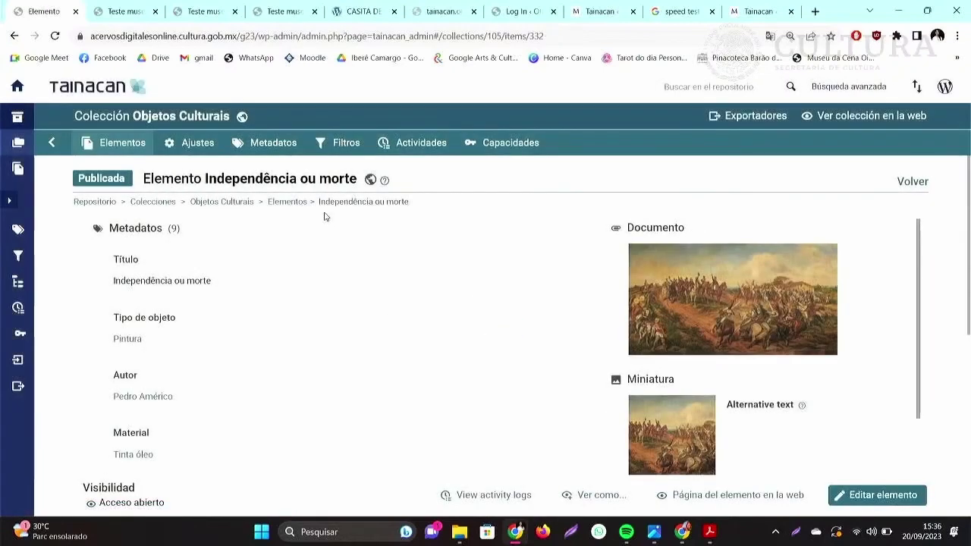
Add Ano to the Objetos Culturais filters below Tipo de documento as an Intervalo numérico filter and save it.
click(338, 142)
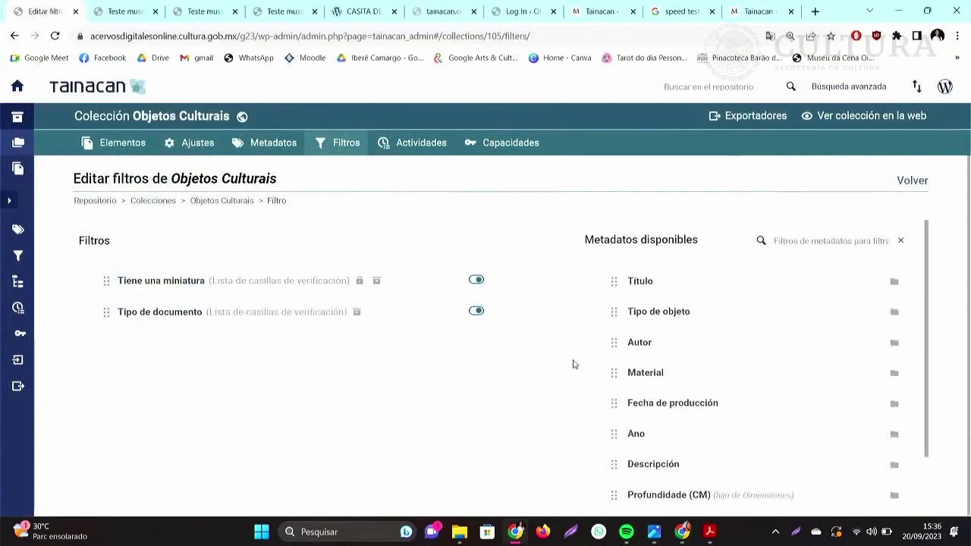
scroll(574, 364, down, 1)
drag(657, 400, 336, 360)
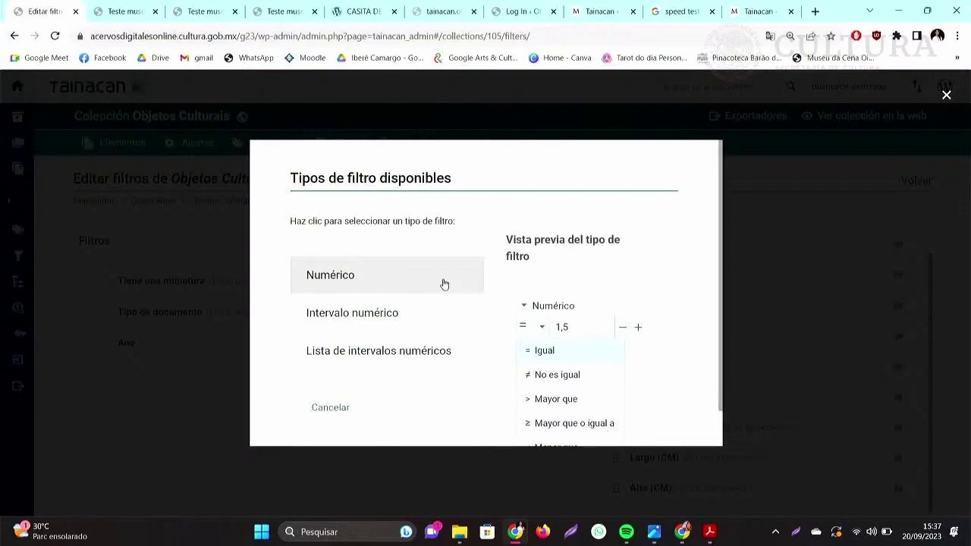
click(427, 327)
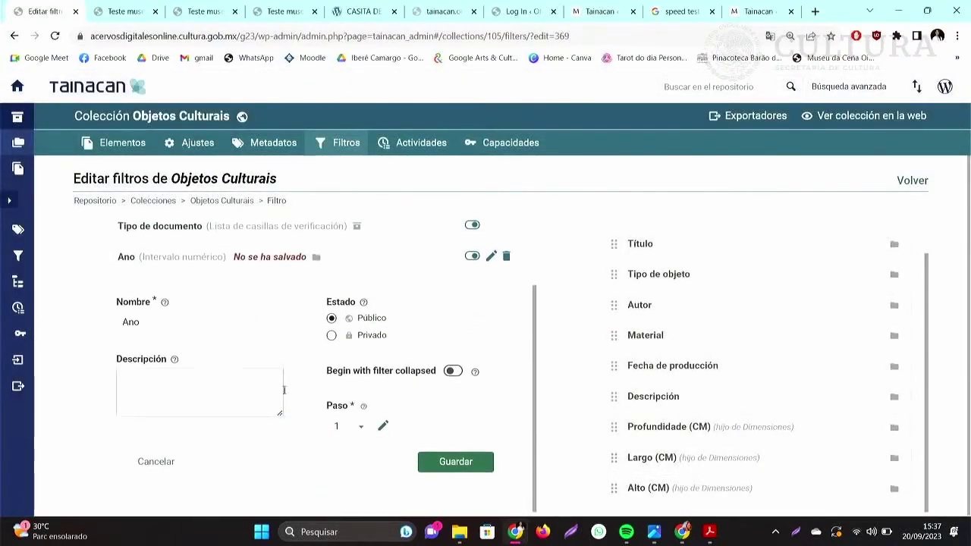
click(459, 462)
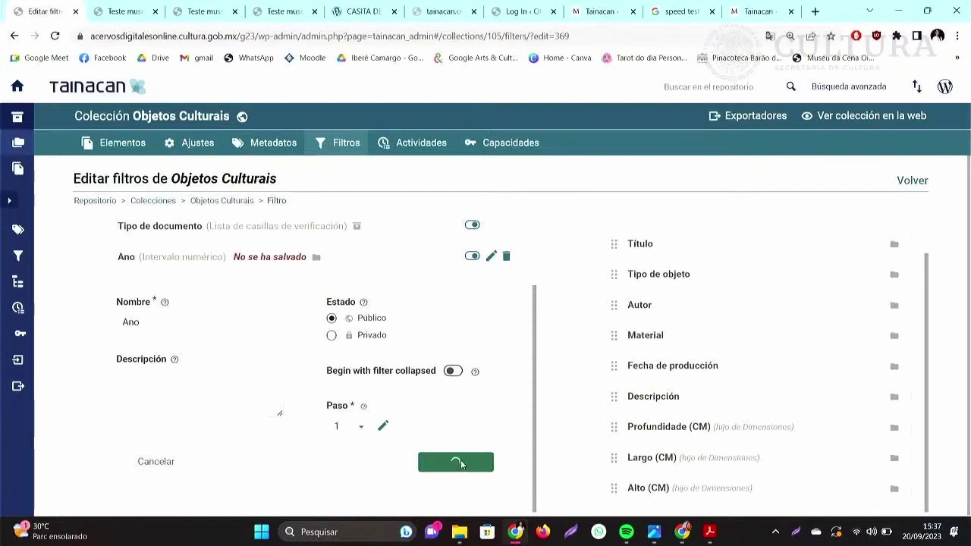
Filter the Objetos Culturais items by an Ano range from 1990 until 1999.
click(123, 148)
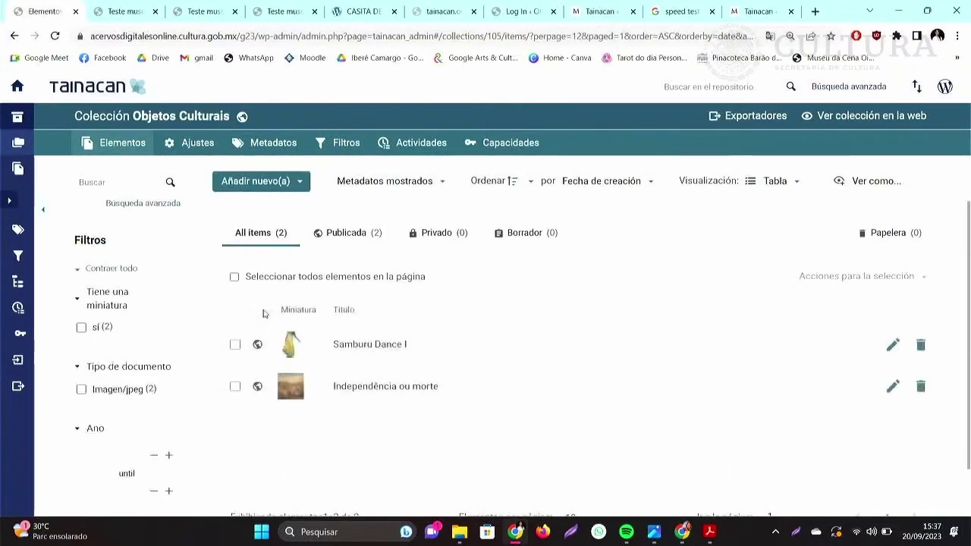
scroll(263, 313, down, 1)
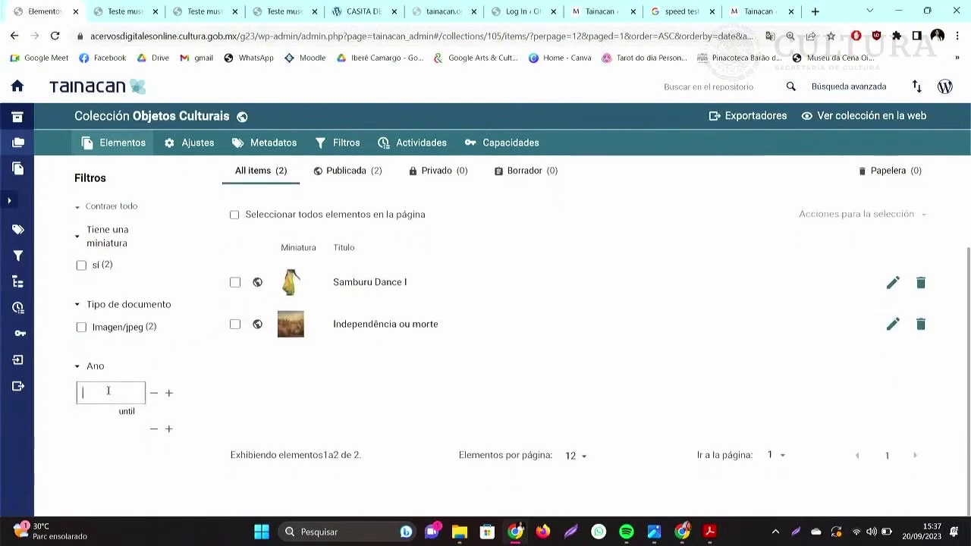
text(199)
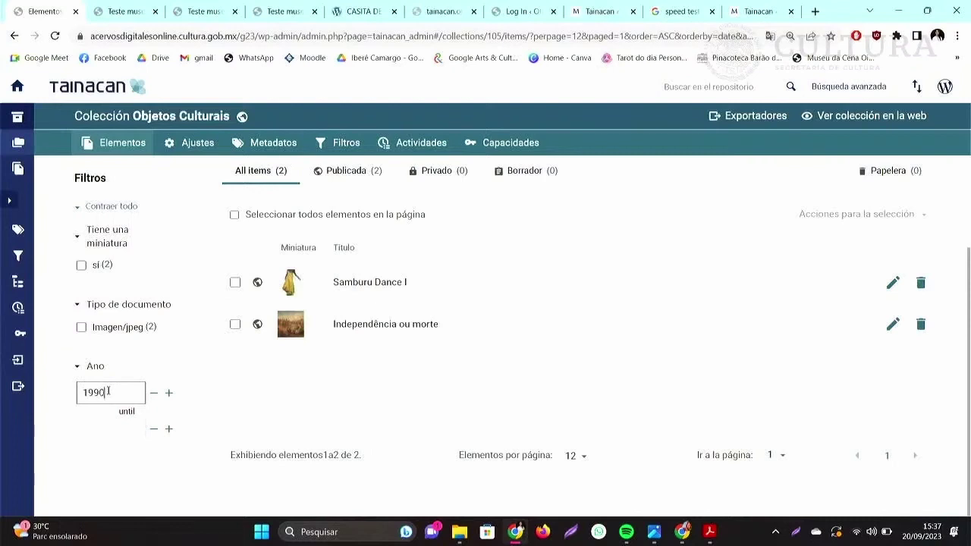
text(0)
click(101, 429)
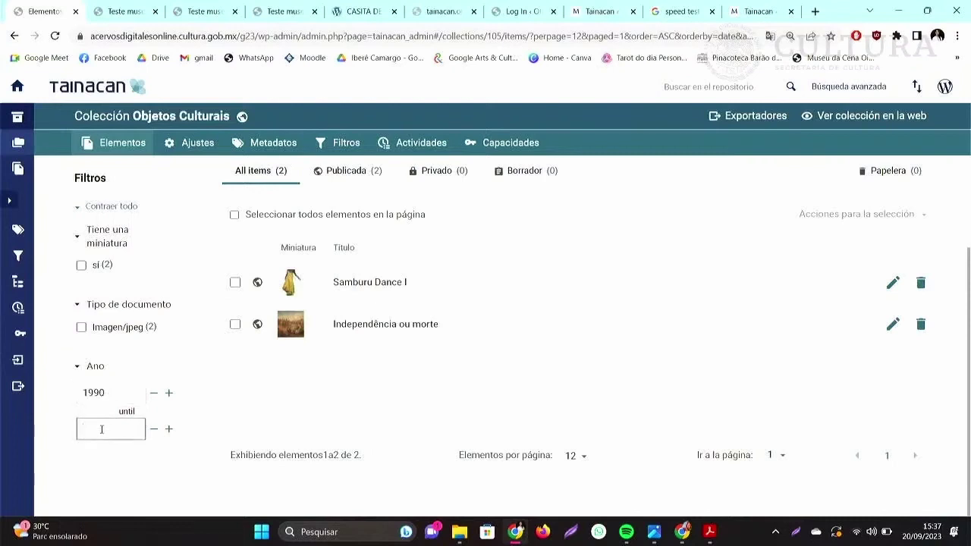
text(19)
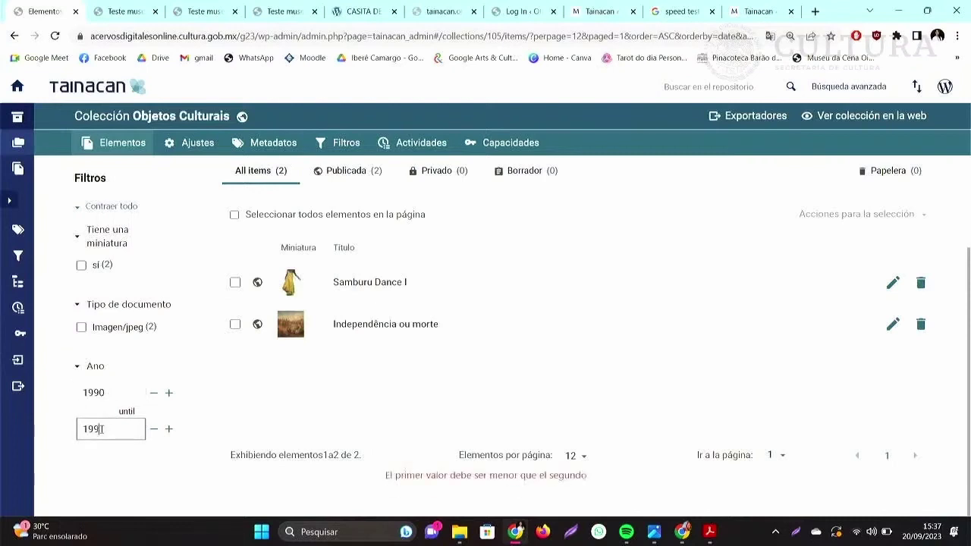
text(99)
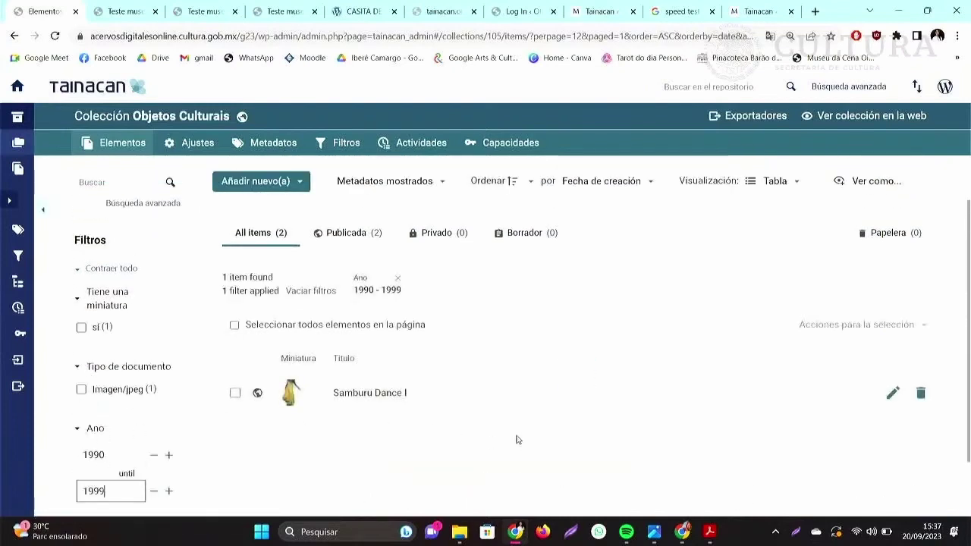
Change the upper limit of the Ano filter to 2000.
scroll(472, 427, down, 1)
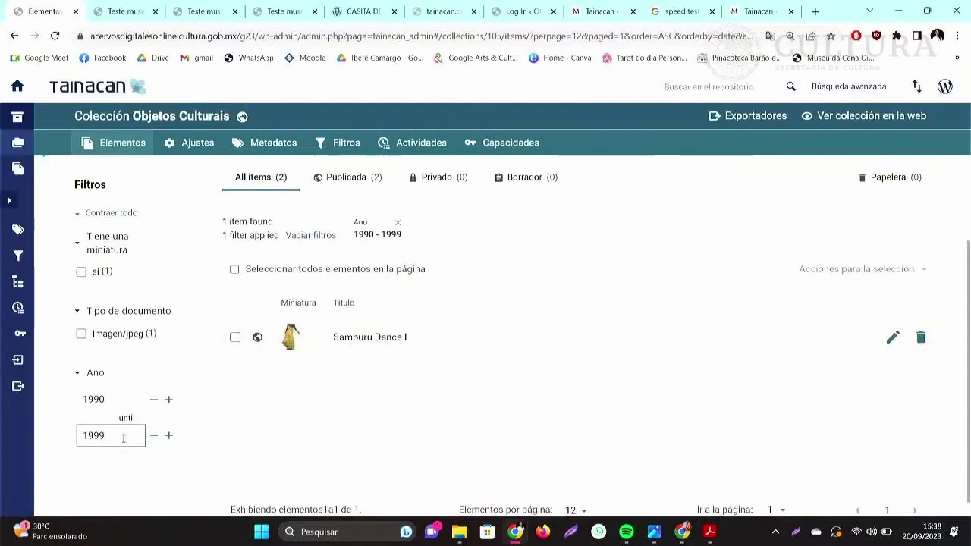
key(BackSpace)
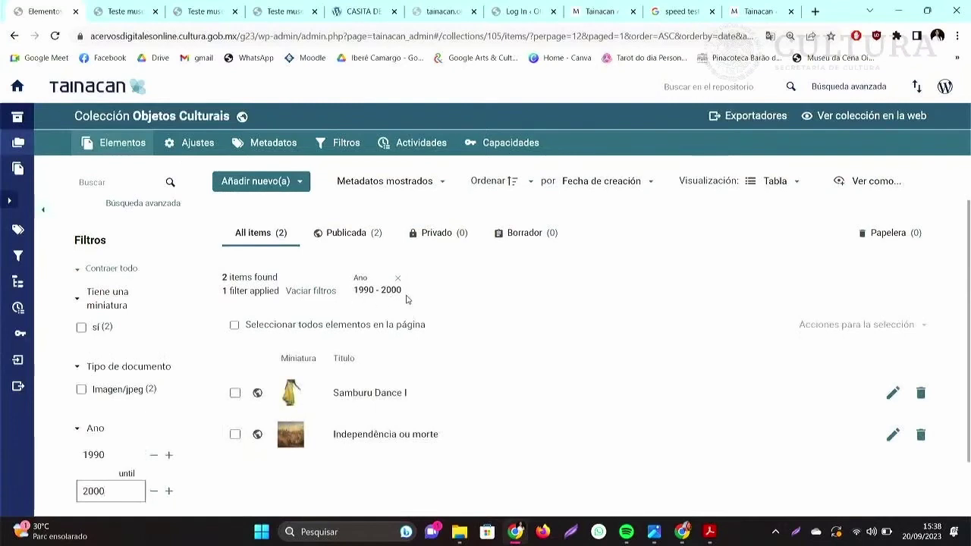
scroll(190, 400, down, 1)
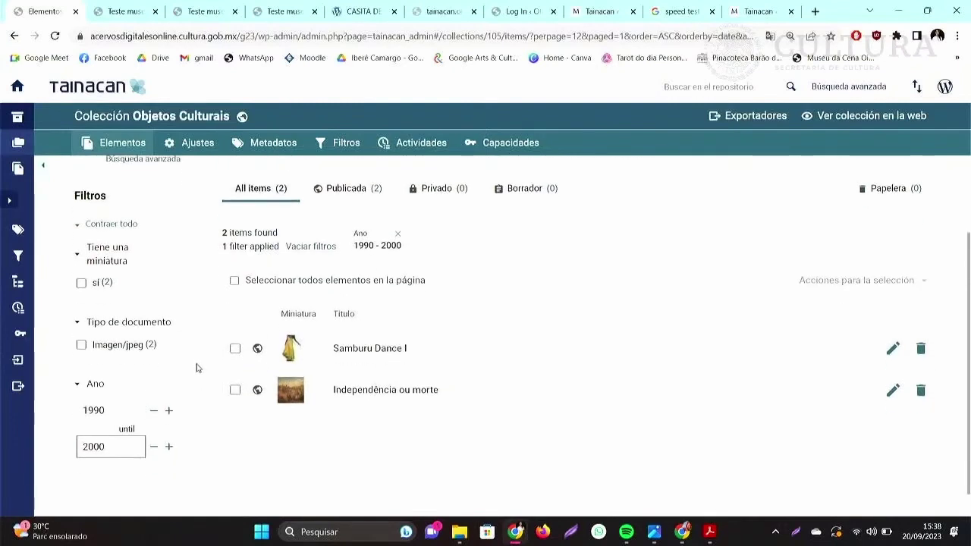
Add Título as the first Objetos Culturais filter, using the Entrada de etiqueta type, and save it.
click(330, 143)
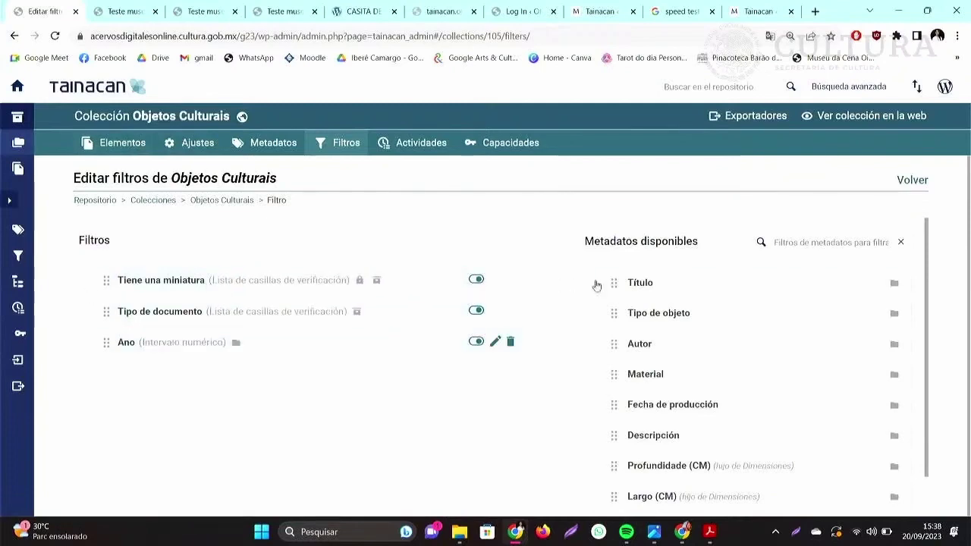
drag(624, 291, 288, 280)
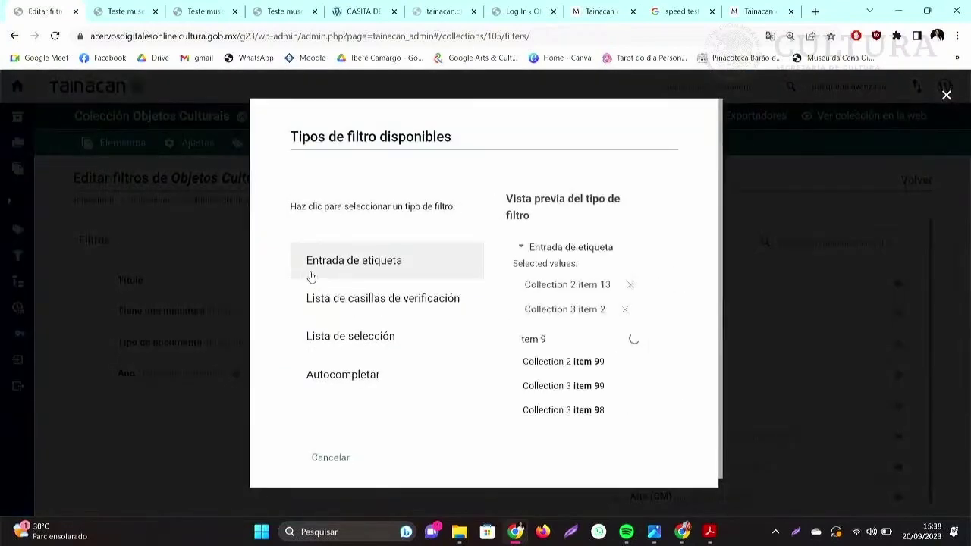
click(341, 274)
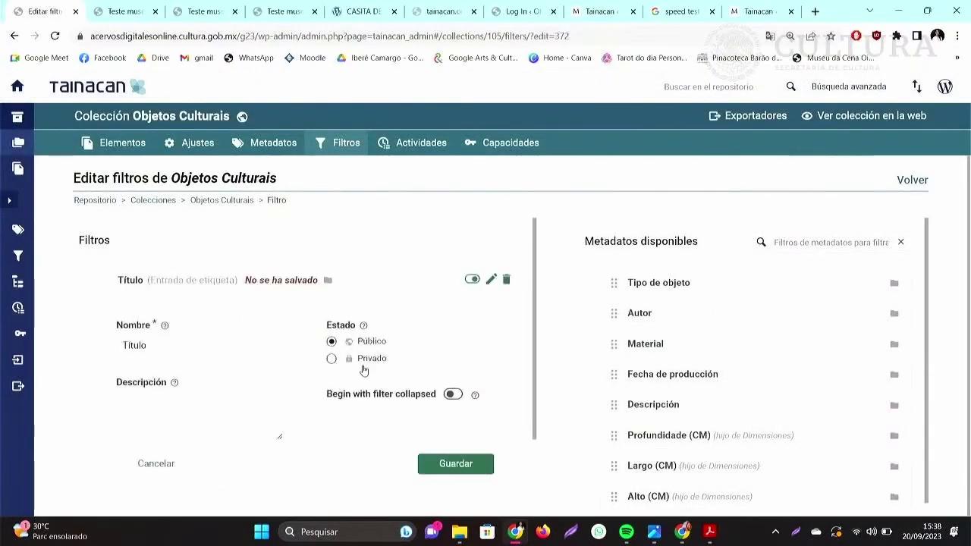
click(457, 464)
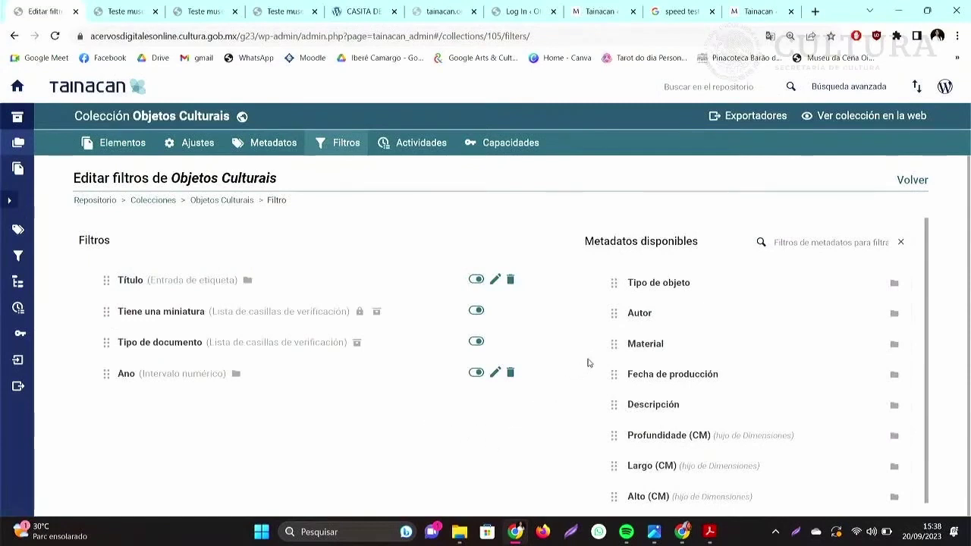
drag(611, 404, 612, 405)
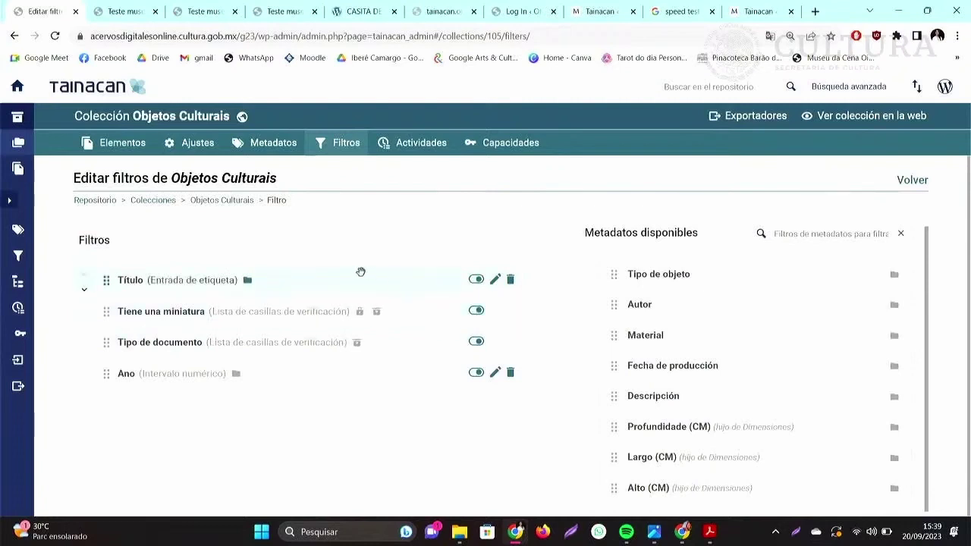
Disable the Tiene una miniatura and Tipo de documento filters for Objetos Culturais and check the collection's item list.
click(475, 311)
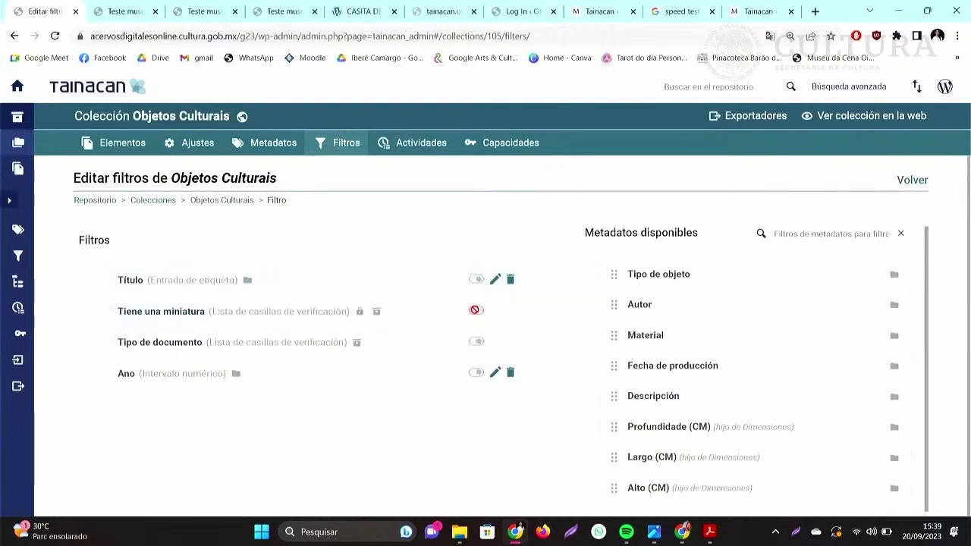
click(479, 346)
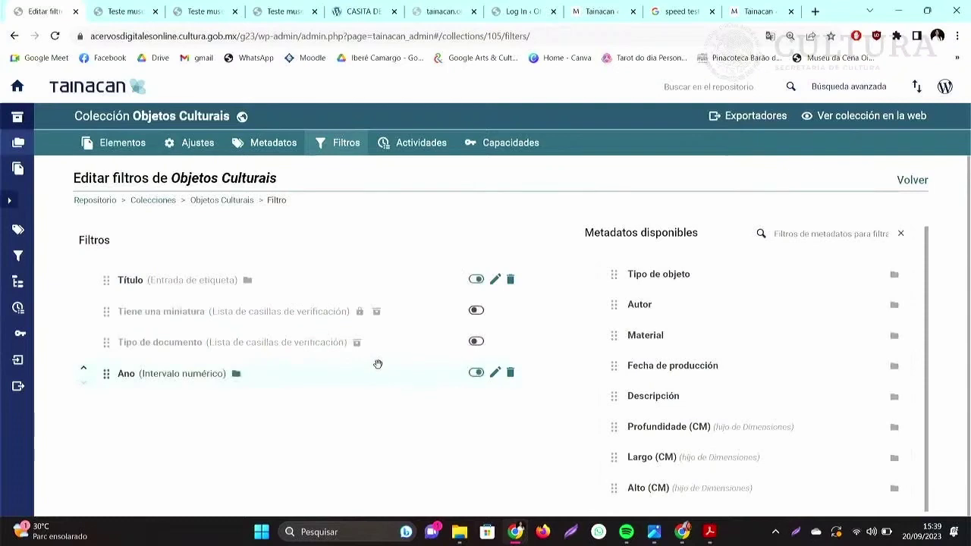
click(110, 151)
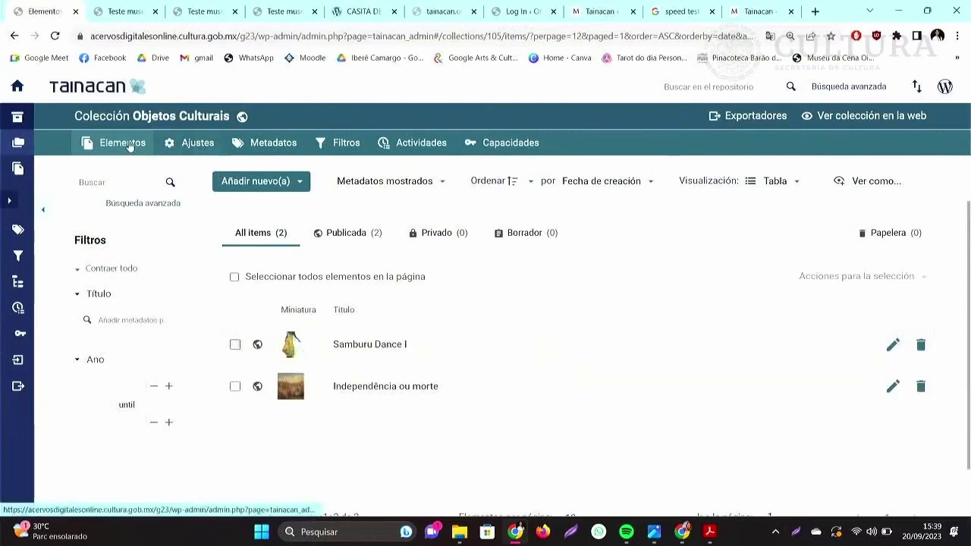
Open the filter settings of the Acervo Geral collection from the repository's collection list.
click(18, 121)
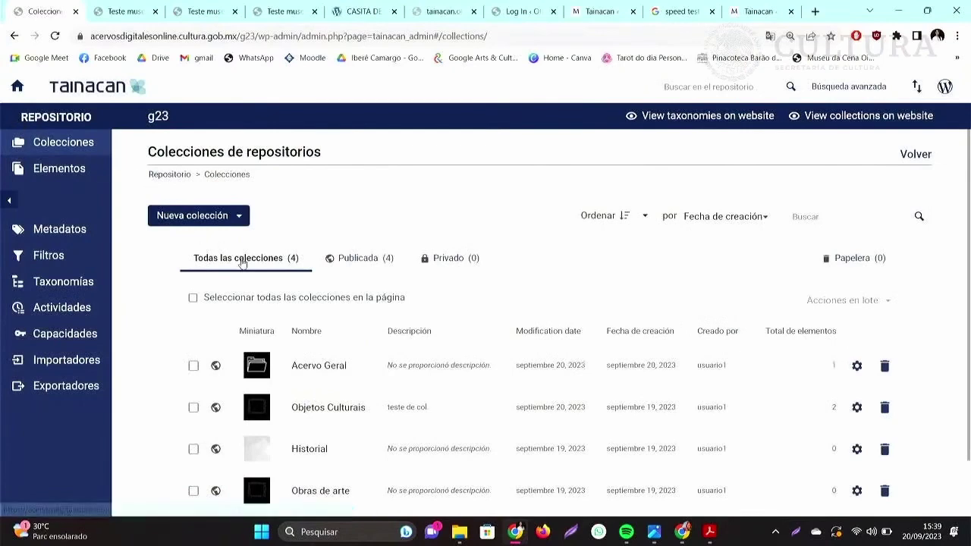
scroll(365, 381, down, 1)
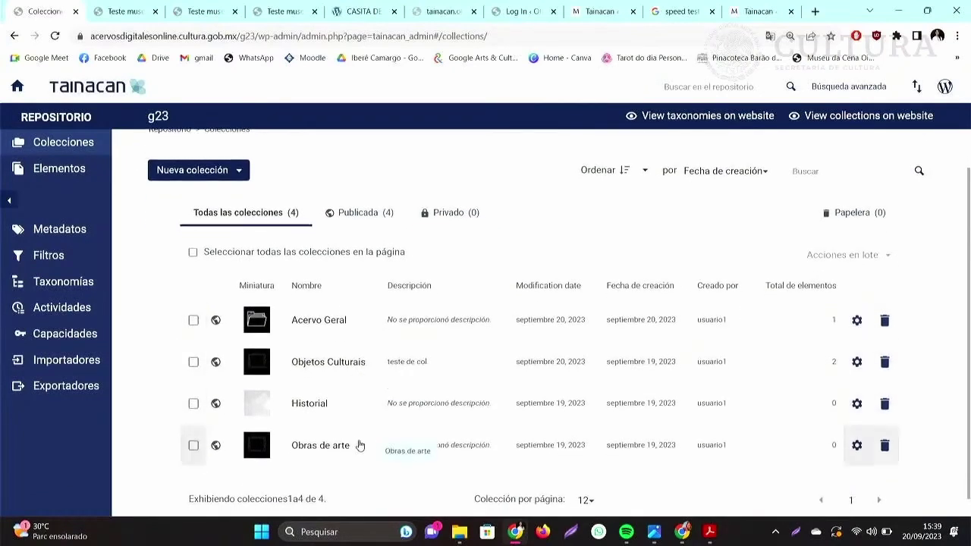
click(356, 362)
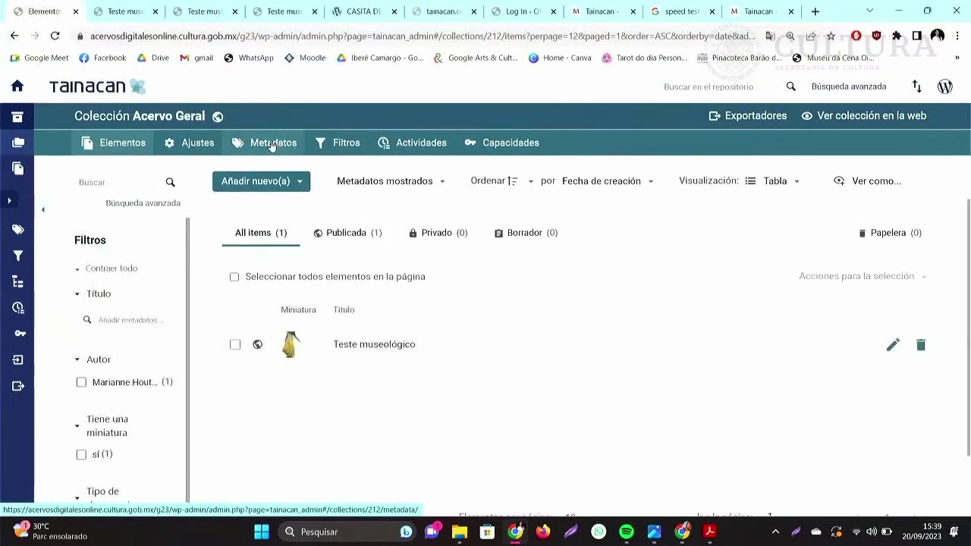
click(342, 145)
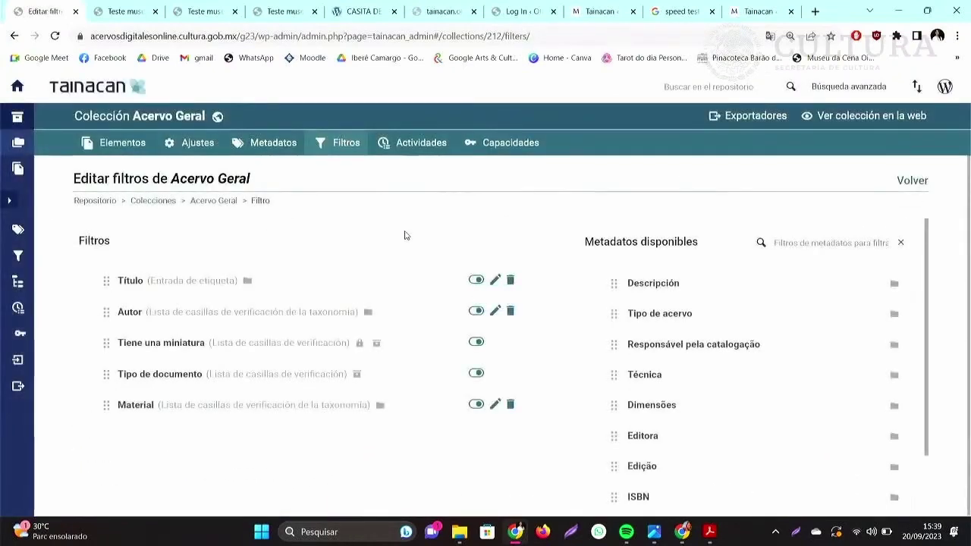
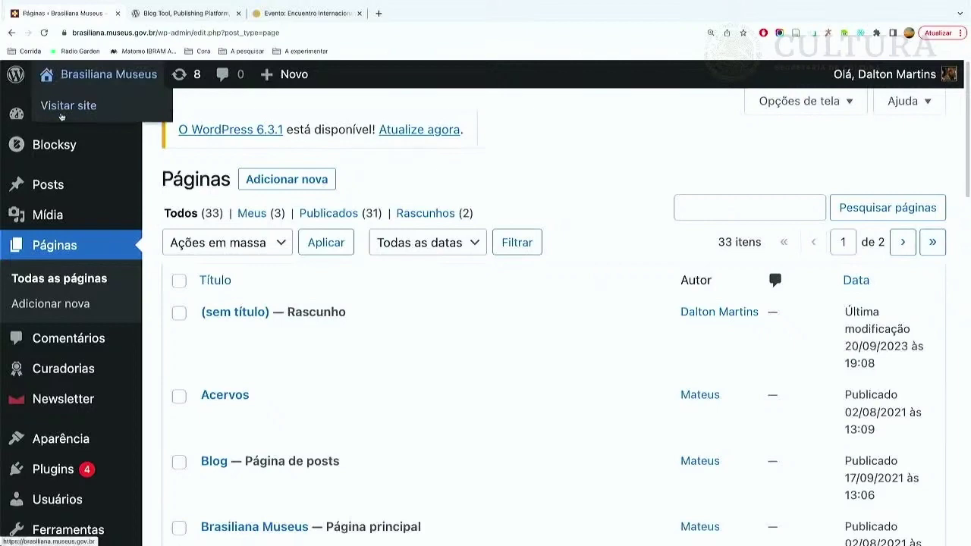
Open the public Brasiliana Museus site in a new browser tab from its WordPress administration.
right_click(66, 110)
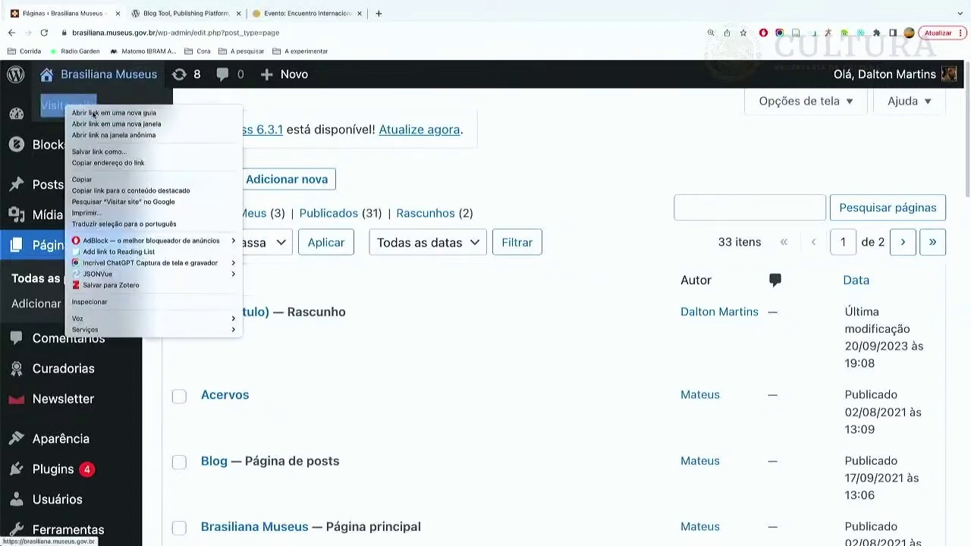
click(70, 112)
click(182, 21)
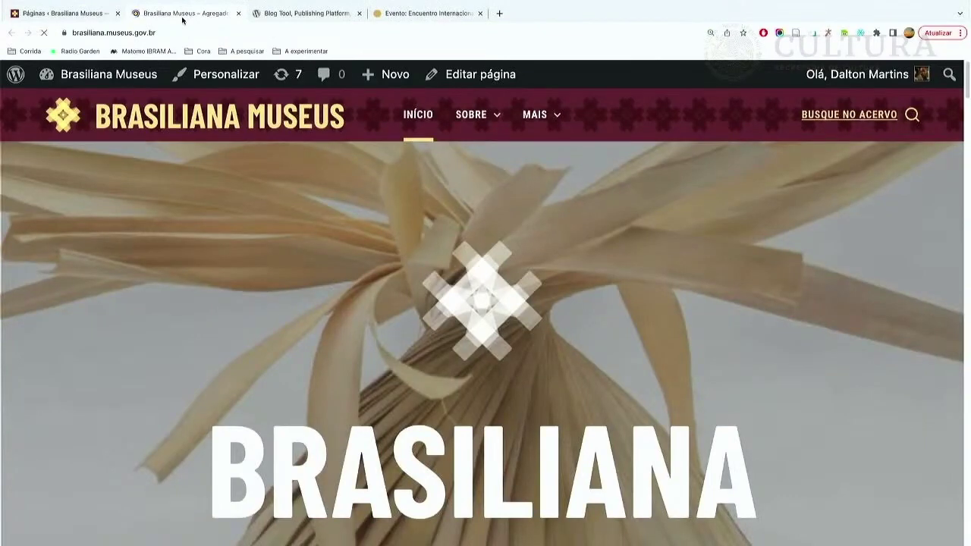
key(ctrl+minus)
key(ctrl+minus)
key(ctrl+minus)
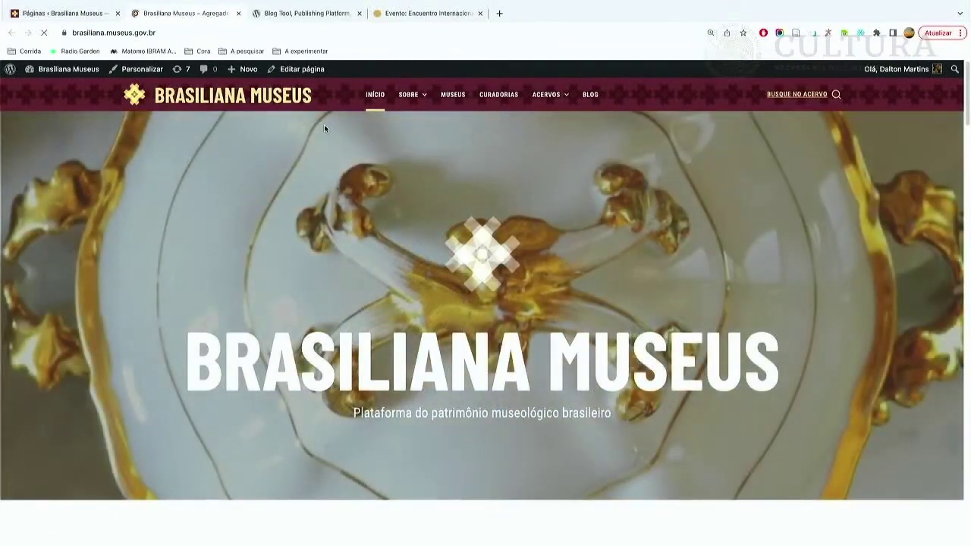
key(ctrl+plus)
Examine the Brasiliana Museus home page from the banner through the curated selections, featured museums, materials and integrated museums.
scroll(351, 181, down, 5)
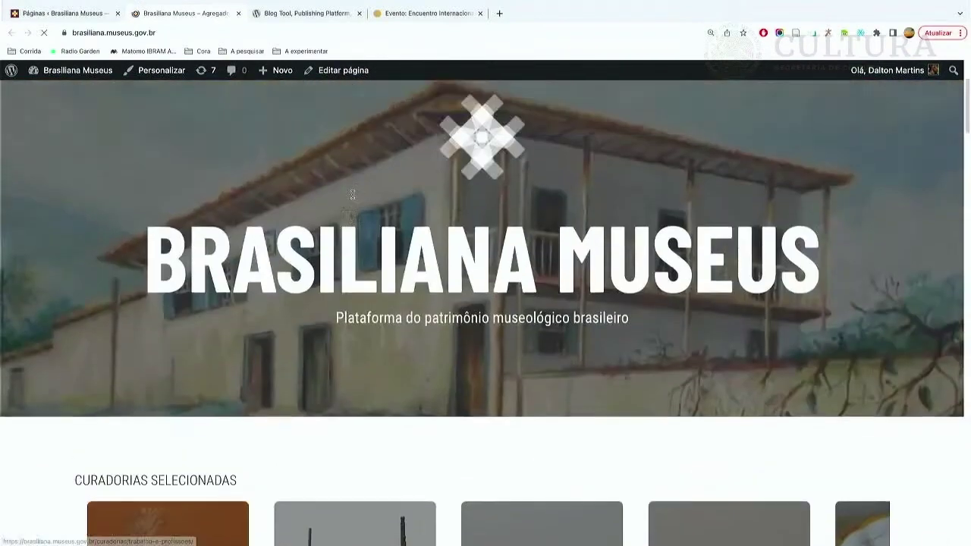
scroll(353, 194, down, 4)
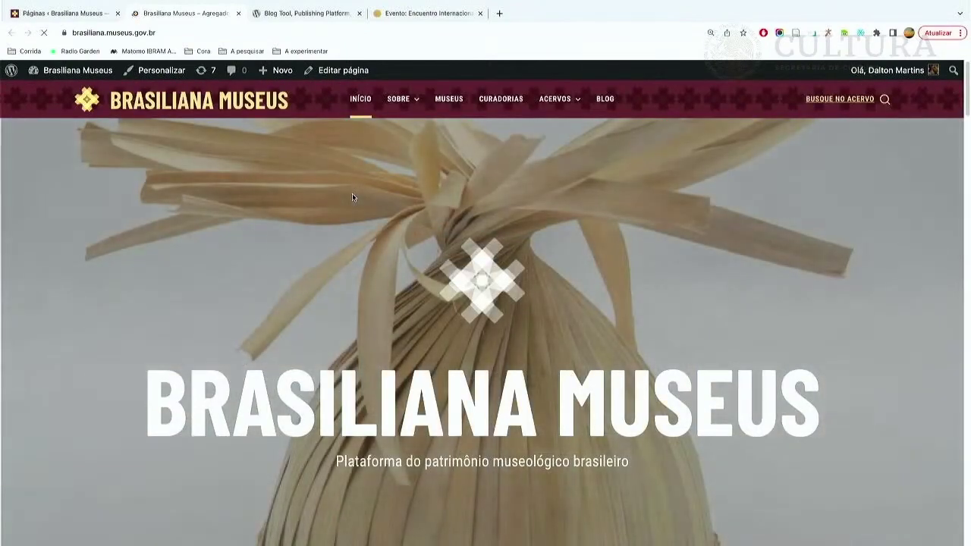
scroll(354, 190, down, 10)
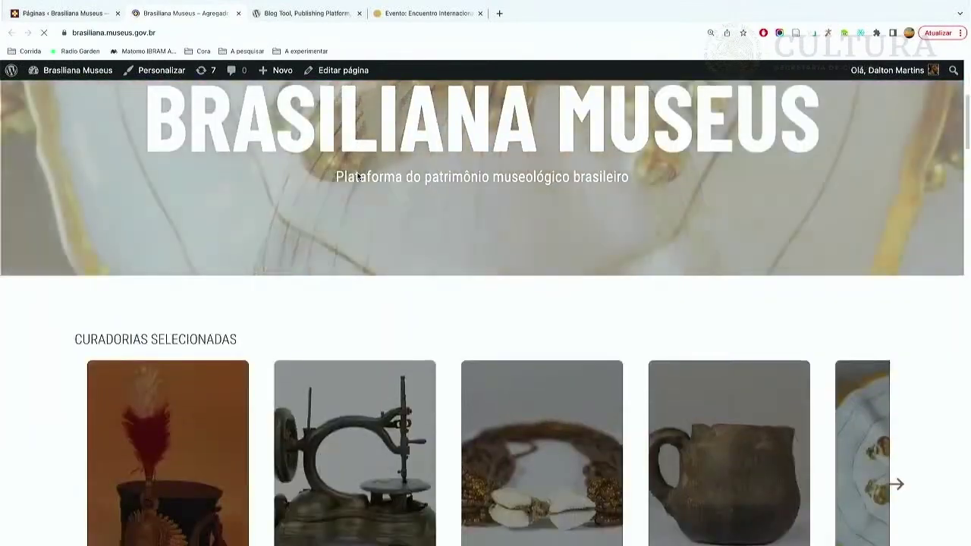
scroll(358, 176, down, 10)
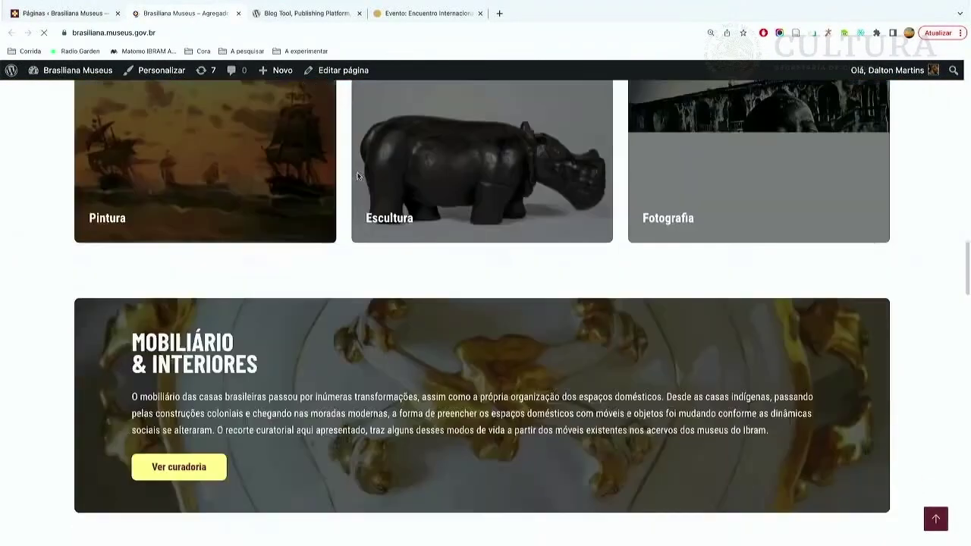
scroll(361, 182, down, 10)
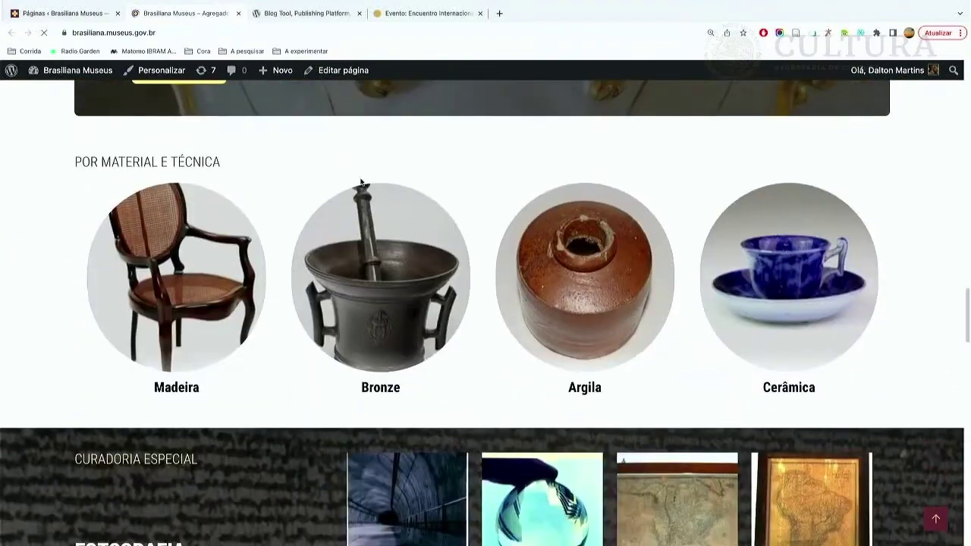
scroll(342, 186, down, 5)
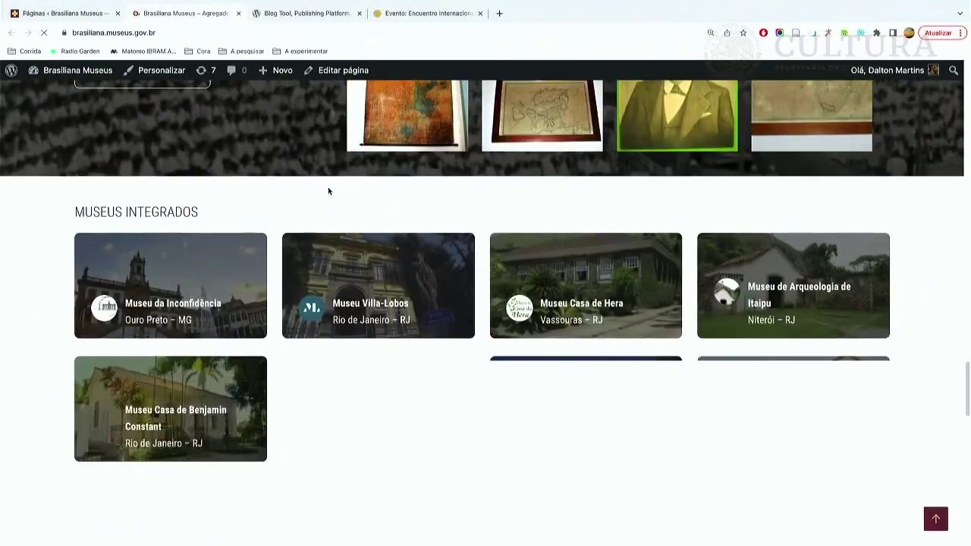
scroll(328, 190, down, 6)
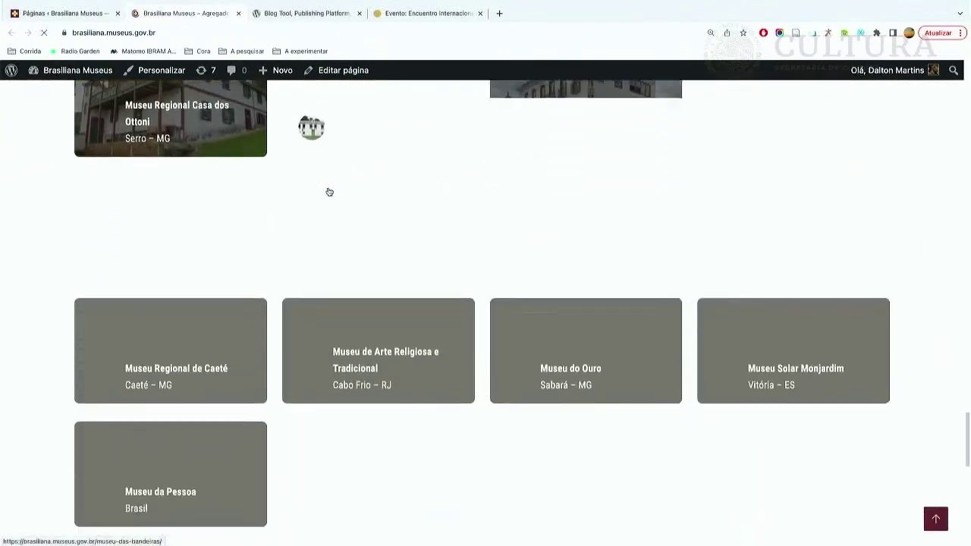
scroll(330, 192, down, 2)
scroll(329, 191, up, 15)
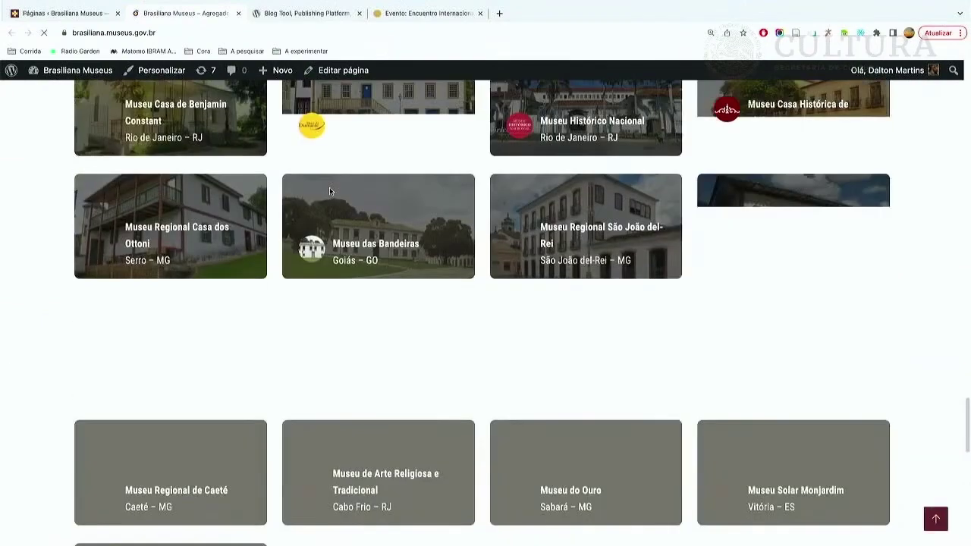
scroll(330, 191, up, 20)
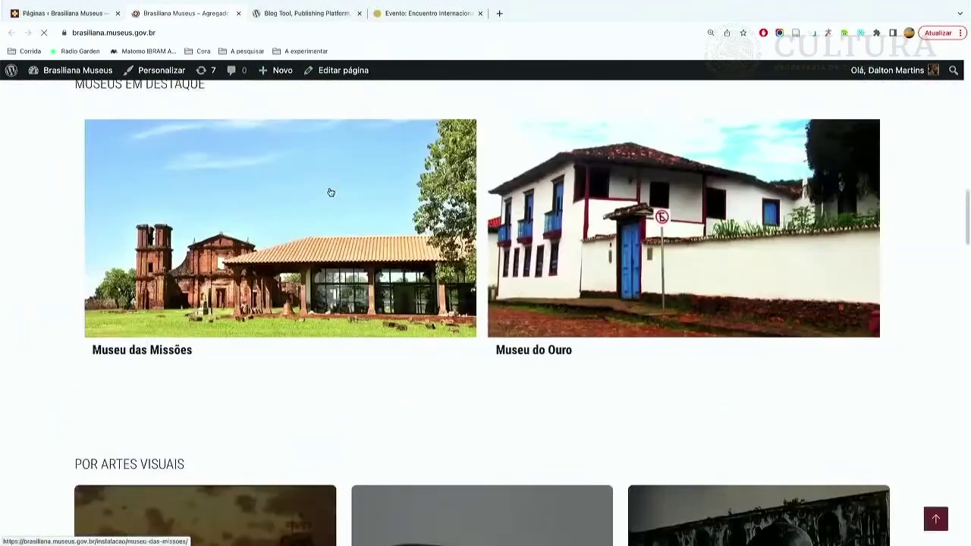
scroll(330, 187, up, 4)
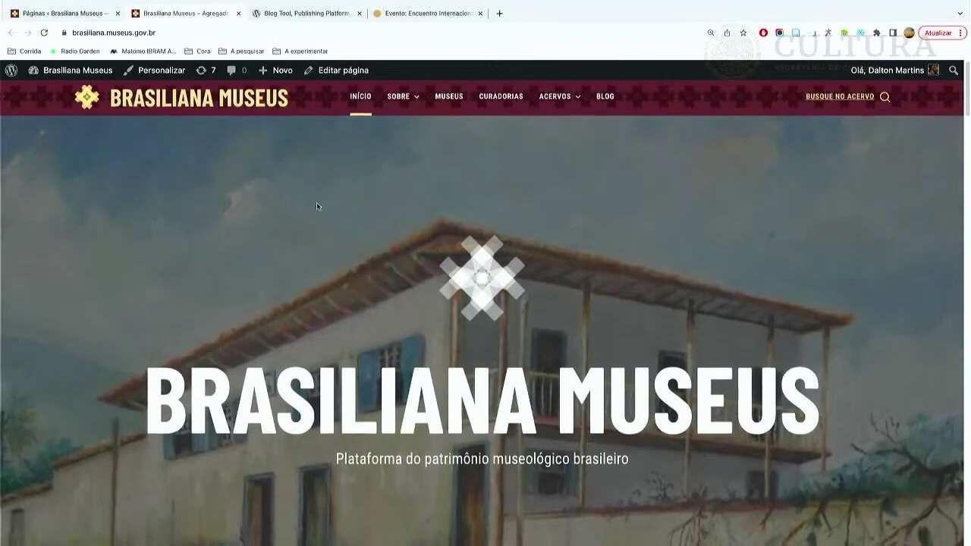
scroll(318, 203, down, 4)
scroll(316, 203, up, 4)
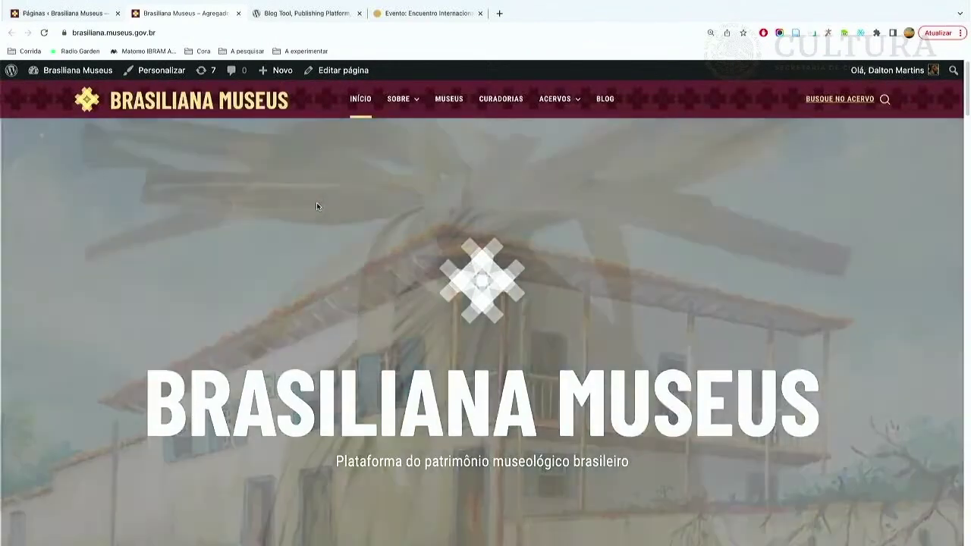
scroll(316, 203, down, 1)
scroll(317, 206, up, 1)
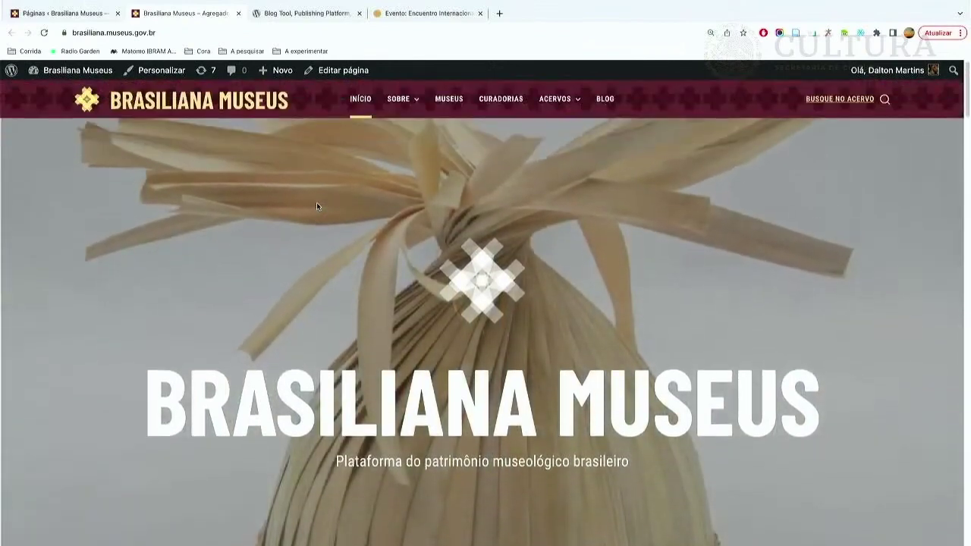
Return to the WordPress Páginas list and open the untitled draft page for editing.
click(71, 17)
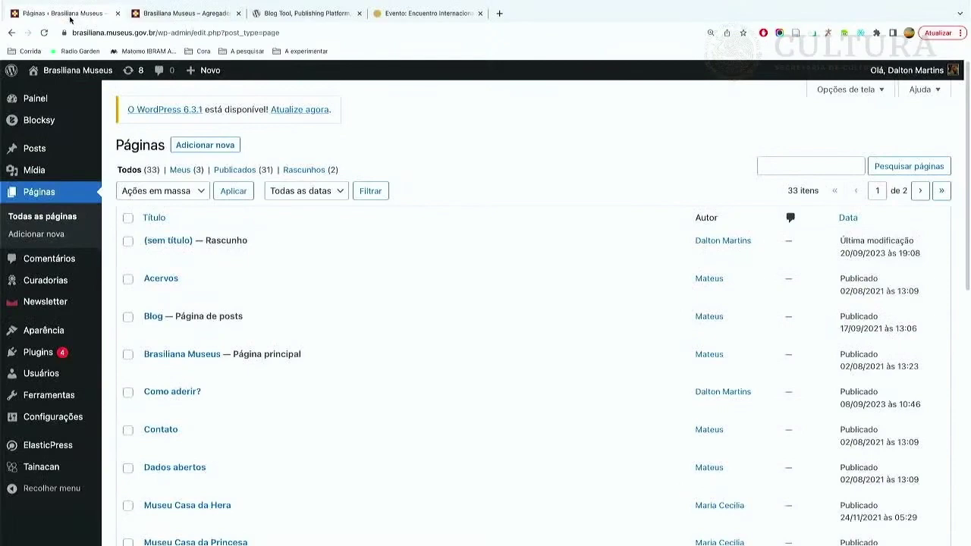
key(ctrl+plus)
key(ctrl+plus)
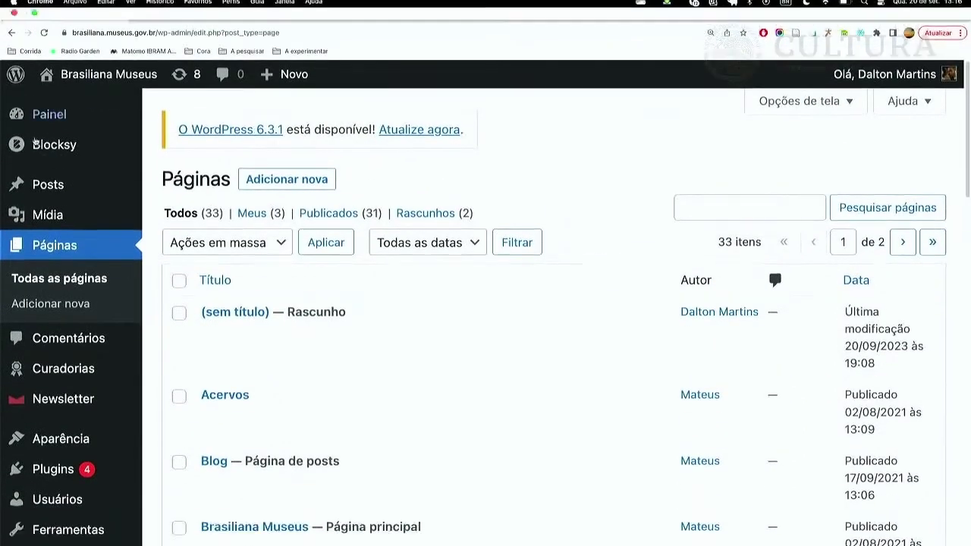
mouse_move(98, 188)
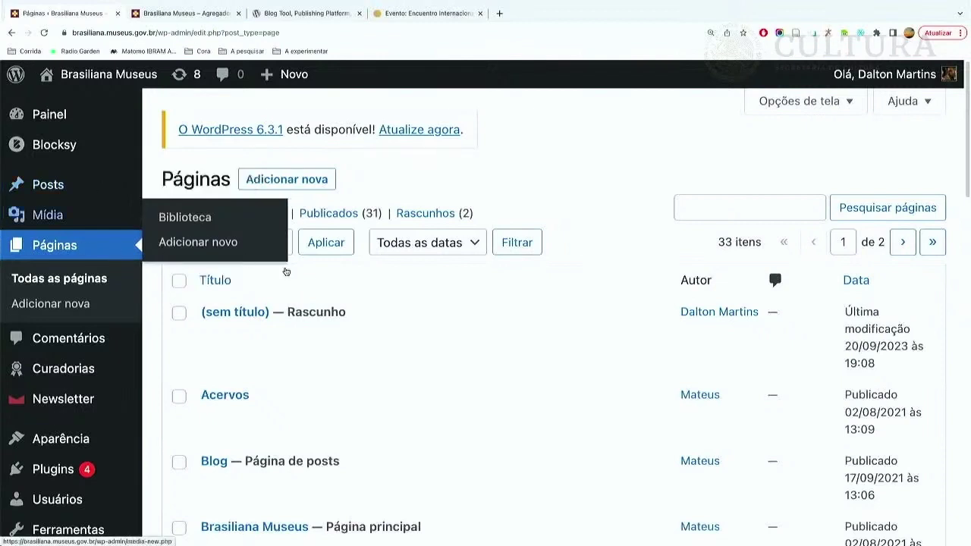
click(221, 341)
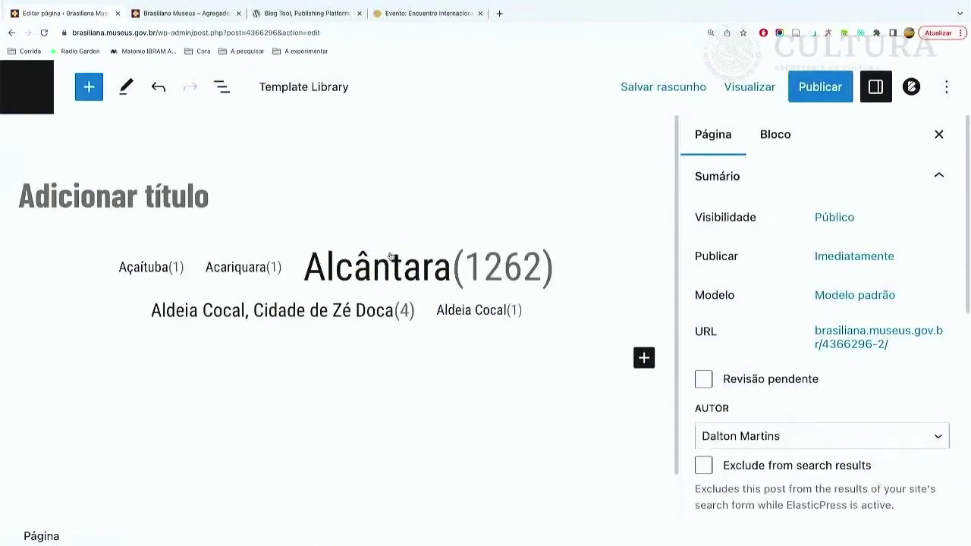
Remove the Lista de Facetas do Tainacan block from the untitled draft page.
click(599, 306)
click(378, 209)
scroll(432, 354, down, 1)
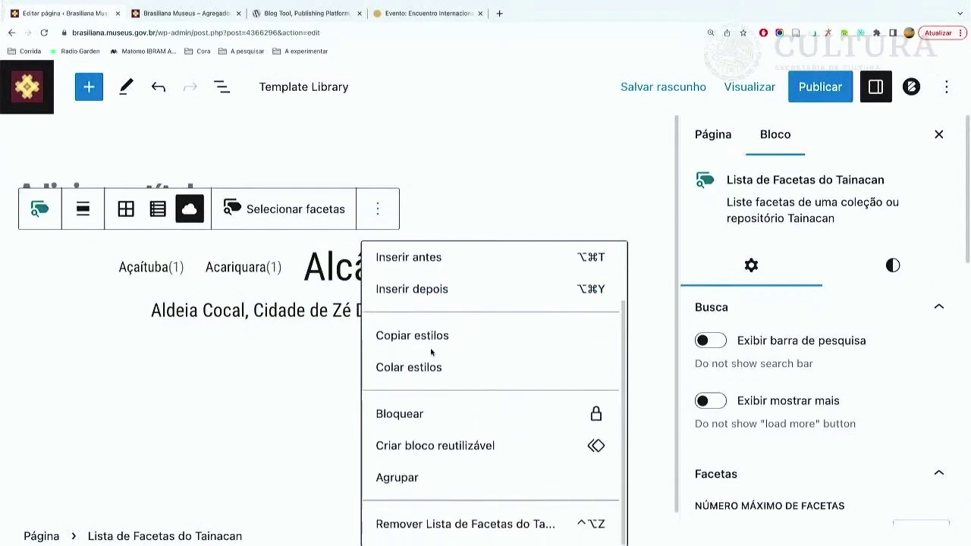
click(453, 524)
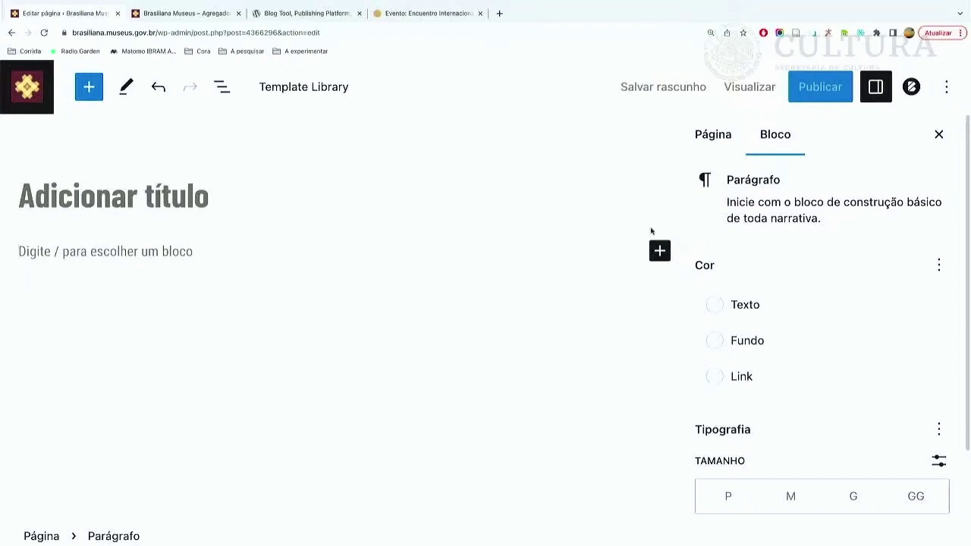
Open the full block library for the empty paragraph of the untitled page.
click(658, 251)
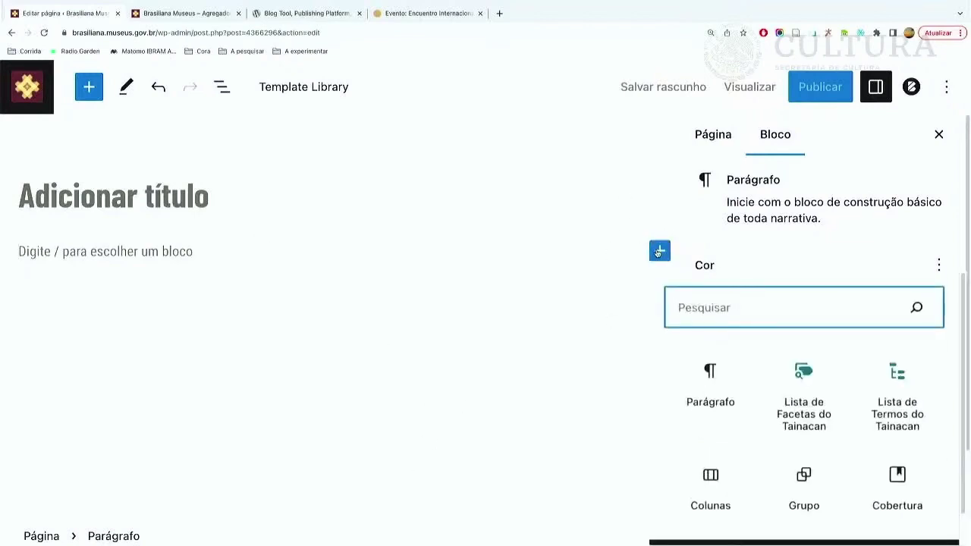
scroll(802, 397, down, 1)
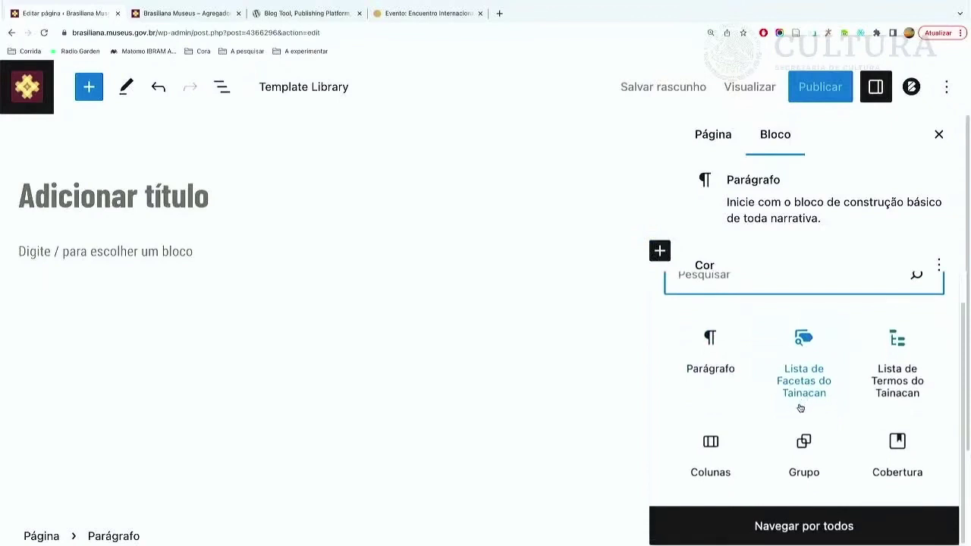
scroll(710, 356, up, 1)
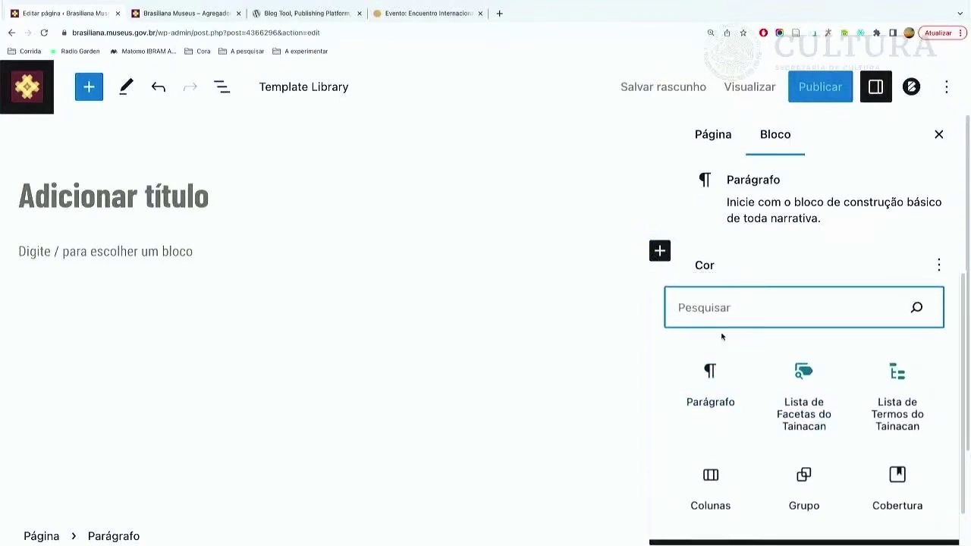
scroll(724, 337, down, 1)
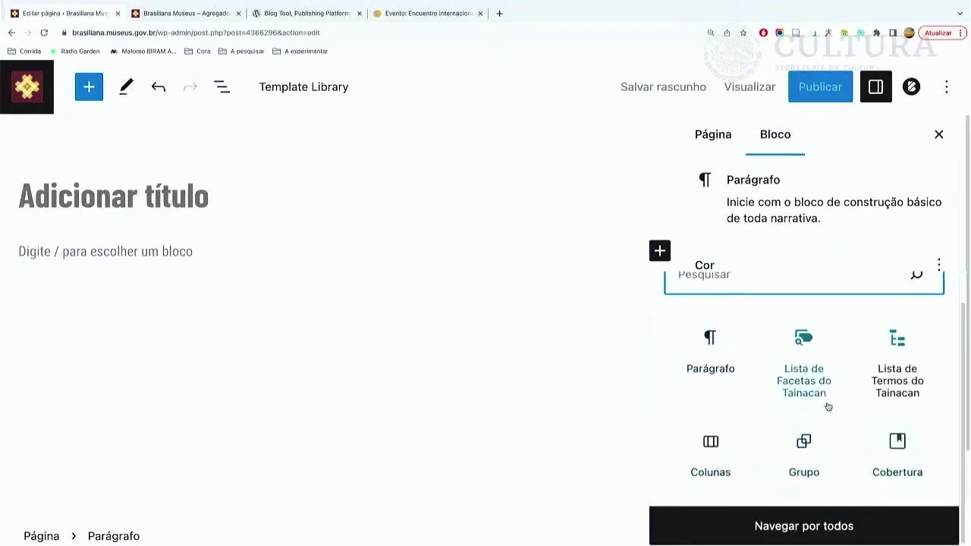
click(802, 527)
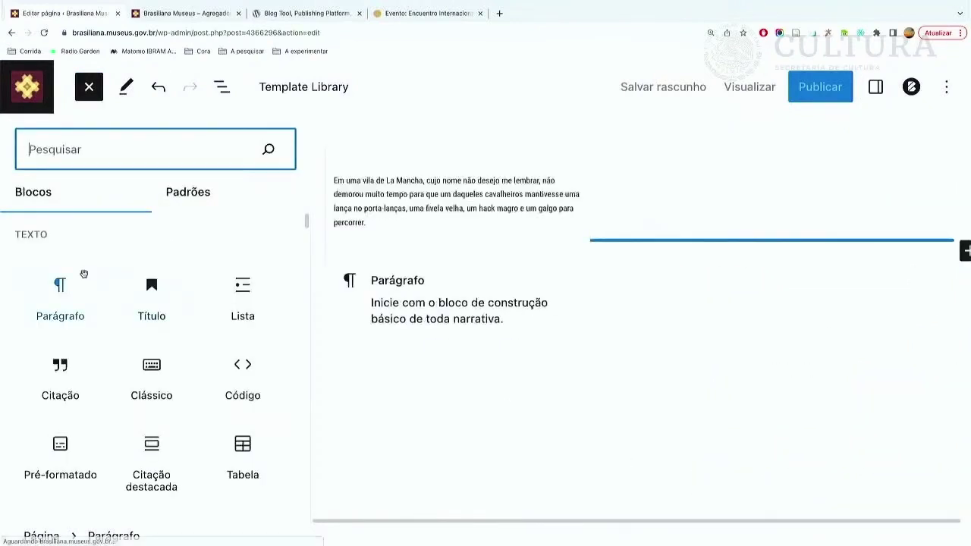
Examine the available blocks by category, from text, media and theme blocks through embeds to the Blocos Tainacan group.
scroll(90, 264, down, 2)
scroll(92, 264, down, 3)
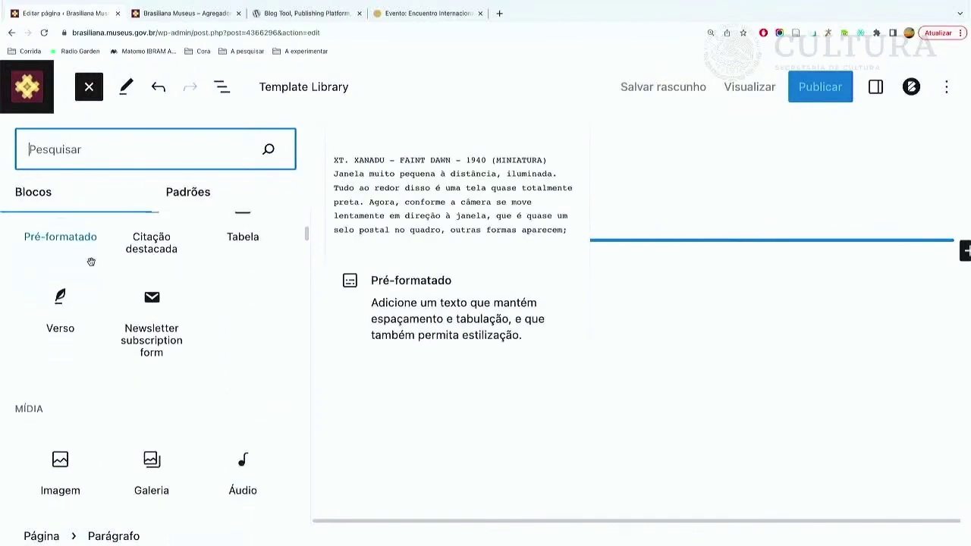
scroll(102, 288, down, 5)
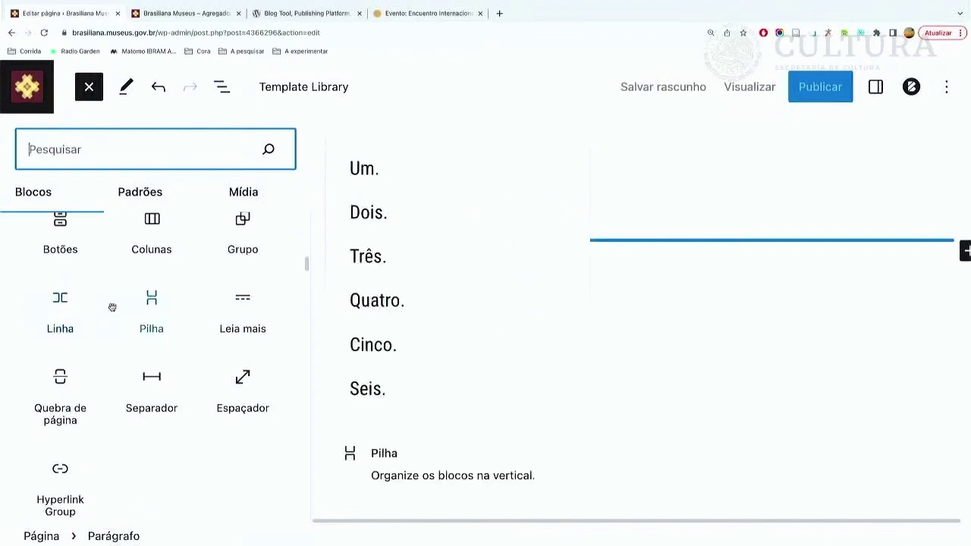
scroll(113, 310, down, 5)
scroll(114, 319, down, 6)
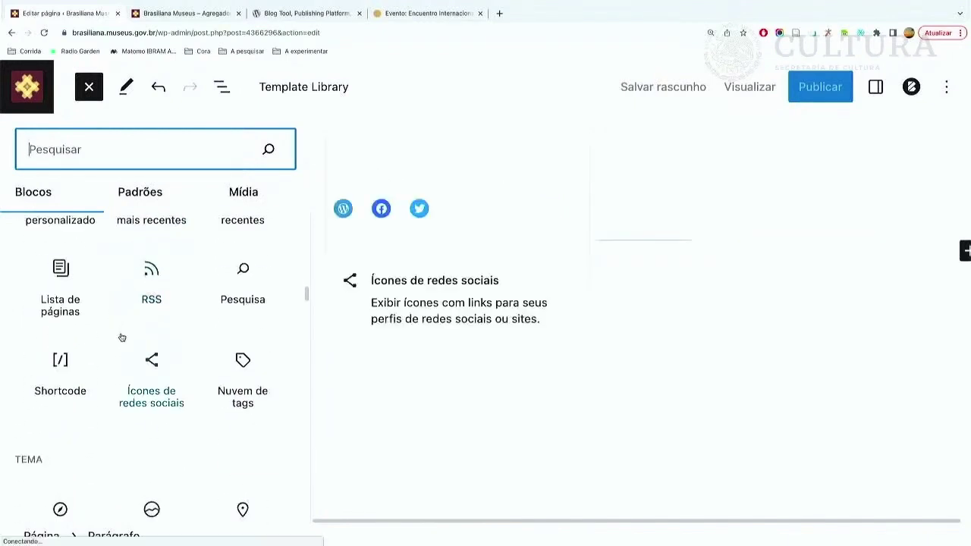
scroll(121, 337, down, 8)
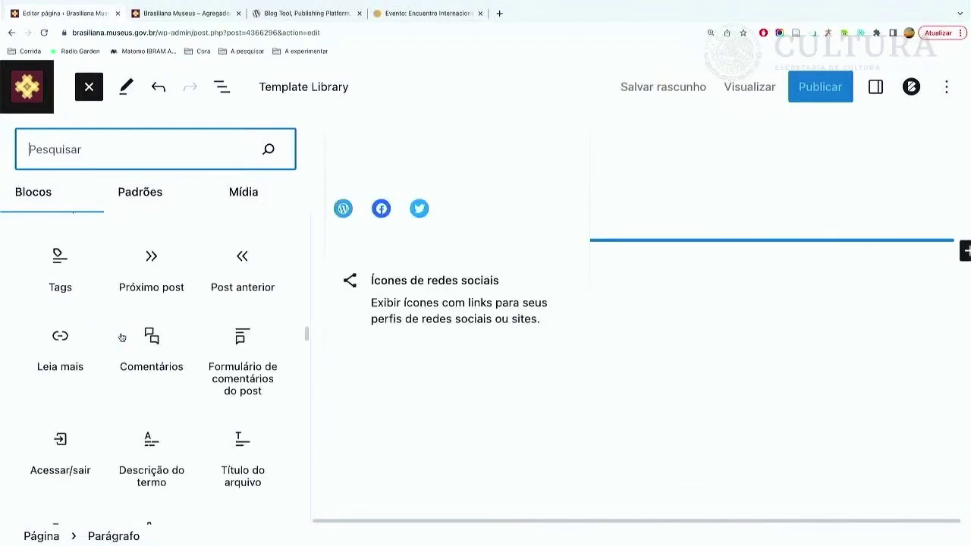
scroll(121, 333, down, 8)
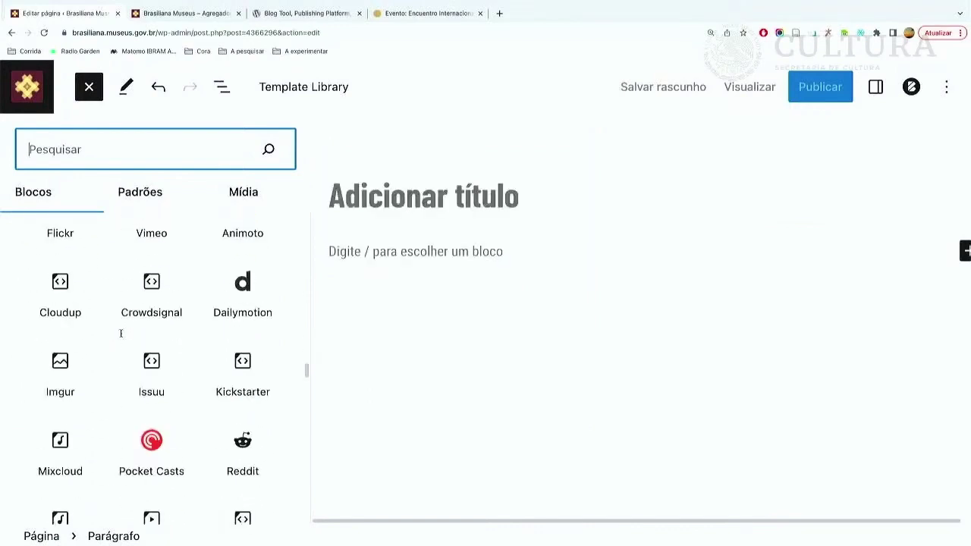
scroll(121, 334, down, 1)
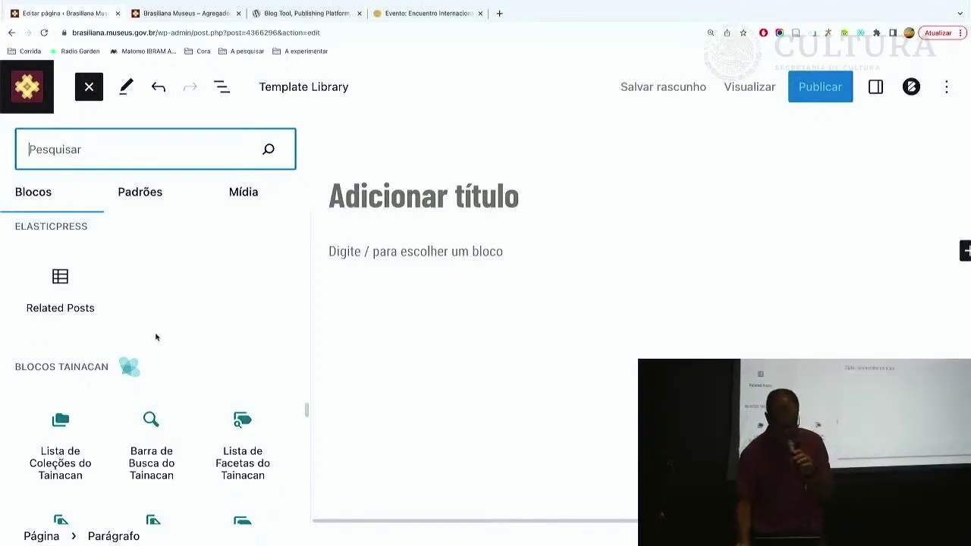
scroll(164, 347, down, 1)
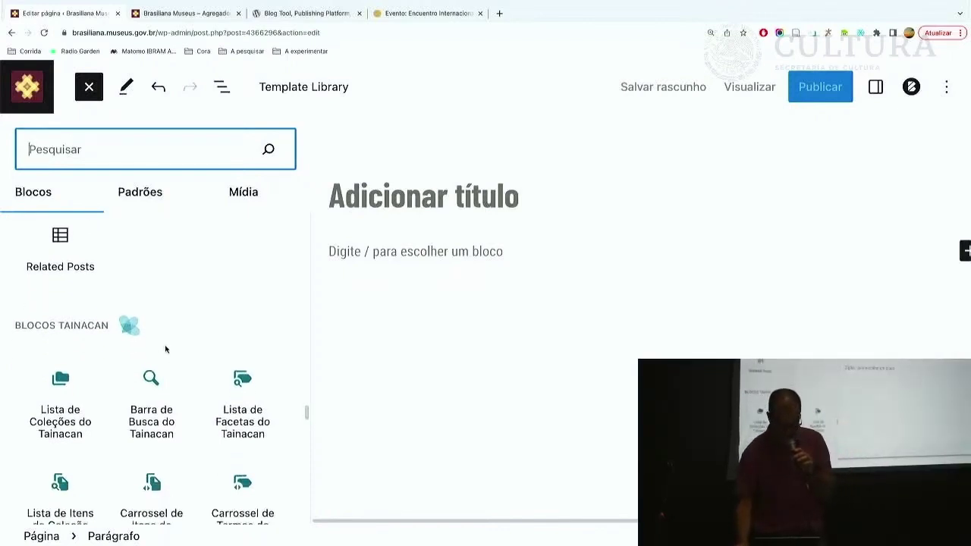
scroll(165, 356, down, 2)
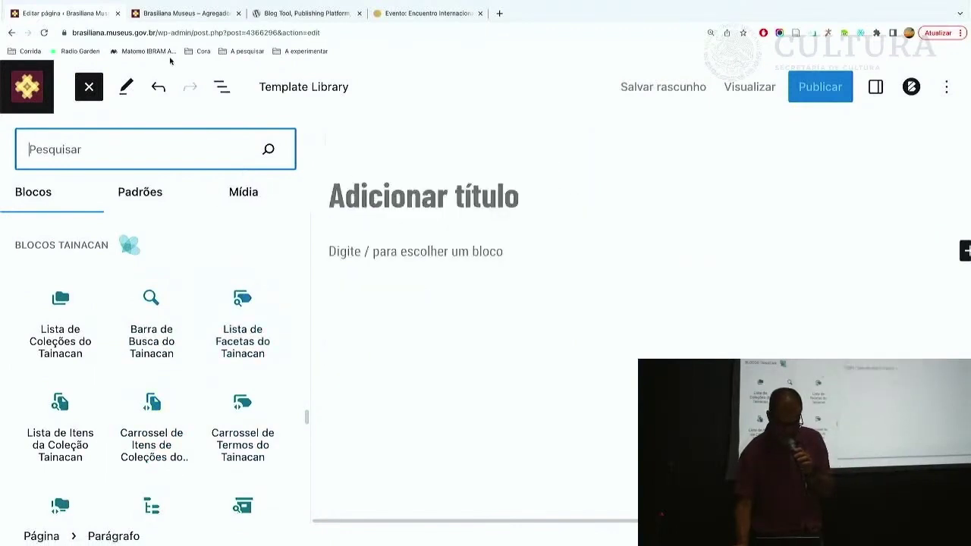
Switch to the public Brasiliana Museus site and open its Itens do Acervo page from the Acervos navigation entry.
click(181, 14)
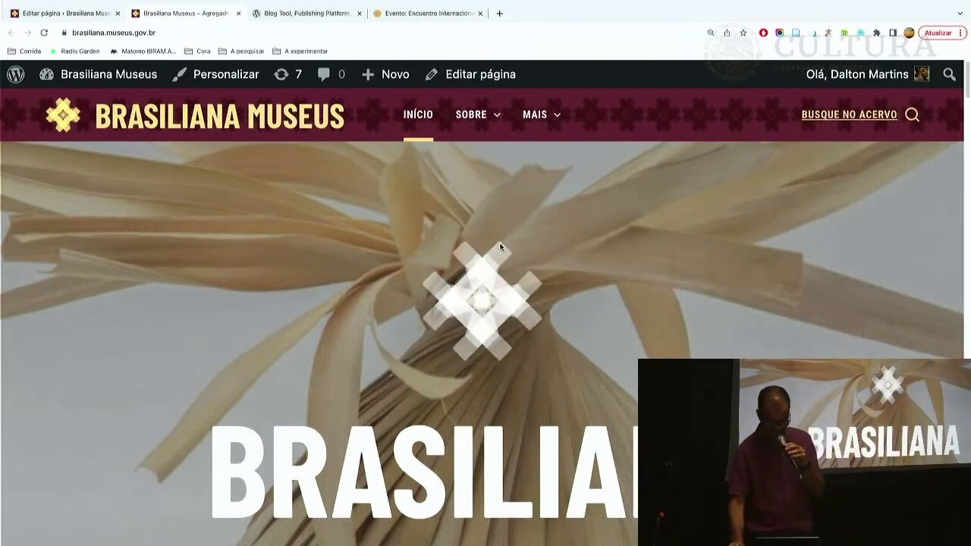
mouse_move(550, 121)
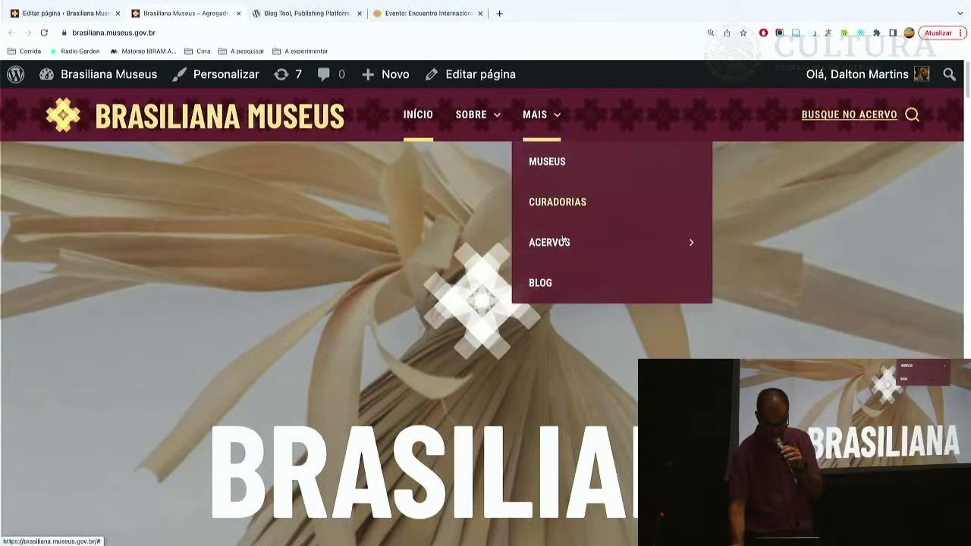
mouse_move(566, 241)
click(802, 285)
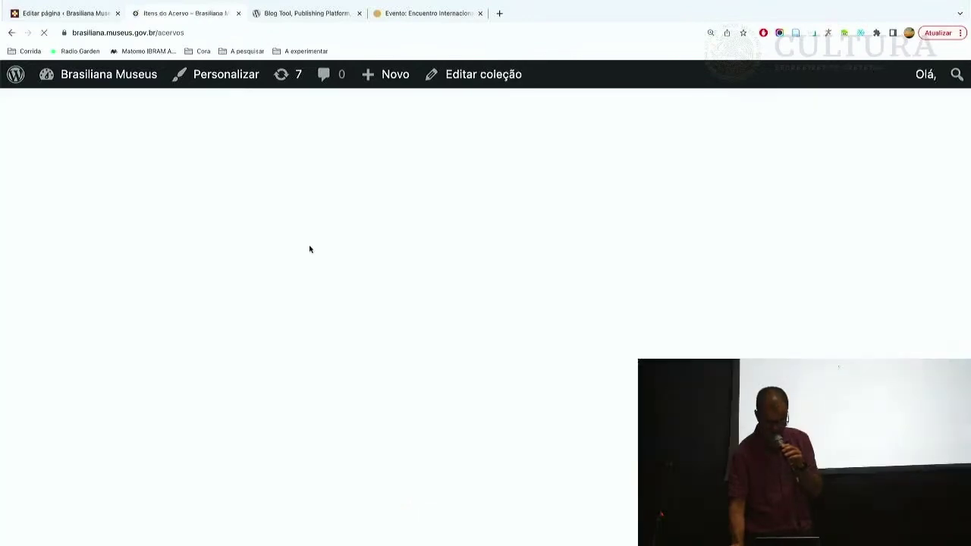
Examine the Itens do Acervo listing, its filter groups and the total number of items.
scroll(341, 262, down, 2)
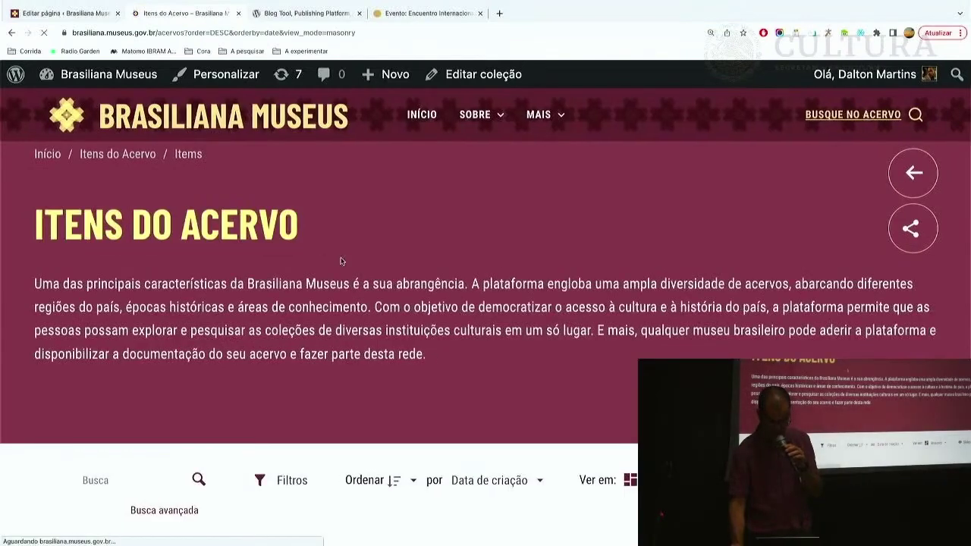
scroll(343, 264, down, 4)
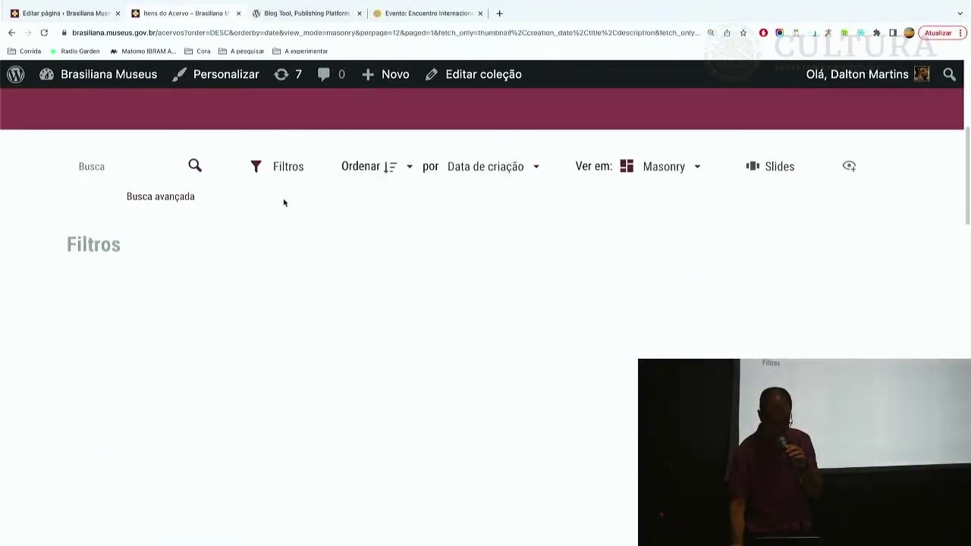
scroll(182, 276, down, 3)
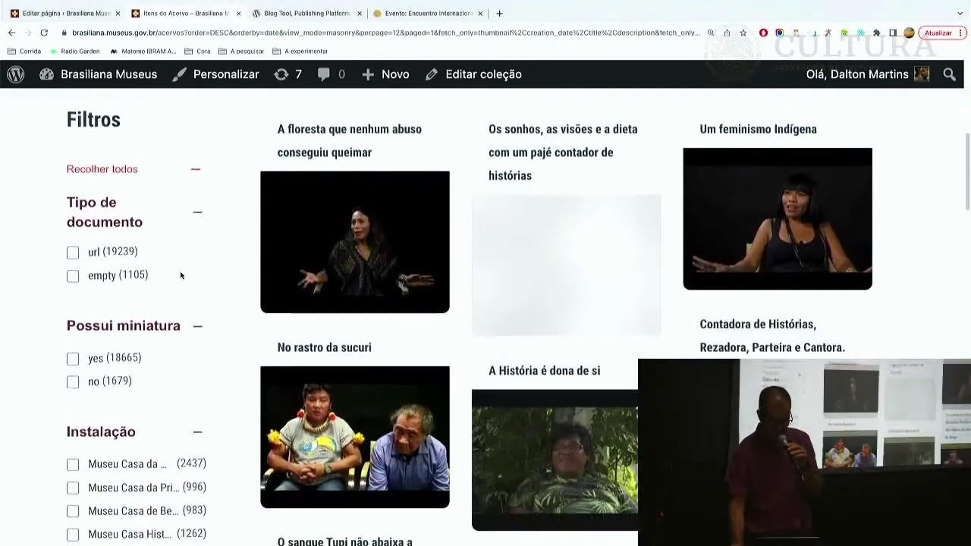
scroll(180, 275, down, 3)
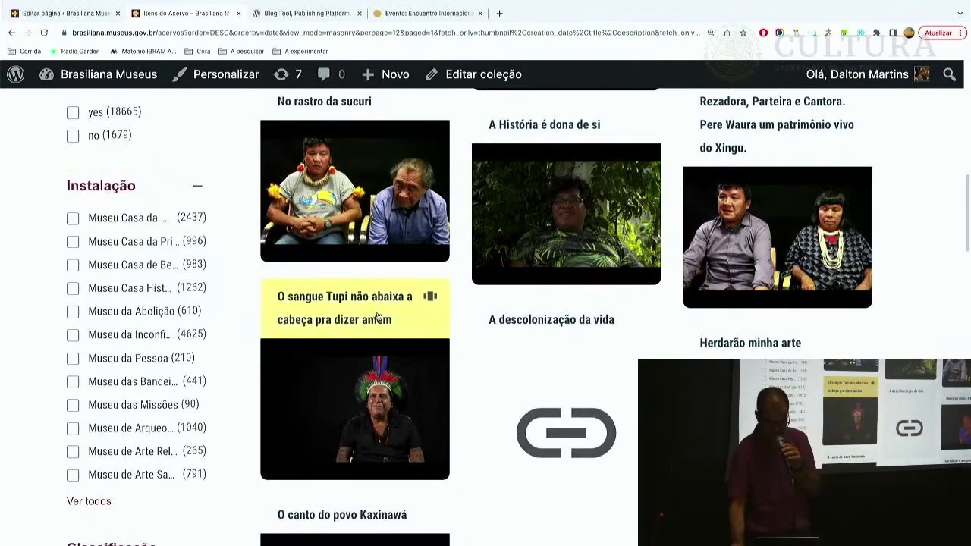
scroll(377, 313, down, 7)
scroll(377, 313, down, 4)
scroll(377, 312, up, 3)
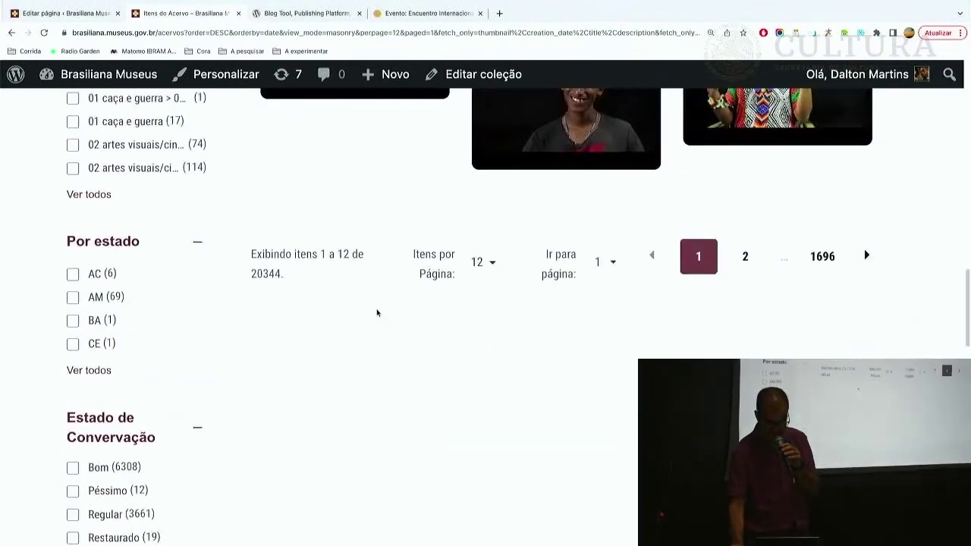
drag(251, 275, 288, 279)
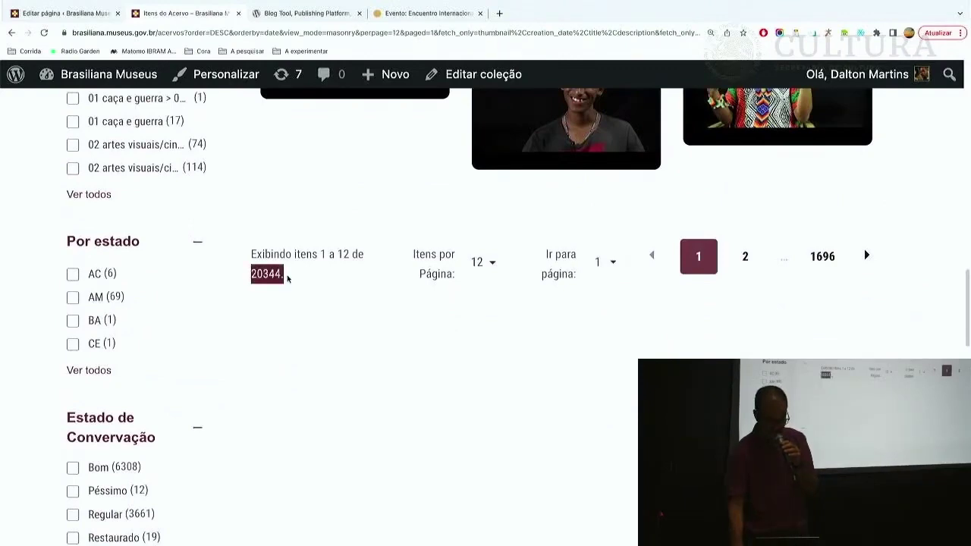
Filter the collection items by the second museum under Instalação, Museu Casa da Pri…, and review the matching items.
scroll(292, 342, up, 6)
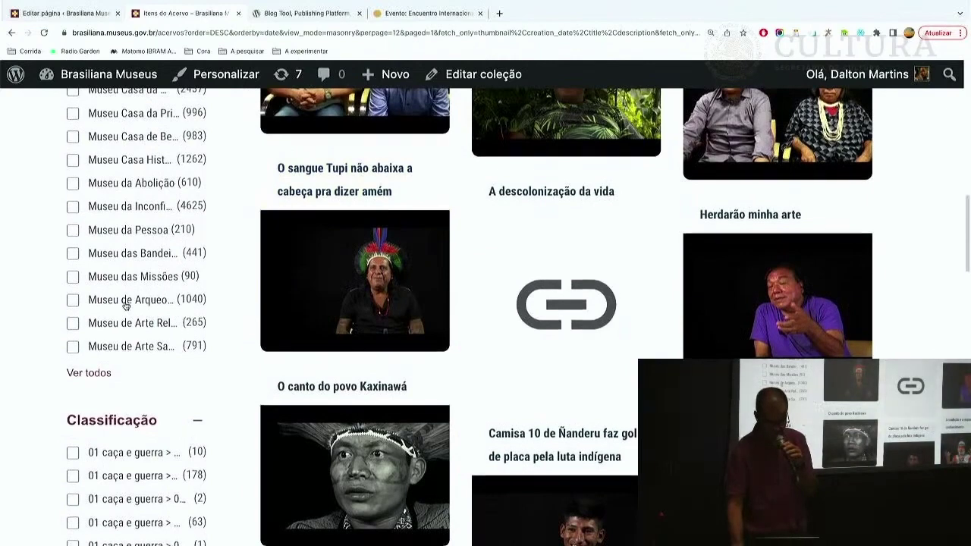
scroll(126, 305, up, 1)
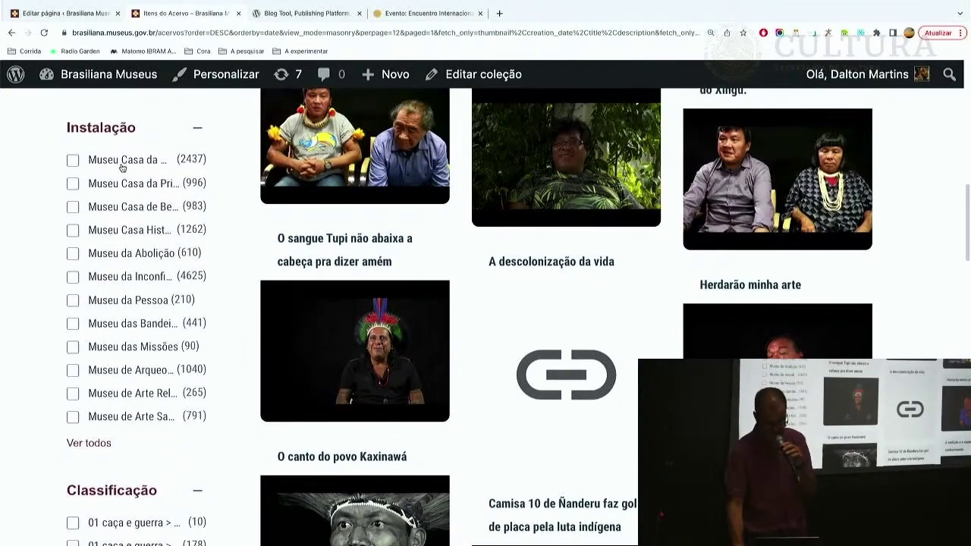
click(73, 184)
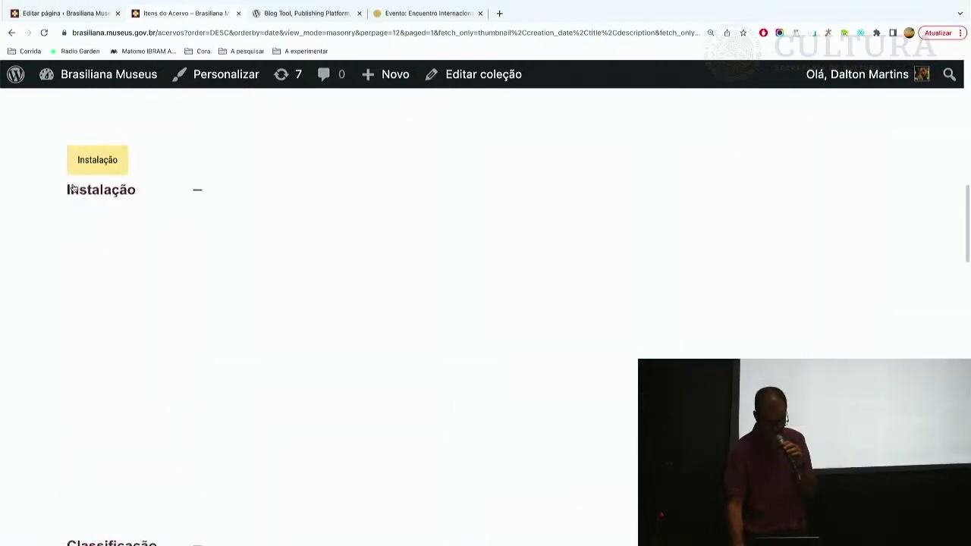
scroll(165, 224, up, 5)
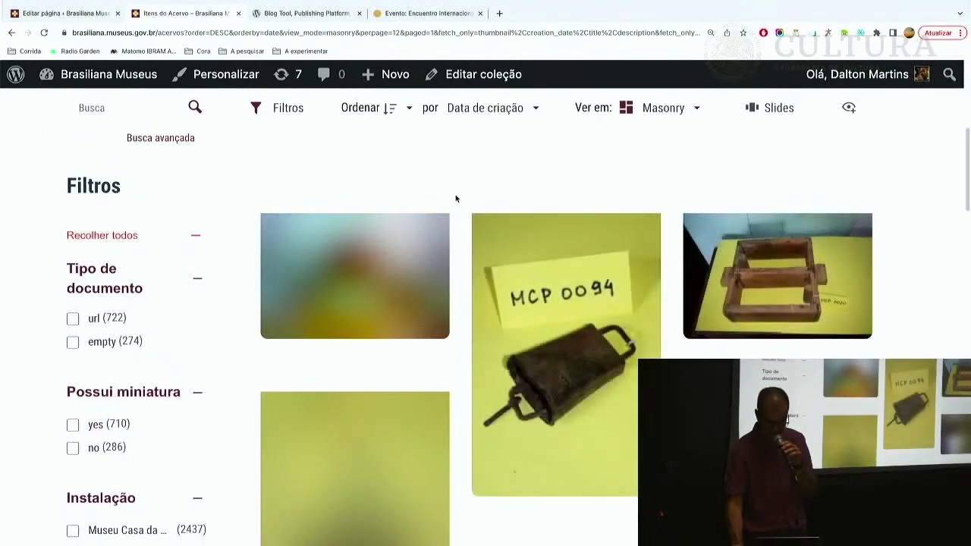
scroll(467, 233, down, 1)
scroll(467, 233, down, 9)
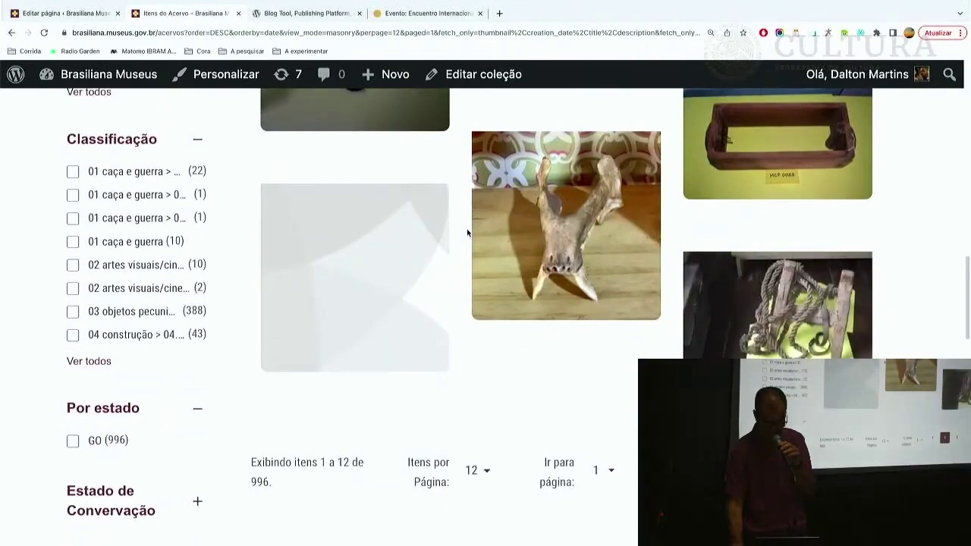
scroll(225, 201, up, 5)
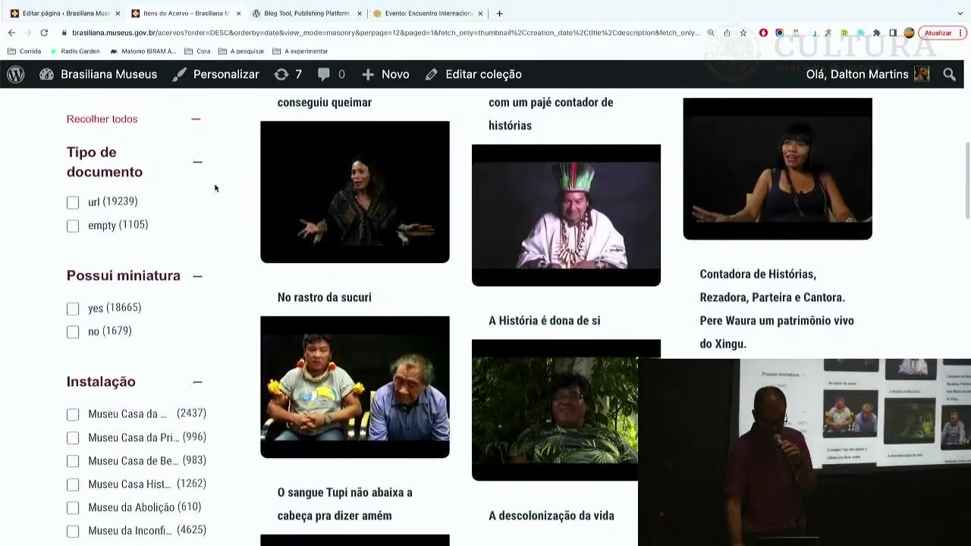
Filter the collection items by the Classificação term 05 interiores > 05.1 acessório de interiores and review the matching items.
scroll(215, 188, down, 6)
scroll(215, 188, down, 3)
scroll(80, 202, up, 1)
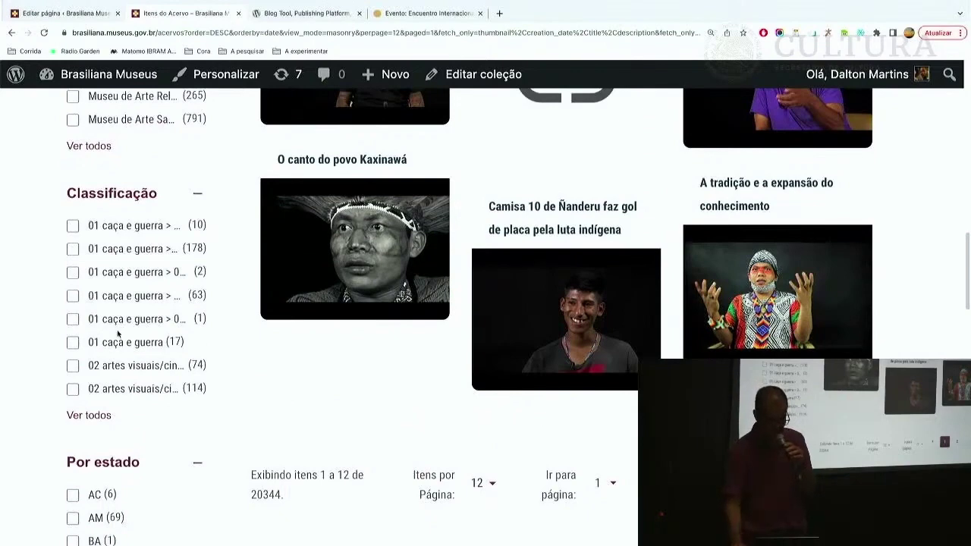
click(89, 415)
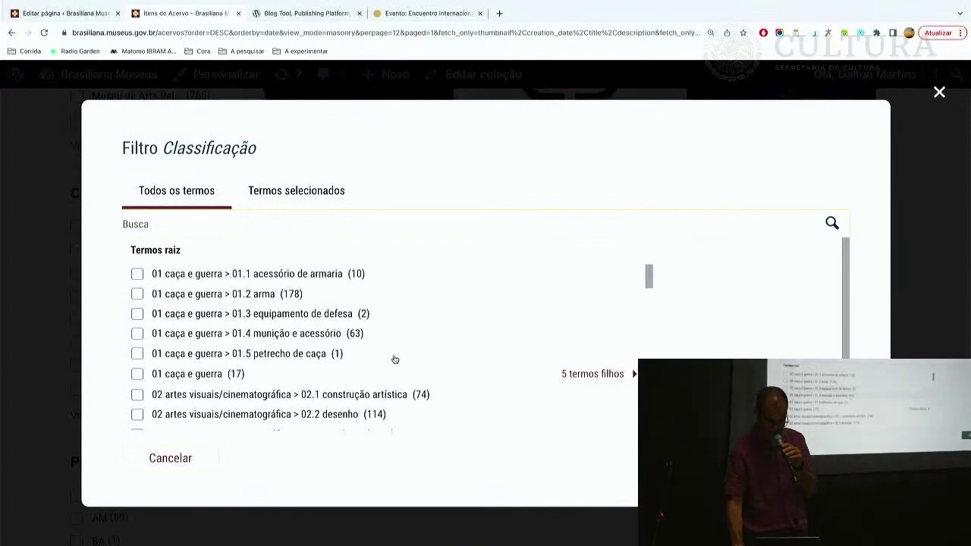
scroll(258, 308, down, 10)
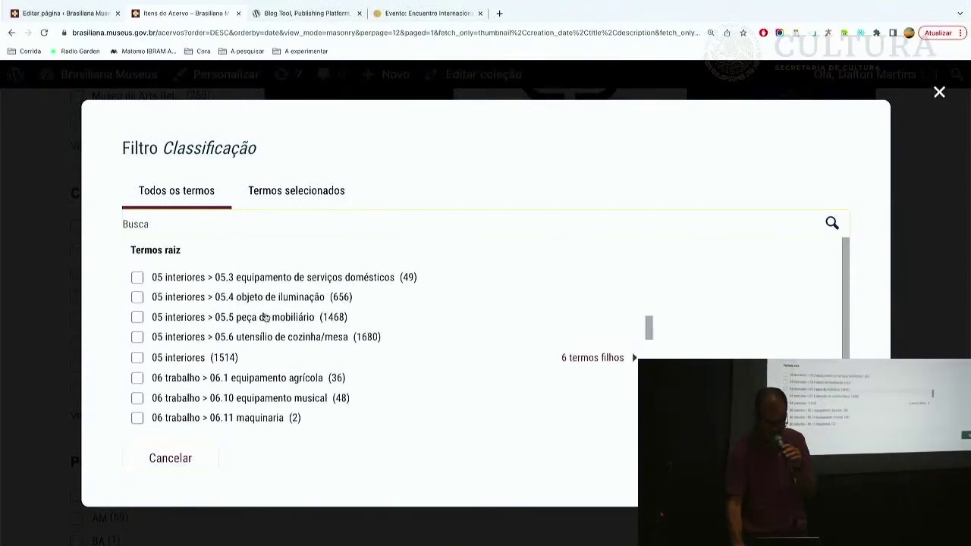
scroll(260, 355, up, 3)
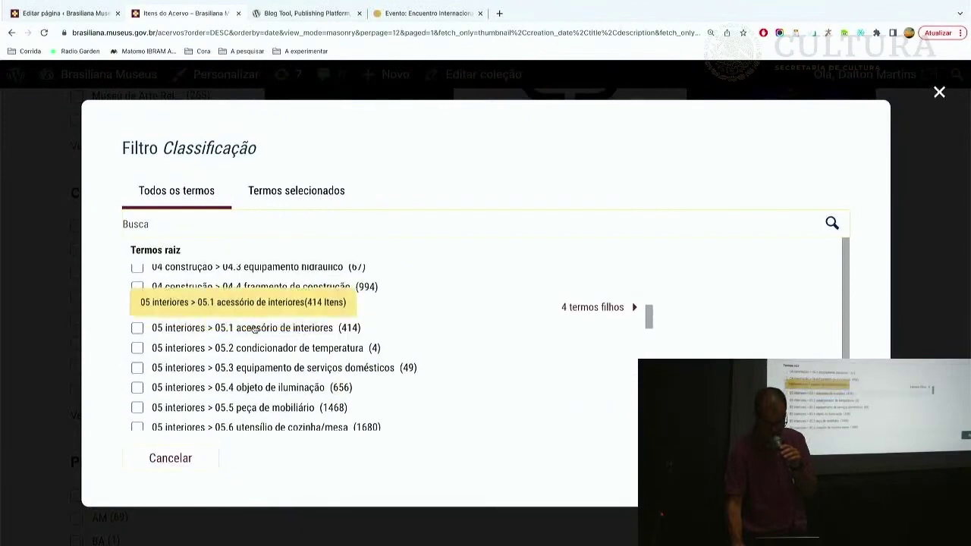
click(136, 329)
click(819, 458)
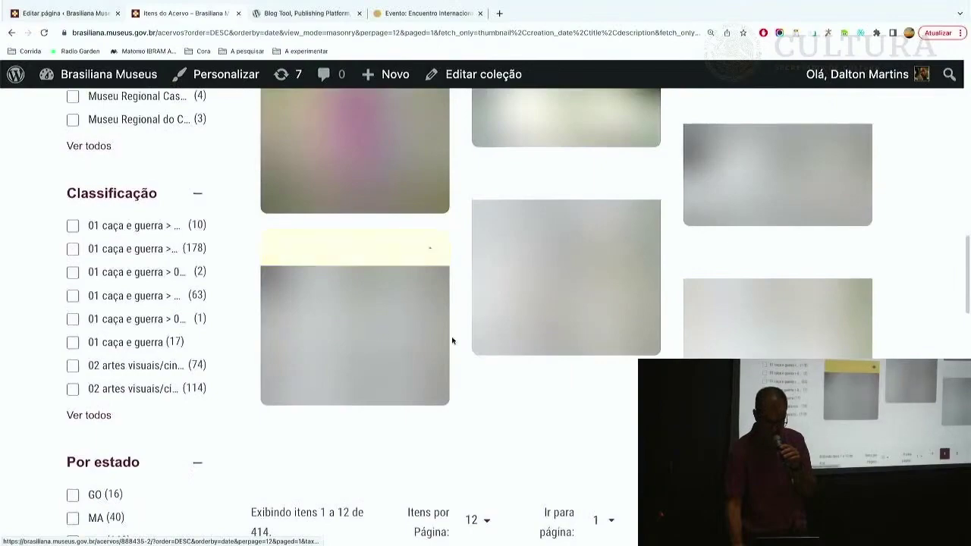
scroll(452, 340, up, 8)
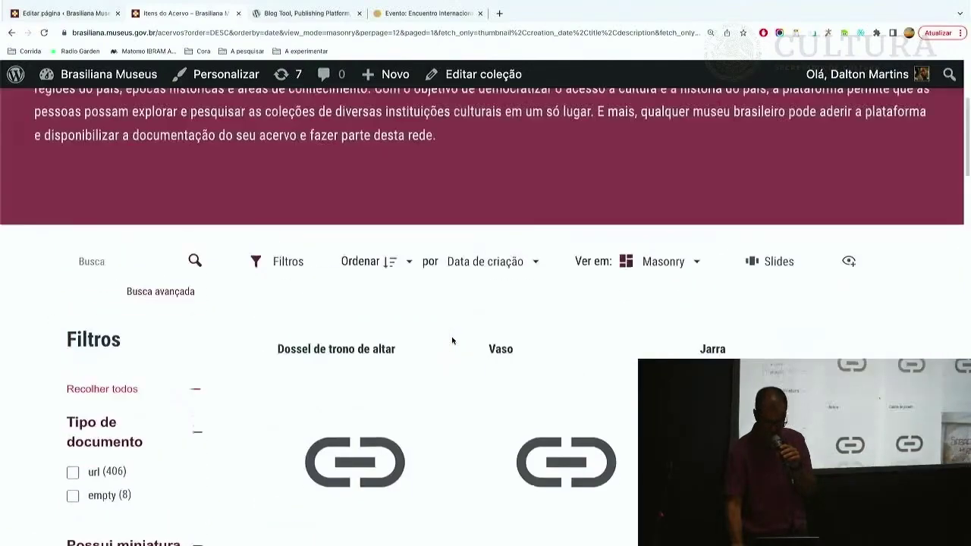
scroll(452, 340, down, 10)
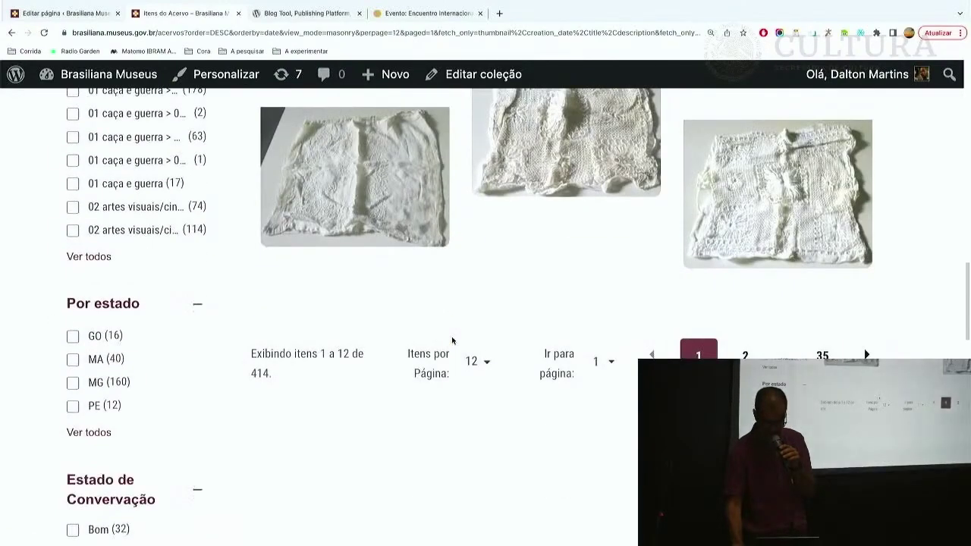
Go to page 2 of the filtered items and examine the remaining filter groups, from Por estado to Material/Técnica.
click(746, 355)
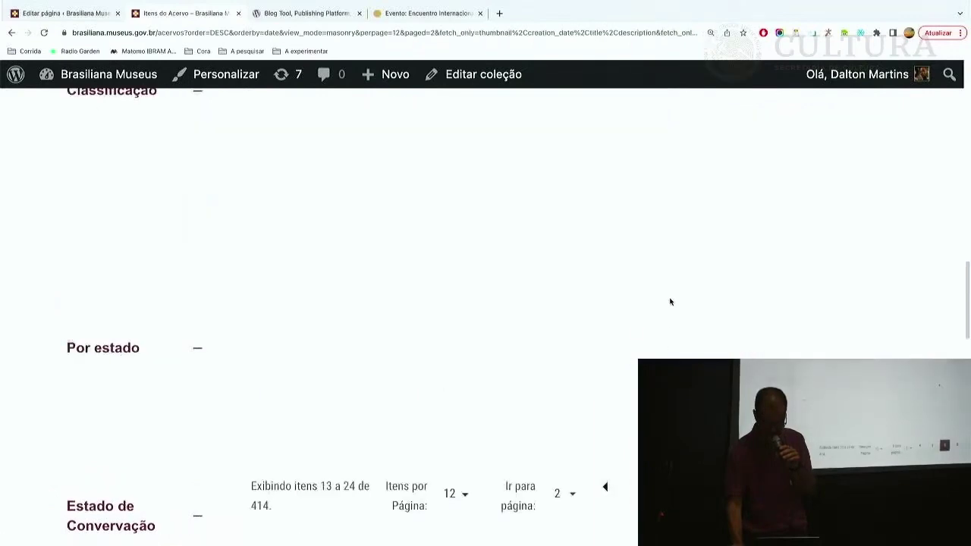
scroll(670, 302, down, 3)
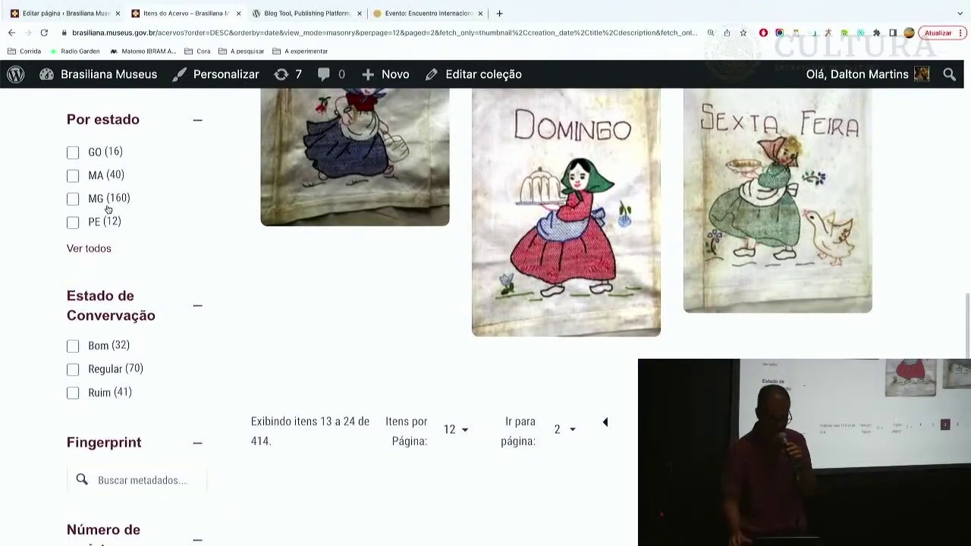
scroll(110, 215, down, 3)
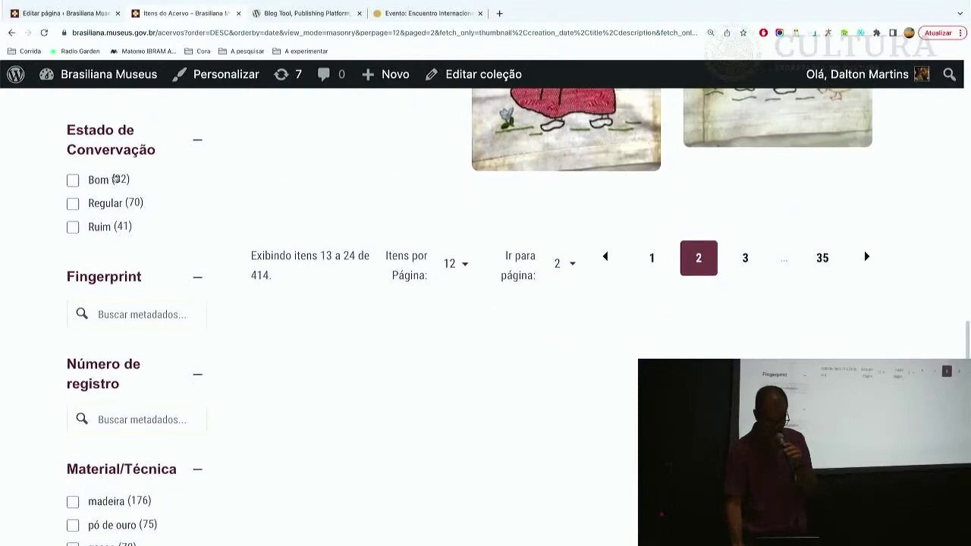
scroll(140, 229, down, 3)
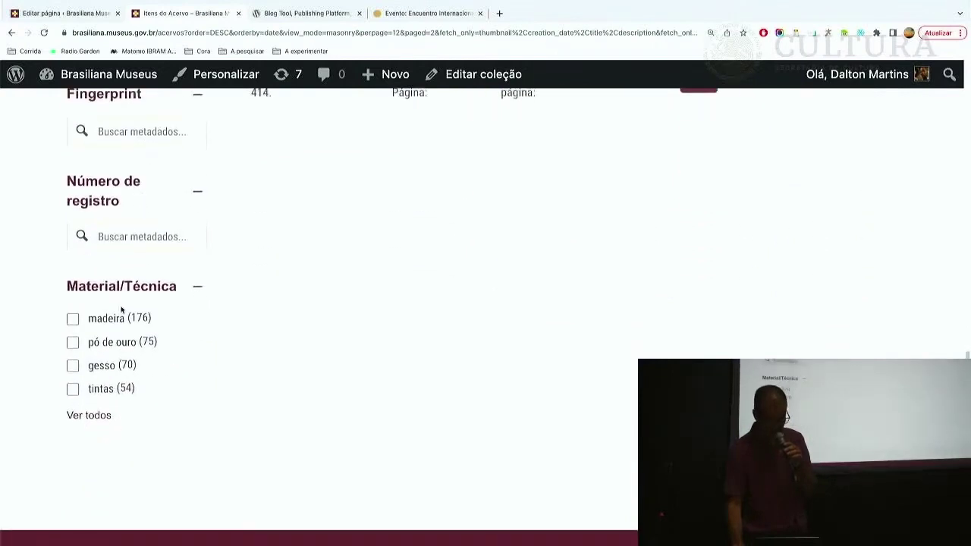
scroll(139, 307, up, 2)
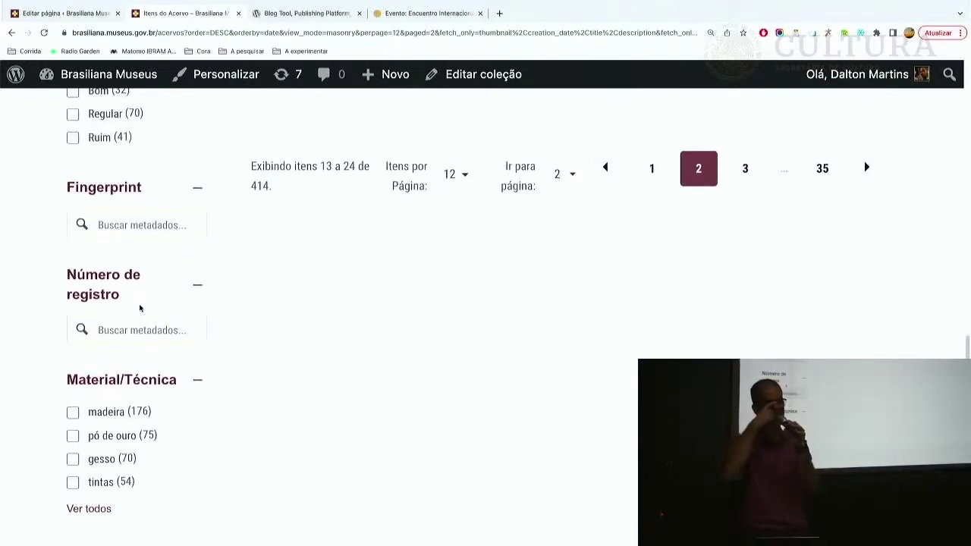
scroll(156, 273, up, 4)
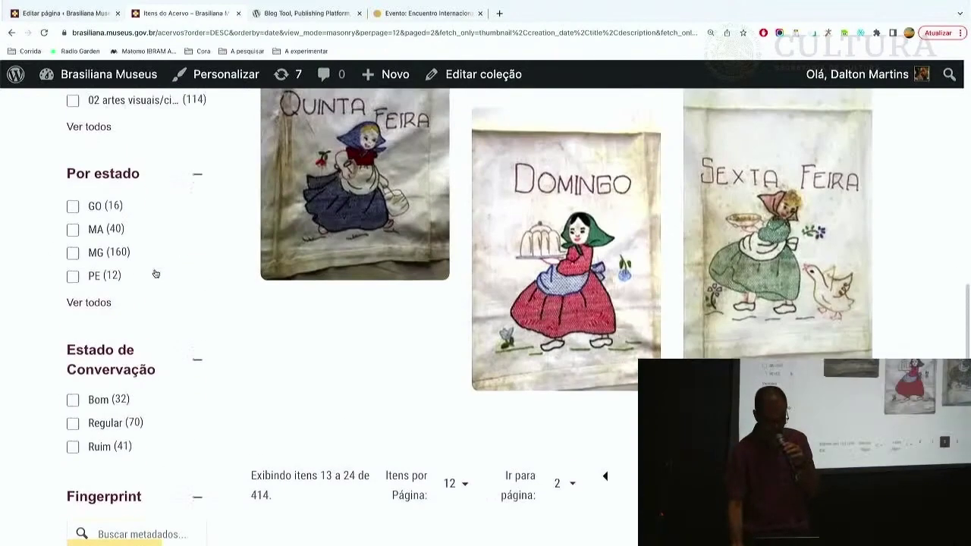
scroll(156, 273, up, 15)
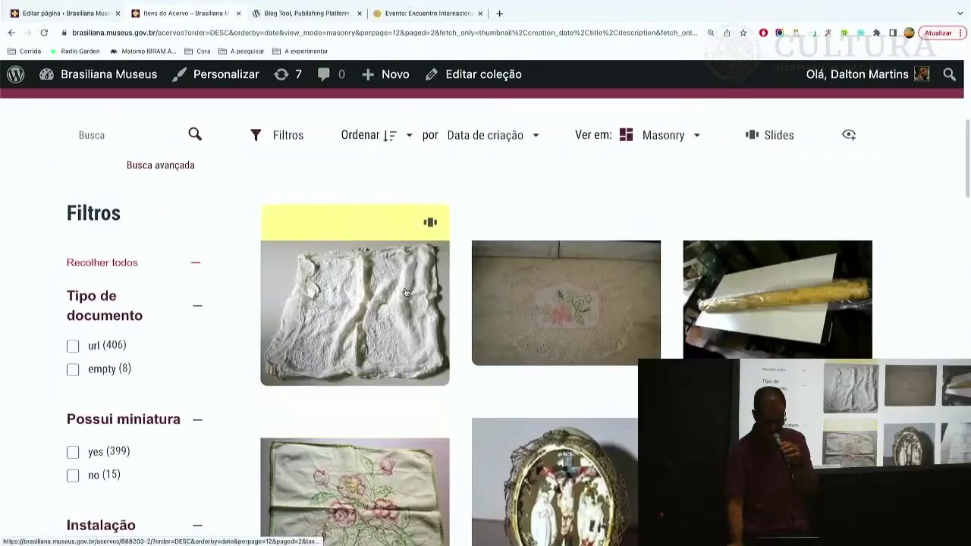
scroll(406, 292, up, 4)
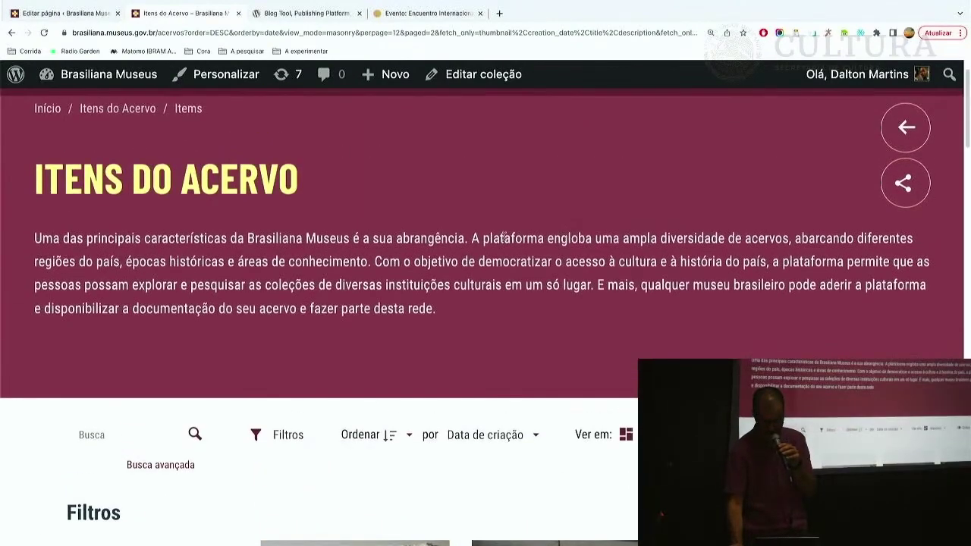
scroll(501, 235, up, 1)
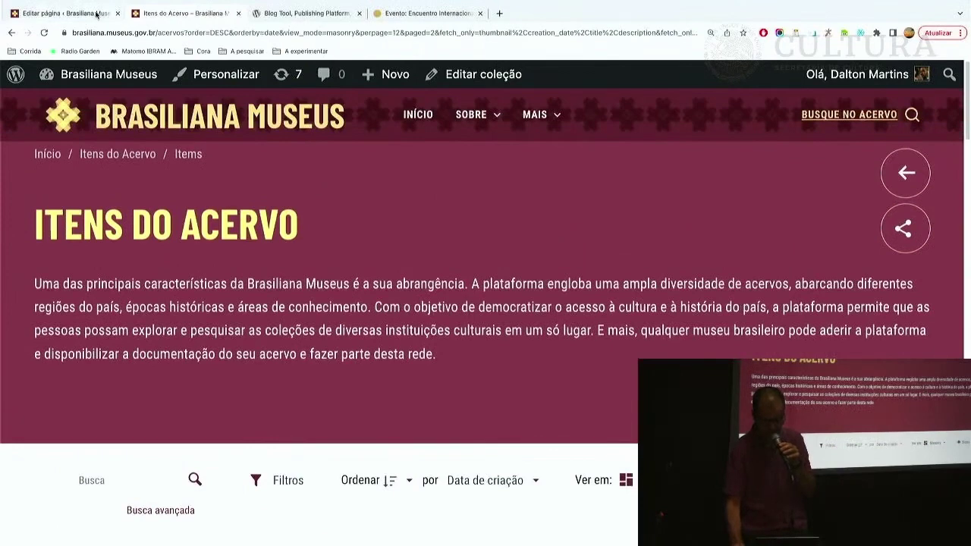
Return to the page editor and title the new page "Curadoria teste".
click(60, 14)
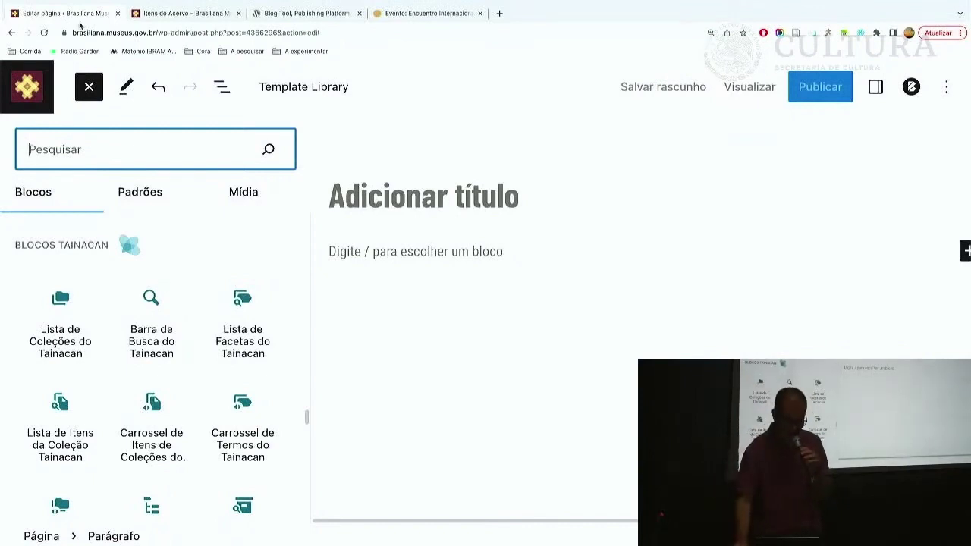
mouse_move(196, 279)
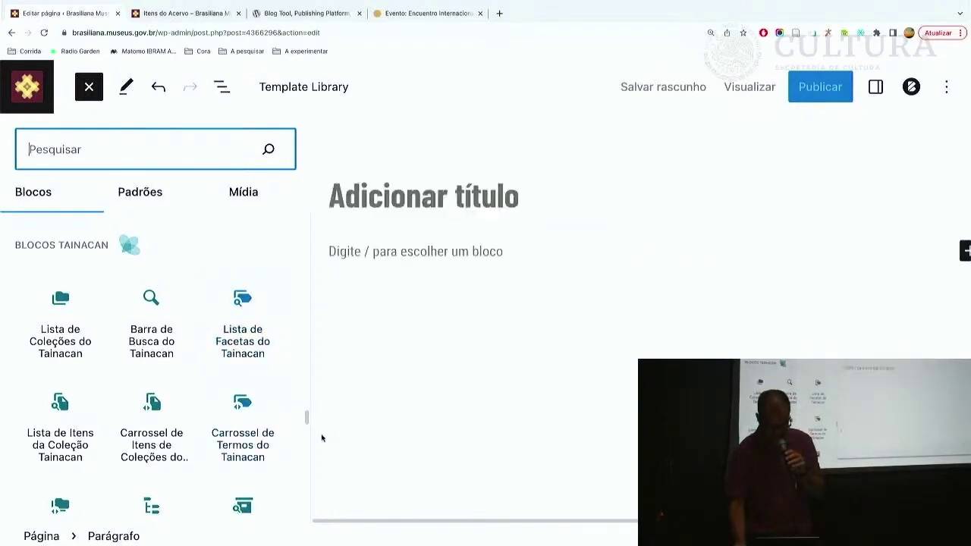
click(392, 199)
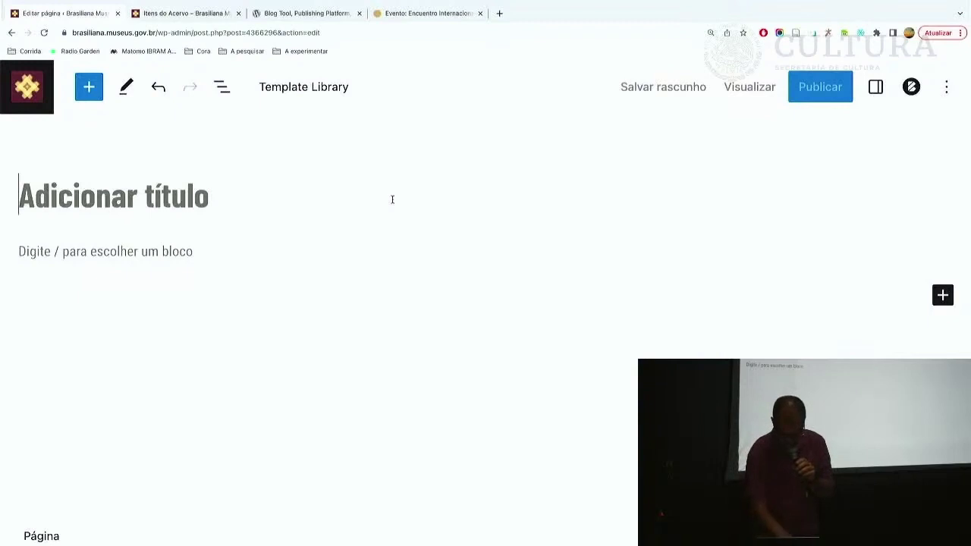
text(Curadoria)
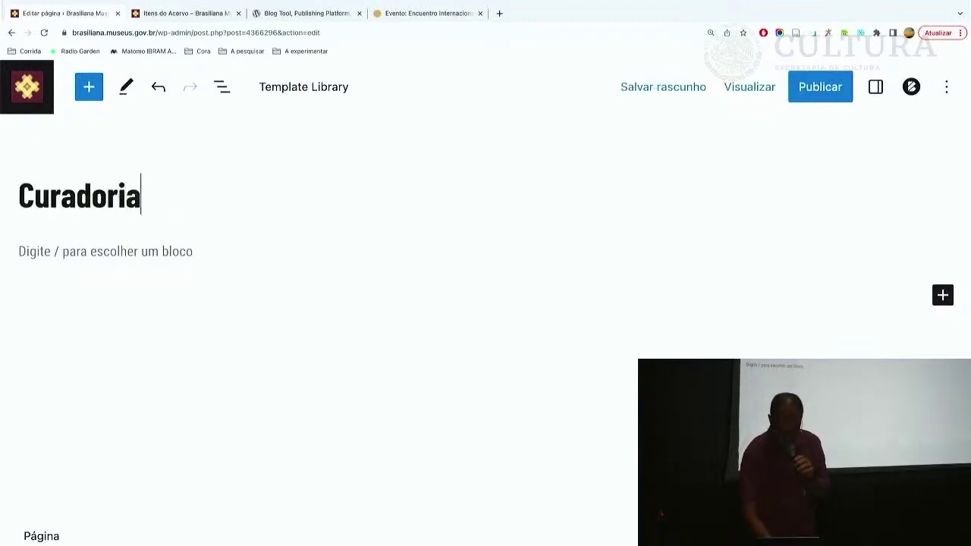
text( teste)
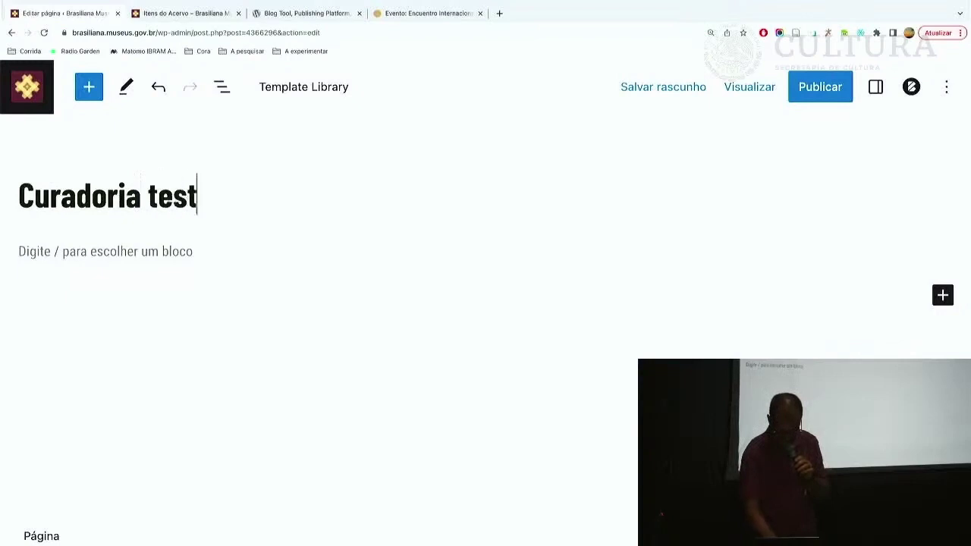
Insert a Colunas block below the page title using the 50 / 50 layout.
click(167, 252)
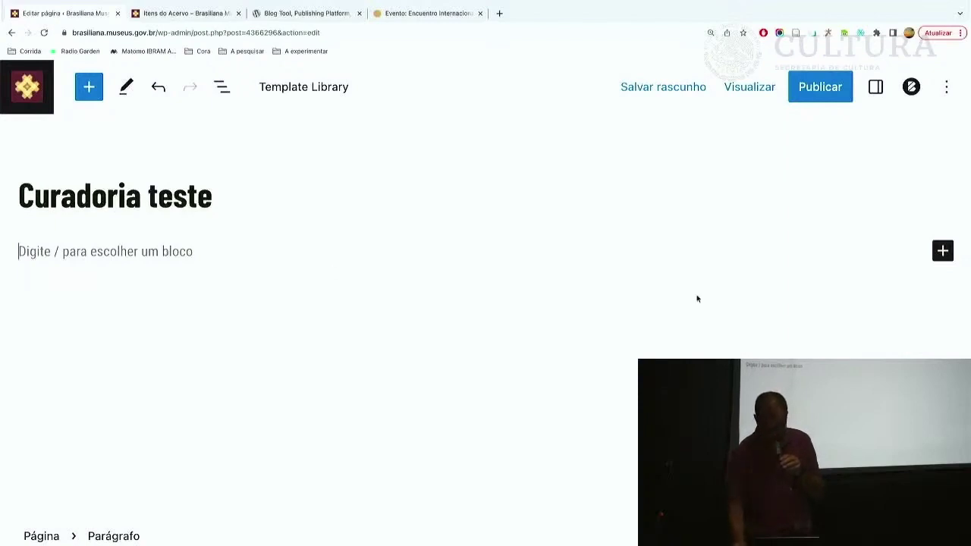
click(944, 253)
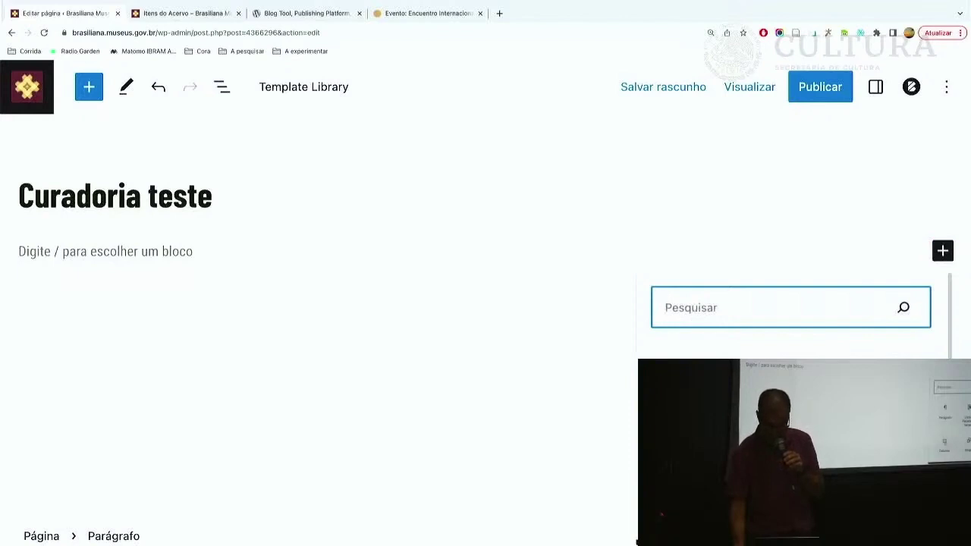
key(Tab)
key(Return)
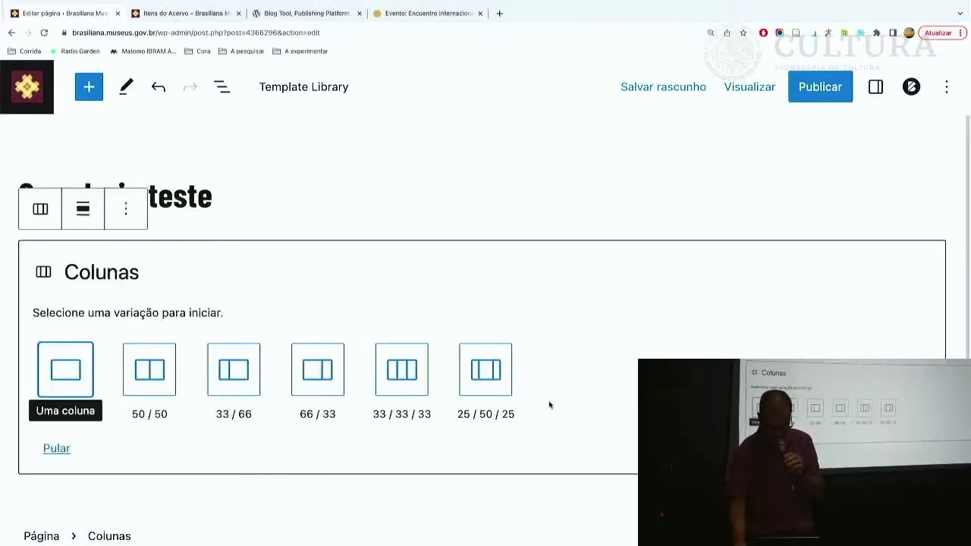
click(149, 370)
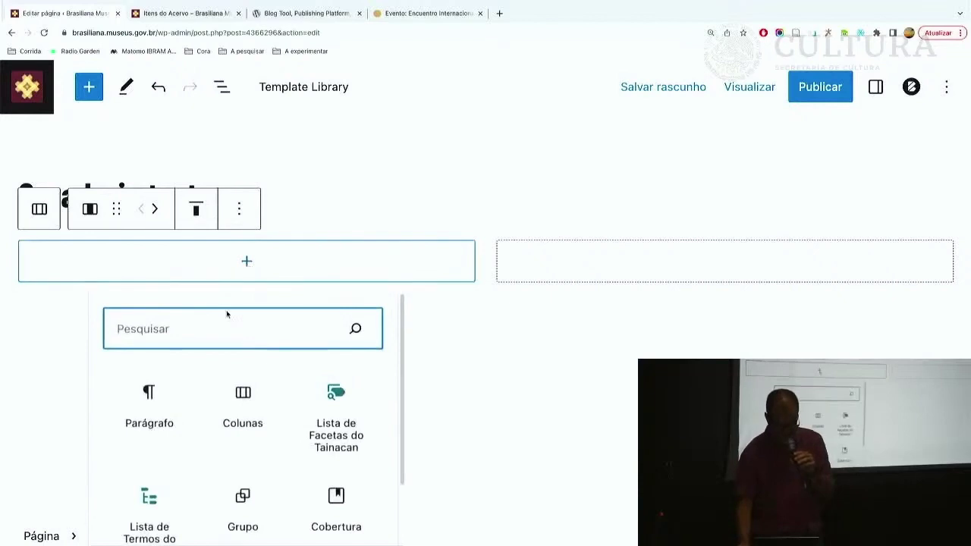
Add a Parágrafo block to the first column and fill in two paragraphs of random filler text, the first starting with "A hgfhhfgh".
click(150, 402)
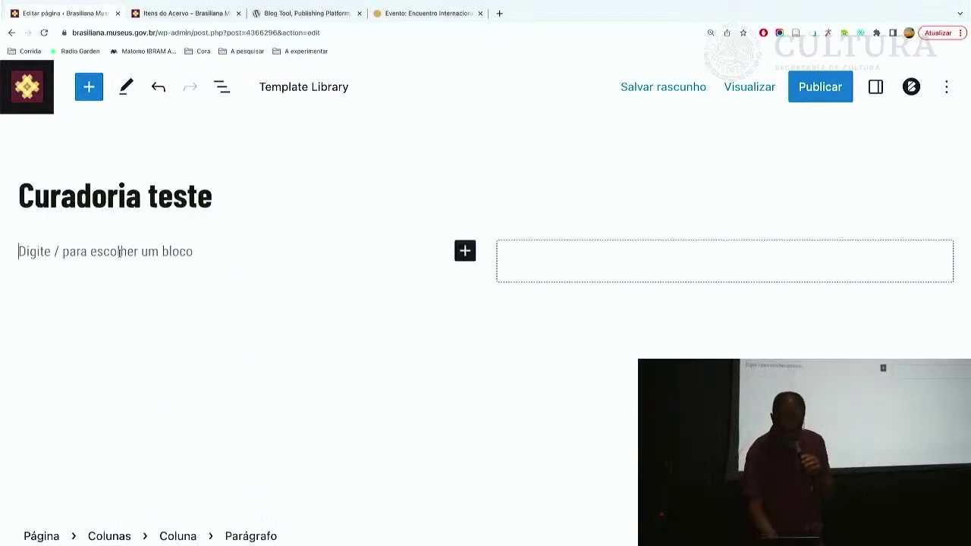
text(A hgfhhfgh jhgjh)
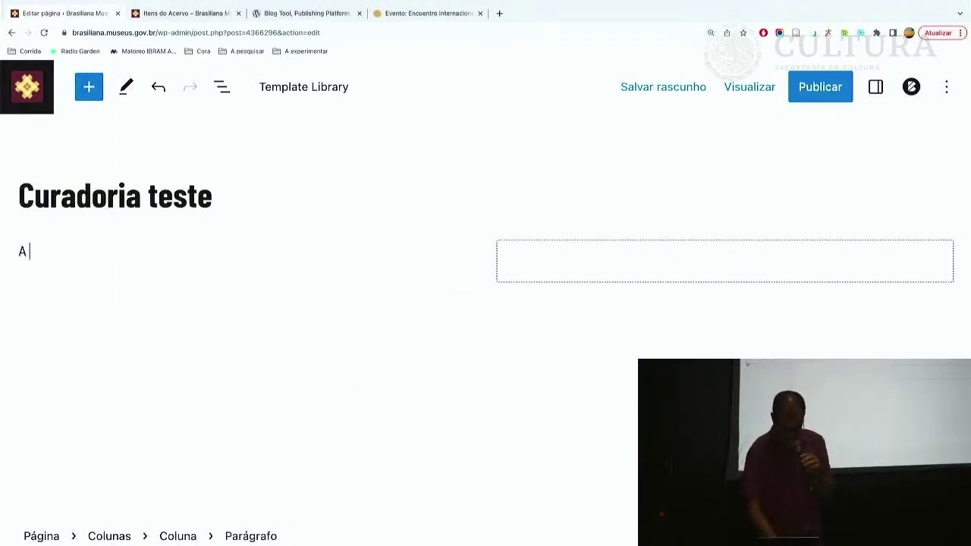
text(jhgjjhghj)
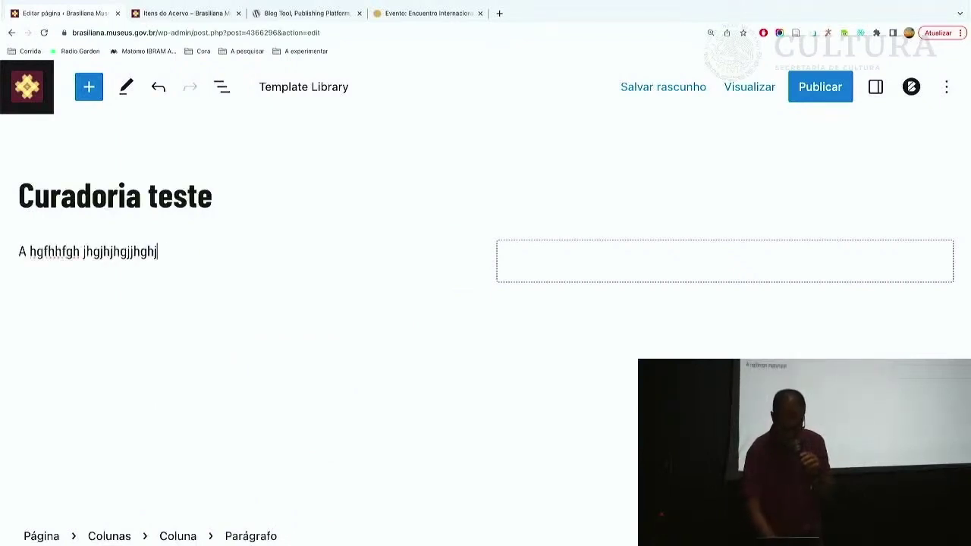
text(h jkhjhjhgjhggjhjhgjhjhg)
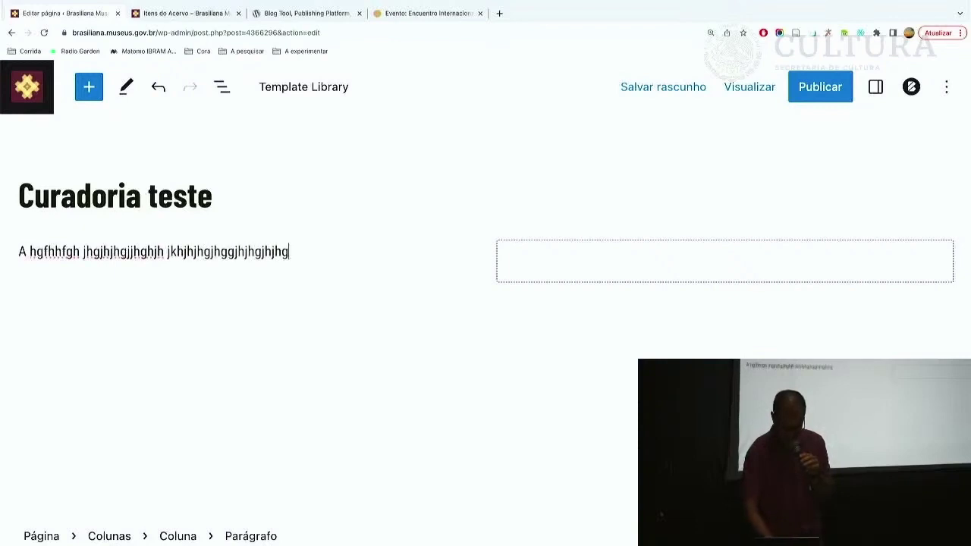
text( jgjgjhgjhgjgjh jhgjhjhgjgjgjh)
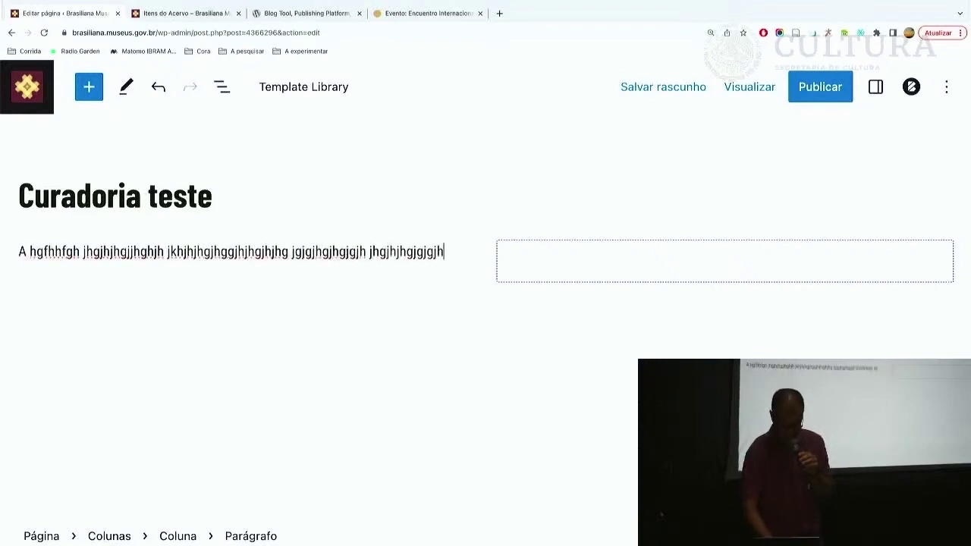
key(Return)
text(jhgjhjgjjhgjhghj)
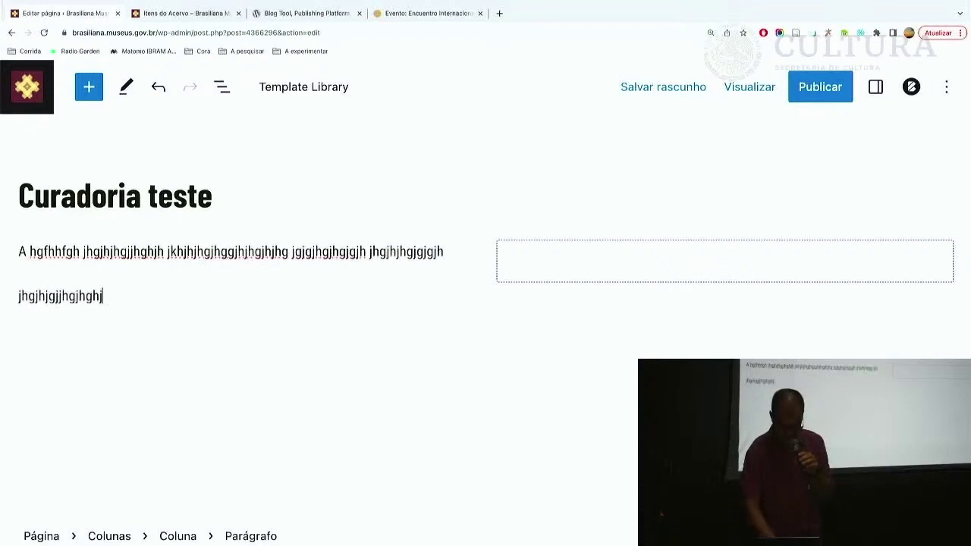
text(jghghjjgjhjghghjjhgjgjjhghgjhhjhjgjhhjg)
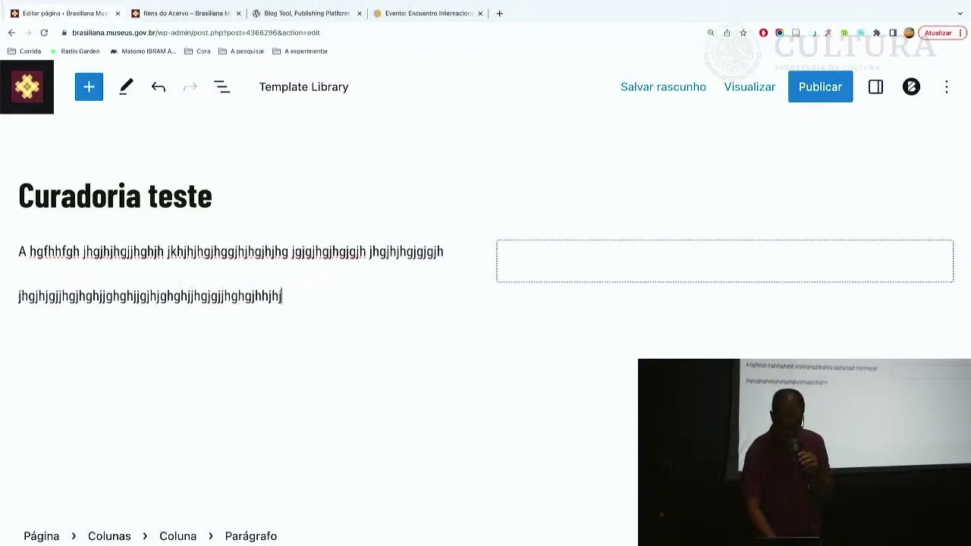
Insert the Lista de Facetas do Tainacan block from the full block library into the empty second column.
click(718, 267)
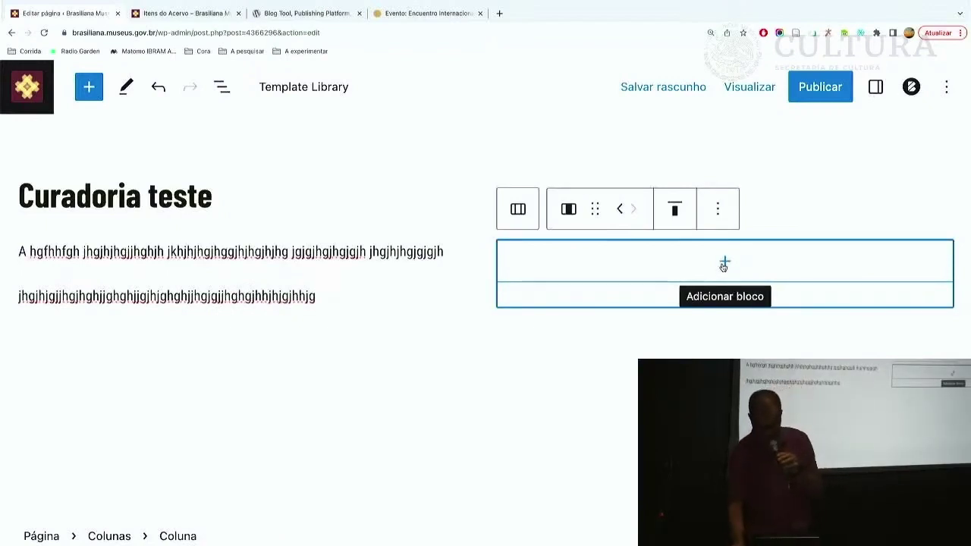
click(725, 262)
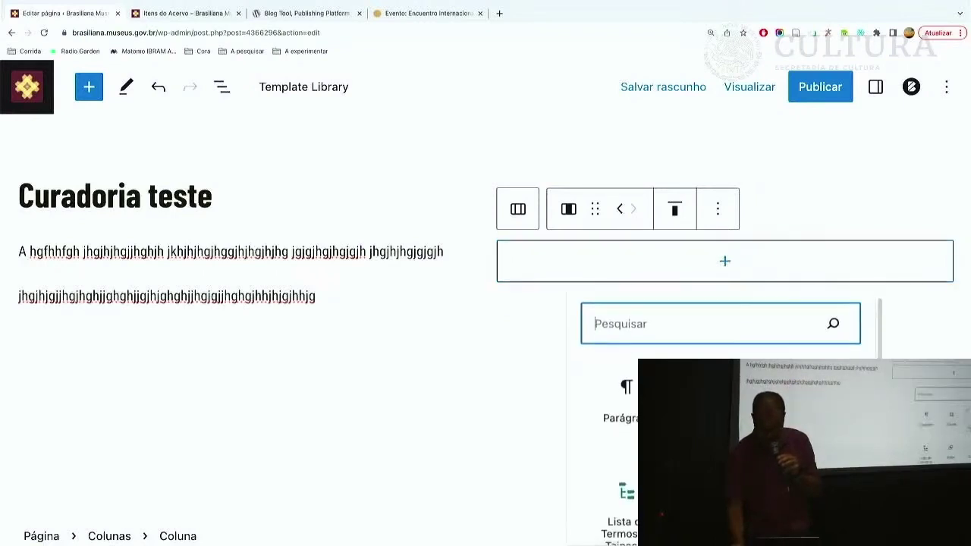
click(603, 526)
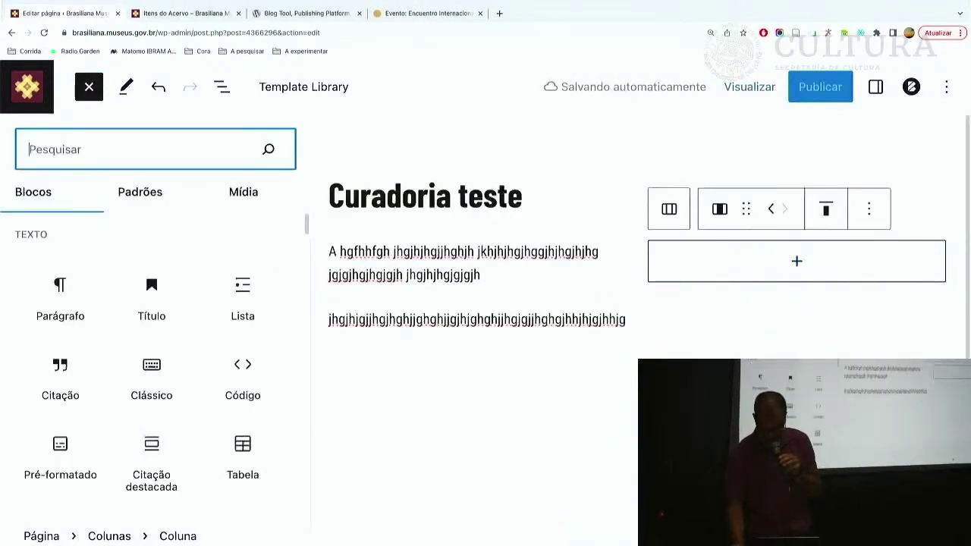
scroll(214, 325, down, 10)
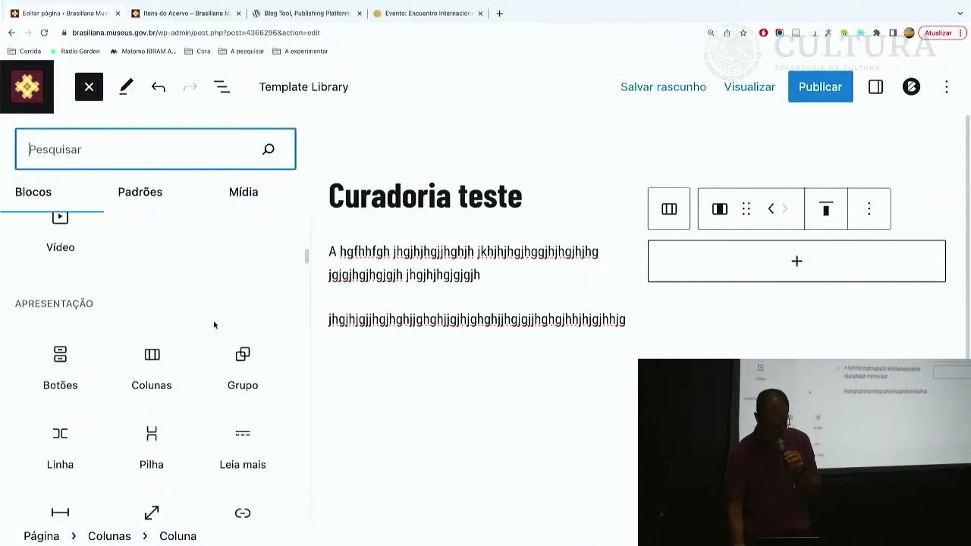
scroll(214, 325, down, 12)
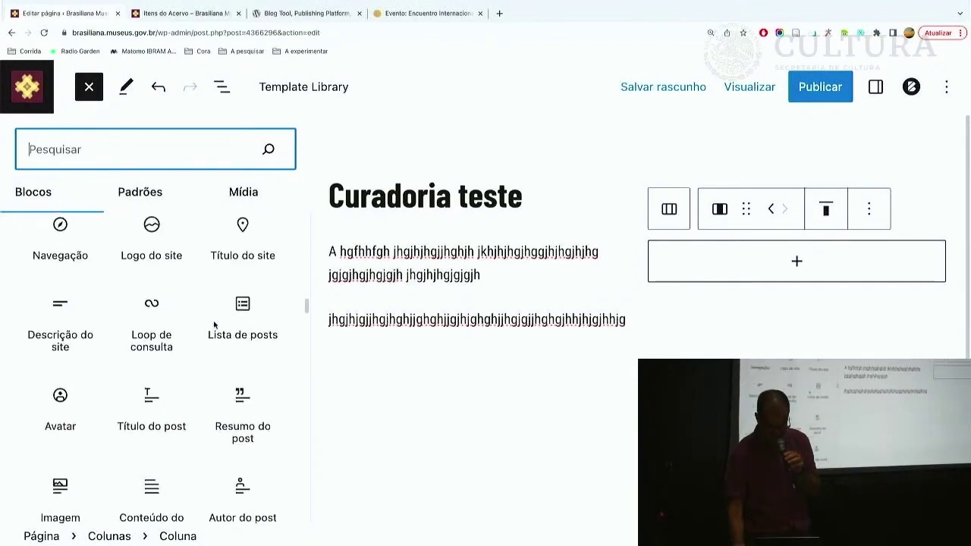
scroll(214, 324, down, 12)
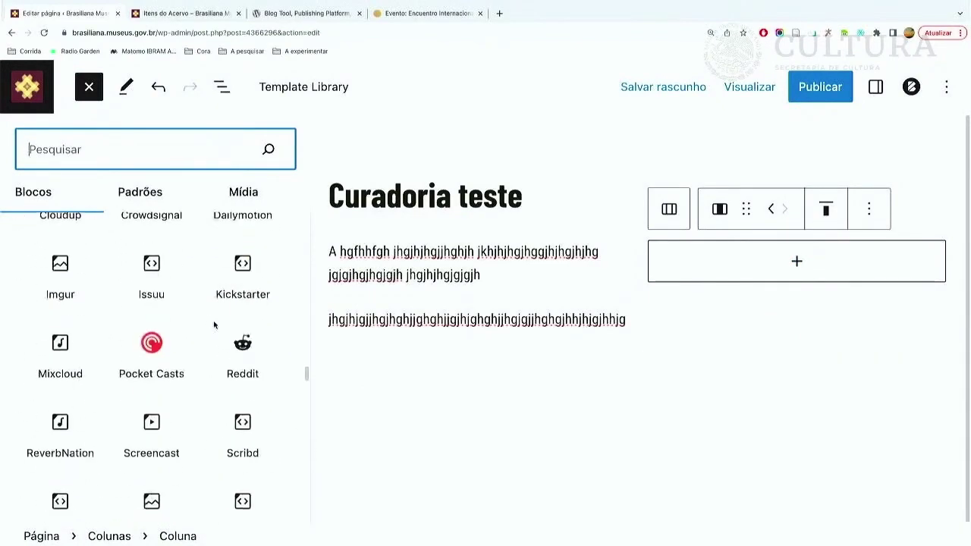
scroll(214, 325, down, 8)
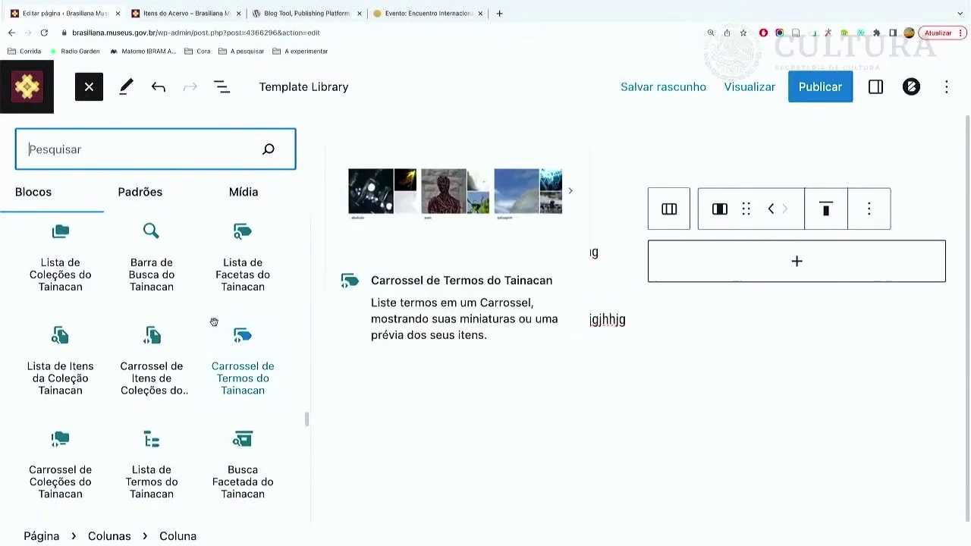
click(245, 274)
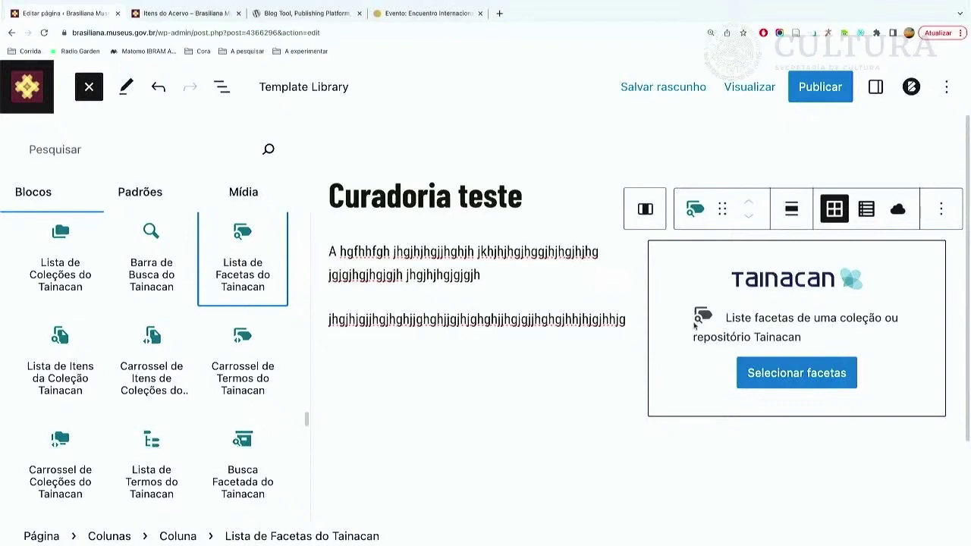
Start selecting facets for the Lista de Facetas block in the second column, using the Itens do Acervo collection as the metadata source.
click(799, 378)
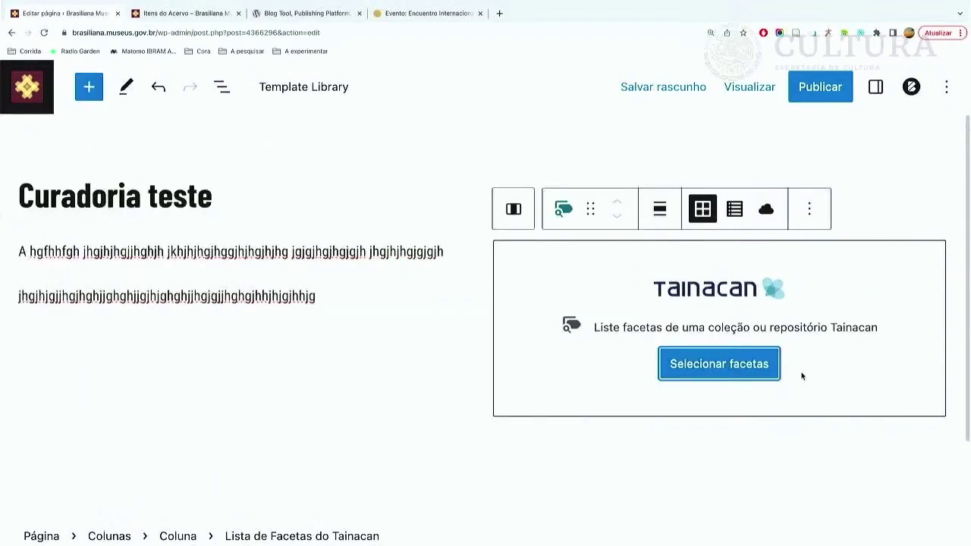
click(736, 371)
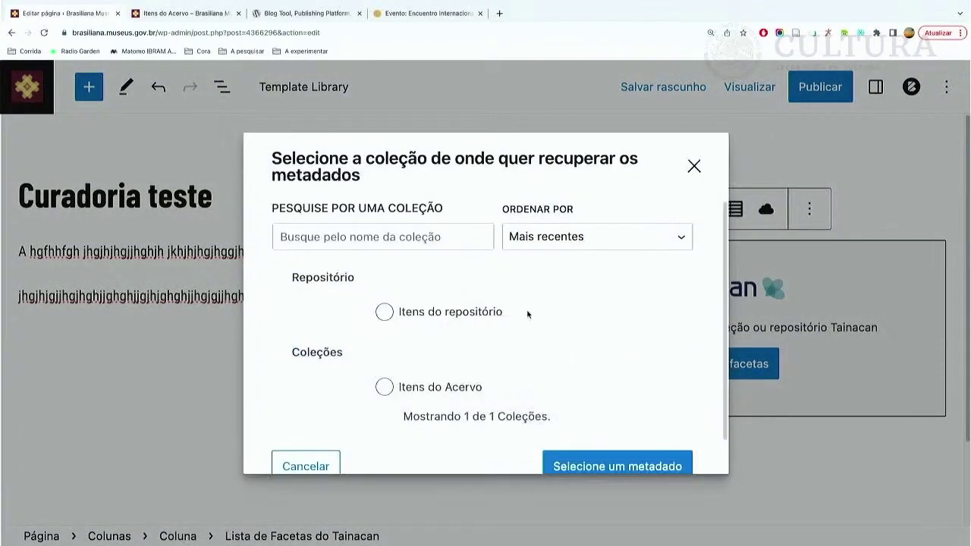
scroll(528, 308, down, 1)
scroll(528, 309, up, 1)
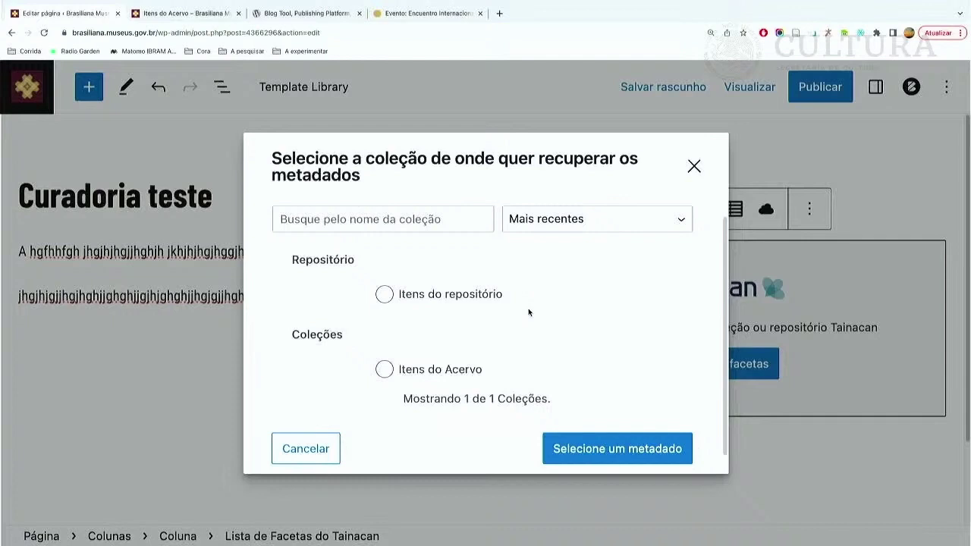
click(382, 371)
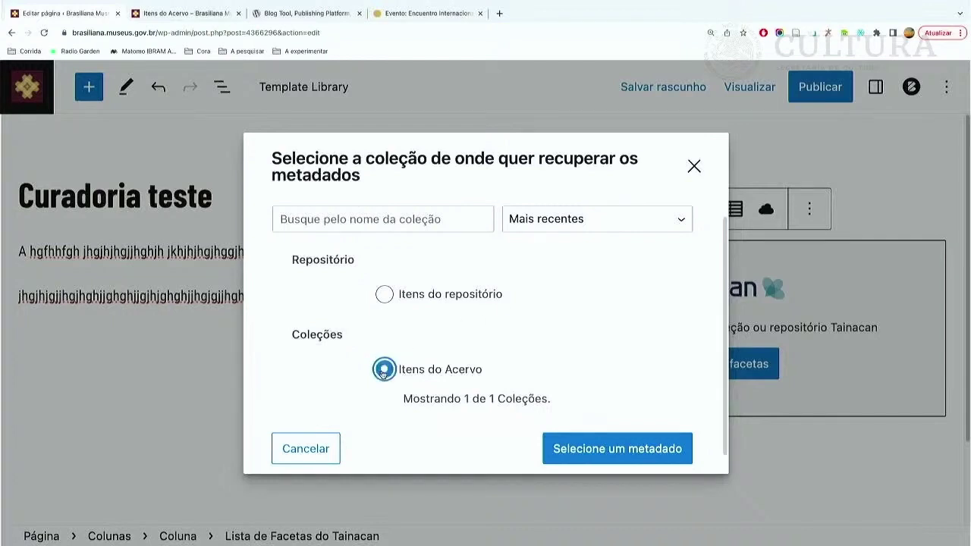
scroll(554, 353, down, 1)
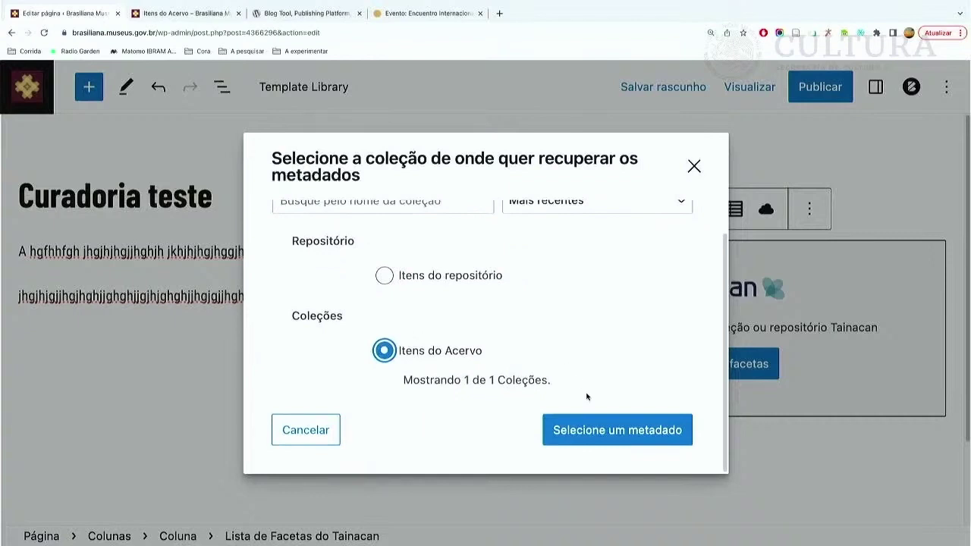
click(610, 429)
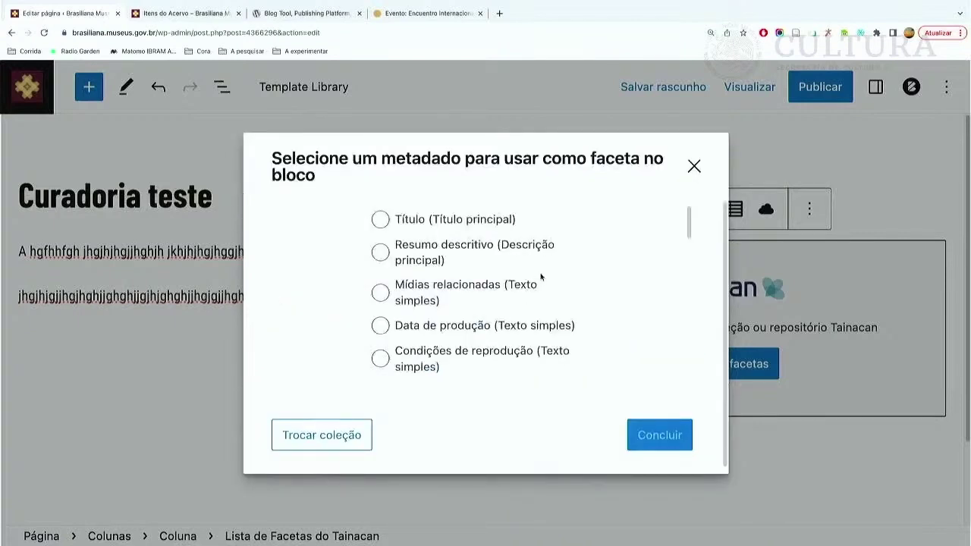
Choose UF (Taxonomia) as the facet metadata for the second column's block and complete the selection.
mouse_move(690, 230)
mouse_down()
mouse_move(685, 262)
mouse_move(693, 226)
mouse_up()
scroll(689, 232, down, 1)
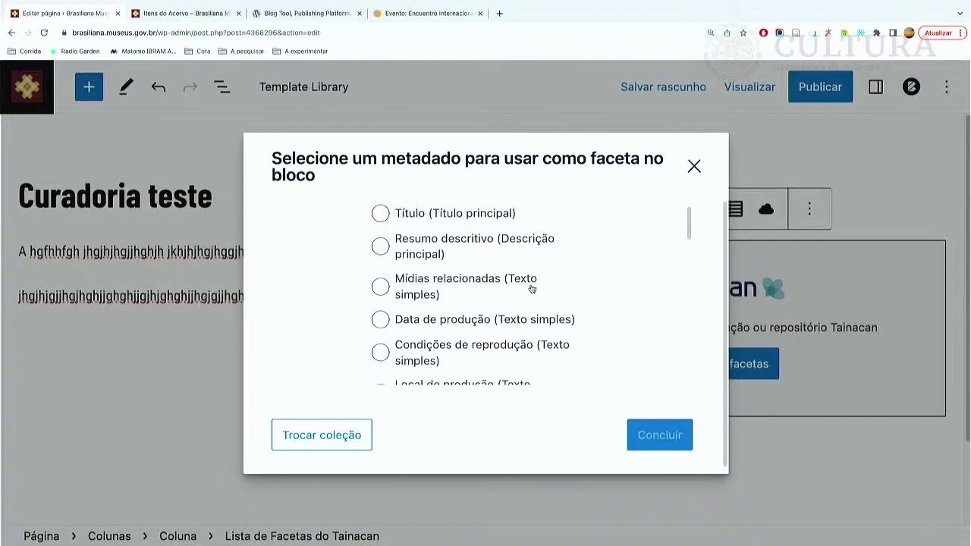
drag(688, 226, 680, 325)
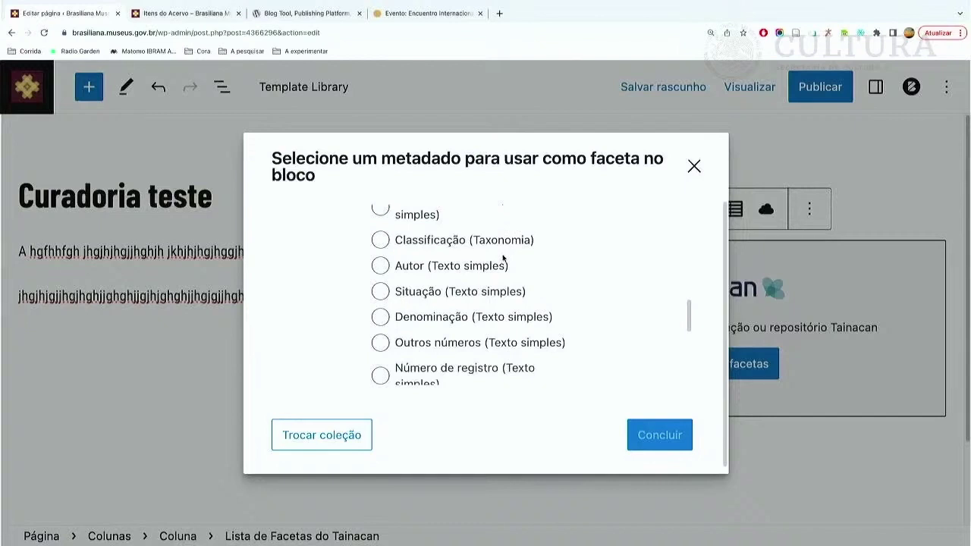
drag(689, 319, 685, 372)
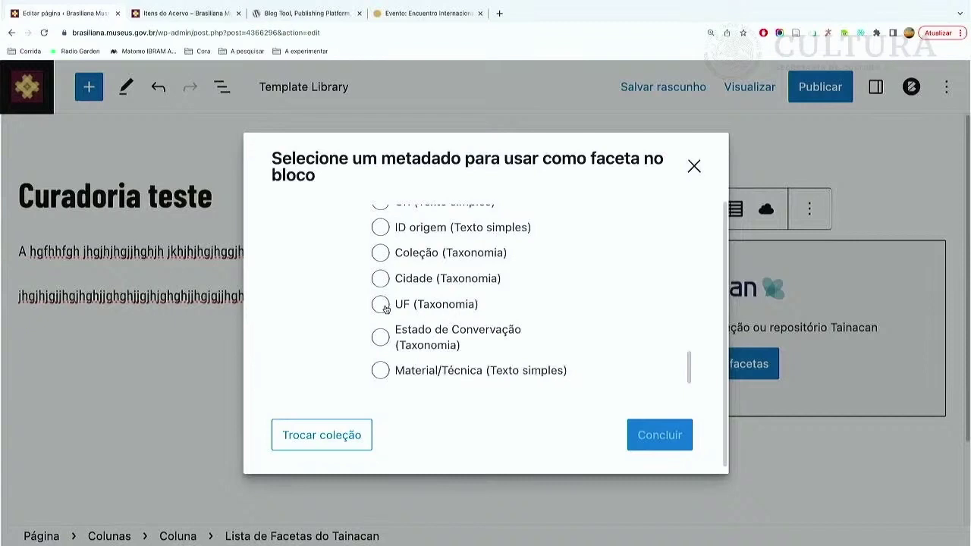
click(381, 304)
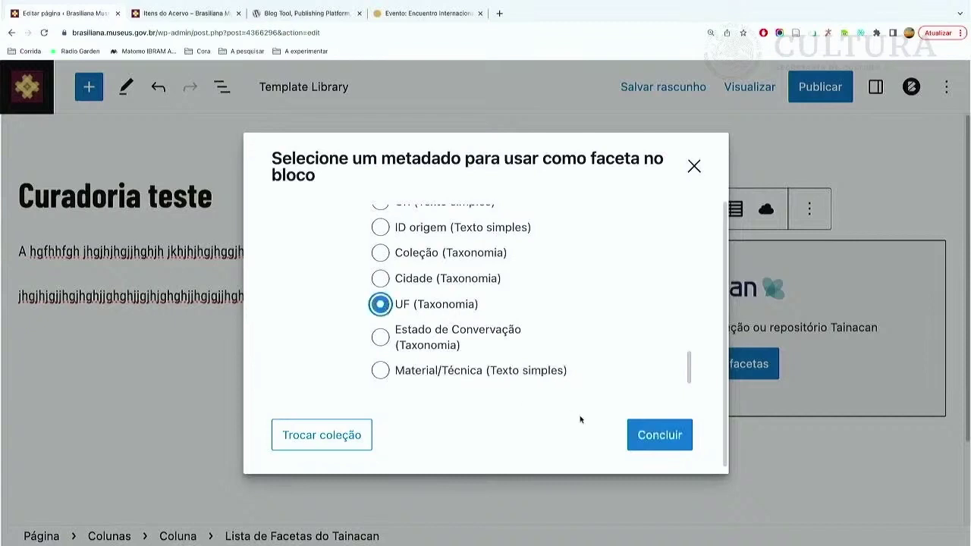
click(654, 438)
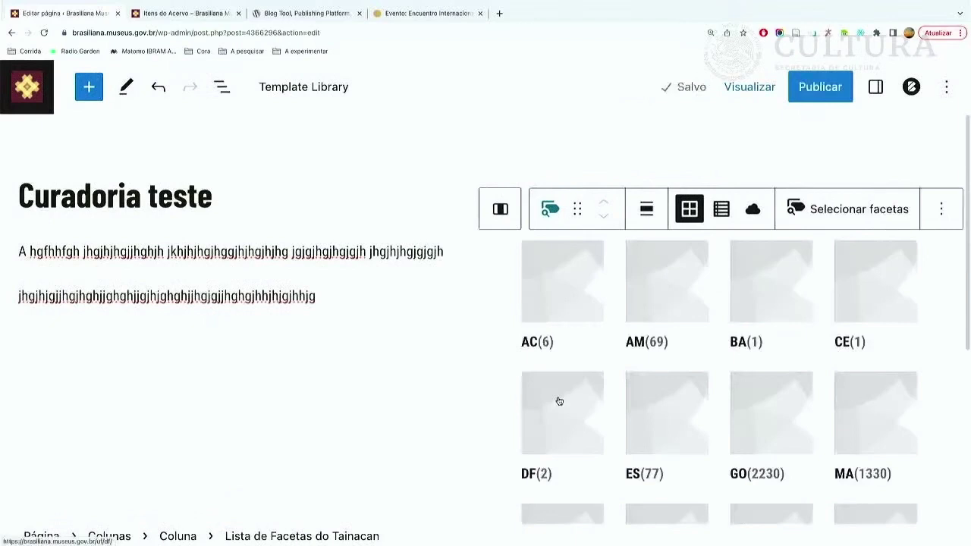
Try the cloud, list and grid layouts on the second column's facets block, leaving it set to the cloud layout.
scroll(701, 368, down, 2)
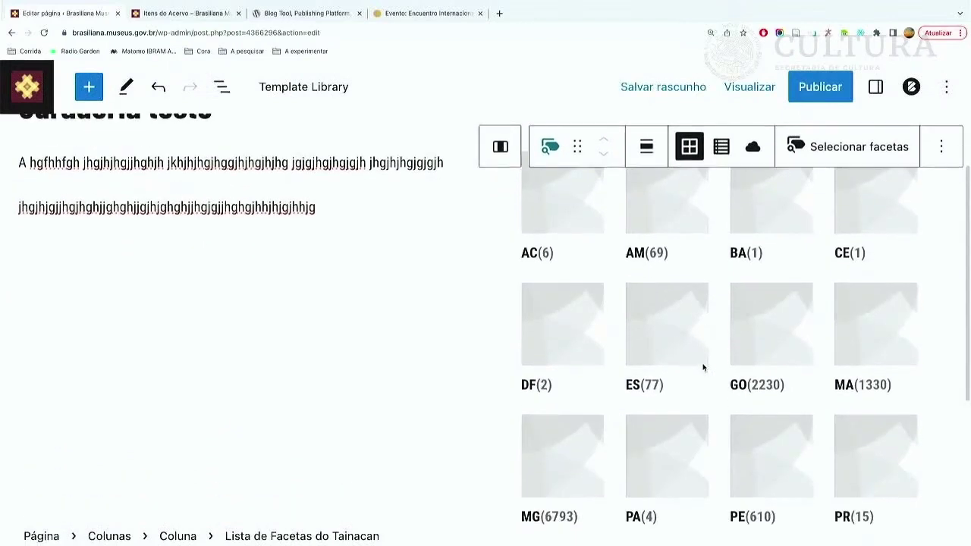
scroll(703, 368, up, 2)
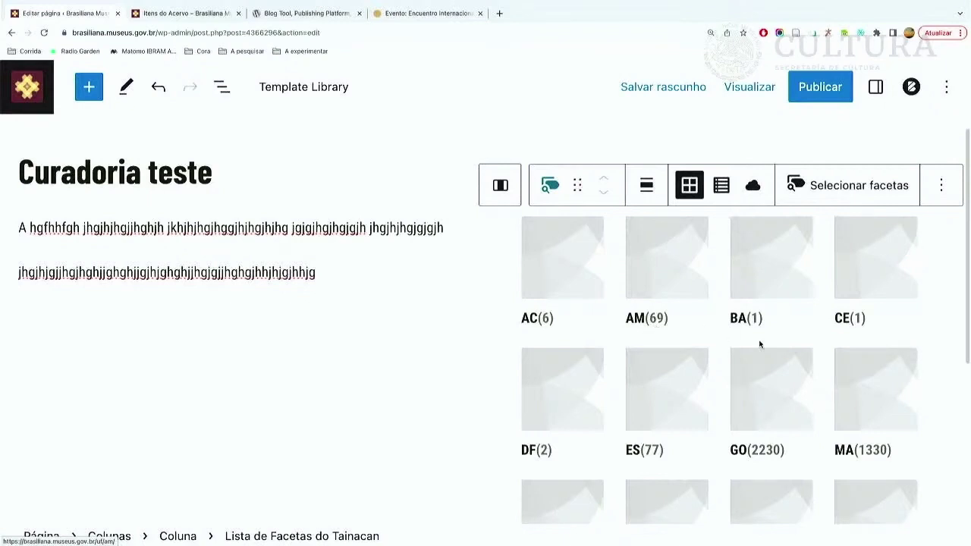
scroll(759, 345, down, 3)
scroll(724, 389, up, 3)
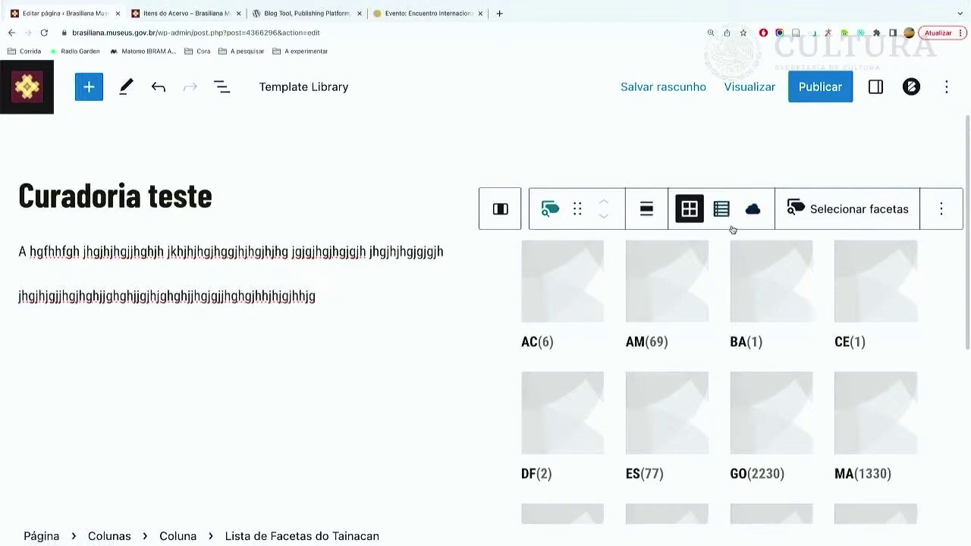
click(754, 214)
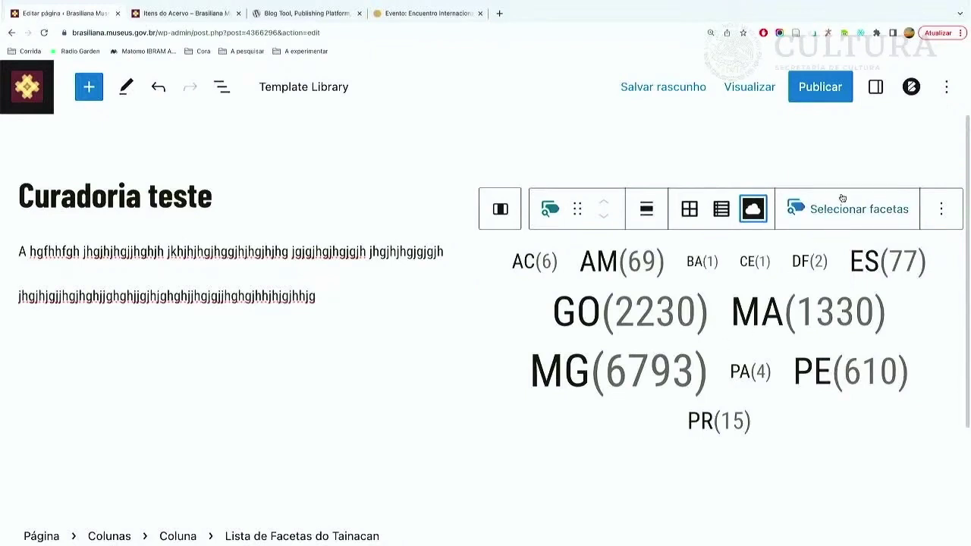
click(724, 211)
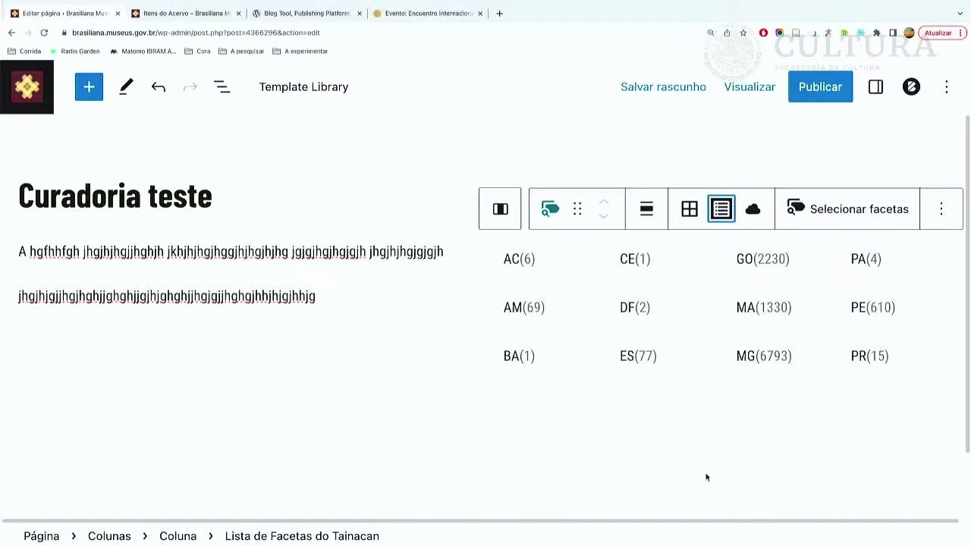
click(689, 208)
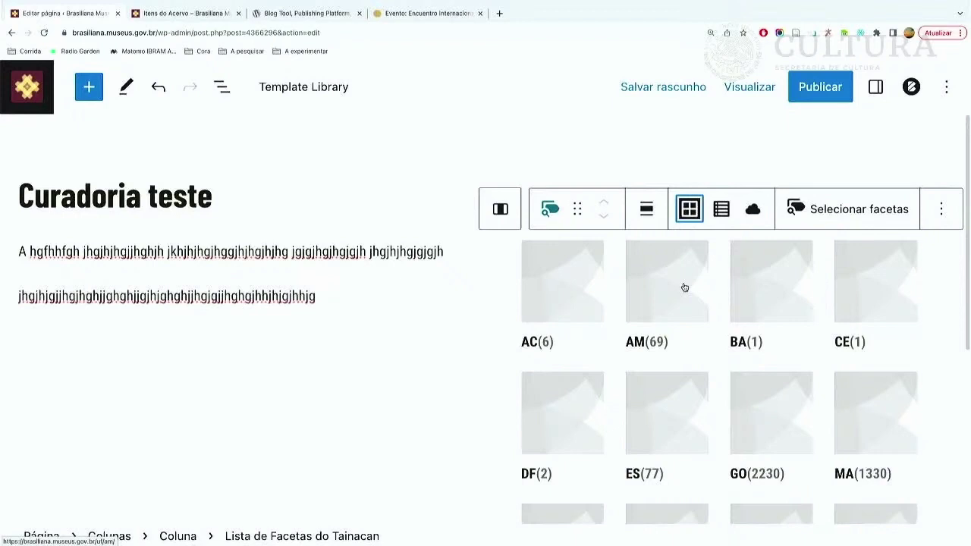
click(753, 210)
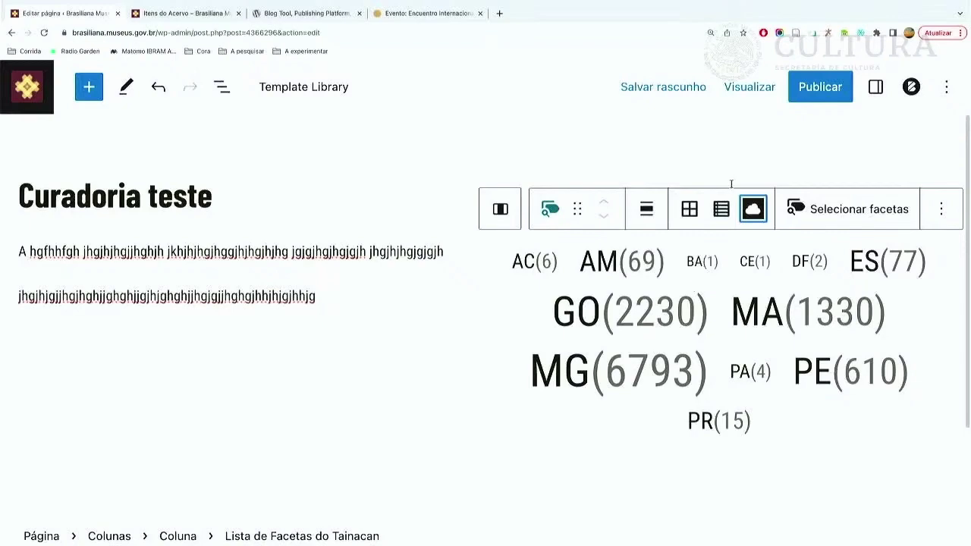
Change the facet metadata of the second column's block to Cidade (Taxonomia).
click(827, 212)
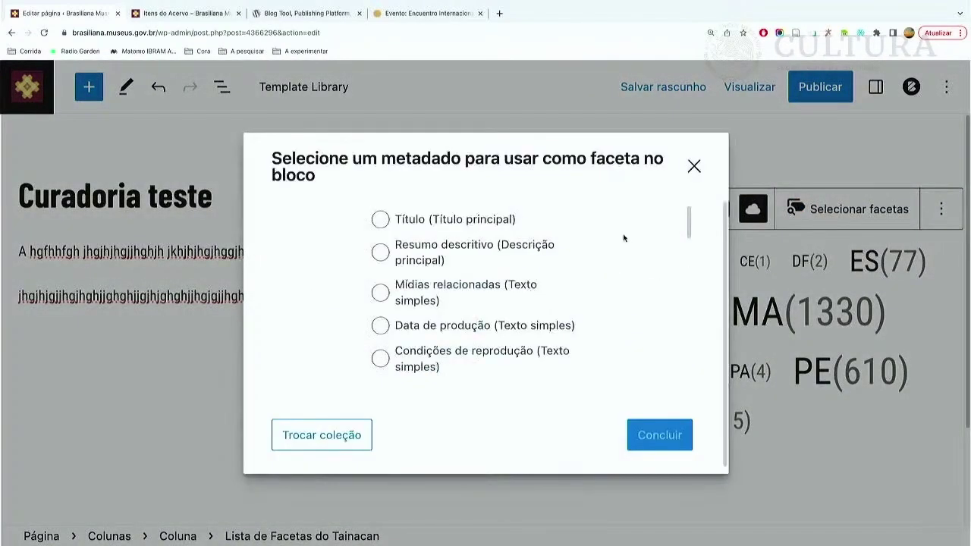
drag(688, 231, 658, 379)
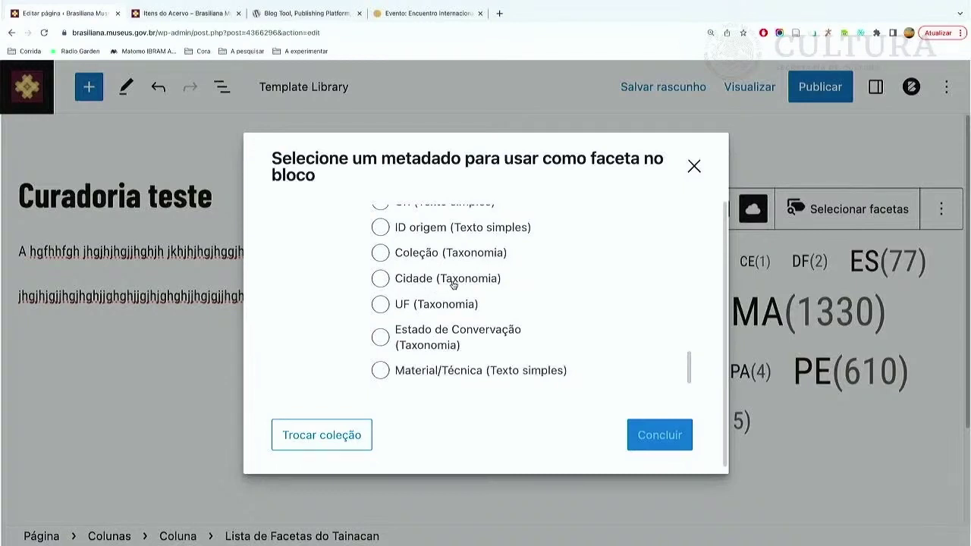
click(381, 280)
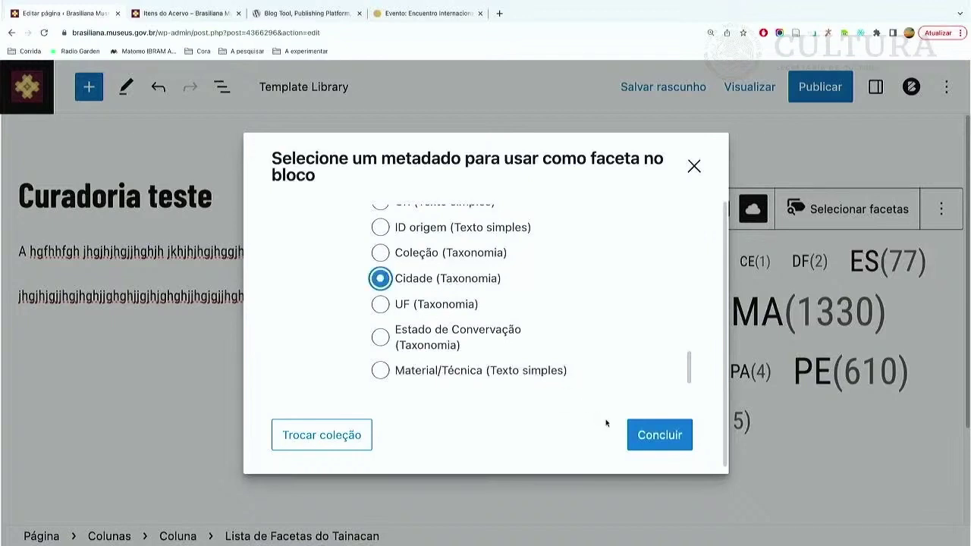
click(671, 448)
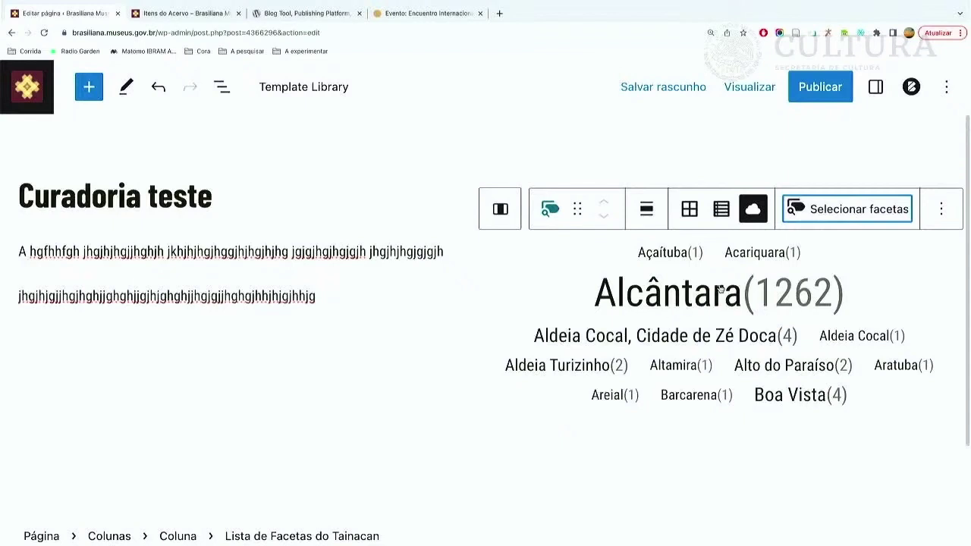
Look through the additional options available for the second column's Lista de Facetas block, making no changes.
click(941, 211)
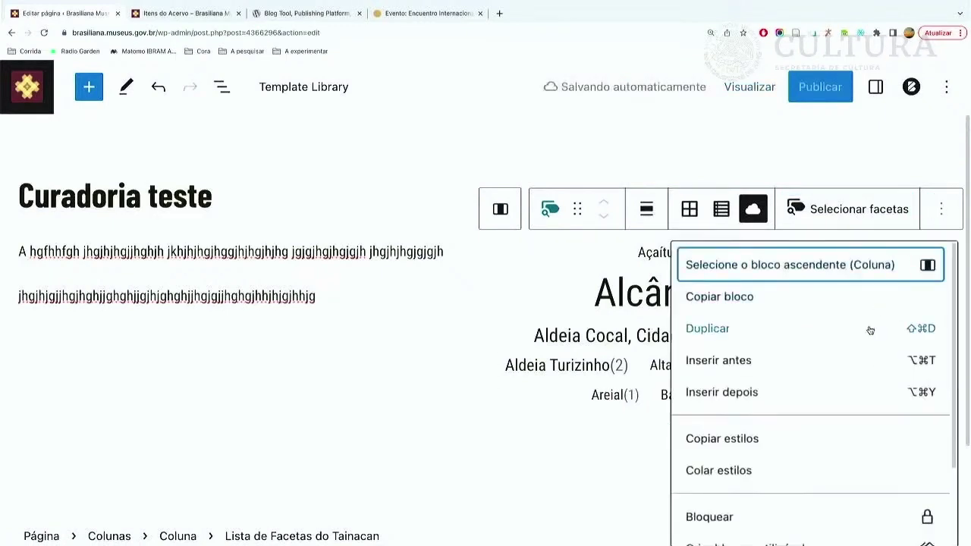
scroll(870, 331, down, 3)
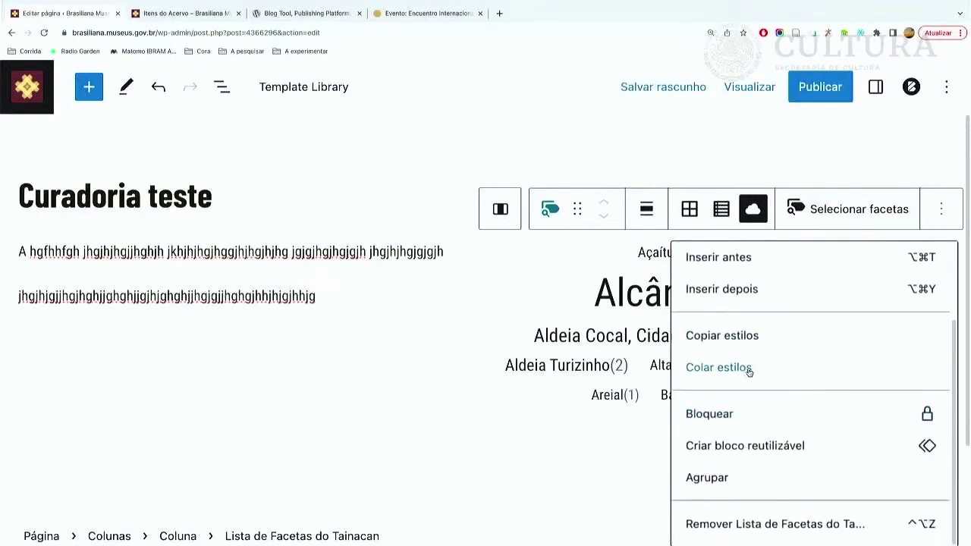
click(880, 177)
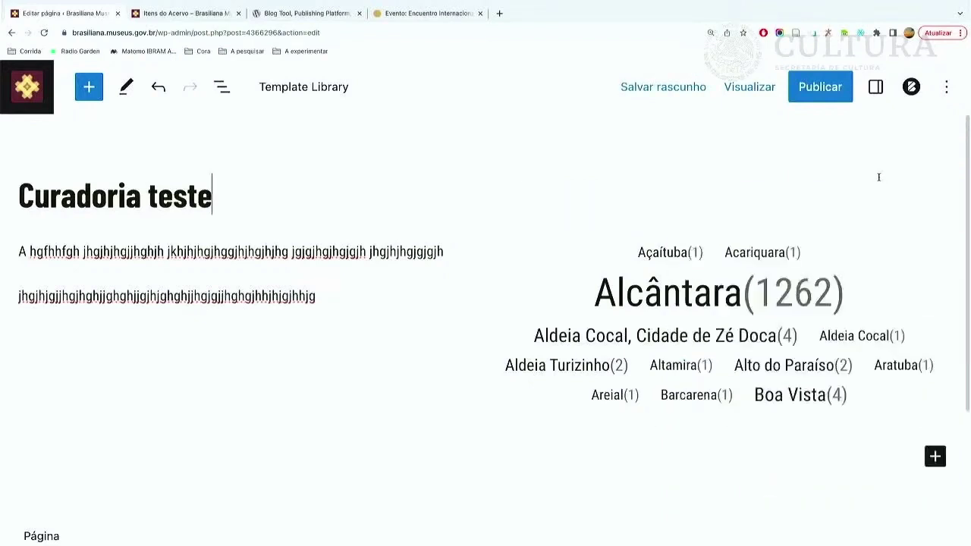
click(873, 292)
click(942, 212)
scroll(834, 327, down, 3)
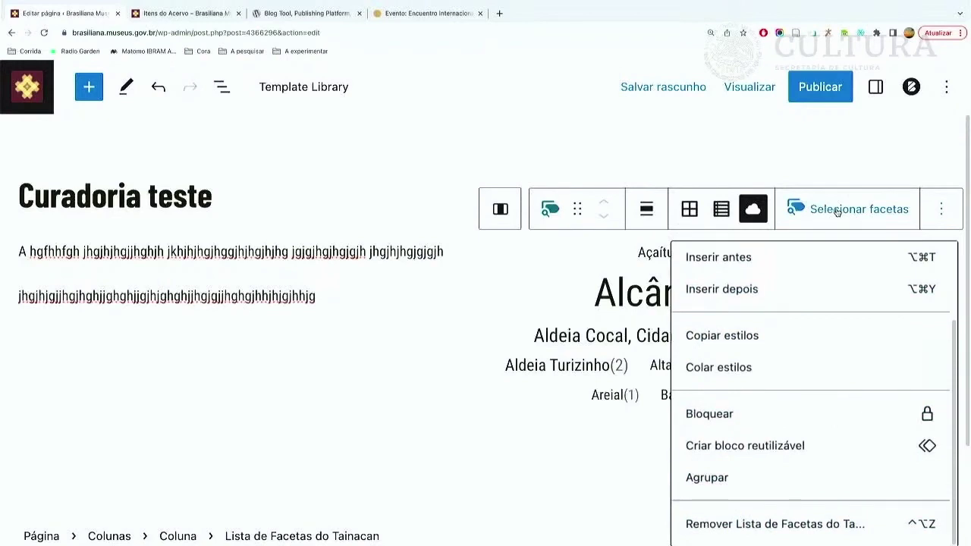
scroll(852, 397, up, 3)
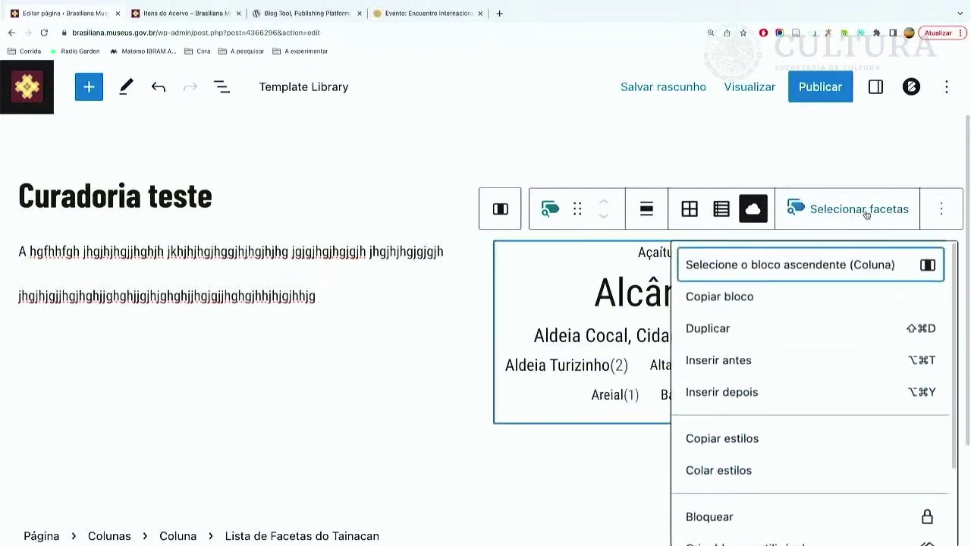
click(850, 147)
Insert another Lista de Facetas do Tainacan block below the columns.
scroll(678, 308, down, 3)
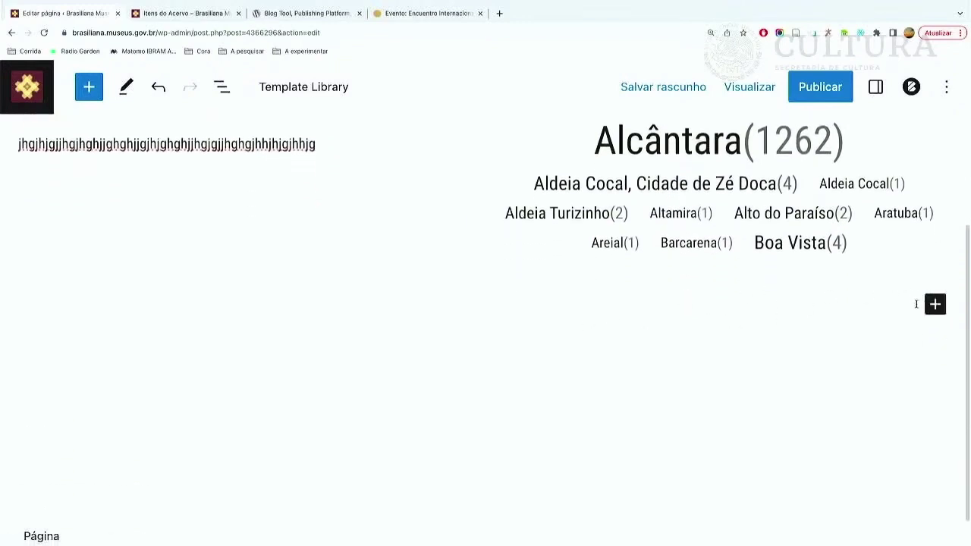
click(936, 303)
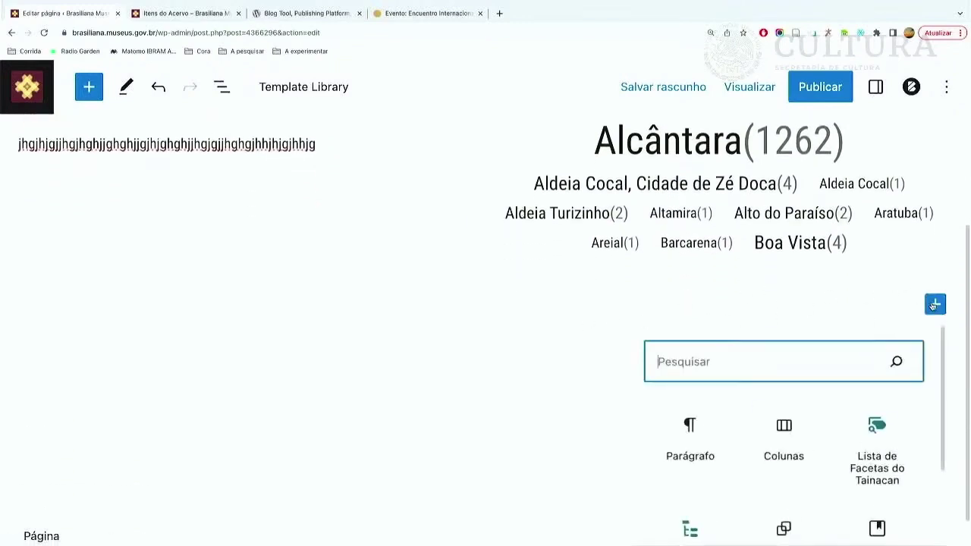
click(893, 439)
Configure the full-width facets block with the Itens do Acervo collection and Cidade (Taxonomia) as its facet metadata.
click(648, 402)
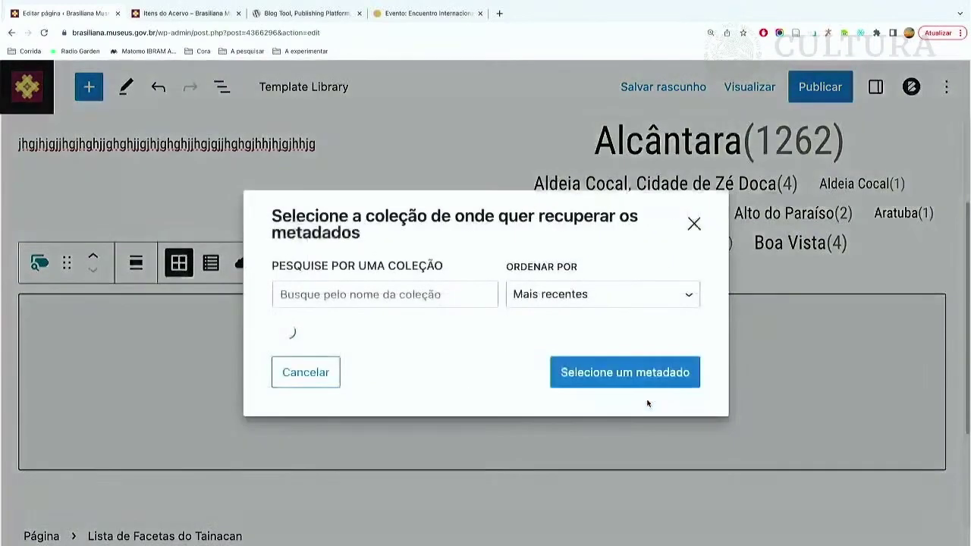
scroll(471, 334, down, 1)
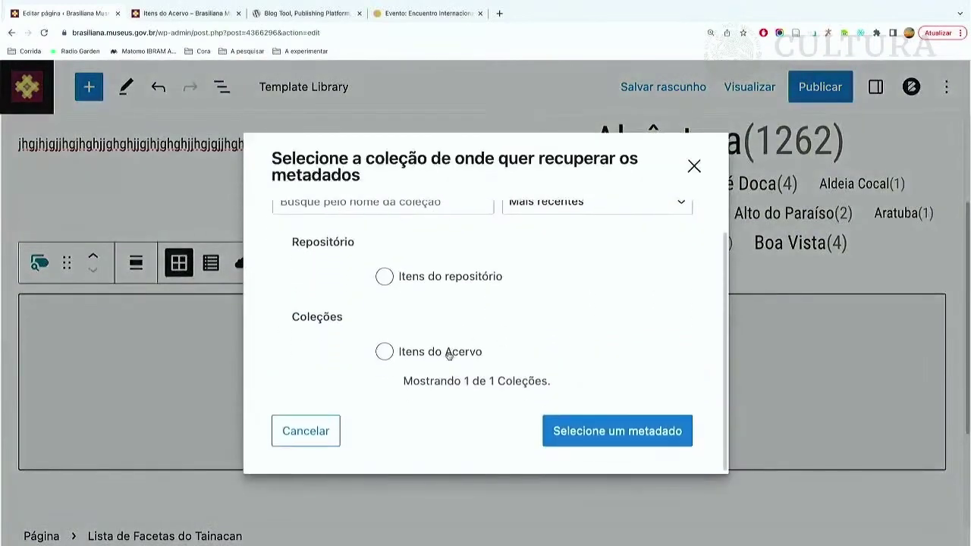
click(386, 357)
click(613, 431)
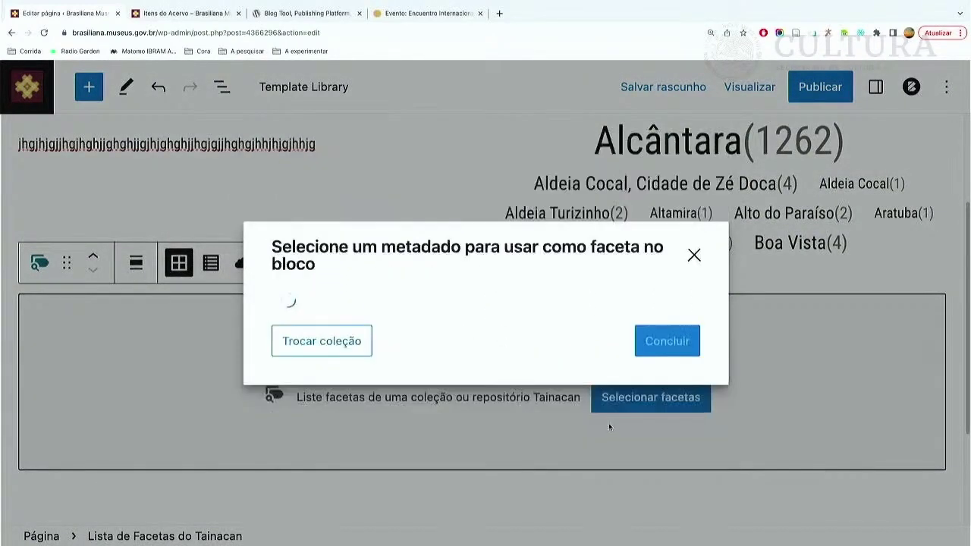
scroll(371, 328, down, 5)
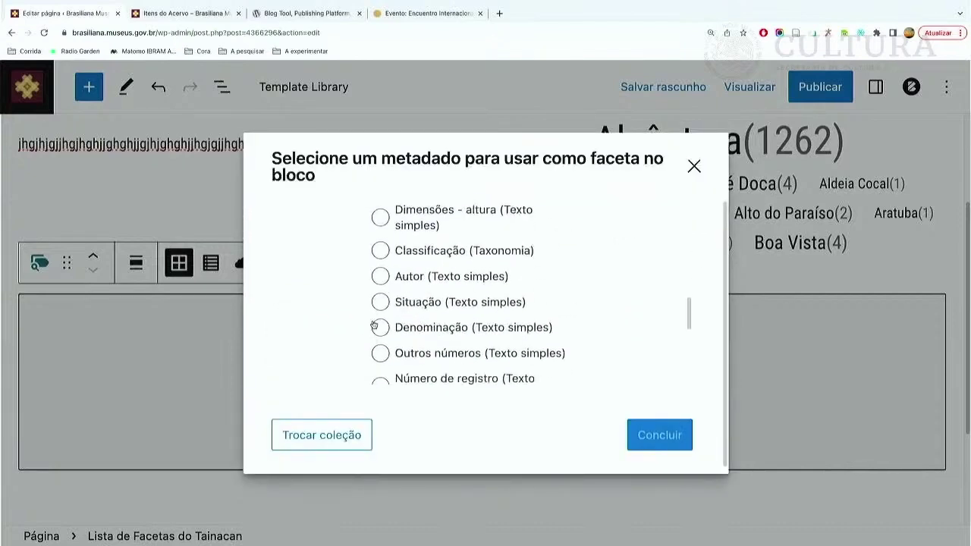
scroll(372, 325, down, 5)
click(380, 278)
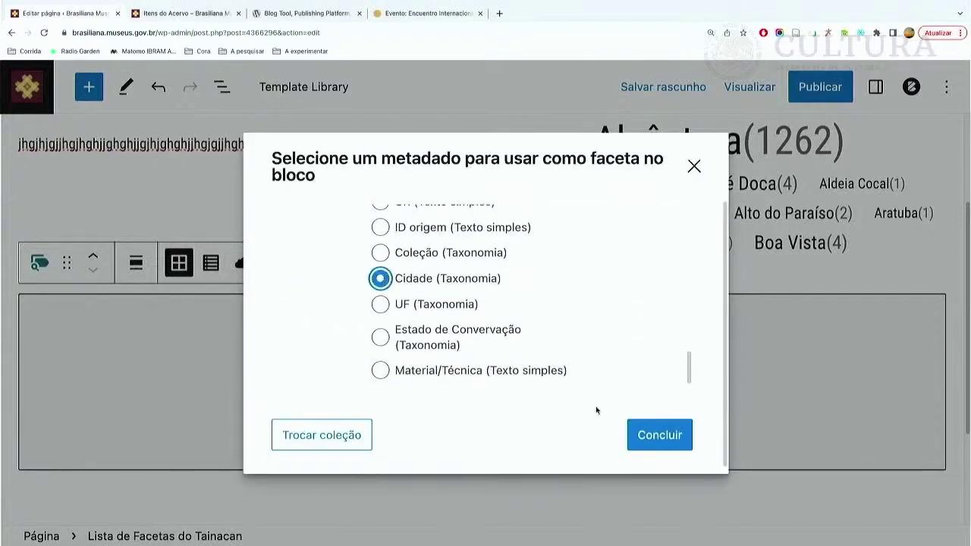
click(657, 436)
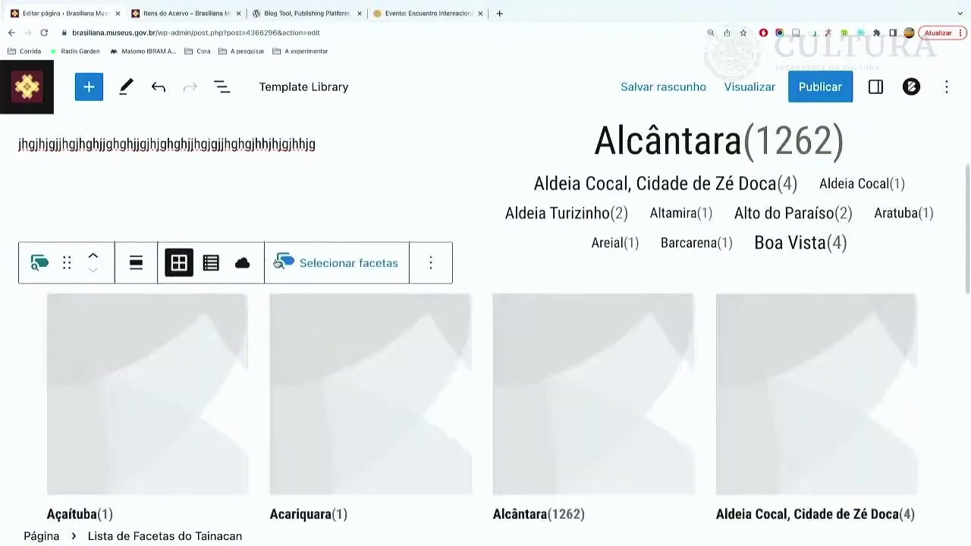
Switch the full-width facets block below the columns to the cloud view.
click(242, 263)
click(426, 266)
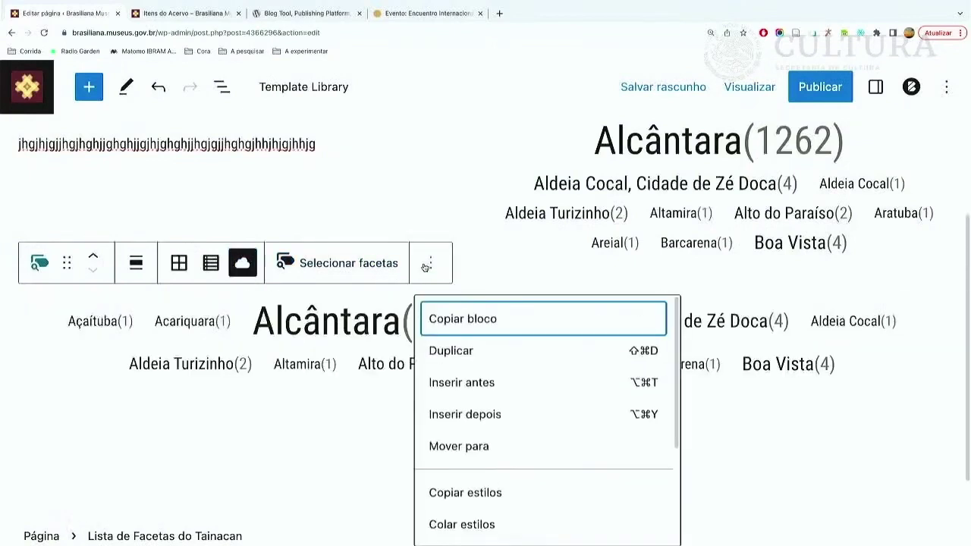
click(434, 265)
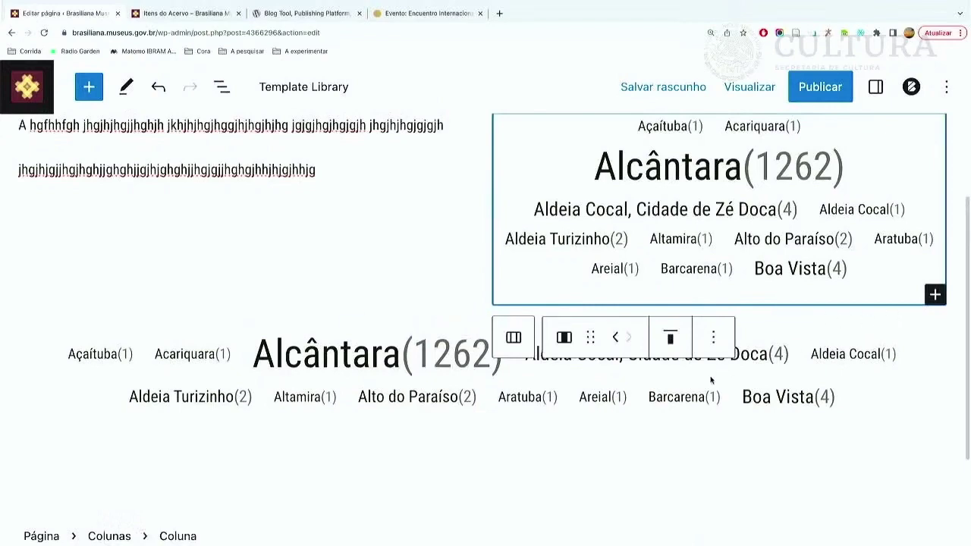
click(687, 396)
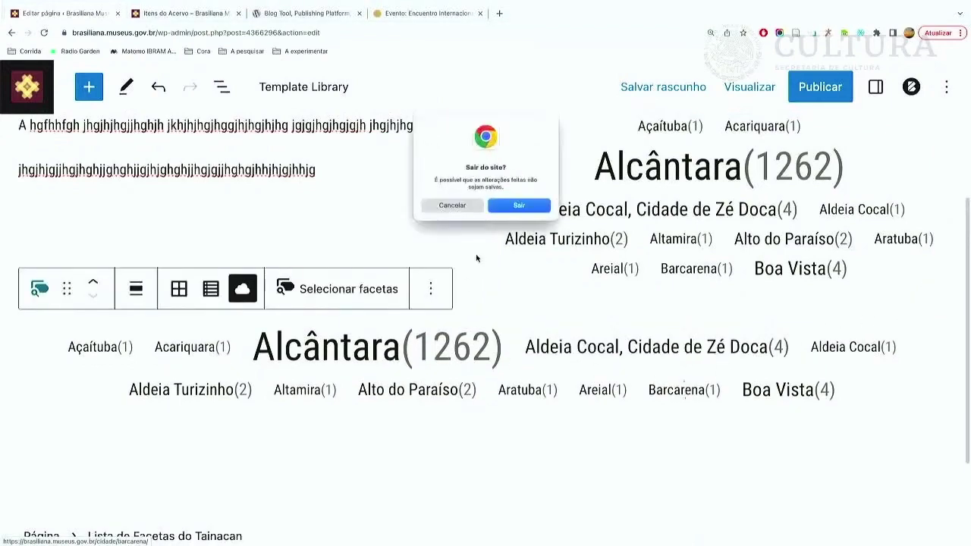
click(474, 206)
click(335, 292)
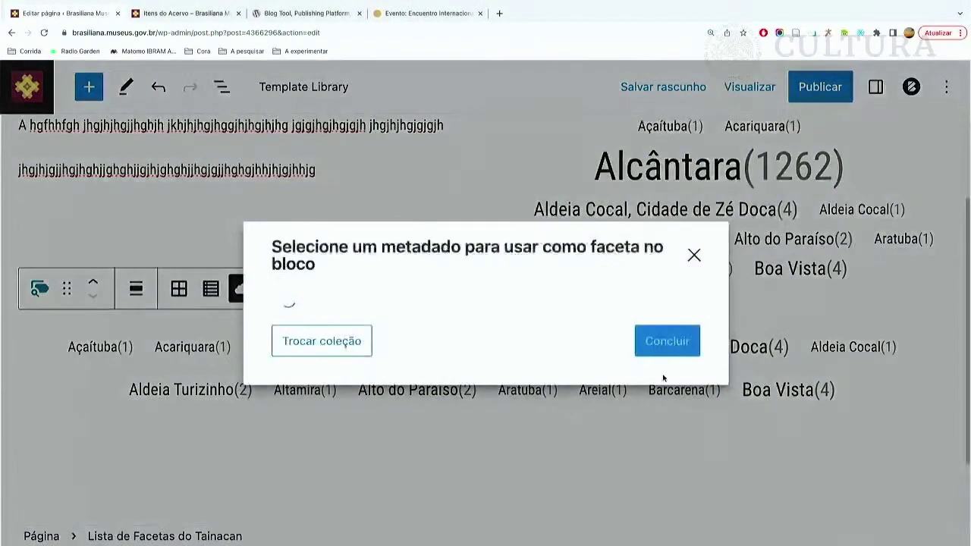
click(694, 167)
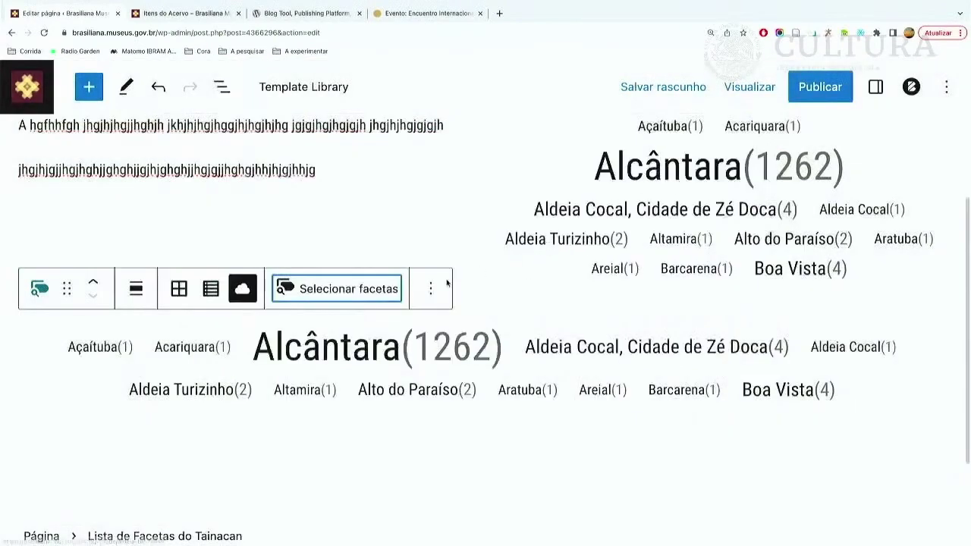
click(432, 289)
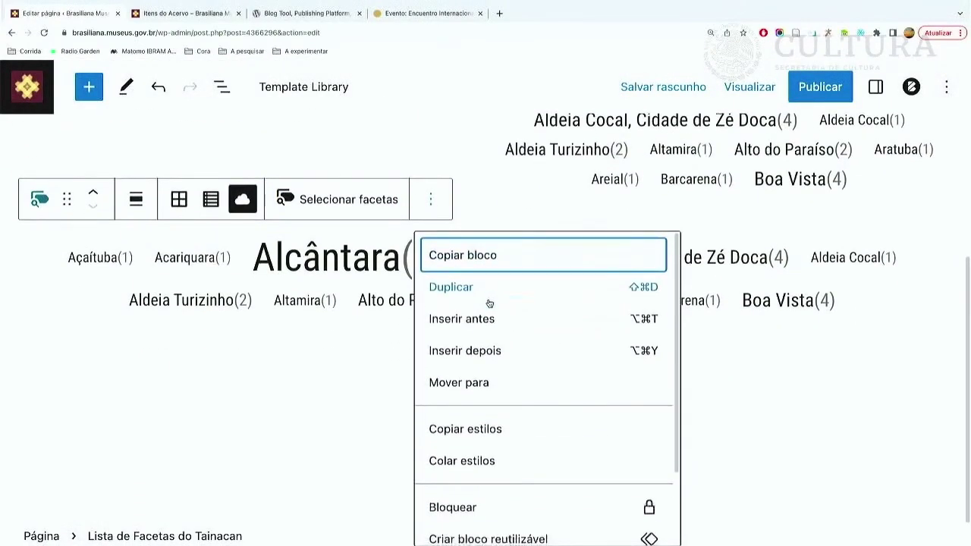
click(381, 381)
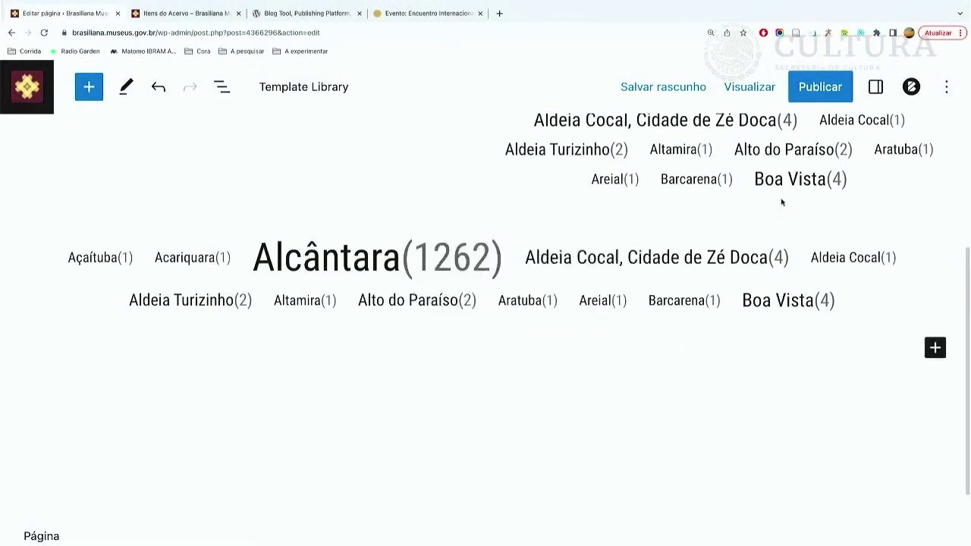
Remove the full-width Lista de Facetas do Tainacan block below the columns.
click(875, 86)
click(561, 305)
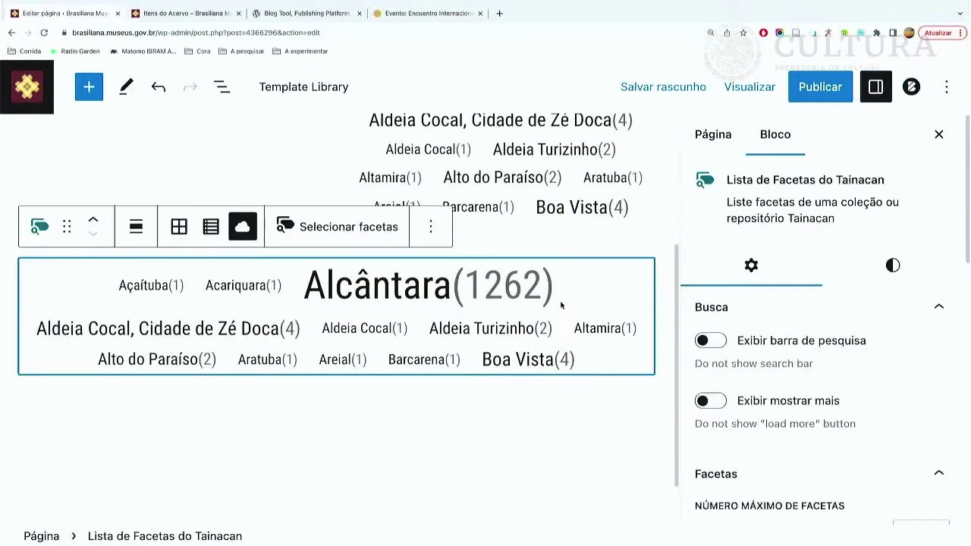
click(431, 227)
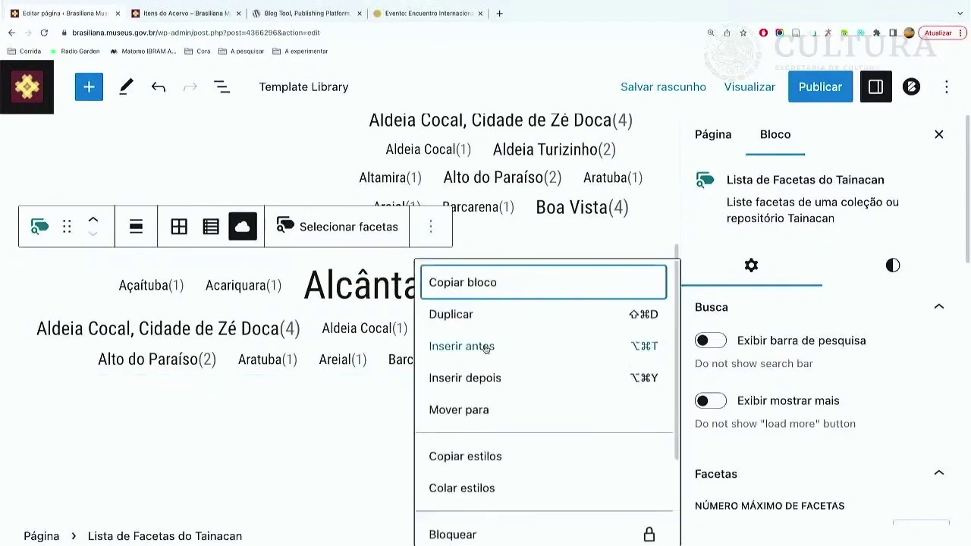
scroll(521, 440, down, 2)
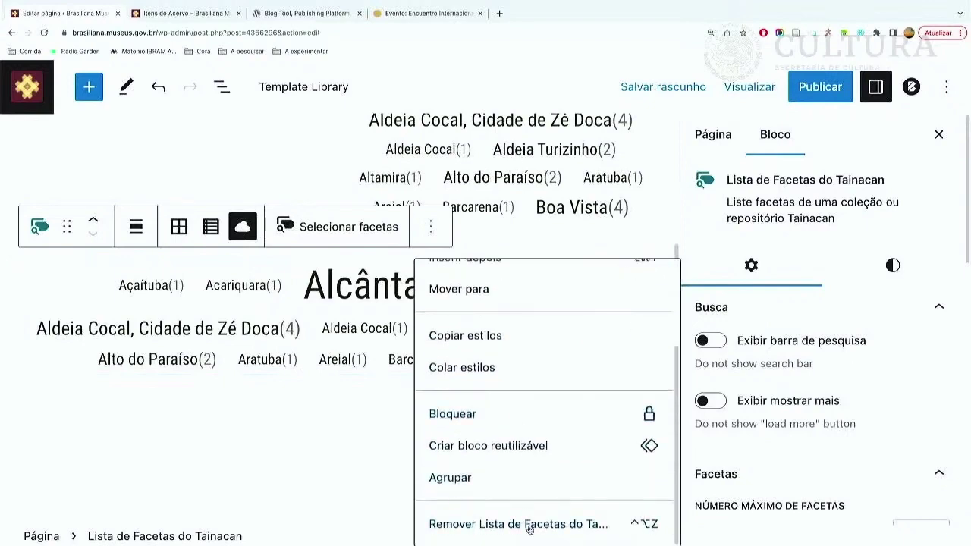
click(529, 523)
Select the second column's Lista de Facetas block and bring up its Facetas settings, staying on the page being edited.
click(632, 287)
click(634, 221)
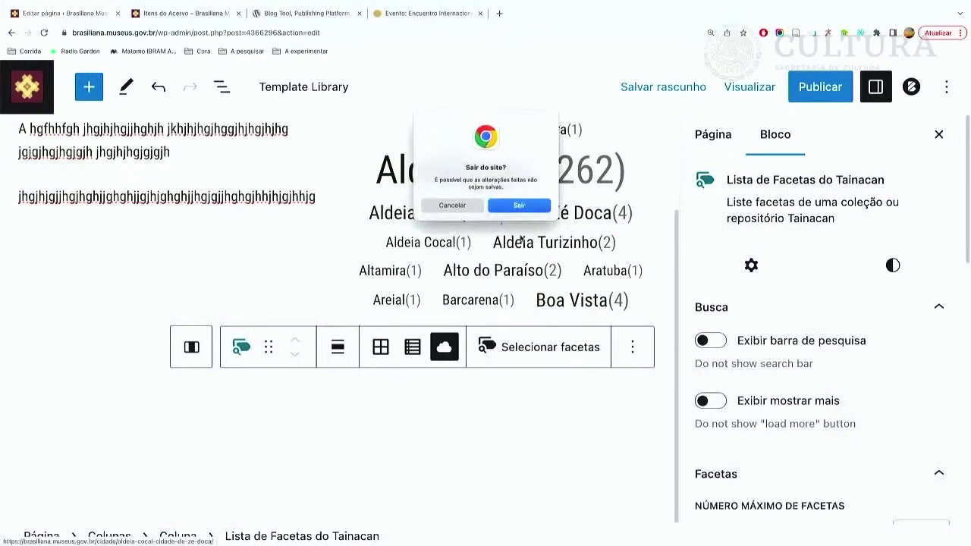
click(471, 211)
scroll(743, 345, down, 4)
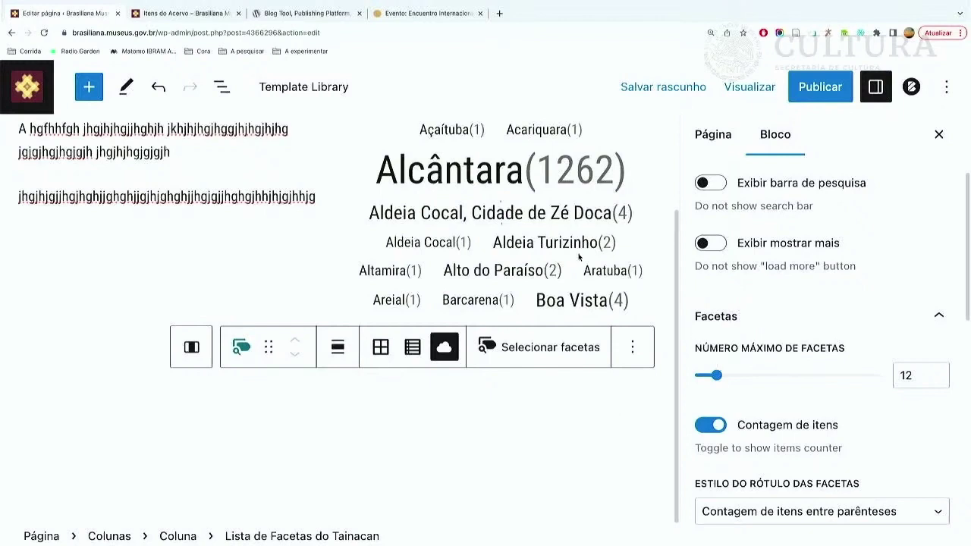
scroll(583, 255, up, 2)
scroll(666, 304, down, 1)
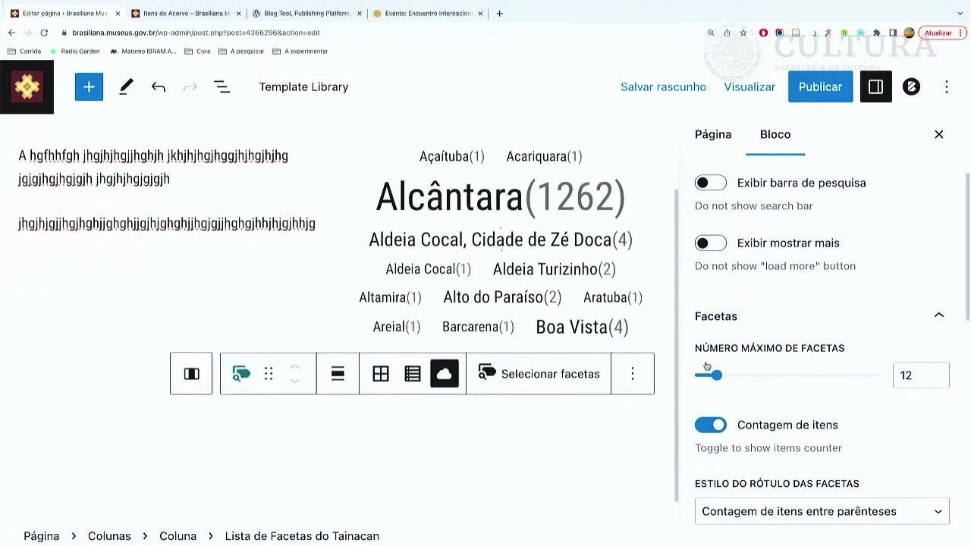
Try a maximum of 44 facets in the second column's block, look through the cloud, and reduce the maximum to 36.
drag(716, 374, 778, 375)
scroll(594, 337, down, 2)
scroll(594, 338, down, 4)
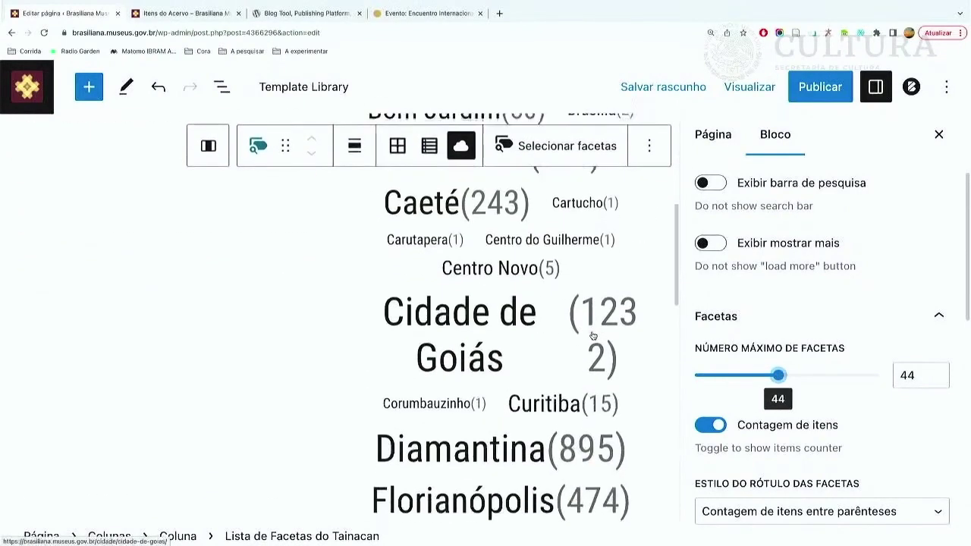
scroll(594, 337, down, 1)
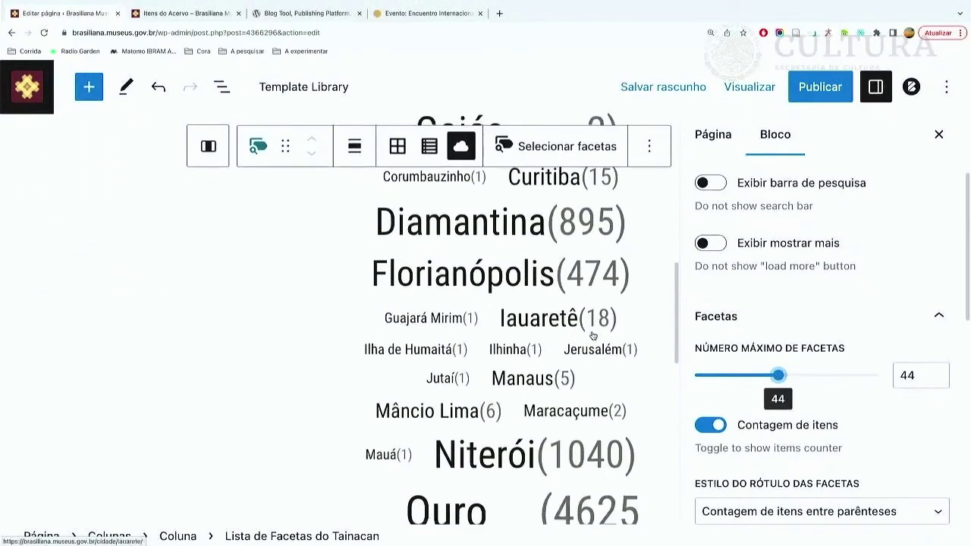
scroll(593, 336, down, 2)
scroll(593, 334, down, 5)
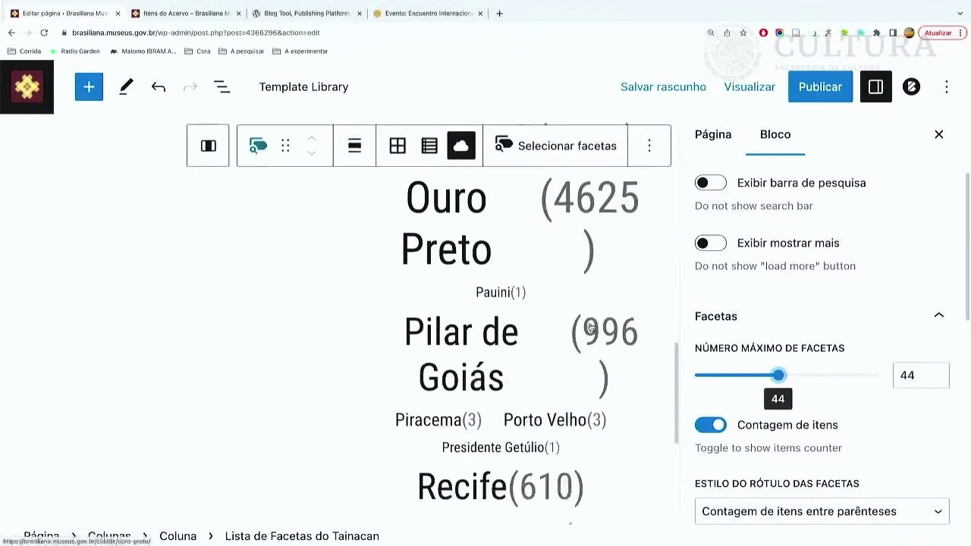
scroll(591, 328, up, 10)
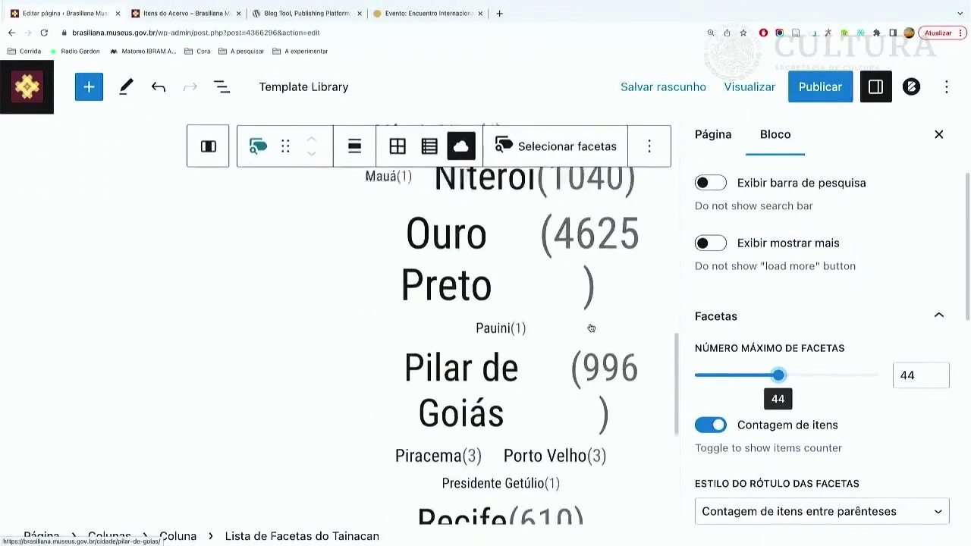
scroll(750, 332, down, 3)
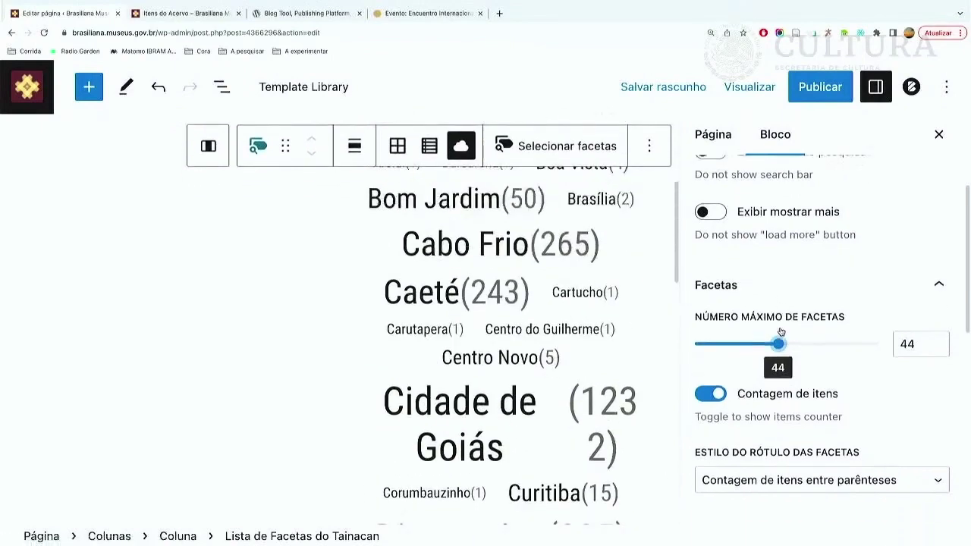
scroll(763, 288, up, 1)
scroll(781, 318, up, 1)
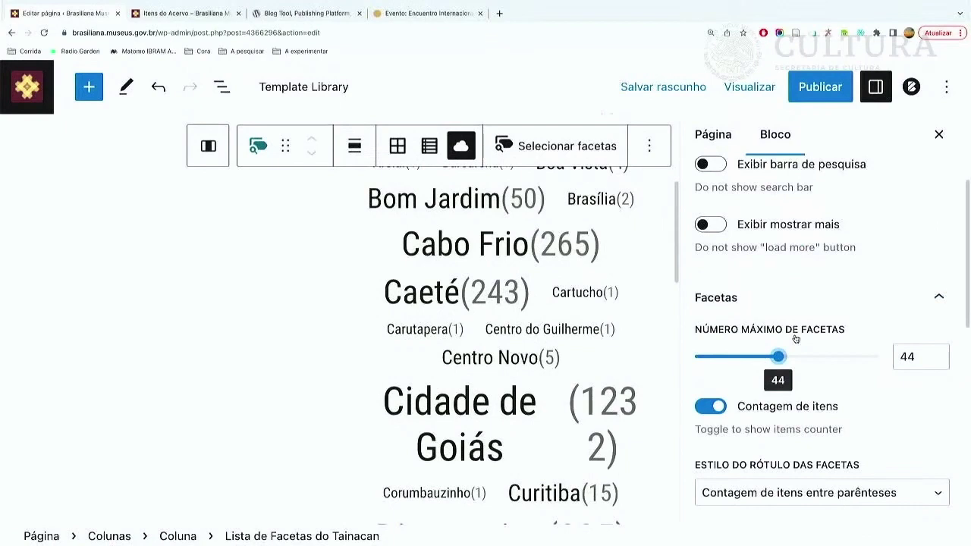
mouse_move(780, 357)
mouse_down()
mouse_move(822, 357)
mouse_move(764, 357)
mouse_up()
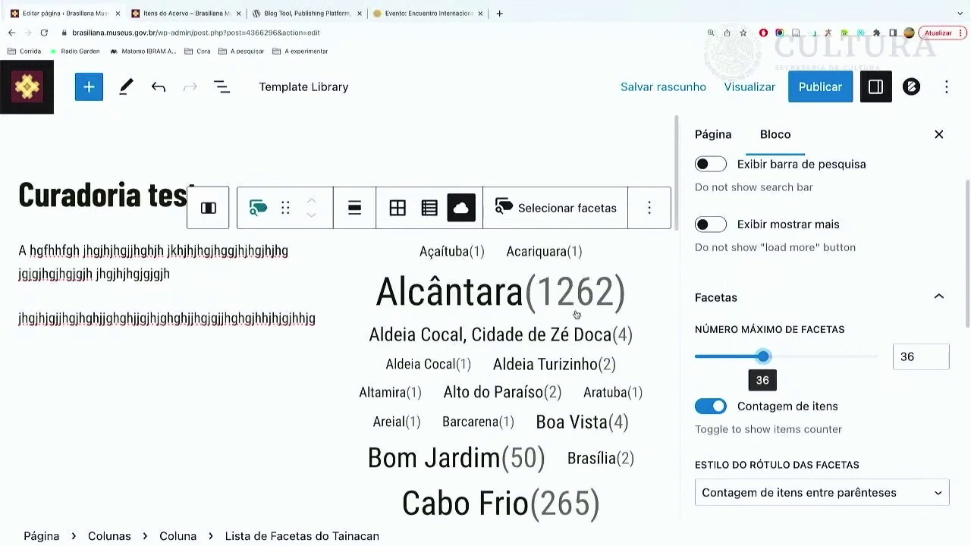
Turn off Contagem de itens for the second column's facet cloud, comparing it with the count shown between parentheses.
click(710, 408)
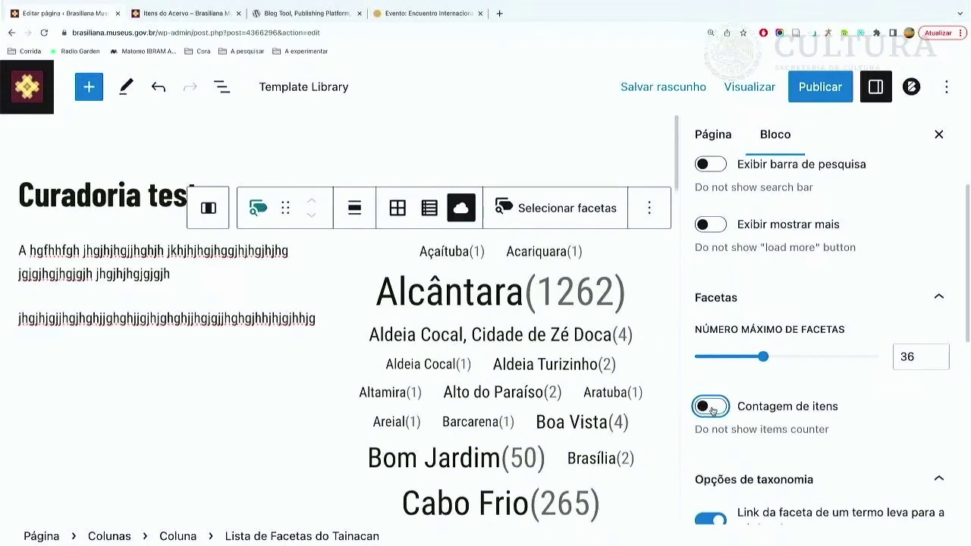
scroll(713, 400, down, 2)
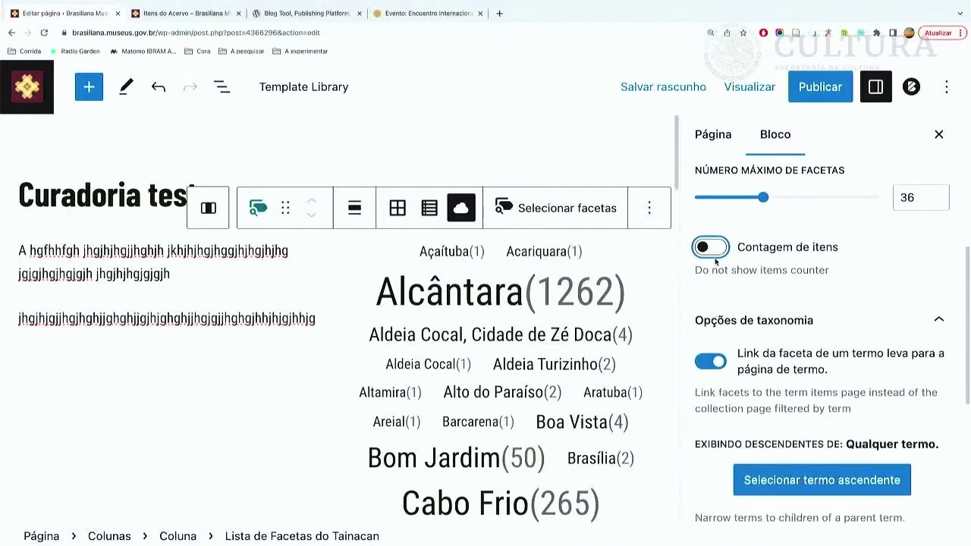
click(718, 253)
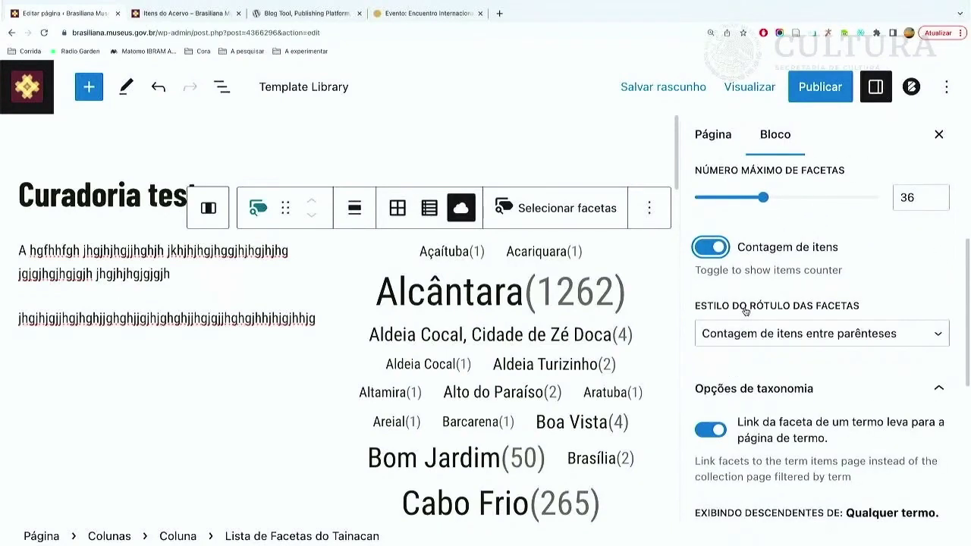
click(780, 336)
click(780, 350)
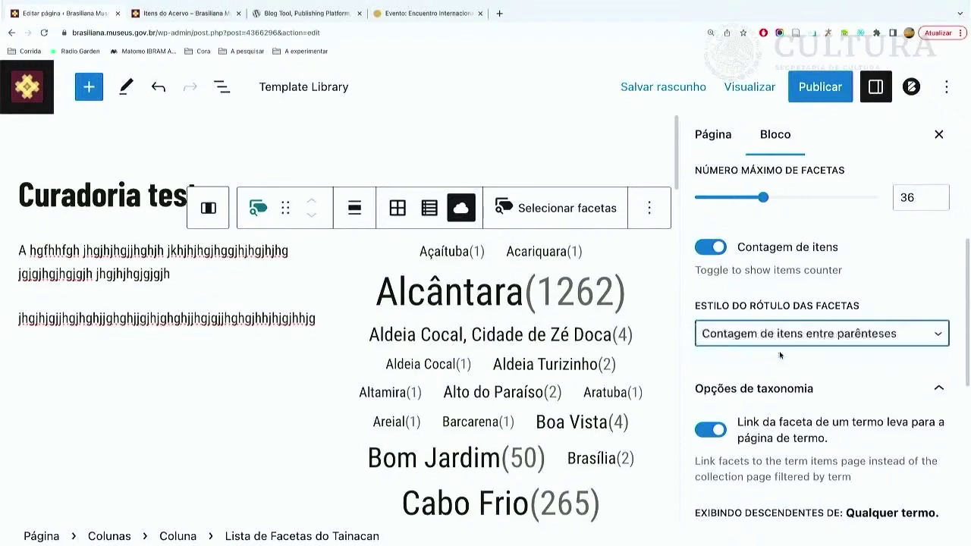
click(708, 251)
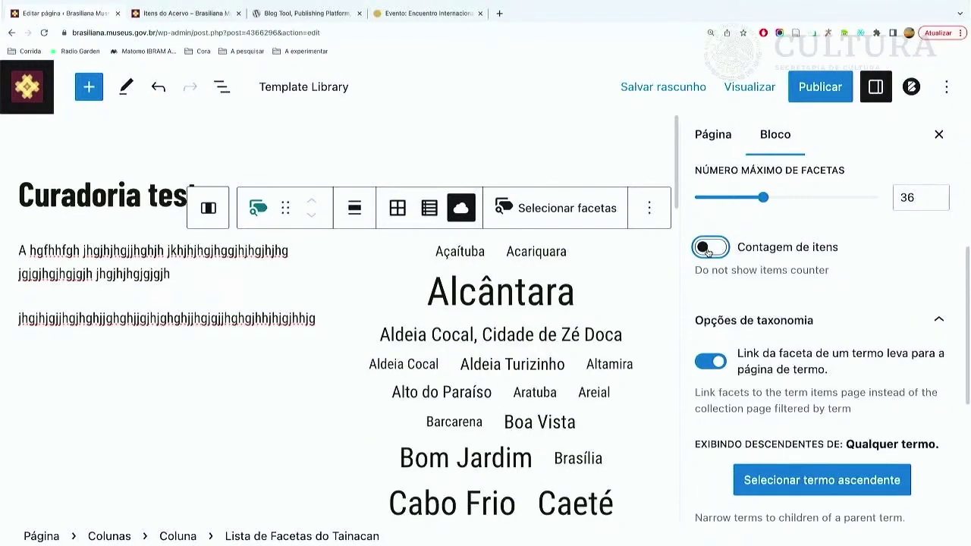
click(707, 250)
click(707, 251)
scroll(815, 240, up, 3)
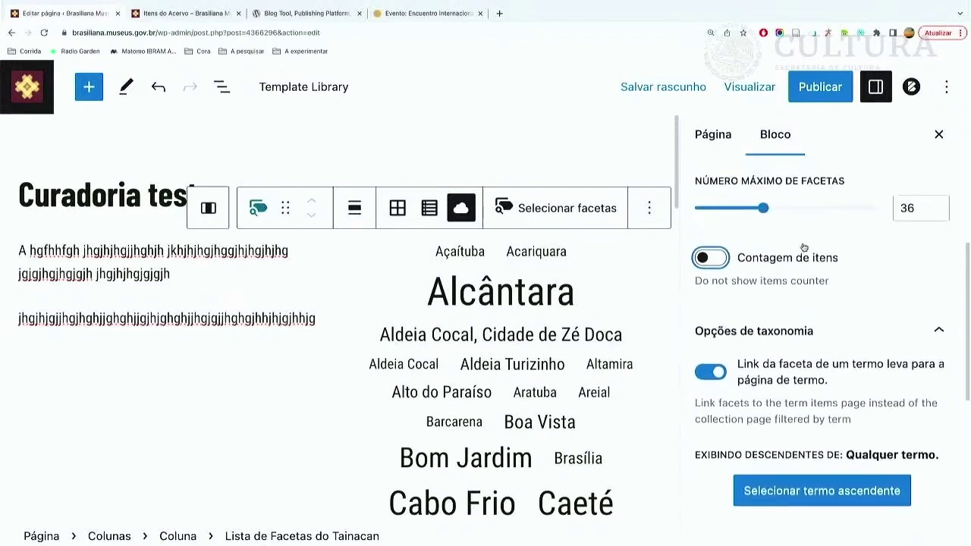
Set the maximum number of facets in the second column's block to 20 and close the block settings.
drag(764, 225, 732, 227)
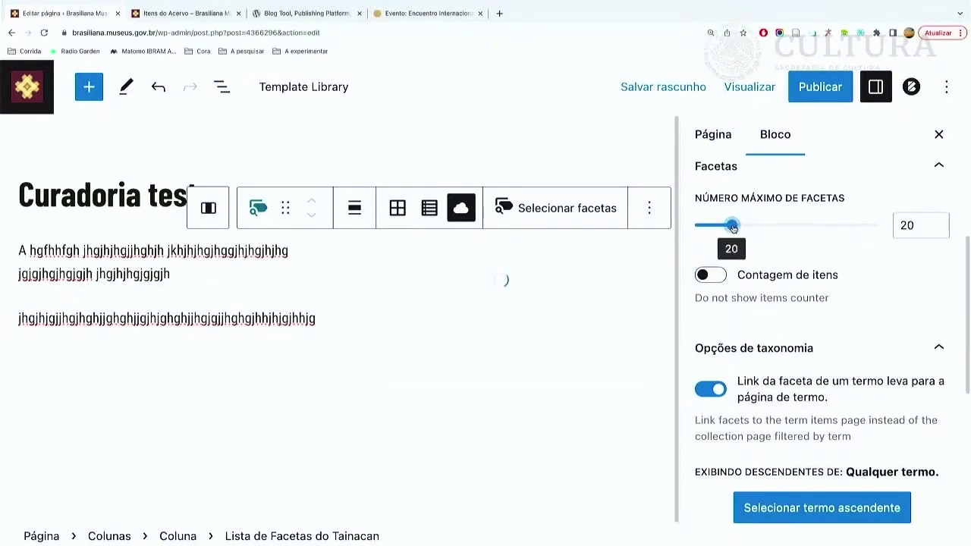
scroll(886, 288, down, 2)
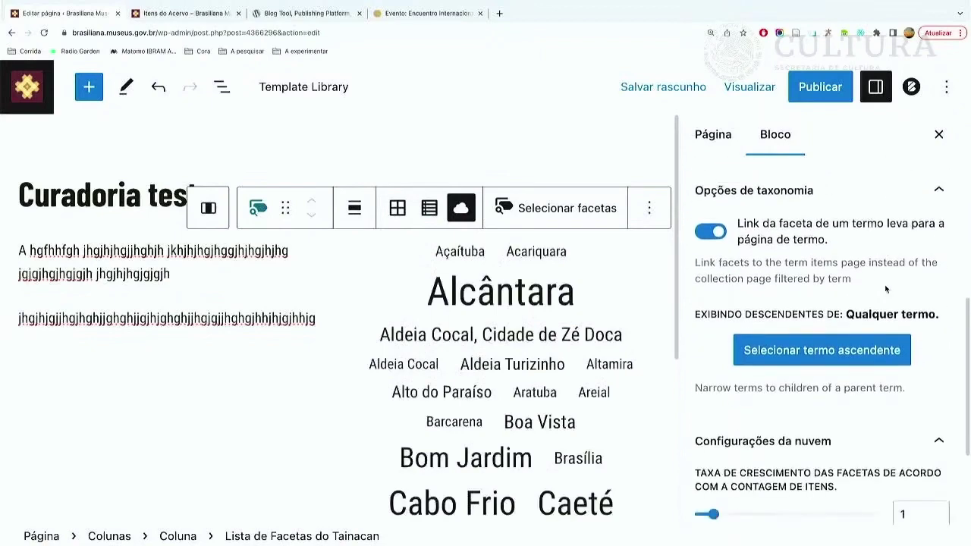
scroll(886, 289, down, 2)
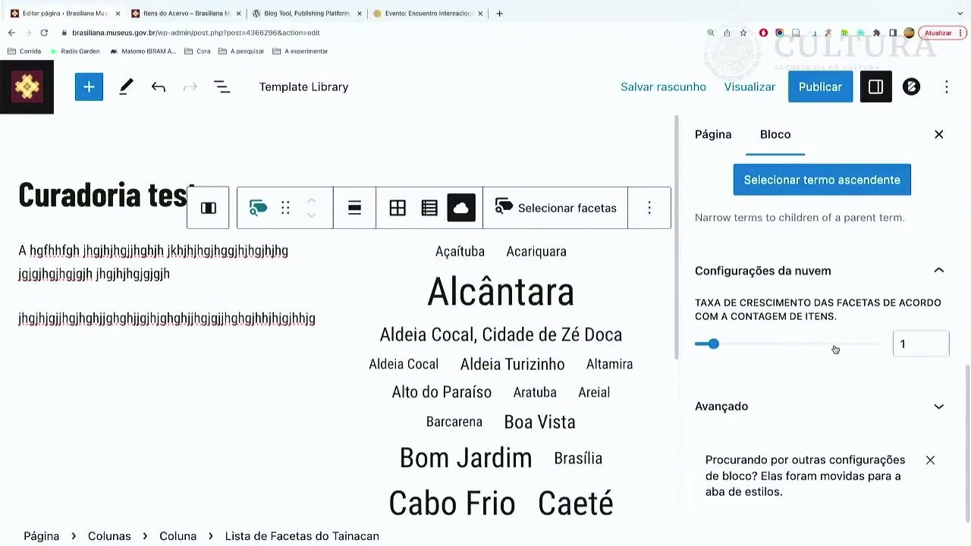
scroll(835, 349, up, 5)
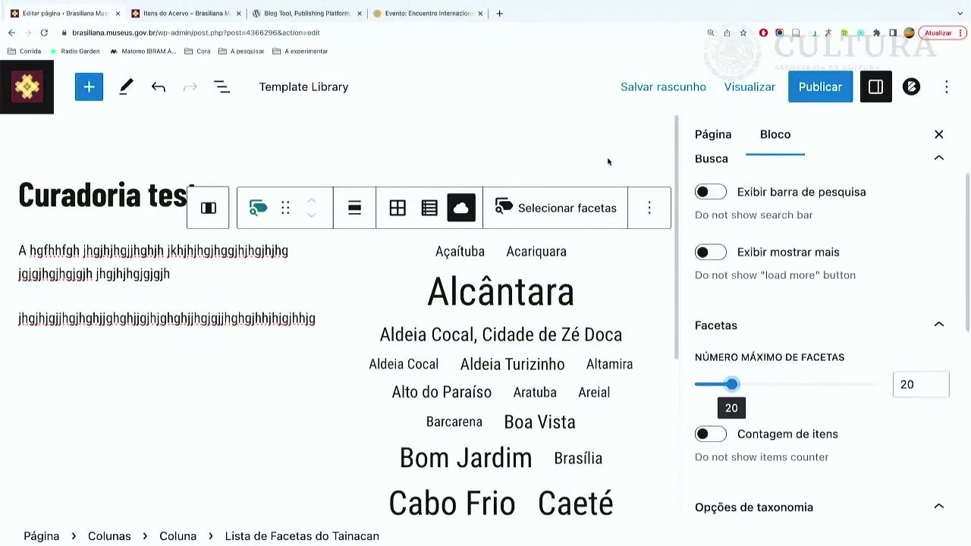
click(939, 134)
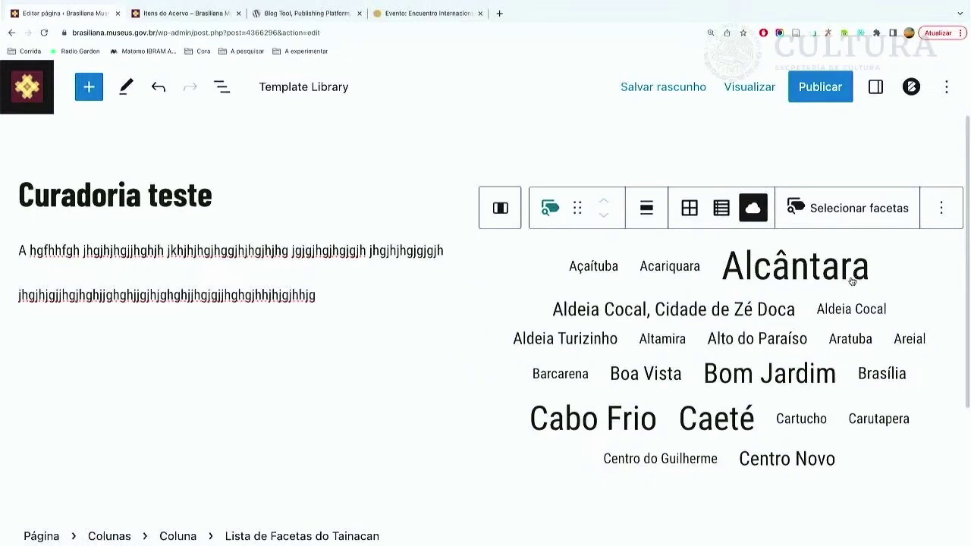
Open the Alcântara facet's link in a new browser tab and examine the city's items page.
right_click(786, 265)
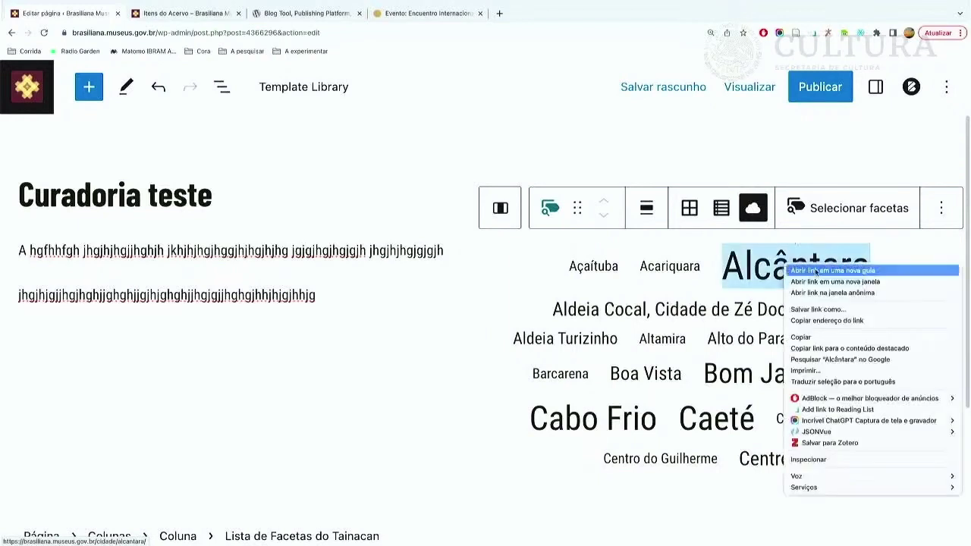
click(816, 271)
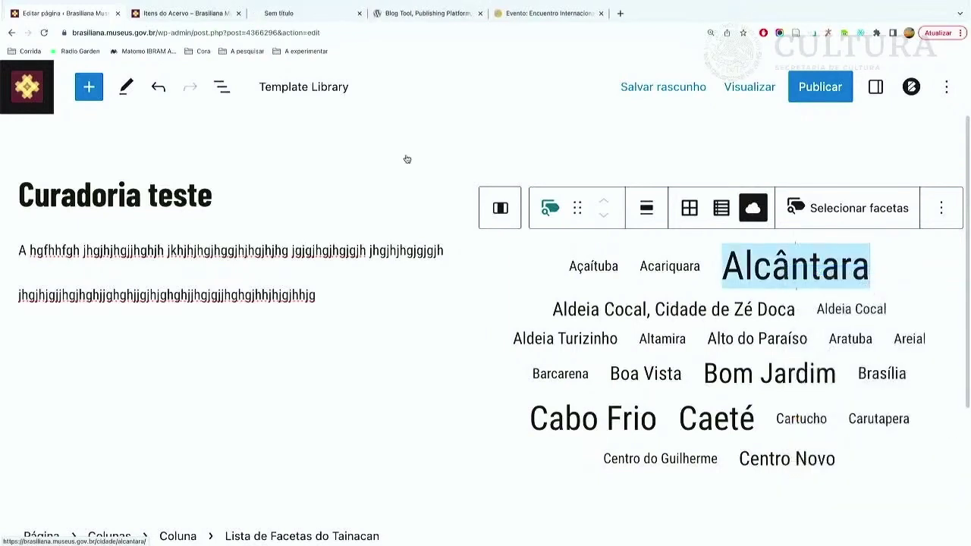
click(306, 17)
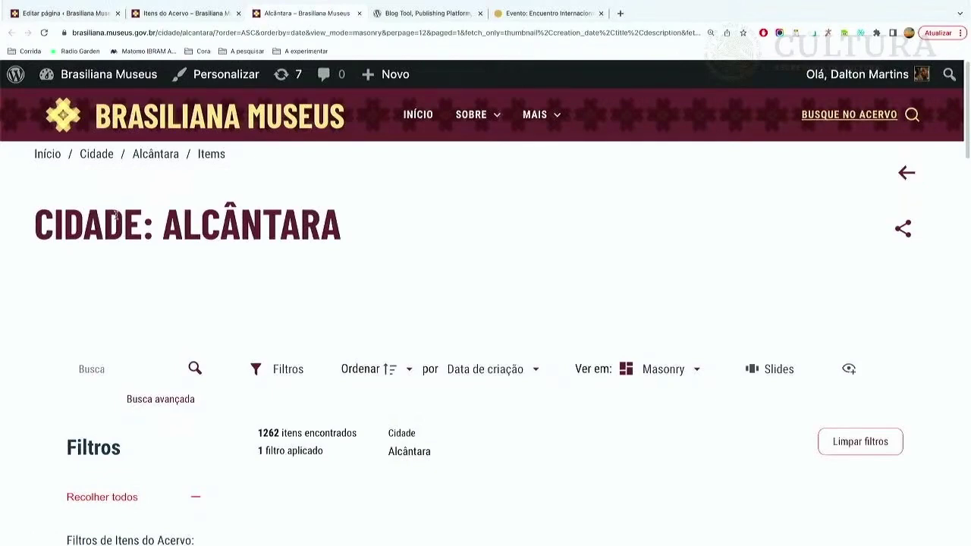
scroll(360, 217, down, 6)
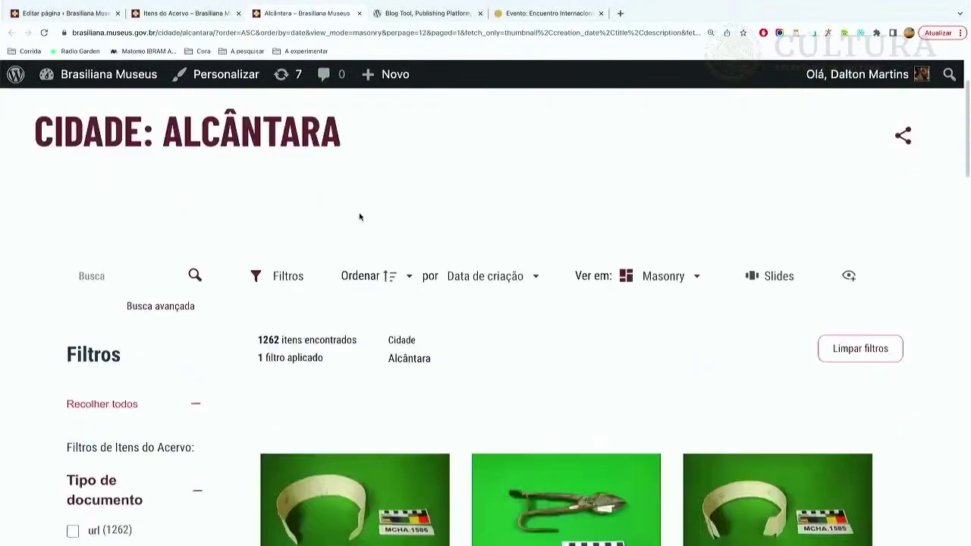
Look through the Alcântara items page and return to the Curadoria teste page editor.
scroll(372, 255, down, 6)
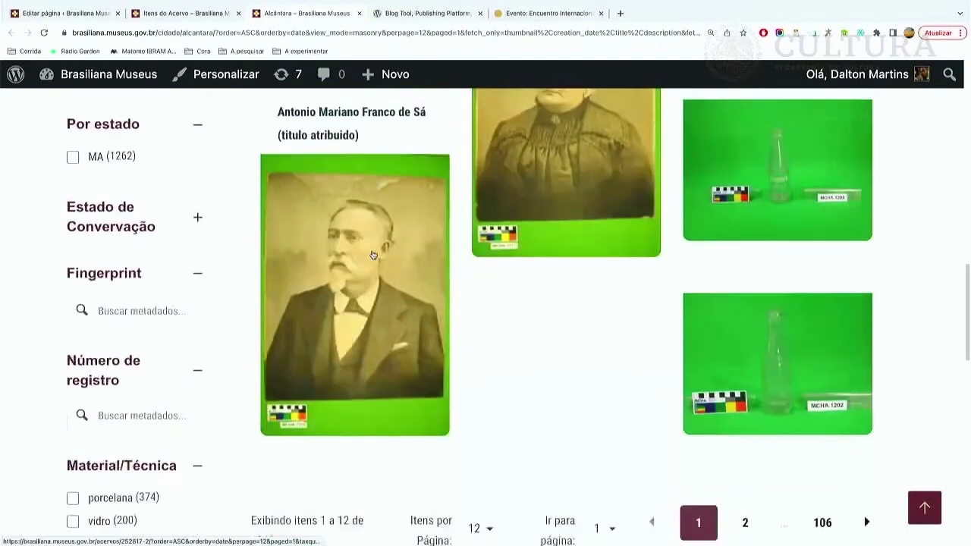
scroll(373, 255, up, 4)
scroll(373, 255, up, 8)
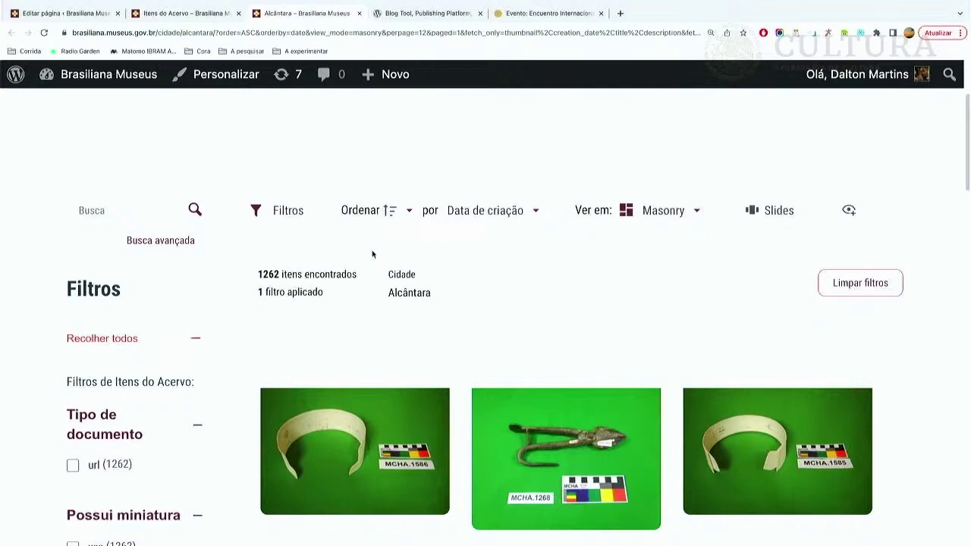
scroll(386, 237, down, 4)
scroll(386, 234, up, 6)
key(alt+Left)
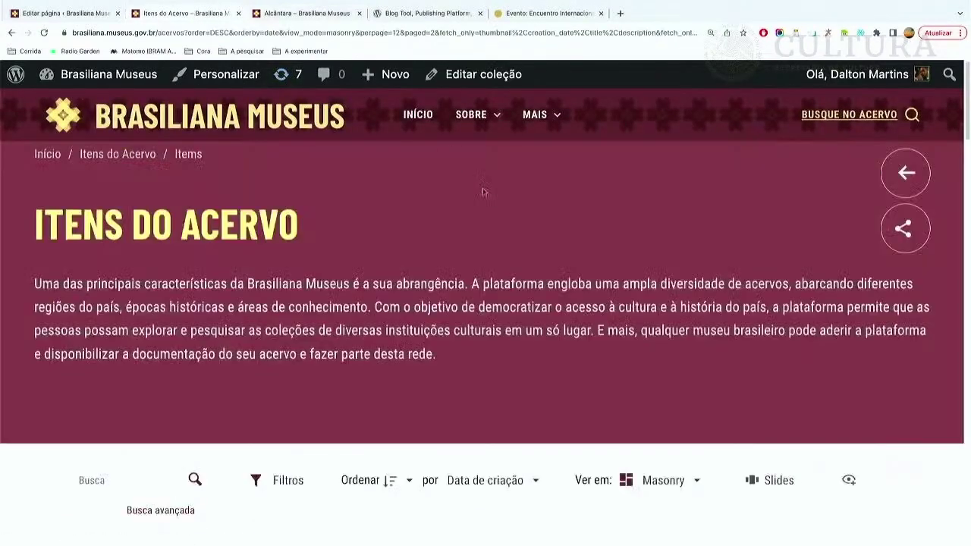
click(69, 14)
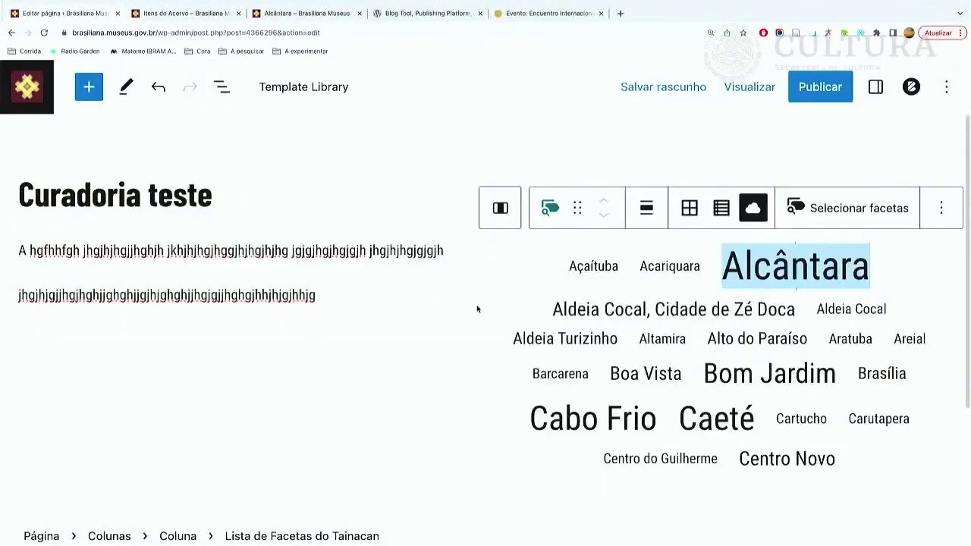
Open the Cabo Frio facet's link in a new browser tab and examine the city's title, filters and items.
right_click(600, 428)
click(649, 319)
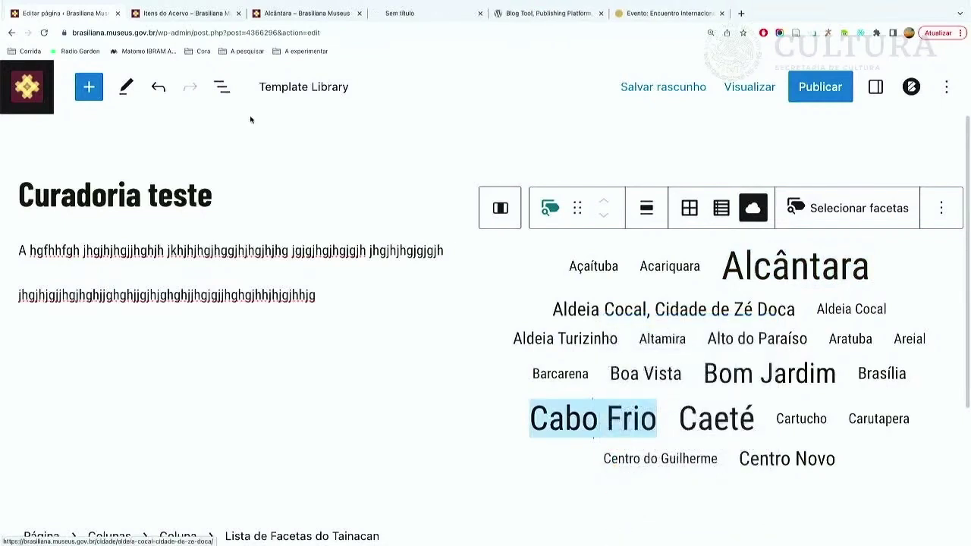
click(416, 14)
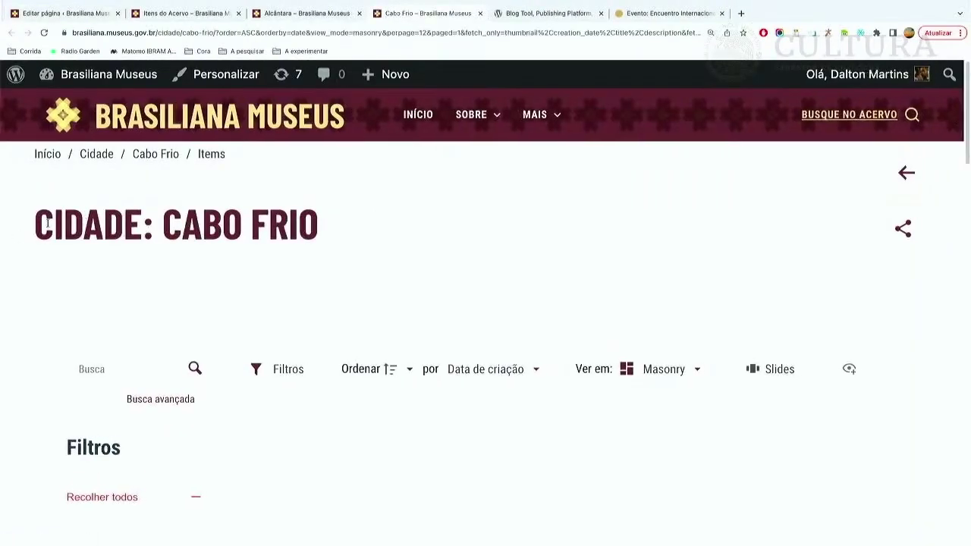
drag(40, 221, 340, 230)
click(150, 226)
scroll(452, 263, down, 2)
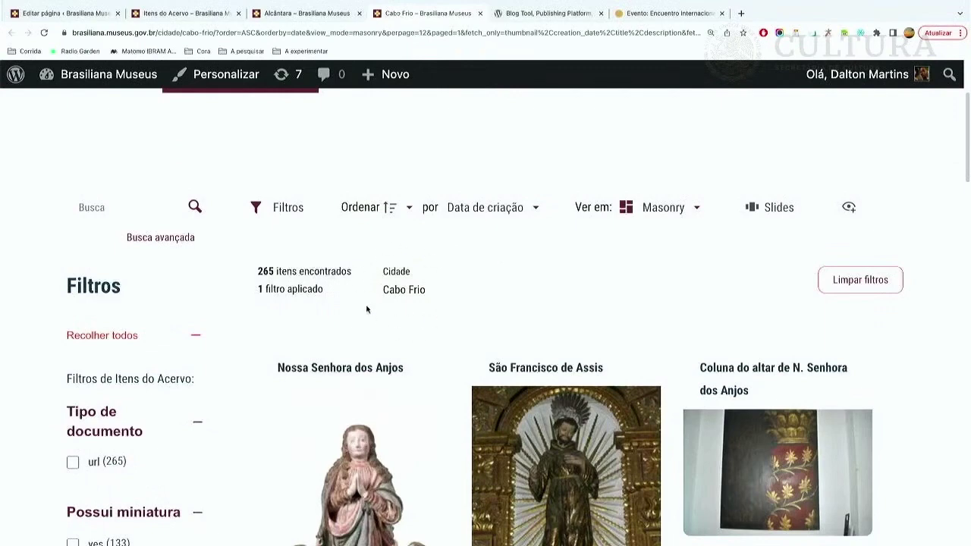
scroll(476, 257, down, 15)
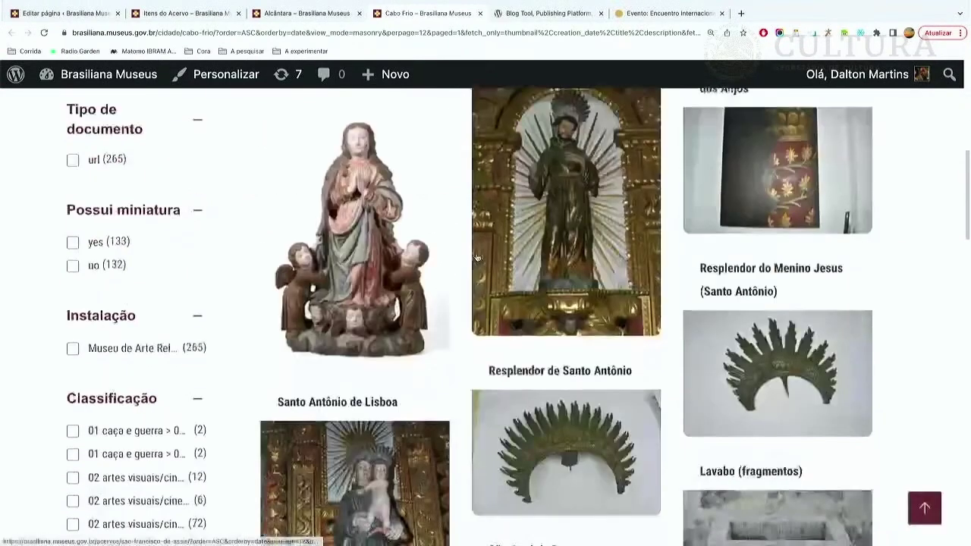
scroll(477, 258, down, 2)
scroll(476, 258, up, 15)
scroll(477, 258, up, 3)
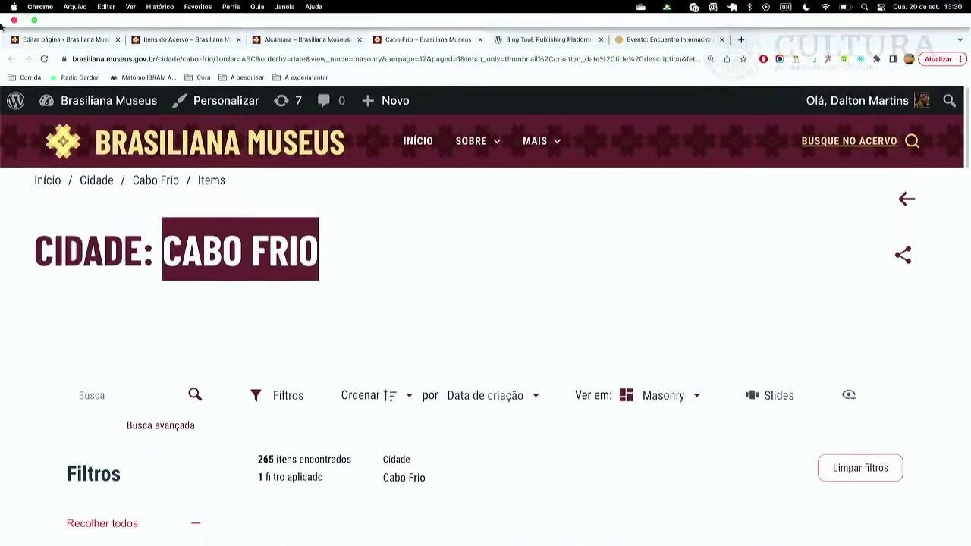
Return to the Curadoria teste editor and open the full block library for inserting a block below the two columns.
click(42, 40)
scroll(527, 245, down, 3)
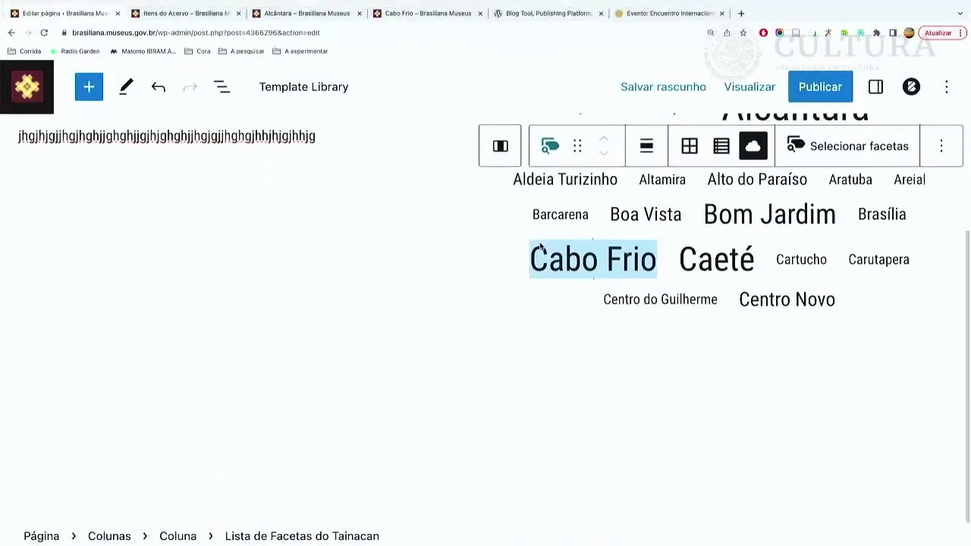
click(534, 329)
click(662, 392)
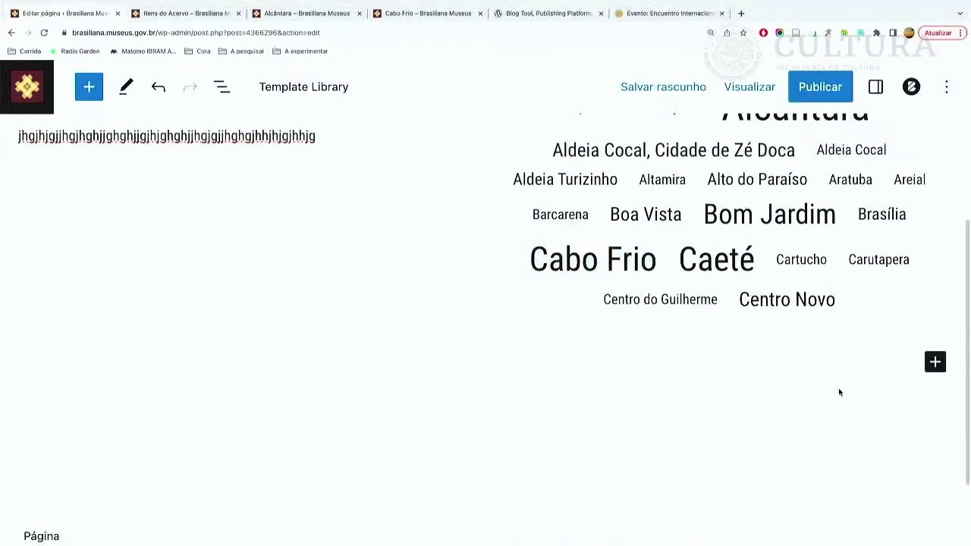
click(937, 363)
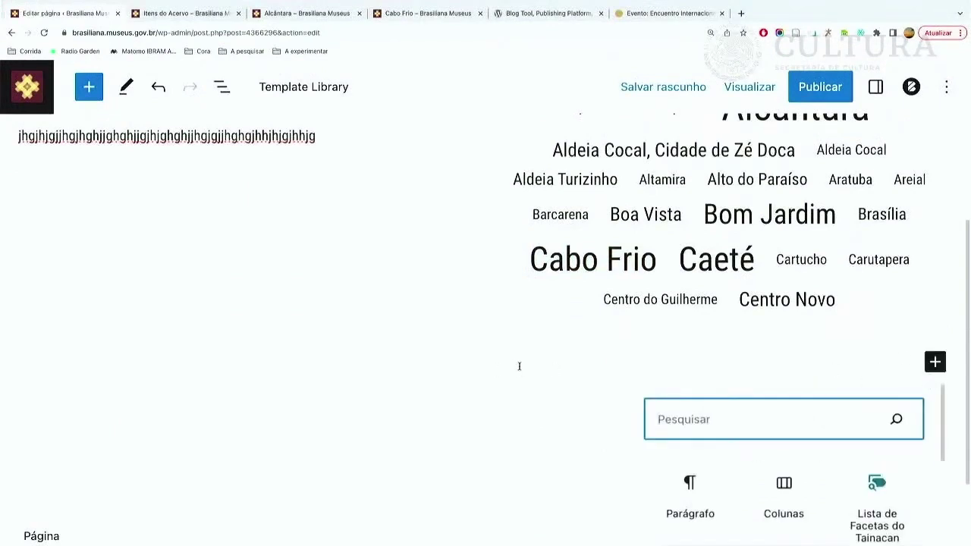
scroll(520, 371, down, 1)
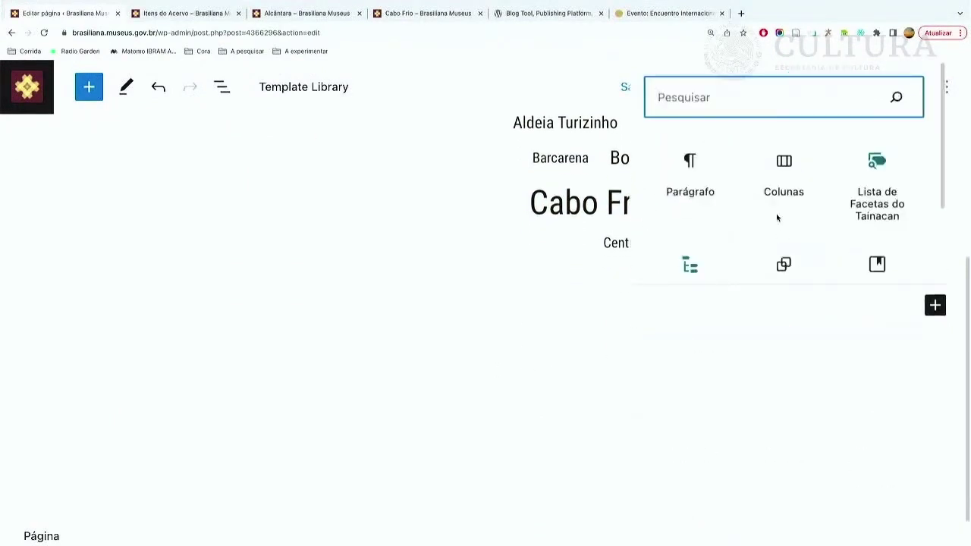
scroll(779, 217, down, 3)
click(770, 261)
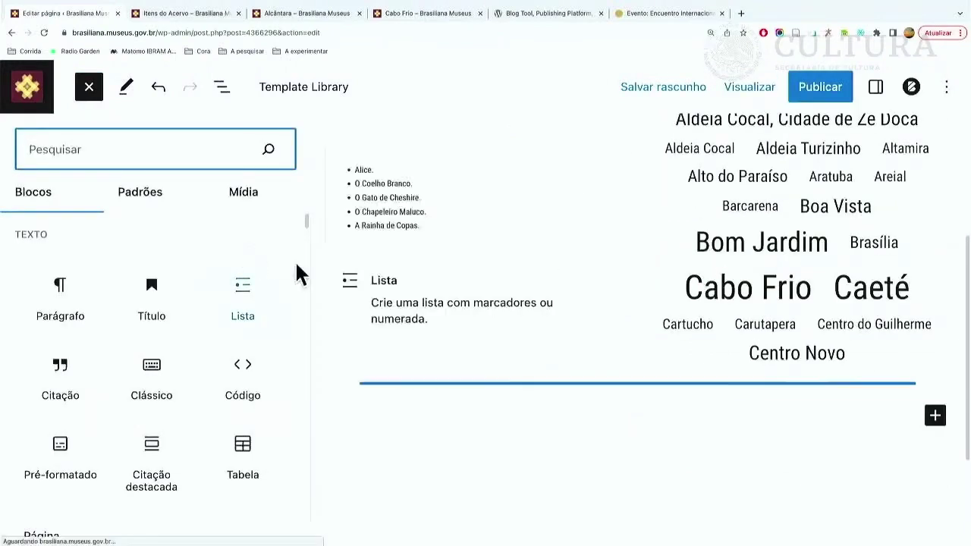
Insert a Lista de Itens da Coleção Tainacan block below the columns with the text and facet cloud.
scroll(216, 288, down, 5)
scroll(214, 296, down, 15)
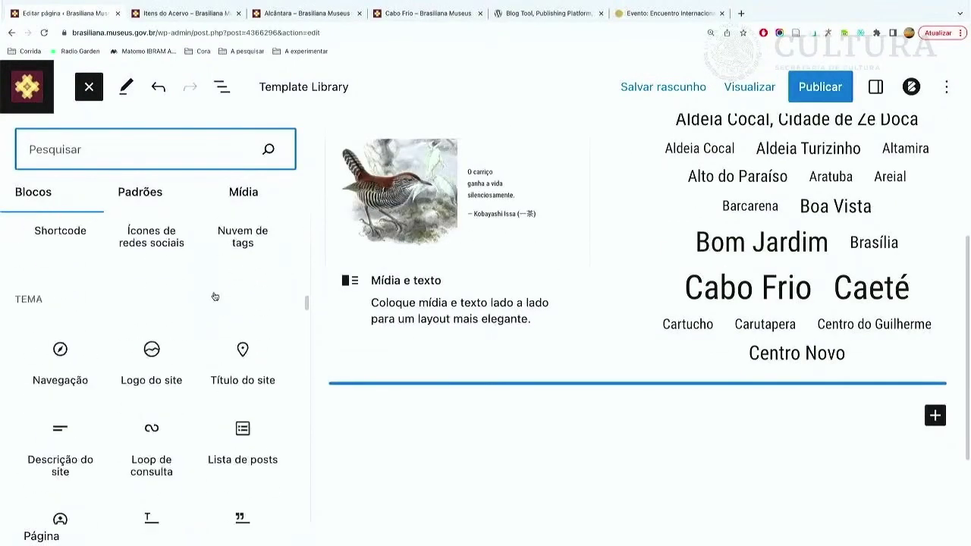
scroll(215, 296, down, 20)
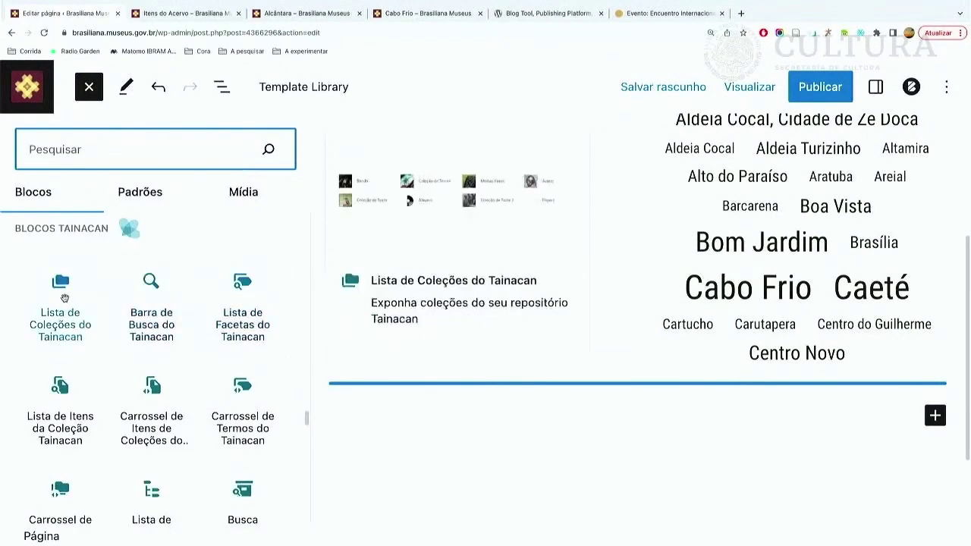
click(60, 413)
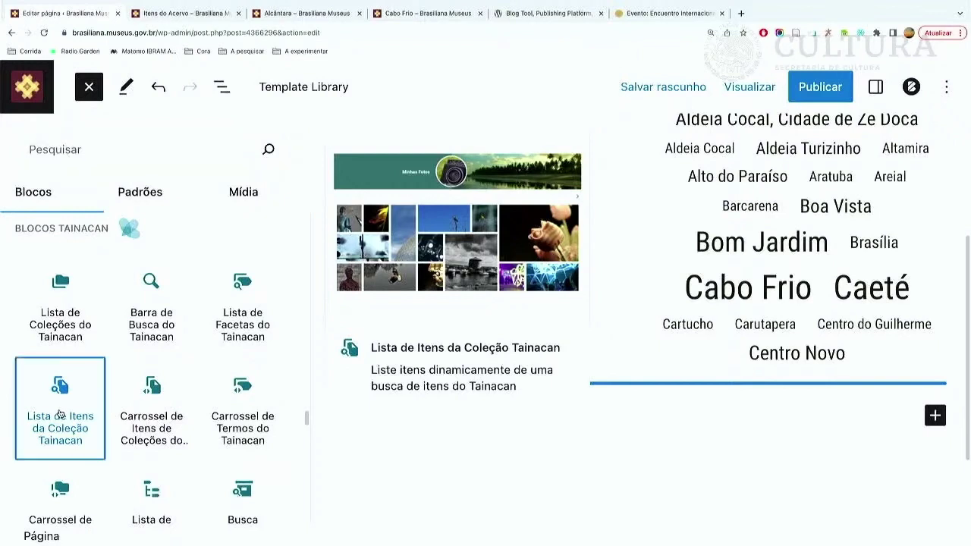
scroll(565, 348, down, 2)
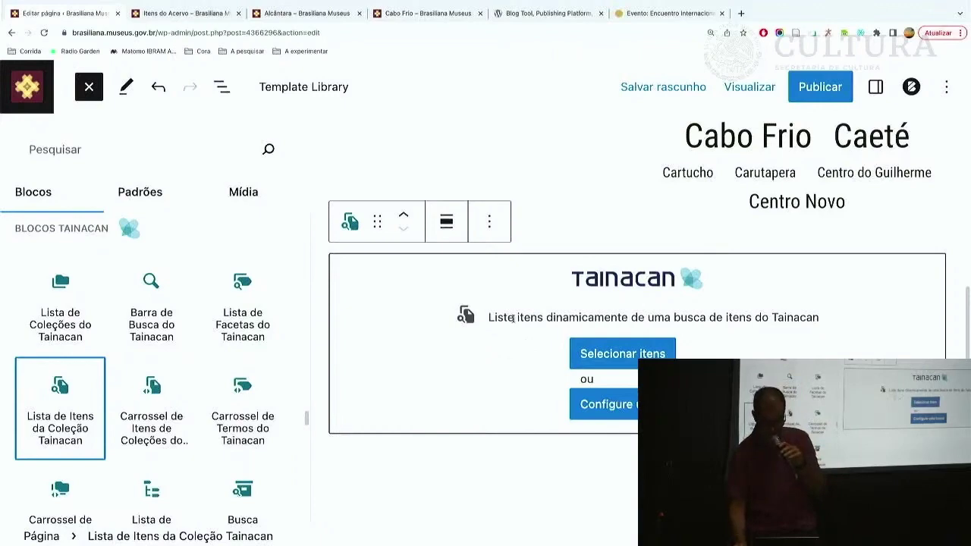
Choose the Itens do Acervo collection as the item list block's source and look through its items and filters.
click(632, 354)
click(651, 237)
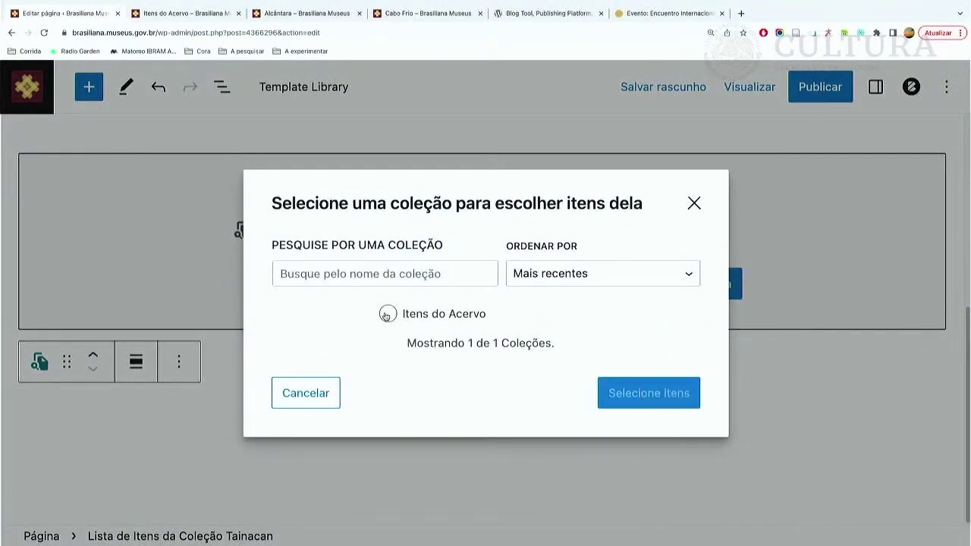
click(387, 315)
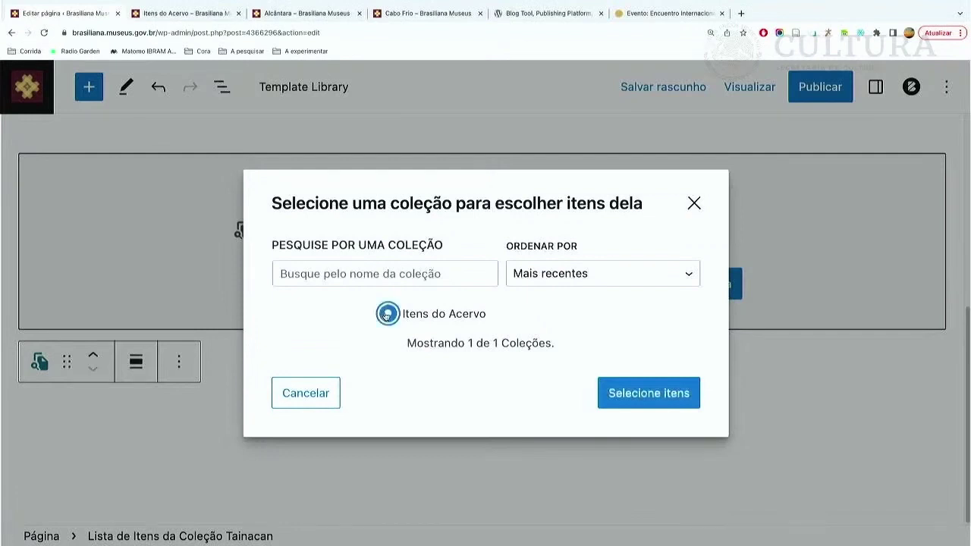
click(618, 393)
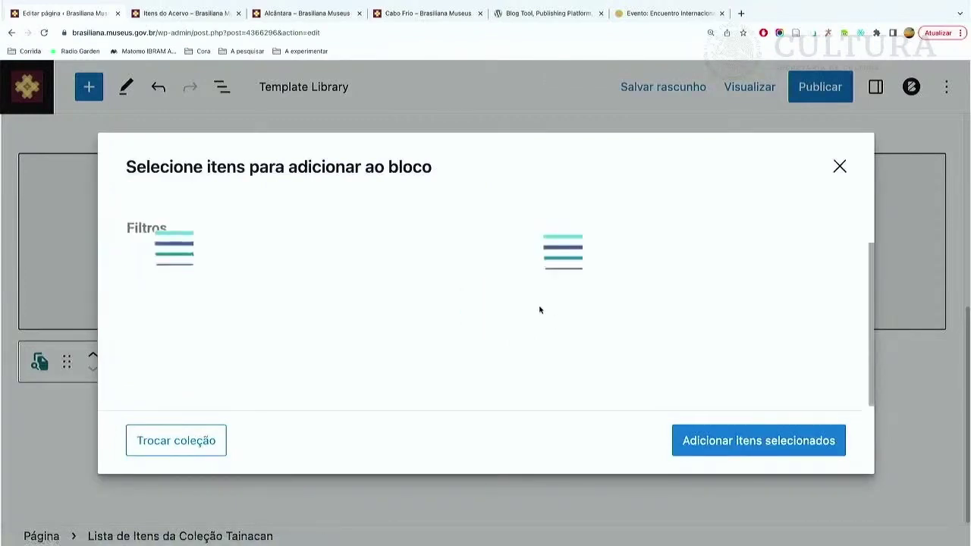
scroll(541, 308, down, 1)
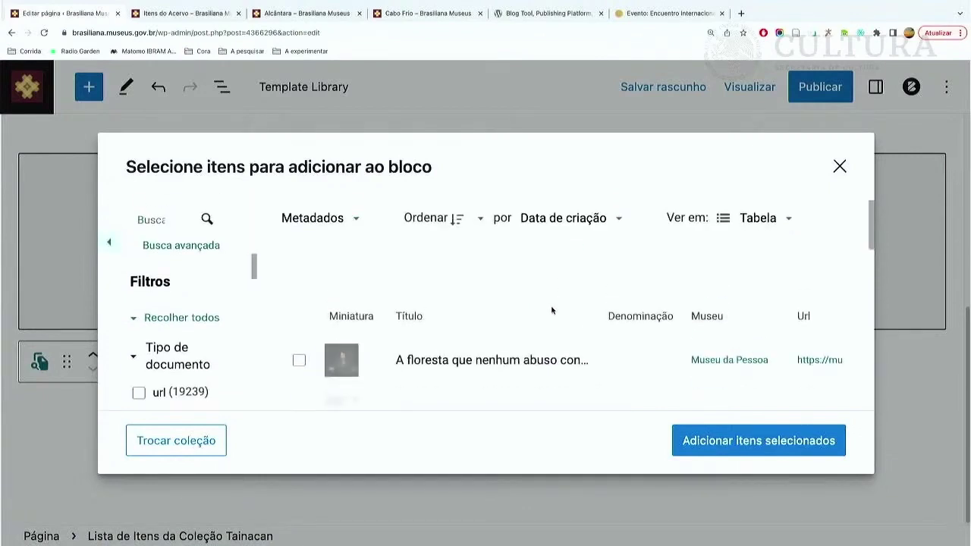
scroll(552, 309, down, 2)
scroll(552, 311, up, 3)
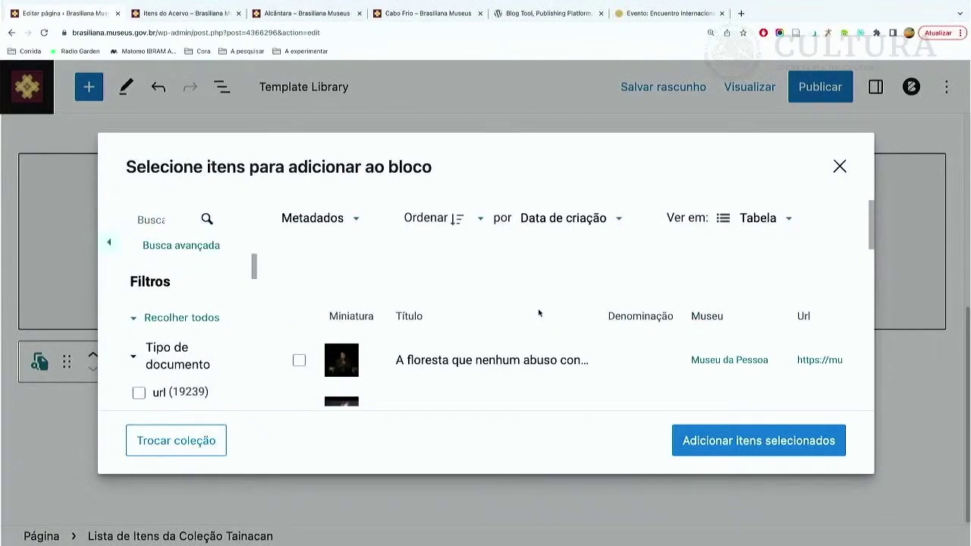
drag(254, 270, 252, 365)
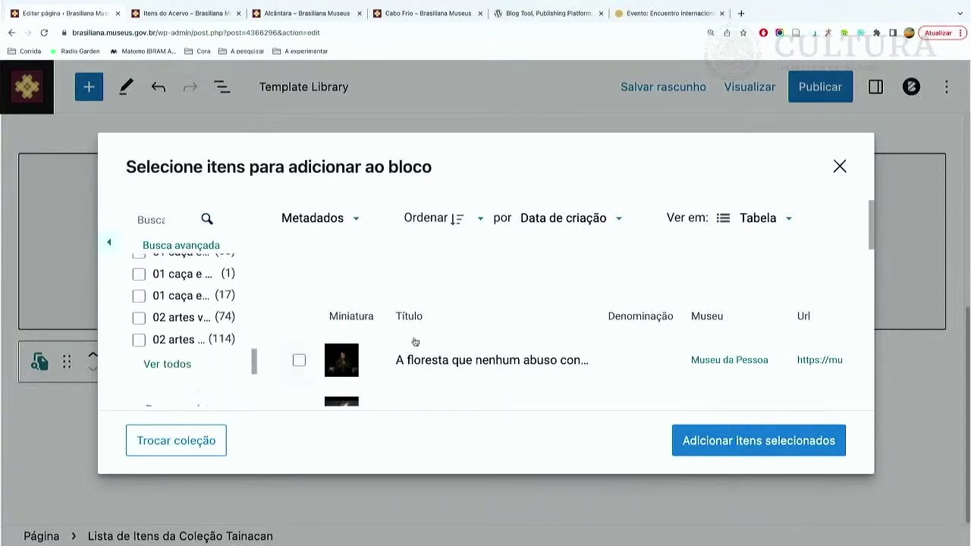
Select the first page's Museu da Pessoa items, leaving out A descolonização da vida, and add the eleven selected items to the block.
scroll(404, 308, down, 2)
click(299, 277)
click(298, 330)
scroll(296, 345, down, 1)
click(298, 347)
scroll(298, 347, down, 3)
click(299, 243)
click(298, 295)
click(299, 348)
scroll(302, 339, down, 1)
scroll(301, 339, down, 1)
click(299, 301)
click(299, 354)
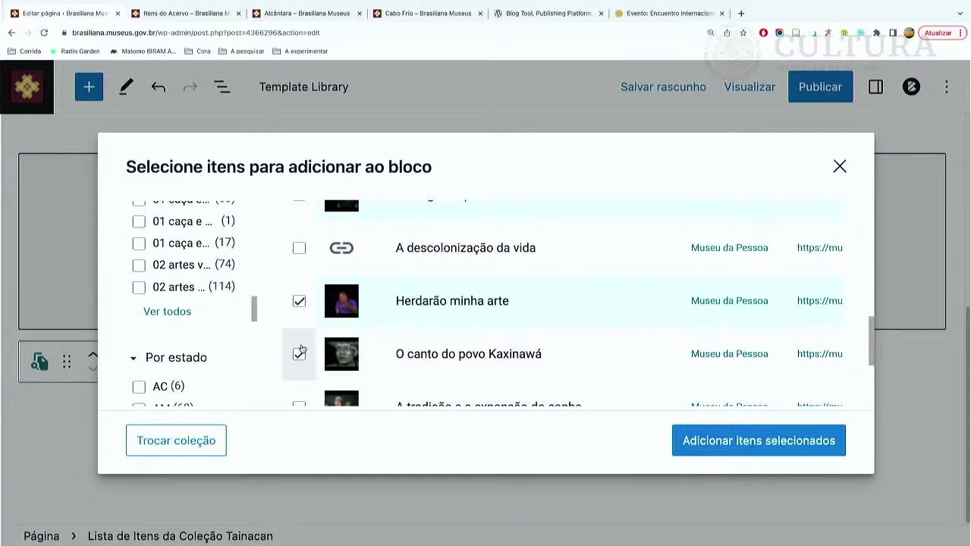
scroll(300, 350, down, 2)
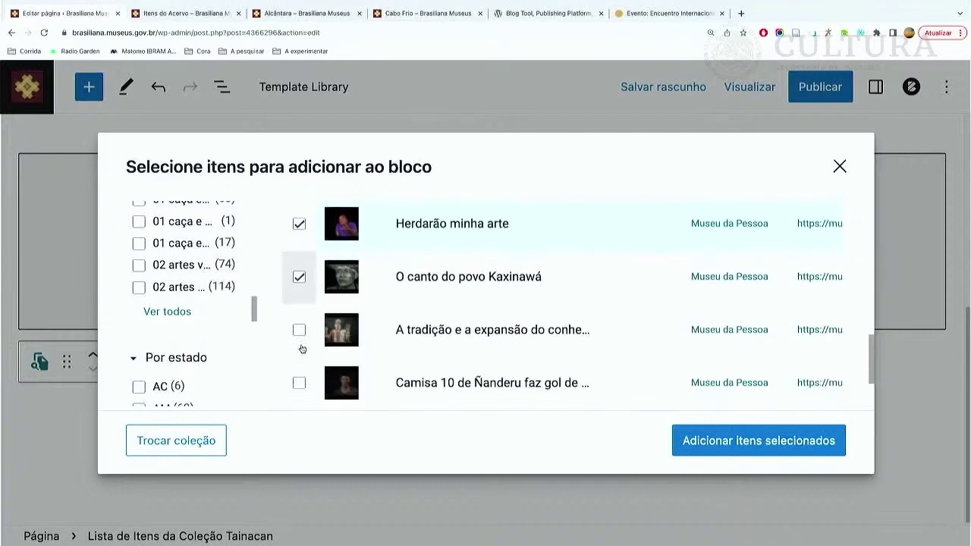
click(298, 329)
scroll(298, 346, down, 1)
scroll(299, 346, down, 1)
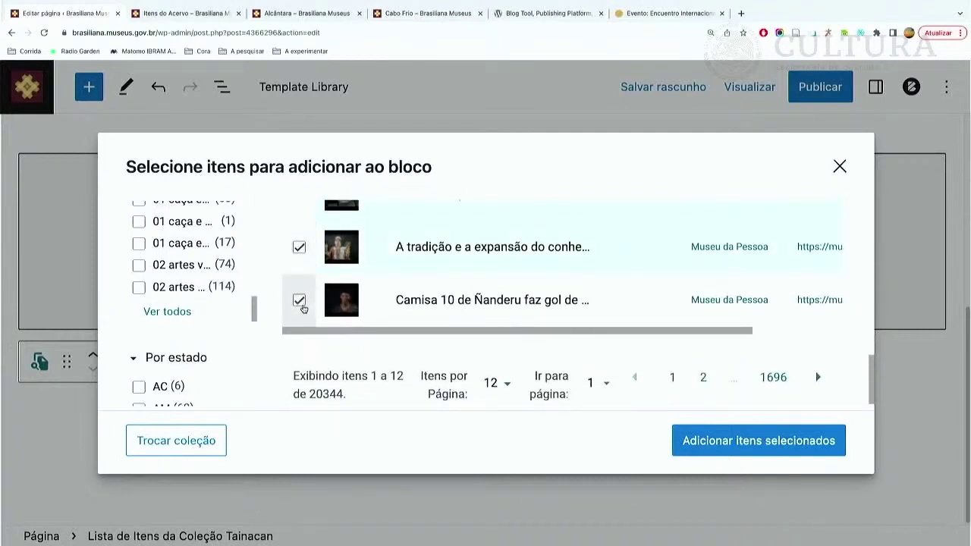
click(757, 443)
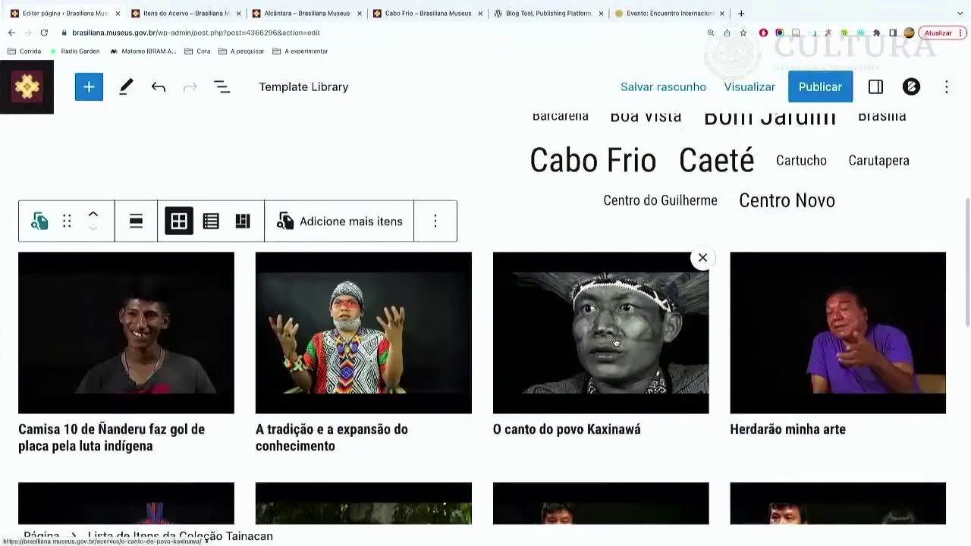
Show the item list block as a mosaic, and open and close its dialog for adding more items.
scroll(459, 243, down, 5)
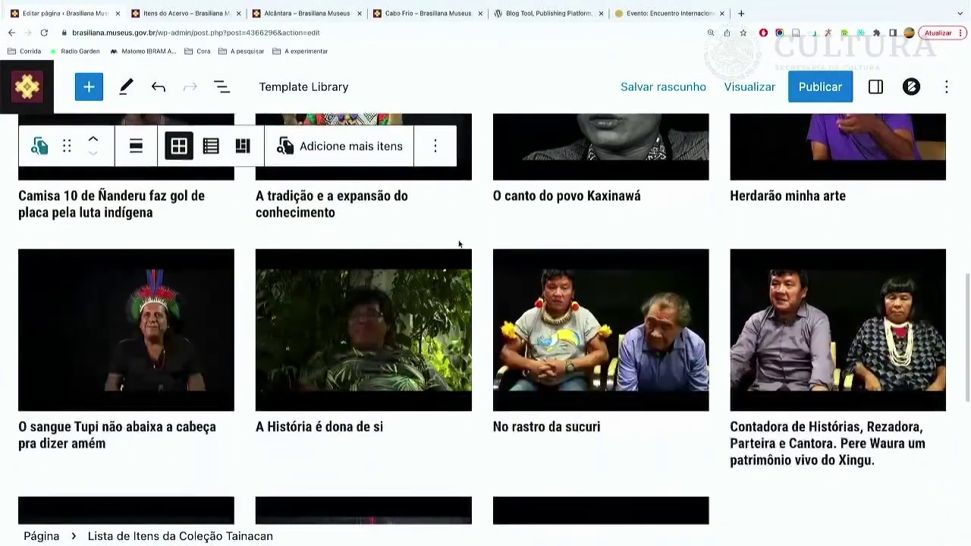
scroll(458, 243, up, 5)
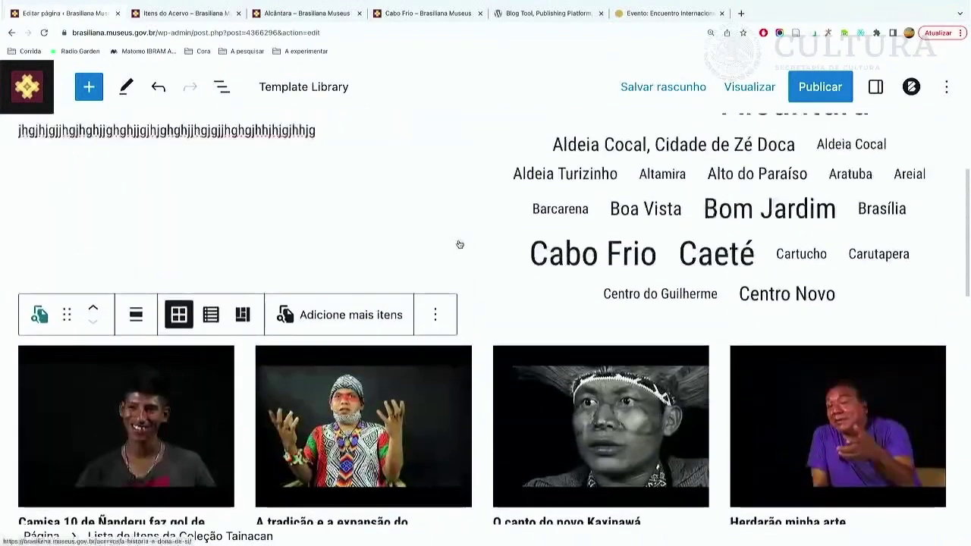
scroll(458, 242, down, 1)
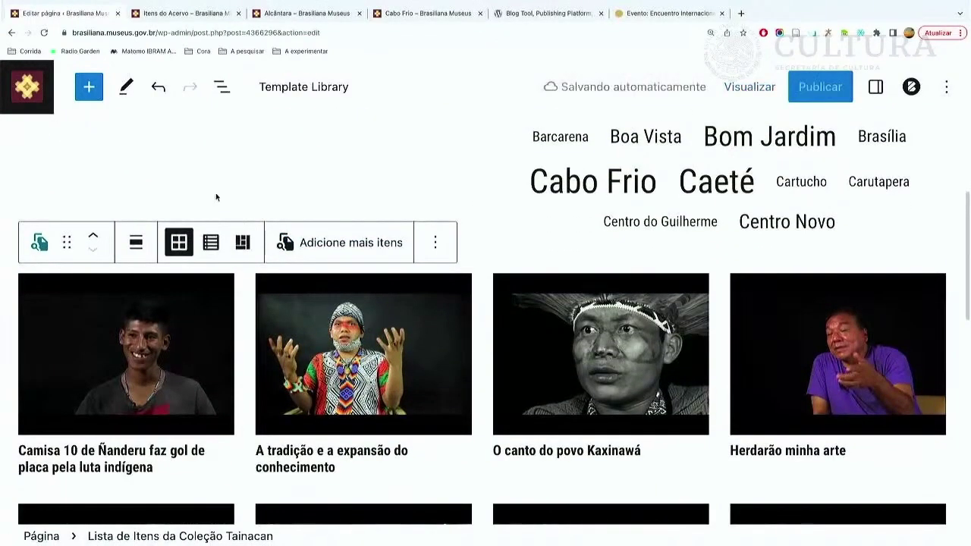
click(242, 243)
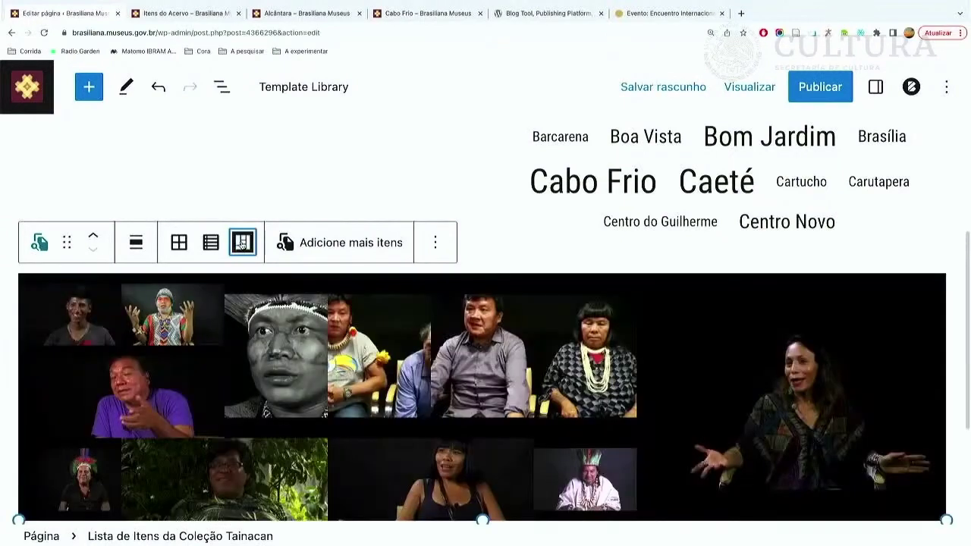
scroll(333, 326, down, 3)
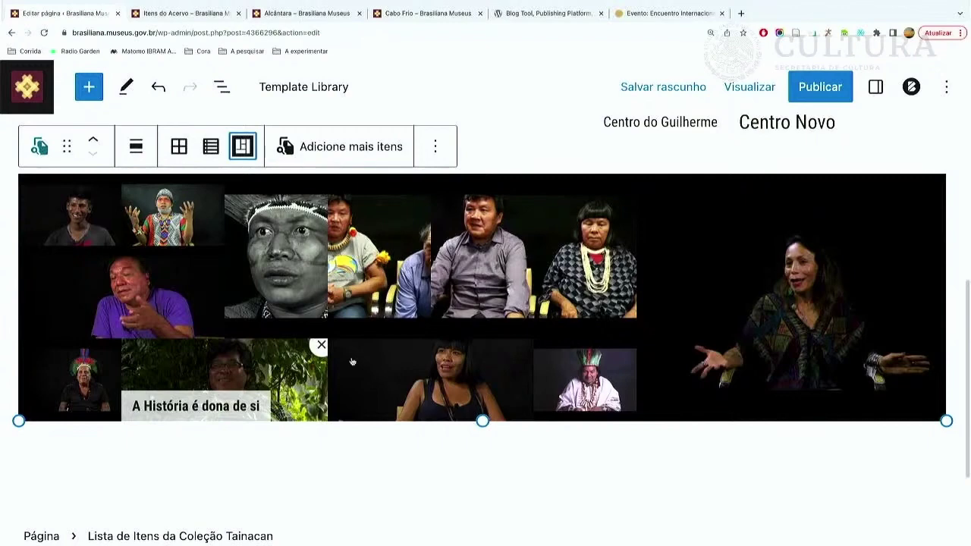
click(336, 155)
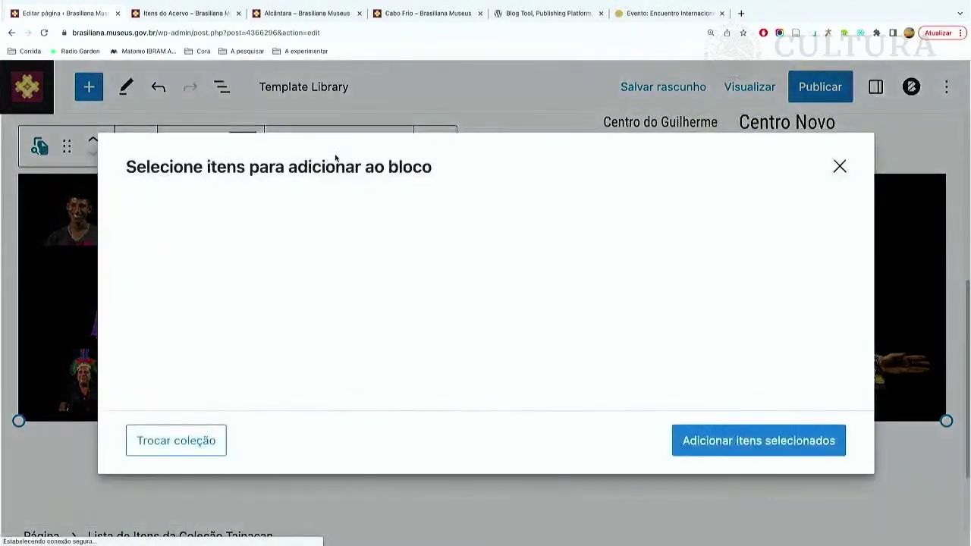
click(839, 166)
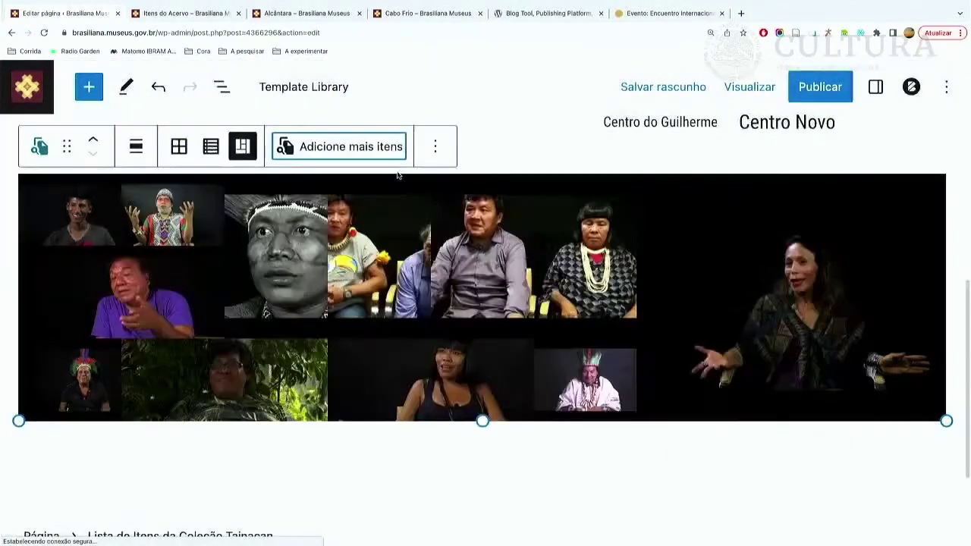
Reopen the item list block's item selection and go to the second page of the collection's items.
click(322, 146)
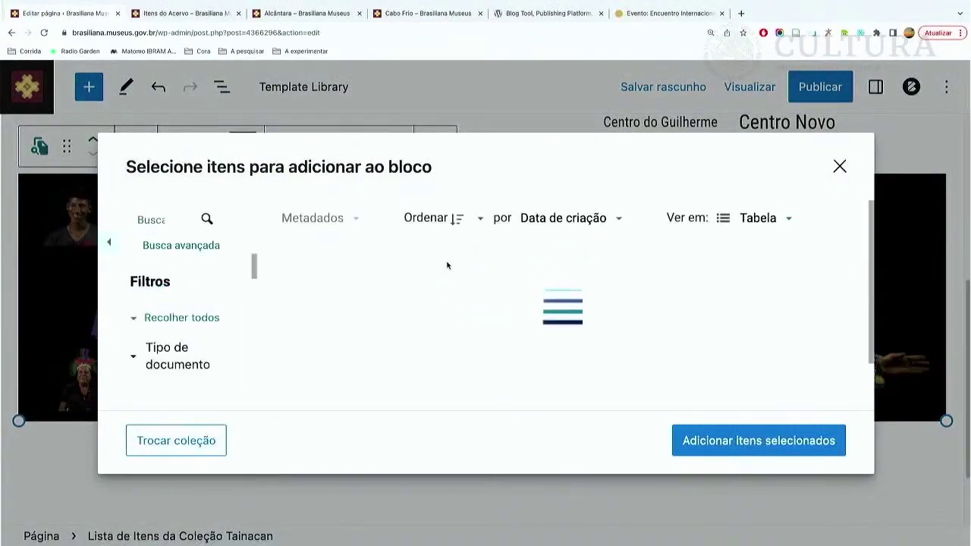
scroll(359, 304, down, 3)
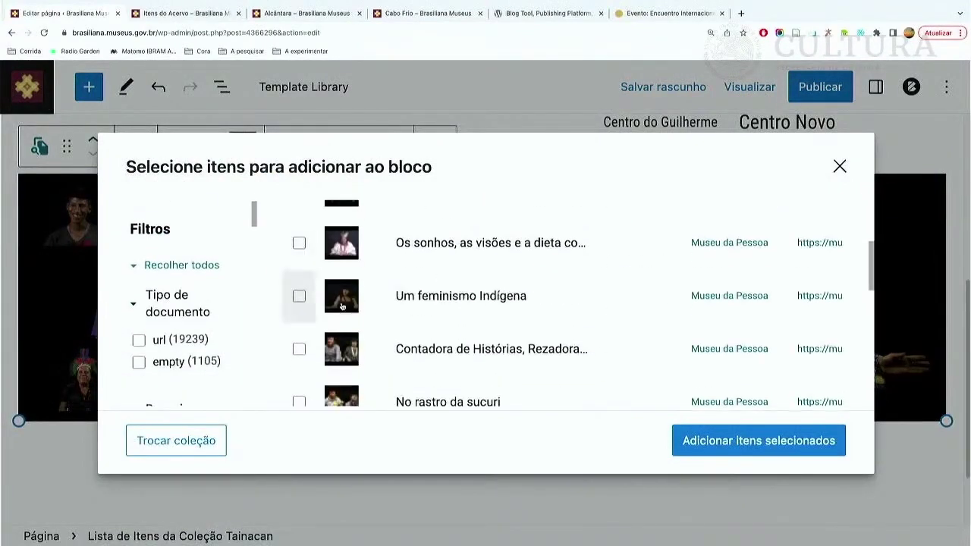
scroll(341, 306, down, 5)
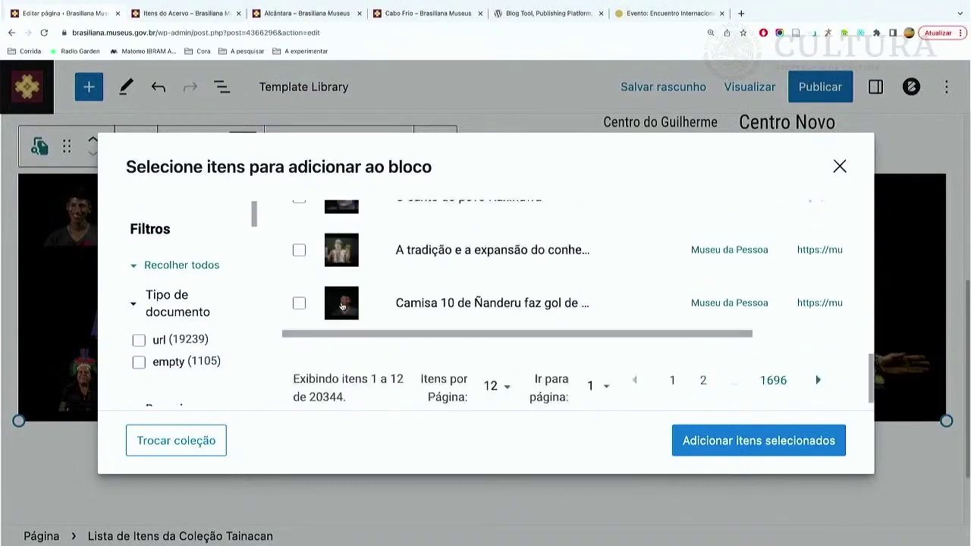
click(703, 372)
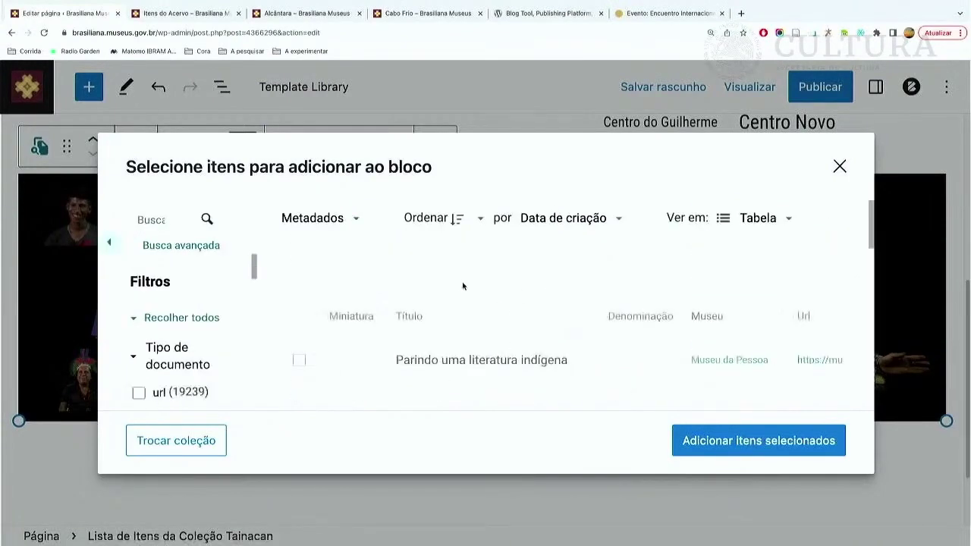
Select several Museu da Pessoa items, including Parindo uma literatura indígena, Um mergulho no mistério Guarani and "O meu limite é o céu", and add them to the block.
scroll(330, 293, down, 1)
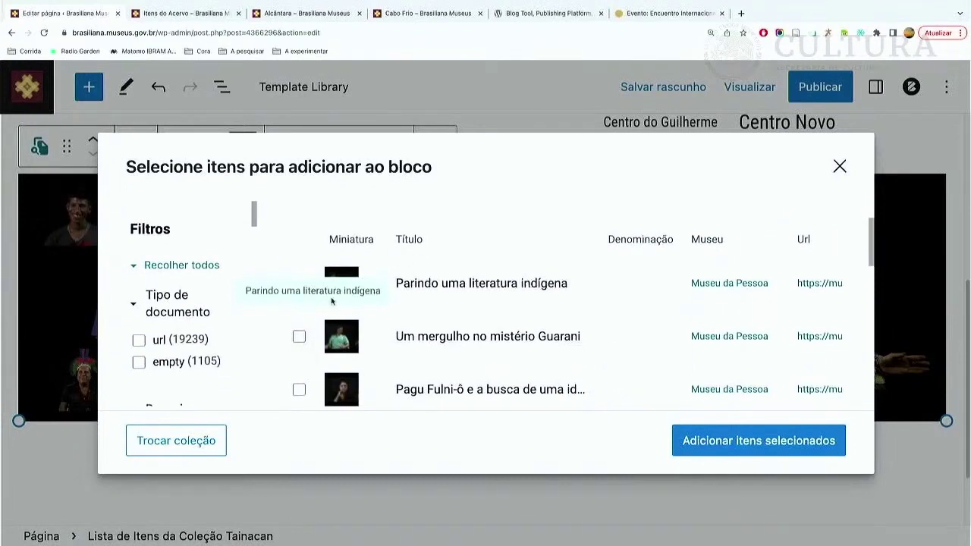
click(299, 336)
click(299, 283)
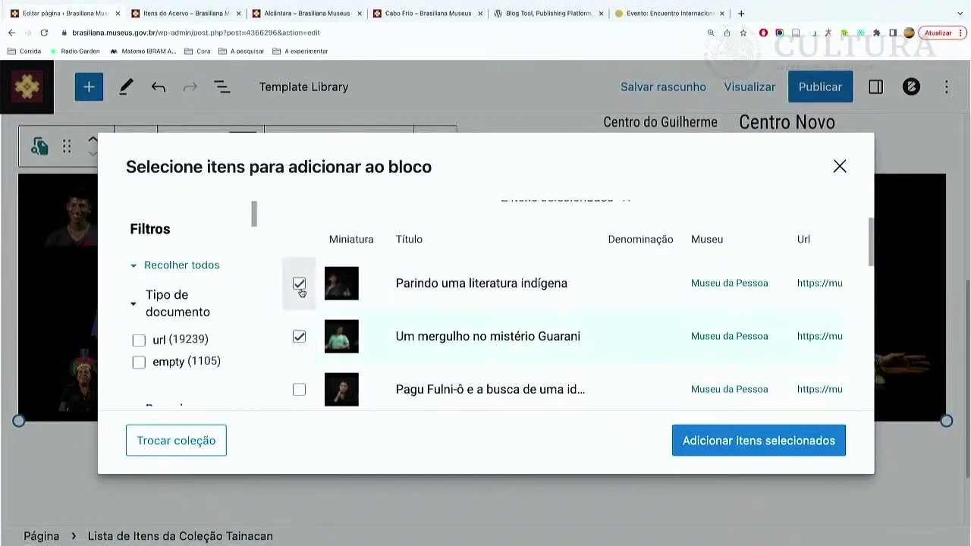
scroll(300, 288, down, 1)
scroll(299, 306, down, 3)
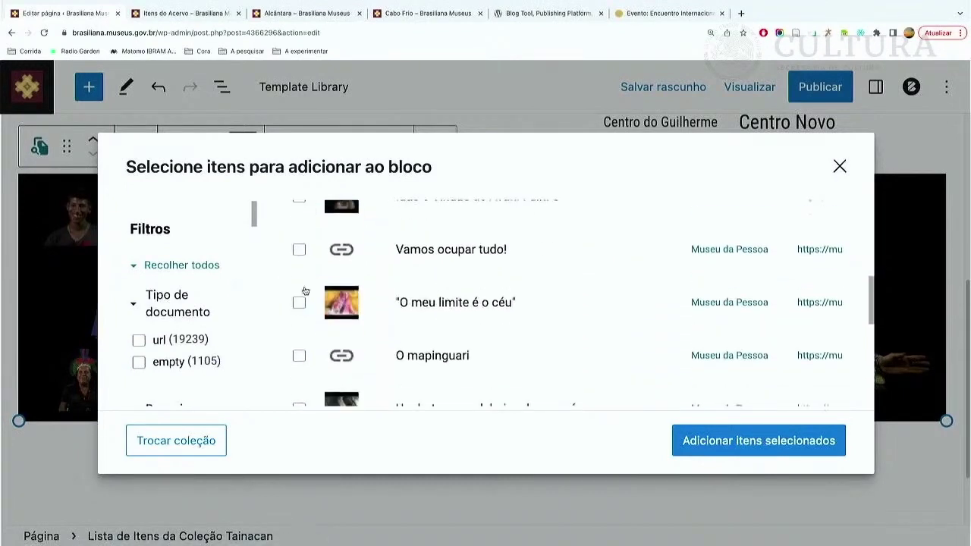
click(299, 305)
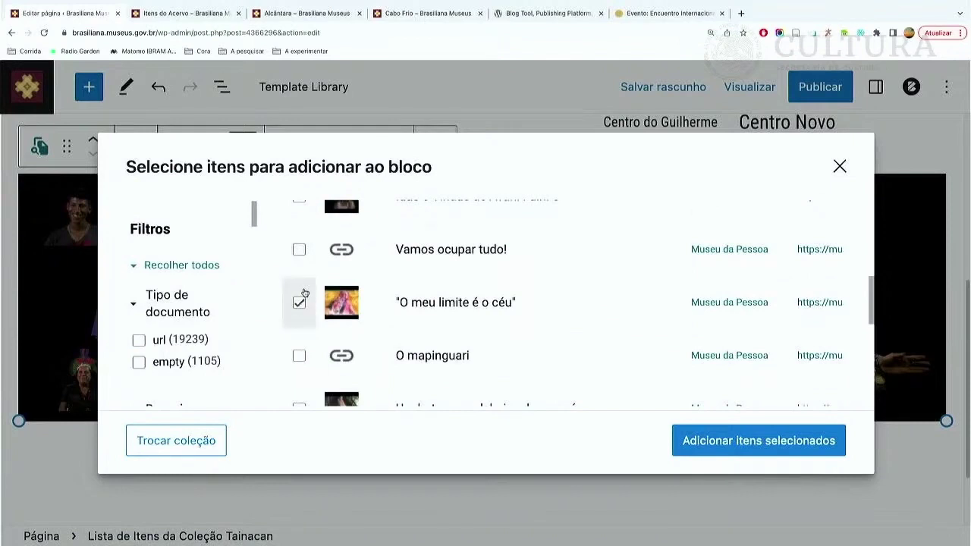
scroll(298, 289, up, 1)
scroll(300, 275, down, 3)
scroll(301, 275, down, 1)
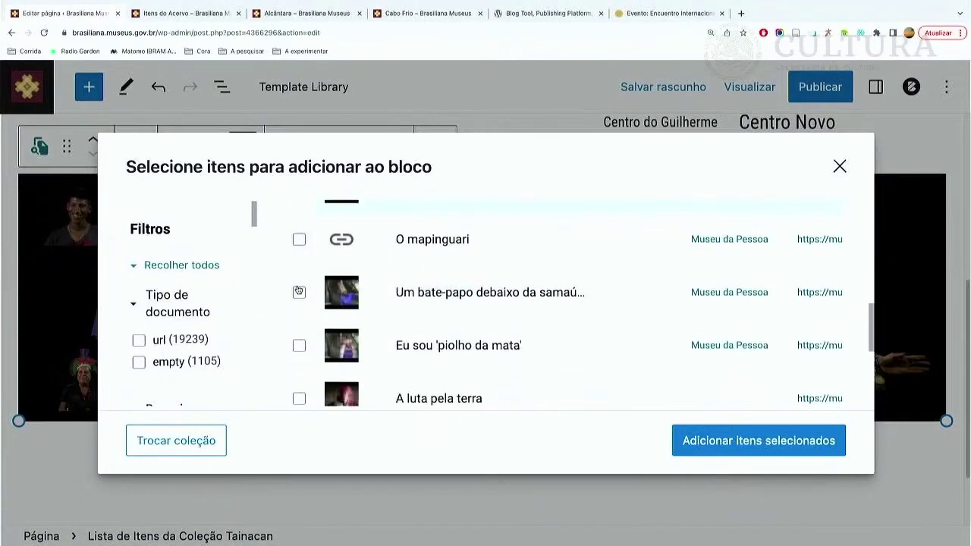
click(299, 292)
click(742, 441)
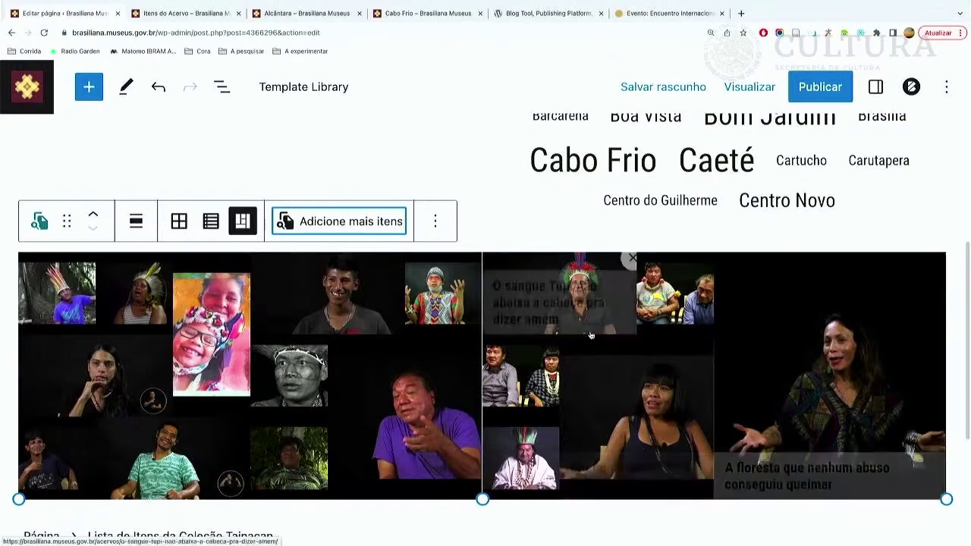
Open the item list block's settings, try a 19-pixel margin between the items and return the margin to 0.
click(876, 88)
scroll(849, 341, down, 1)
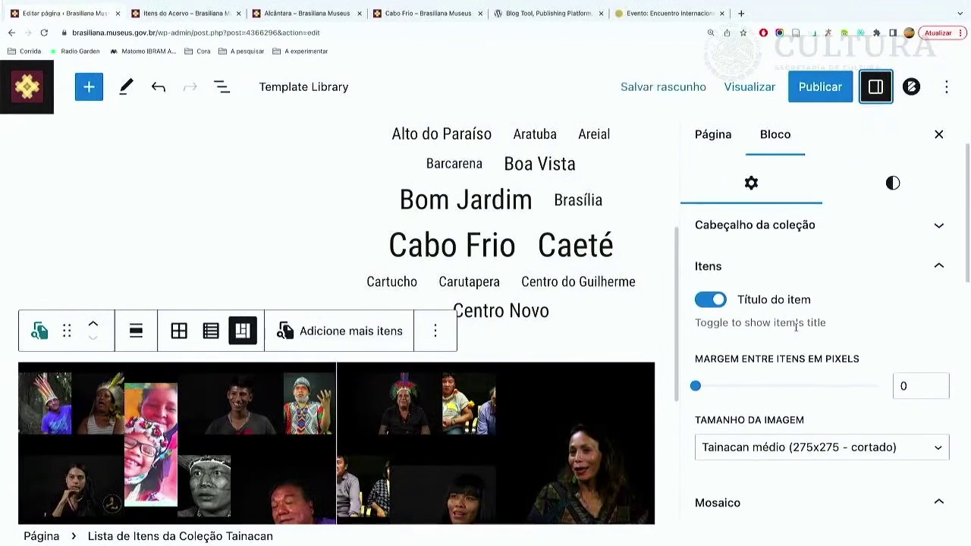
scroll(796, 326, down, 1)
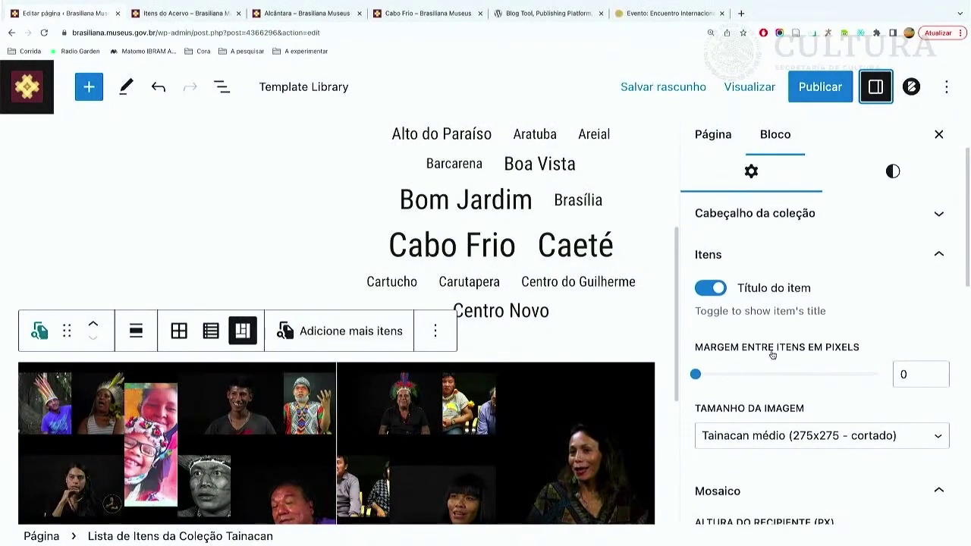
drag(696, 375, 768, 375)
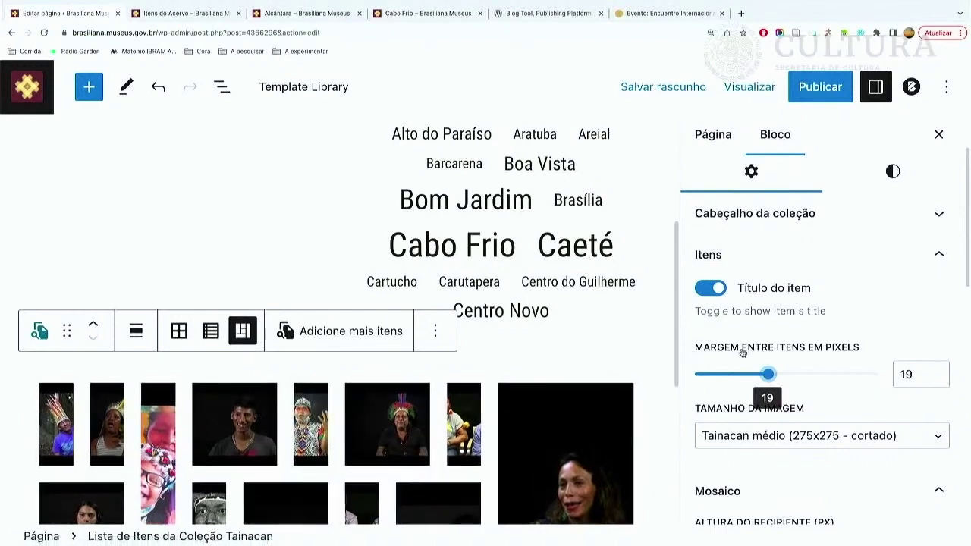
drag(768, 374, 694, 374)
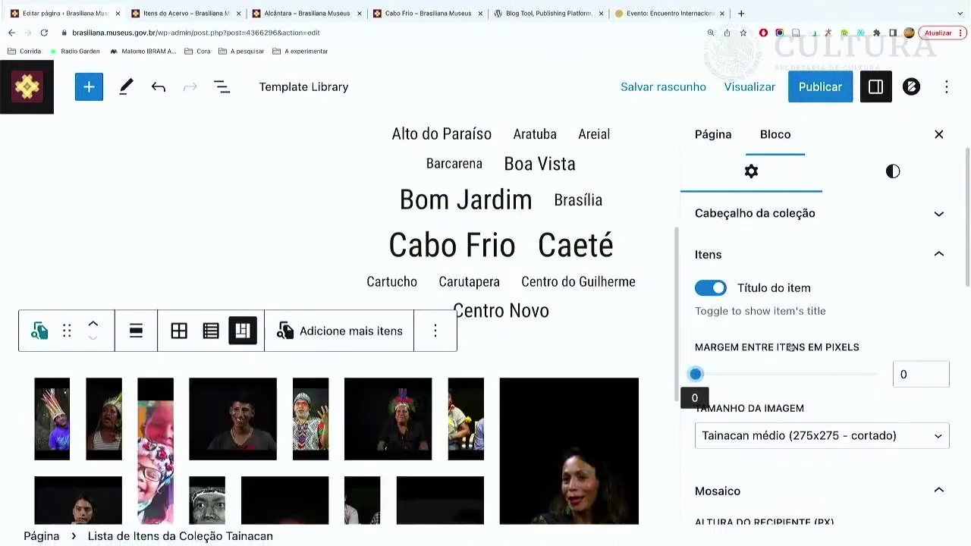
Try the Miniatura image size for the mosaic's items and replace it with a Tainacan image size.
scroll(791, 343, down, 1)
scroll(791, 343, down, 3)
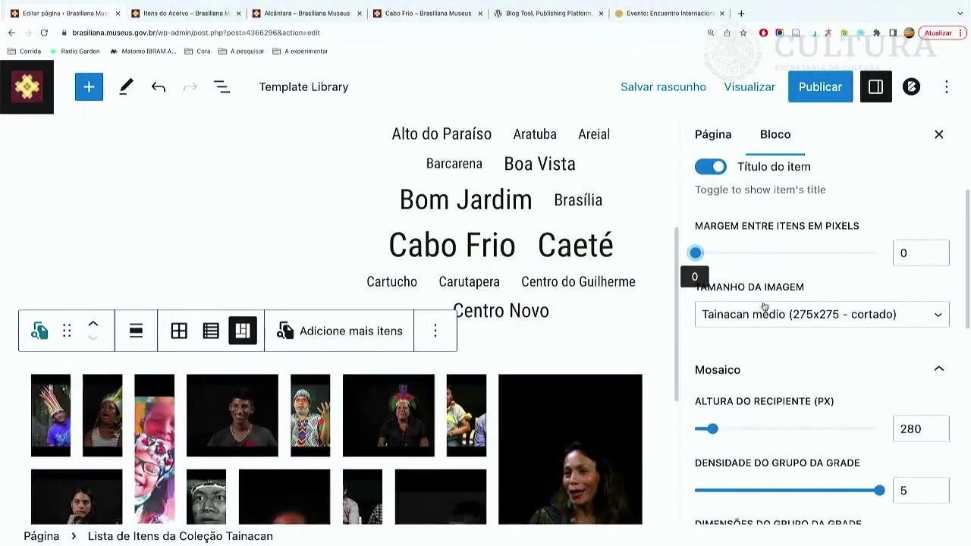
click(800, 322)
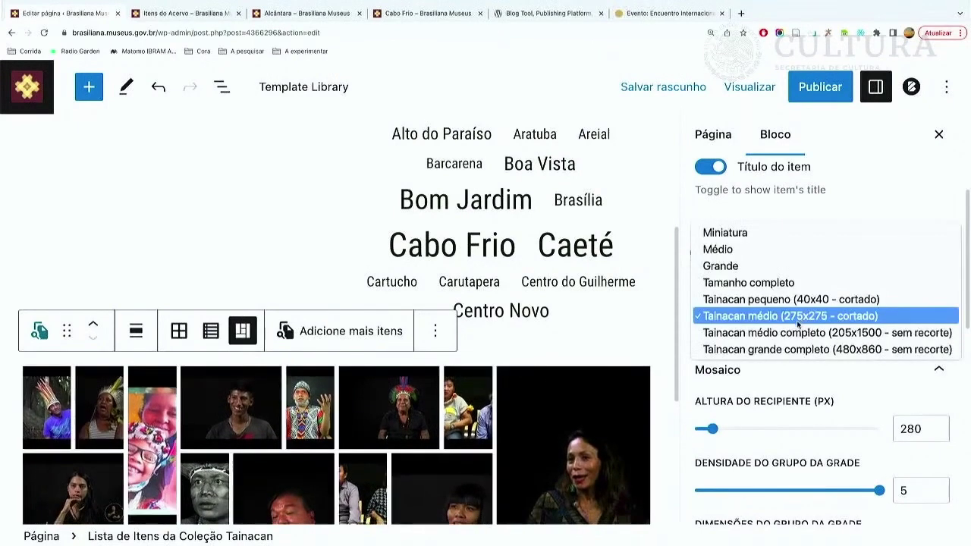
click(747, 234)
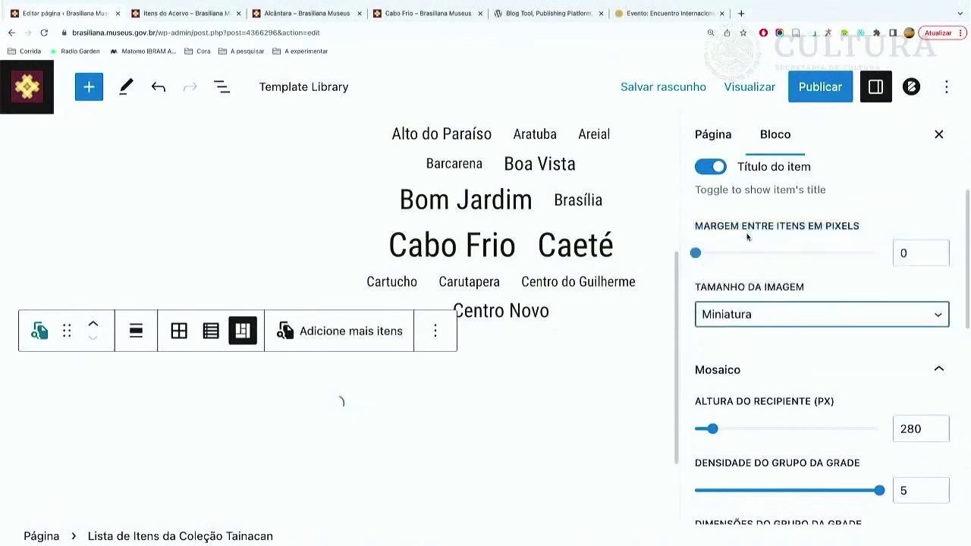
scroll(806, 347, down, 1)
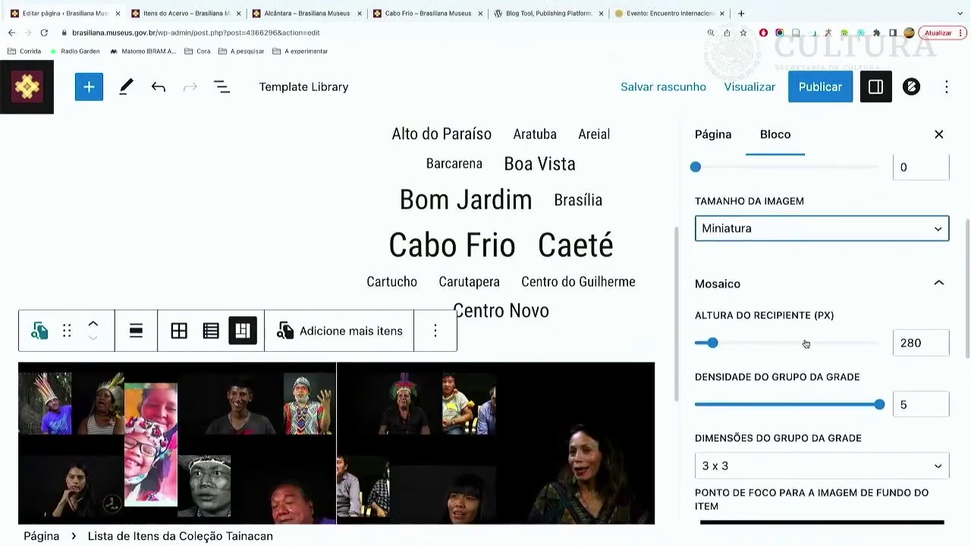
click(768, 246)
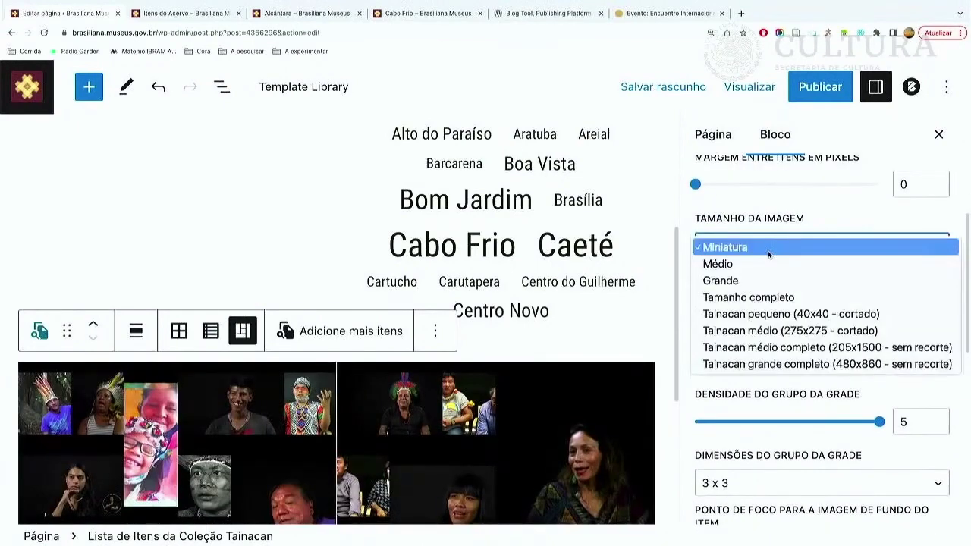
click(804, 318)
Increase the mosaic's container height to 517 px and check the enlarged mosaic on the page.
scroll(791, 293, down, 1)
drag(712, 274, 757, 276)
scroll(755, 284, down, 1)
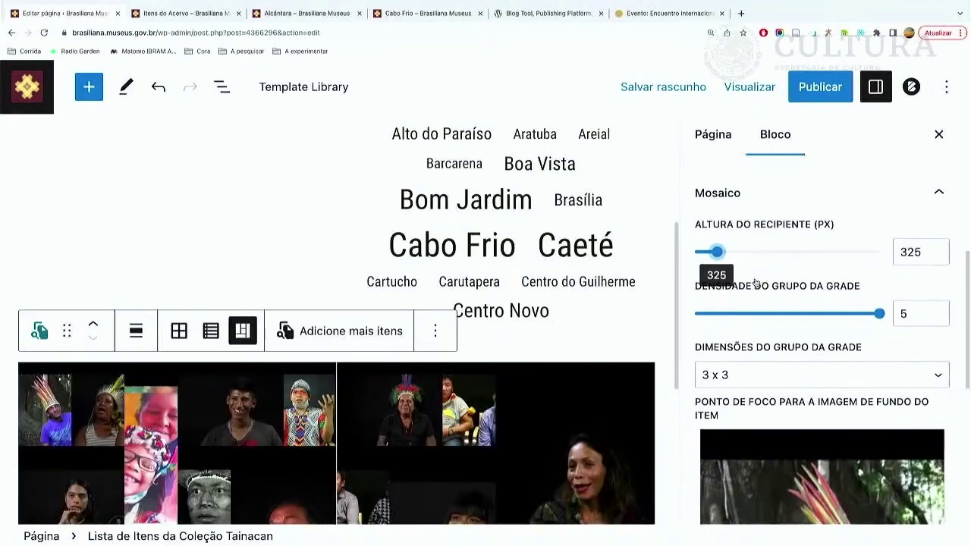
scroll(755, 284, down, 1)
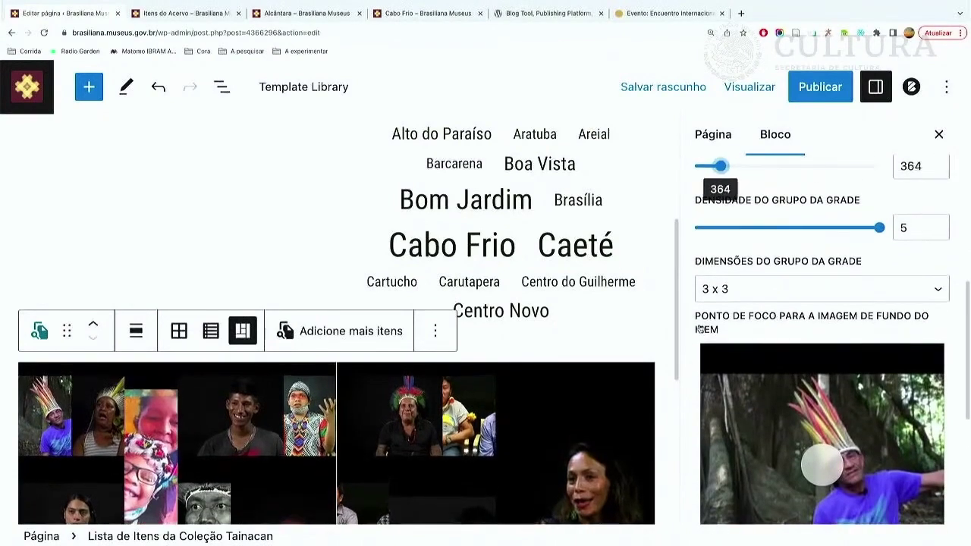
key(Right)
key(Right)
key(Right)
key(Right)
key(Right)
key(Right)
key(Right)
key(Right)
key(Right)
key(Right)
key(Right)
key(Right)
key(Right)
key(Right)
key(Right)
key(Right)
key(Right)
key(Right)
key(Right)
key(Right)
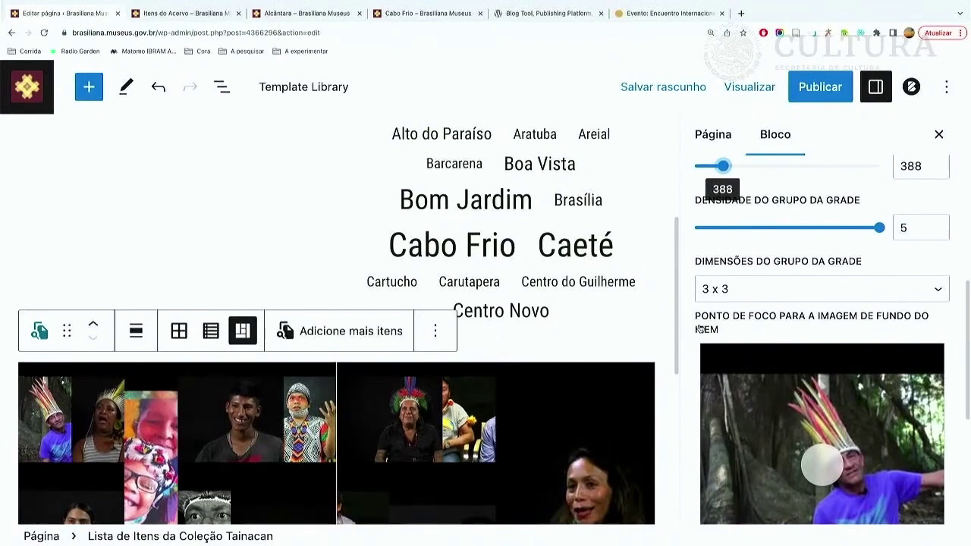
key(Right)
key(Right)
key(Right)
key(Right)
key(Right)
key(Right)
key(Right)
key(Right)
key(Right)
key(Right)
key(Right)
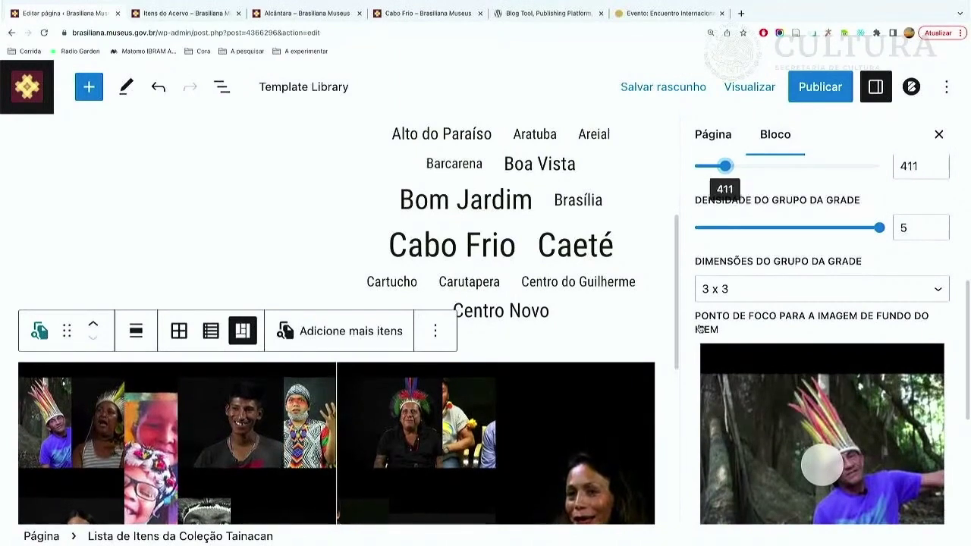
key(Right)
key(Right)
key(Right)
key(Right)
key(Right)
key(Right)
key(Right)
key(Right)
key(Right)
key(Right)
key(Right)
scroll(780, 212, up, 2)
key(Right)
key(Right)
key(Right)
key(Right)
key(Right)
key(Right)
key(Right)
key(Right)
key(Right)
key(Right)
key(Right)
key(Right)
key(Right)
key(Right)
key(Right)
key(Right)
key(Right)
key(Right)
key(Right)
key(Right)
key(Right)
key(Right)
key(Right)
key(Right)
key(Right)
key(Right)
key(Right)
key(Right)
key(Right)
key(Right)
key(Right)
key(Right)
key(Right)
key(Right)
key(Right)
key(Right)
key(Right)
key(Right)
key(Right)
key(Right)
key(Right)
key(Right)
key(Right)
key(Right)
key(Right)
key(Right)
key(Right)
key(Right)
key(Right)
key(Right)
key(Right)
key(Right)
key(Right)
key(Right)
key(Right)
key(Right)
key(Right)
key(Right)
key(Right)
key(Right)
key(Right)
key(Right)
key(Right)
key(Right)
key(Right)
key(Right)
key(Right)
scroll(577, 326, down, 4)
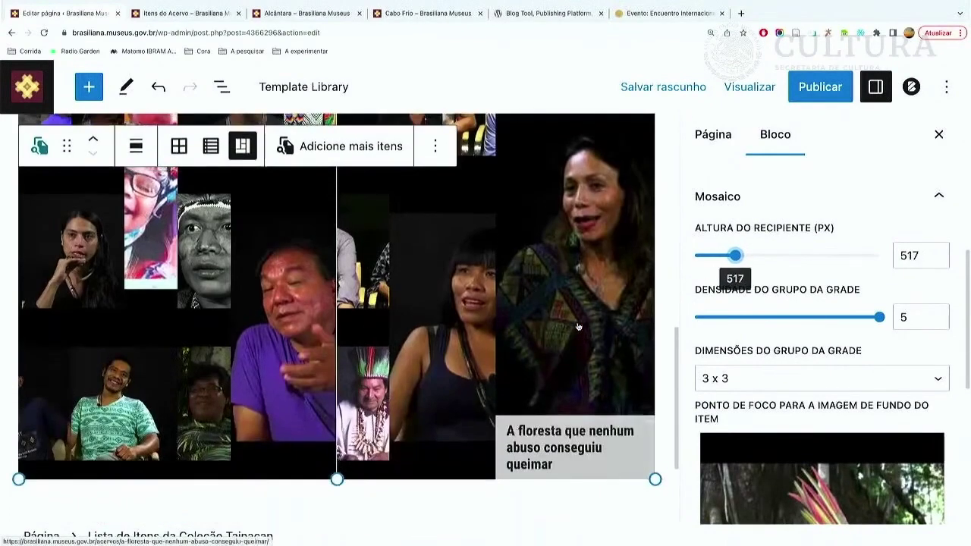
Try a container height of 700 px for the mosaic and check how the item images fill it.
scroll(577, 326, up, 3)
key(Right)
key(Right)
key(Right)
key(Right)
key(Right)
key(Right)
key(Right)
key(Right)
key(Right)
key(Right)
key(Right)
key(Right)
key(Right)
key(Right)
key(Right)
key(Right)
key(Right)
key(Right)
key(Right)
key(Right)
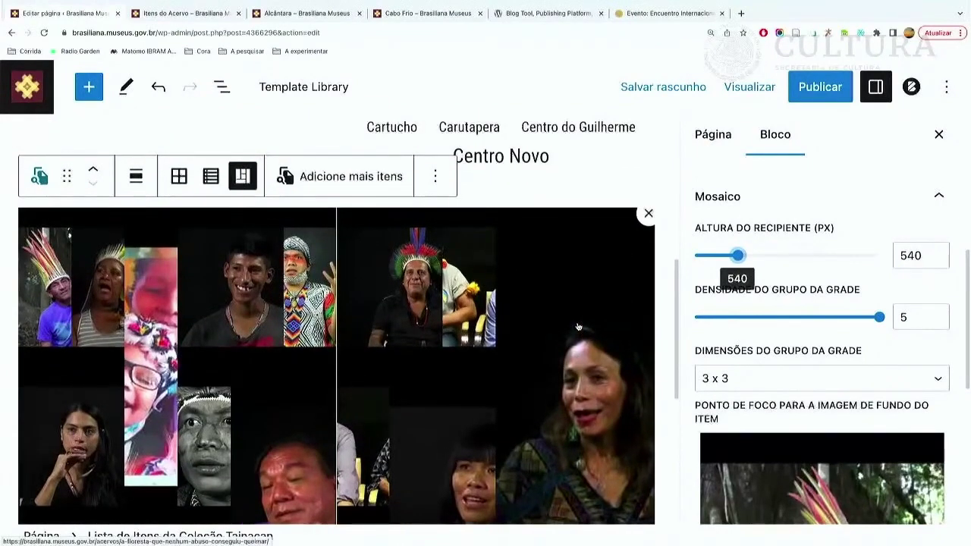
key(Right)
key(Right)
key(Right)
key(Right)
key(Right)
key(Right)
key(Right)
key(Right)
key(Right)
key(Right)
key(Right)
key(Right)
key(Right)
key(Right)
key(Right)
key(Right)
key(Right)
key(Right)
key(Right)
key(Right)
key(Right)
key(Right)
key(Right)
key(Right)
key(Right)
key(Right)
key(Right)
key(Right)
key(Right)
key(Right)
key(Right)
key(Right)
key(Right)
key(Right)
key(Right)
key(Right)
key(Right)
key(Right)
key(Right)
key(Right)
scroll(818, 289, down, 1)
key(Right)
key(Right)
key(Right)
key(Right)
key(Right)
key(Right)
scroll(804, 295, down, 3)
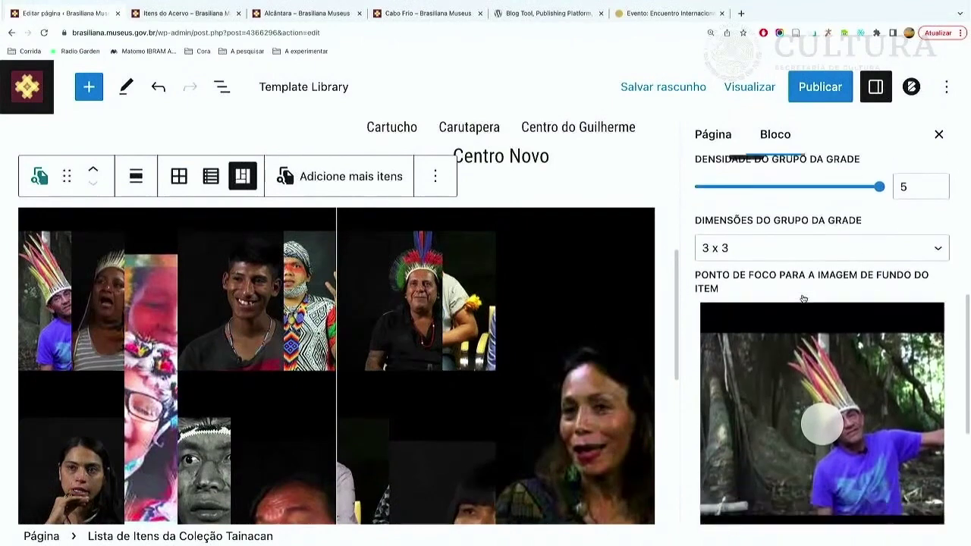
scroll(762, 268, down, 1)
scroll(766, 273, up, 2)
key(Right)
key(Right)
key(Right)
key(Right)
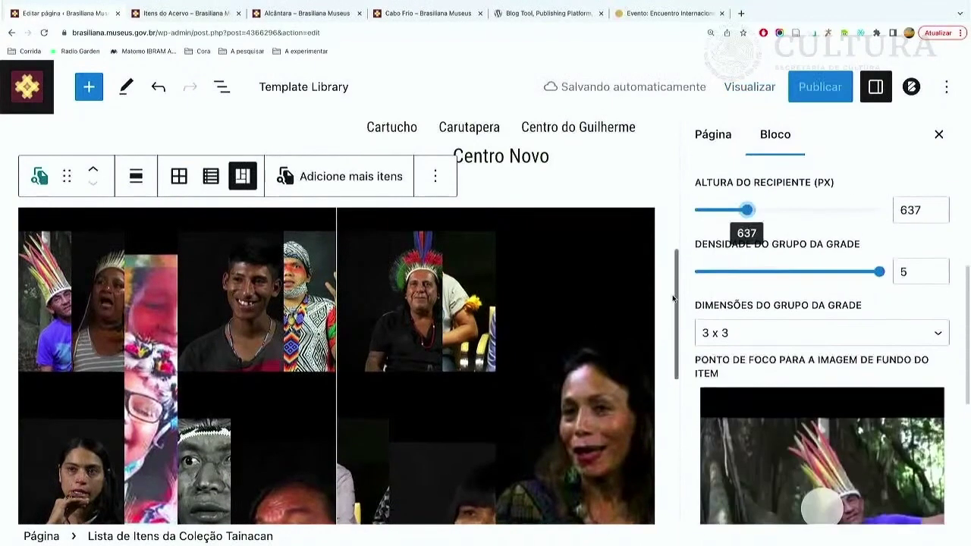
key(Right)
key(Right)
key(Right)
key(Right)
key(Right)
key(Right)
key(Right)
key(Right)
key(Right)
key(Right)
key(Right)
key(Right)
key(Right)
key(Right)
key(Right)
key(Right)
key(Right)
key(Right)
key(Right)
key(Right)
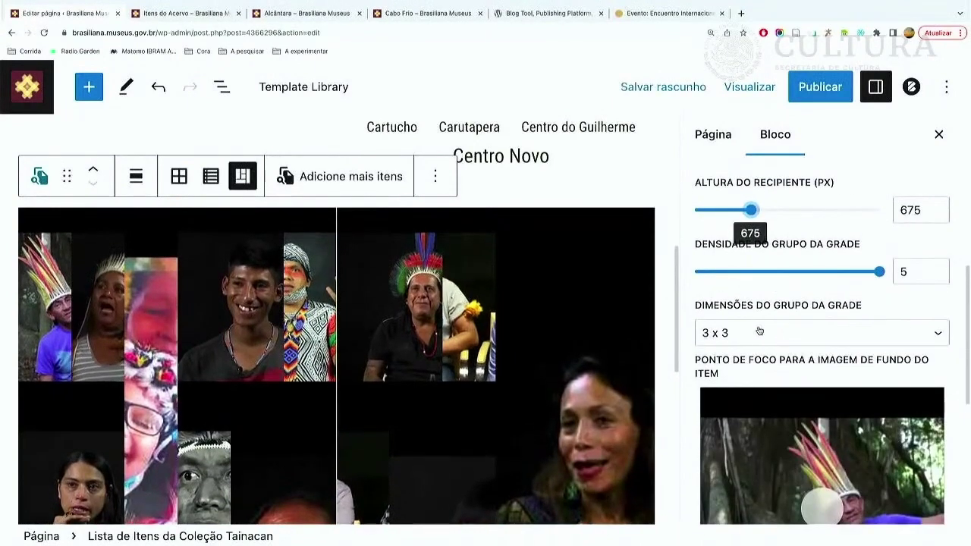
key(Right)
key(Right)
key(Right)
key(Right)
key(Right)
key(Right)
key(Right)
key(Right)
key(Right)
key(Right)
key(Right)
key(Right)
key(Right)
key(Right)
key(Right)
key(Right)
key(Right)
key(Right)
key(Right)
key(Right)
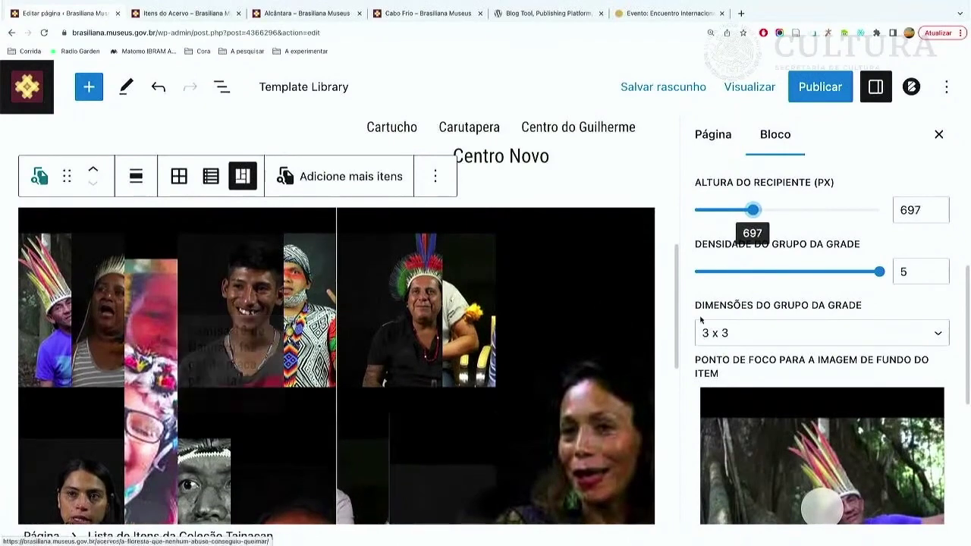
key(Right)
key(Right)
key(Right)
key(Right)
key(Right)
key(Right)
key(Right)
mouse_move(754, 210)
mouse_down()
mouse_move(713, 212)
mouse_move(754, 210)
mouse_up()
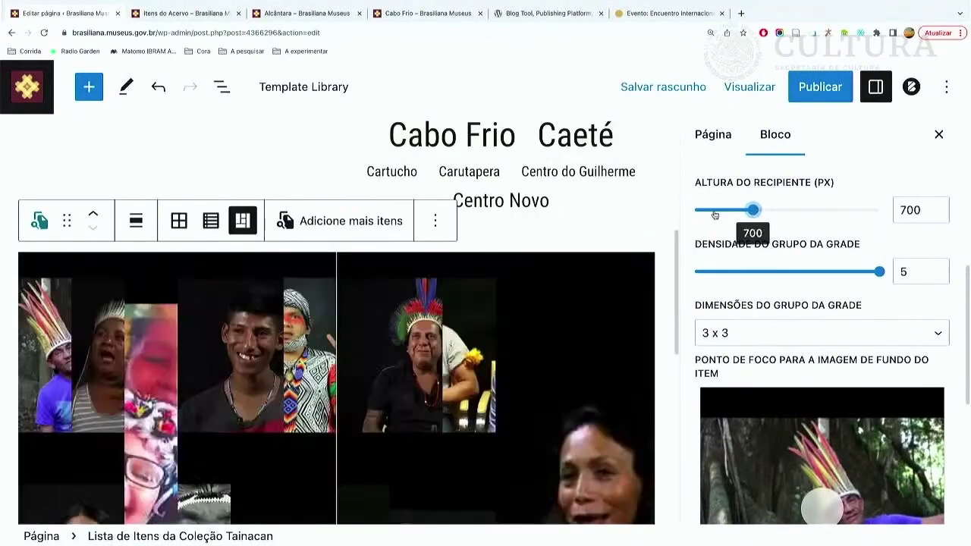
Reduce the mosaic's container height to 597 px and review its remaining grid and focal point settings.
key(Left)
key(Left)
key(Left)
key(Left)
key(Left)
key(Left)
key(Left)
key(Left)
key(Left)
key(Left)
key(Left)
key(Left)
key(Left)
key(Left)
key(Left)
key(Left)
key(Left)
key(Left)
key(Left)
key(Left)
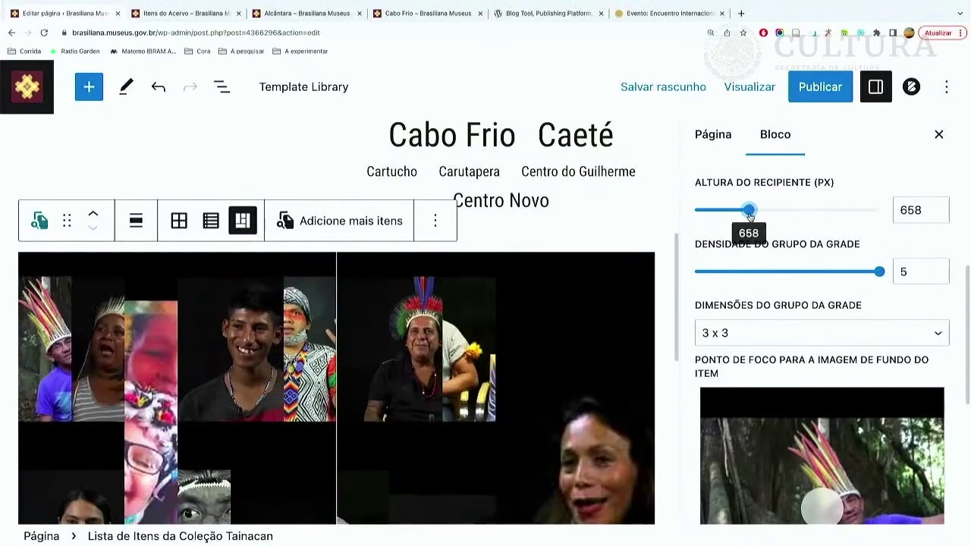
scroll(753, 330, down, 4)
scroll(807, 295, up, 1)
scroll(807, 295, up, 3)
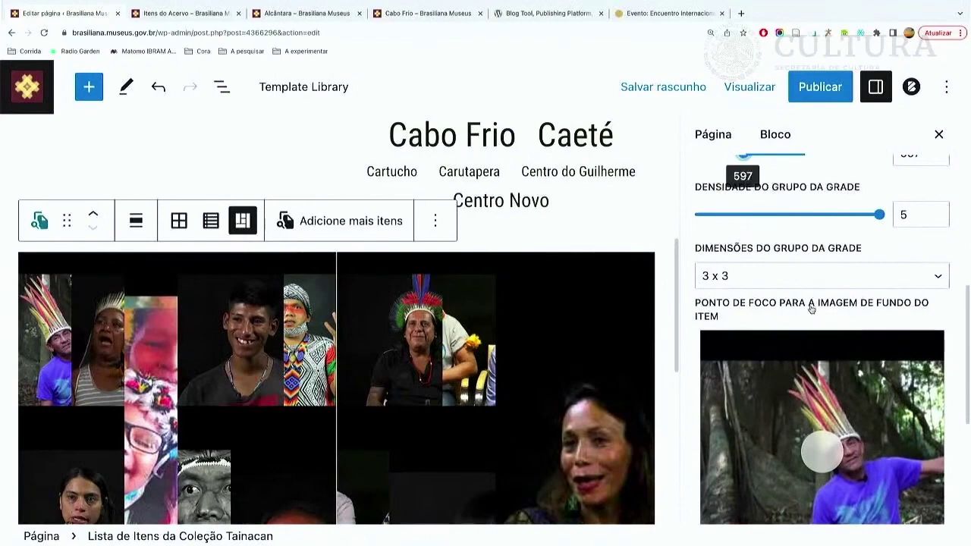
Fine-tune the mosaic's container height and check how the item images fill it on the page.
key(Right)
key(Right)
key(Right)
key(Right)
key(Right)
key(Right)
key(Right)
key(Right)
key(Right)
key(Right)
key(Right)
key(Right)
key(Right)
key(Right)
key(Right)
key(Right)
key(Right)
key(Right)
key(Right)
key(Right)
scroll(780, 314, down, 3)
scroll(781, 315, down, 1)
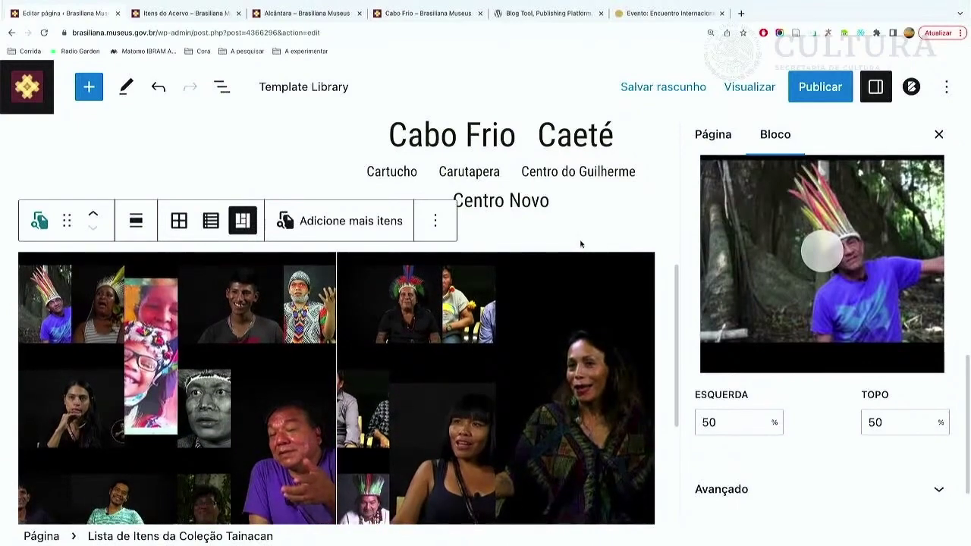
scroll(572, 221, down, 2)
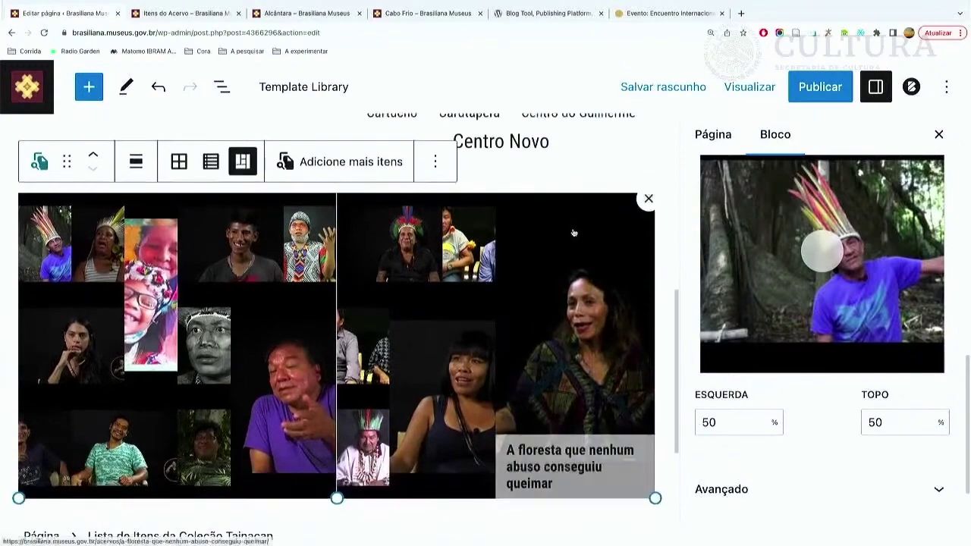
Look over the whole draft, publish the "Curadoria teste" page and open its published version.
scroll(572, 229, up, 2)
scroll(575, 233, up, 5)
scroll(344, 238, up, 4)
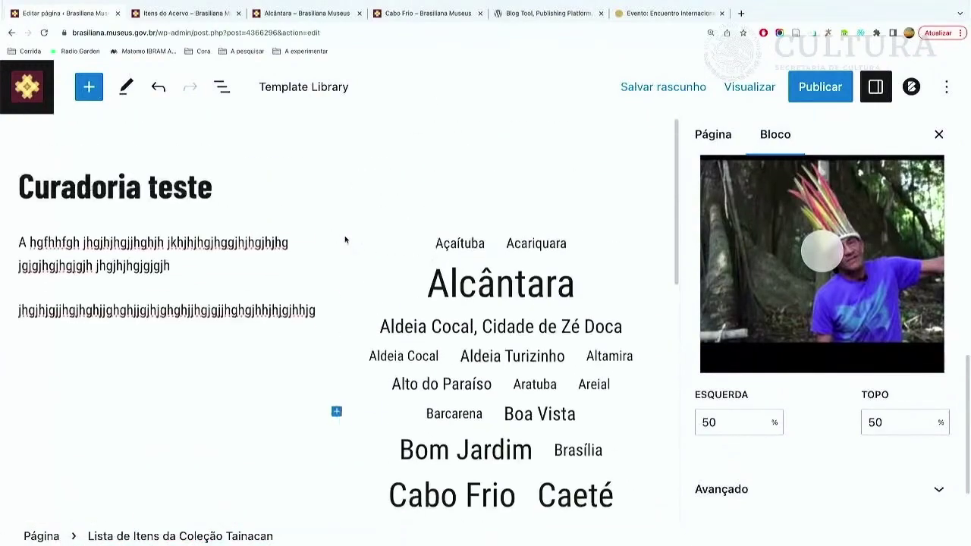
scroll(345, 235, down, 8)
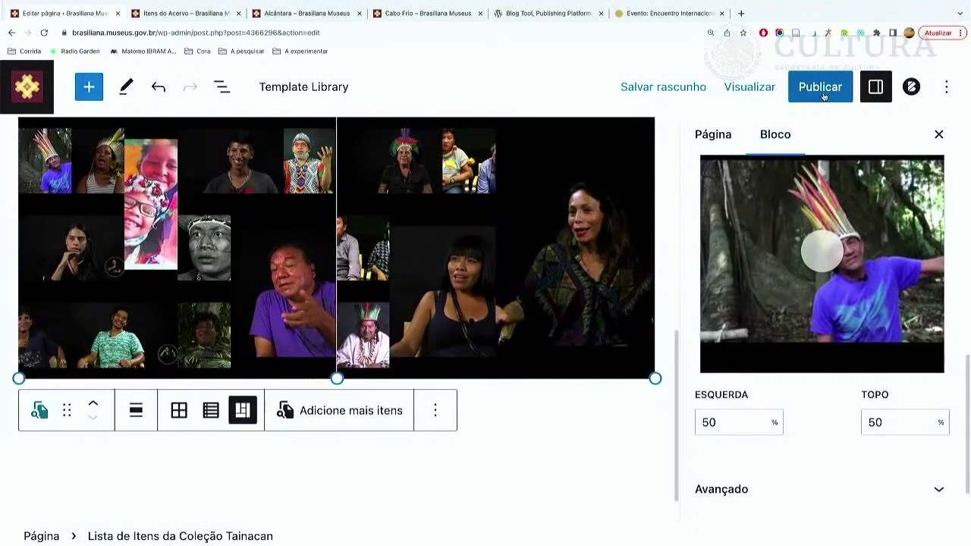
click(822, 88)
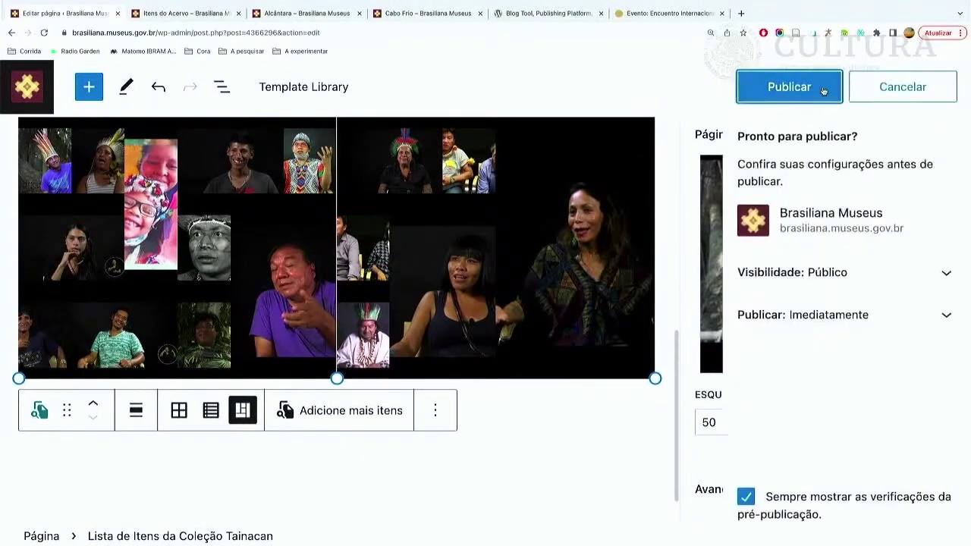
click(794, 88)
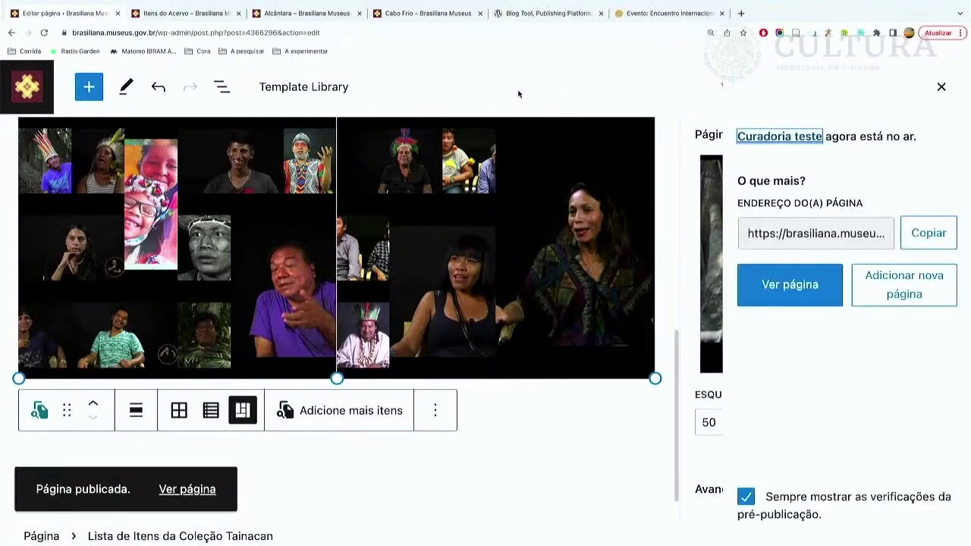
click(195, 495)
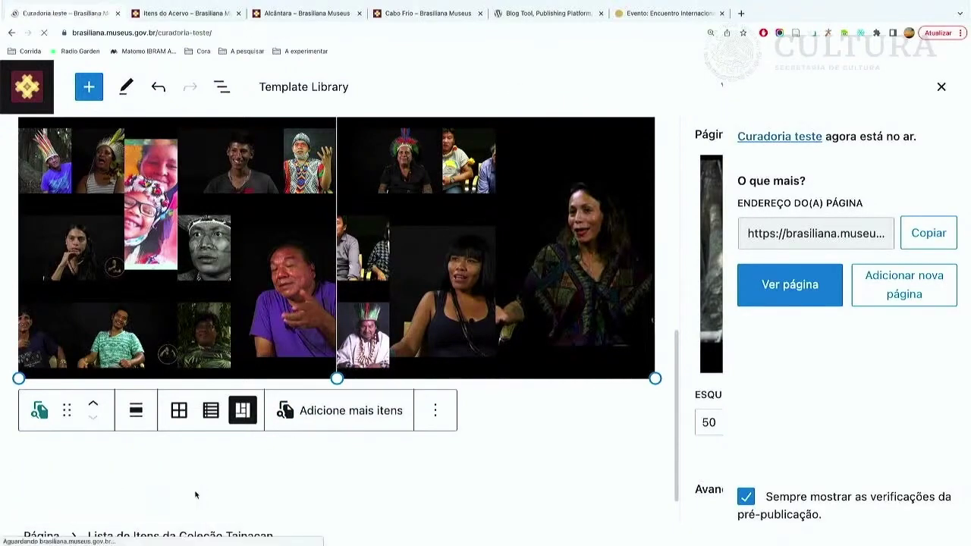
Check the published page's heading, text, facet cloud and item mosaic.
scroll(510, 238, down, 2)
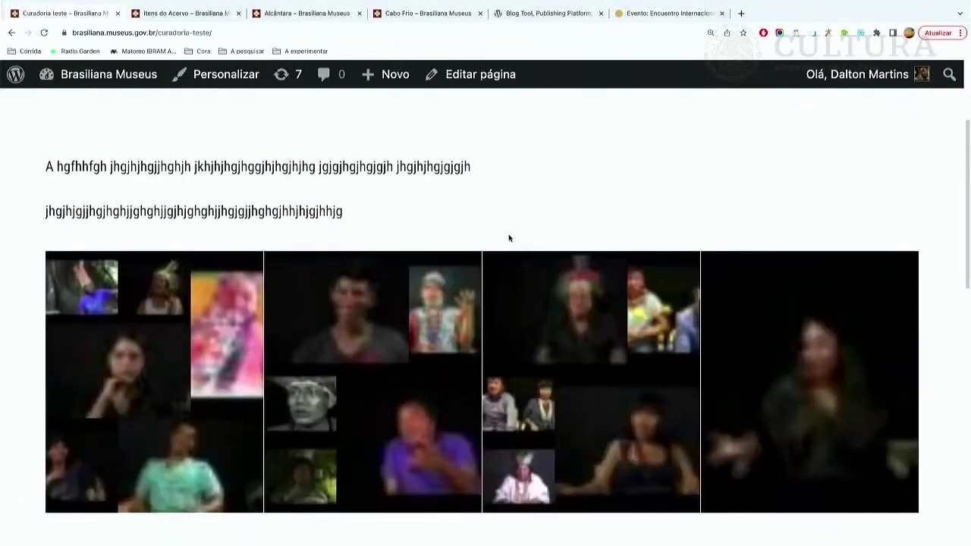
scroll(536, 226, up, 2)
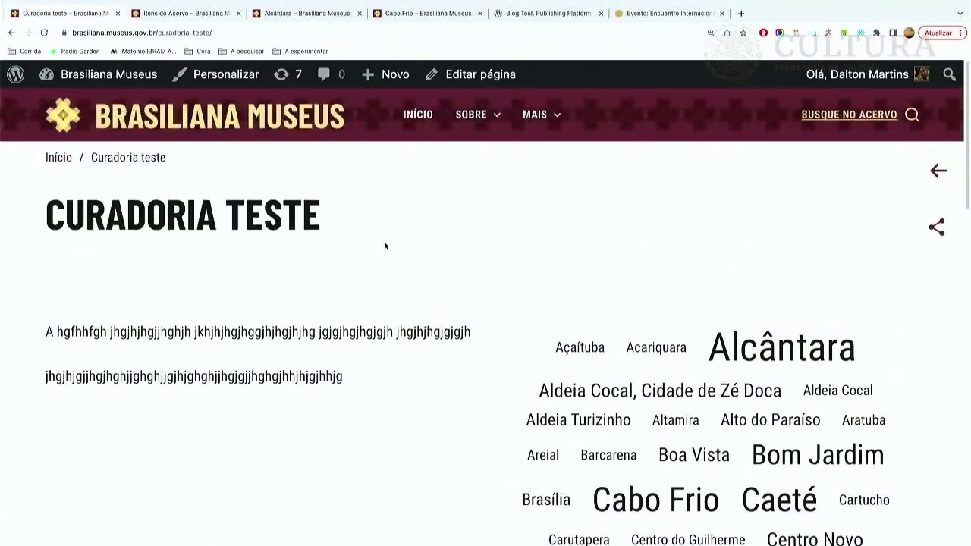
scroll(391, 242, down, 5)
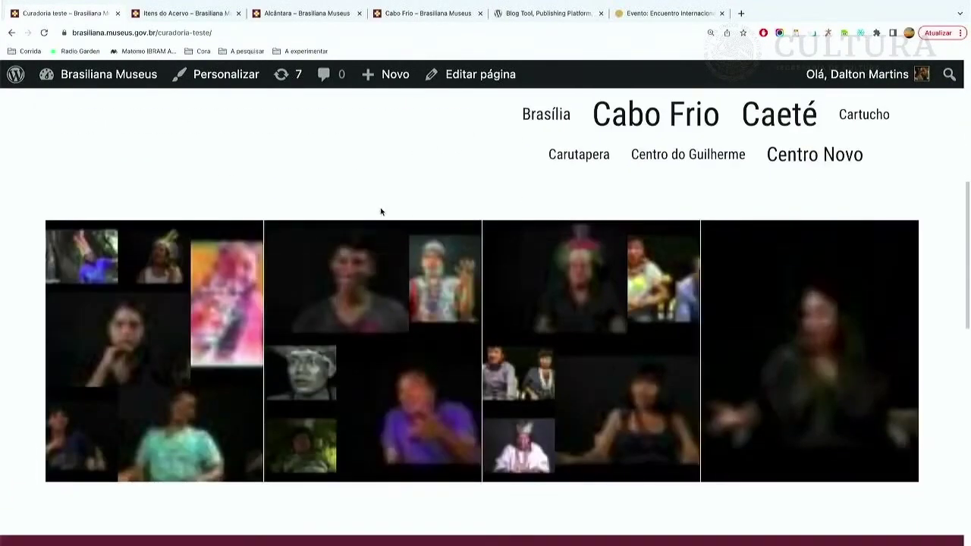
scroll(383, 211, up, 2)
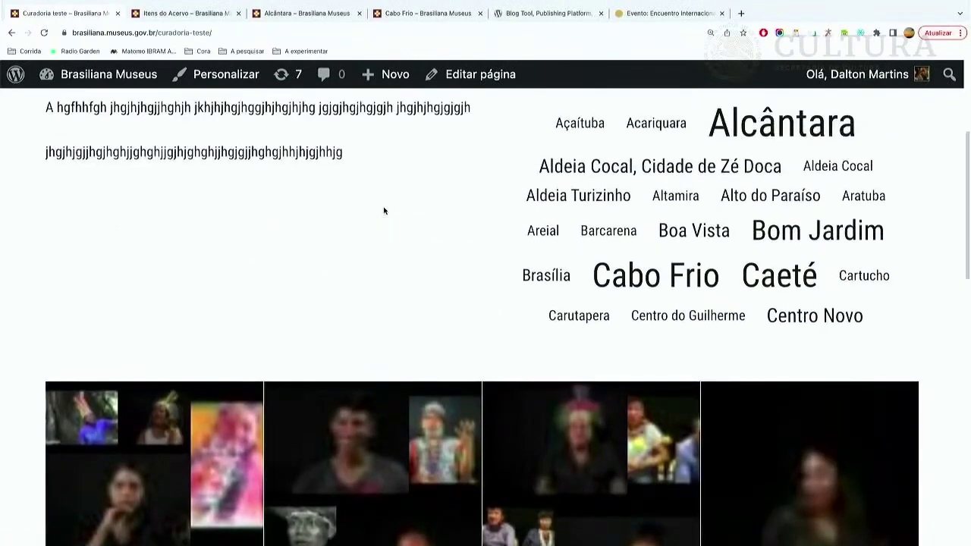
scroll(384, 211, up, 1)
scroll(384, 210, down, 2)
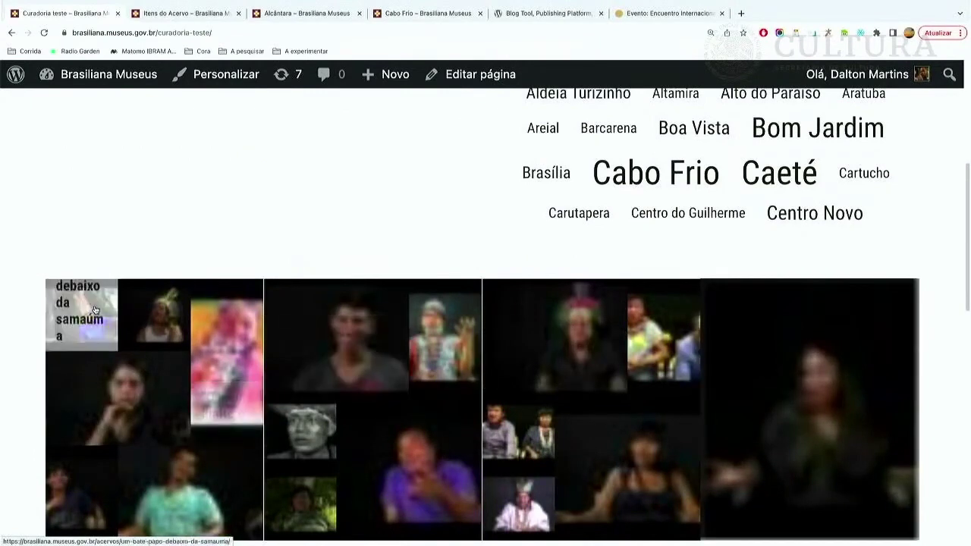
Open an item from the published mosaic, look over its video and metadata, and return to the curation page.
click(134, 375)
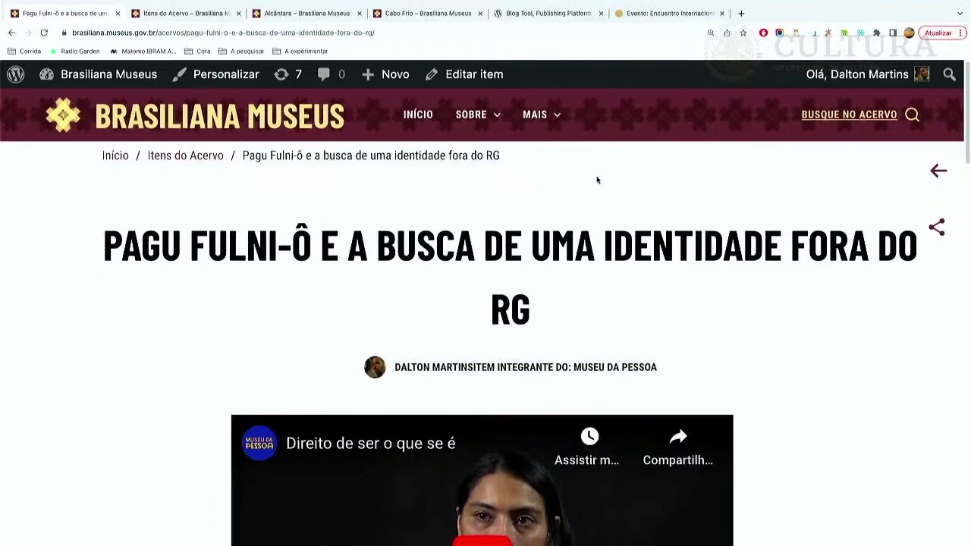
scroll(598, 180, down, 7)
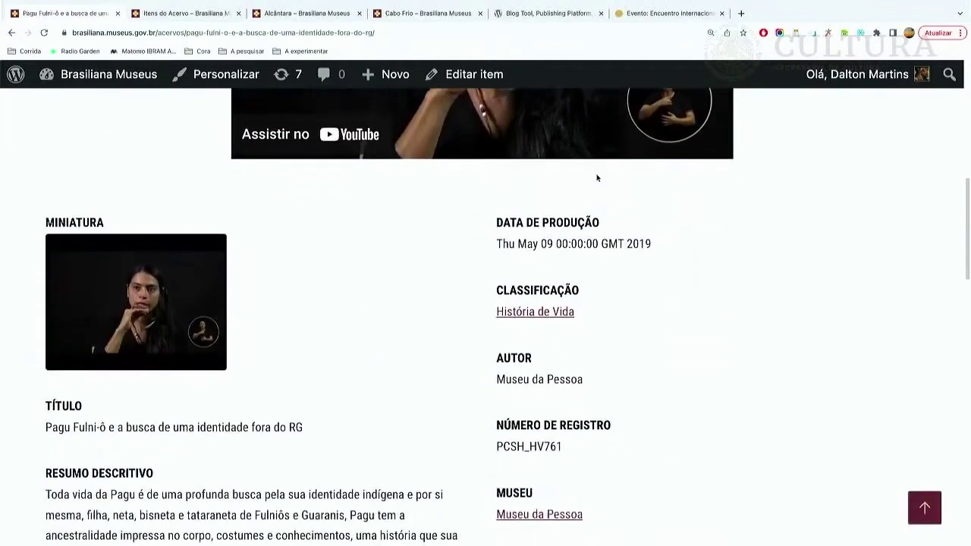
scroll(597, 178, up, 5)
click(11, 33)
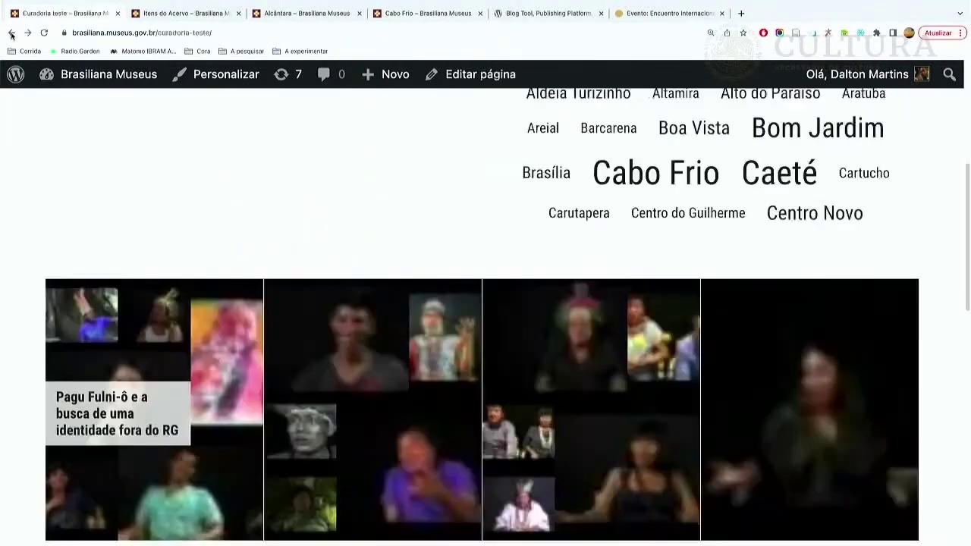
scroll(531, 250, down, 4)
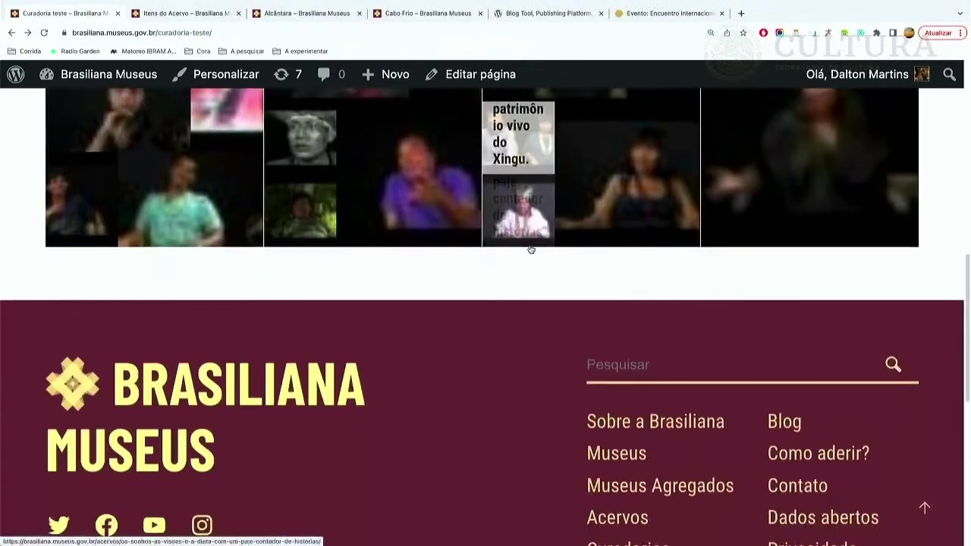
scroll(531, 250, up, 5)
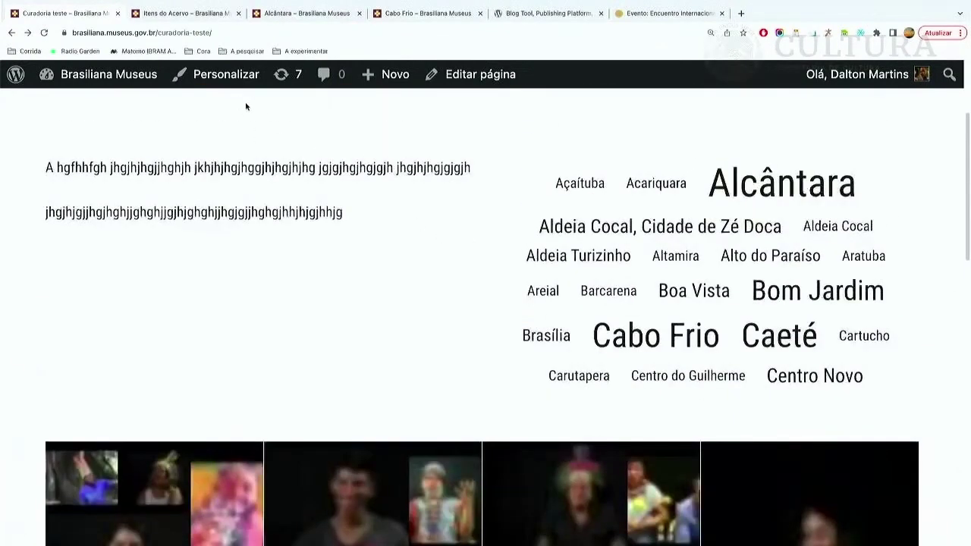
Reopen the published page in the editor and hide the settings sidebar.
click(501, 76)
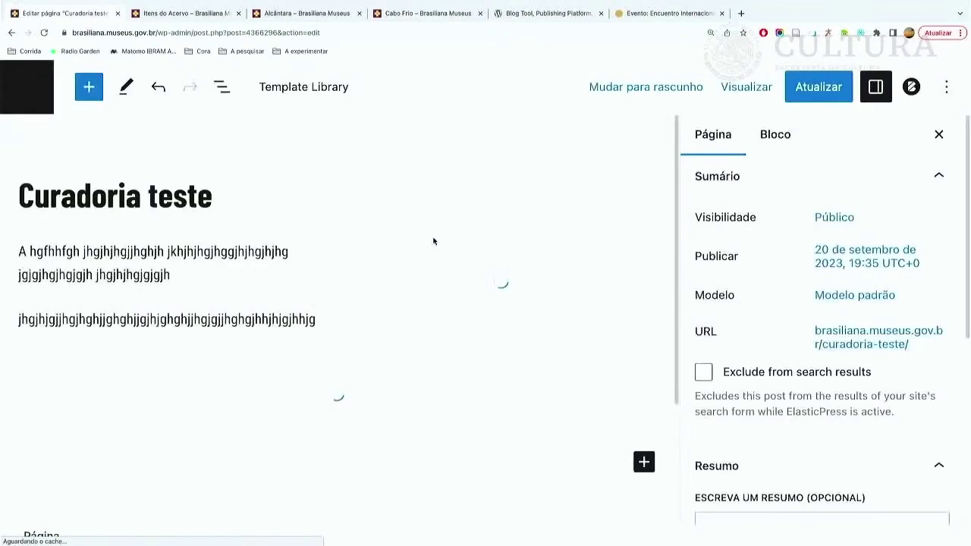
scroll(430, 237, down, 4)
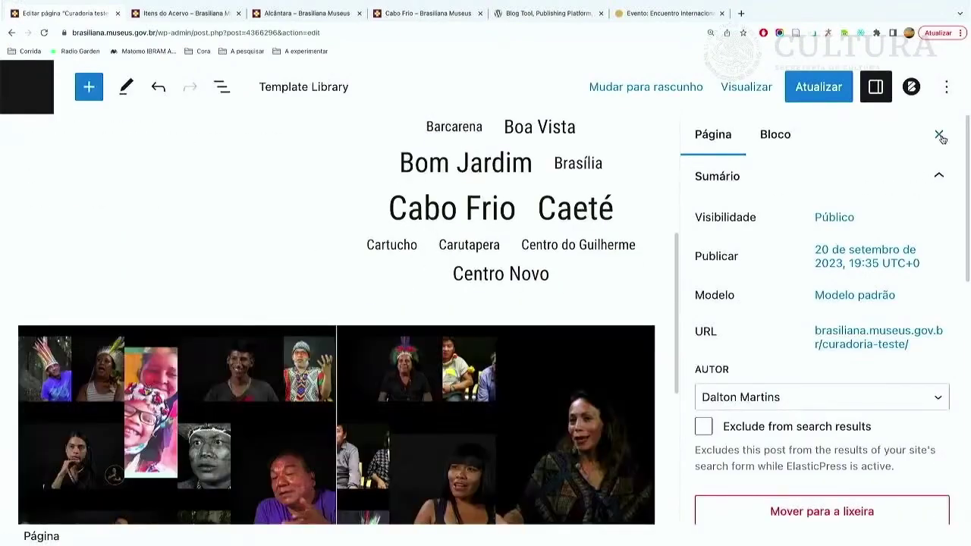
click(939, 134)
scroll(706, 319, down, 1)
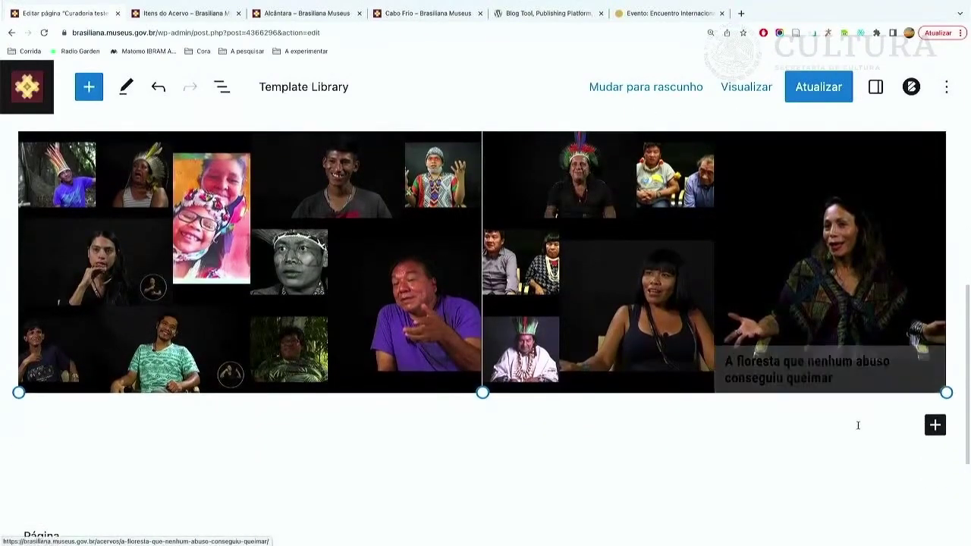
Insert a Carrossel de Itens de Coleções do Tainacan block below the mosaic.
click(945, 432)
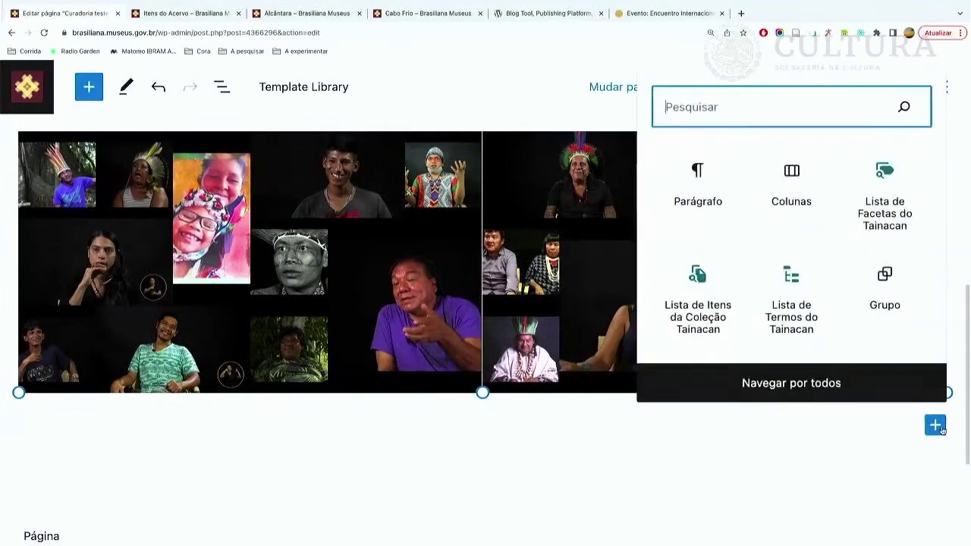
click(800, 382)
scroll(203, 302, down, 12)
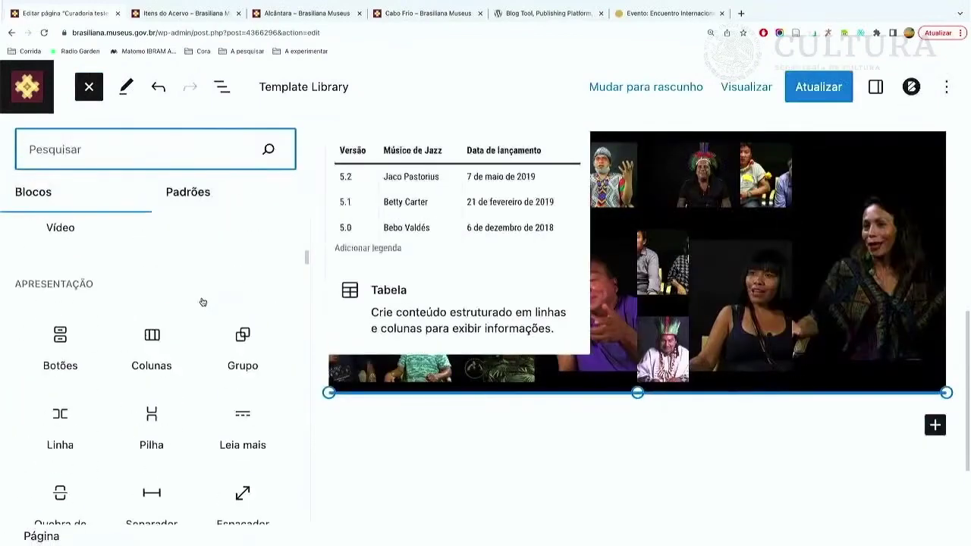
scroll(203, 302, down, 15)
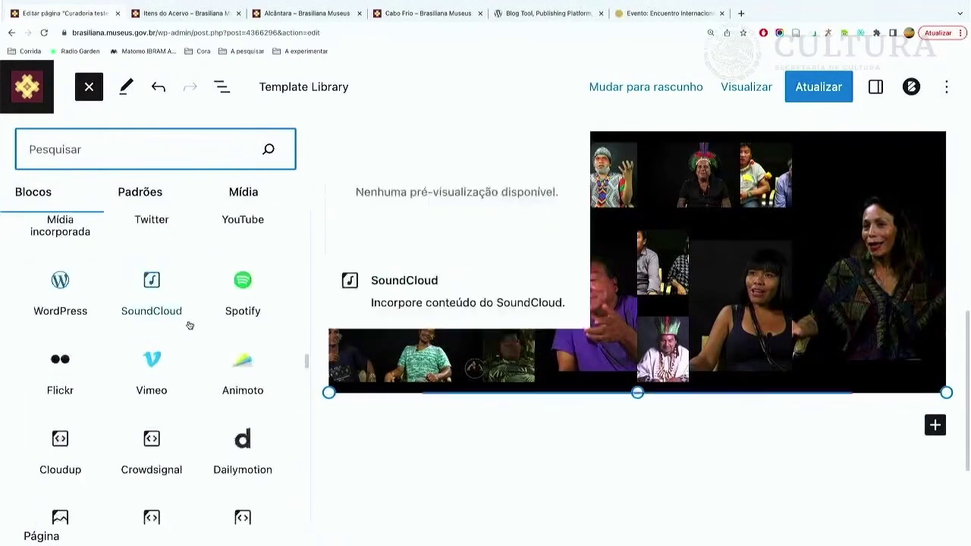
scroll(190, 325, down, 10)
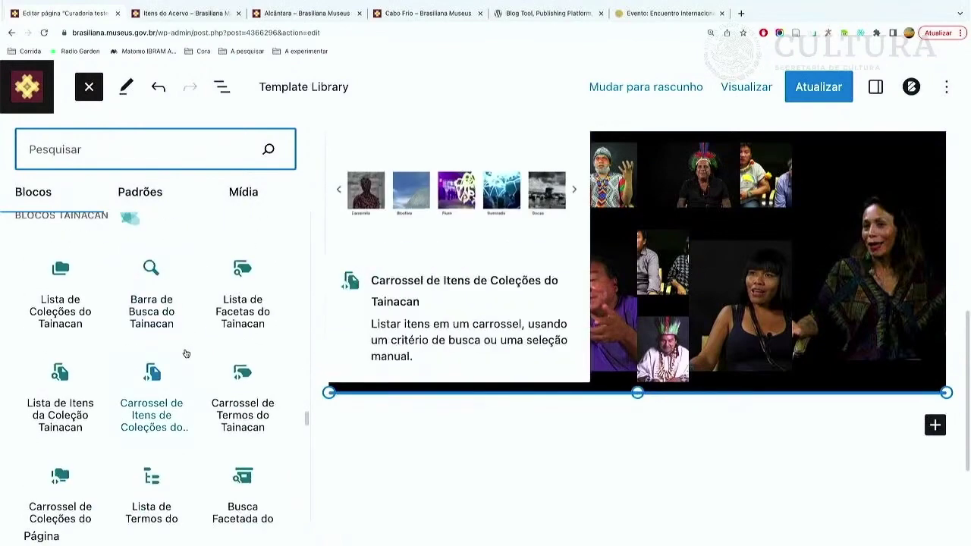
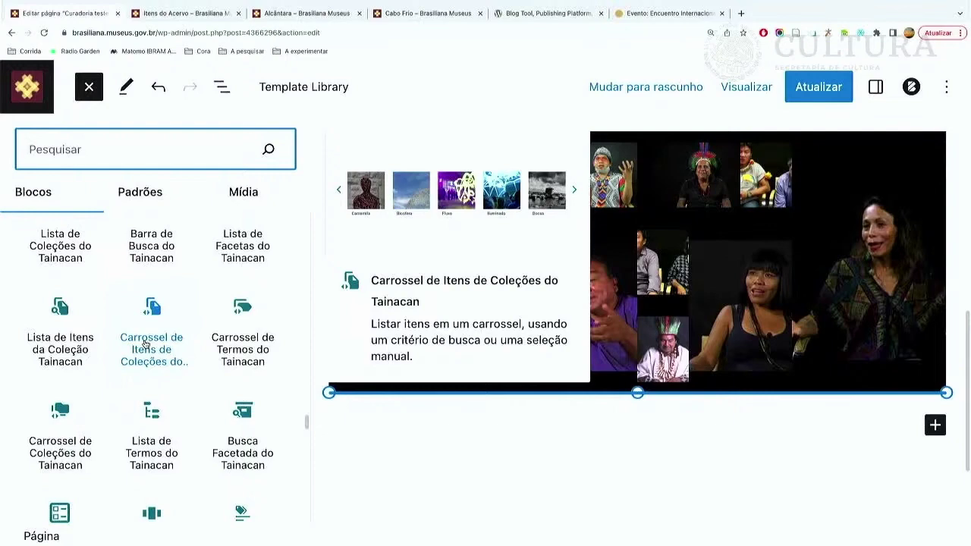
click(146, 344)
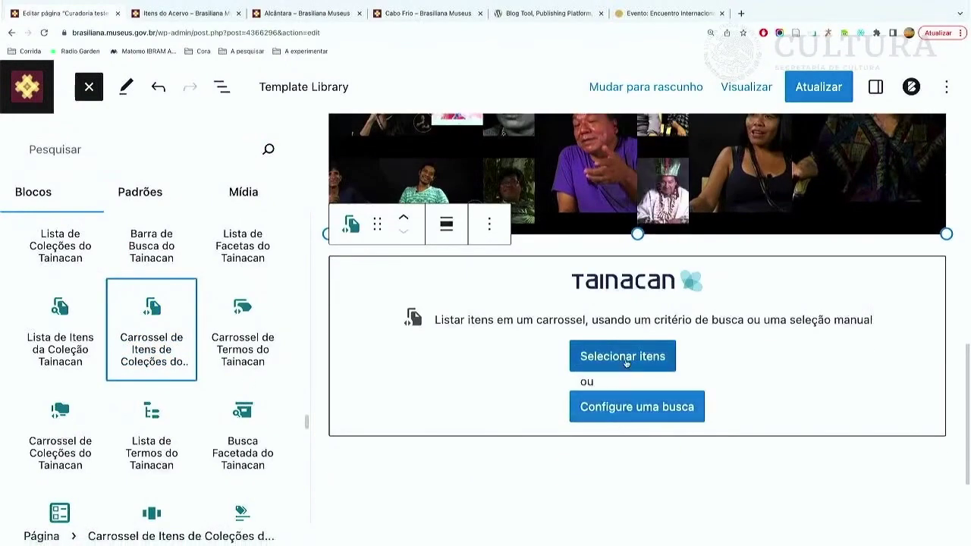
Start a manual item selection for the carousel and choose the collection to pick items from.
click(627, 364)
click(705, 241)
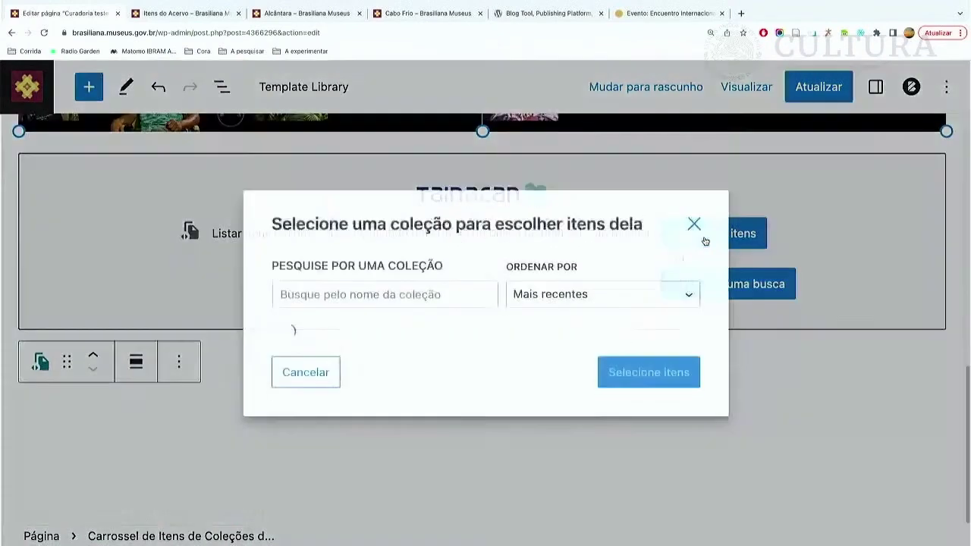
click(387, 313)
click(622, 394)
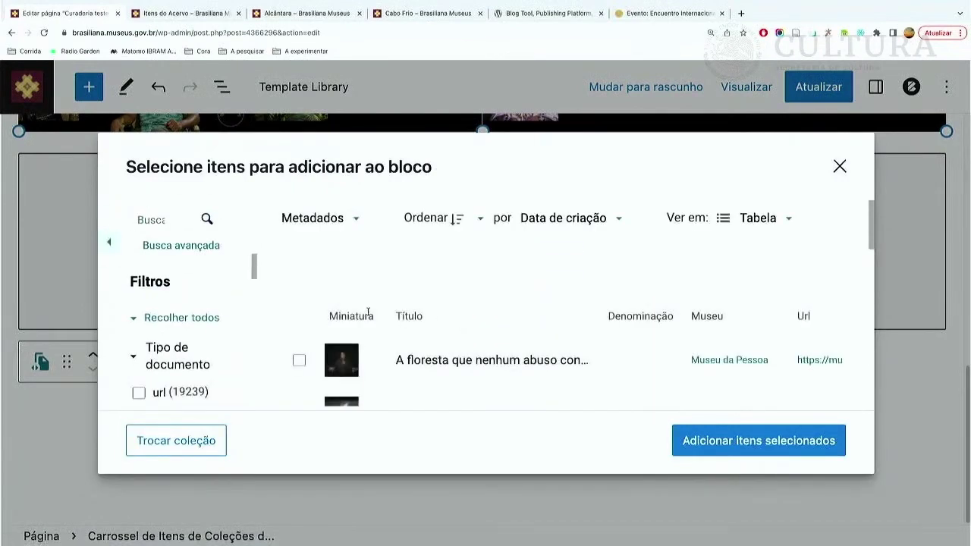
Search the collection for "cadeira" and browse the matching items.
click(152, 219)
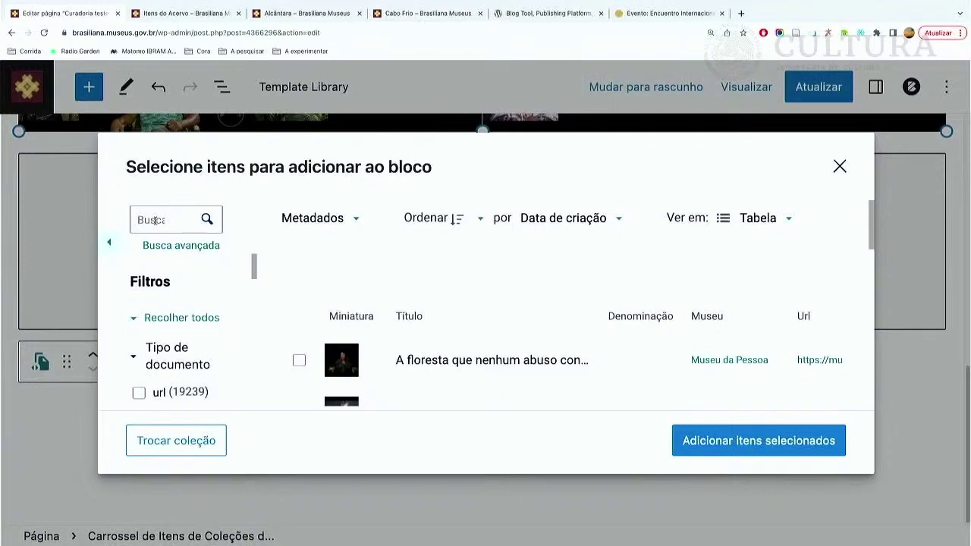
text(cadeir)
text(a)
click(206, 219)
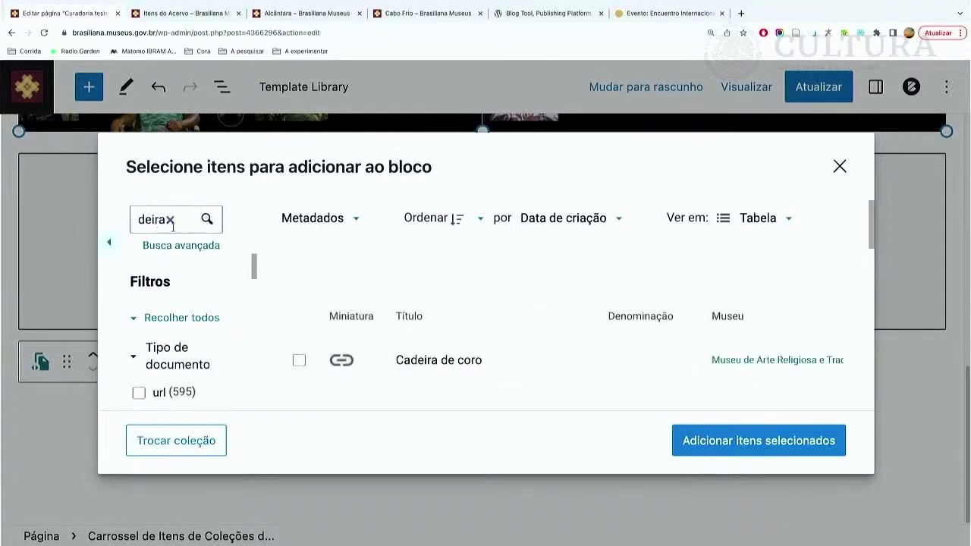
scroll(351, 281, down, 5)
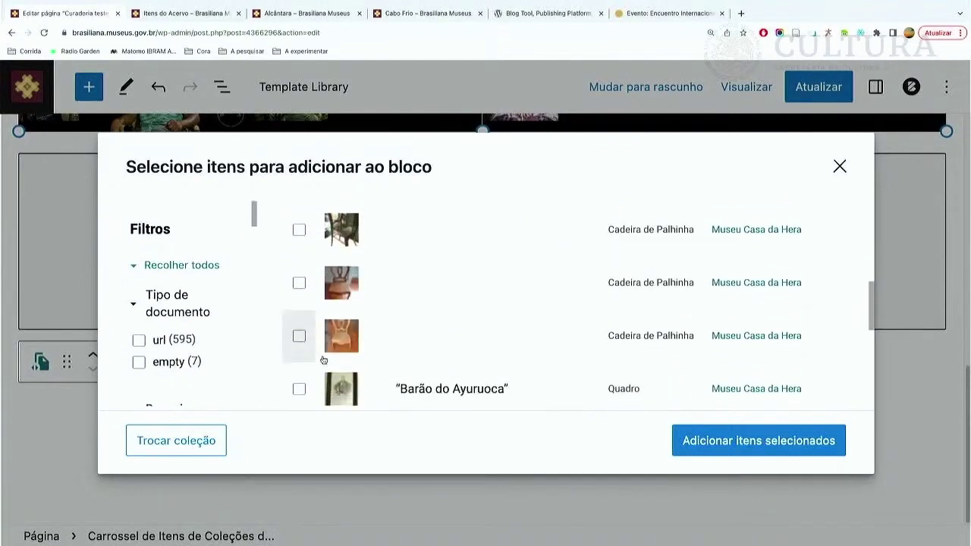
Select one Cadeira and the three Cadeira de Palhinha items of Museu Casa da Hera for the carousel.
scroll(338, 274, up, 2)
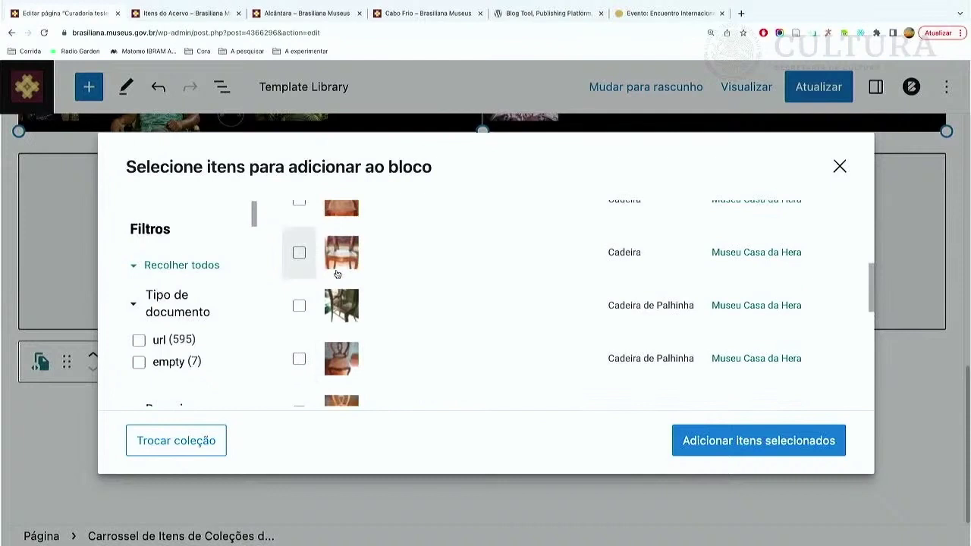
click(299, 253)
scroll(298, 255, down, 1)
click(299, 293)
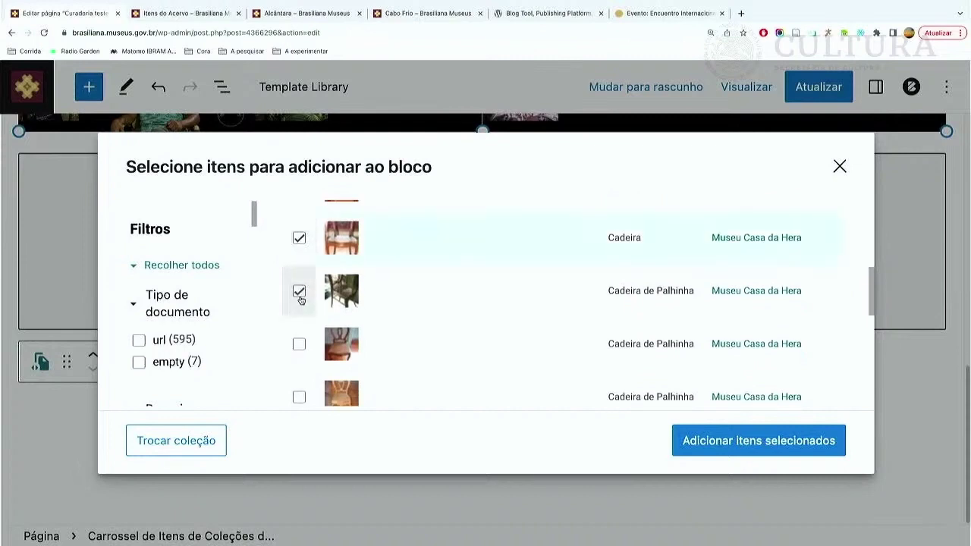
click(299, 342)
scroll(300, 334, down, 2)
click(299, 319)
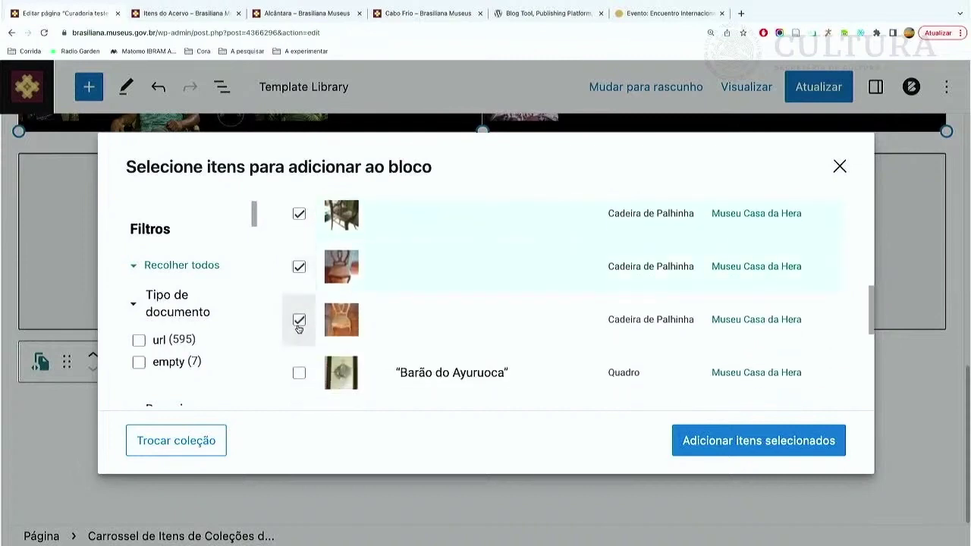
Select five more chair items from the results, skipping the "Barão do Ayuruoca" picture, and add the selection to the carousel.
scroll(299, 311, down, 4)
click(299, 253)
click(299, 303)
scroll(300, 307, down, 2)
click(299, 292)
click(299, 342)
scroll(314, 327, up, 3)
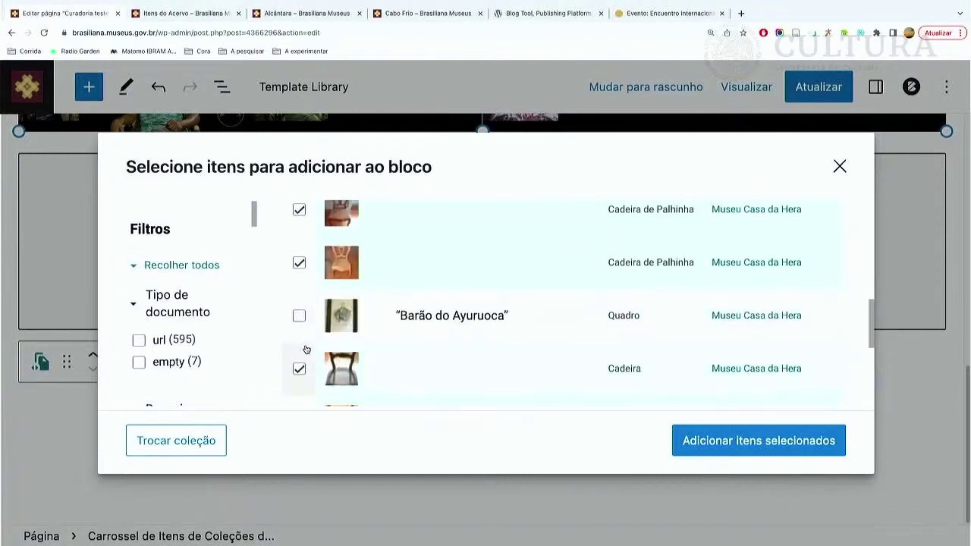
scroll(305, 343, up, 4)
scroll(303, 294, up, 1)
click(301, 275)
scroll(306, 298, down, 7)
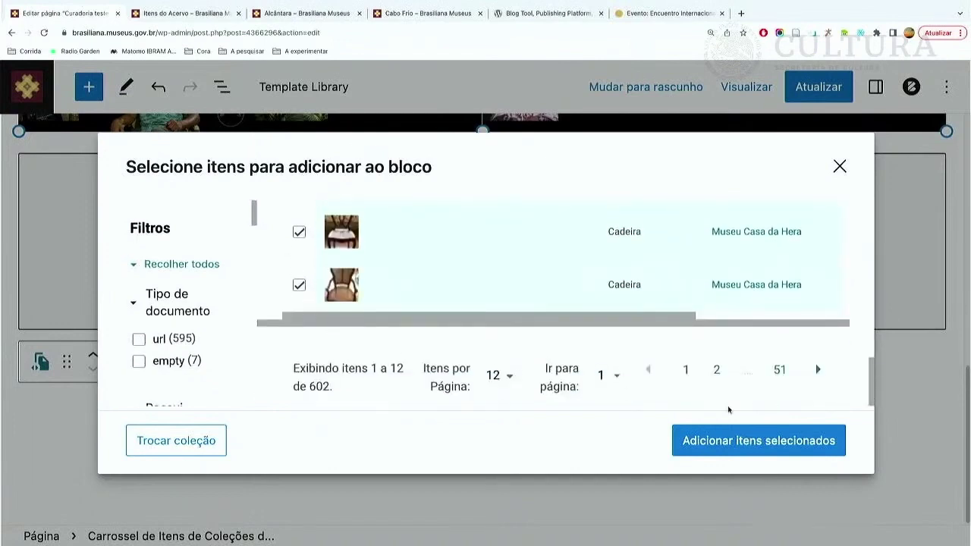
click(765, 444)
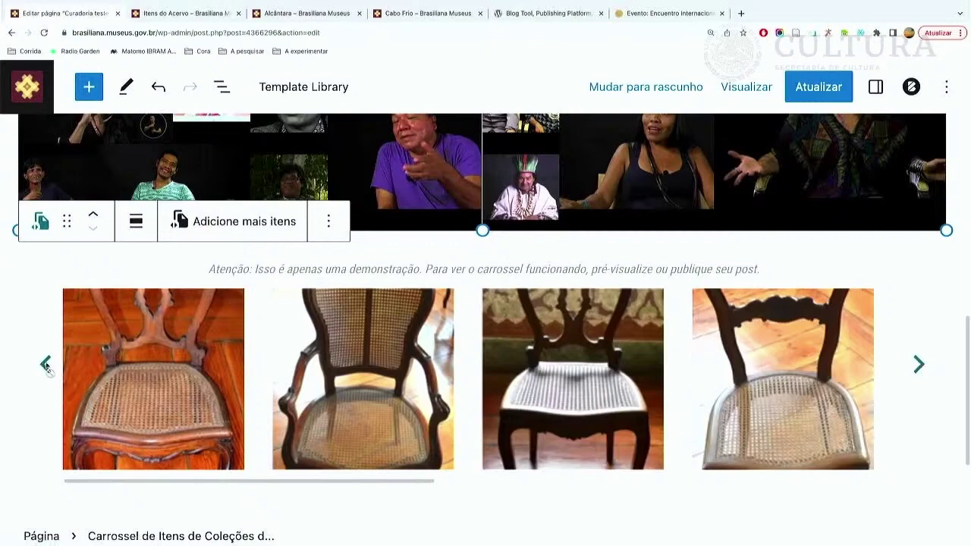
Update the Curadoria teste page with its chair carousel and open the published version.
drag(412, 483, 328, 510)
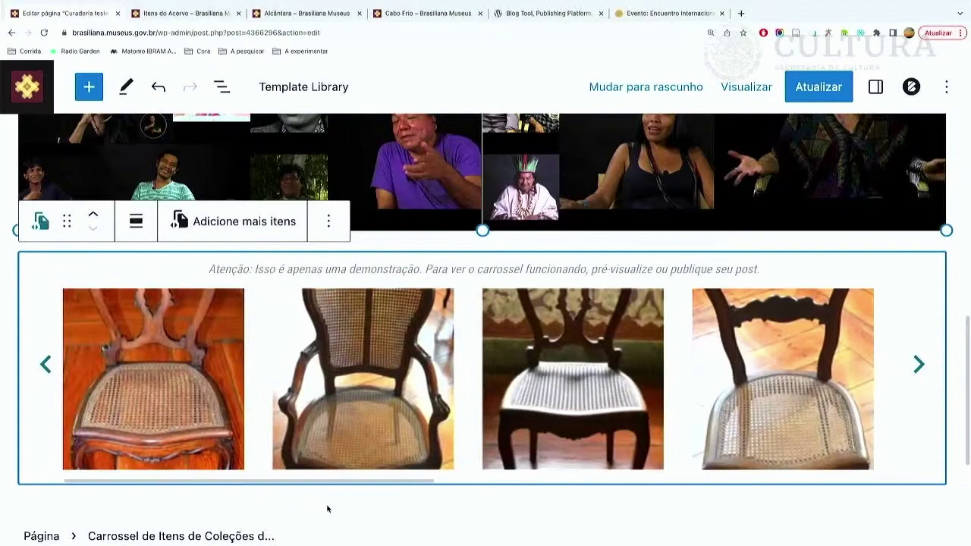
key(ctrl+s)
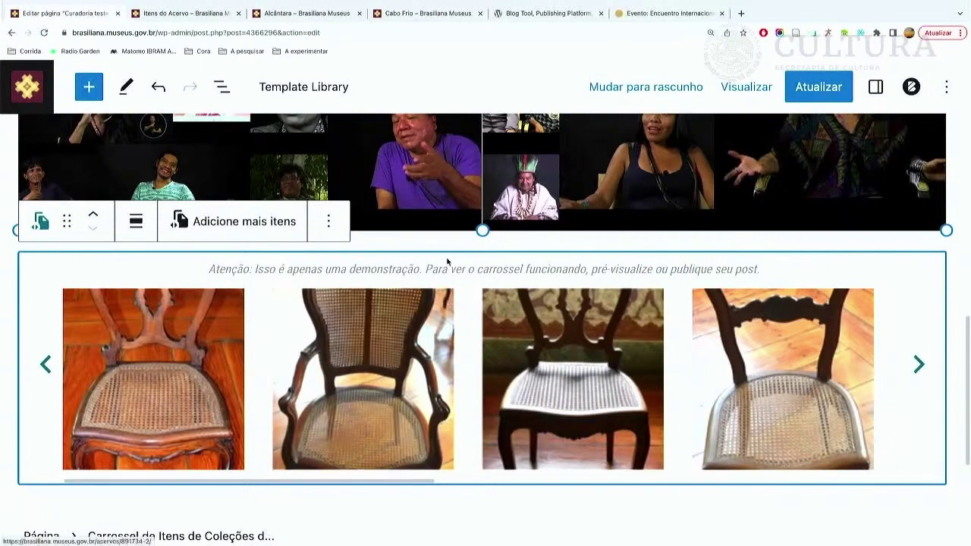
click(816, 91)
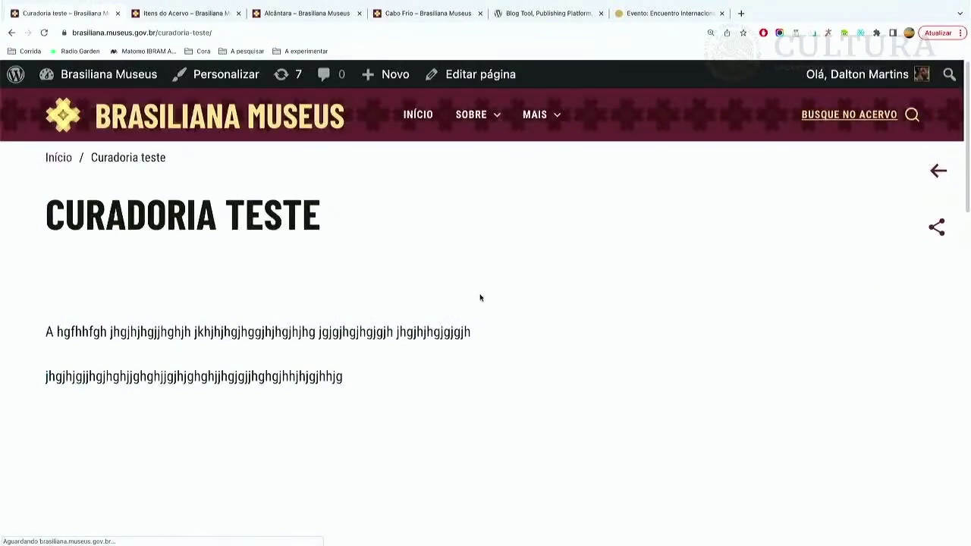
View the published page's chair carousel and advance it to its last items.
scroll(480, 297, down, 2)
scroll(479, 298, down, 7)
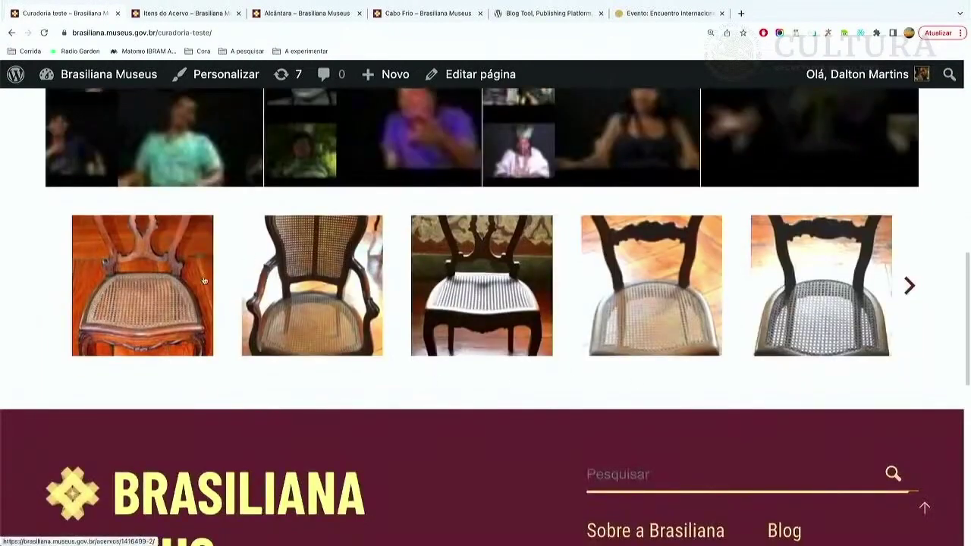
click(910, 286)
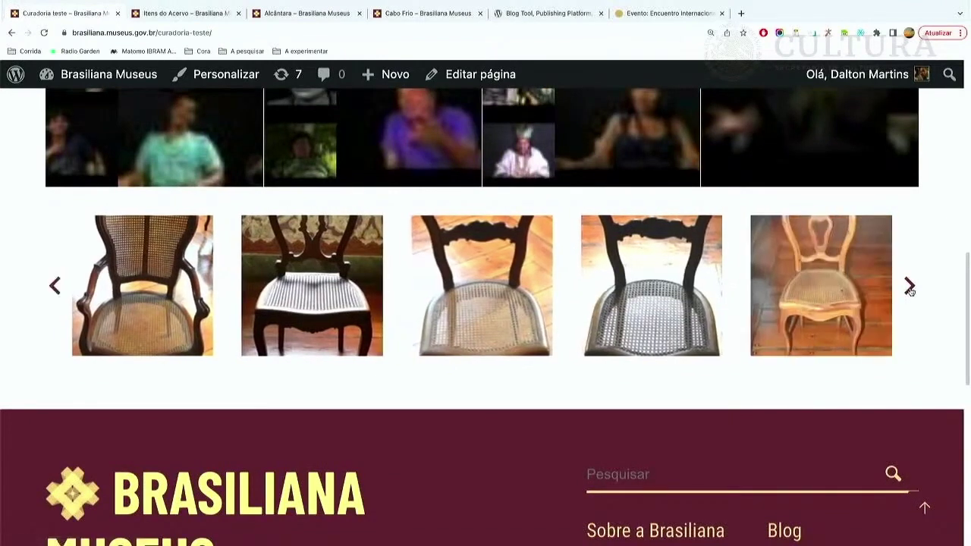
click(909, 286)
click(910, 286)
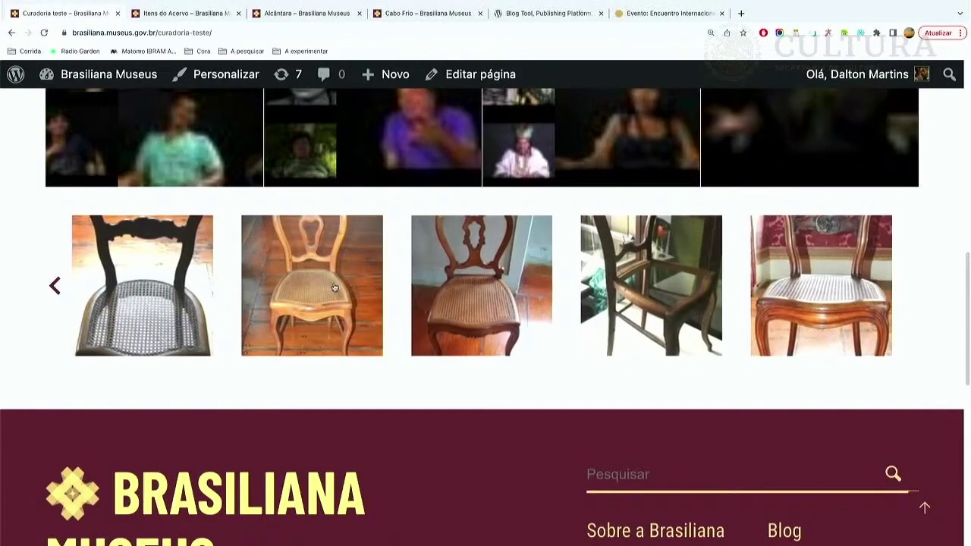
Open the black cane-seat chair's item page from the carousel, examine its metadata, and return to the curation page.
click(146, 276)
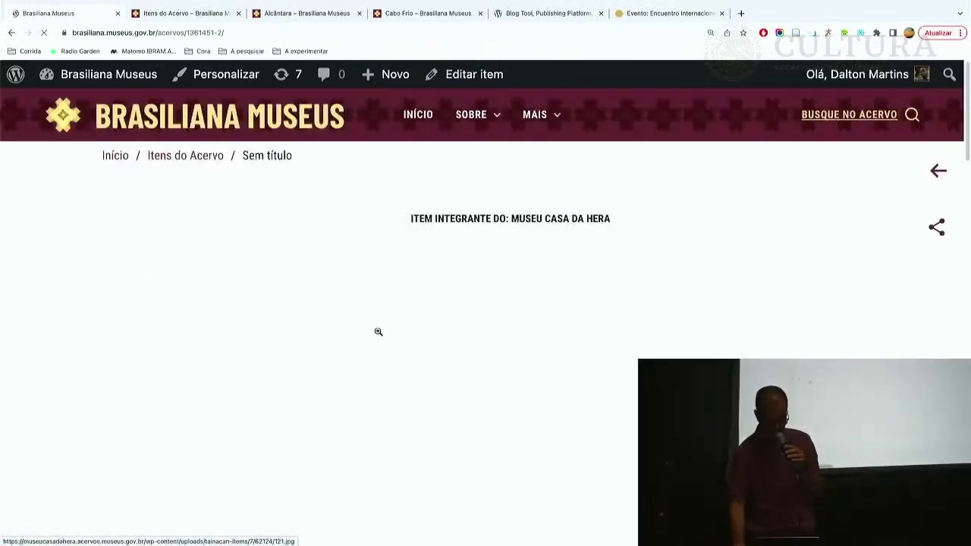
scroll(485, 288, down, 2)
scroll(488, 285, down, 9)
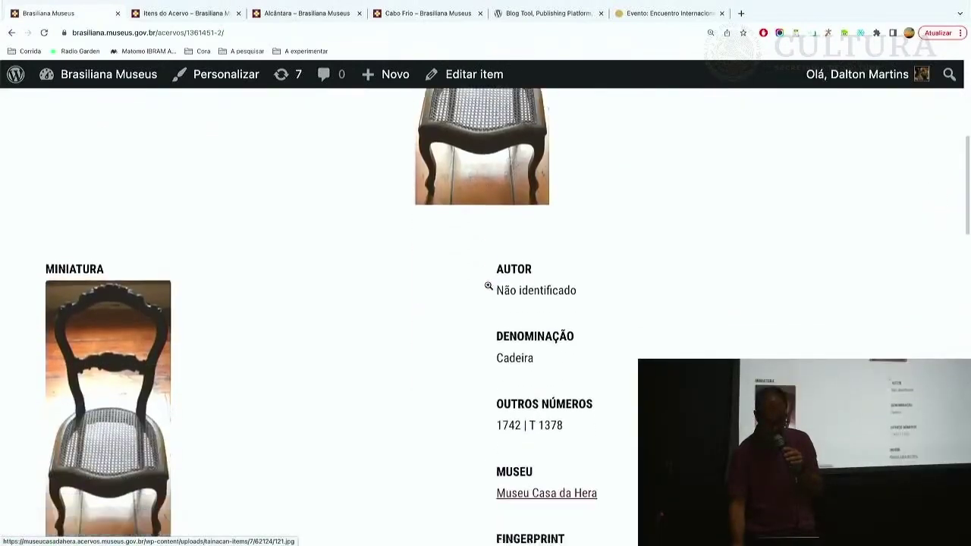
scroll(457, 300, down, 2)
scroll(458, 299, up, 9)
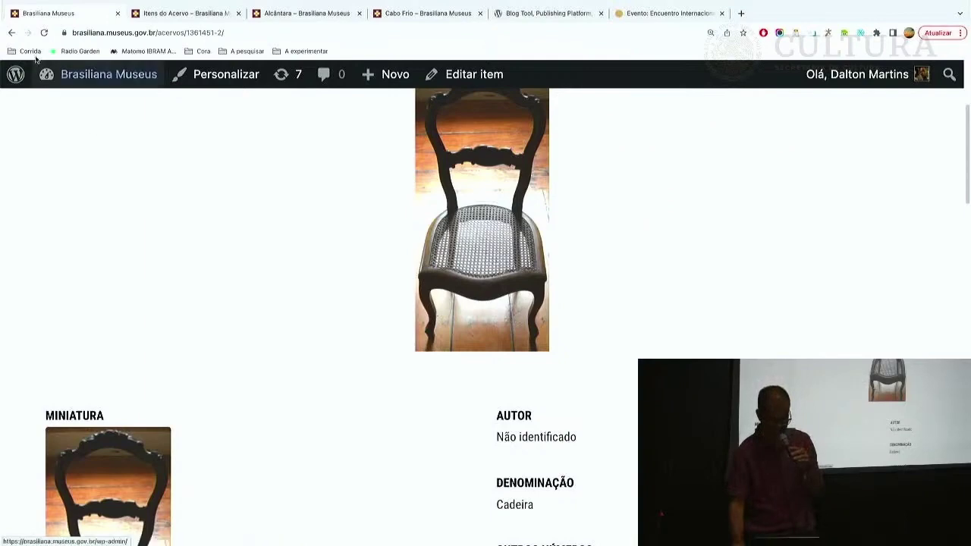
click(11, 34)
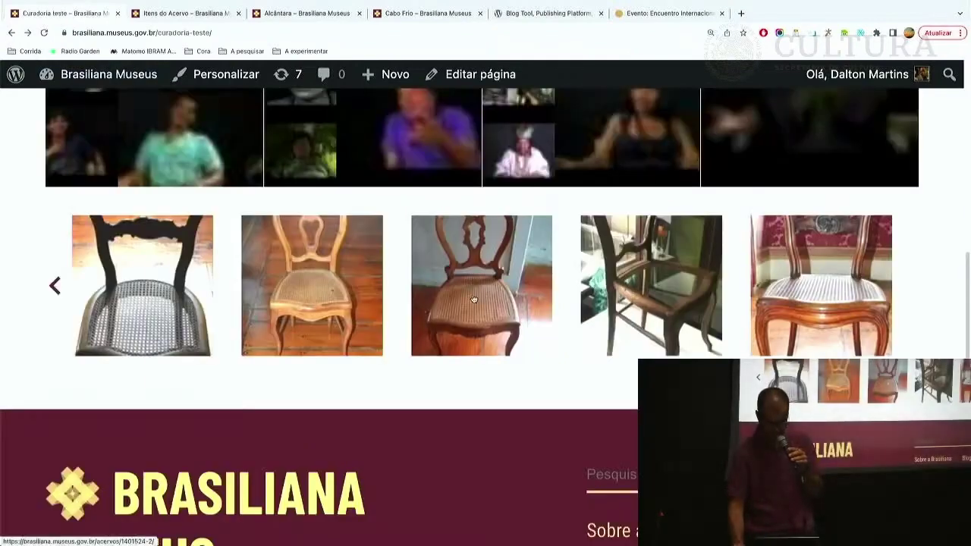
Reopen the Curadoria teste page for editing and insert a 50 / 50 columns block below the chair carousel.
scroll(468, 296, down, 3)
scroll(454, 296, up, 1)
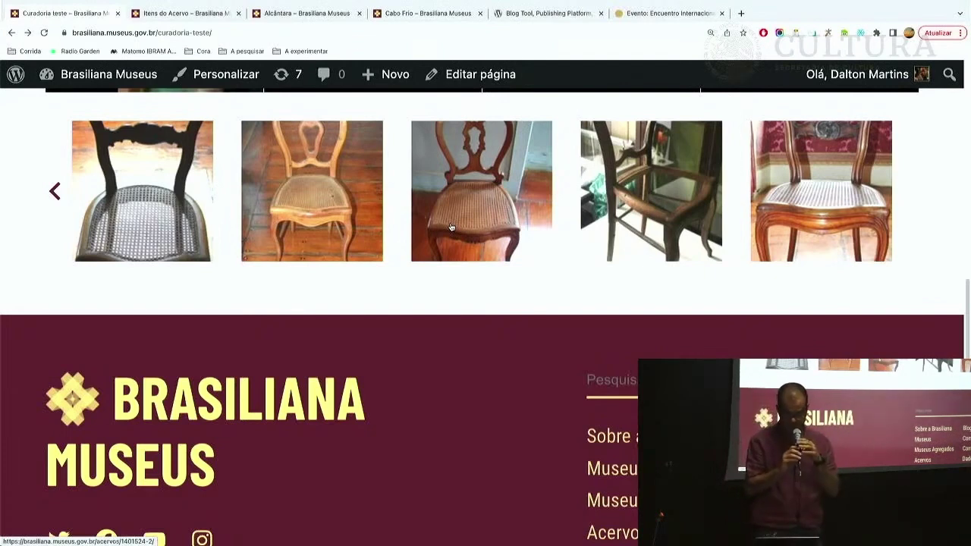
click(483, 76)
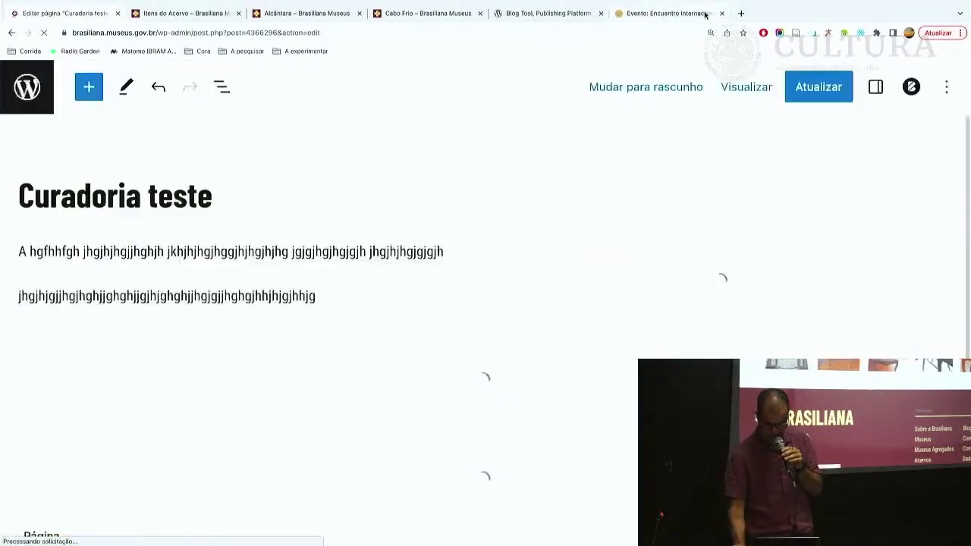
scroll(498, 212, down, 10)
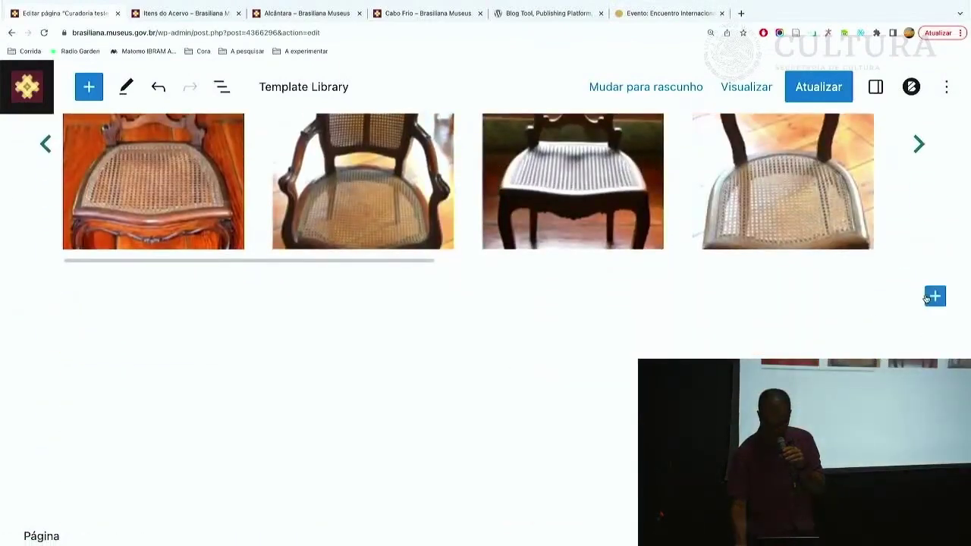
click(927, 299)
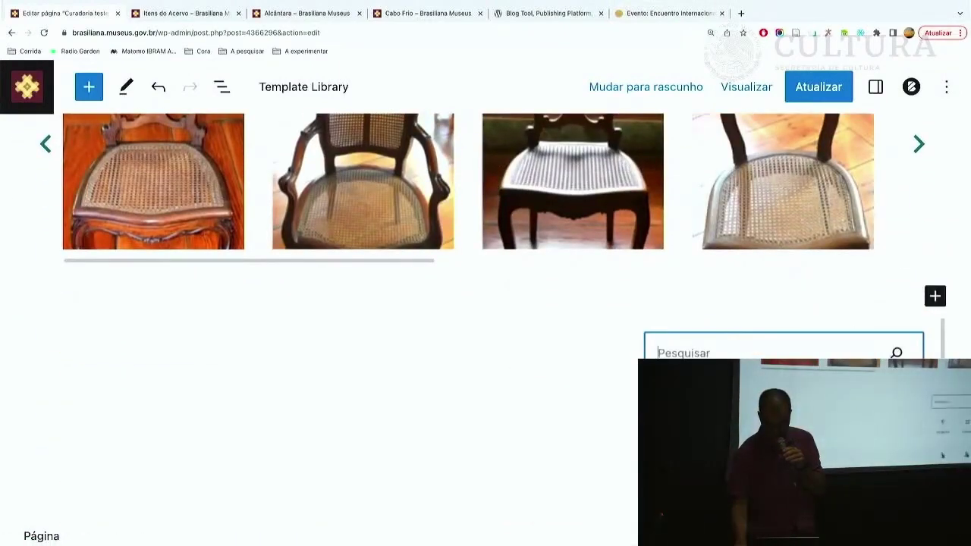
click(784, 409)
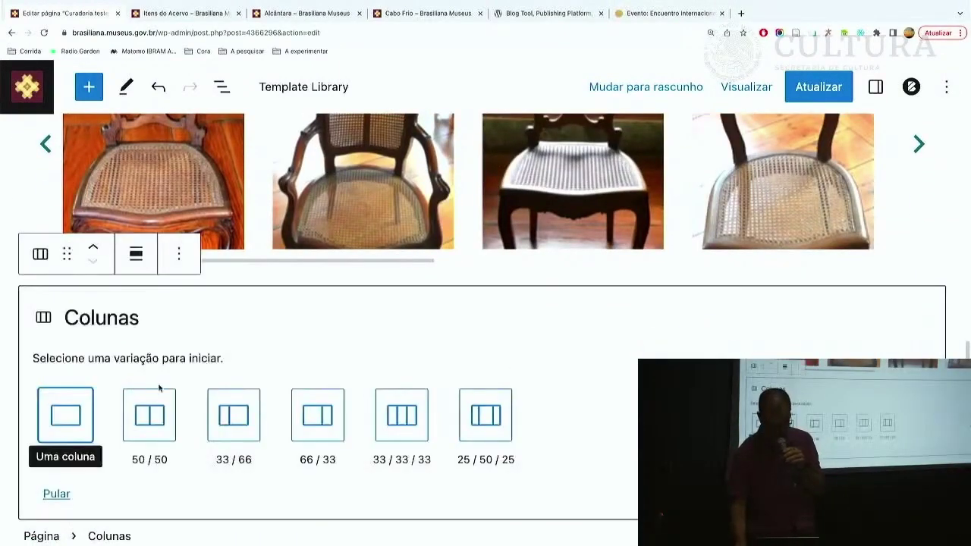
click(154, 416)
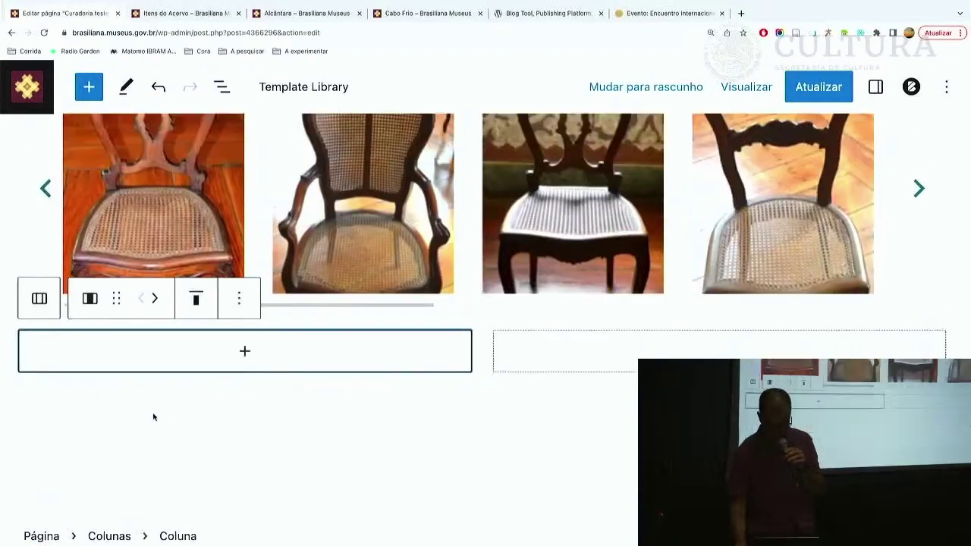
Insert a YouTube embed block in the first column of the new columns block.
click(245, 353)
scroll(228, 456, down, 2)
scroll(197, 425, up, 2)
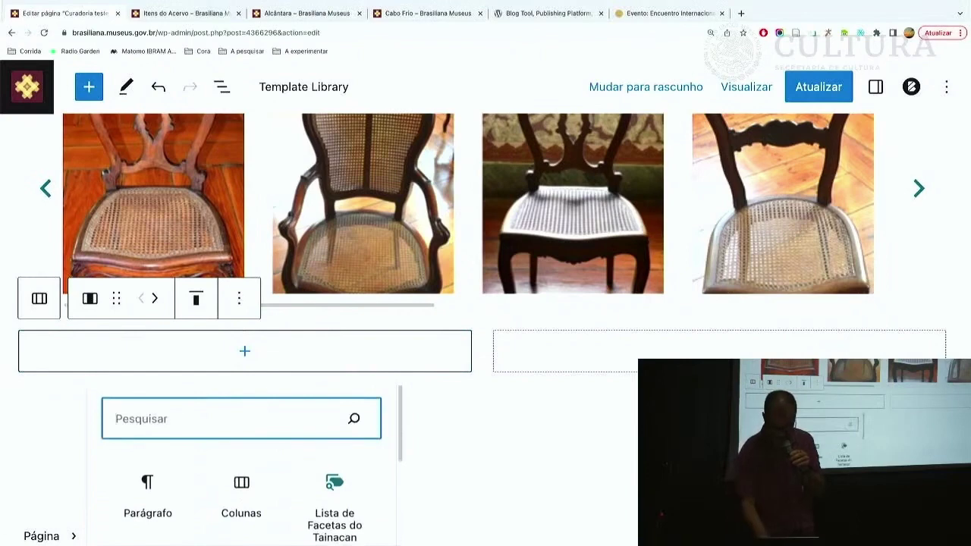
text(you)
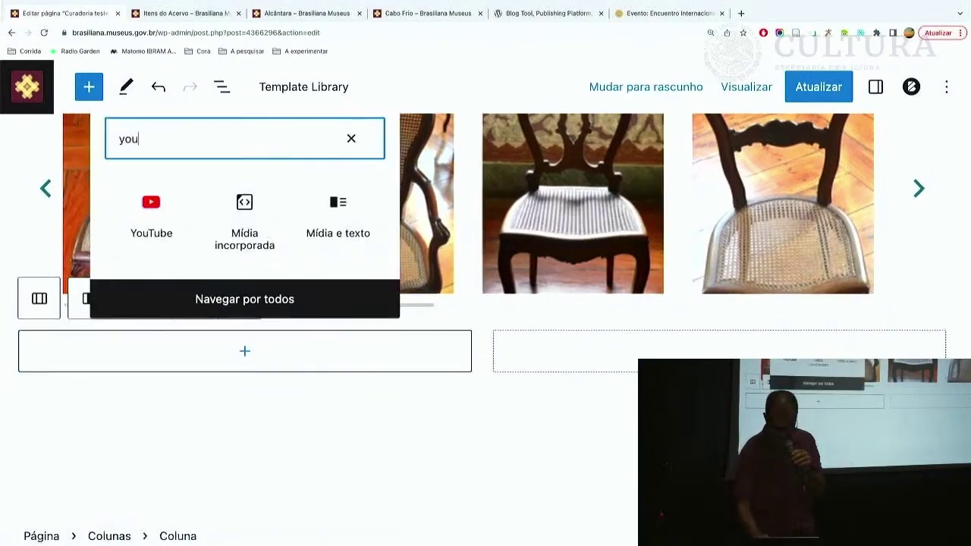
click(151, 216)
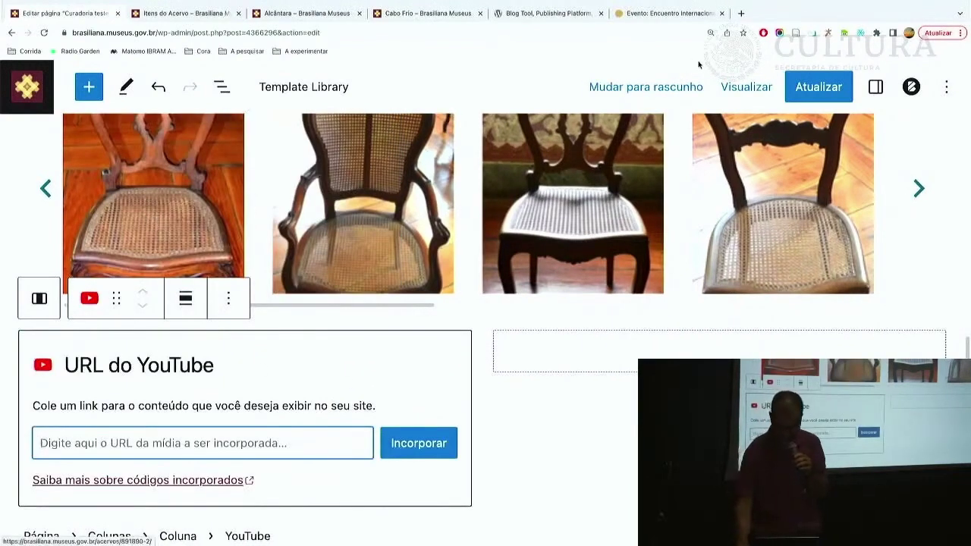
Switch to YouTube in a new browser tab, open the Ben Howard "End of the Affair" performance, and pause it.
click(741, 14)
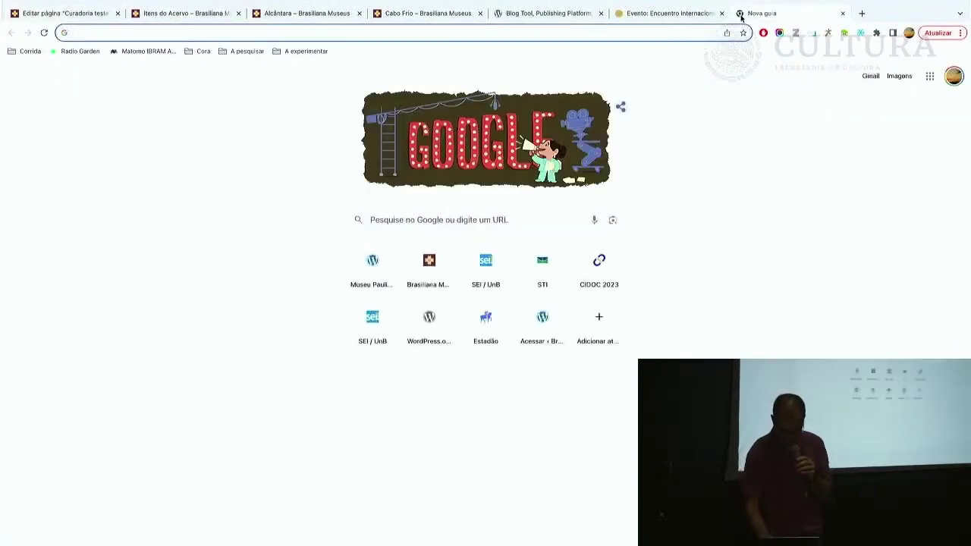
text(you)
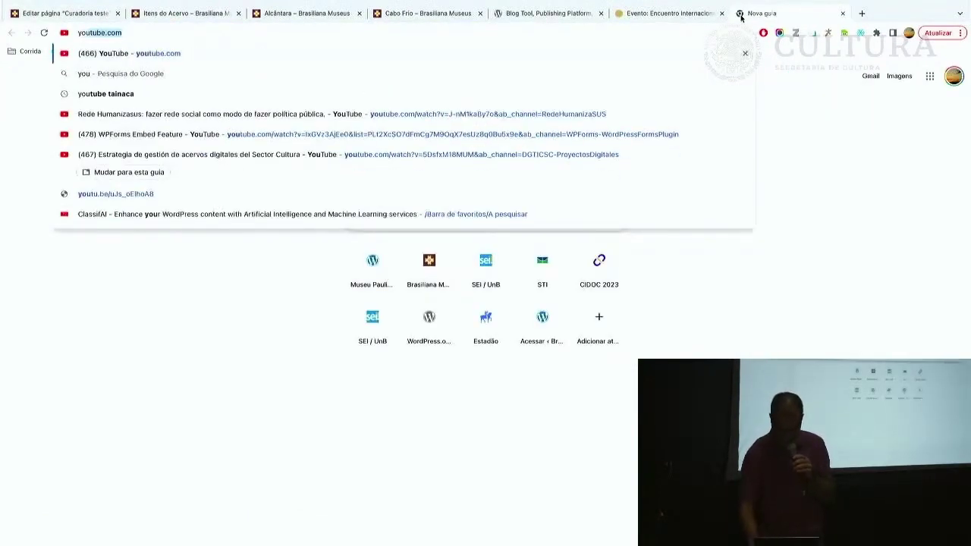
key(Return)
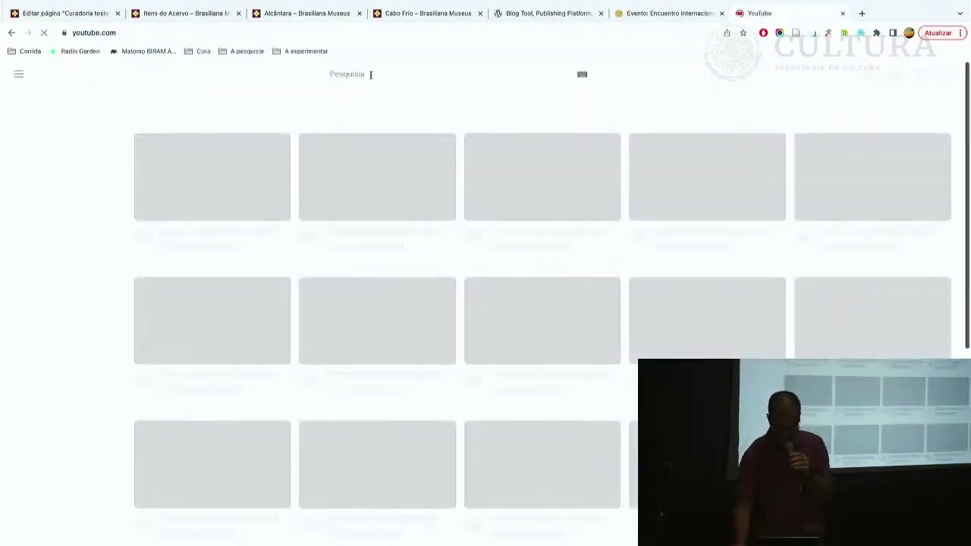
click(371, 74)
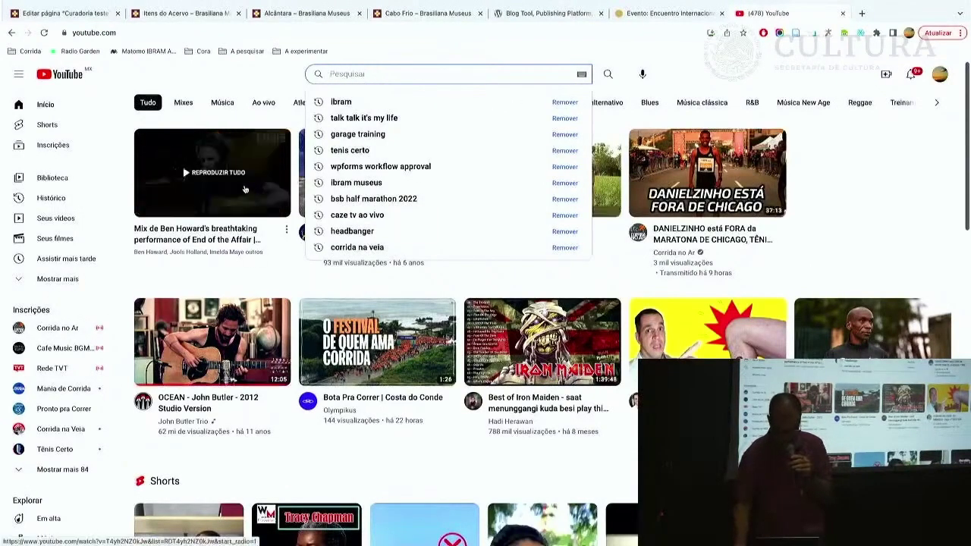
click(245, 189)
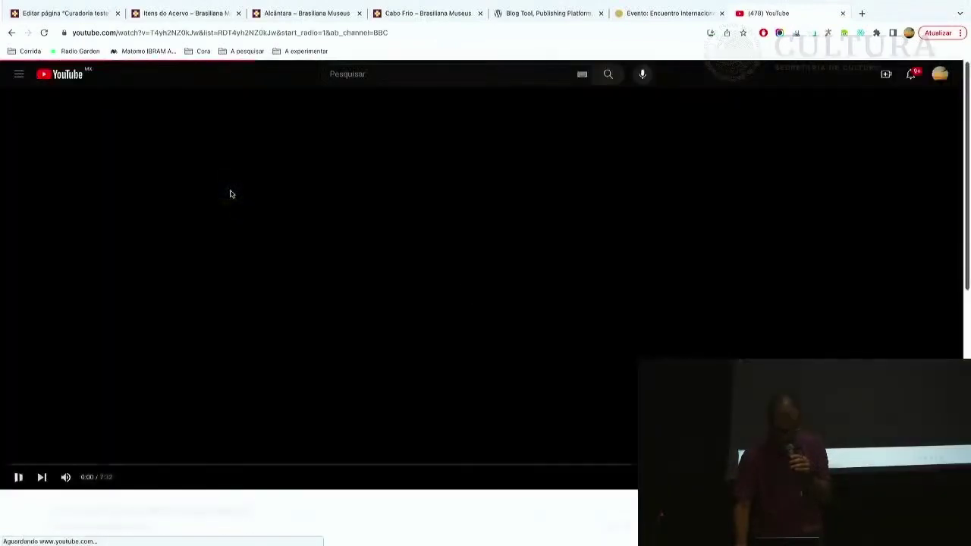
click(44, 477)
Copy the share link of the Ben Howard video.
scroll(383, 383, down, 3)
click(532, 322)
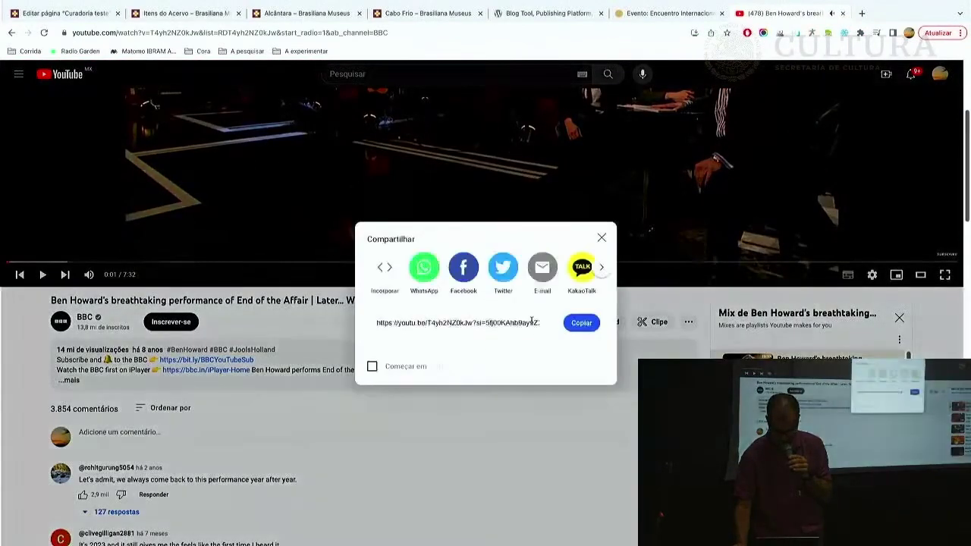
click(581, 323)
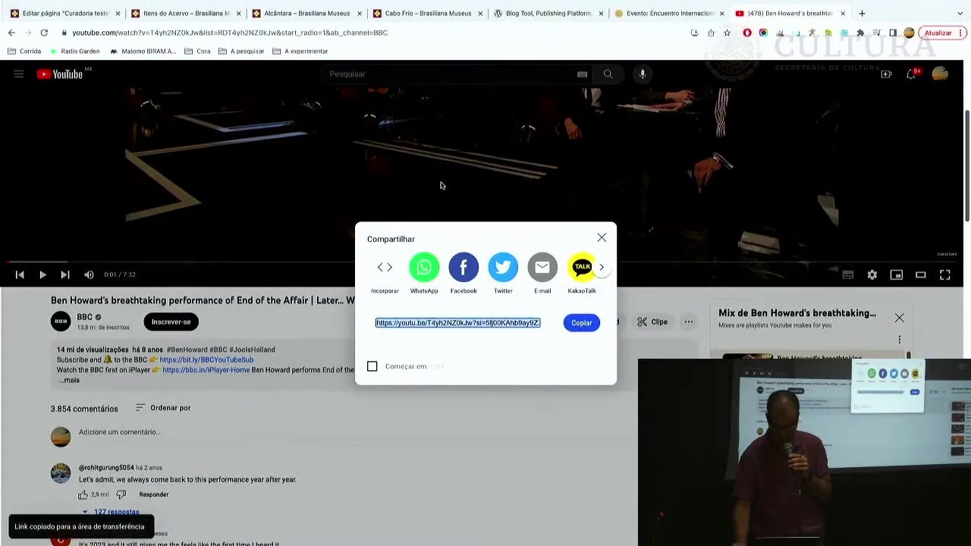
Return to the page editor and embed the copied video link in the first column's YouTube block.
click(54, 11)
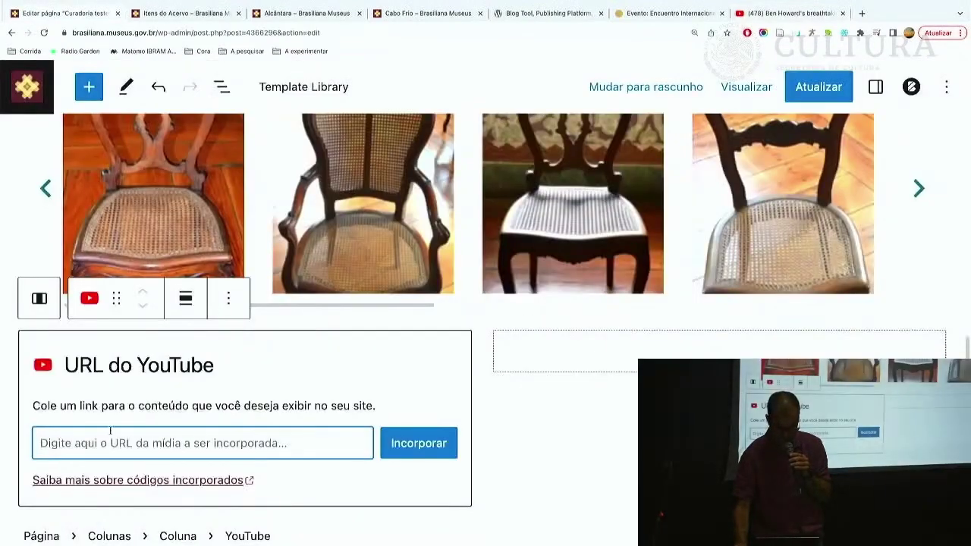
text(https://youtu.be/T4yh2NZ0kJw?si=5fj00KAhb9ay9ZX7)
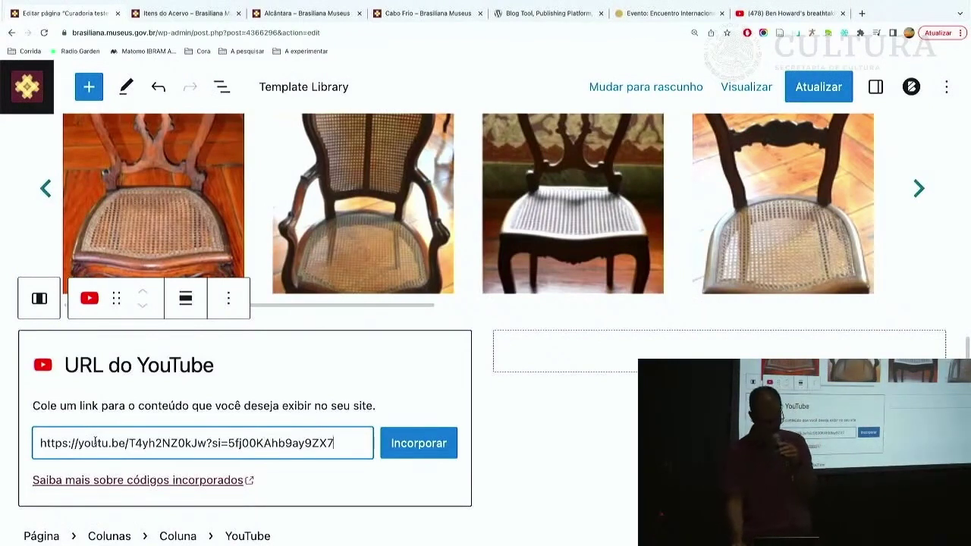
click(417, 444)
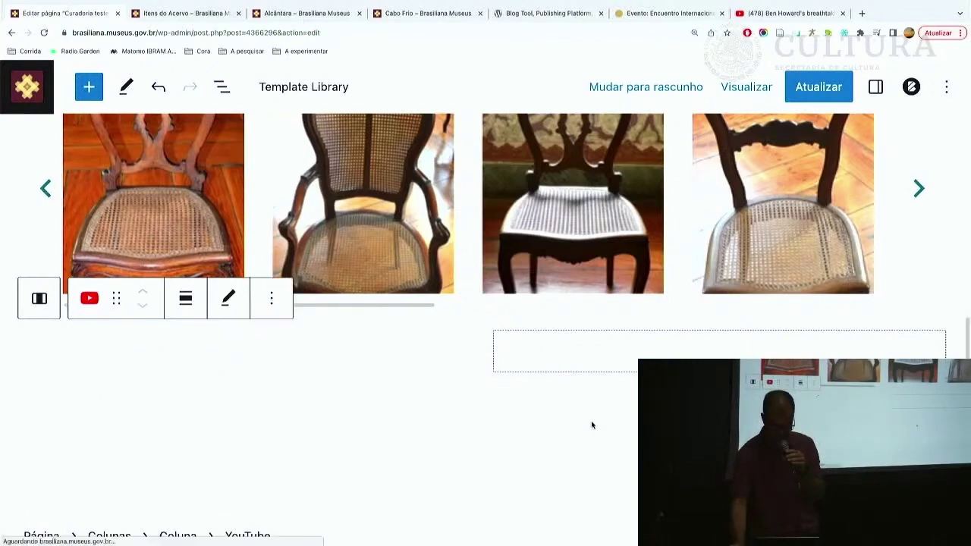
scroll(589, 418, down, 2)
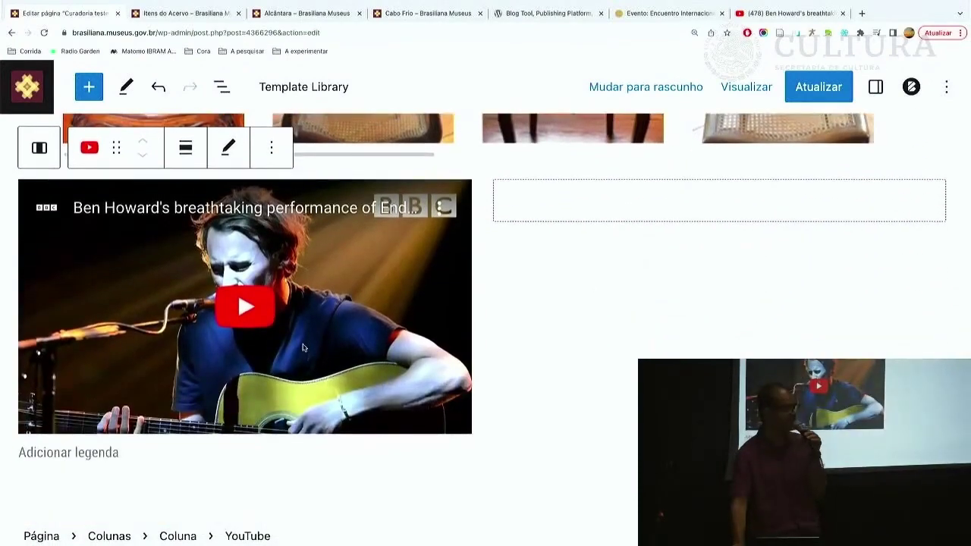
scroll(321, 366, up, 1)
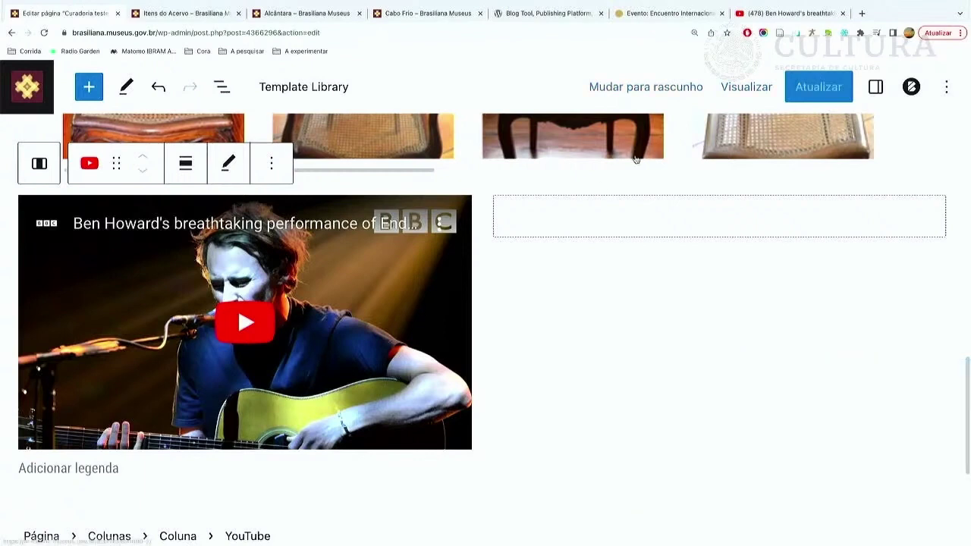
Insert a Spotify embed block in the empty second column beside the video.
click(707, 223)
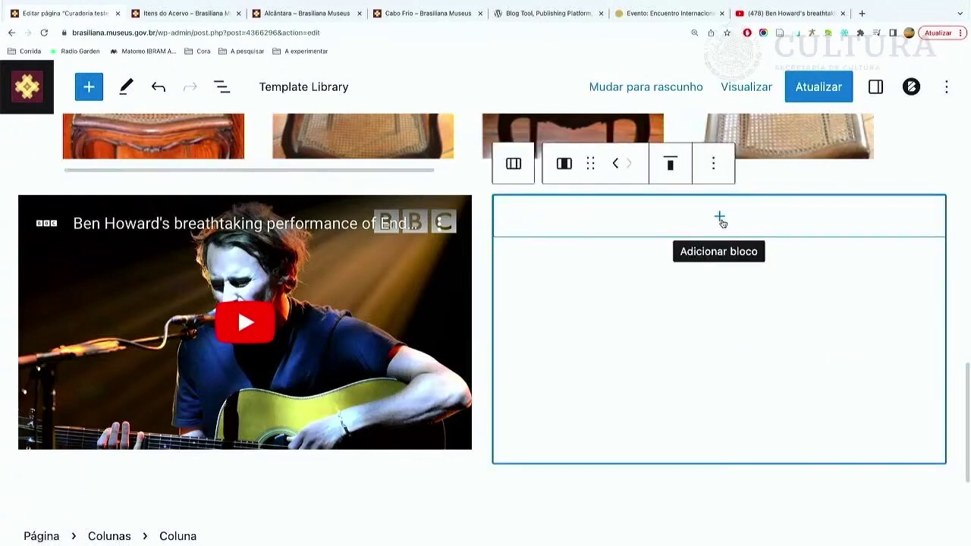
click(720, 218)
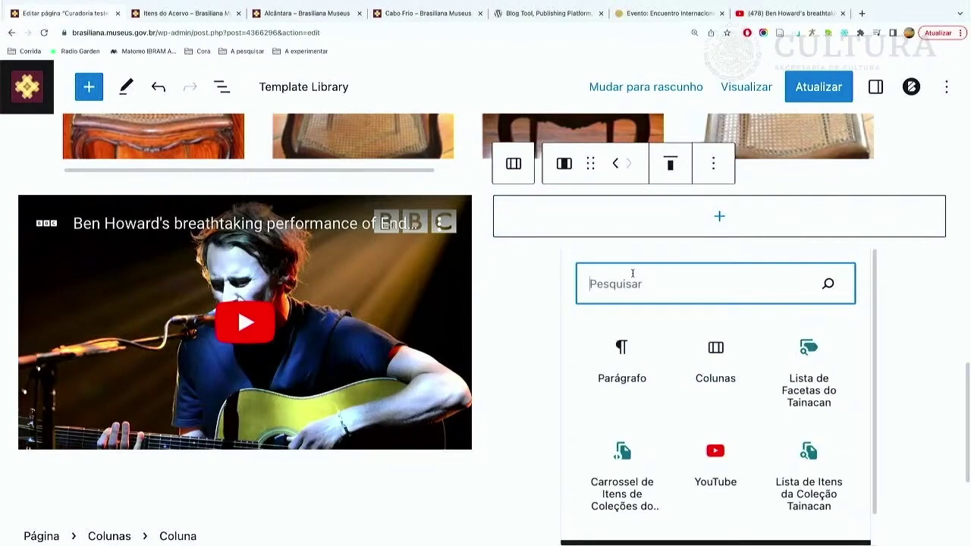
text(spo)
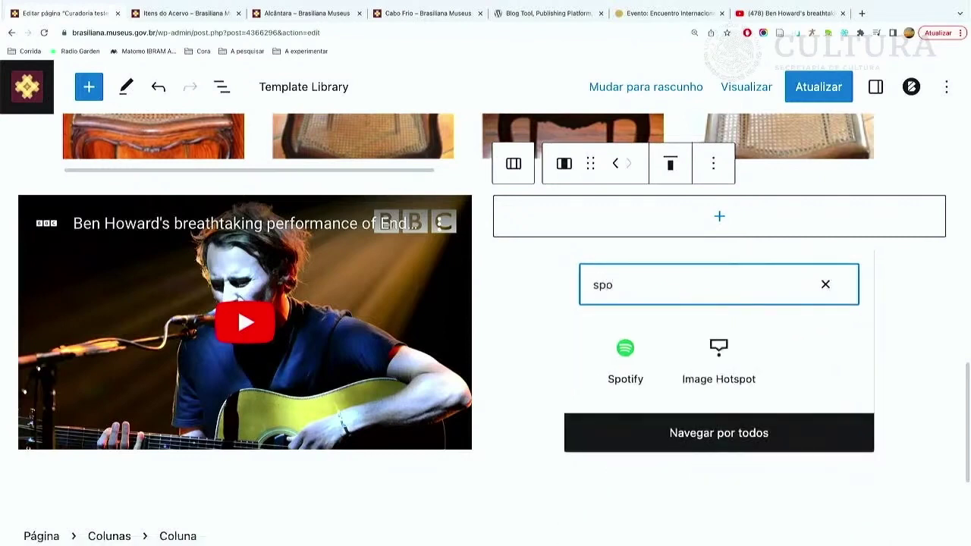
click(627, 357)
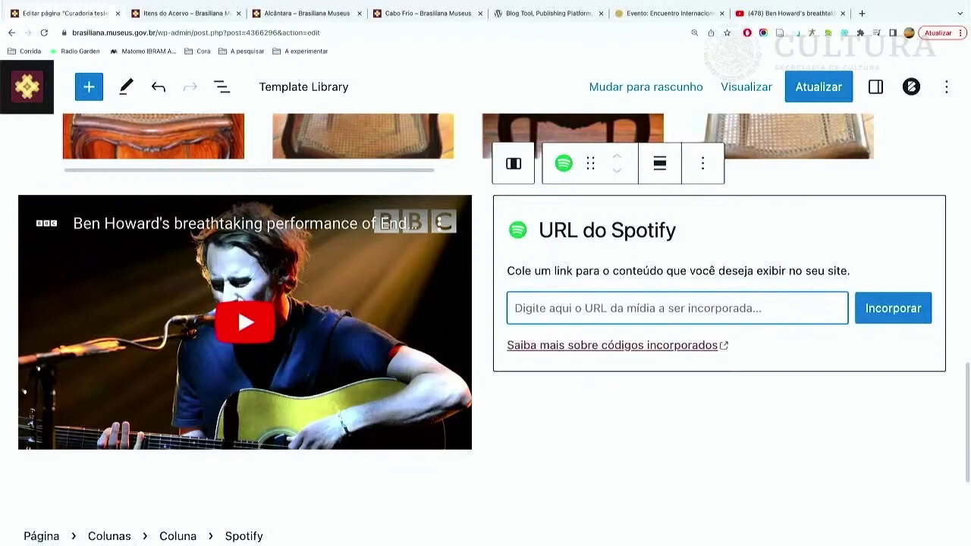
Switch to Spotify and open the "Por Falar em Correr" show from the library's podcasts.
mouse_move(220, 533)
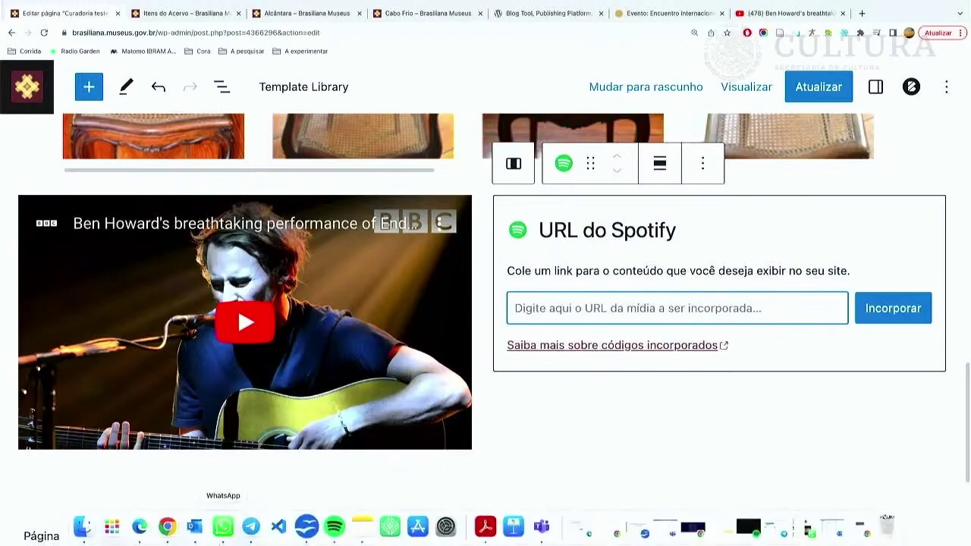
click(336, 533)
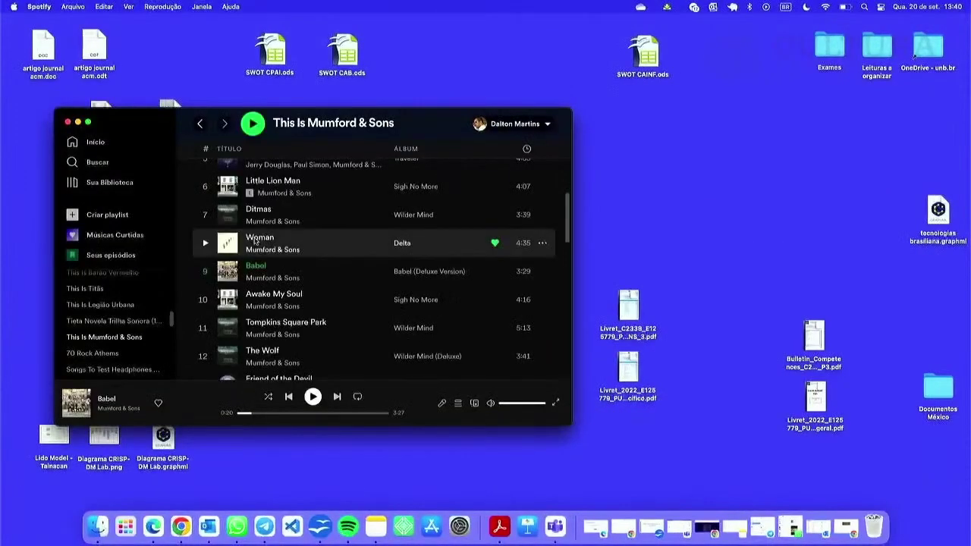
click(107, 183)
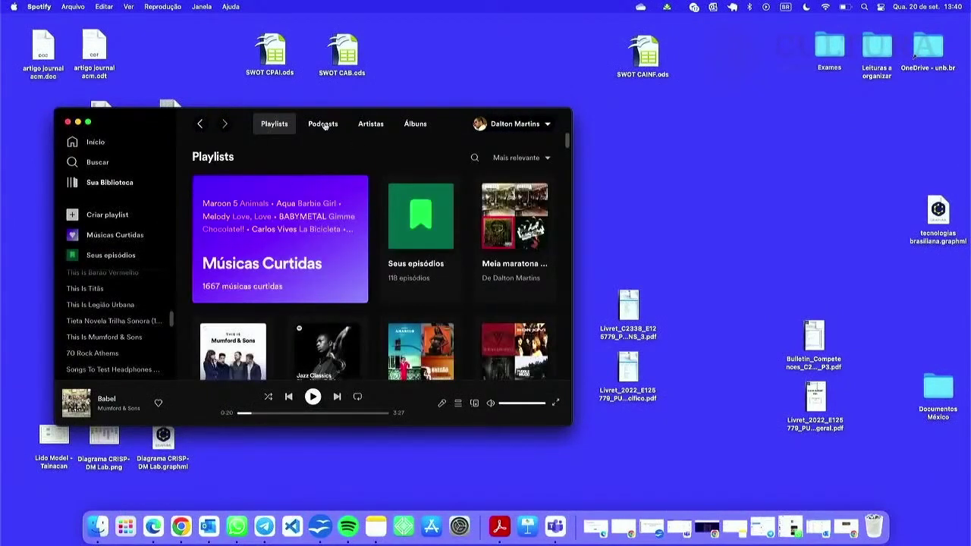
click(323, 125)
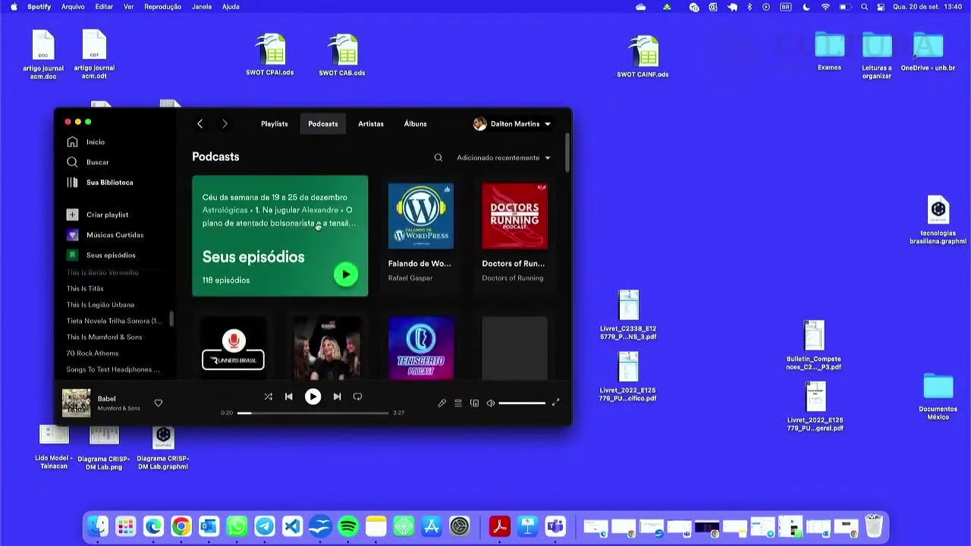
scroll(357, 258, down, 3)
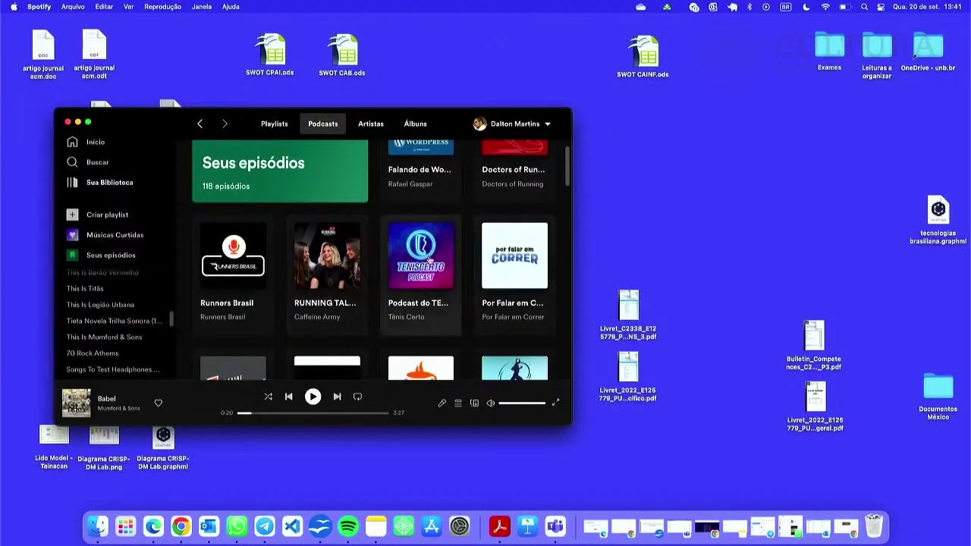
click(525, 258)
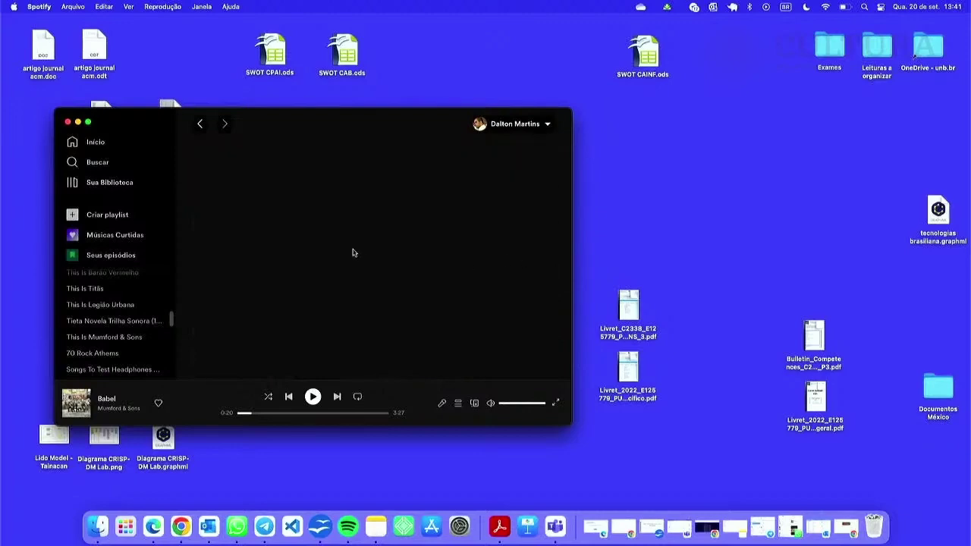
scroll(363, 258, down, 5)
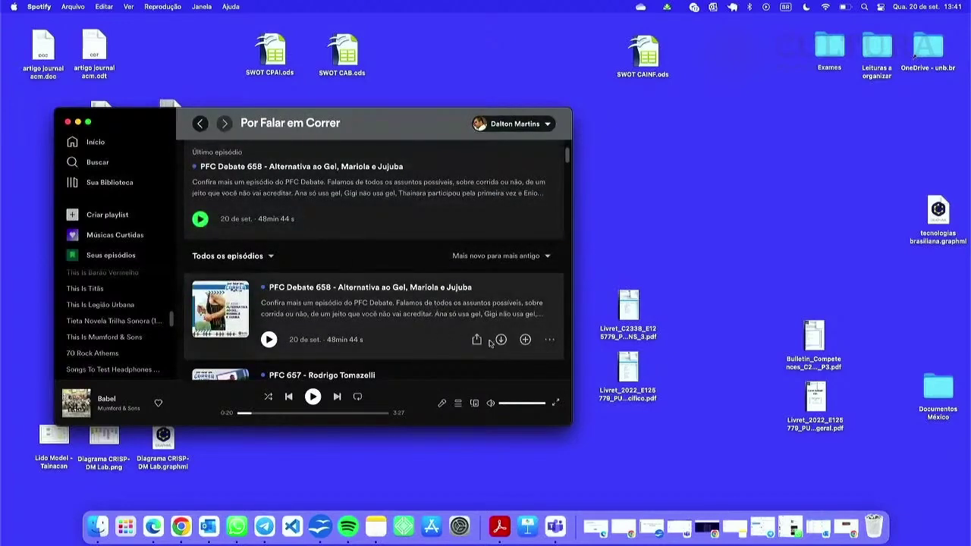
Copy the share link of the episode "PFC Debate 658 - Alternativa ao Gel, Mariola e Jujuba".
click(550, 340)
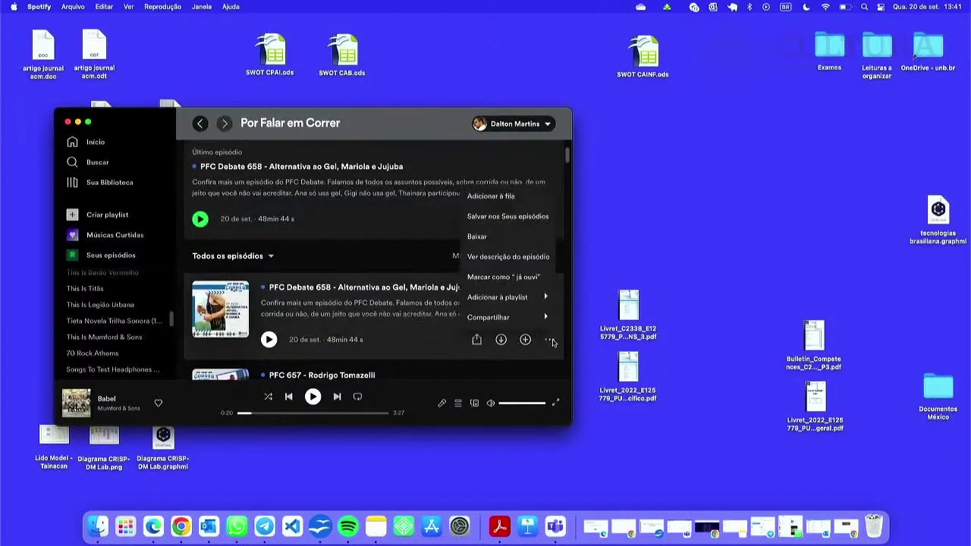
mouse_move(472, 318)
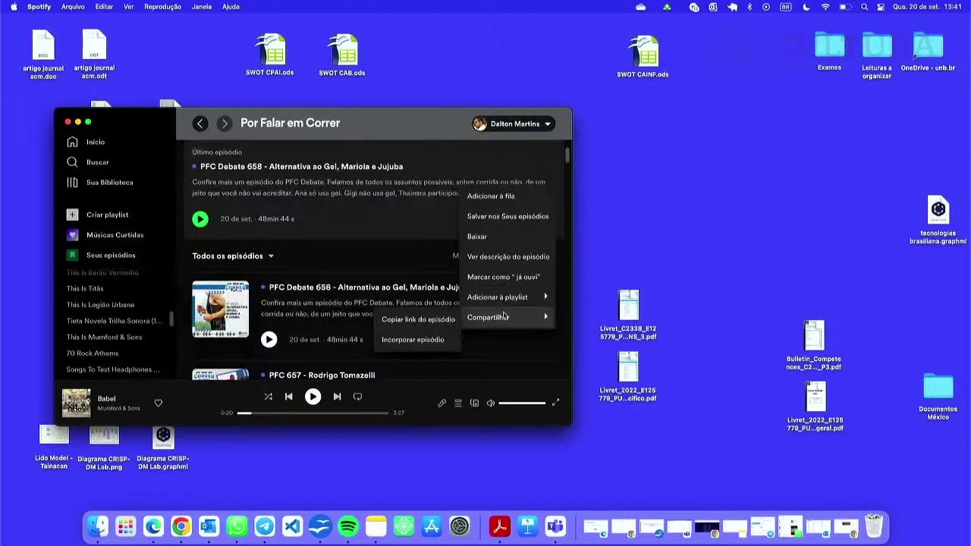
click(429, 321)
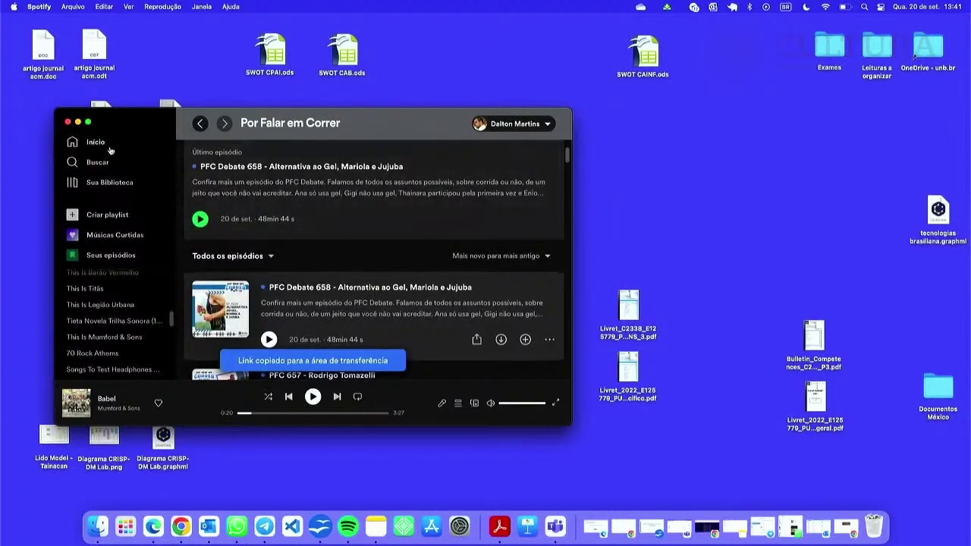
Minimize Spotify, return to the page editor in Chrome, and embed the copied episode link in the second column's Spotify block.
click(78, 122)
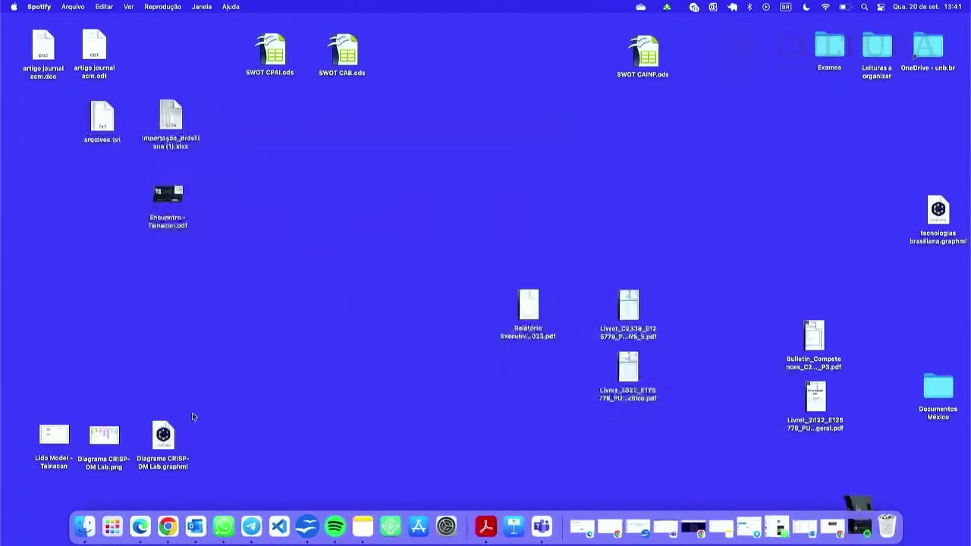
click(167, 525)
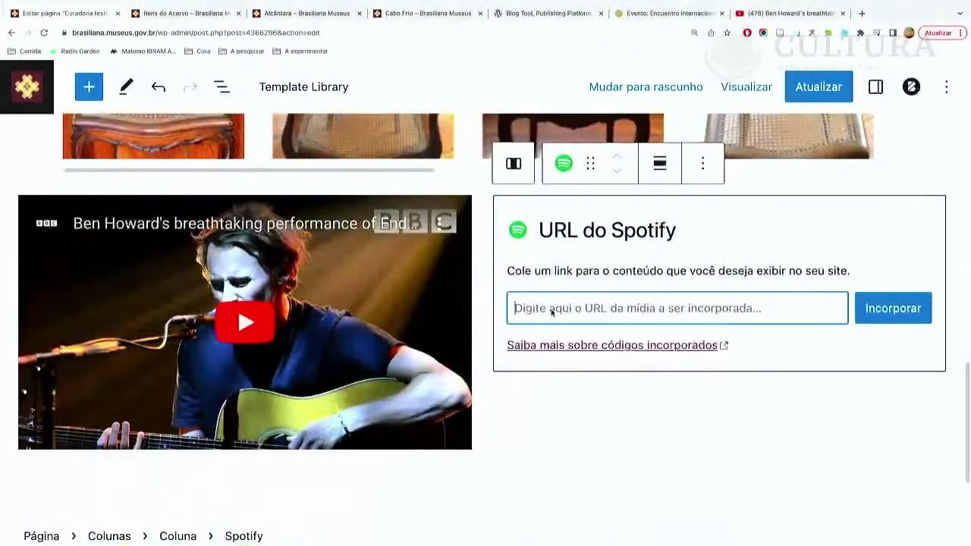
text(https://open.spotify.com/episode/2BlbV2YCqlfyHMAzb2CXsk?si=24ee4bf2e0cd4472)
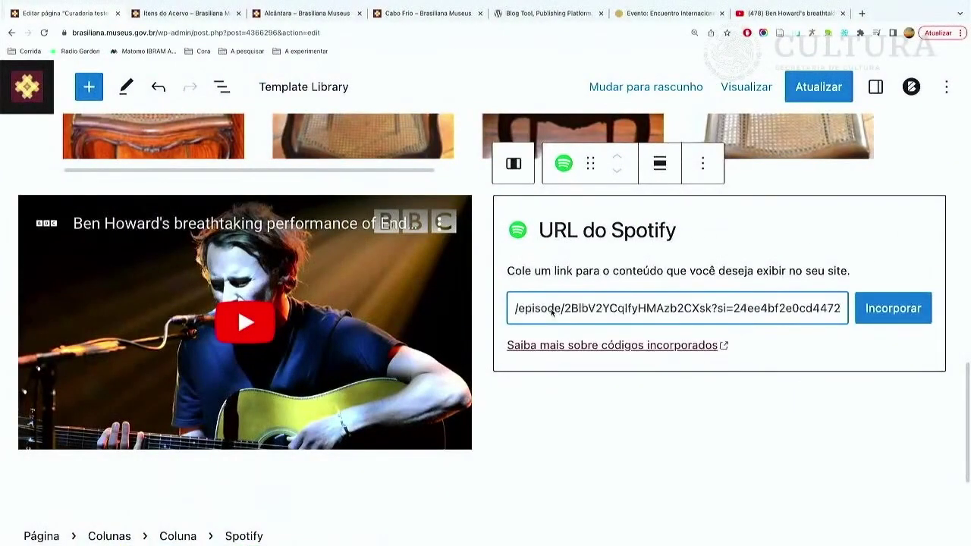
click(890, 308)
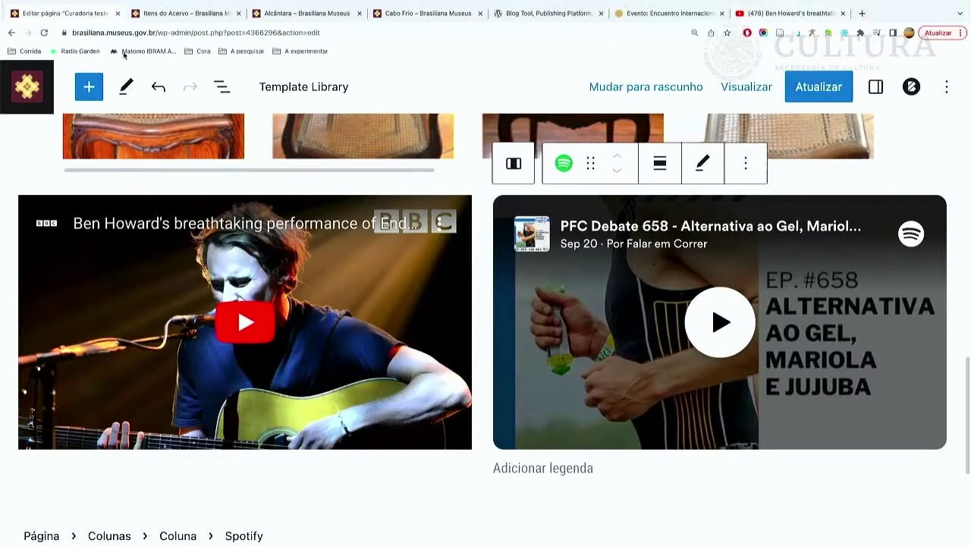
Go to the Curadorias page in the Itens do Acervo browser tab and open the Fotografia curation in a new tab.
click(175, 14)
mouse_move(540, 115)
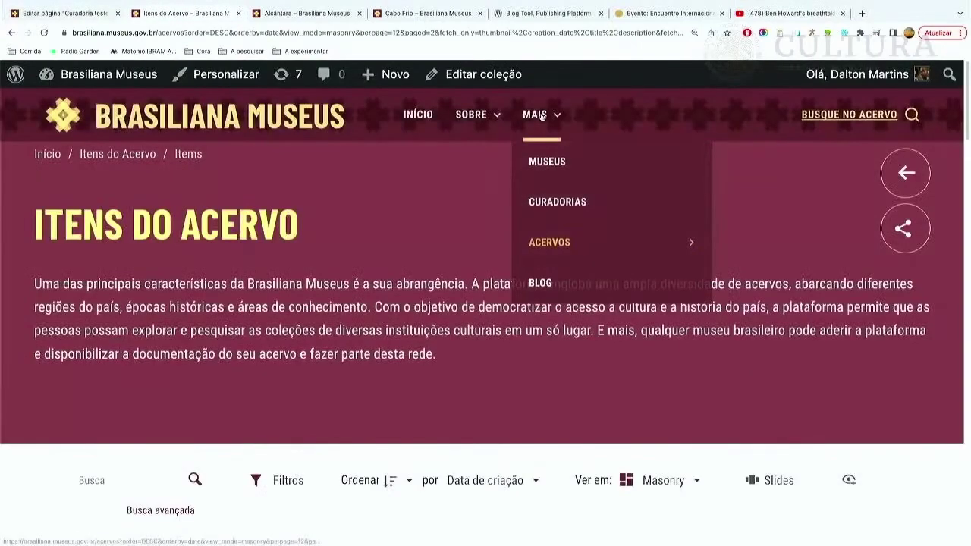
click(559, 203)
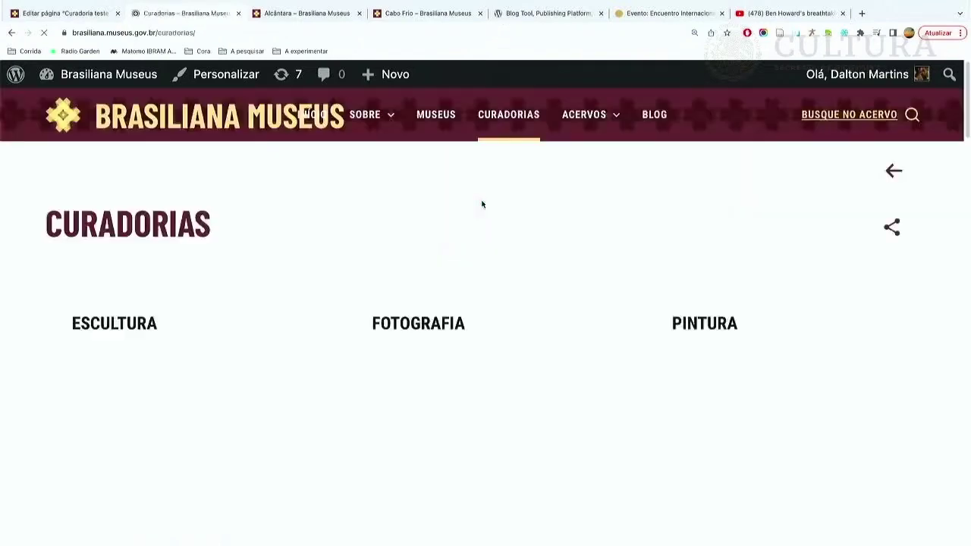
scroll(481, 204, down, 2)
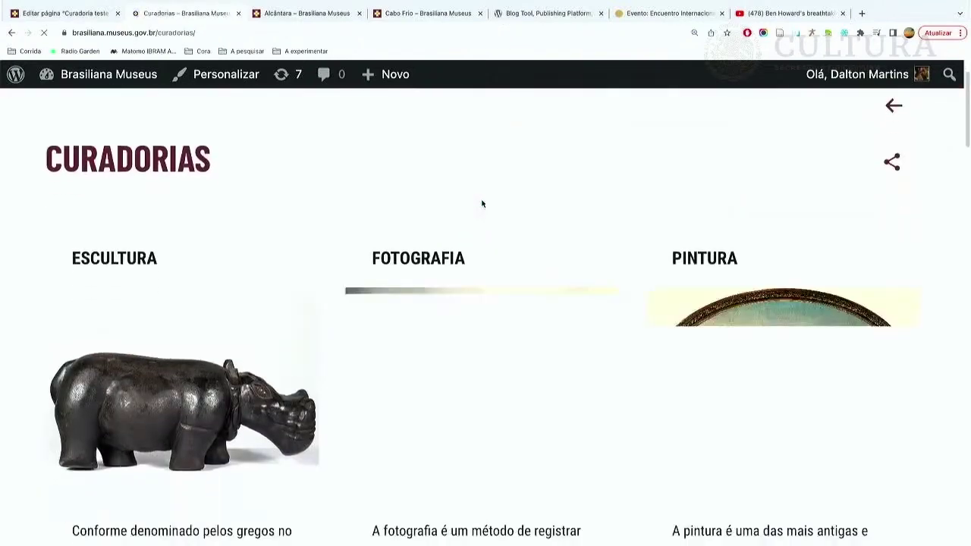
scroll(482, 204, down, 1)
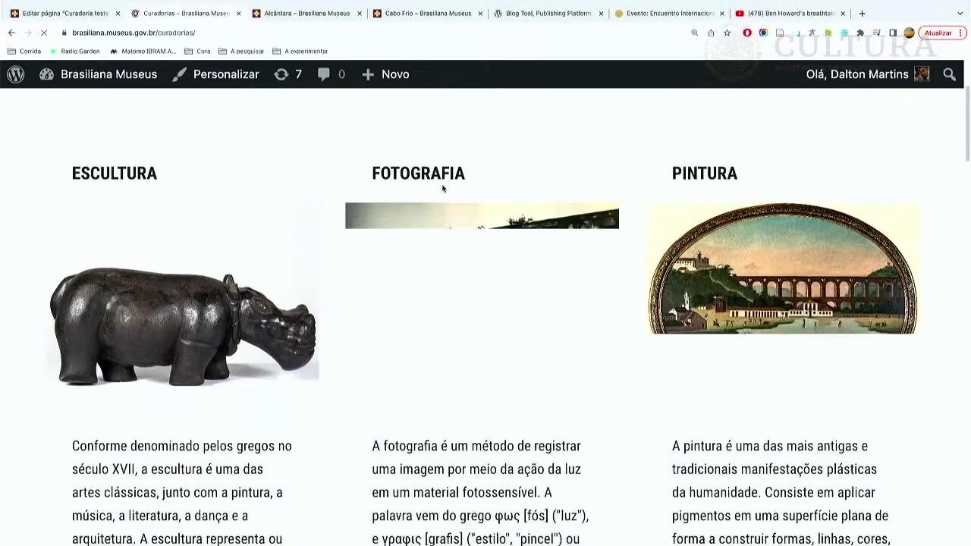
right_click(430, 176)
click(456, 181)
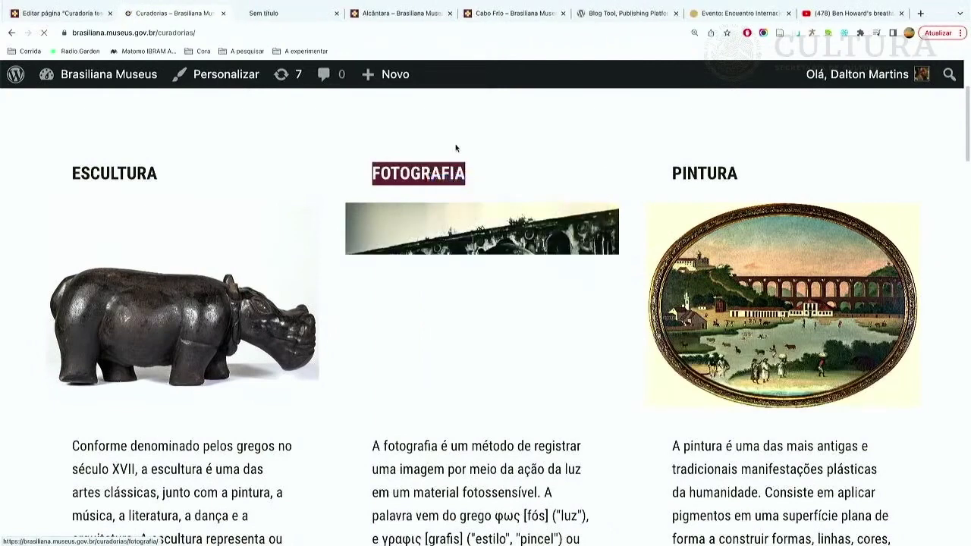
key(ctrl+Tab)
Examine the published Fotografia curation's layout, from its header image and embedded video through the item gallery, museum carousel and text sections.
scroll(511, 271, down, 6)
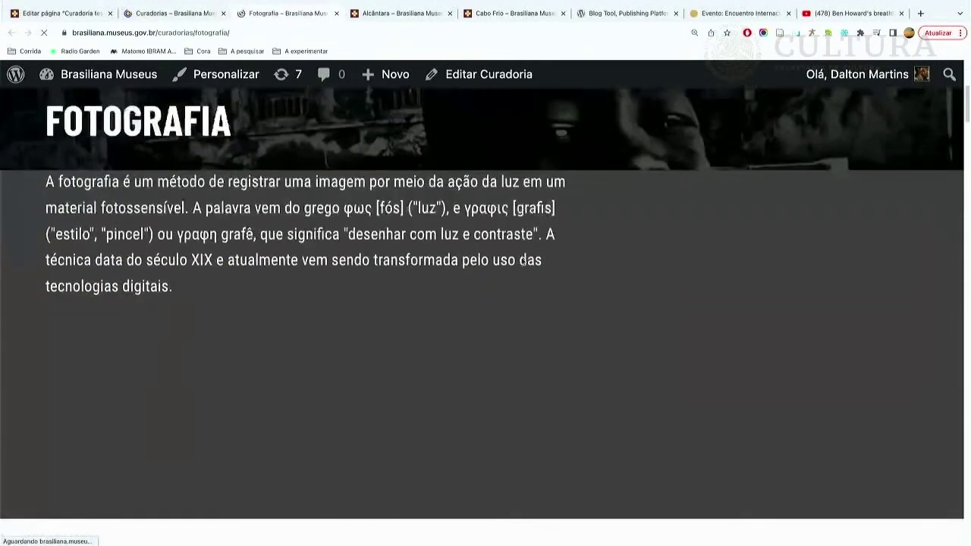
scroll(522, 262, up, 4)
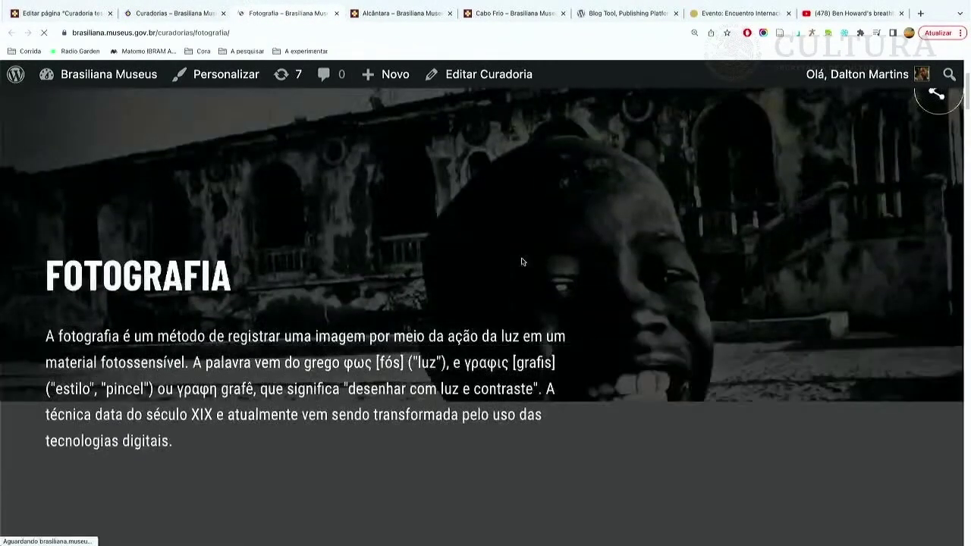
scroll(522, 262, up, 2)
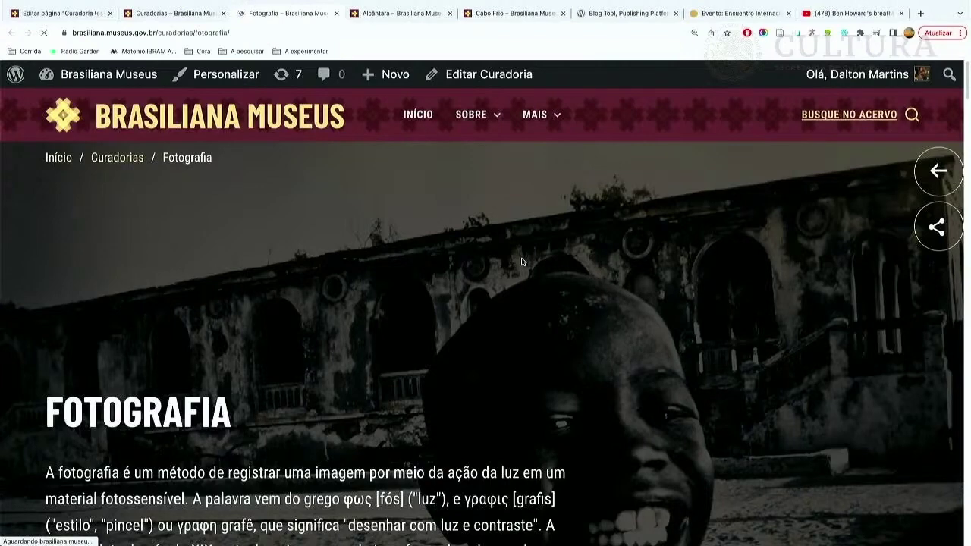
scroll(521, 262, down, 10)
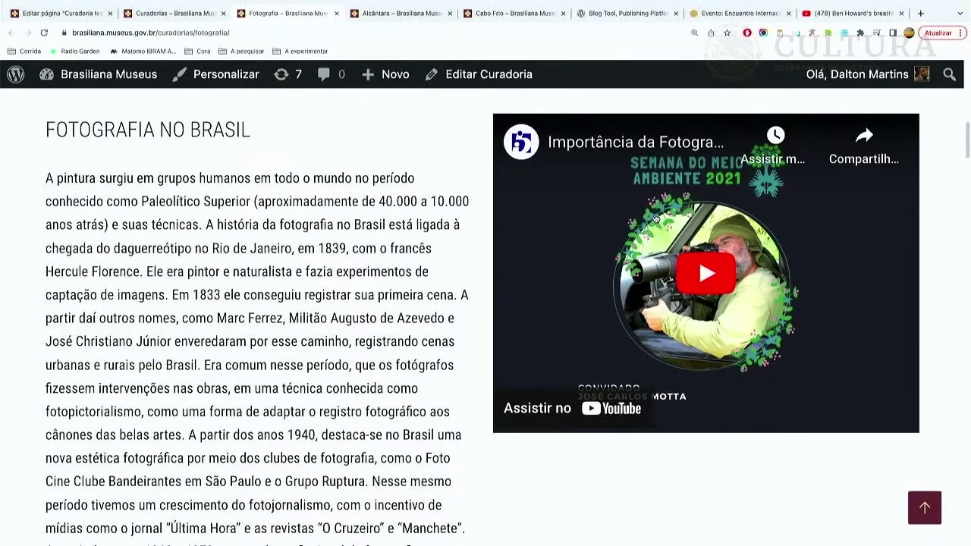
scroll(656, 219, down, 8)
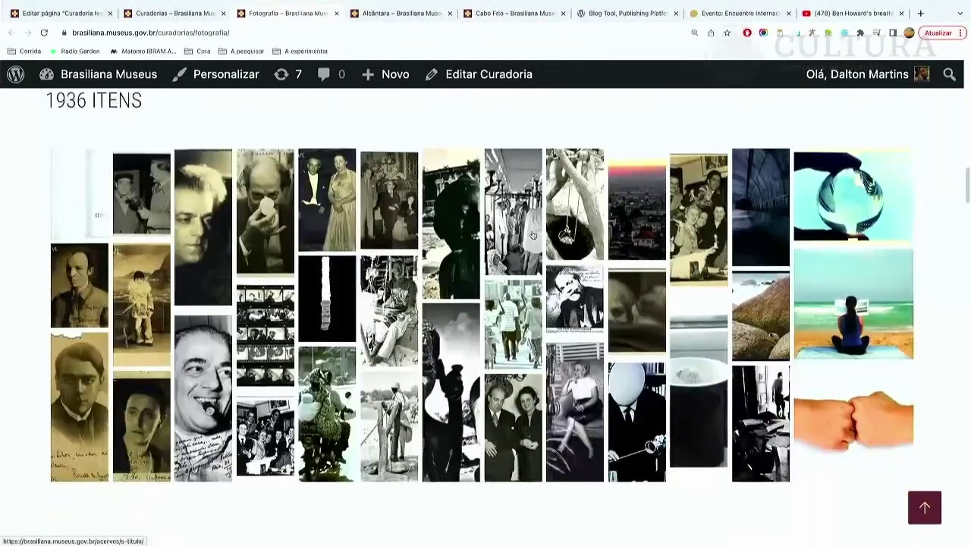
scroll(464, 339, down, 5)
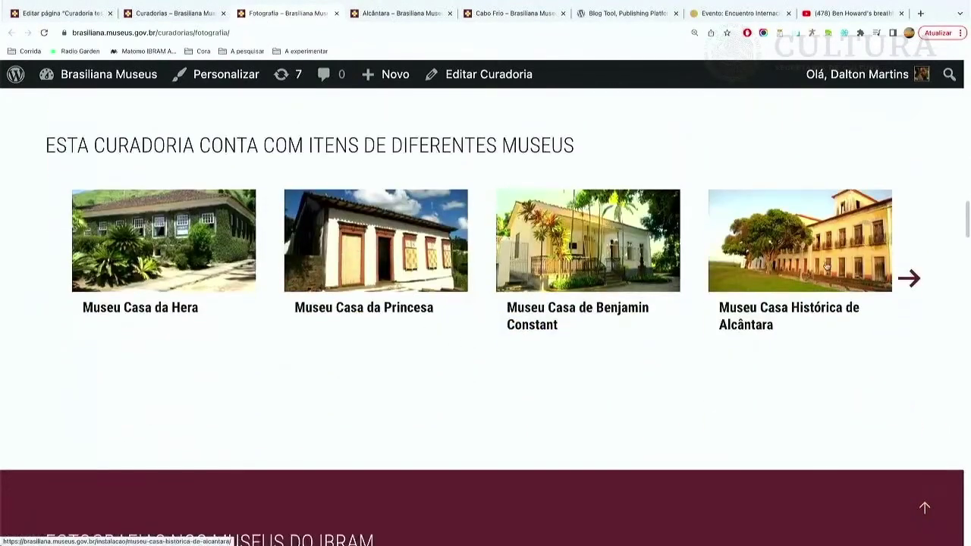
scroll(510, 344, down, 10)
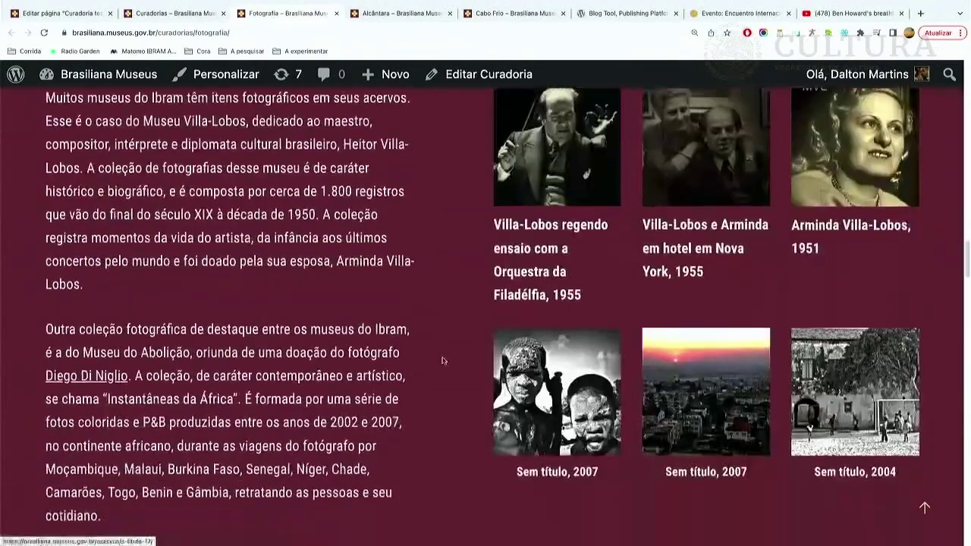
scroll(426, 365, down, 8)
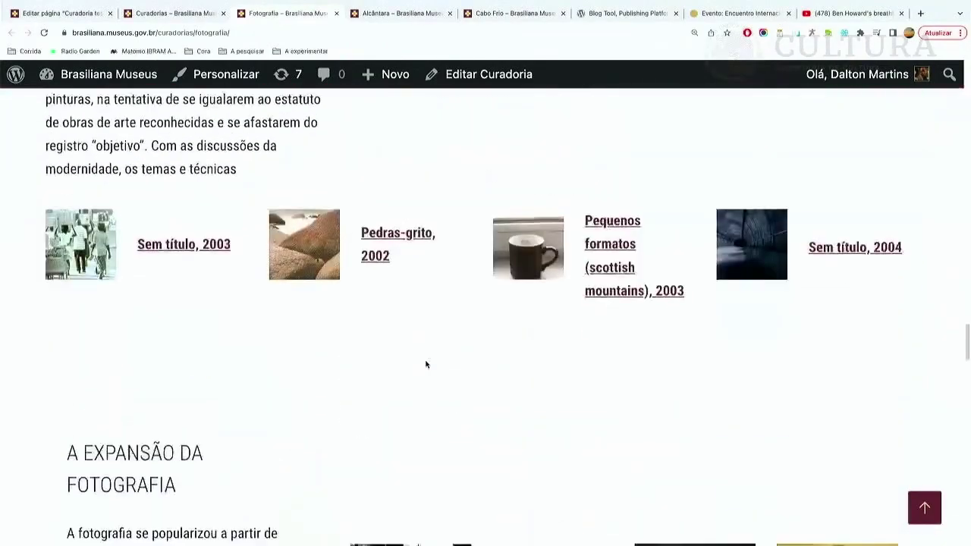
scroll(425, 365, up, 5)
scroll(425, 365, up, 3)
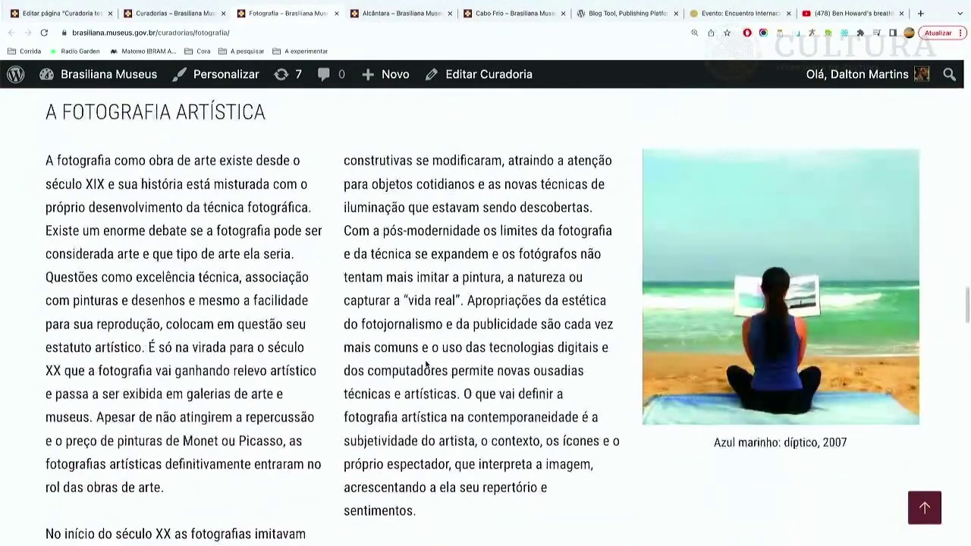
scroll(426, 365, down, 6)
scroll(426, 365, down, 10)
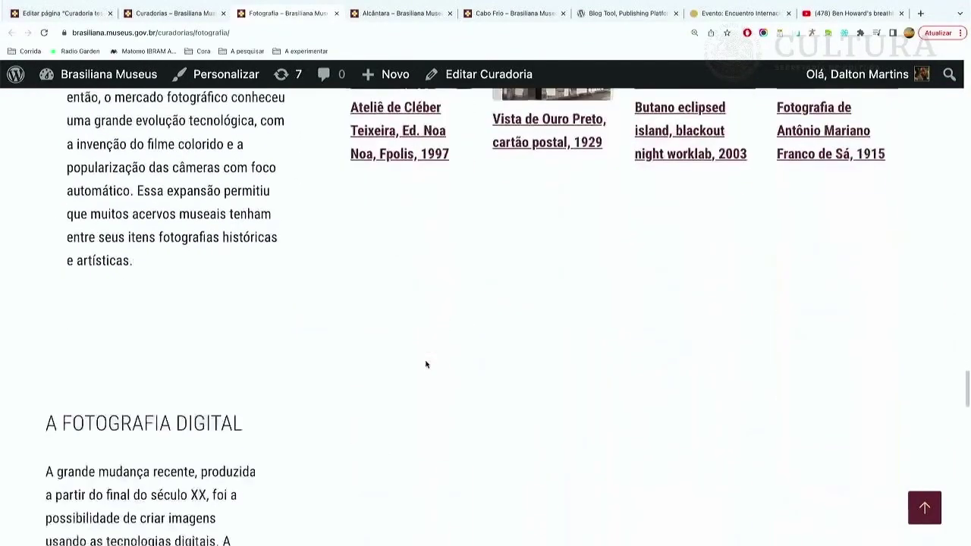
scroll(426, 365, down, 8)
scroll(426, 365, up, 18)
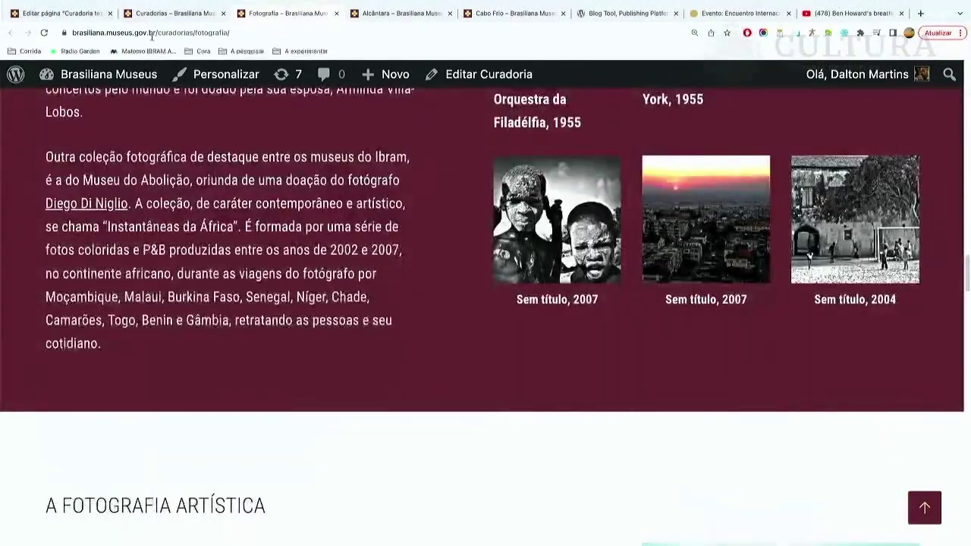
Return to the Curadoria teste page editor and review the page from its title down to the embedded media.
click(60, 14)
scroll(387, 258, up, 10)
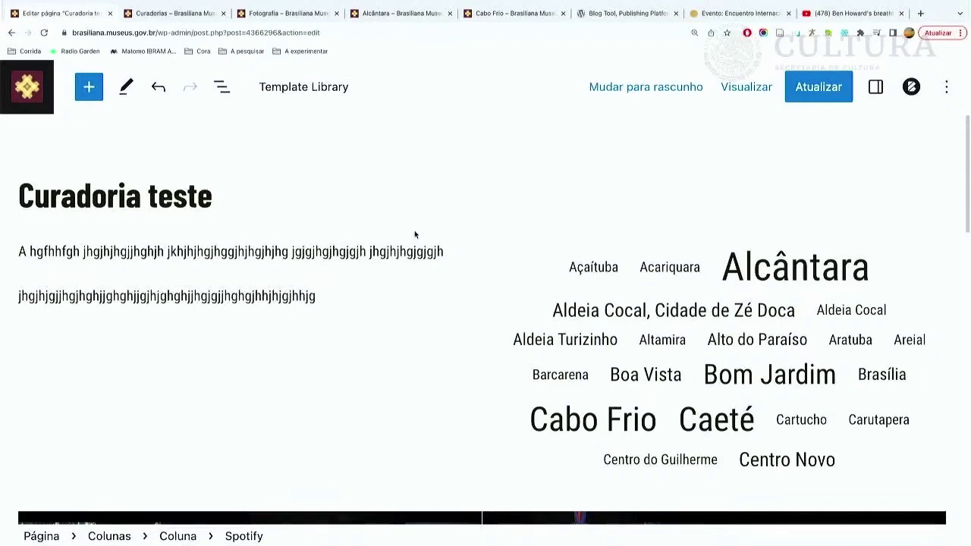
scroll(421, 227, down, 10)
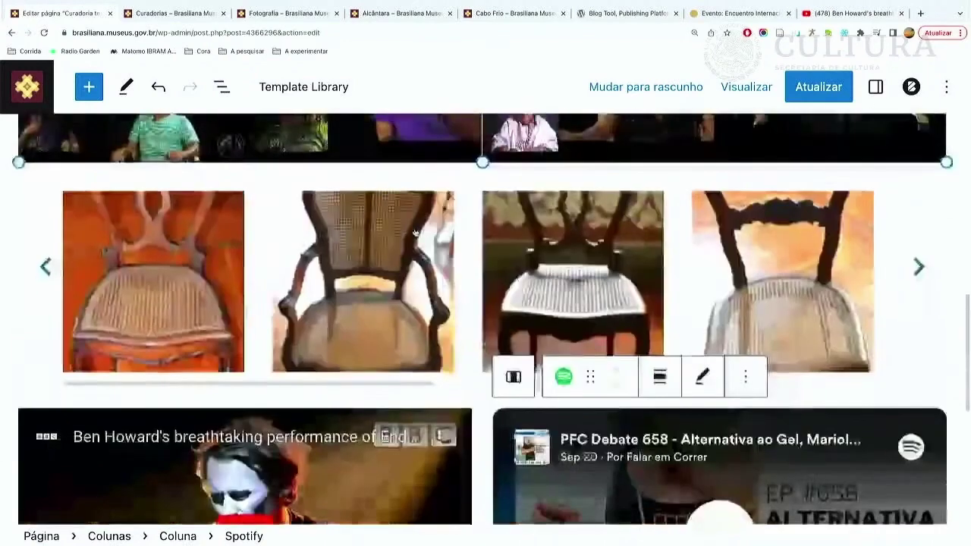
click(611, 408)
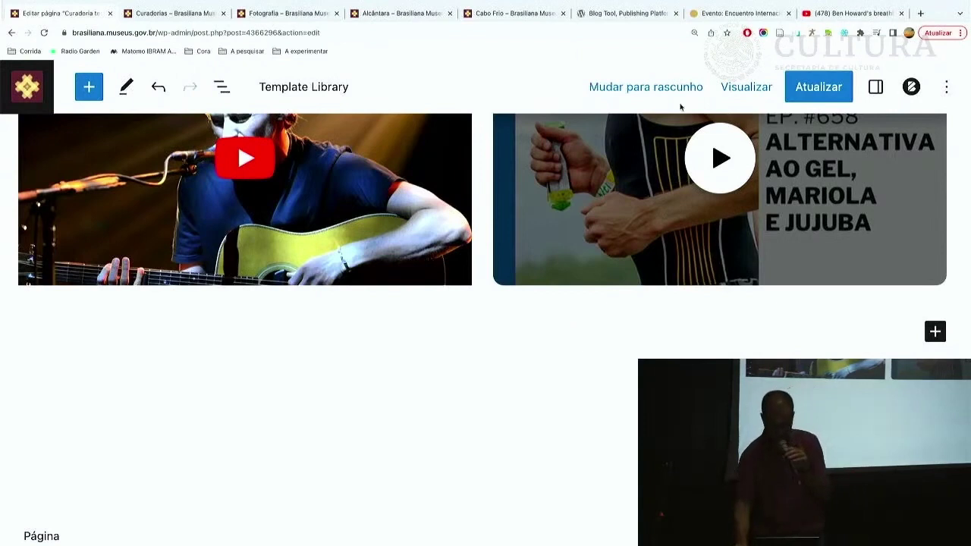
Switch to the WordPress.org browser tab and open its Patterns directory.
click(920, 12)
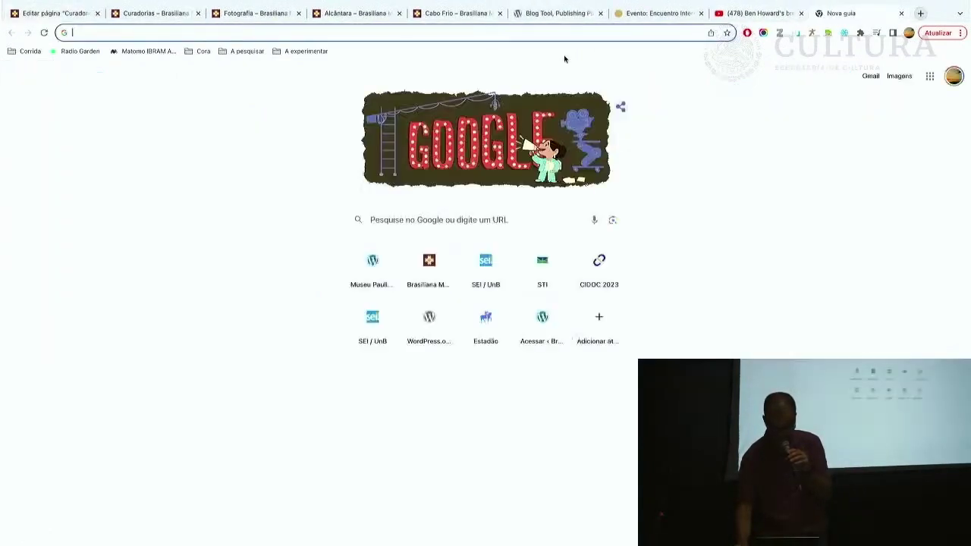
click(558, 18)
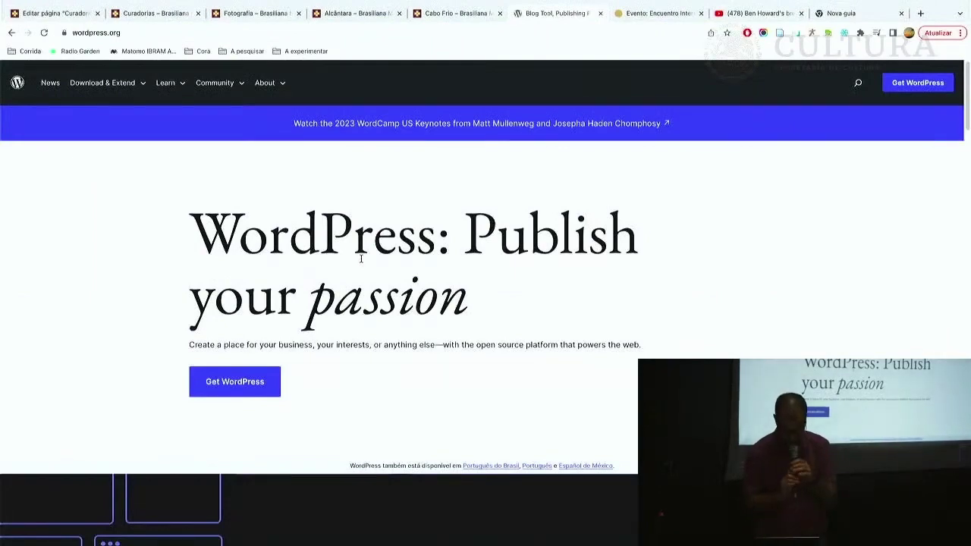
key(ctrl+plus)
key(ctrl+plus)
key(ctrl+plus)
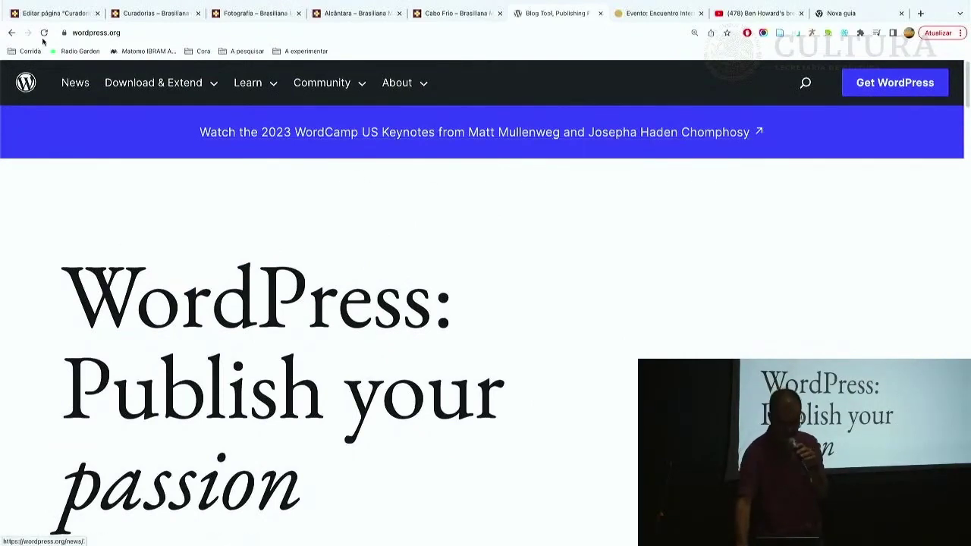
mouse_move(151, 90)
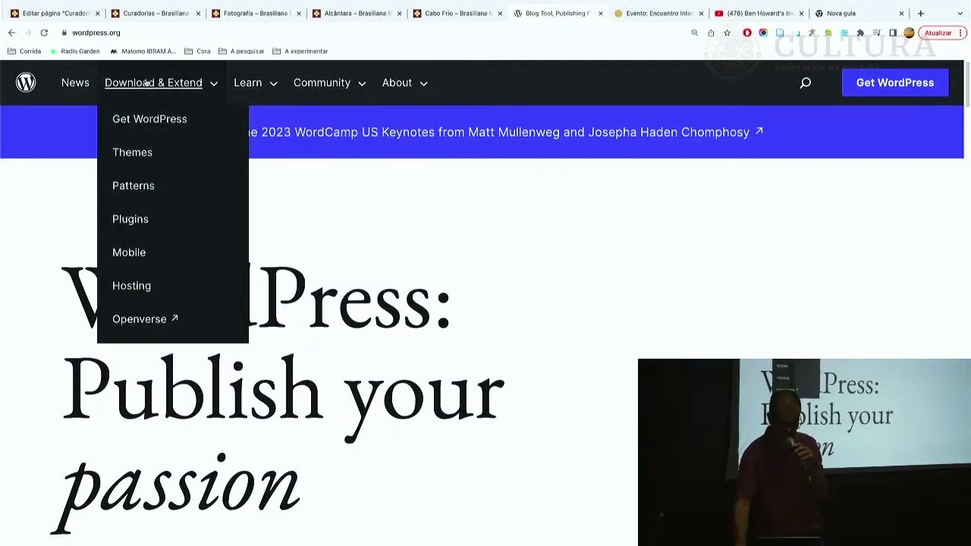
click(135, 188)
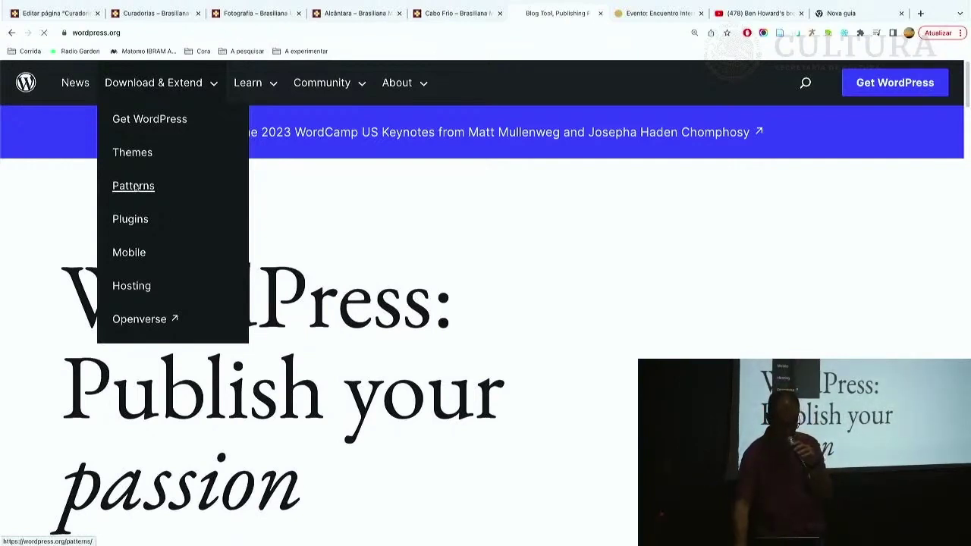
click(174, 34)
key(super+c)
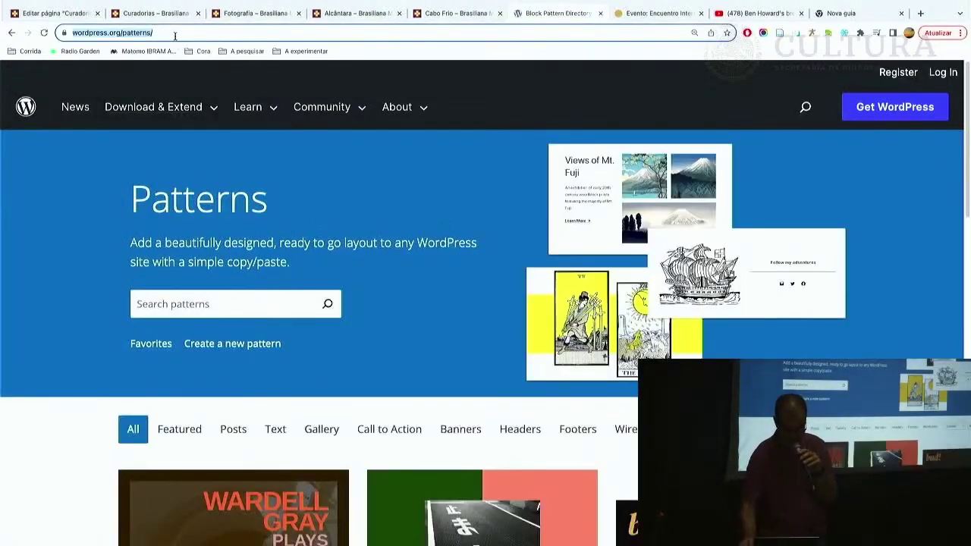
mouse_move(450, 543)
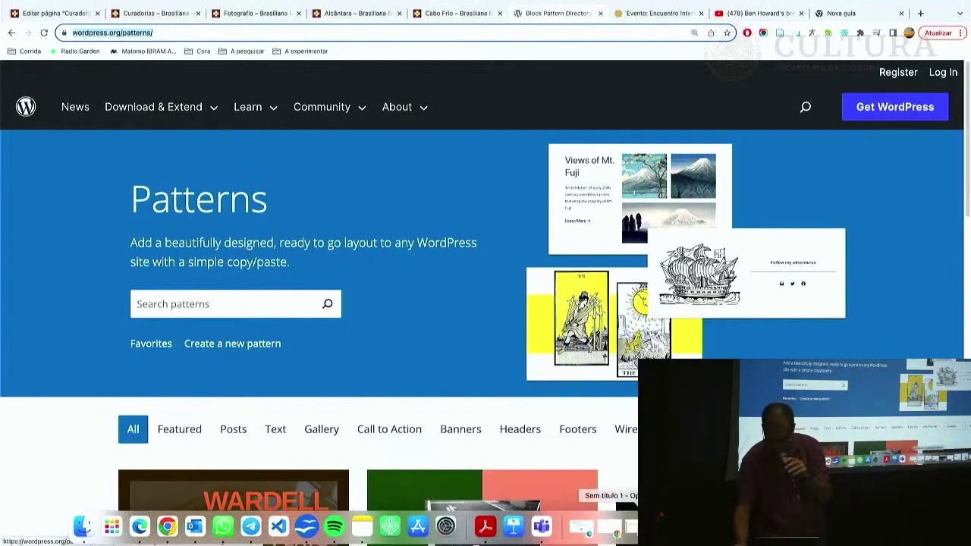
click(610, 527)
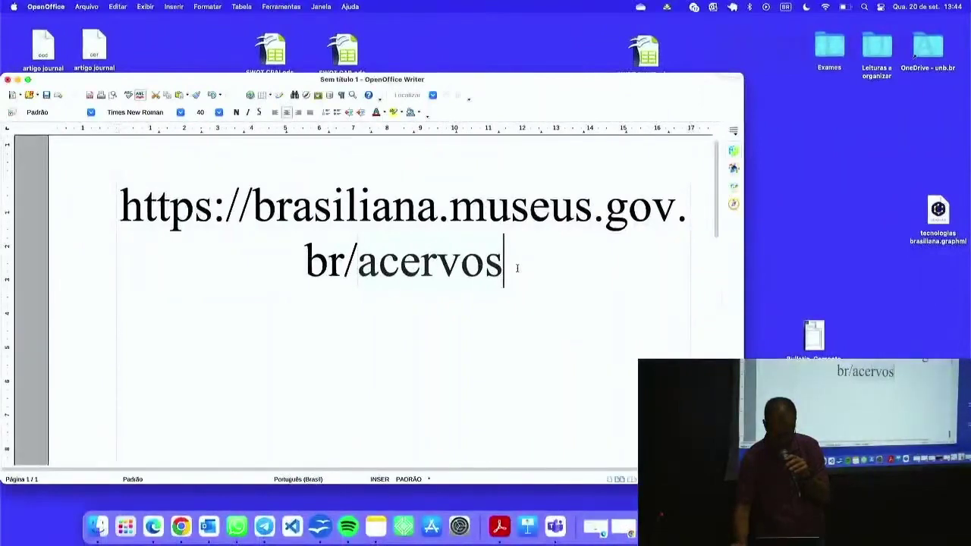
click(195, 206)
click(79, 205)
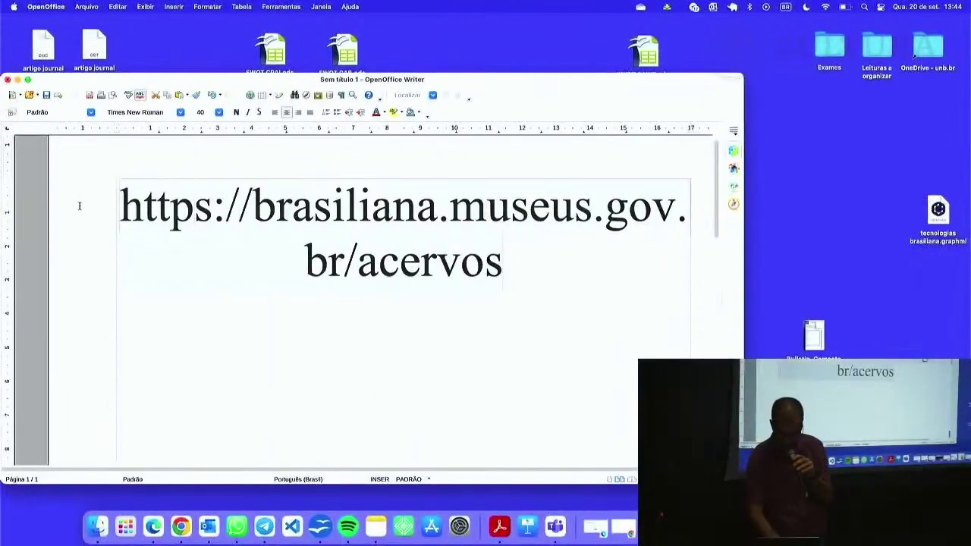
key(super+a)
key(super+v)
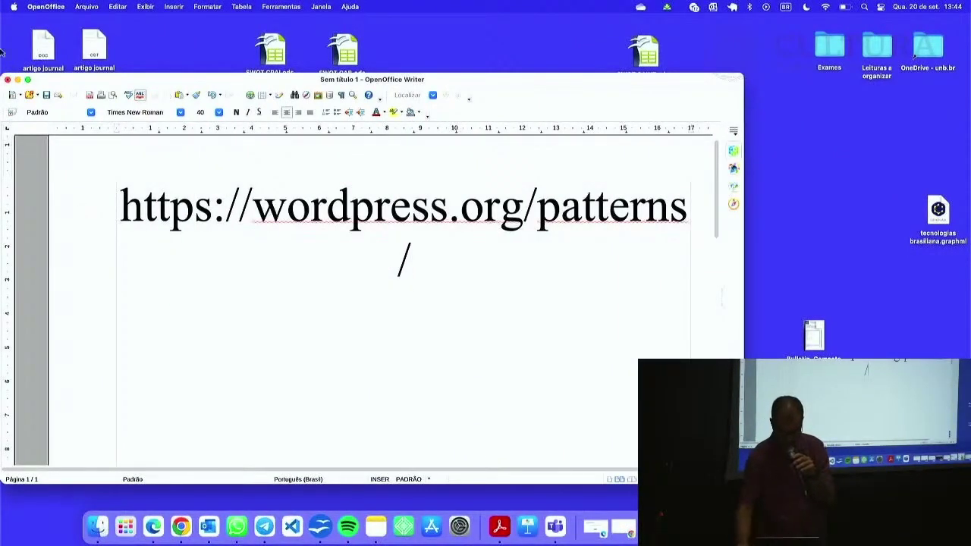
Maximize the Writer window and set the pasted address's font size to 36.
click(28, 80)
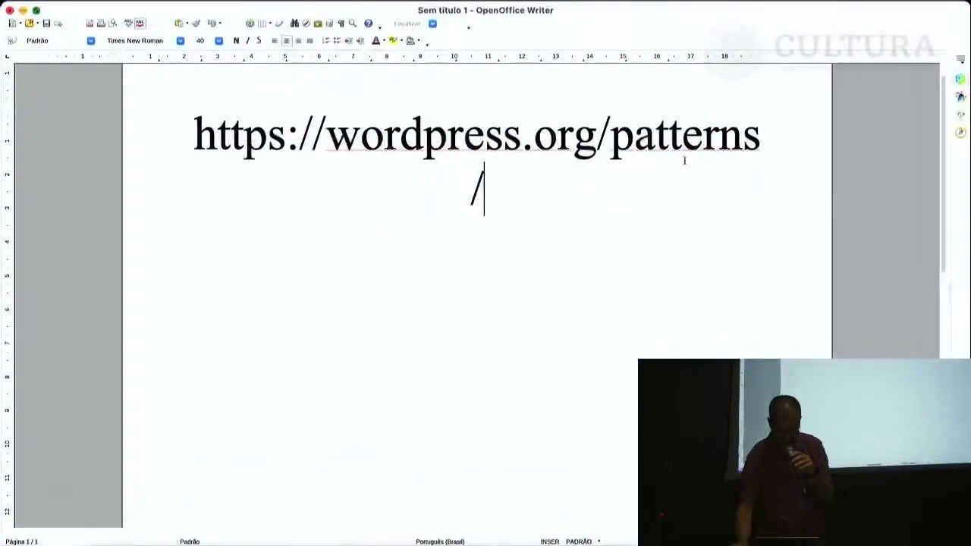
drag(530, 184, 193, 135)
click(219, 40)
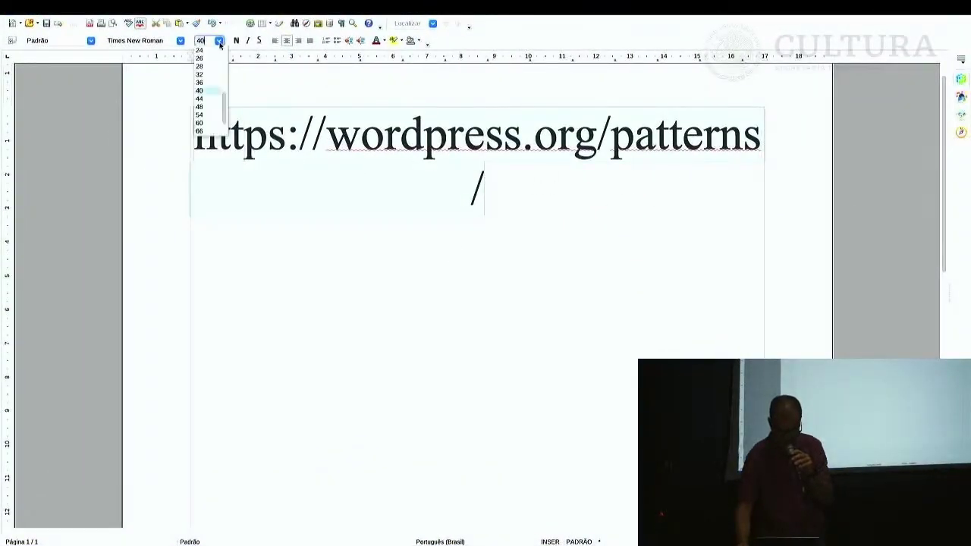
click(206, 83)
click(734, 138)
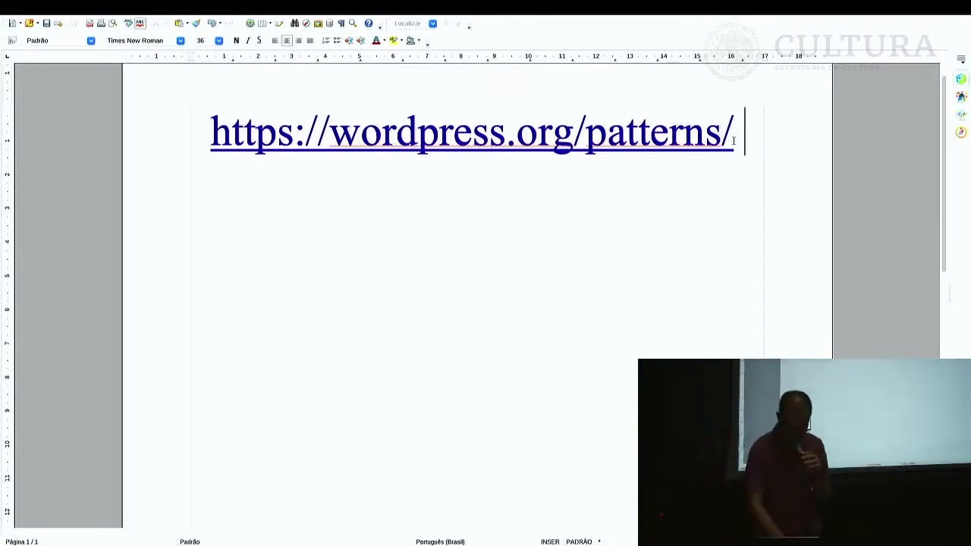
Return to the Patterns directory in Chrome and copy the "Heading, Paragraph, Button with Two Images" pattern.
key(super+Tab)
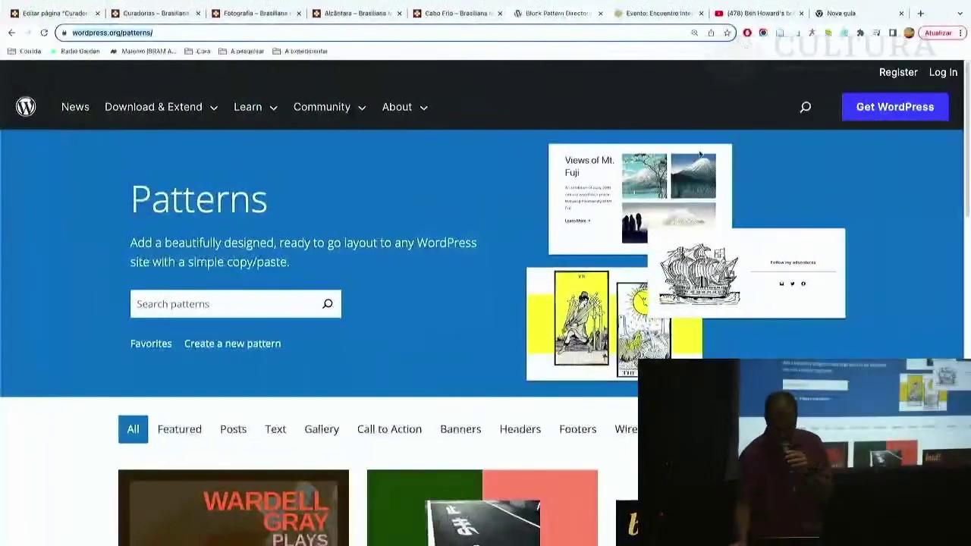
scroll(376, 168, down, 2)
scroll(376, 171, up, 2)
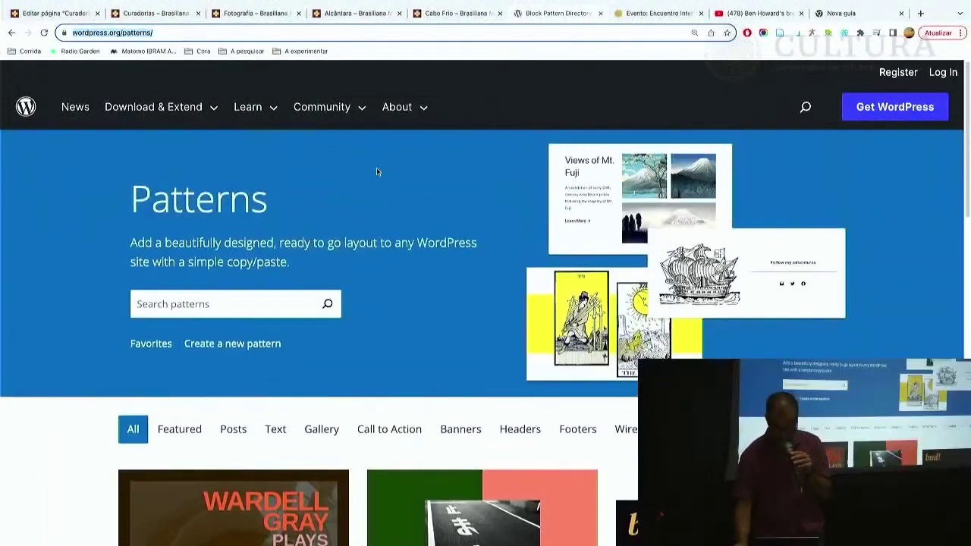
scroll(377, 171, down, 5)
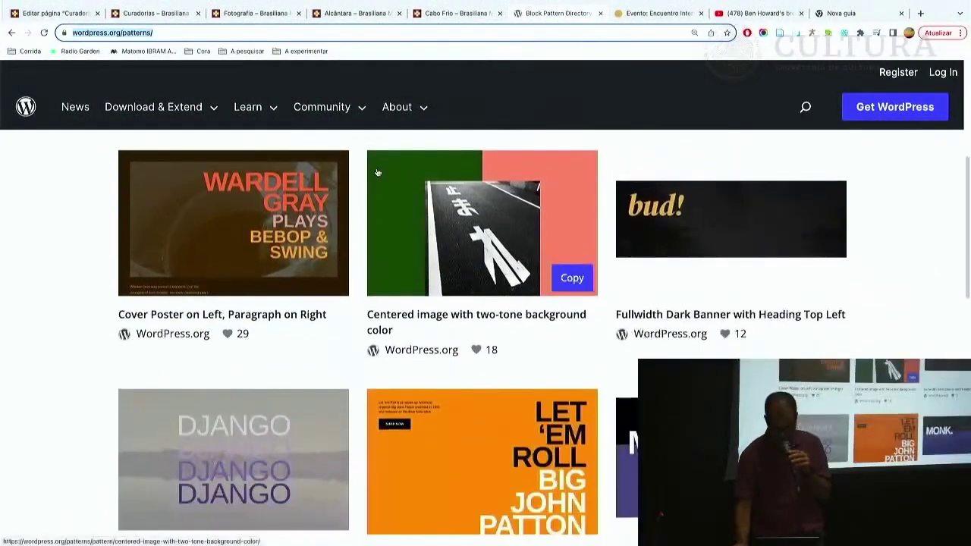
scroll(376, 172, down, 3)
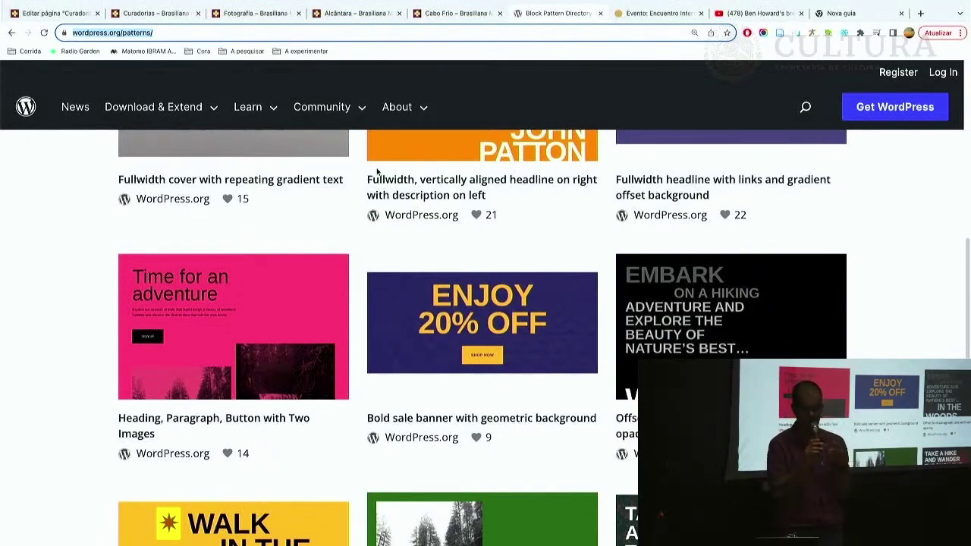
mouse_move(203, 288)
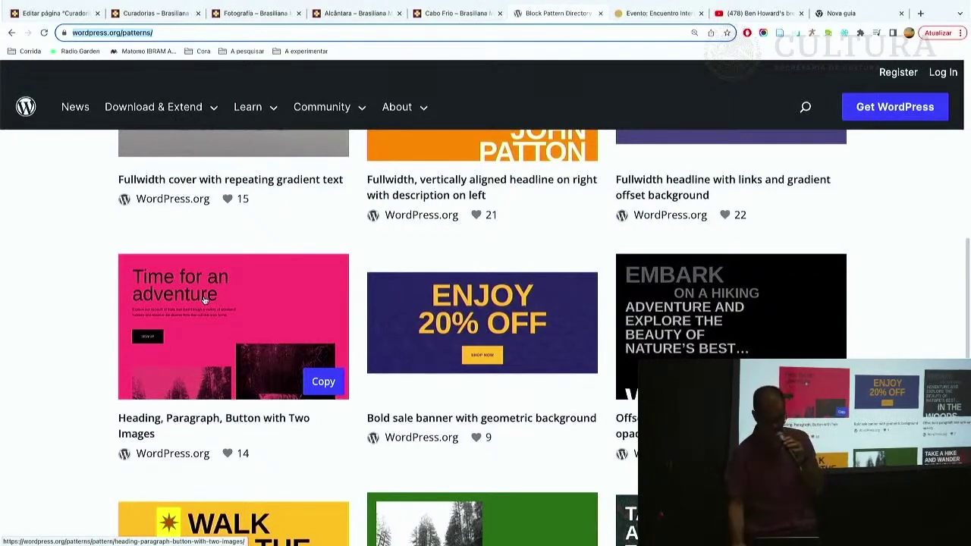
click(323, 383)
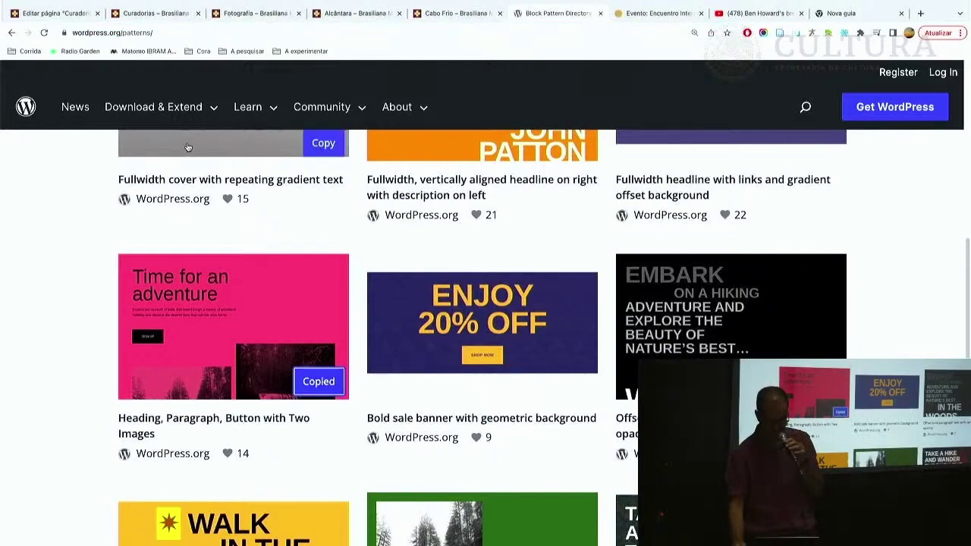
Return to the Curadoria teste page editor and paste the copied pattern into an empty paragraph below the embedded media.
click(66, 13)
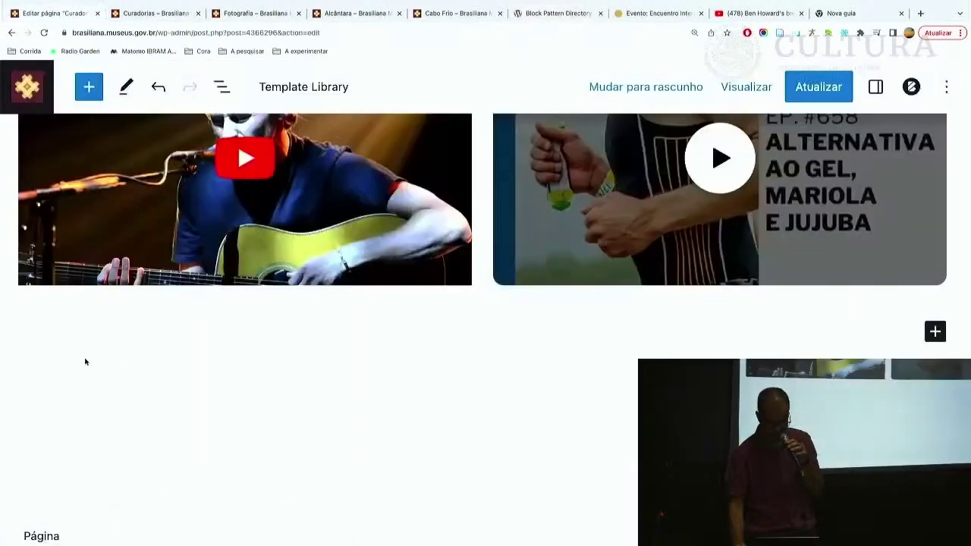
click(40, 334)
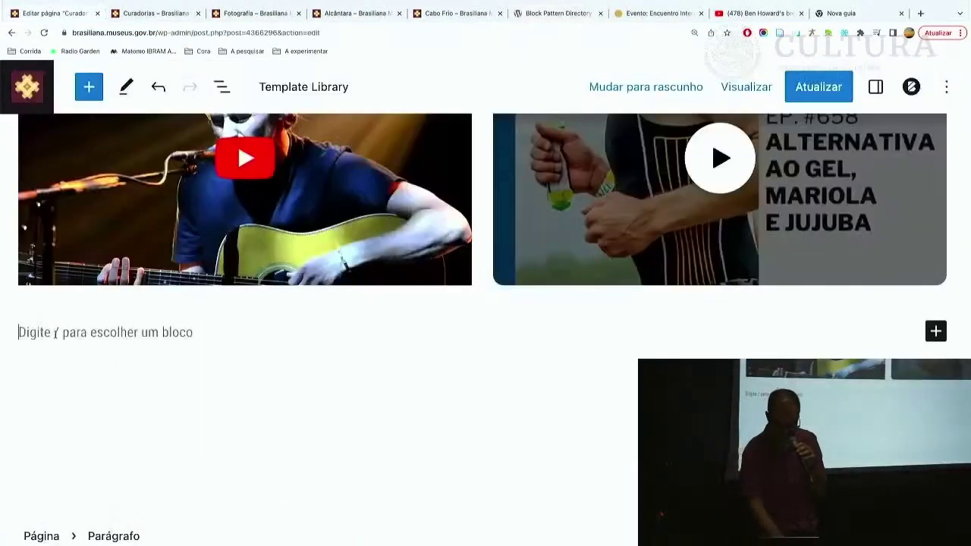
key(ctrl+v)
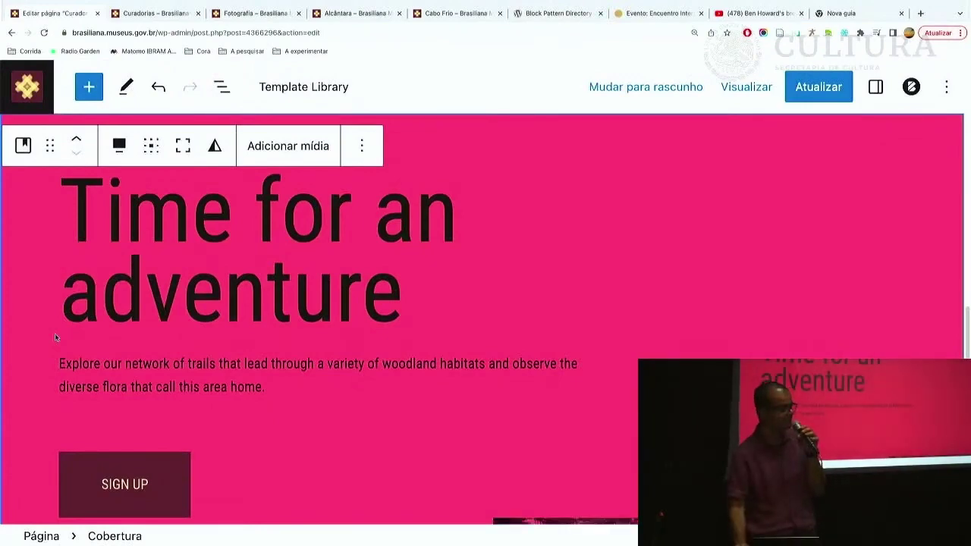
scroll(336, 326, down, 10)
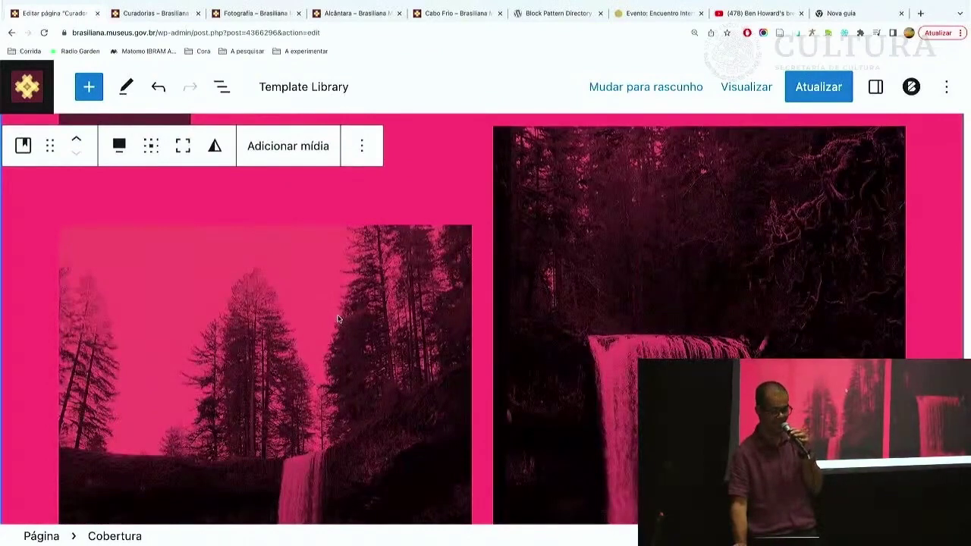
Replace the pasted pattern's heading "Time for an adventure" with "Cambiar....".
scroll(336, 319, up, 5)
click(191, 311)
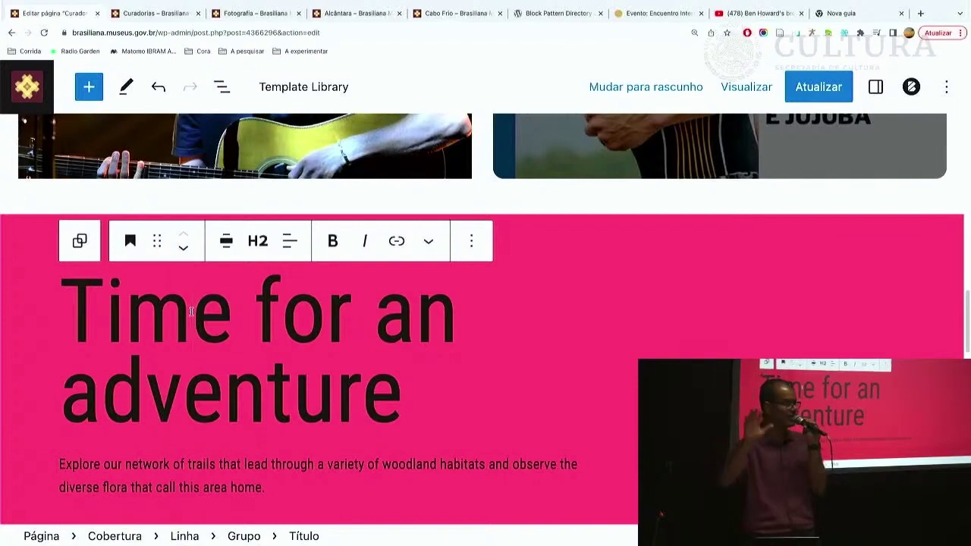
click(73, 303)
drag(74, 303, 402, 383)
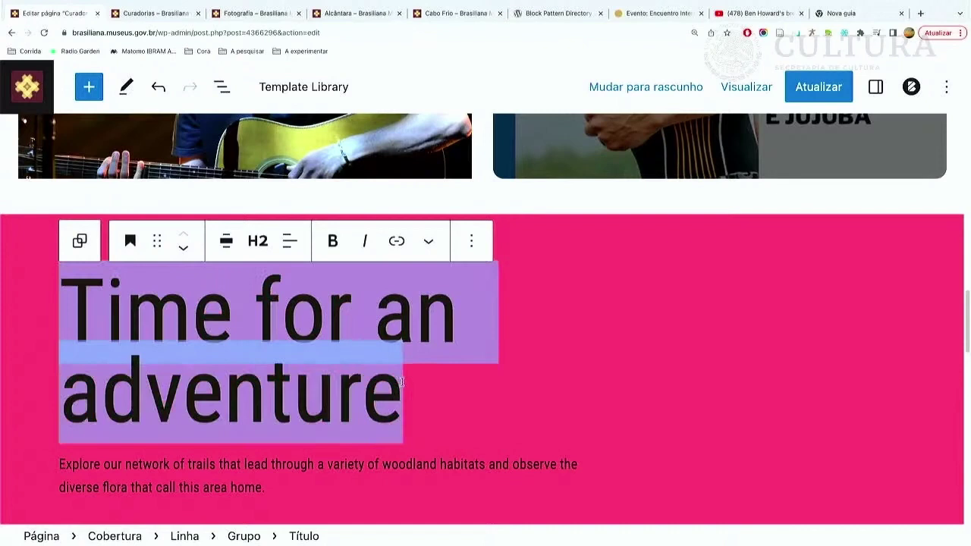
text(Camb)
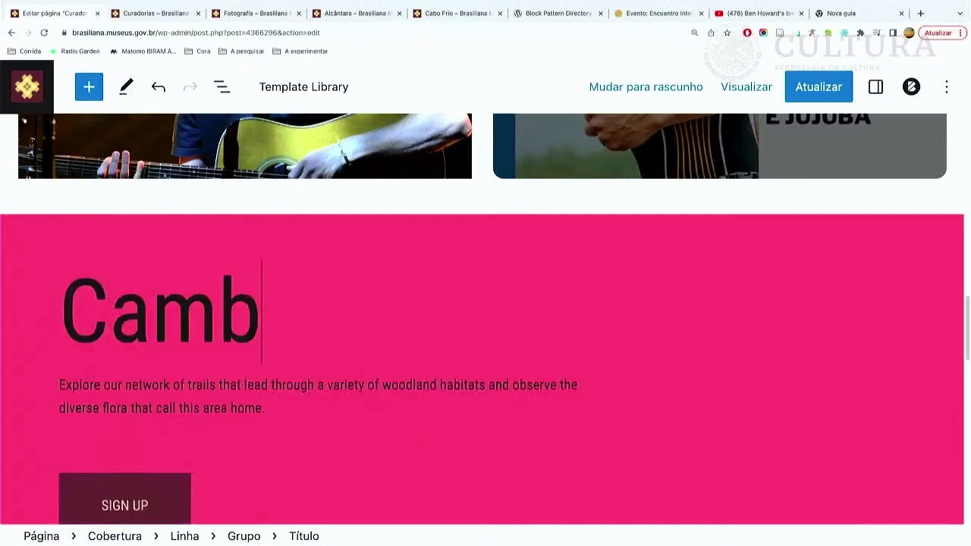
text(isar)
key(BackSpace)
key(BackSpace)
key(BackSpace)
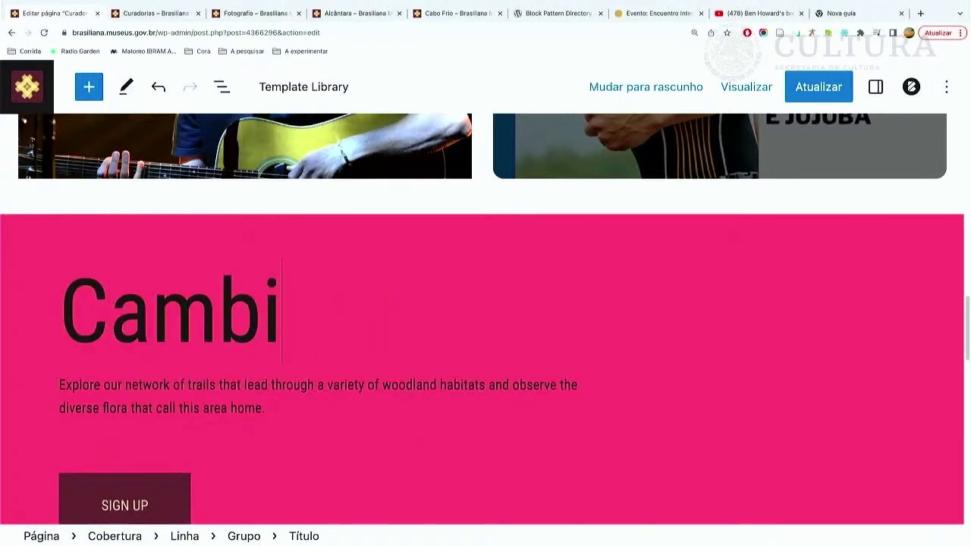
text(ar....)
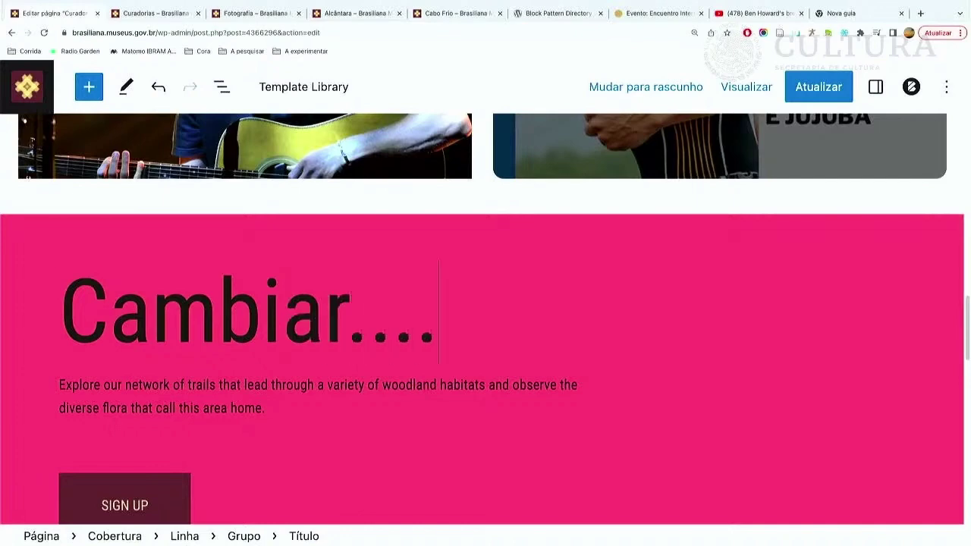
Replace the pattern's second image, the large dark waterfall, with the statue on a yellow background from the media library.
scroll(395, 391, down, 2)
scroll(395, 391, down, 3)
click(604, 364)
scroll(604, 364, down, 3)
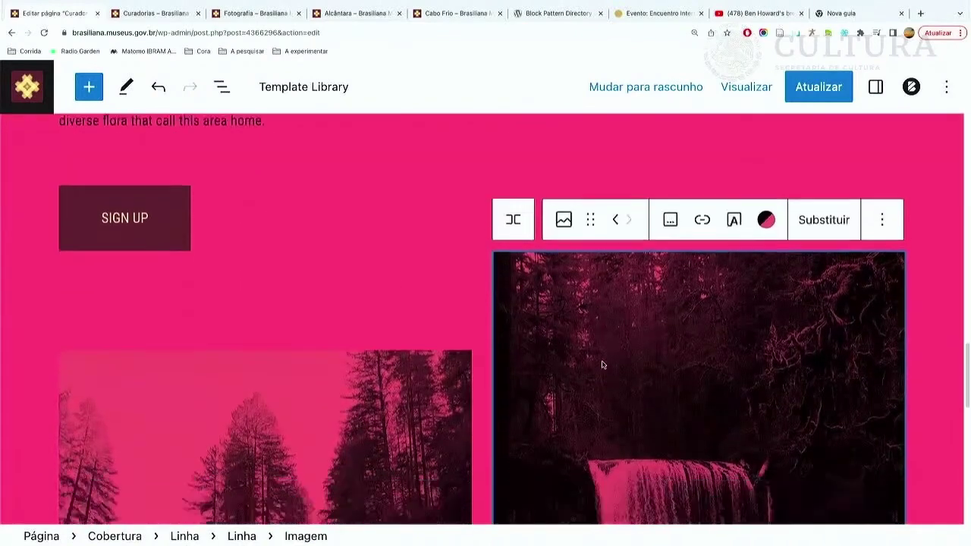
click(823, 151)
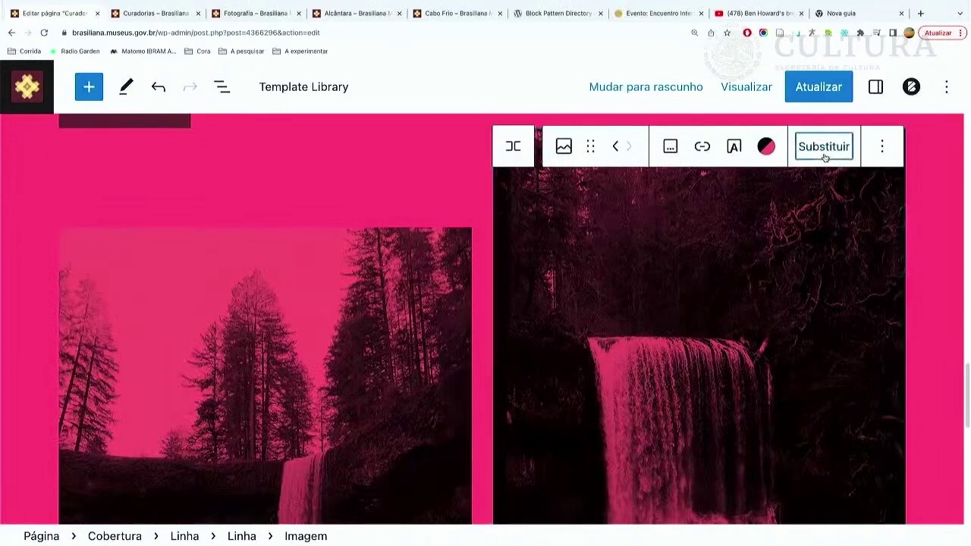
click(742, 201)
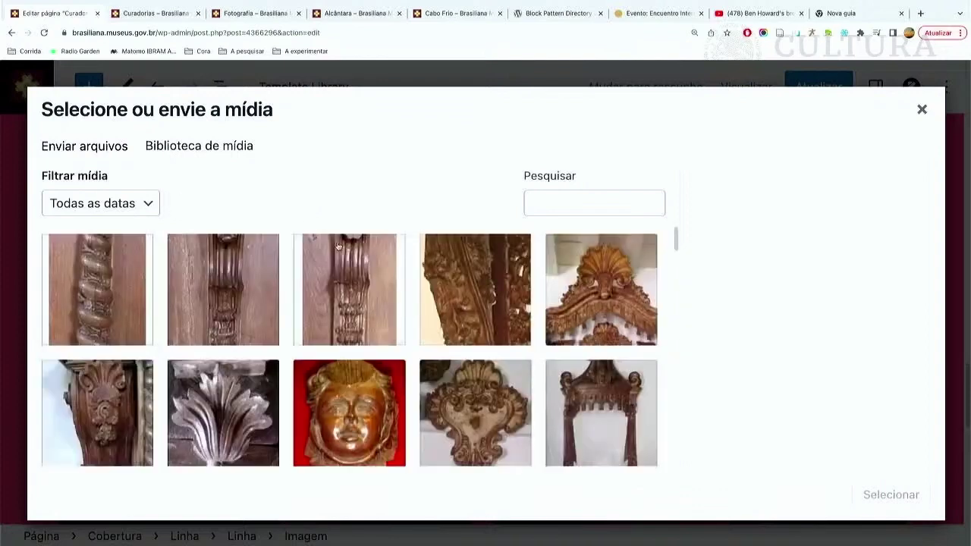
scroll(530, 328, down, 3)
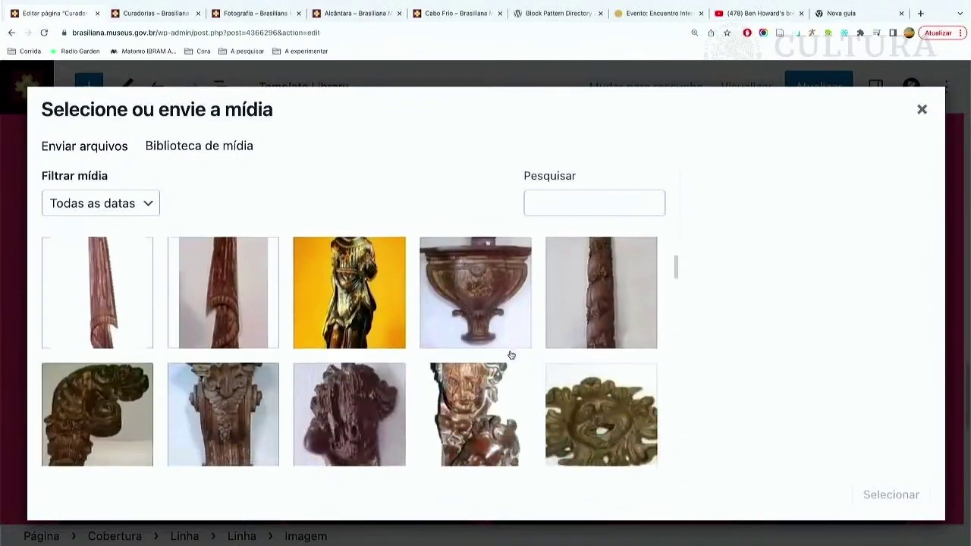
click(347, 305)
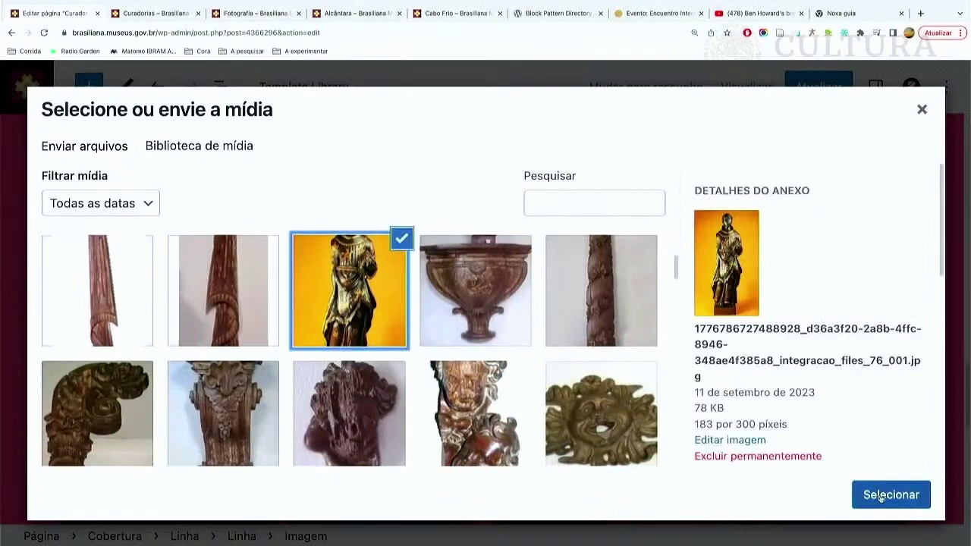
click(884, 496)
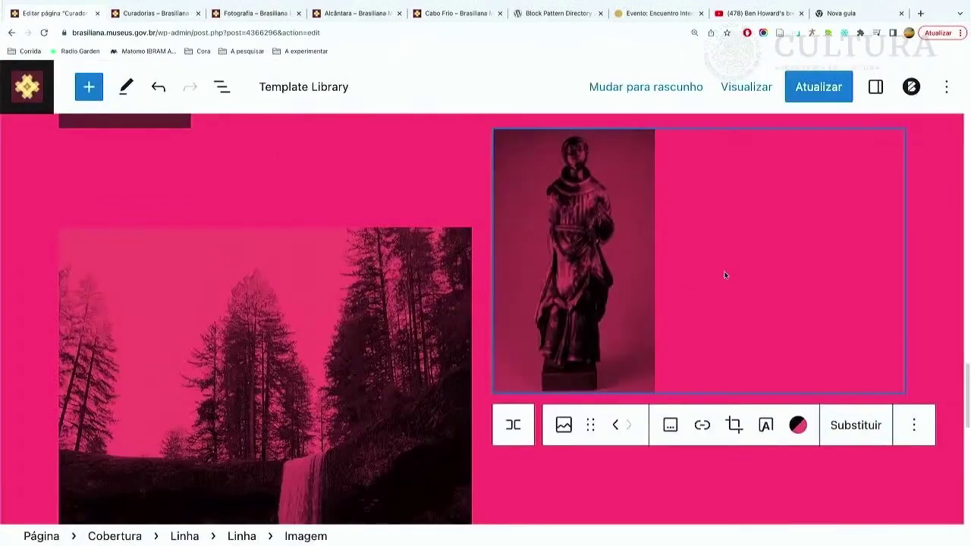
click(359, 186)
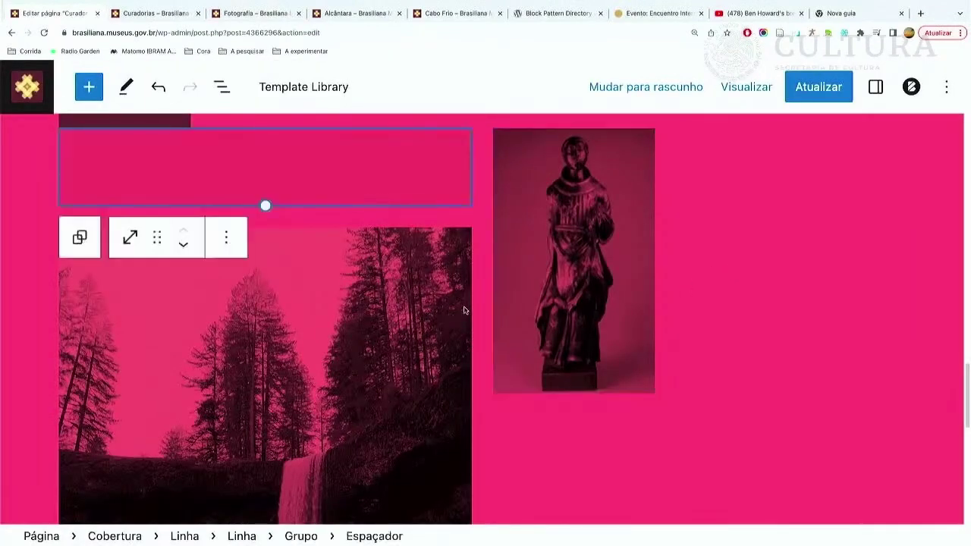
Return to the Patterns directory in Chrome and copy the "Three columns with images and text" pattern from page 2 of the listing.
scroll(455, 308, down, 5)
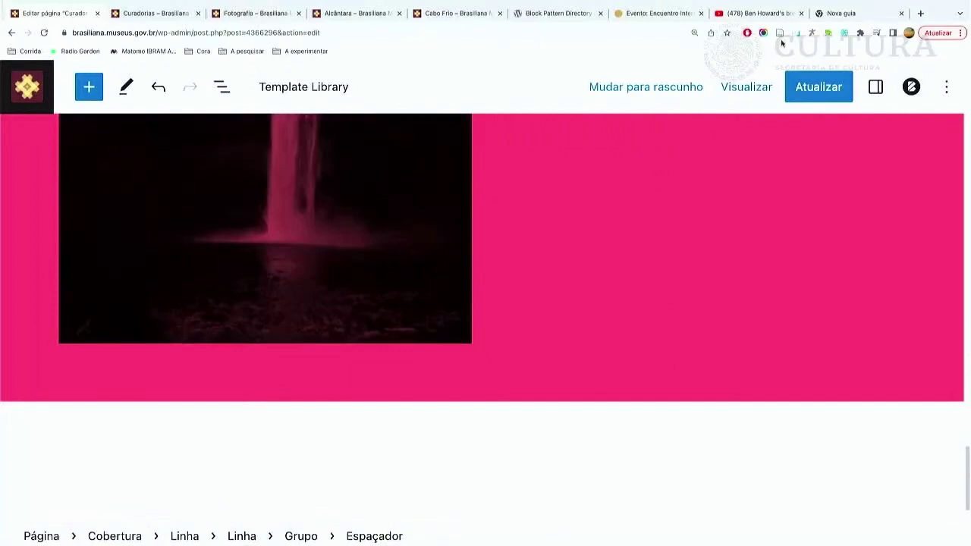
click(544, 19)
scroll(554, 243, down, 6)
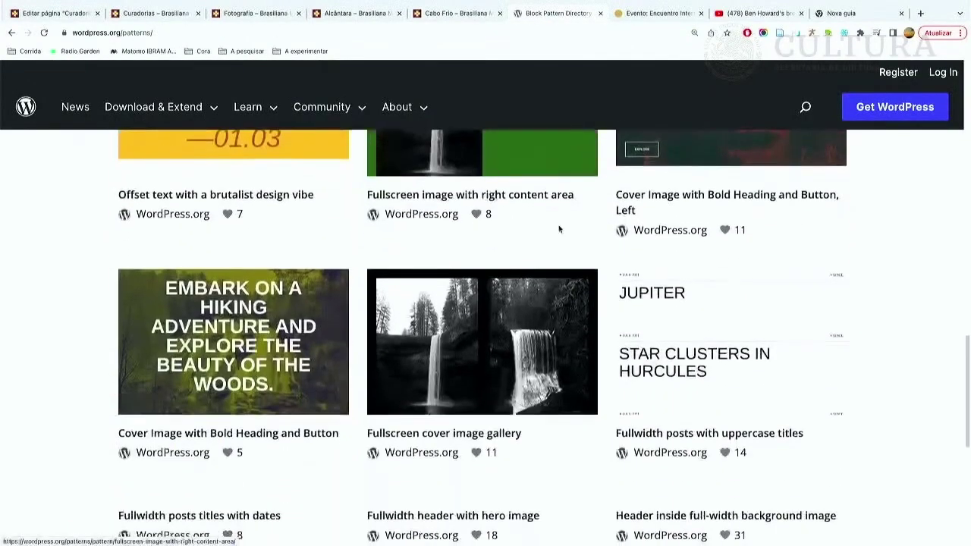
scroll(558, 228, down, 3)
scroll(558, 227, down, 3)
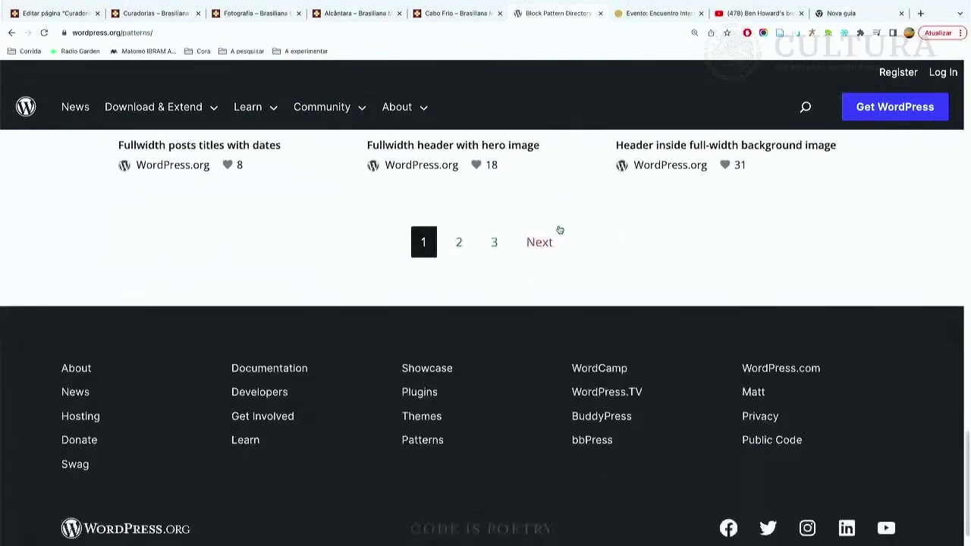
click(460, 242)
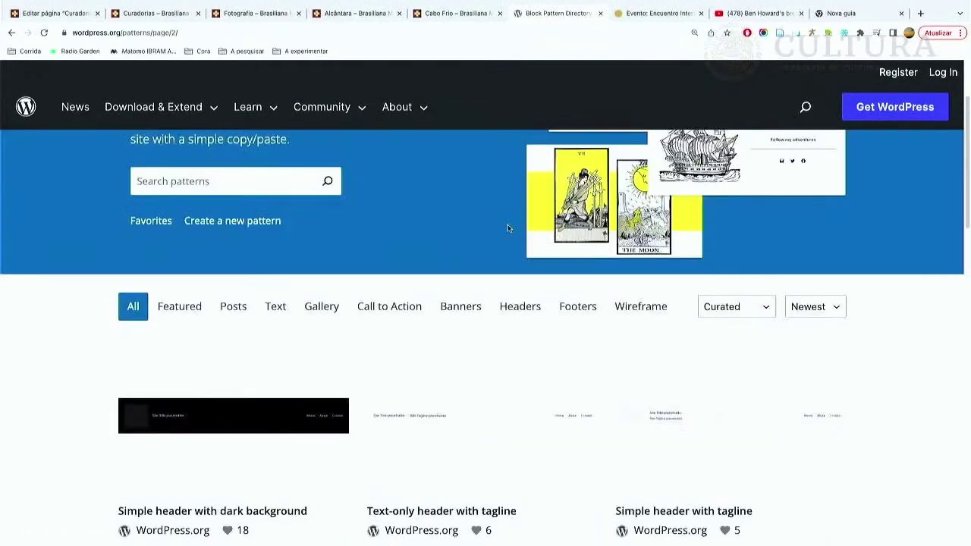
scroll(509, 229, down, 2)
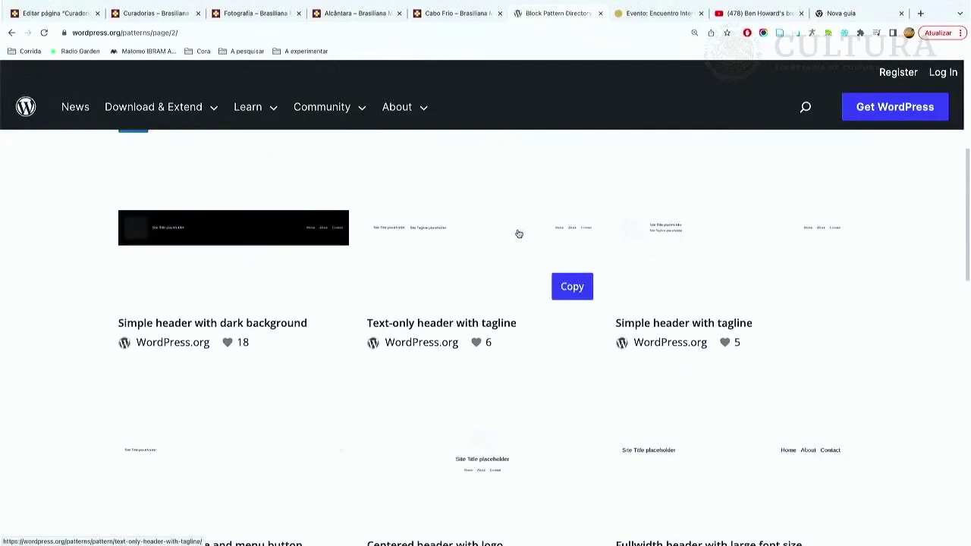
scroll(551, 252, down, 5)
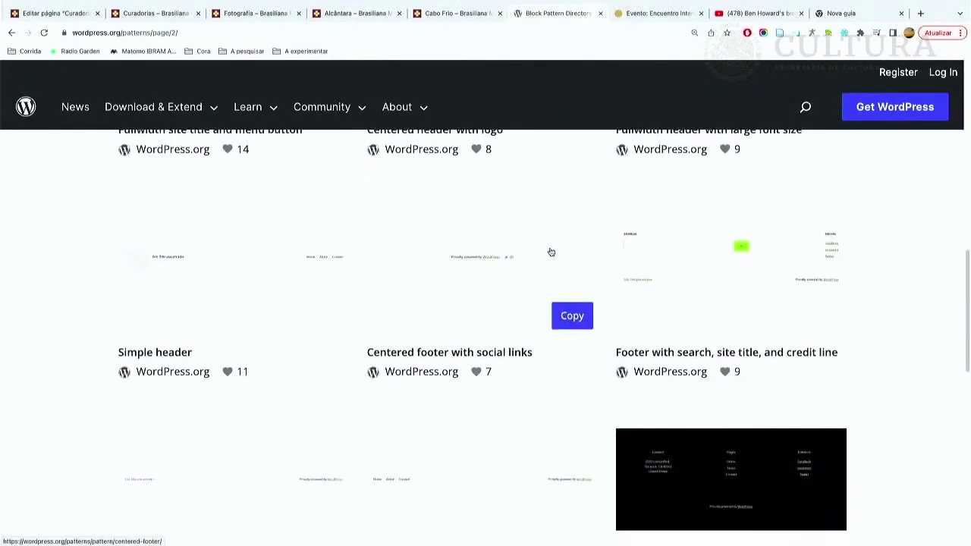
scroll(551, 252, down, 9)
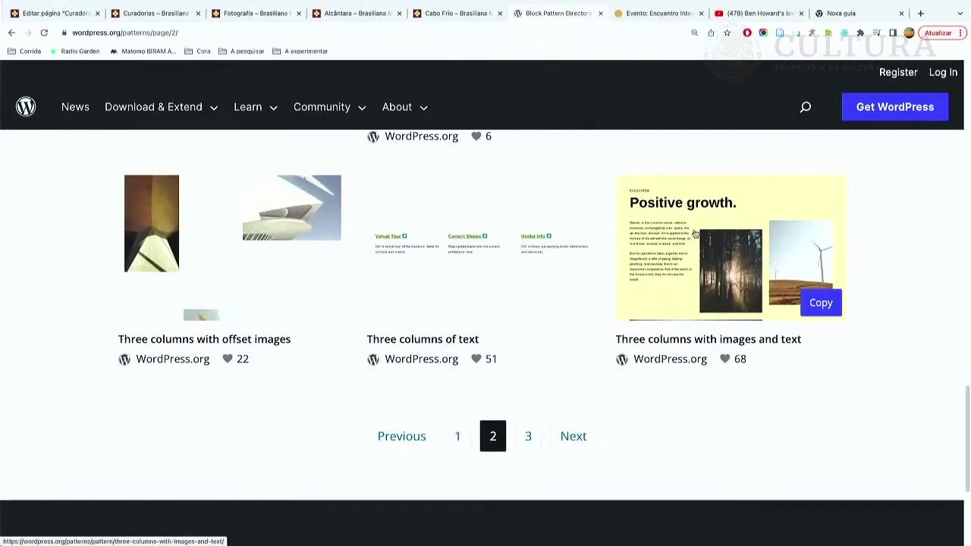
click(796, 307)
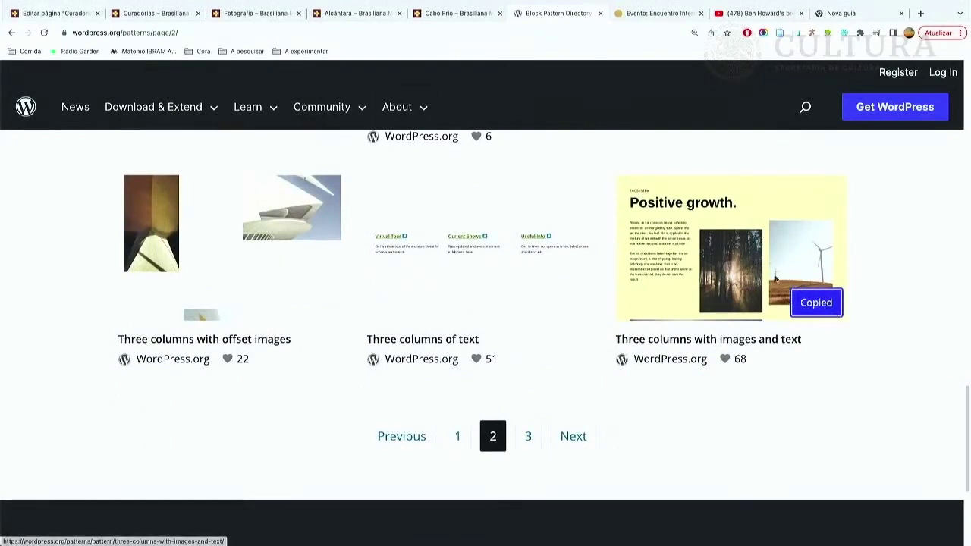
Paste the copied pattern into a new paragraph below the pink cover section of the Curadoria teste page and update the page.
click(42, 14)
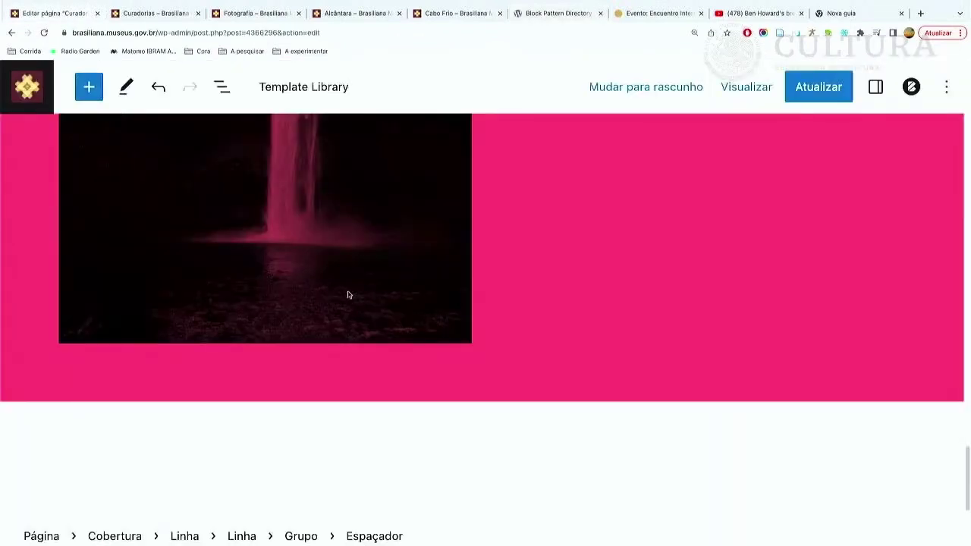
click(192, 431)
click(145, 431)
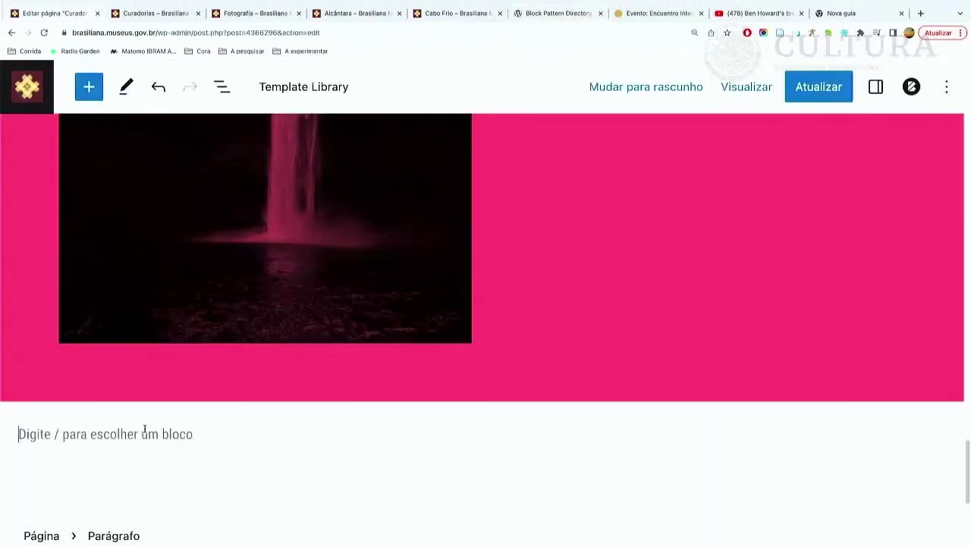
key(ctrl+v)
scroll(317, 347, up, 1)
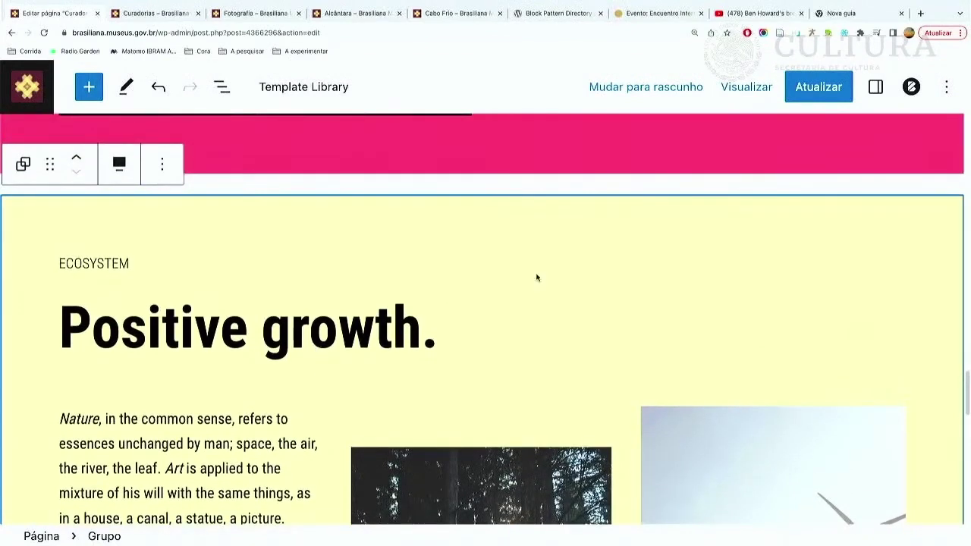
click(820, 90)
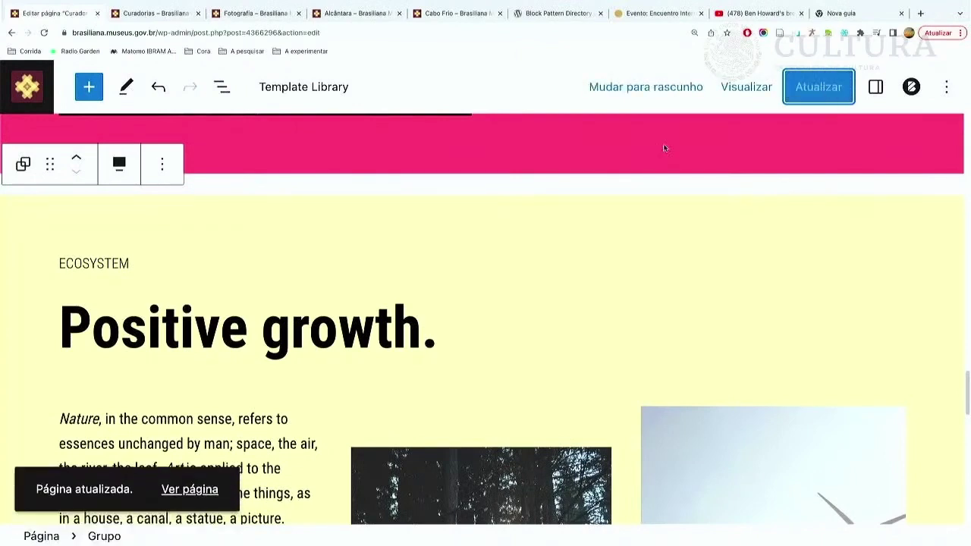
Open the published Curadoria teste page and review its term cloud, item mosaic, carousel, embedded media and both pasted patterns.
click(190, 489)
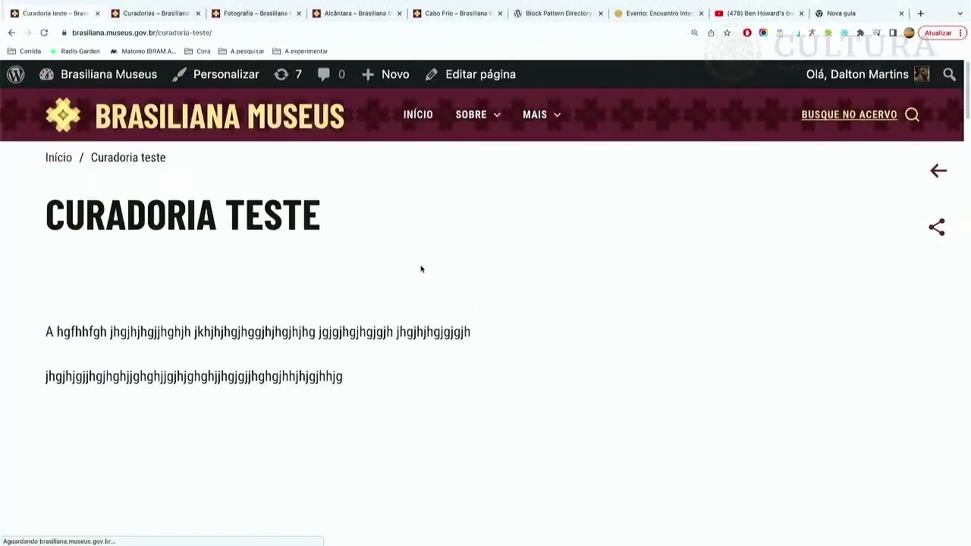
scroll(330, 255, down, 2)
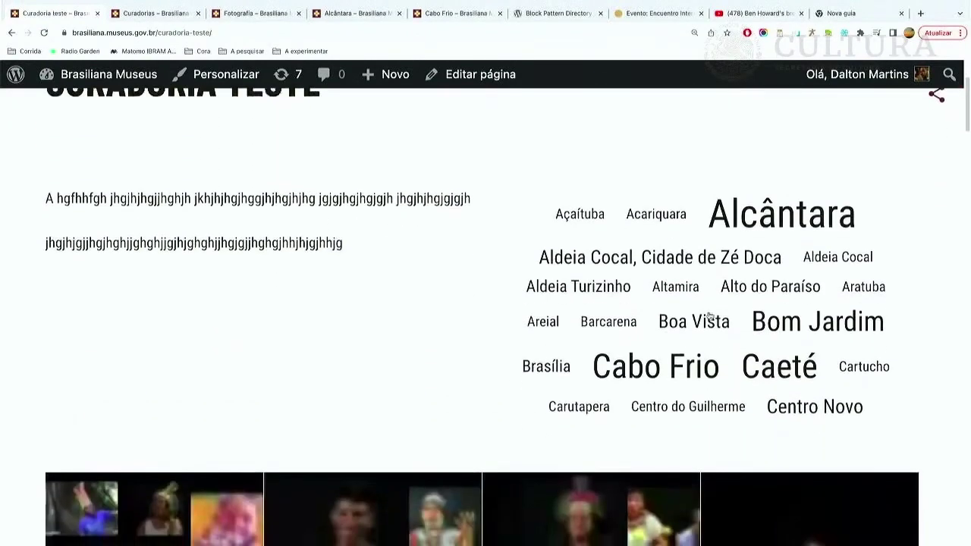
scroll(368, 321, down, 4)
scroll(367, 321, down, 3)
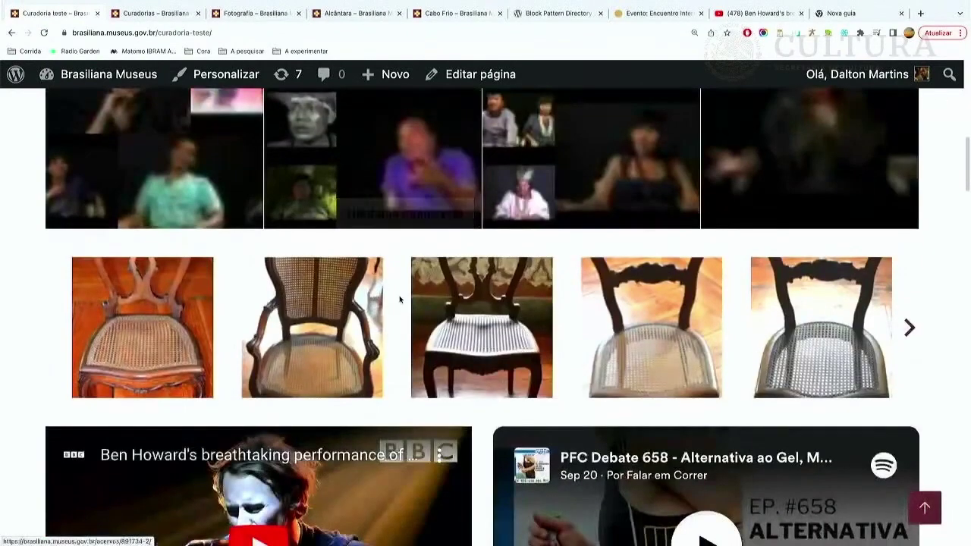
scroll(395, 303, down, 4)
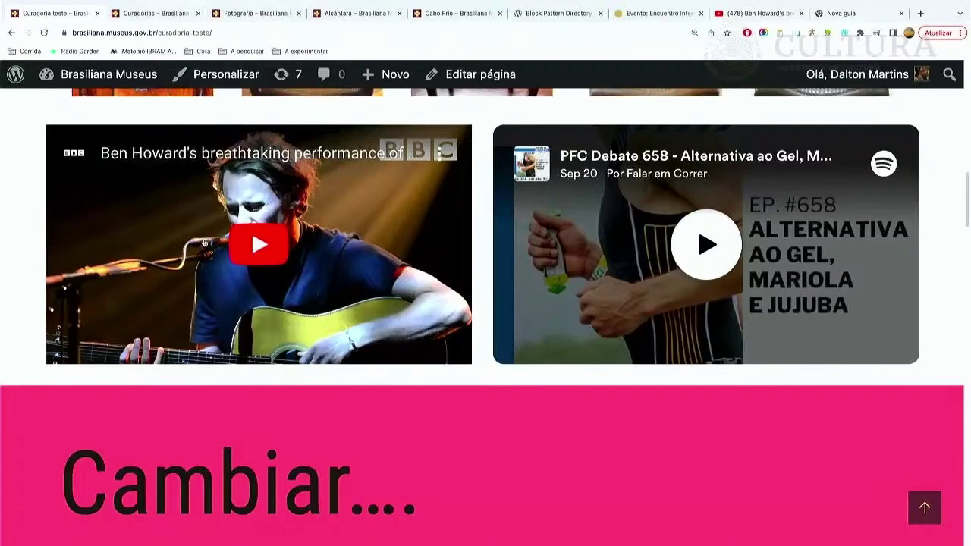
scroll(647, 239, down, 9)
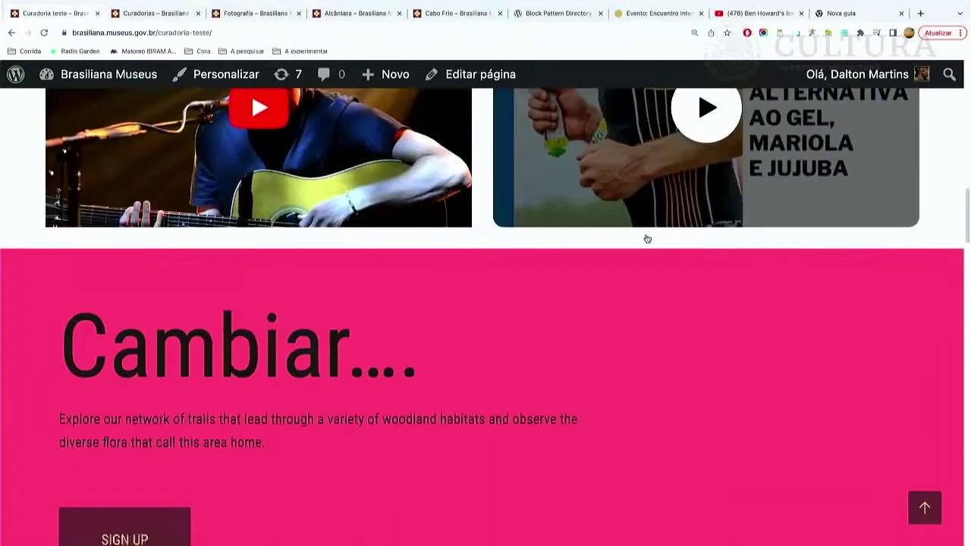
scroll(484, 270, down, 15)
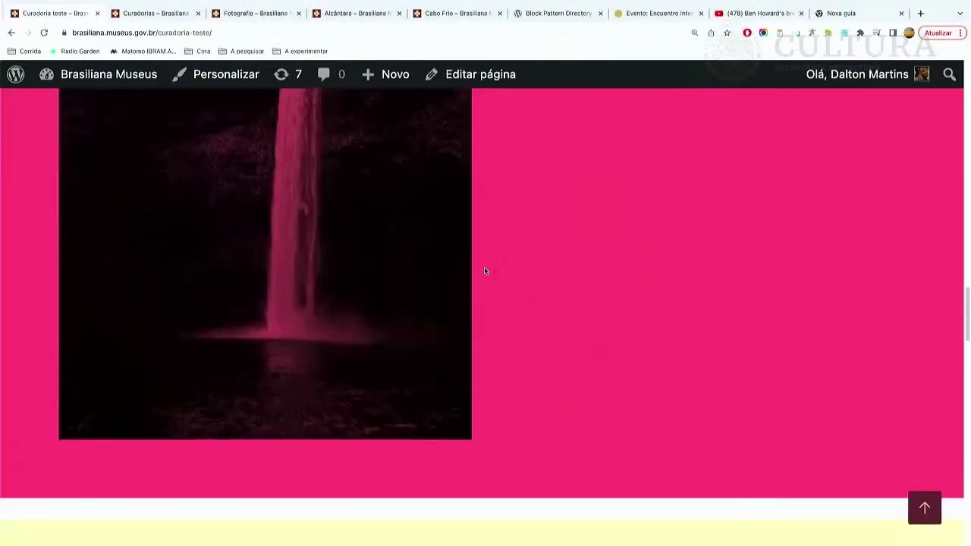
scroll(484, 271, down, 8)
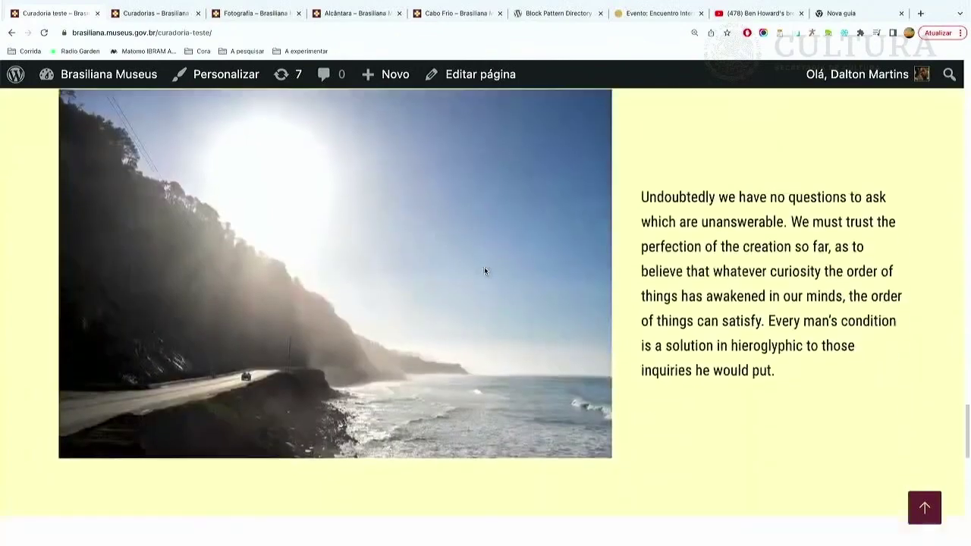
scroll(484, 271, up, 10)
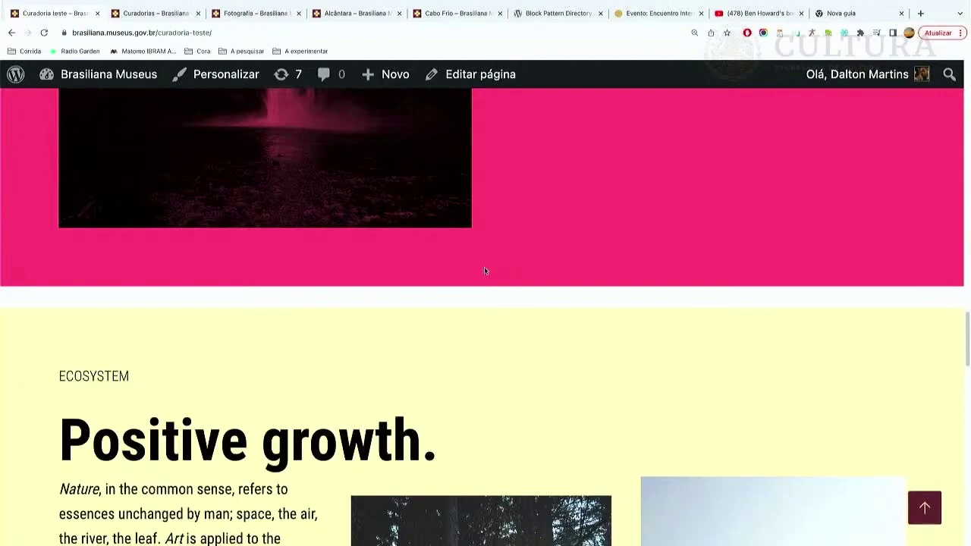
scroll(501, 275, down, 6)
scroll(501, 277, down, 4)
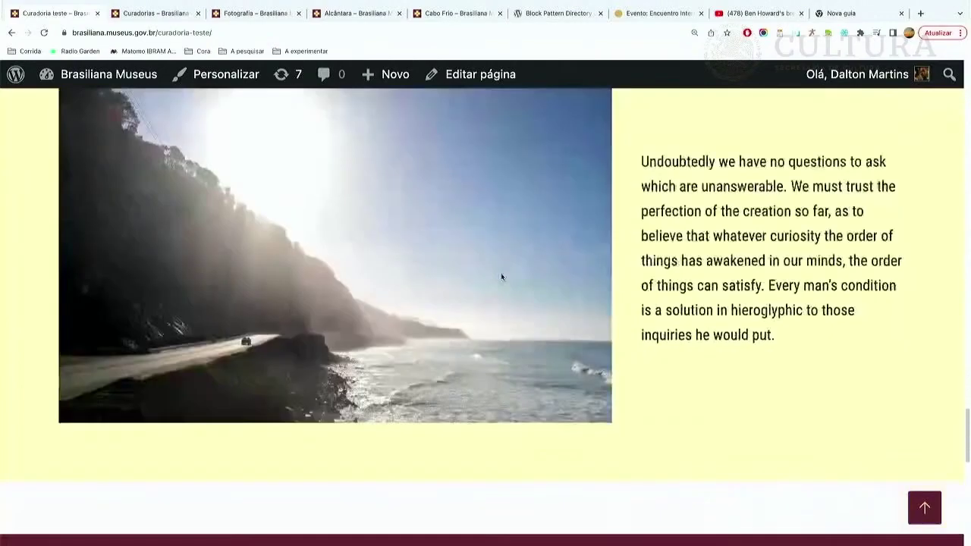
scroll(500, 277, up, 10)
scroll(501, 277, down, 15)
scroll(501, 277, up, 9)
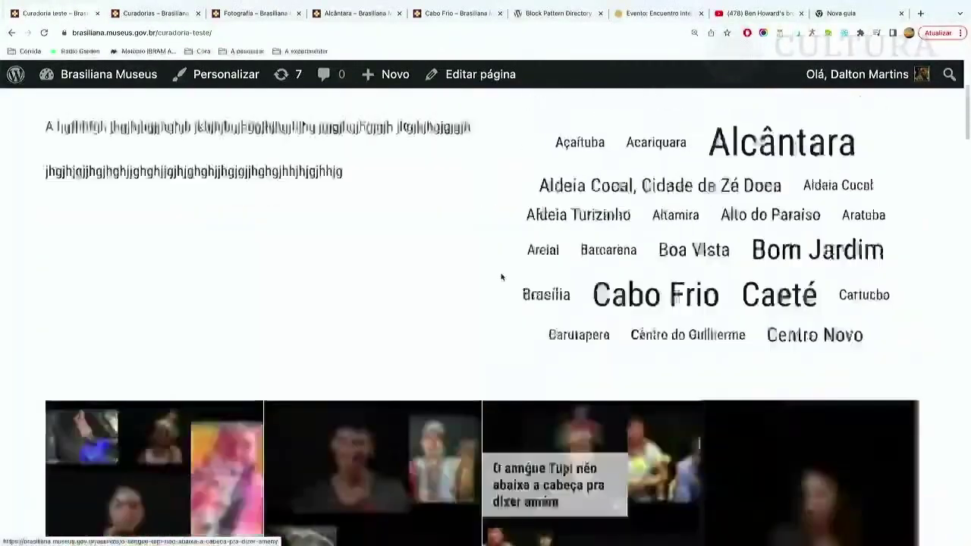
scroll(501, 277, down, 4)
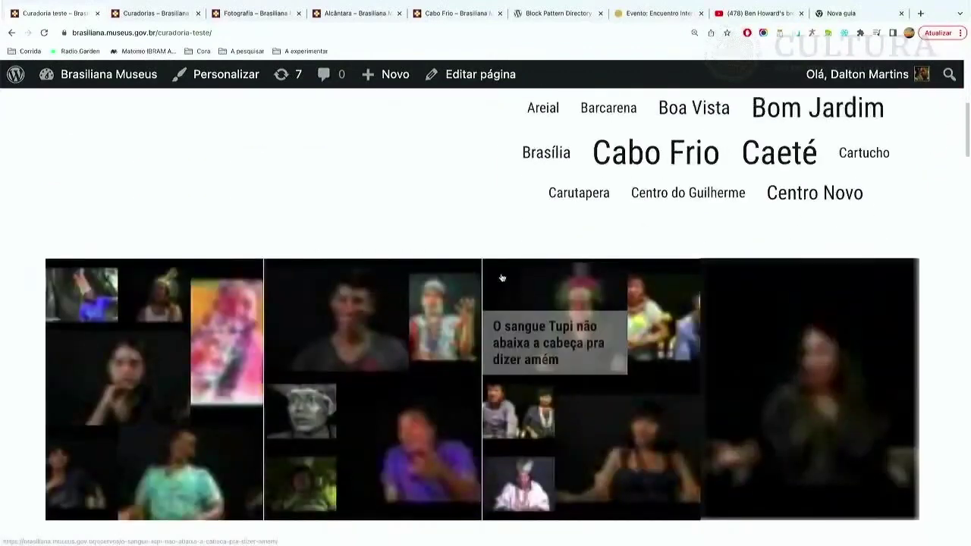
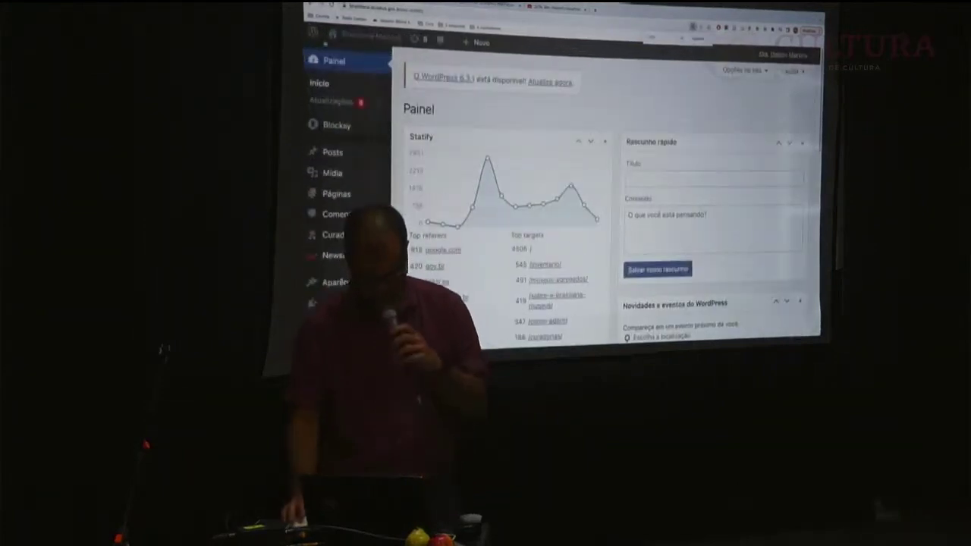
Open the list of all site pages, check the trashed pages, and return to the full list.
mouse_move(343, 198)
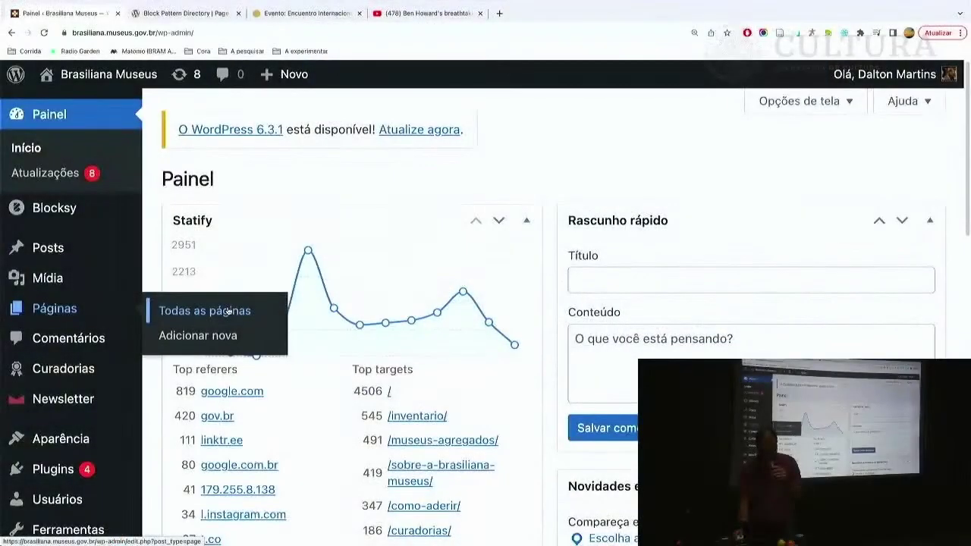
click(440, 197)
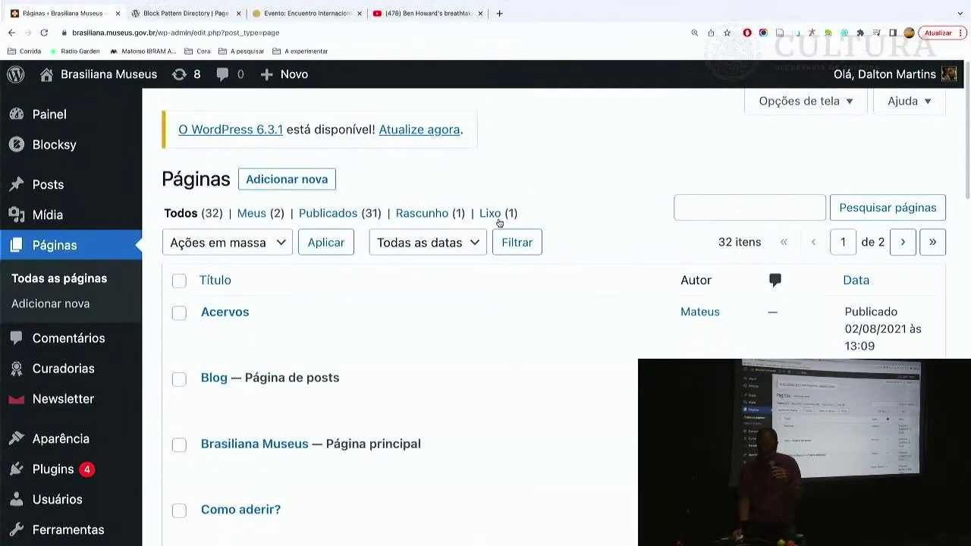
click(490, 216)
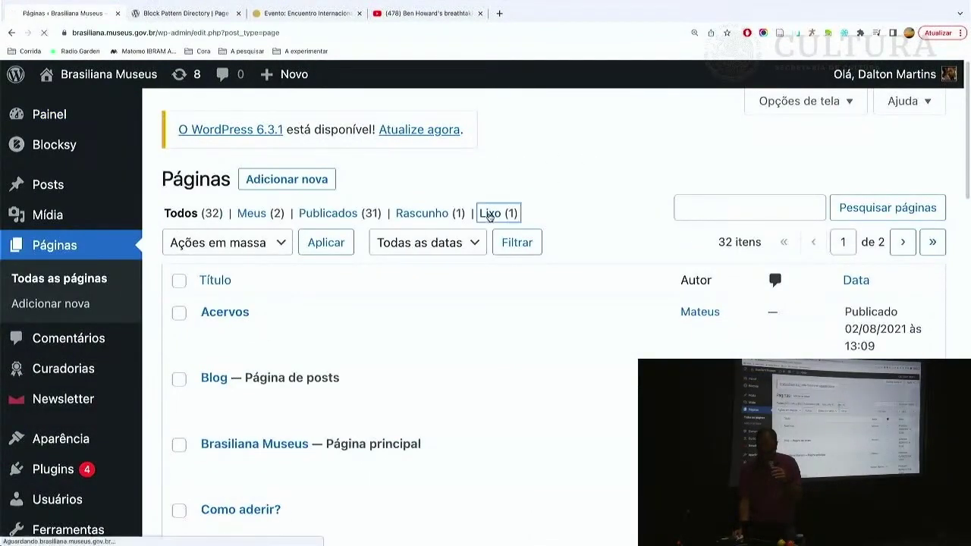
click(194, 216)
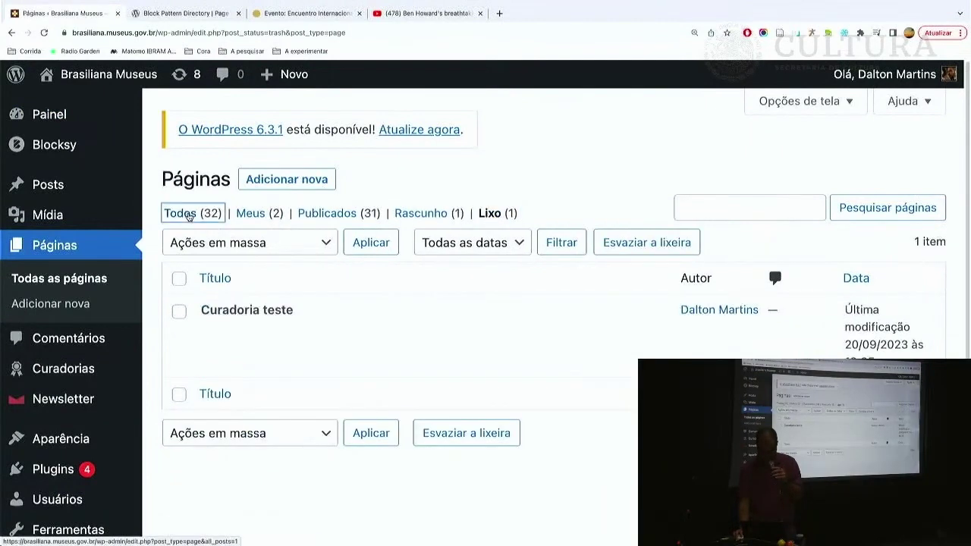
Add a new page and give it the title "Testes de bloques Tainacan".
click(300, 182)
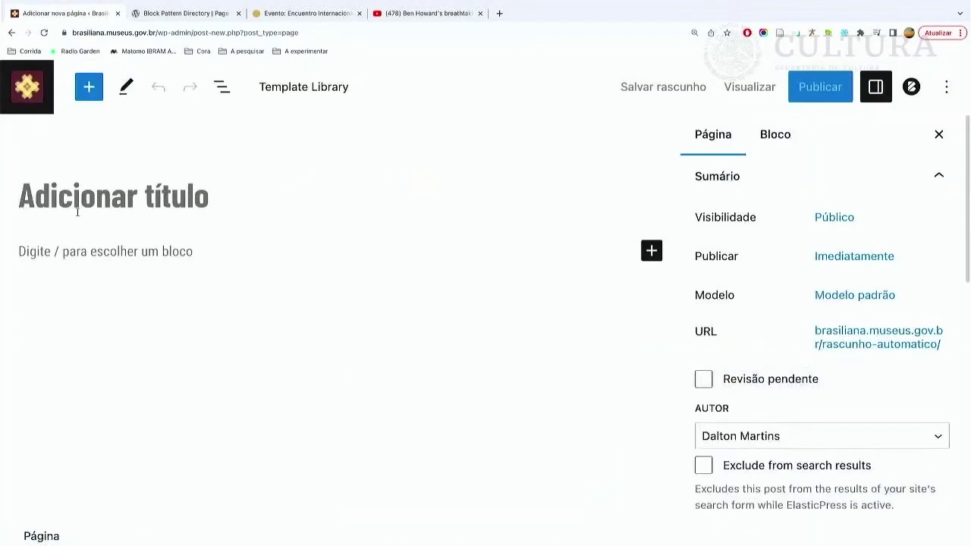
text(Testes)
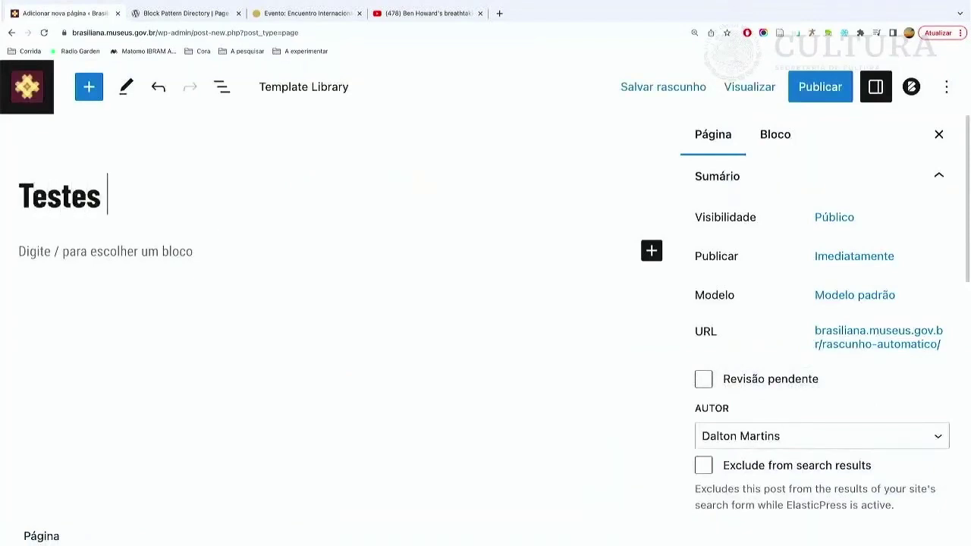
text( de blo)
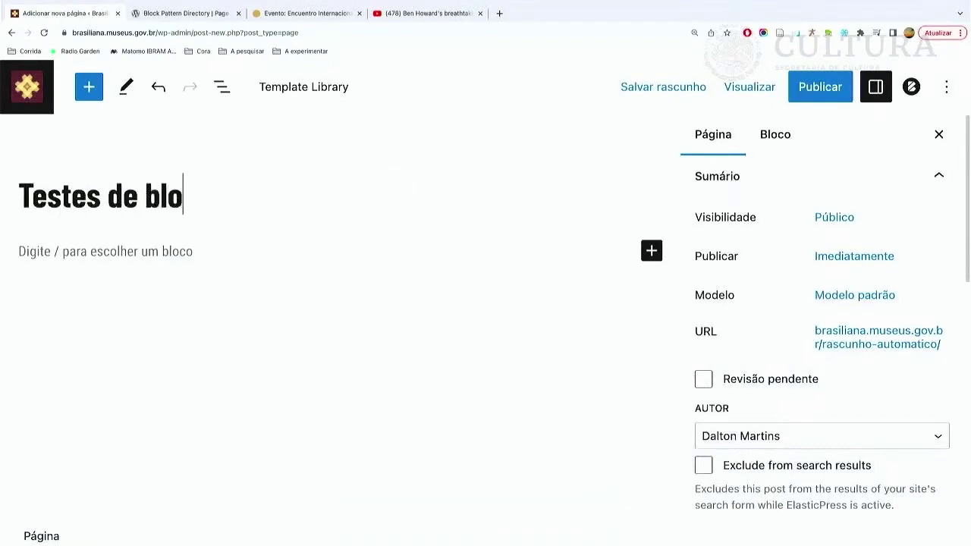
text(ques )
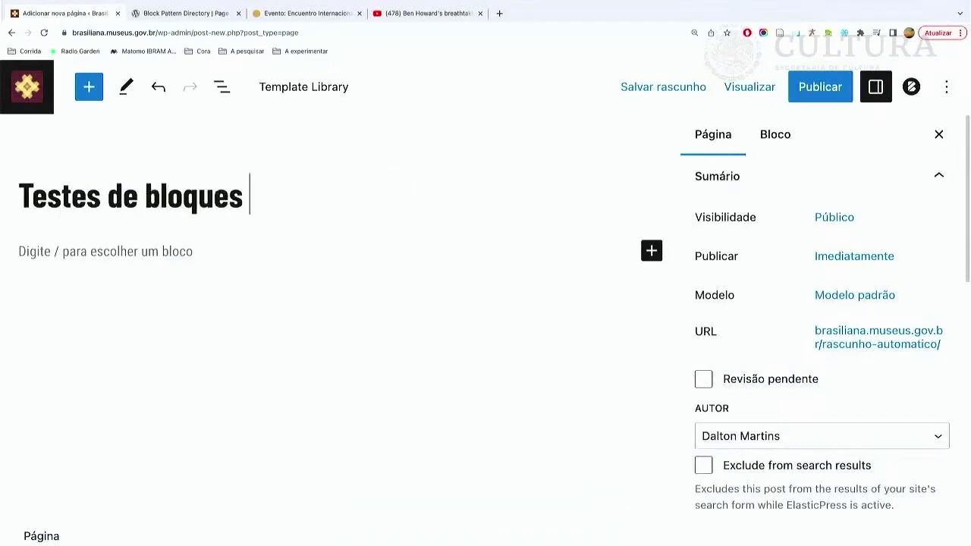
text(Taiun)
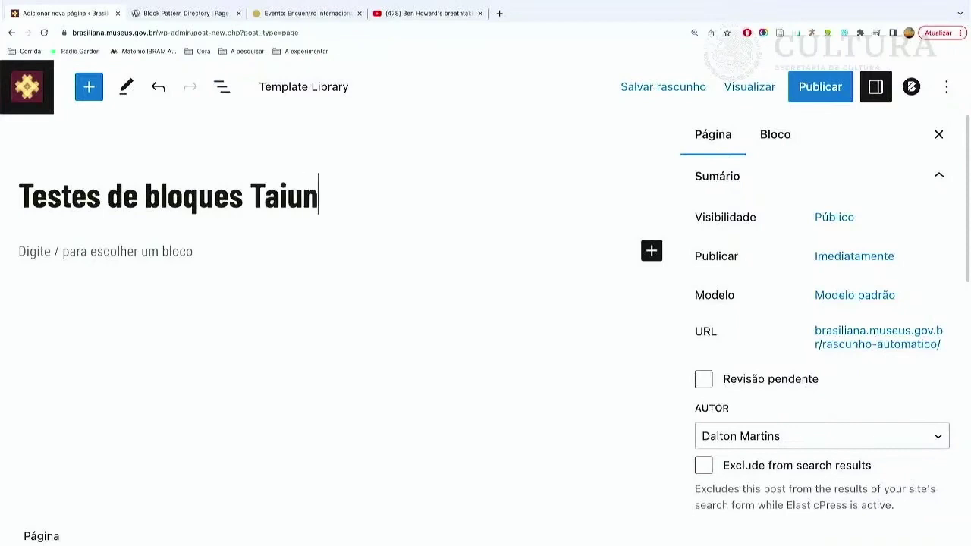
text(a)
key(BackSpace)
key(BackSpace)
key(BackSpace)
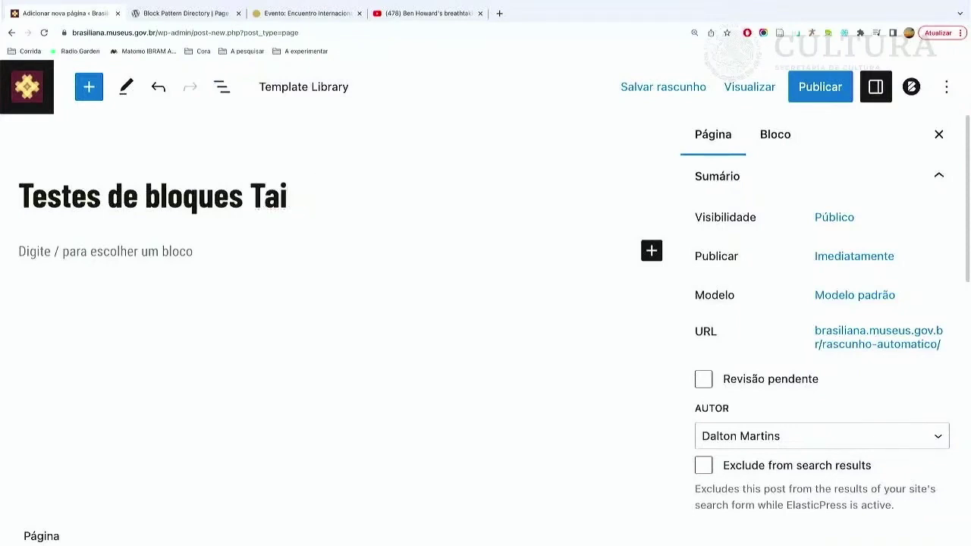
text(nacan)
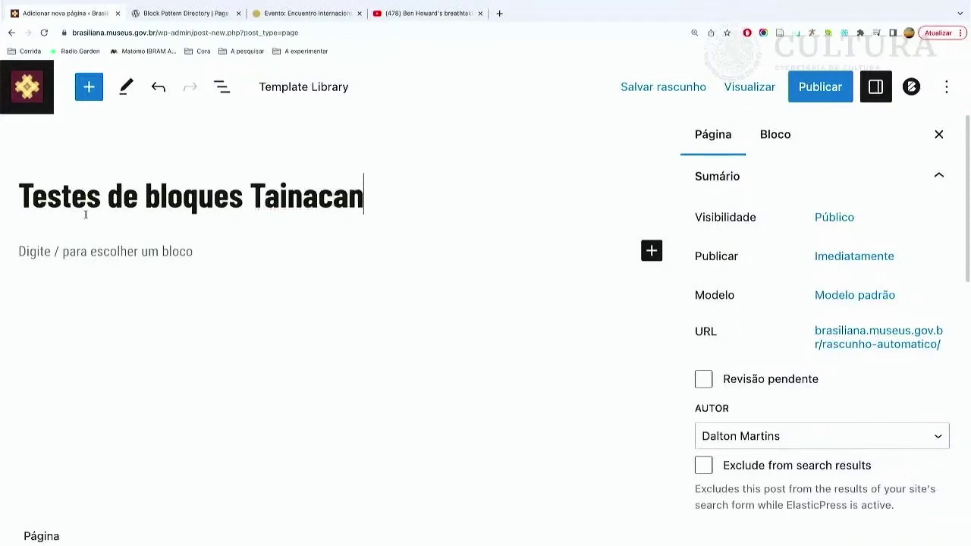
Insert a Carrossel de Termos do Tainacan block below the page title from the full list of Tainacan blocks.
click(135, 255)
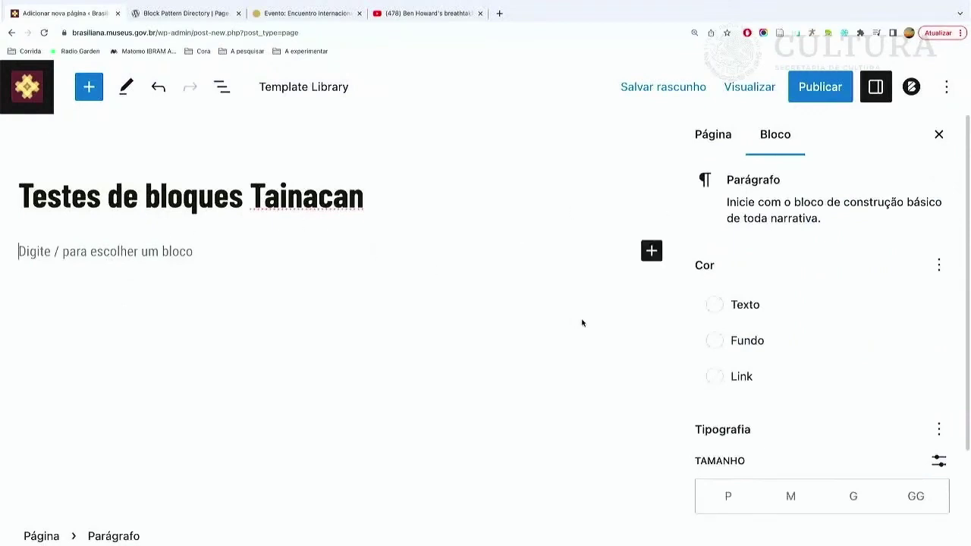
click(652, 251)
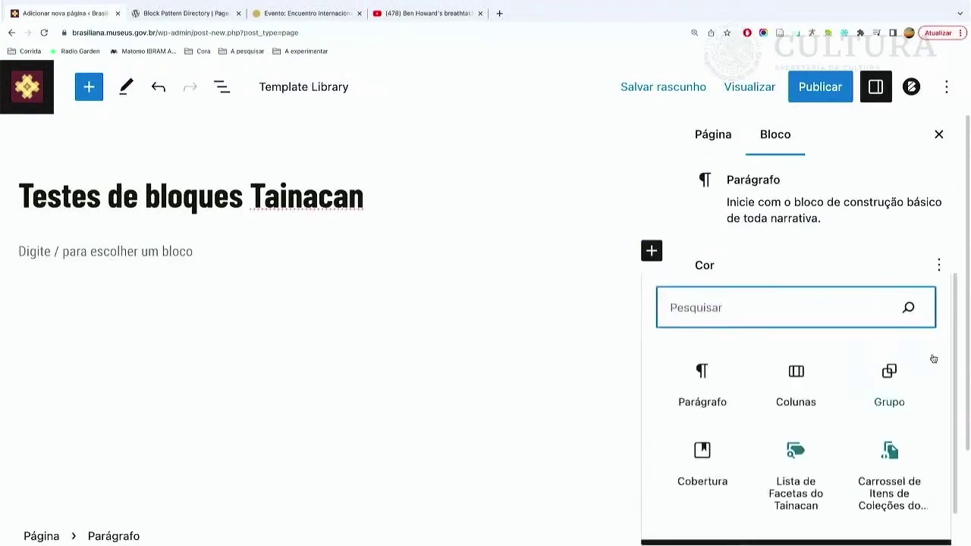
scroll(872, 425, down, 1)
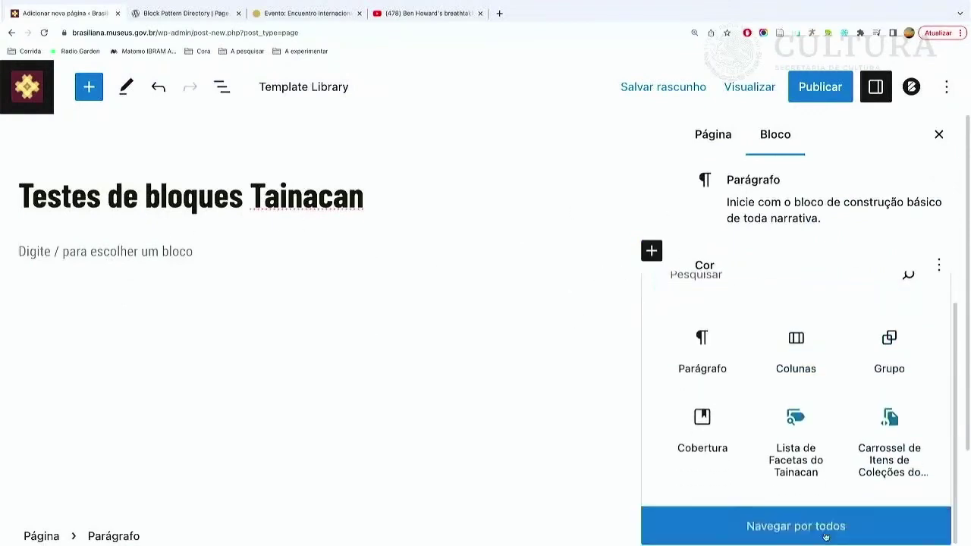
click(825, 534)
scroll(153, 315, down, 10)
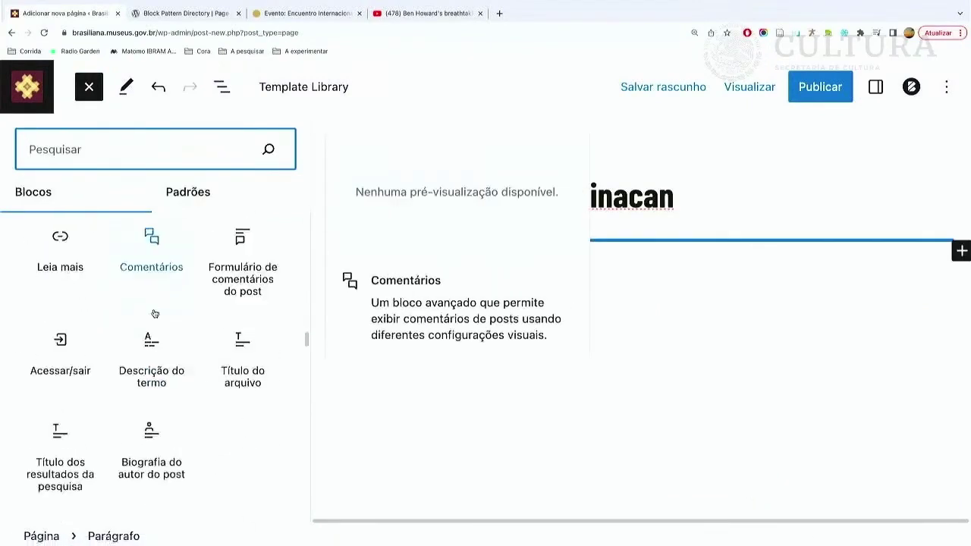
scroll(154, 313, down, 20)
scroll(154, 313, up, 5)
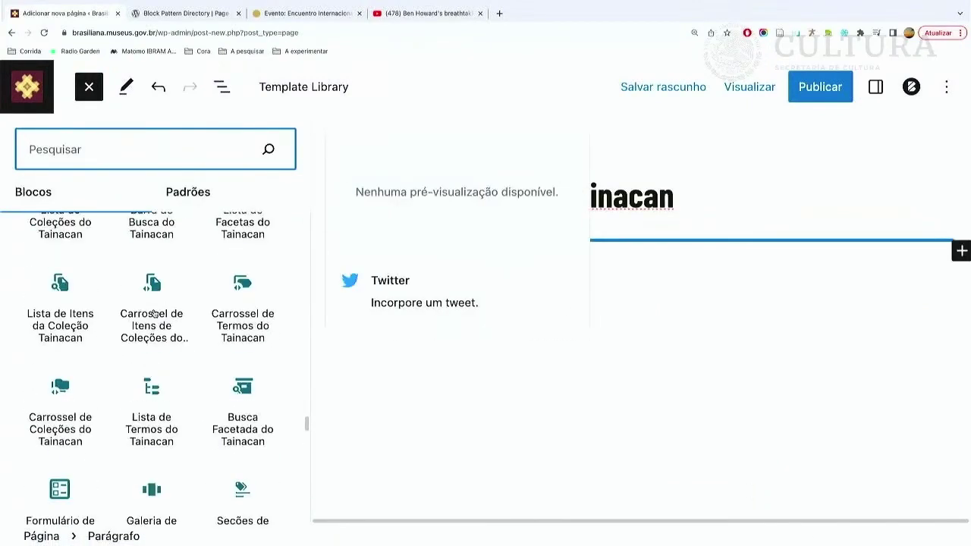
scroll(154, 313, up, 4)
scroll(154, 313, down, 8)
scroll(154, 313, up, 8)
scroll(154, 313, down, 3)
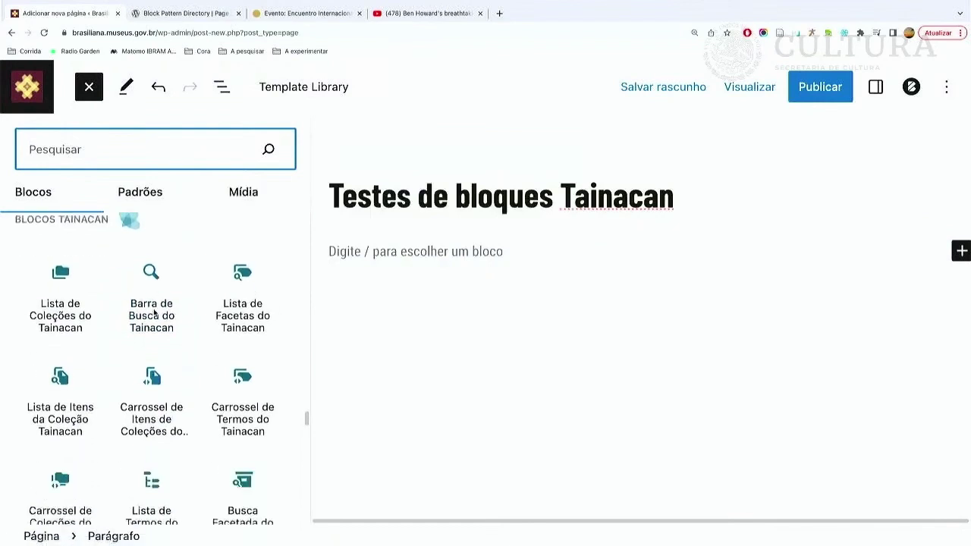
mouse_move(249, 307)
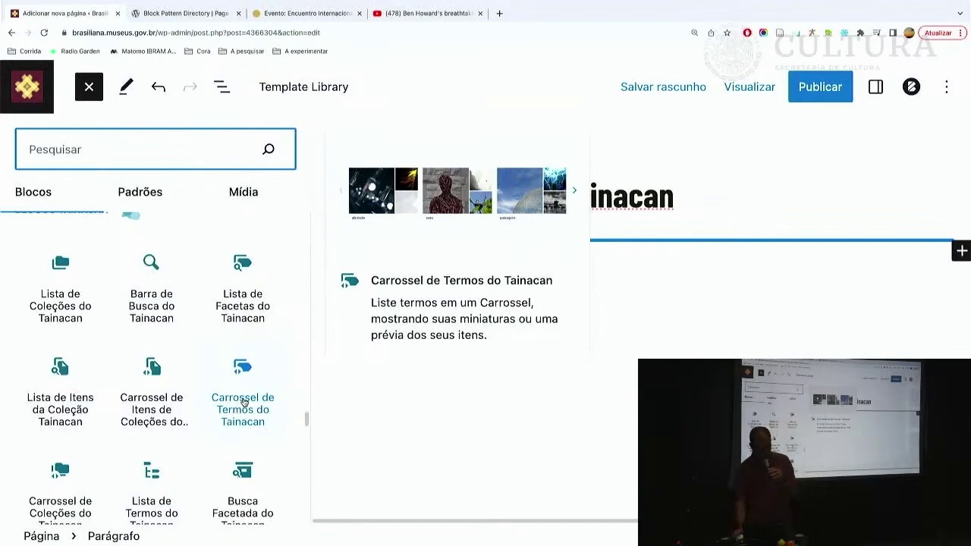
click(249, 406)
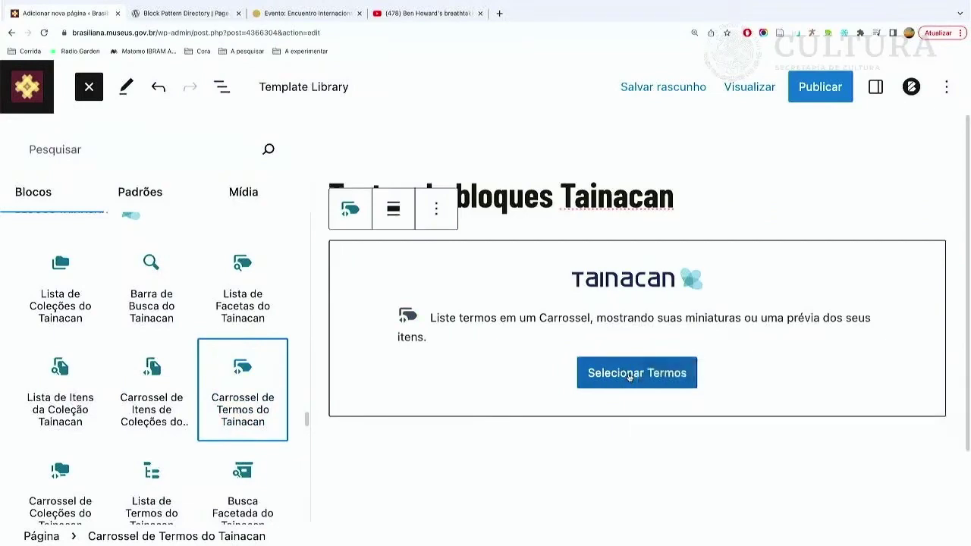
Choose EstadoConservacao as the taxonomy from which the carousel block takes its terms.
click(629, 377)
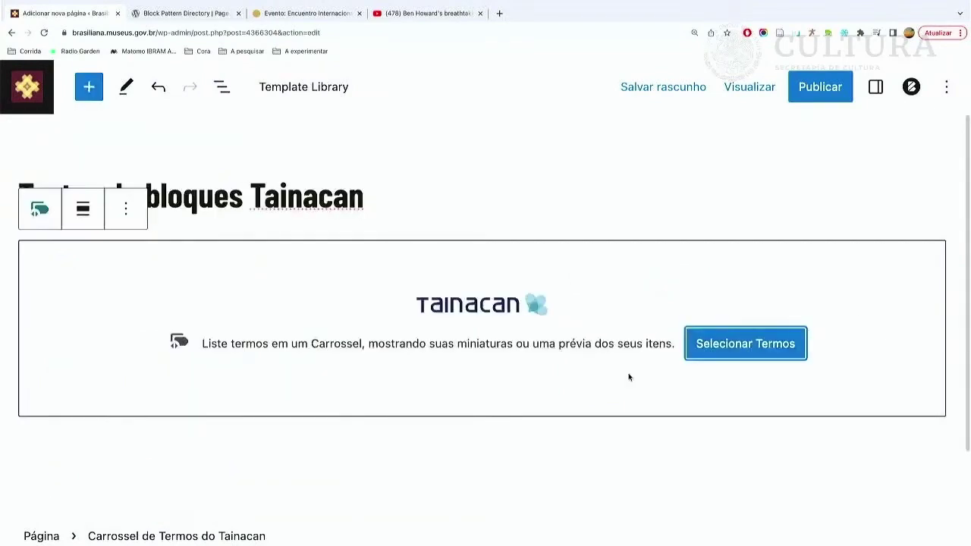
click(767, 346)
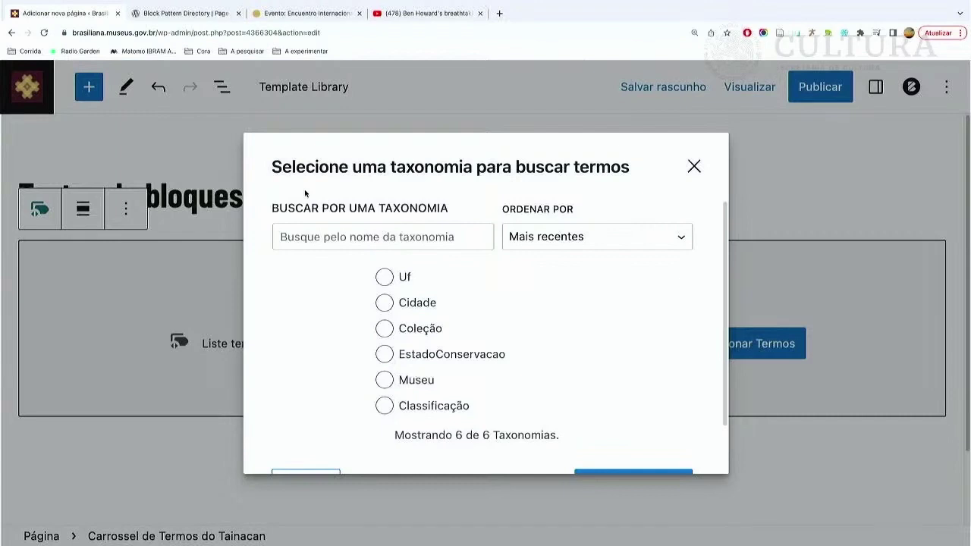
scroll(446, 322, down, 1)
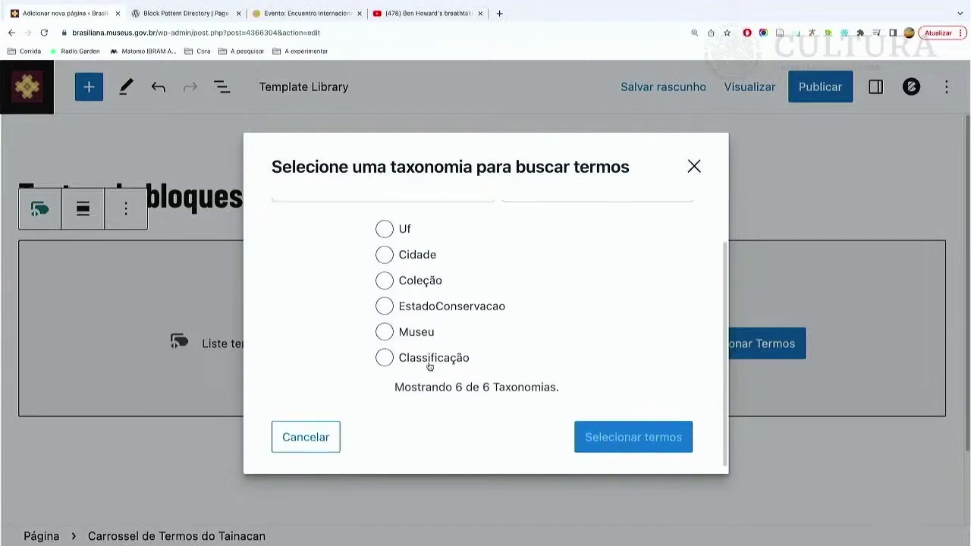
scroll(422, 311, up, 1)
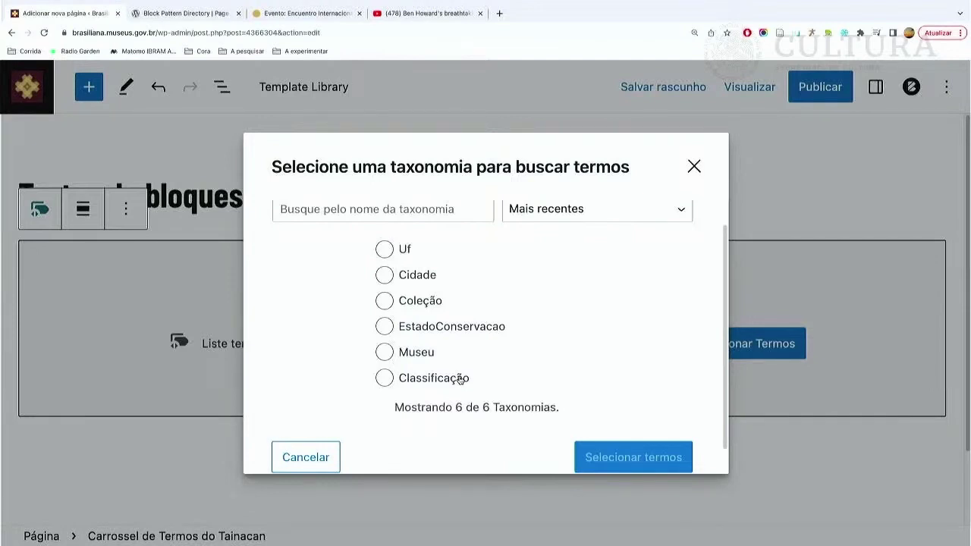
click(385, 328)
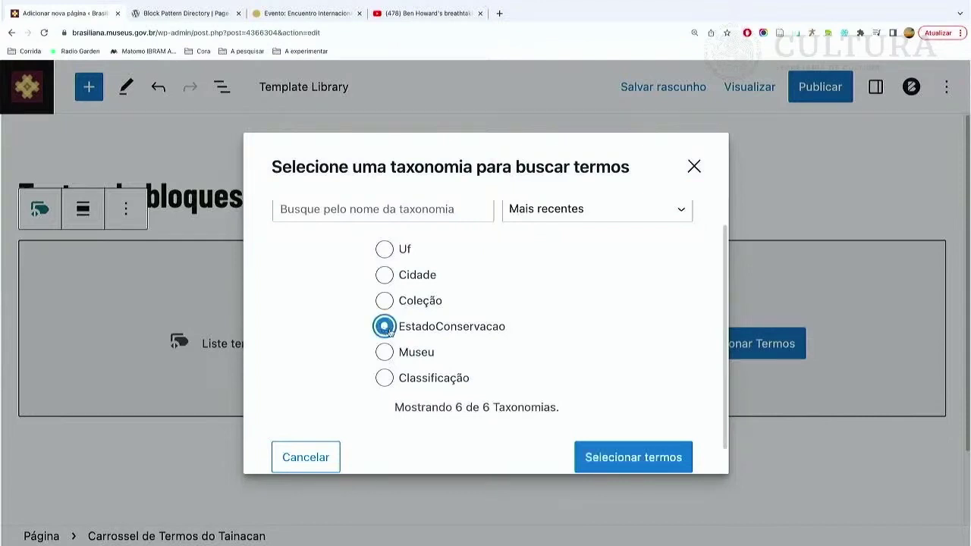
click(641, 462)
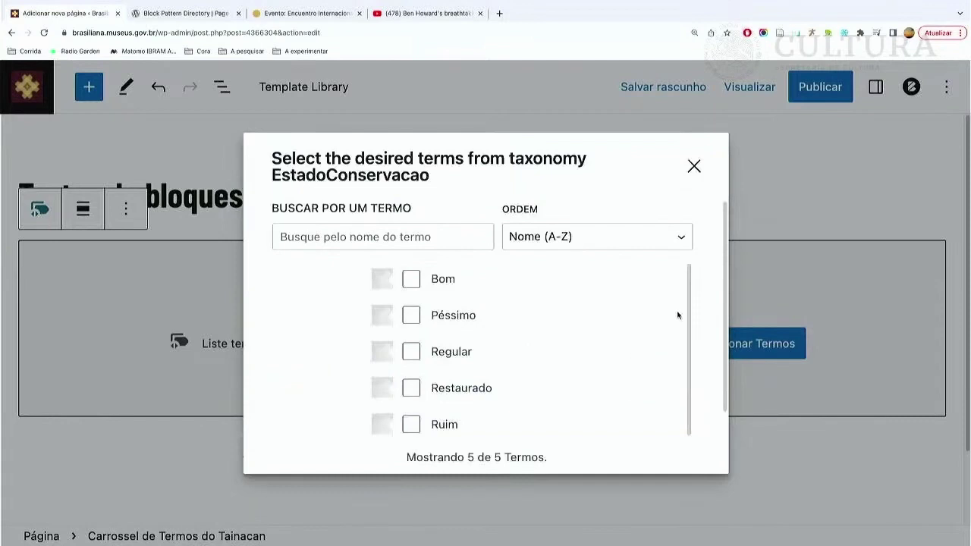
Select the terms Péssimo and Ruim and add them to the carousel.
drag(691, 330, 691, 372)
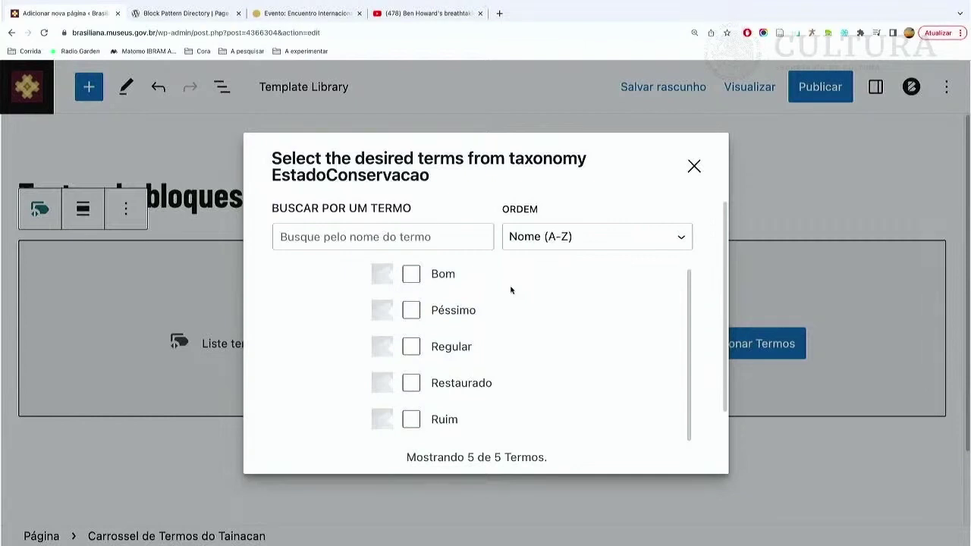
click(414, 312)
click(416, 421)
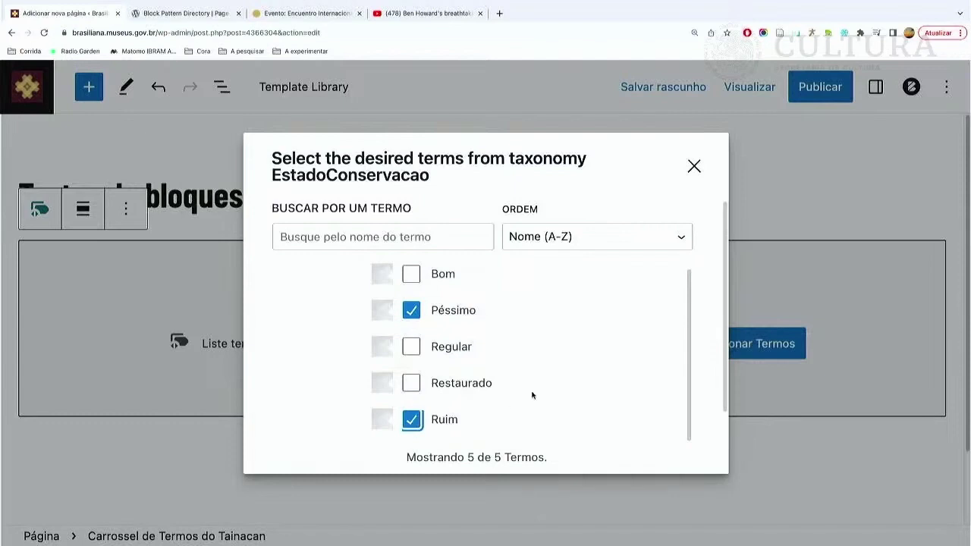
scroll(542, 364, down, 2)
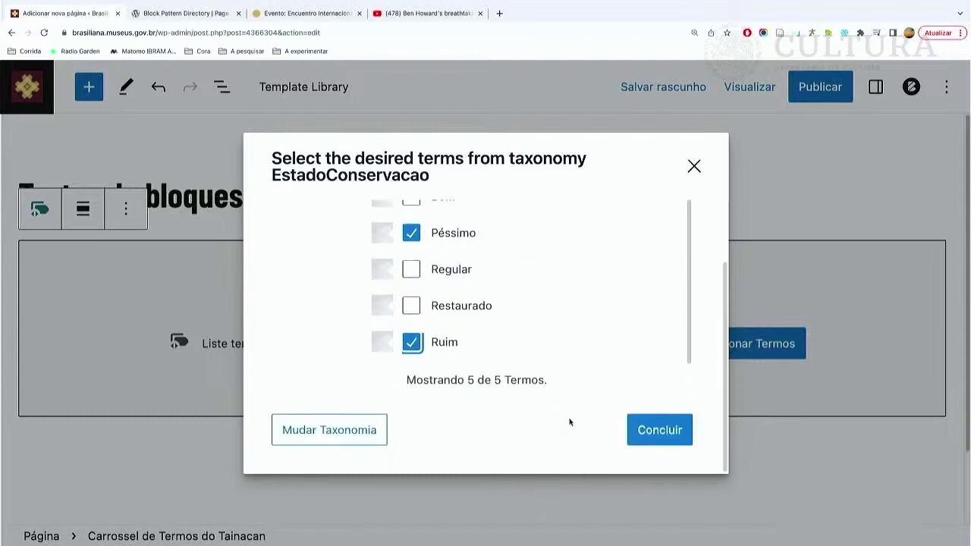
click(654, 431)
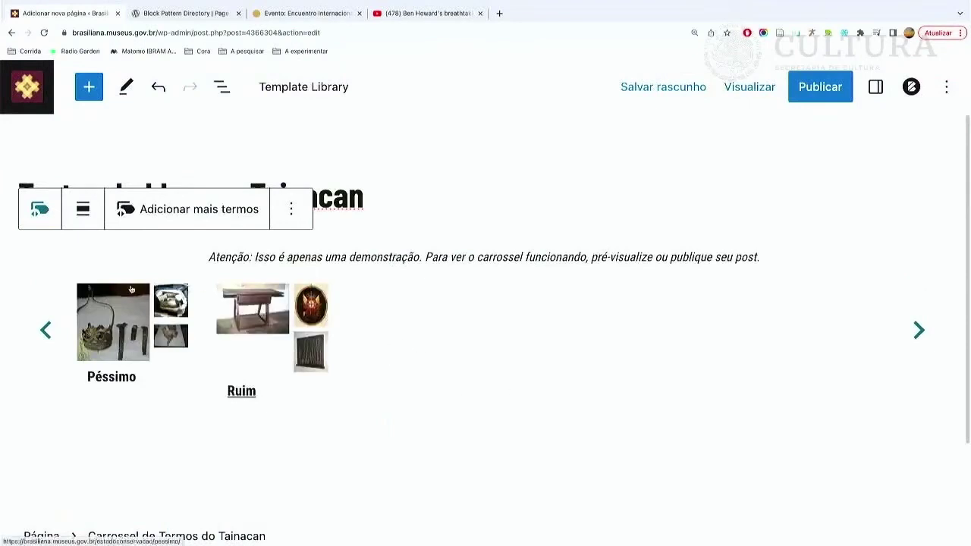
mouse_move(152, 349)
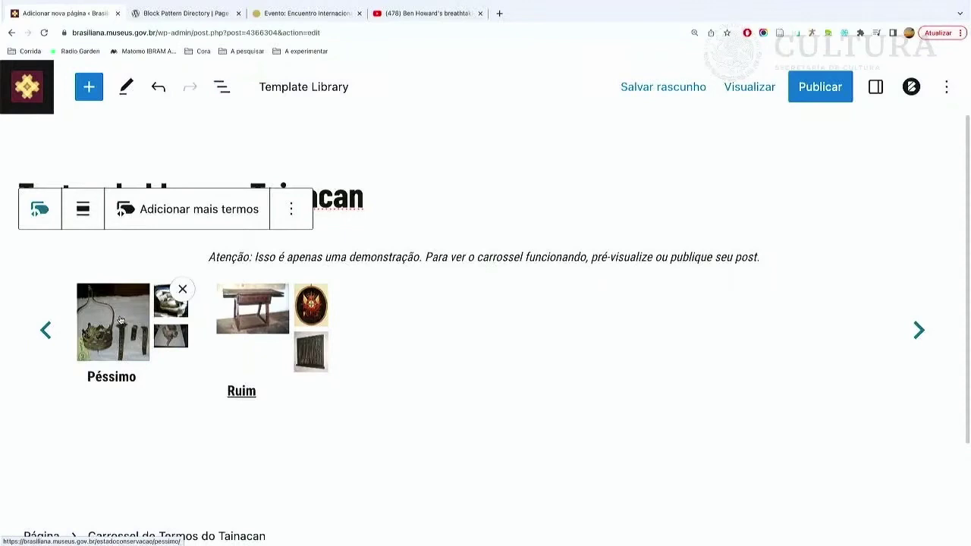
Show the carousel block's settings, try the Miniatura term display and return to Grade de Itens.
click(875, 88)
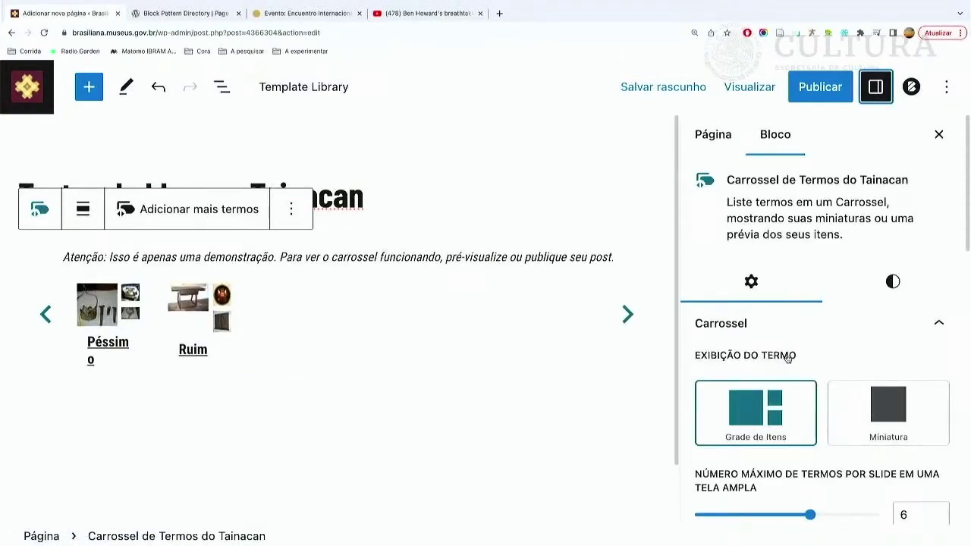
click(880, 403)
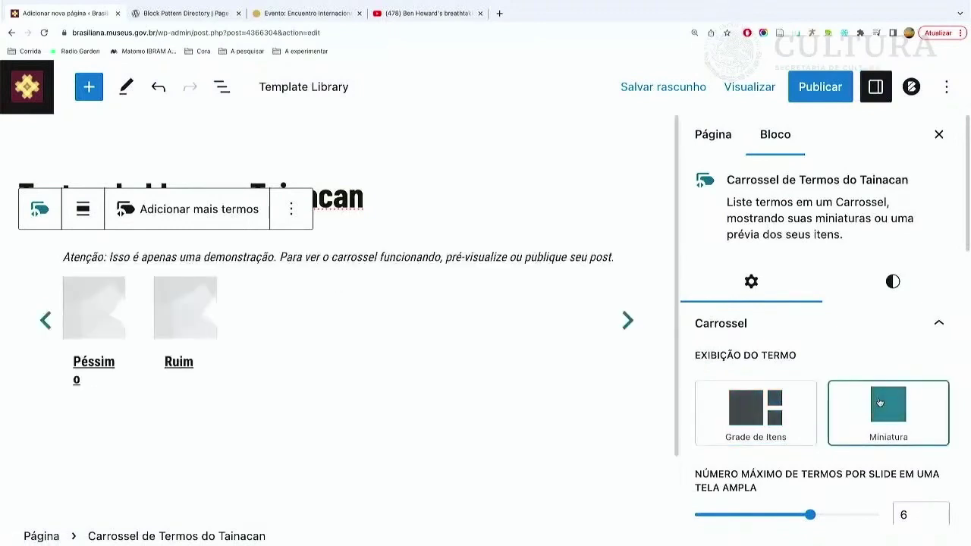
click(751, 411)
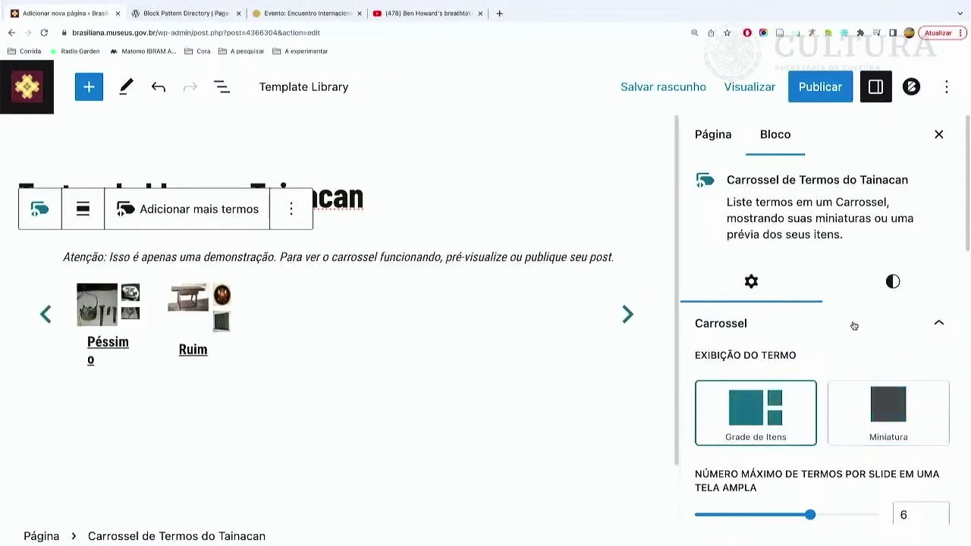
Set the carousel's maximum number of terms per slide on a wide screen to 4 and review its image size and spacing options.
scroll(854, 325, down, 1)
drag(811, 464, 763, 464)
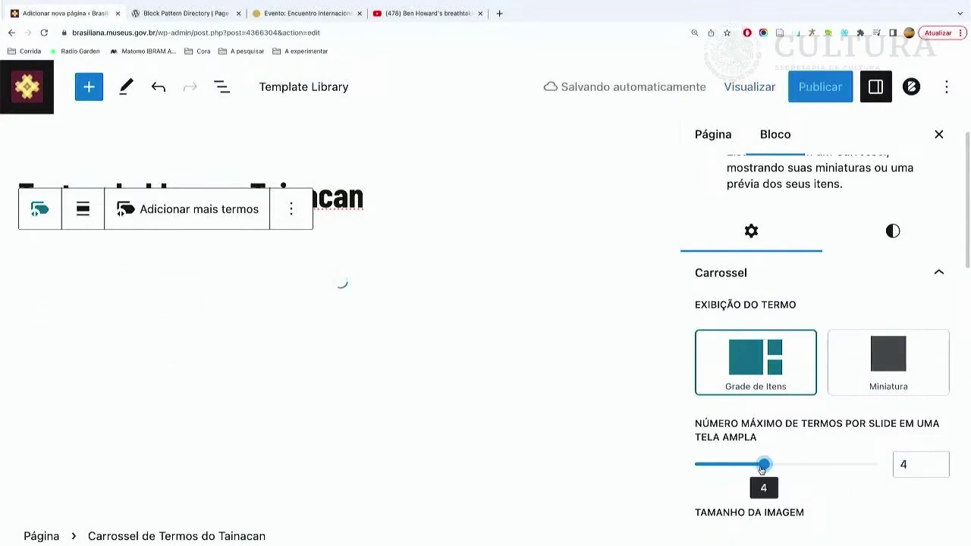
scroll(812, 412, down, 3)
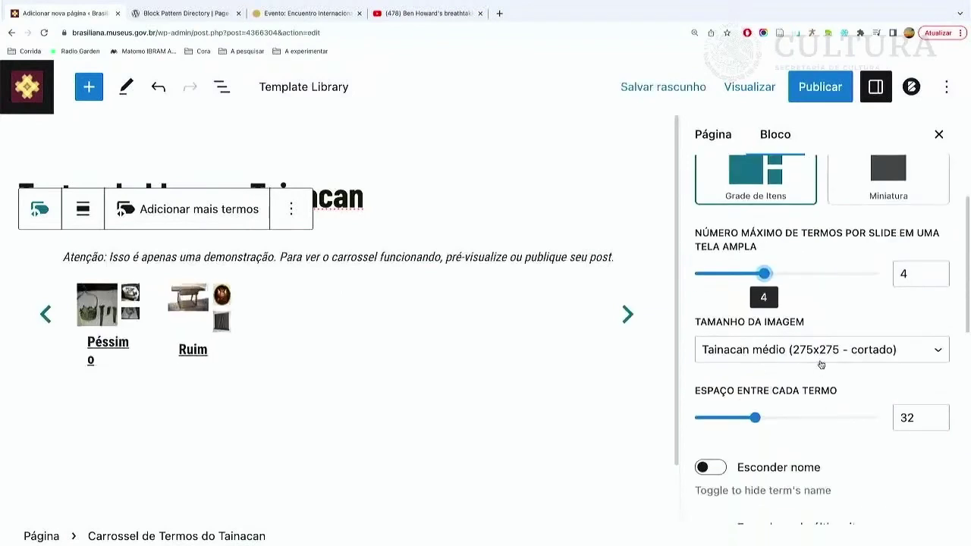
scroll(821, 365, down, 3)
scroll(821, 365, up, 3)
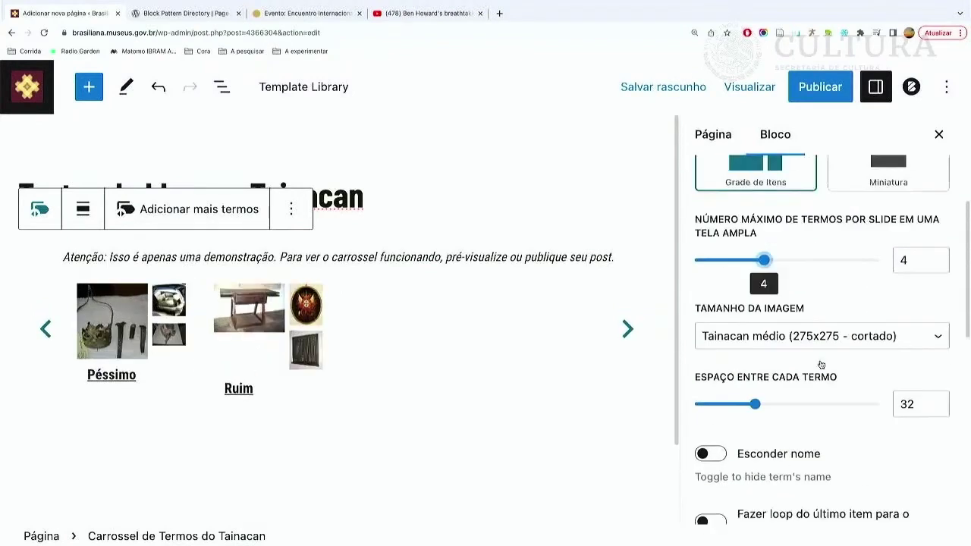
scroll(821, 364, up, 1)
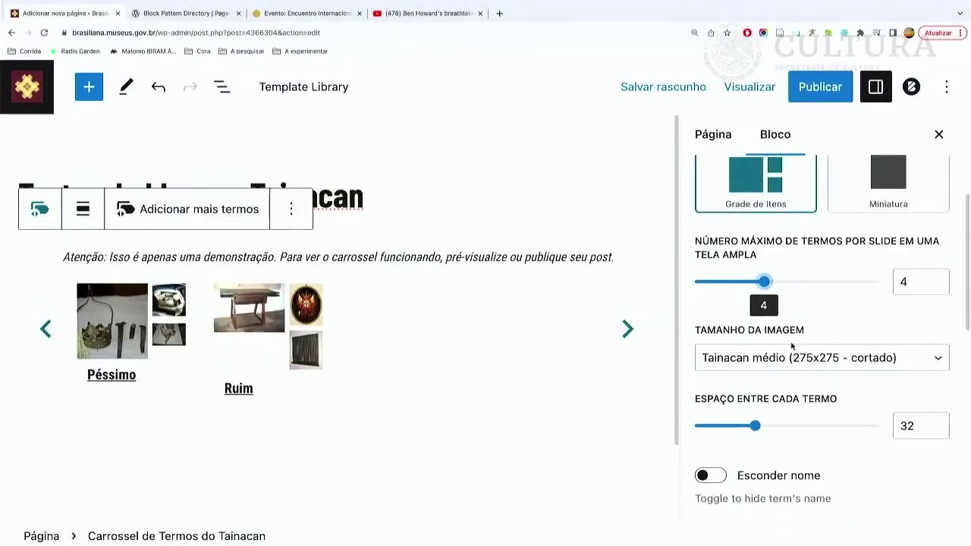
scroll(800, 366, down, 1)
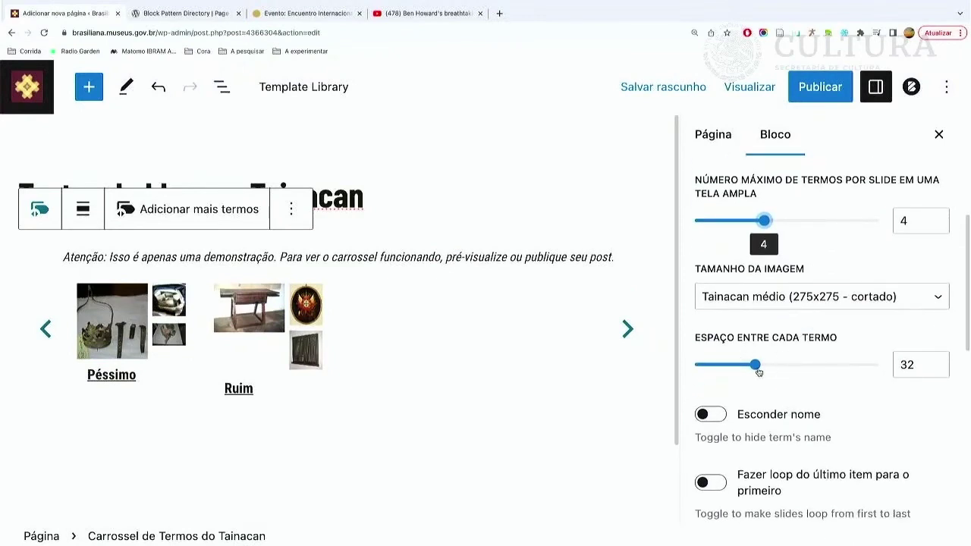
scroll(789, 365, up, 1)
click(519, 278)
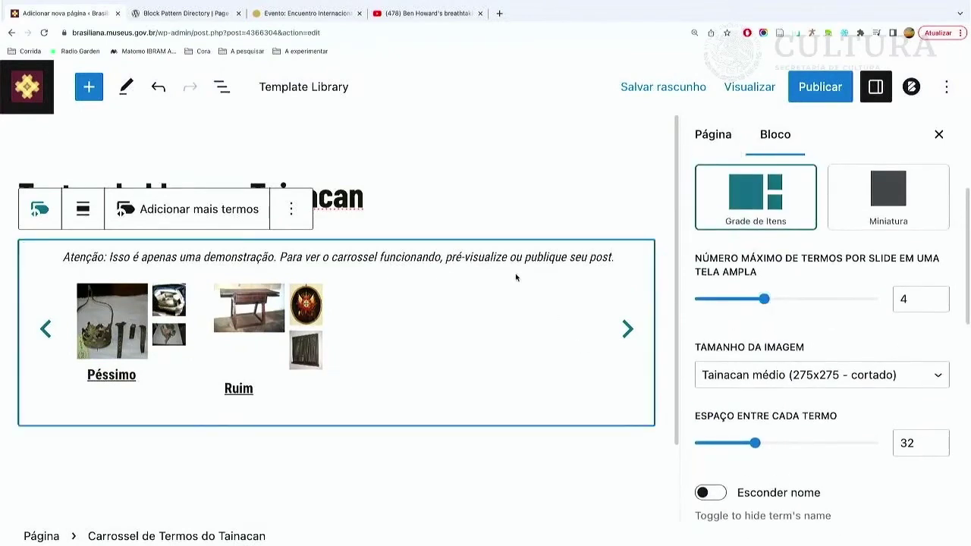
Reopen the carousel's term selection and change its taxonomy to Museu.
click(215, 209)
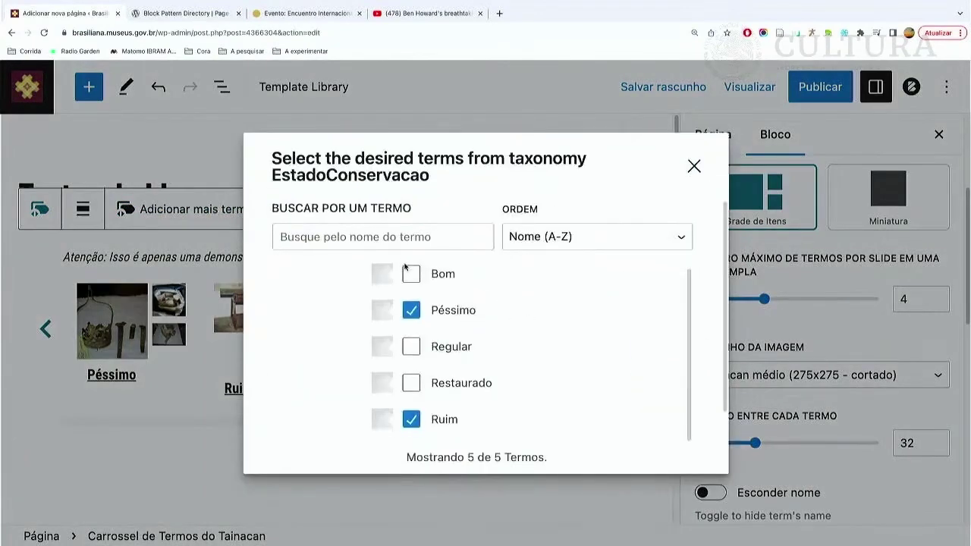
click(694, 167)
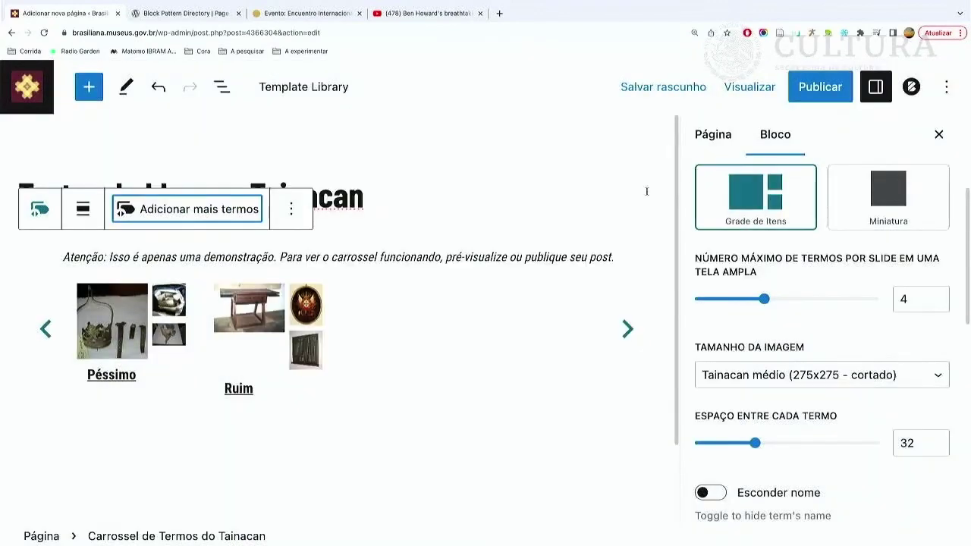
click(227, 211)
click(318, 390)
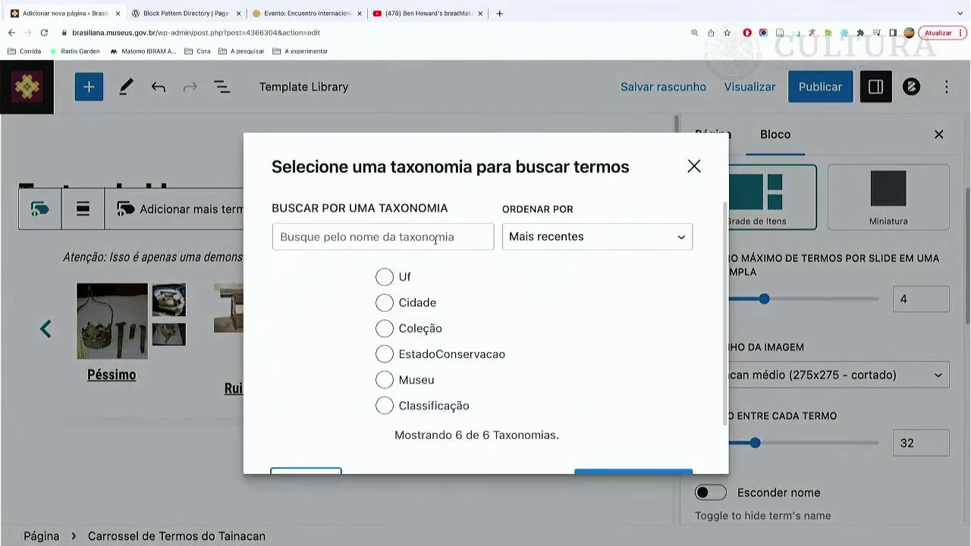
click(387, 382)
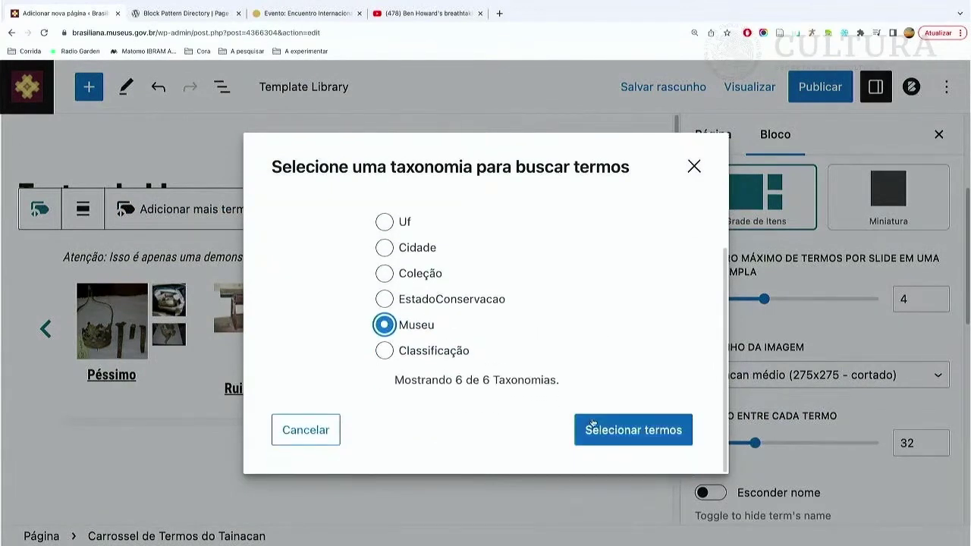
click(629, 430)
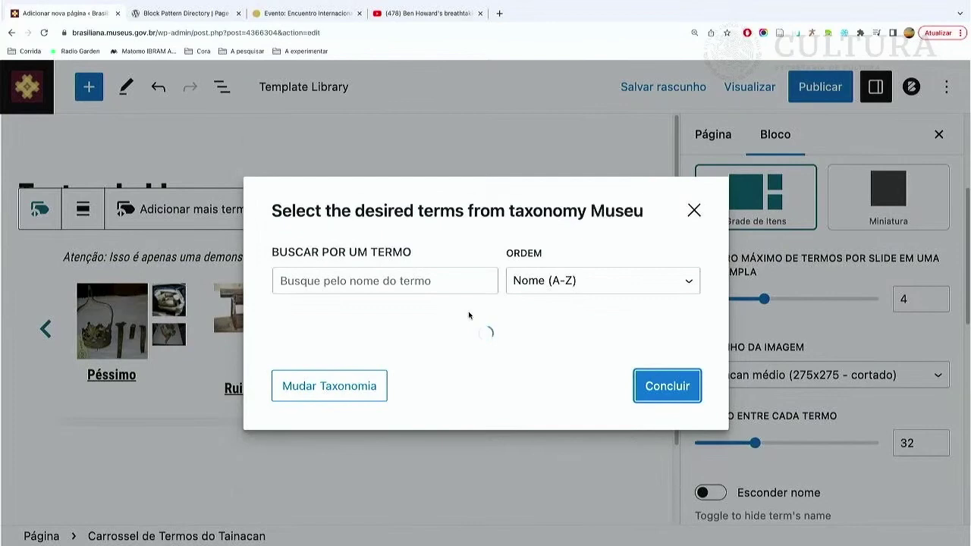
Select the term Museu da Abolição from the Museu taxonomy and apply it to the carousel.
scroll(470, 316, down, 5)
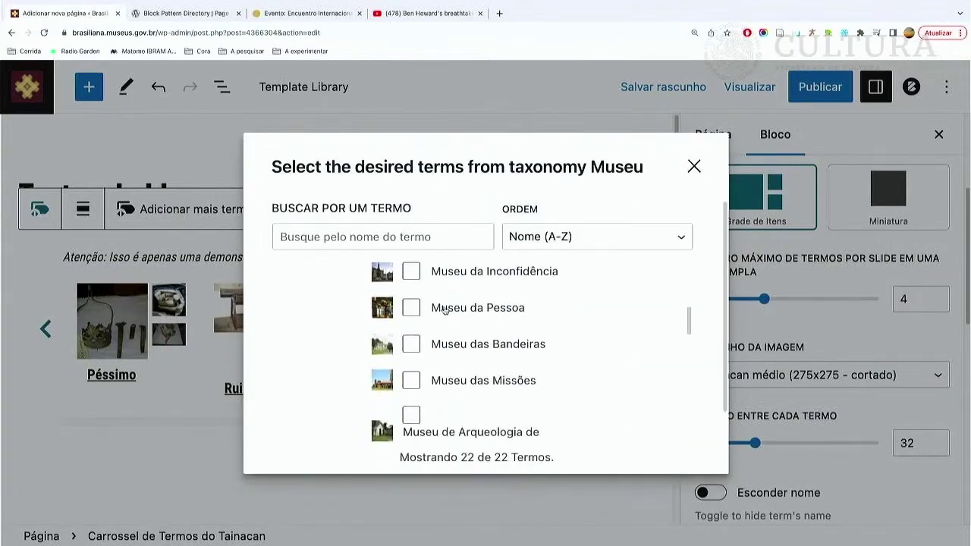
scroll(429, 347, down, 4)
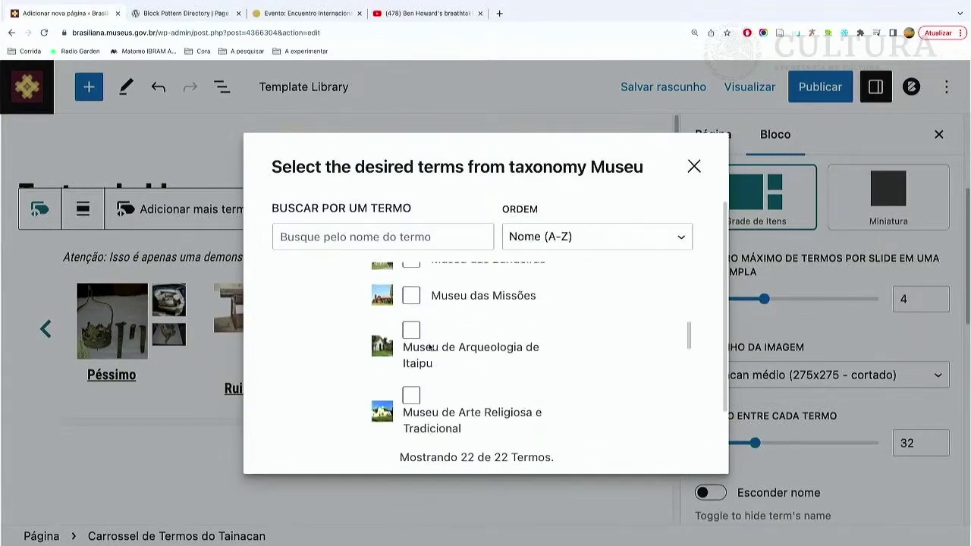
scroll(428, 346, up, 8)
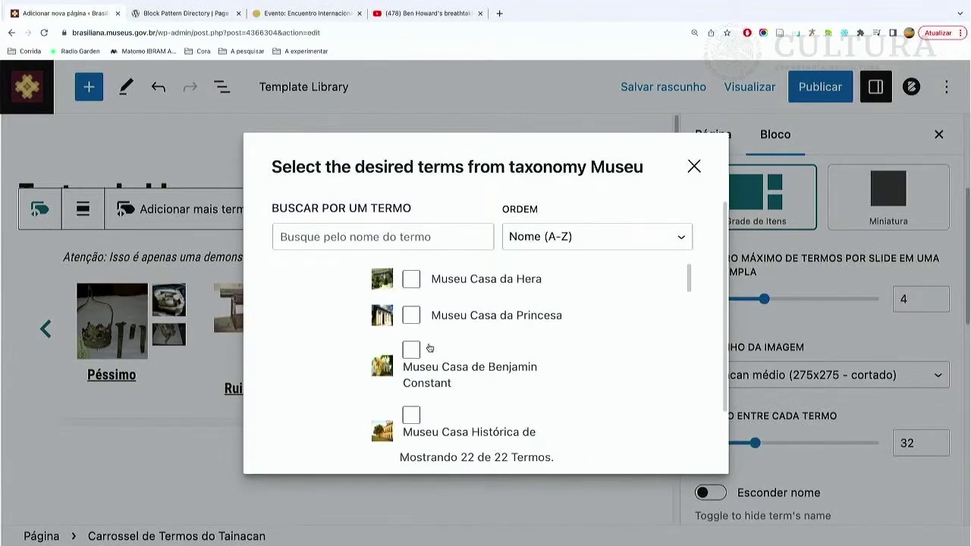
scroll(429, 347, down, 8)
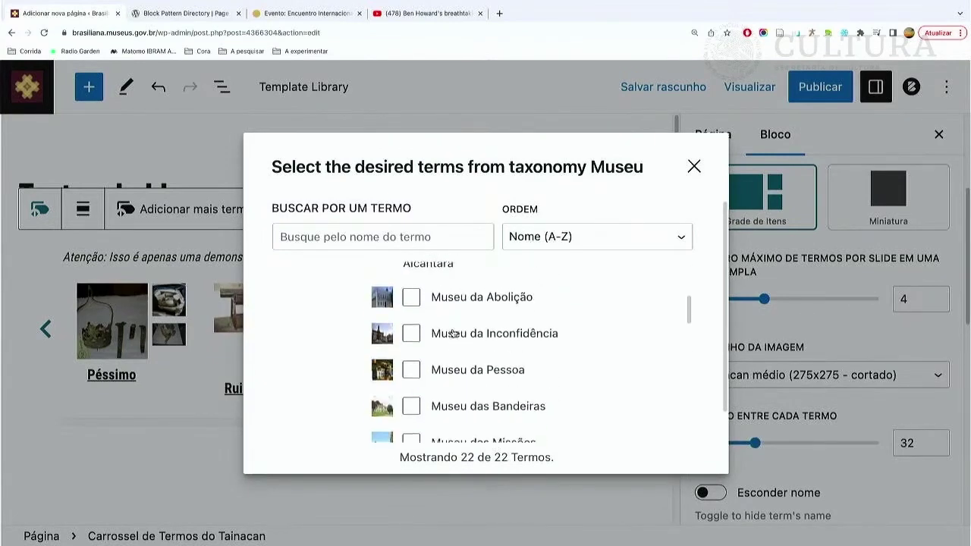
scroll(453, 331, down, 8)
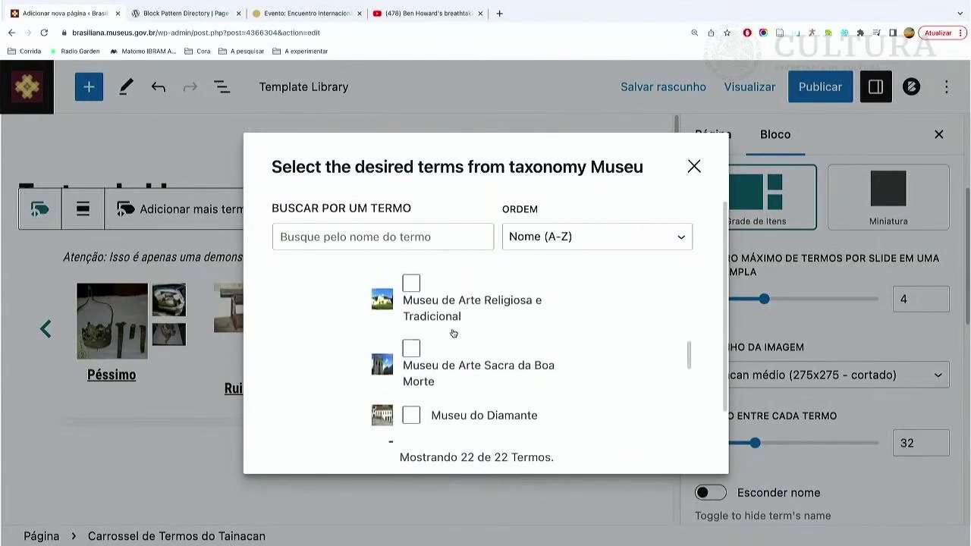
scroll(453, 332, down, 3)
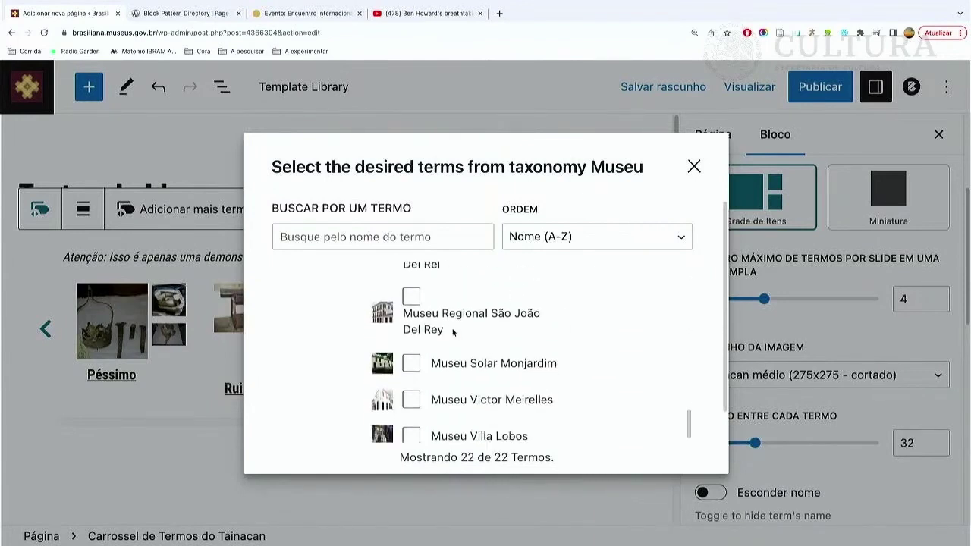
scroll(461, 369, up, 4)
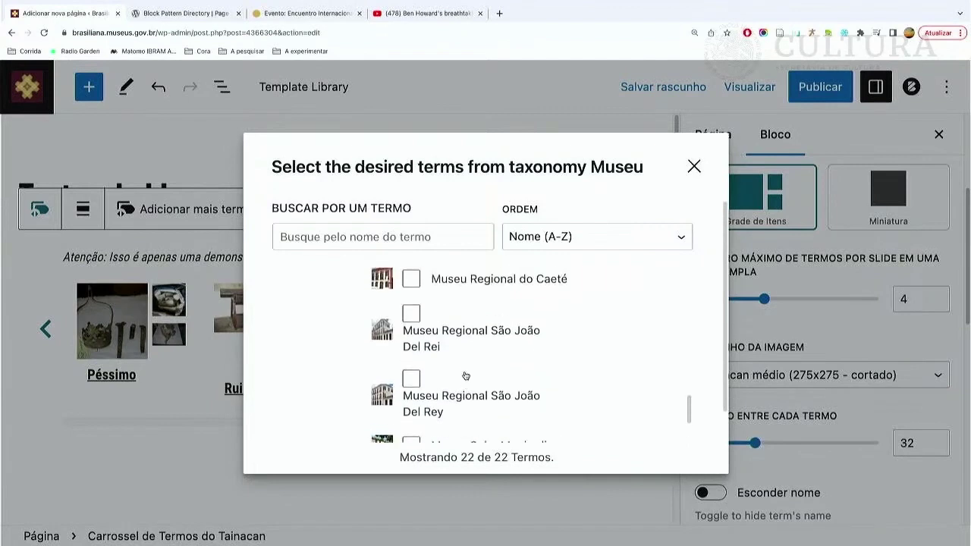
scroll(465, 372, up, 5)
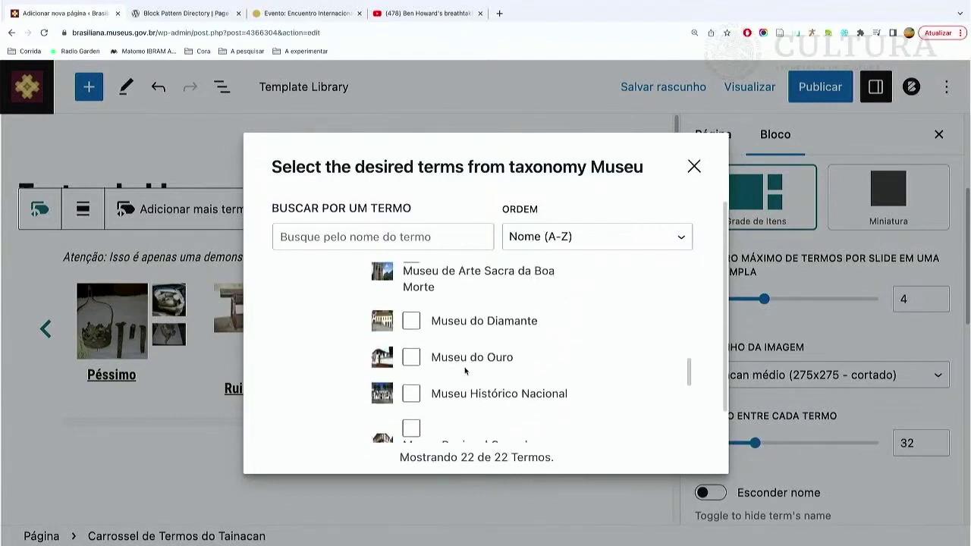
scroll(466, 372, up, 4)
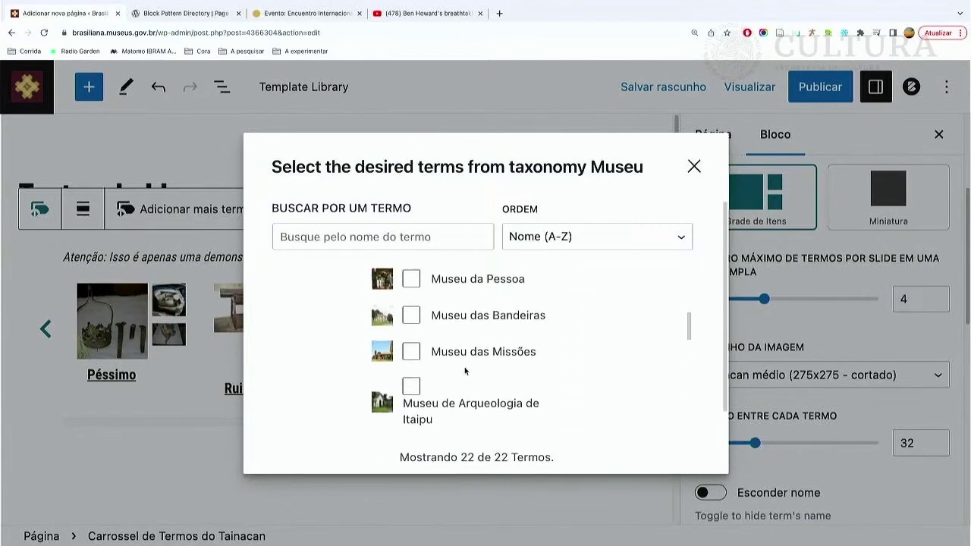
scroll(465, 370, up, 1)
click(411, 376)
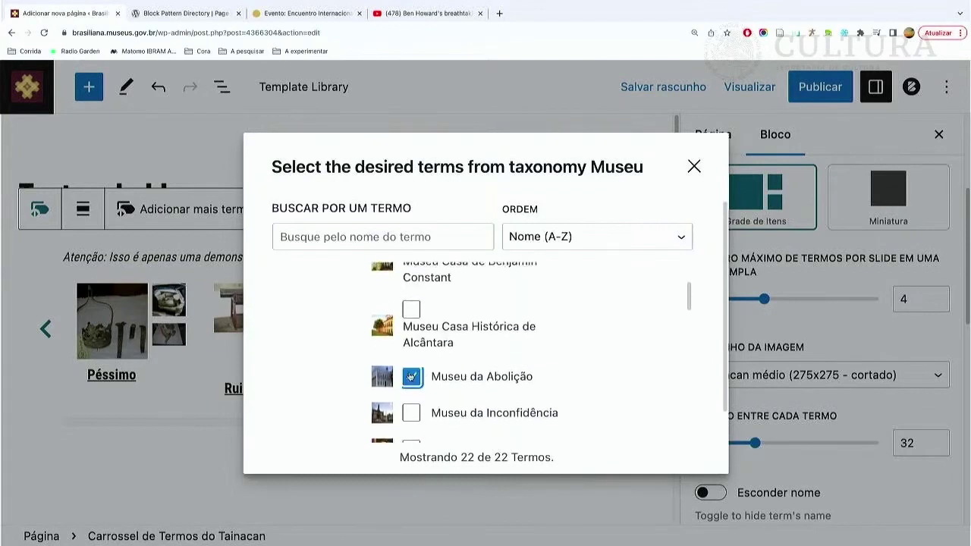
scroll(660, 425, down, 2)
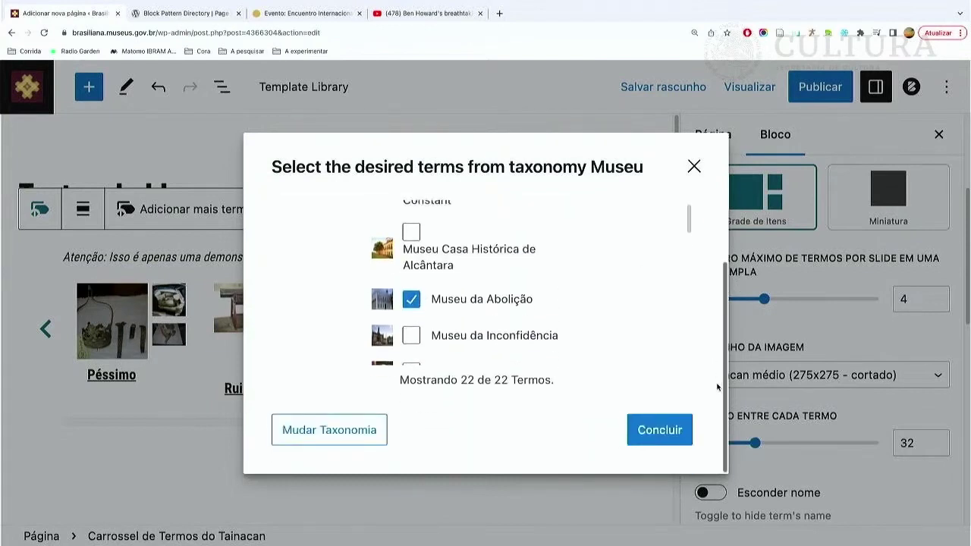
click(657, 429)
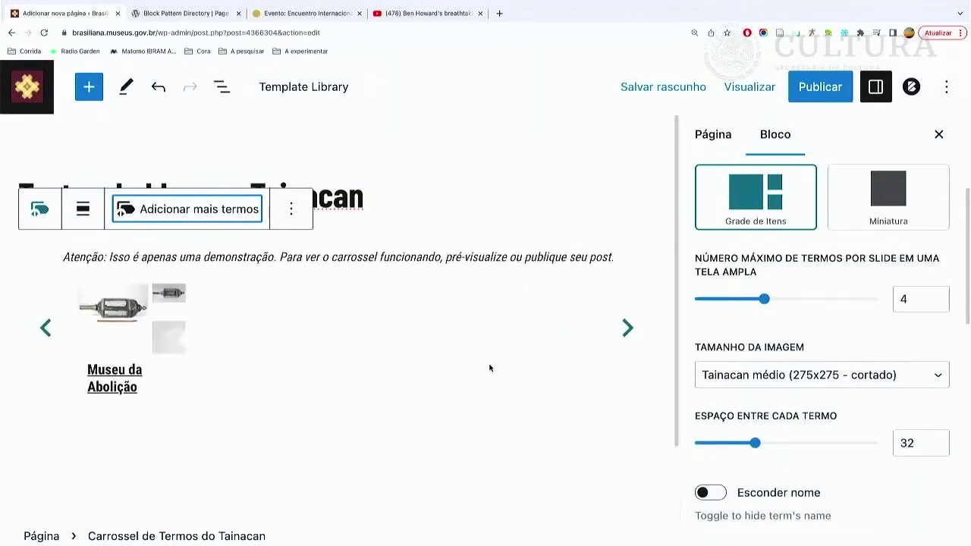
Publish the page Testes de bloques Tainacan and view its term carousel on the live site.
click(824, 88)
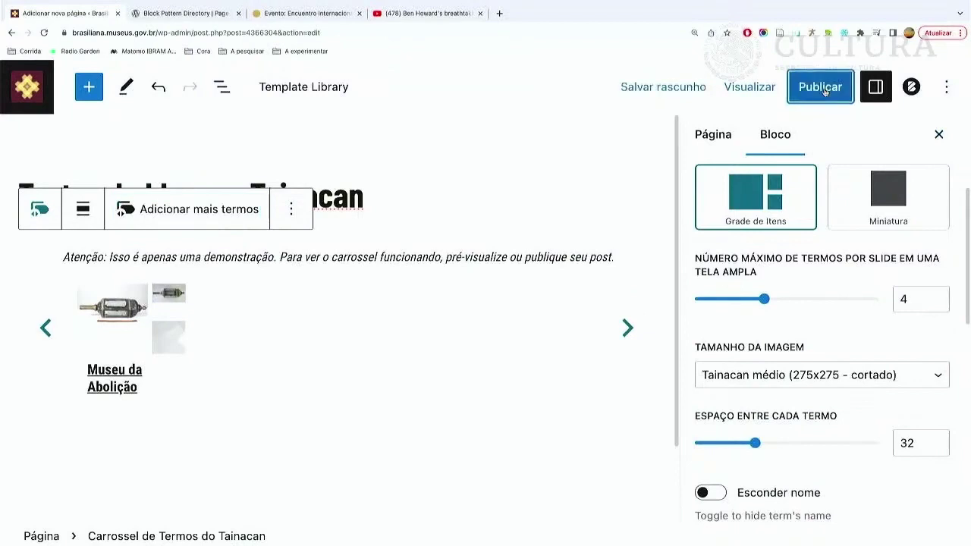
click(824, 88)
click(824, 88)
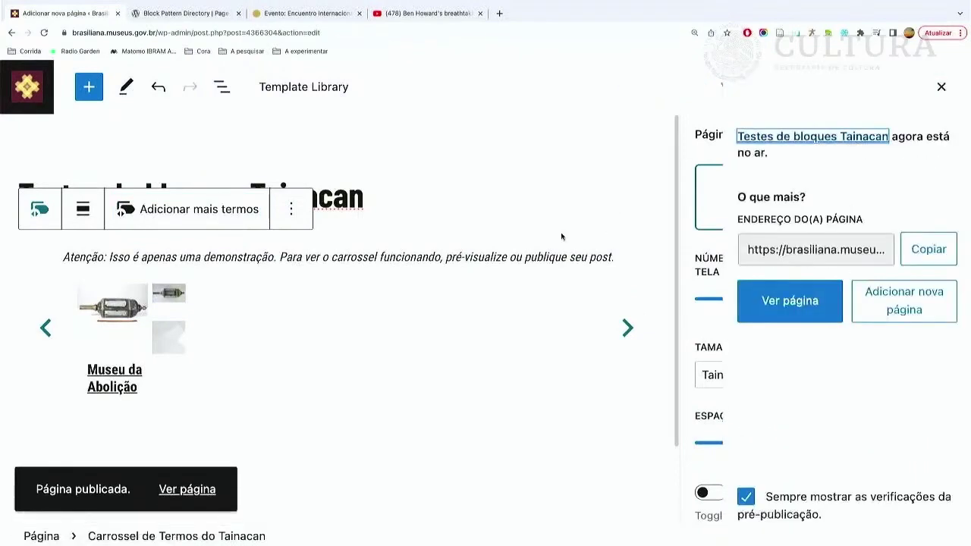
click(204, 488)
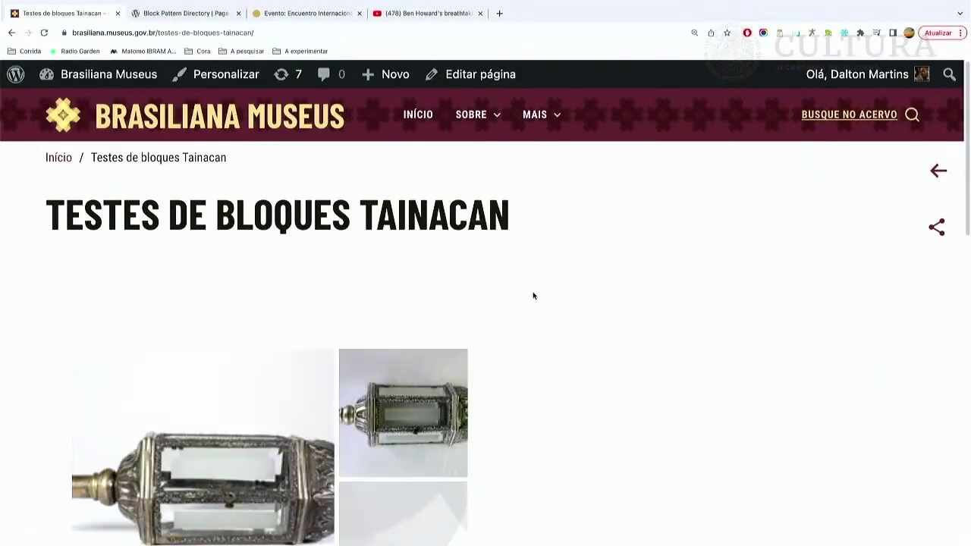
scroll(534, 296, down, 4)
scroll(534, 294, up, 2)
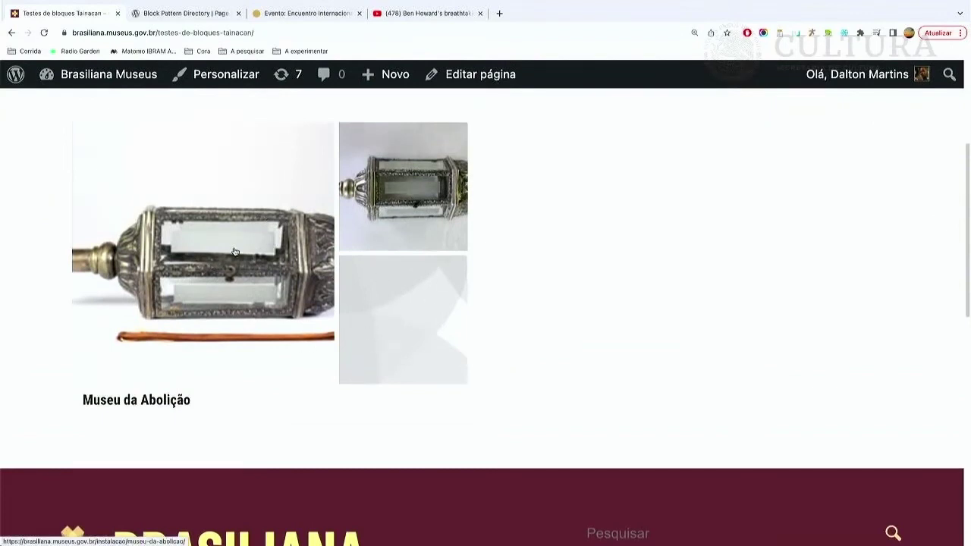
Reopen the published page for editing and briefly show the term carousel block's settings.
click(499, 78)
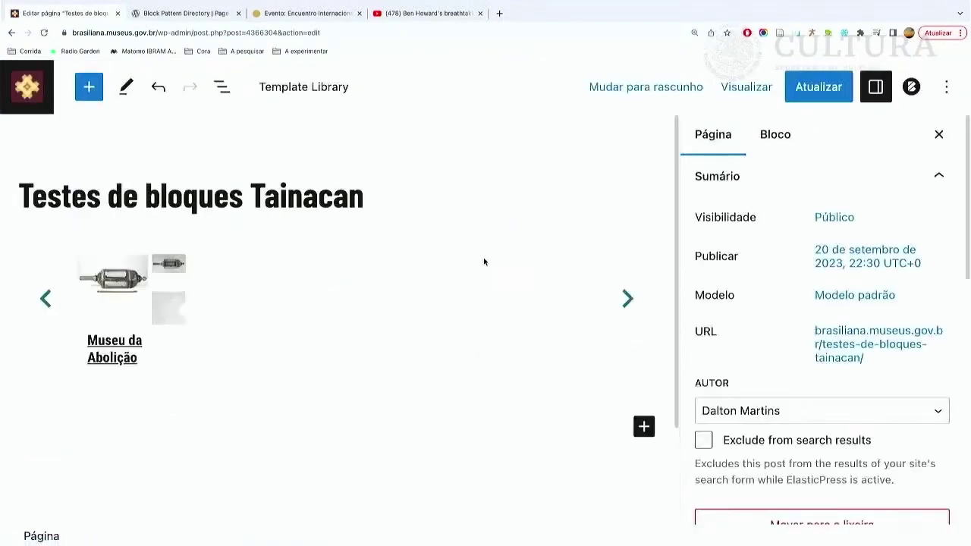
click(237, 302)
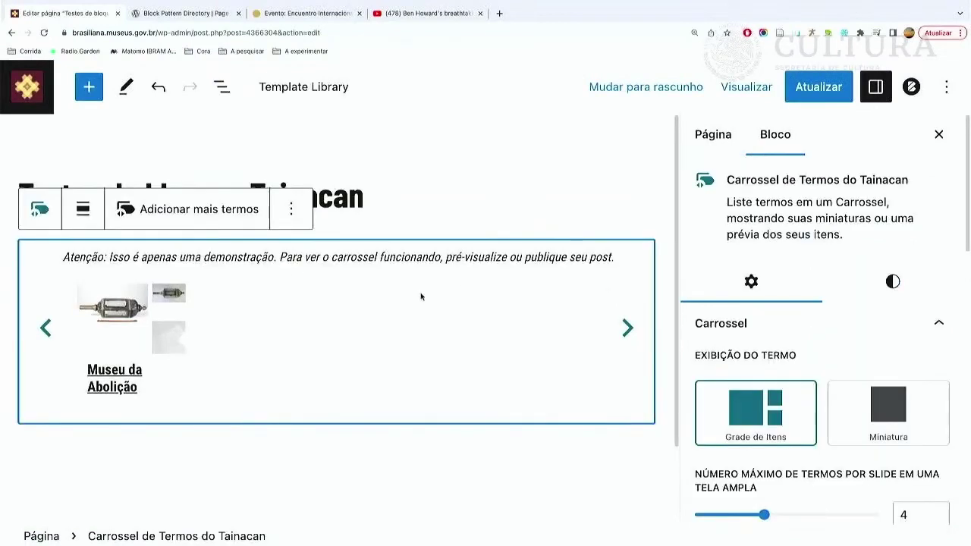
click(505, 459)
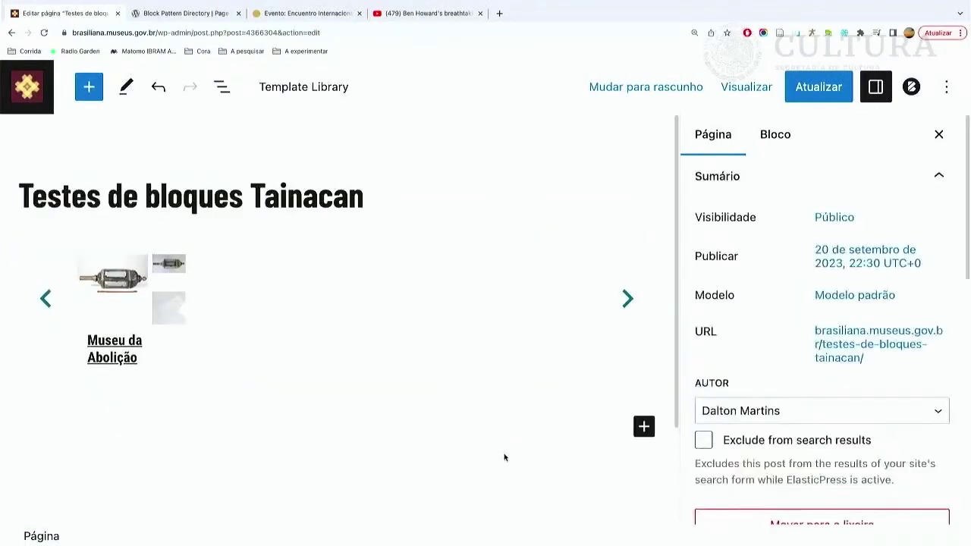
Browse the full library of Tainacan blocks and insert a Lista de Termos do Tainacan block below the carousel.
click(644, 426)
click(799, 390)
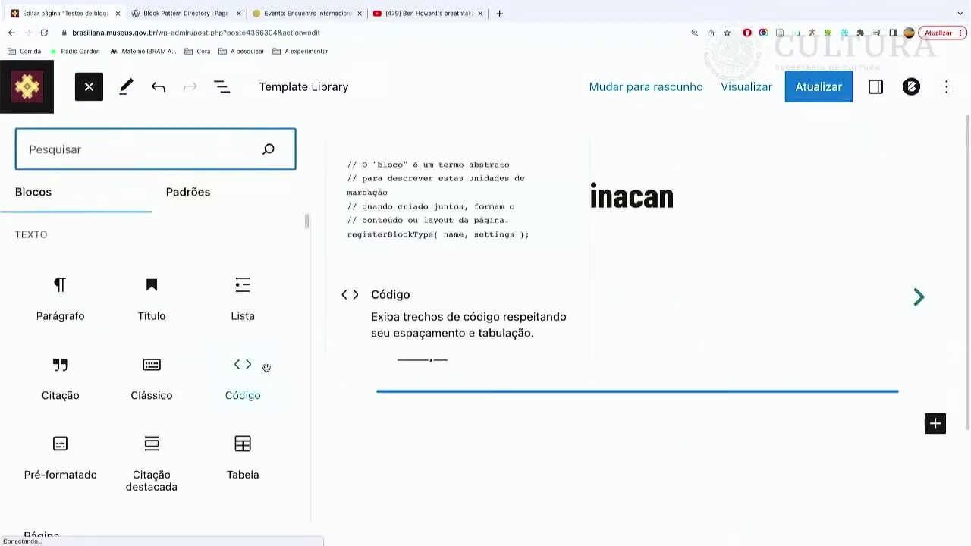
scroll(204, 352, down, 5)
scroll(204, 352, down, 15)
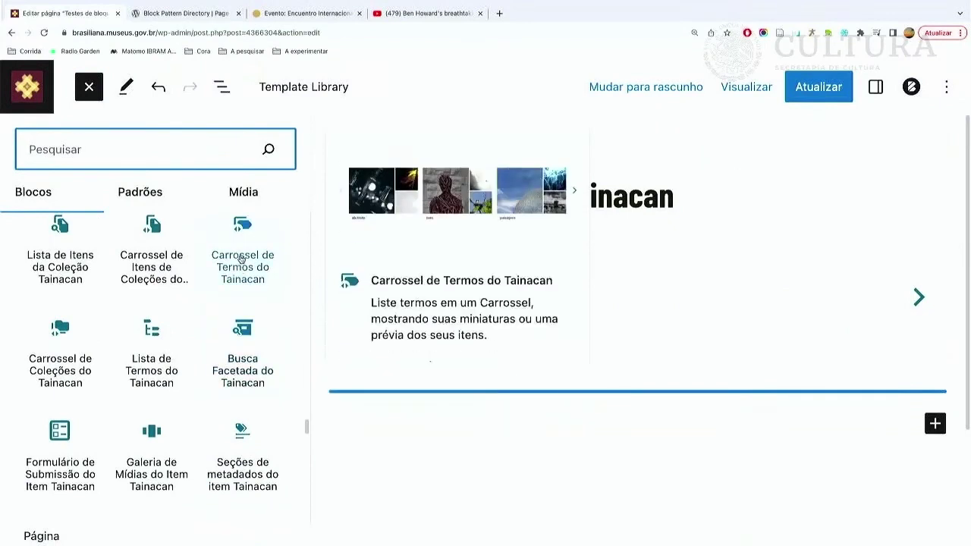
scroll(157, 268, up, 1)
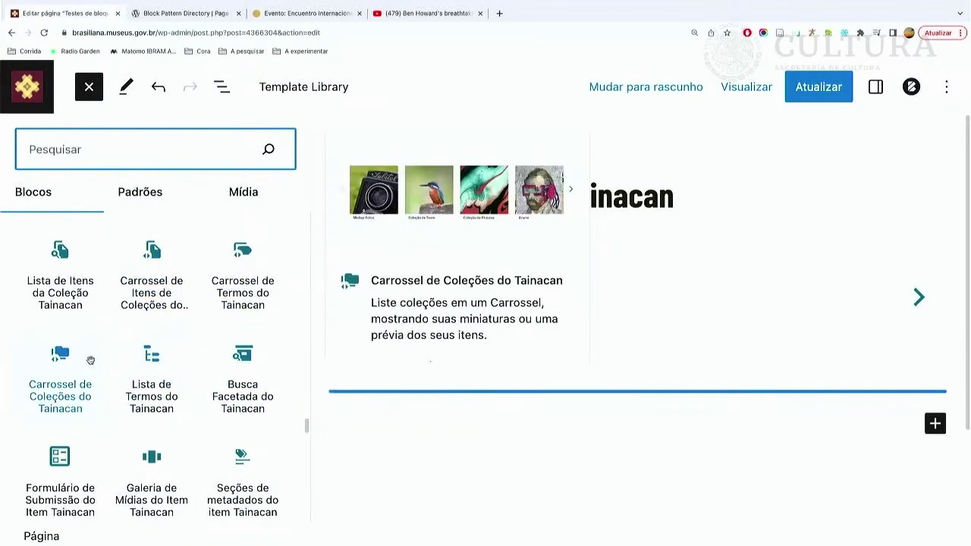
scroll(90, 360, up, 1)
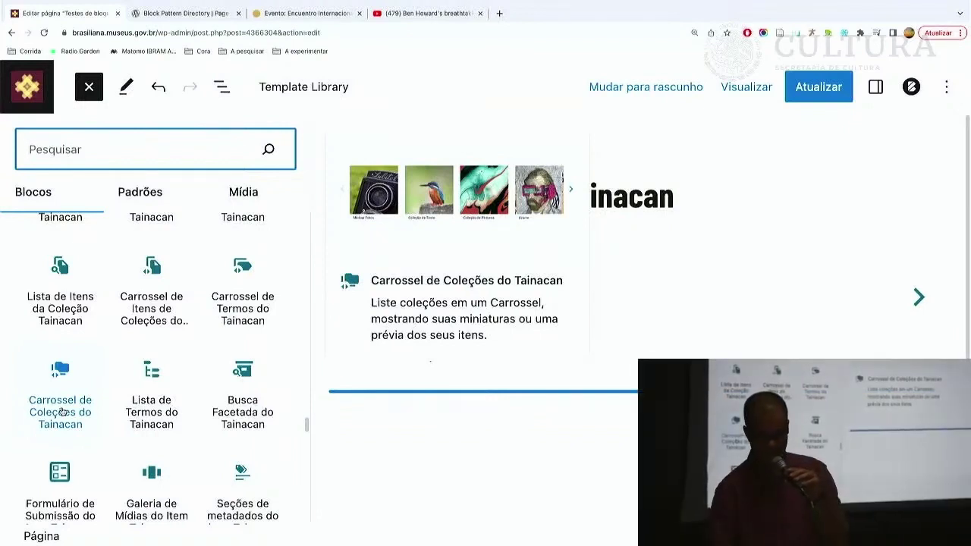
click(154, 403)
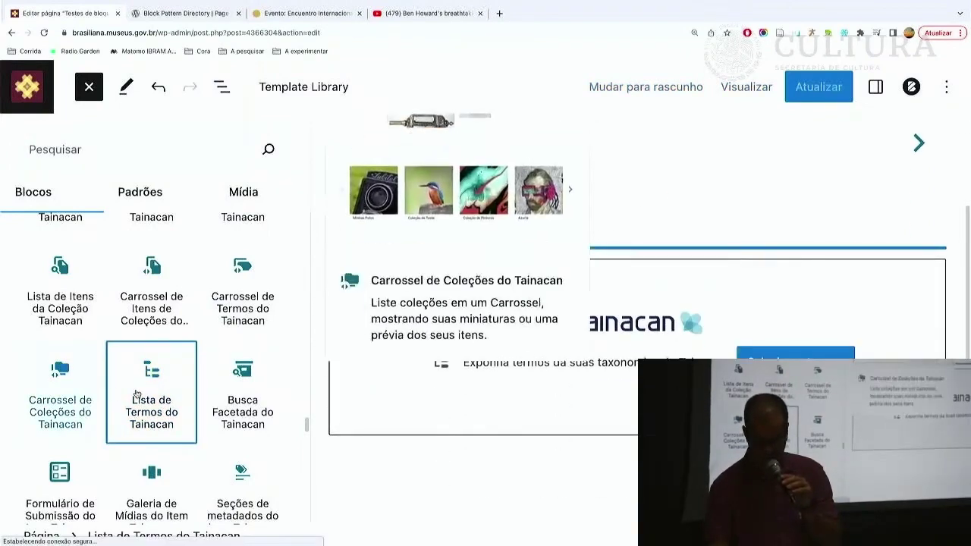
key(Escape)
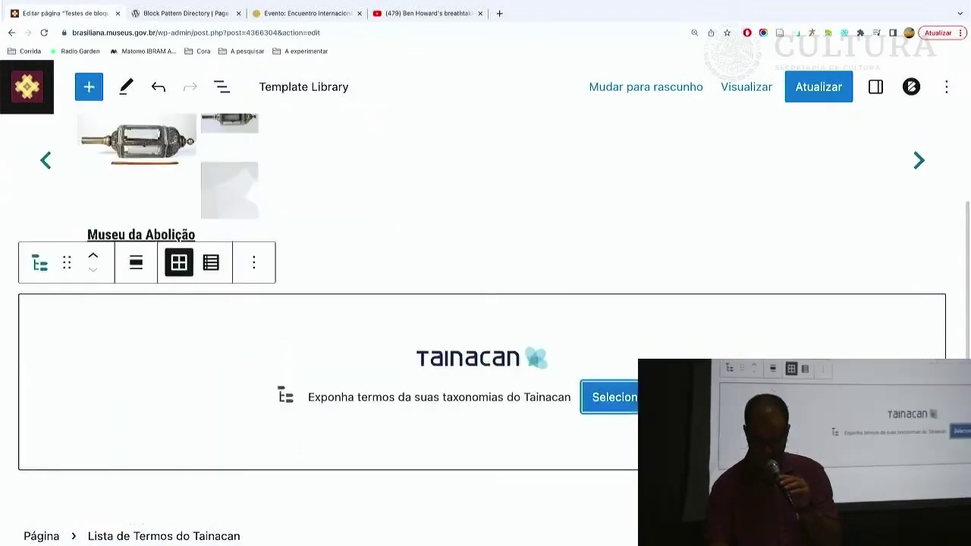
Start selecting terms for the new list block and choose Classificação as its taxonomy.
click(614, 397)
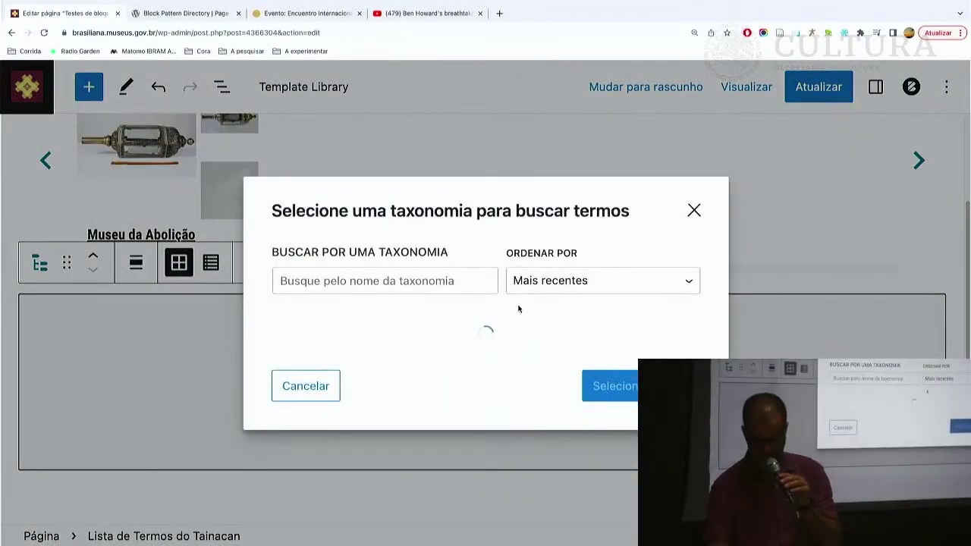
scroll(519, 309, down, 2)
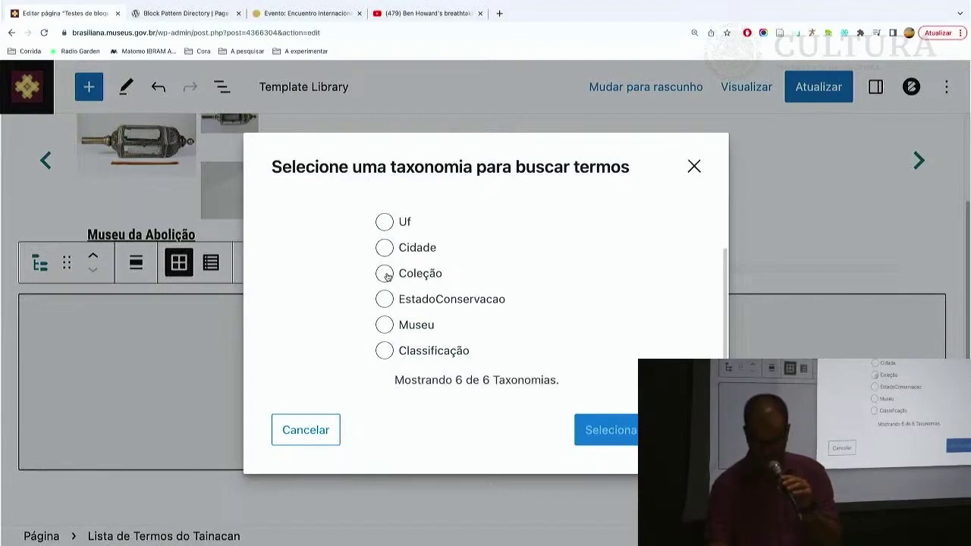
click(386, 354)
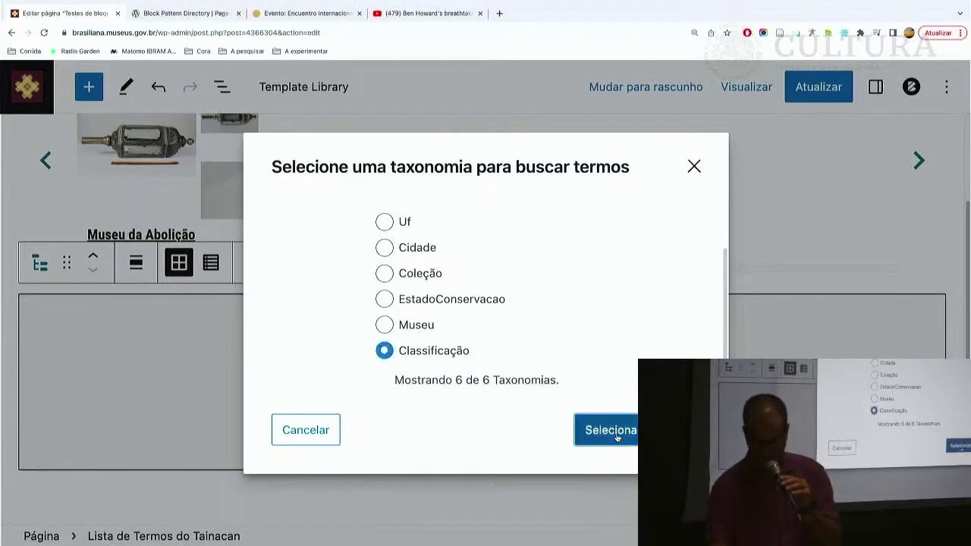
click(610, 432)
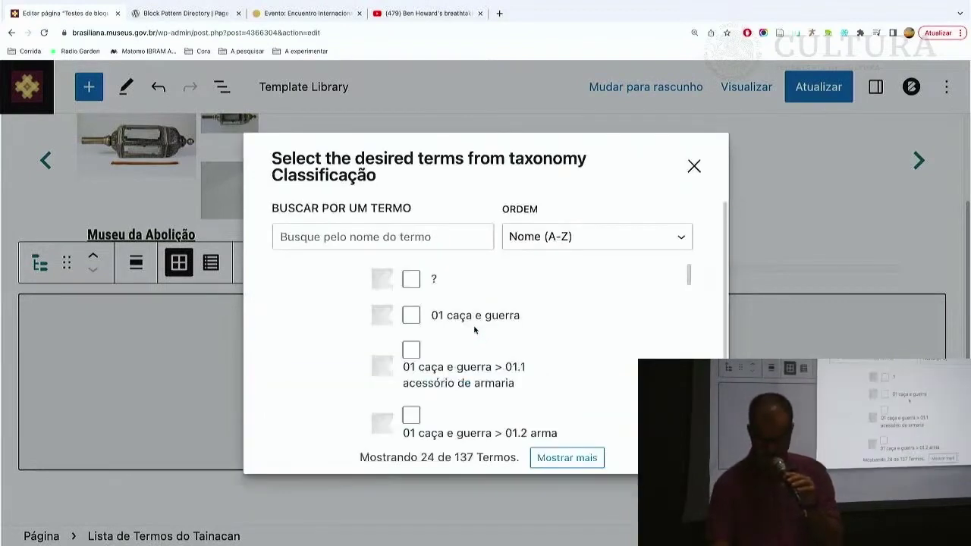
Tick the Classificação terms 02.2 desenho, 02.3 escultura and 02.4 estampa under 02 artes visuais/cinematográfica.
scroll(496, 316, down, 2)
scroll(495, 315, down, 4)
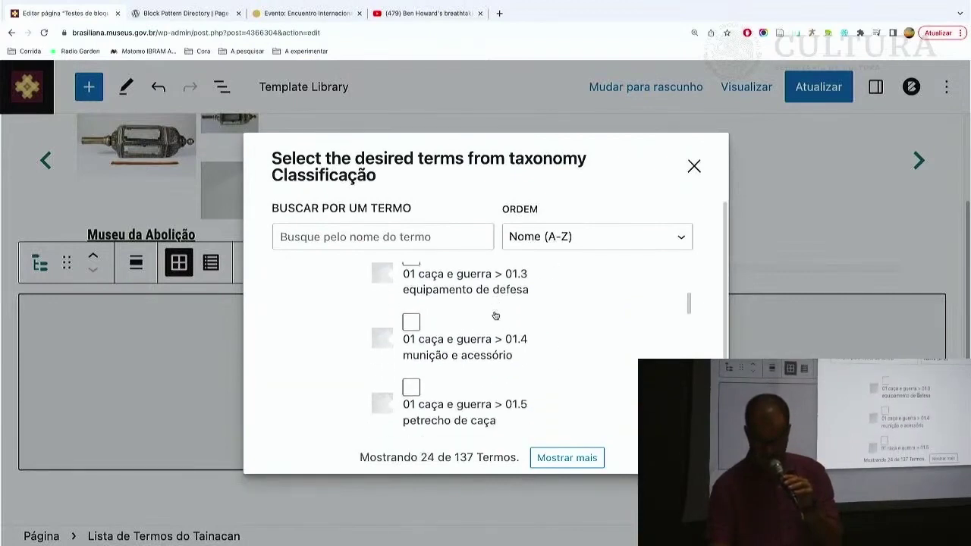
scroll(494, 315, down, 5)
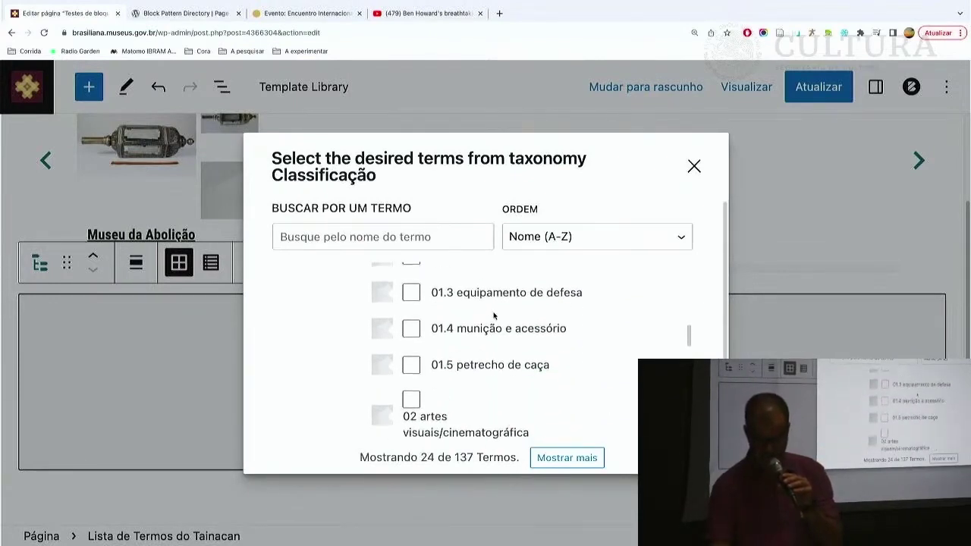
scroll(492, 317, down, 1)
scroll(491, 317, up, 3)
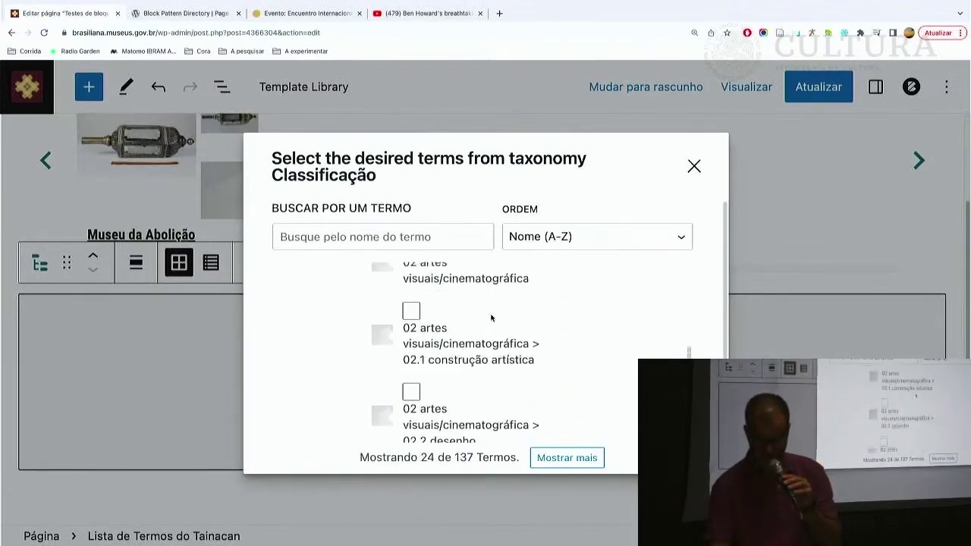
scroll(490, 317, down, 2)
scroll(488, 318, down, 1)
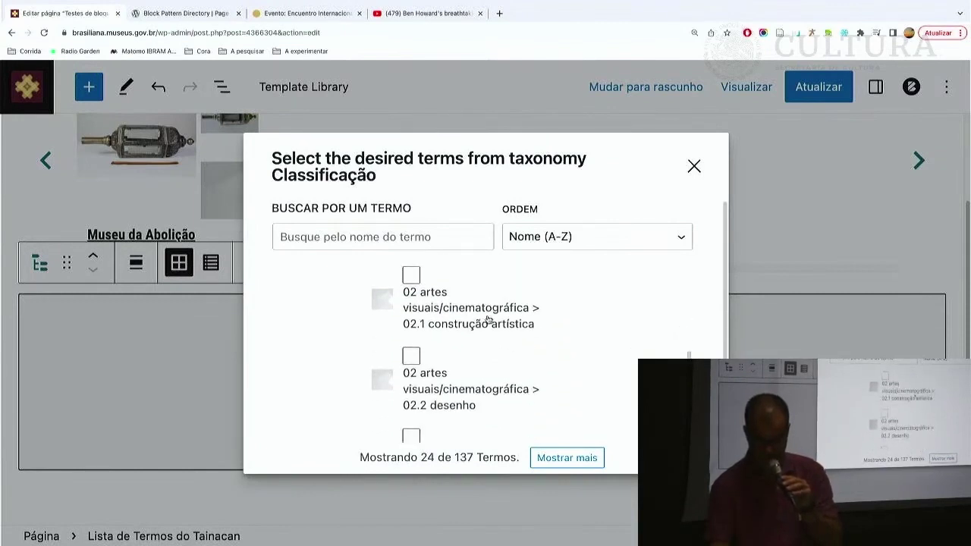
scroll(489, 318, down, 2)
scroll(489, 320, up, 1)
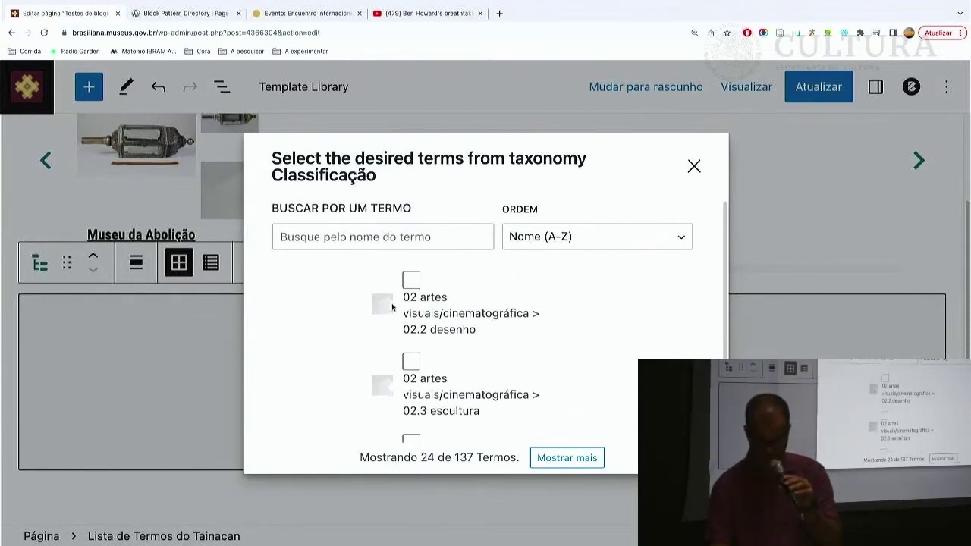
click(412, 282)
scroll(477, 351, down, 1)
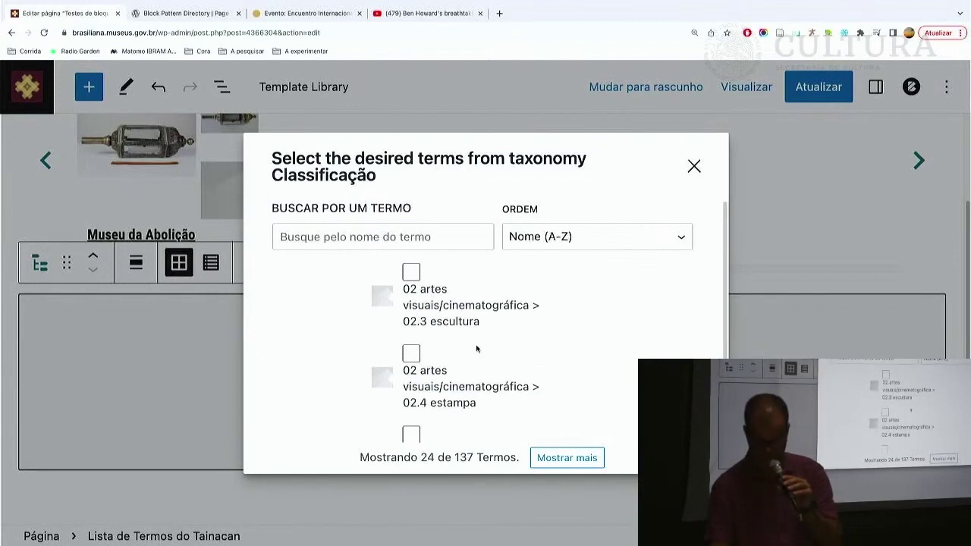
click(413, 281)
scroll(478, 354, down, 1)
click(412, 274)
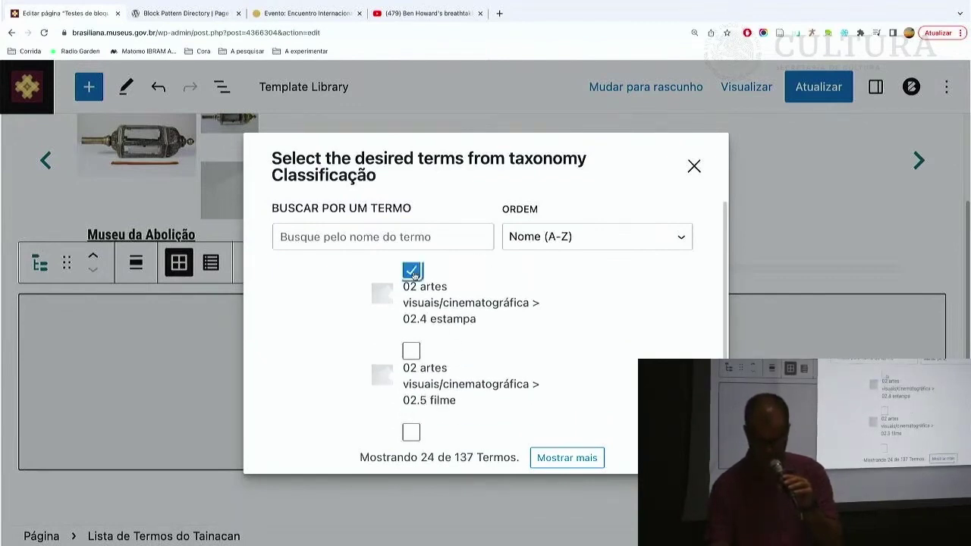
Review the ticked terms, confirm the selection for the term list block and look over the resulting list in the editor.
scroll(512, 358, up, 3)
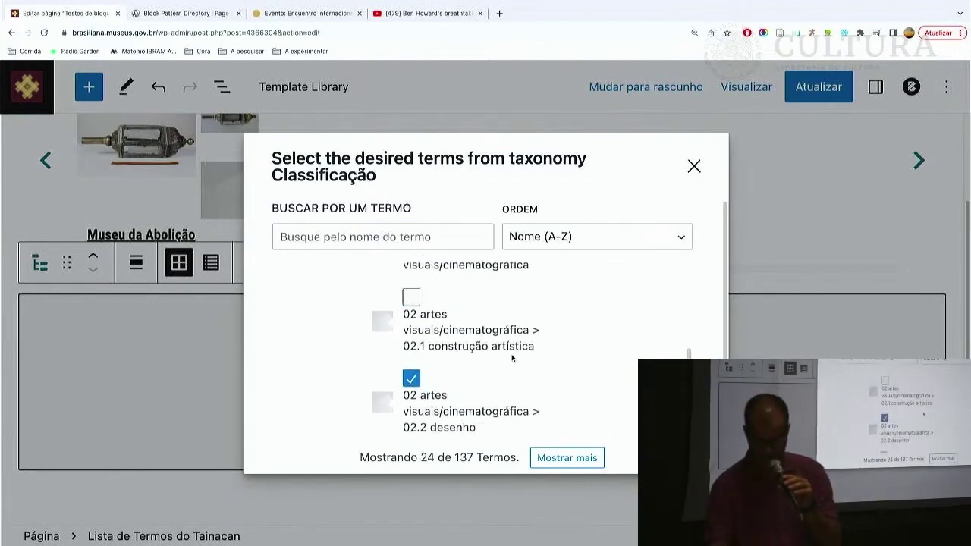
scroll(512, 358, down, 2)
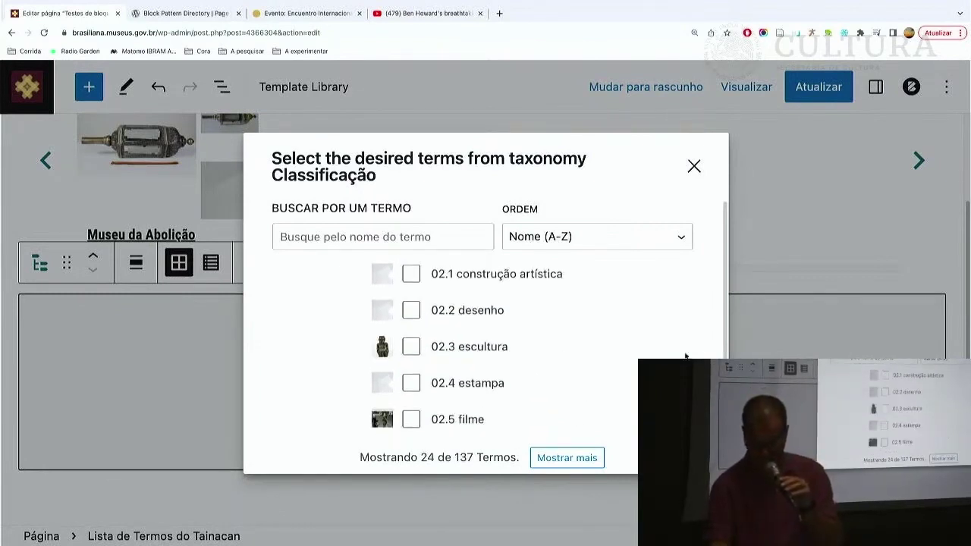
scroll(485, 319, down, 2)
click(660, 430)
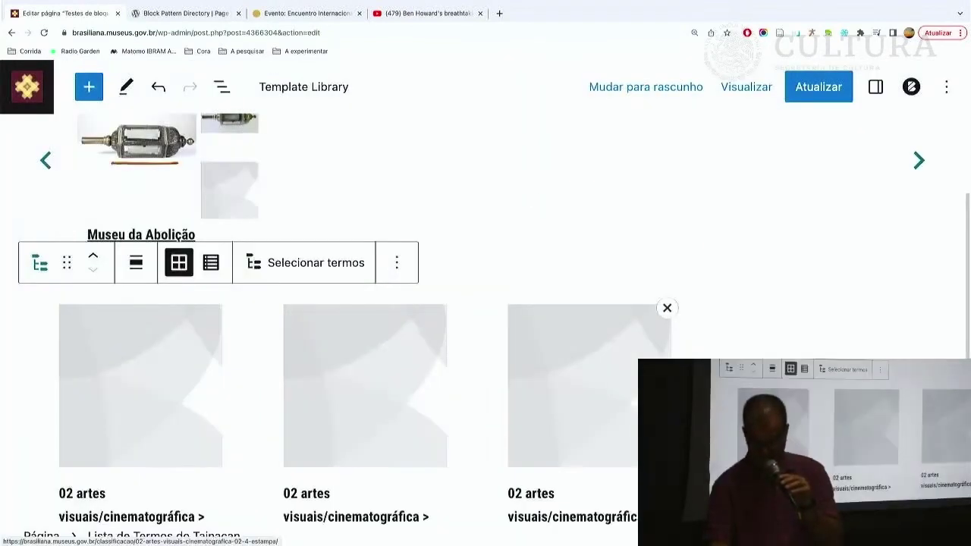
scroll(485, 327, down, 1)
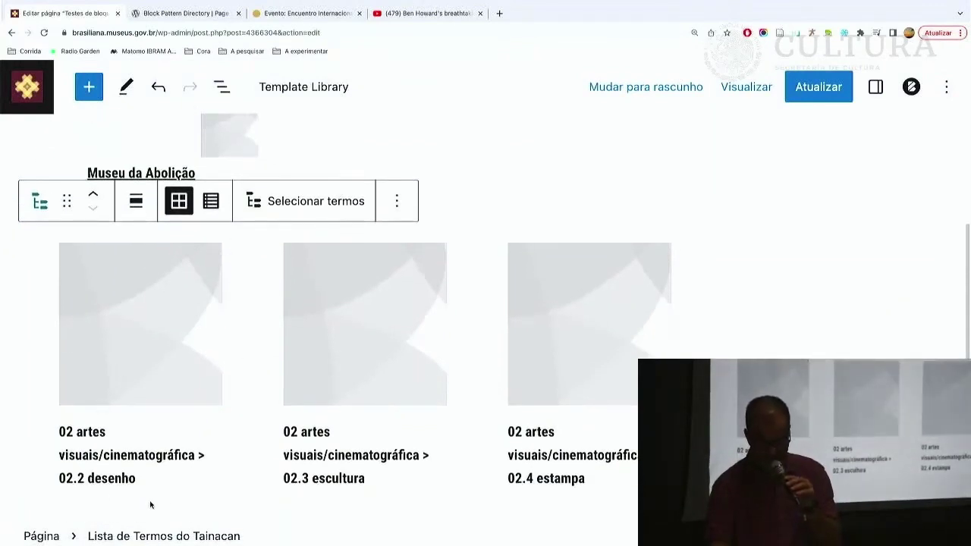
mouse_move(116, 374)
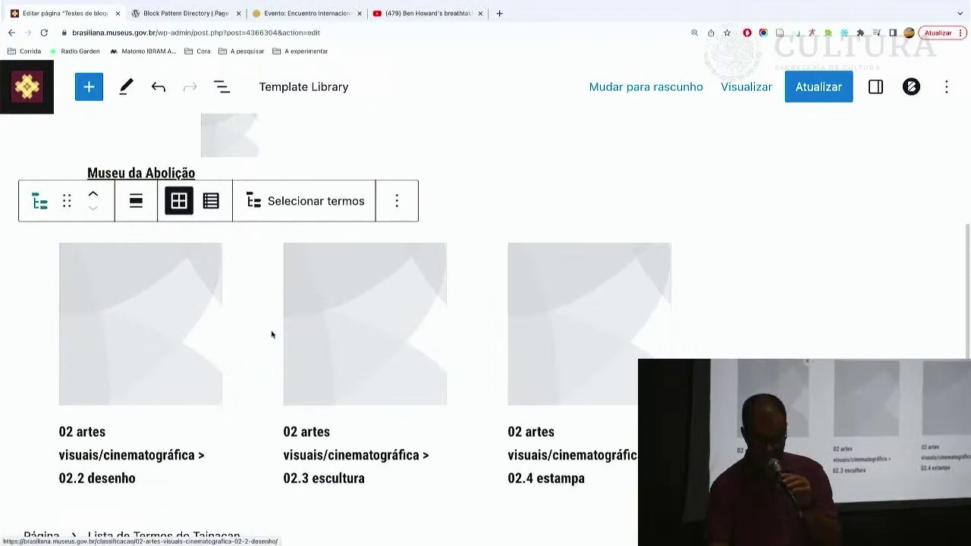
mouse_move(159, 319)
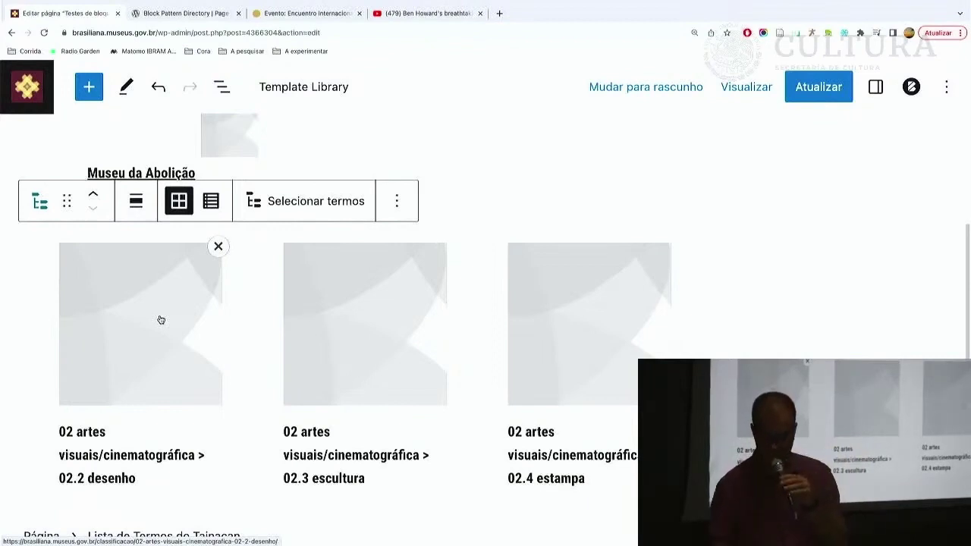
Update the page Testes de bloques Tainacan and view its term list on the live site.
click(819, 84)
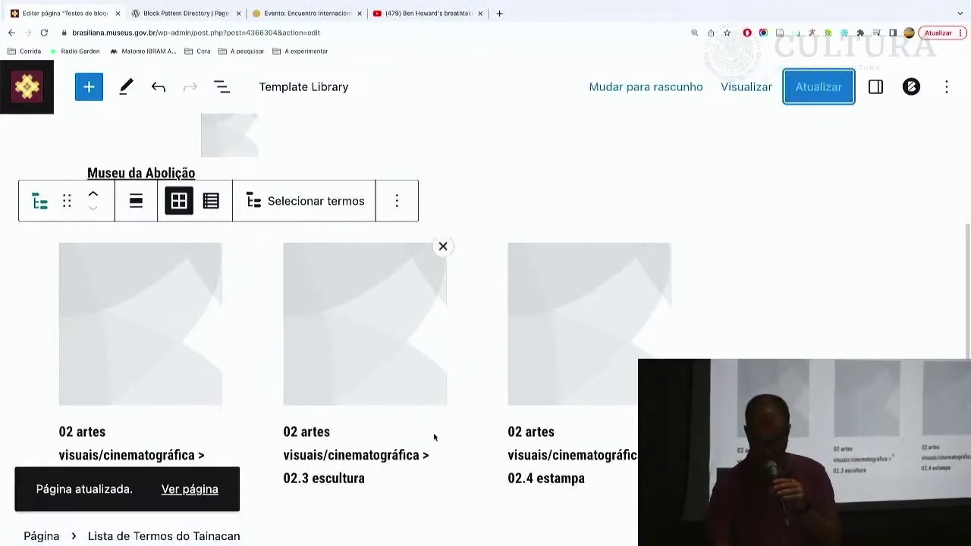
click(175, 494)
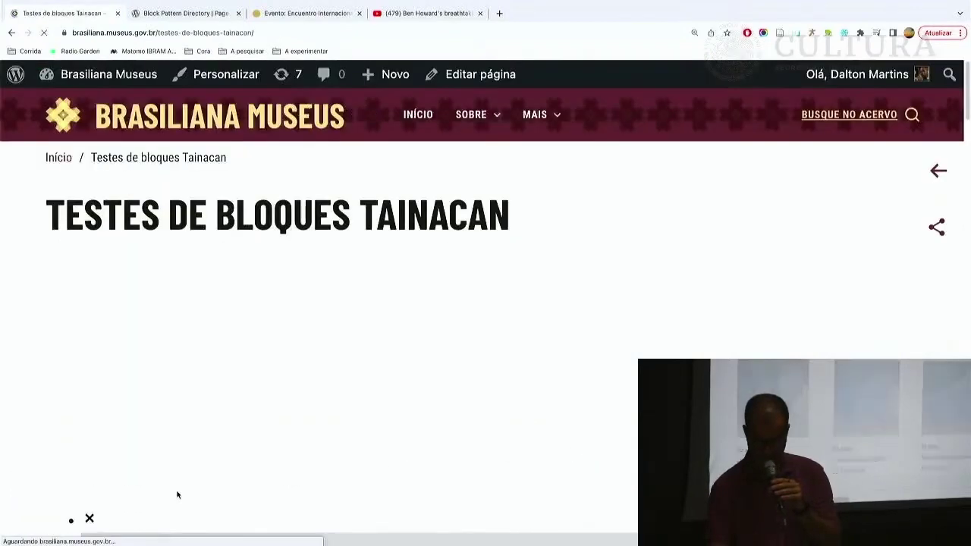
scroll(409, 347, down, 10)
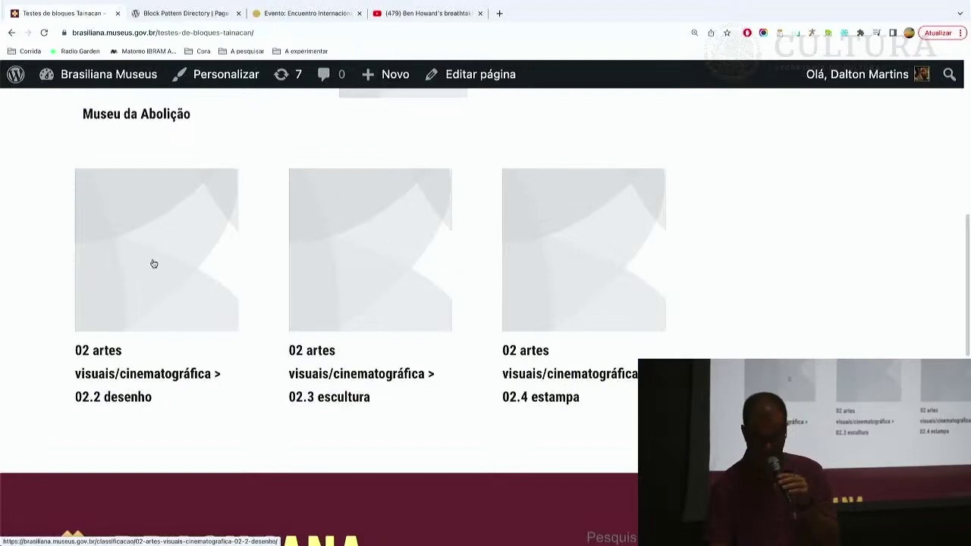
Open the 02.2 desenho term from the live list and look through its filtered items.
click(130, 296)
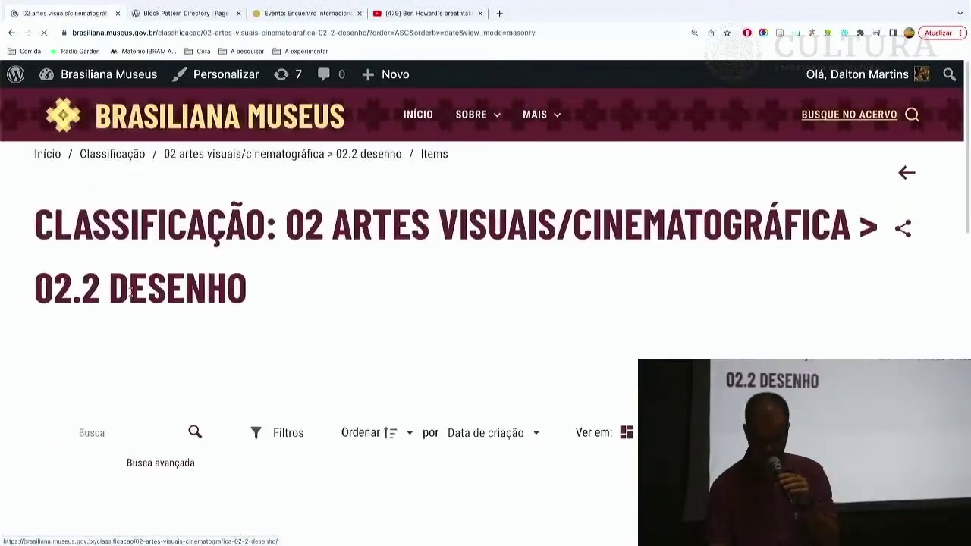
scroll(414, 263, down, 3)
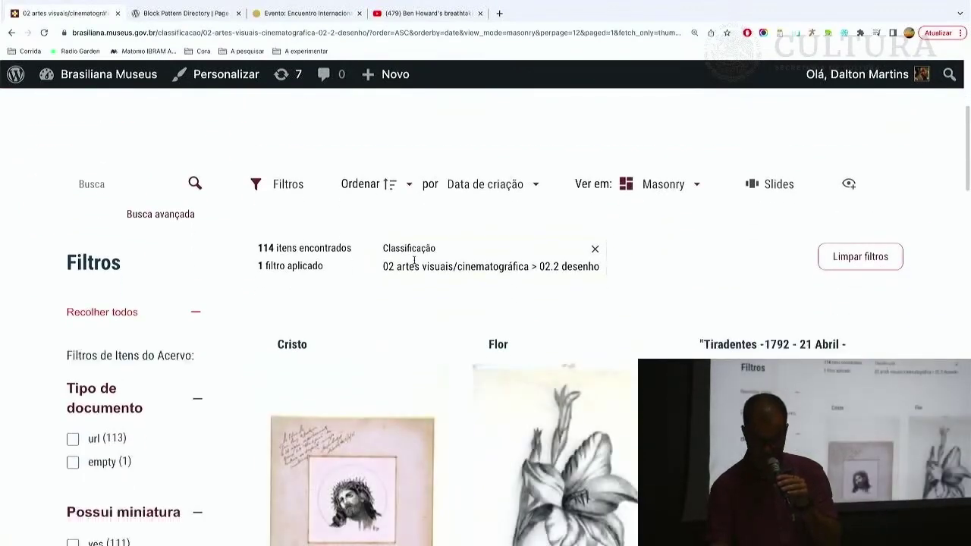
scroll(719, 336, down, 10)
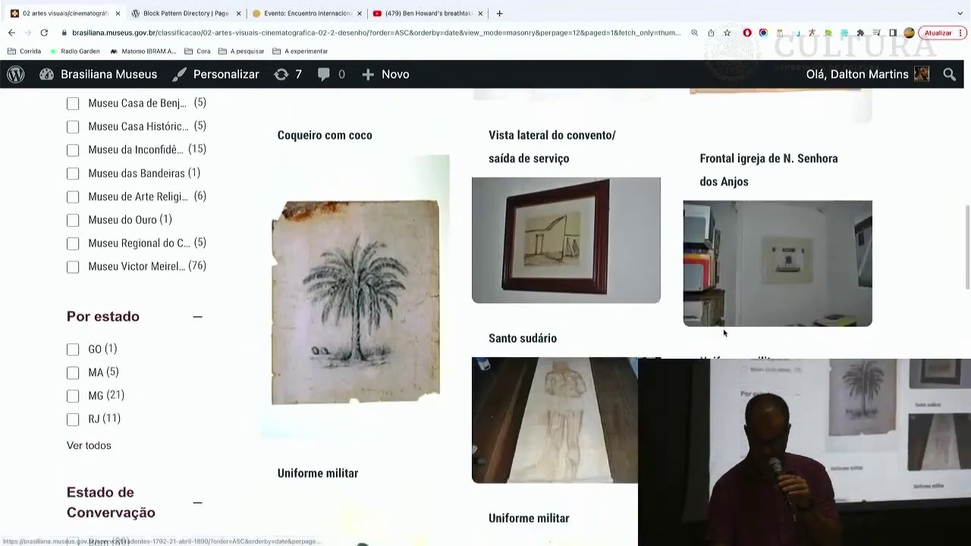
scroll(719, 336, down, 9)
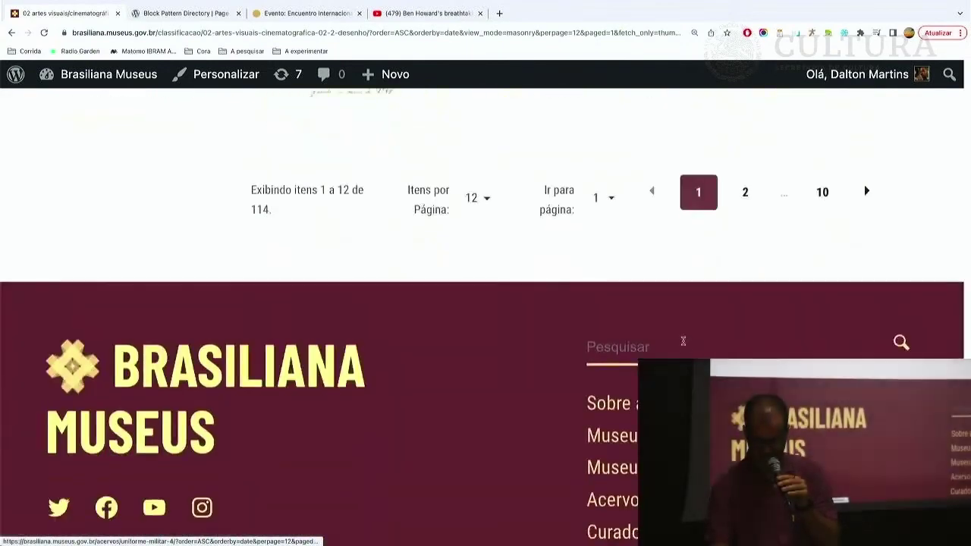
Show 24 items per page in the 02.2 desenho results and look through the longer item list.
scroll(685, 342, up, 3)
click(474, 405)
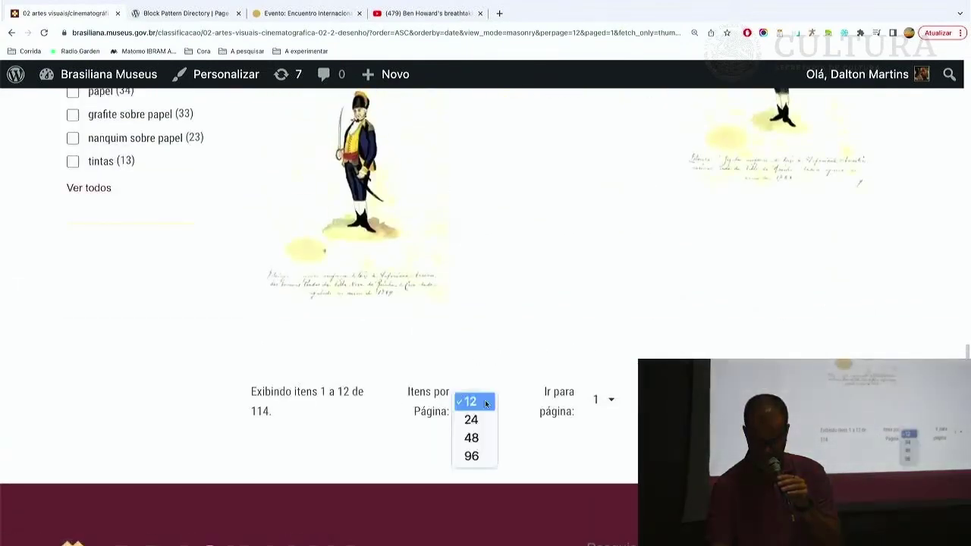
click(471, 419)
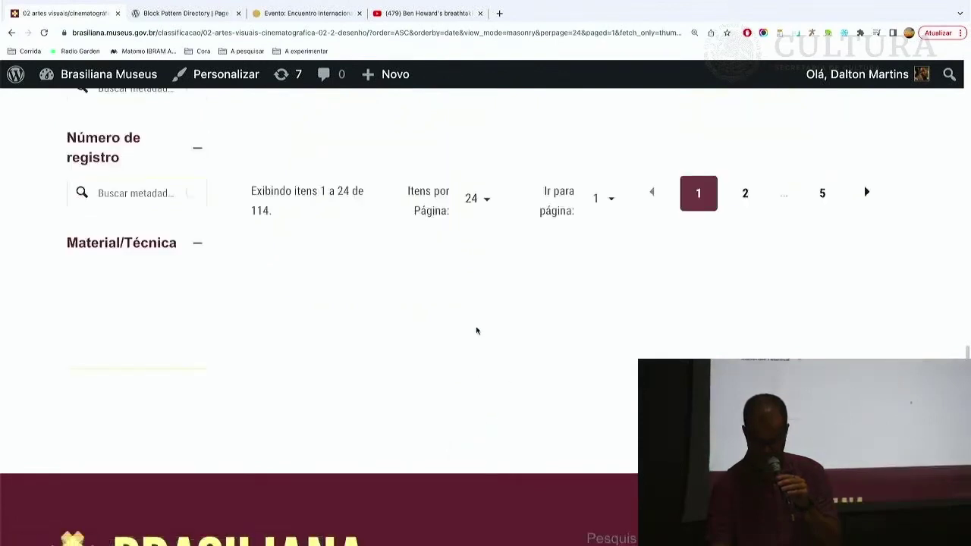
scroll(493, 356, up, 4)
scroll(476, 331, up, 15)
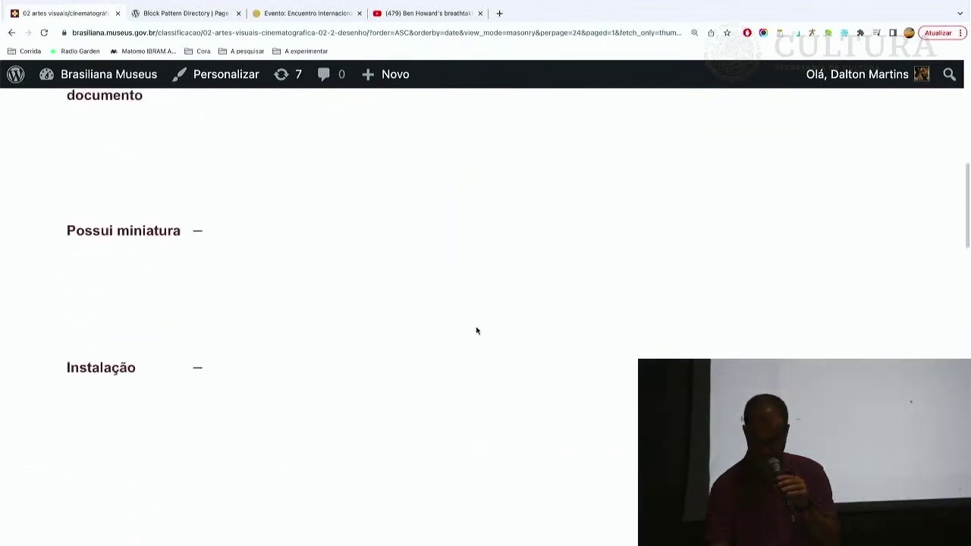
scroll(425, 251, up, 2)
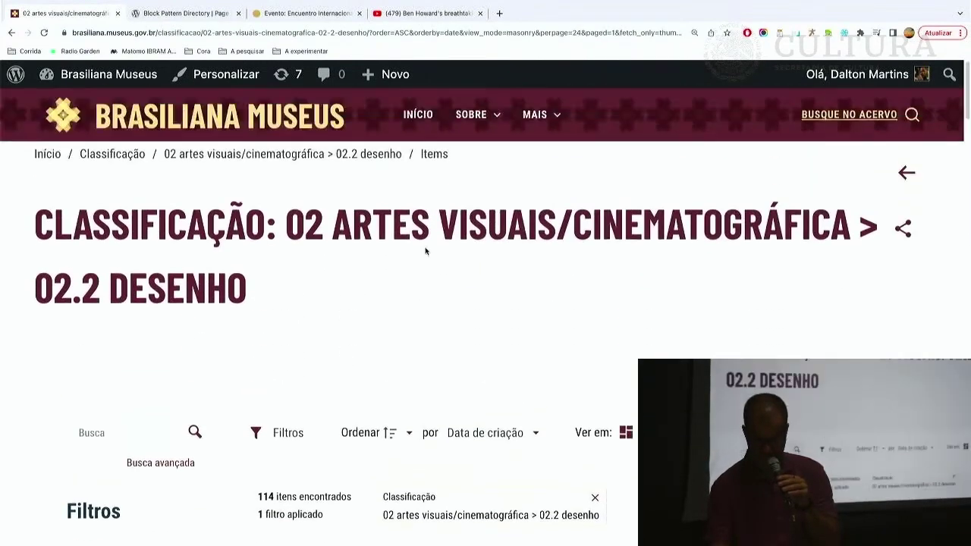
scroll(310, 215, down, 12)
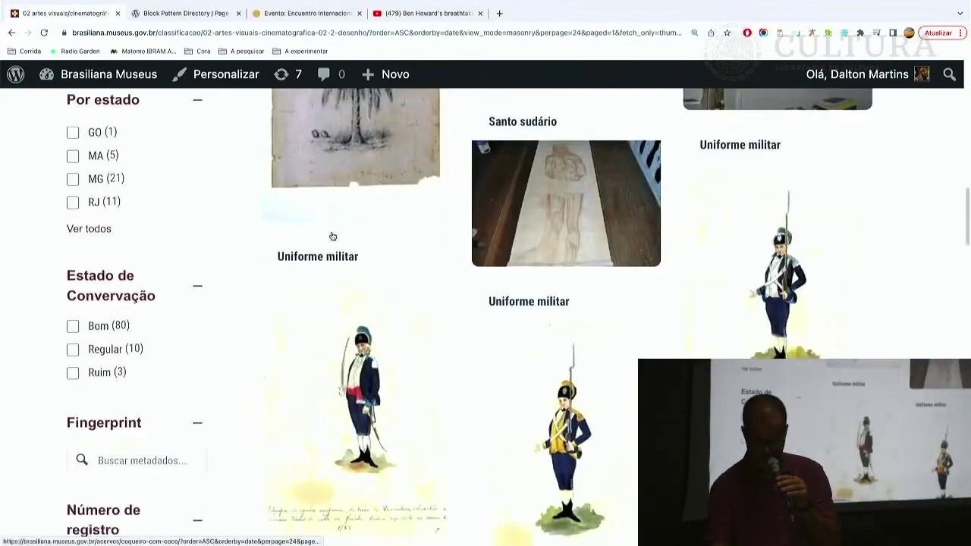
scroll(332, 237, down, 15)
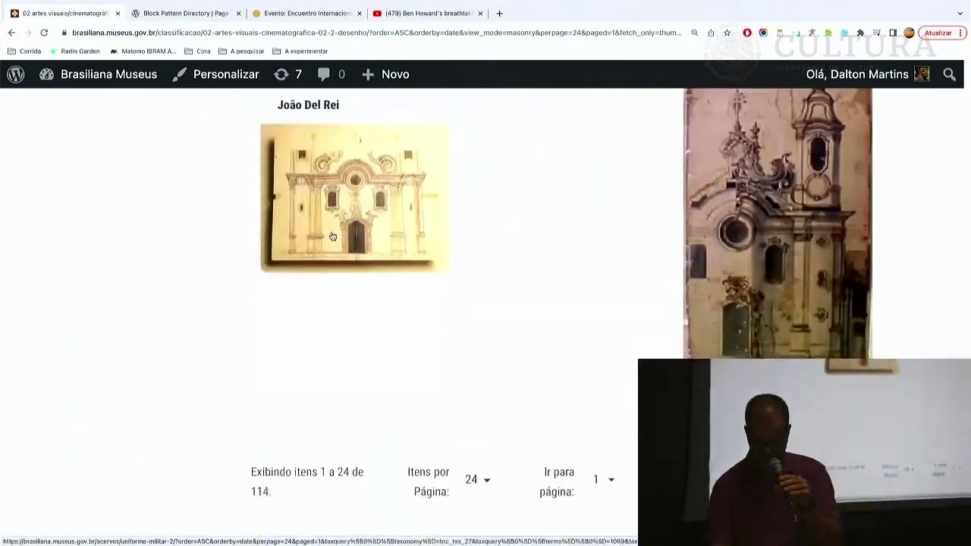
Return to the live Testes de bloques Tainacan page and look over its term list again.
click(11, 33)
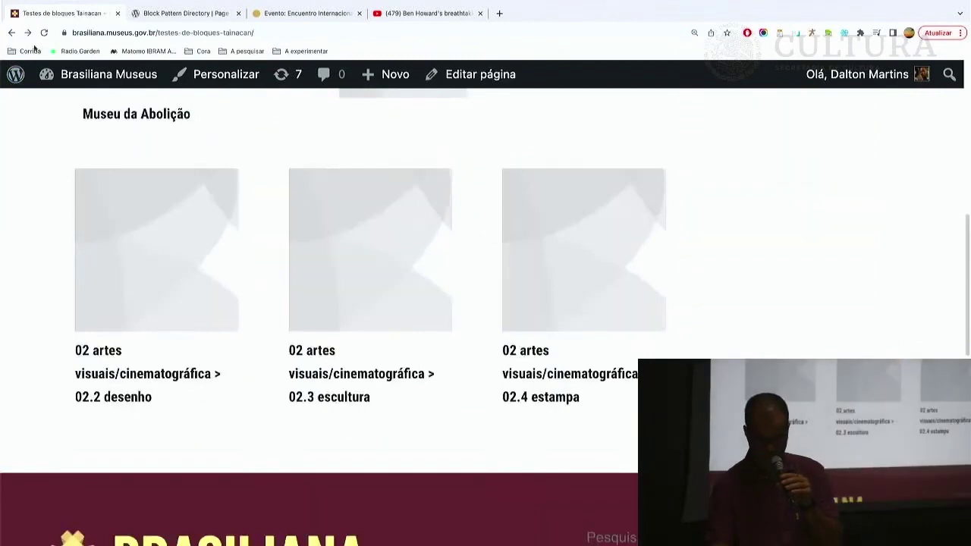
scroll(437, 180, up, 2)
scroll(422, 200, down, 3)
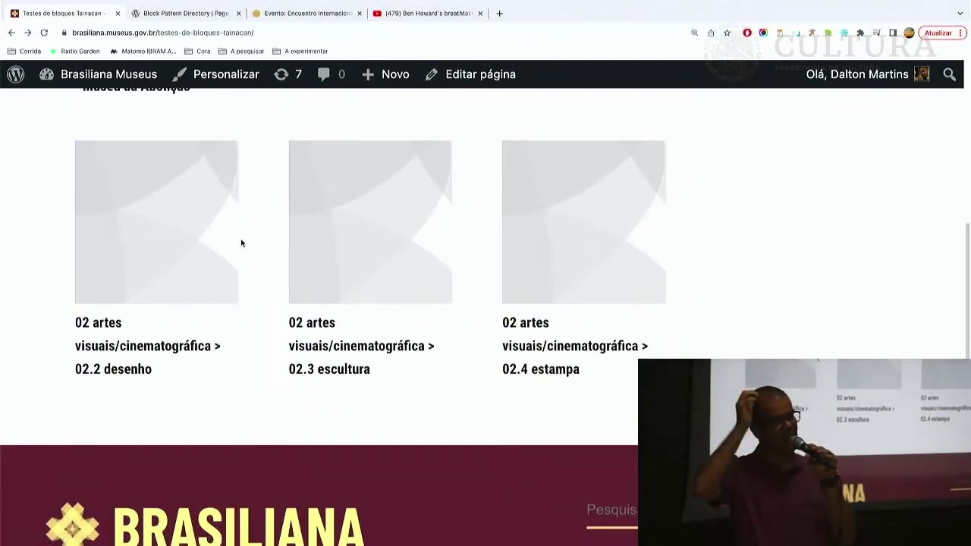
scroll(241, 243, down, 2)
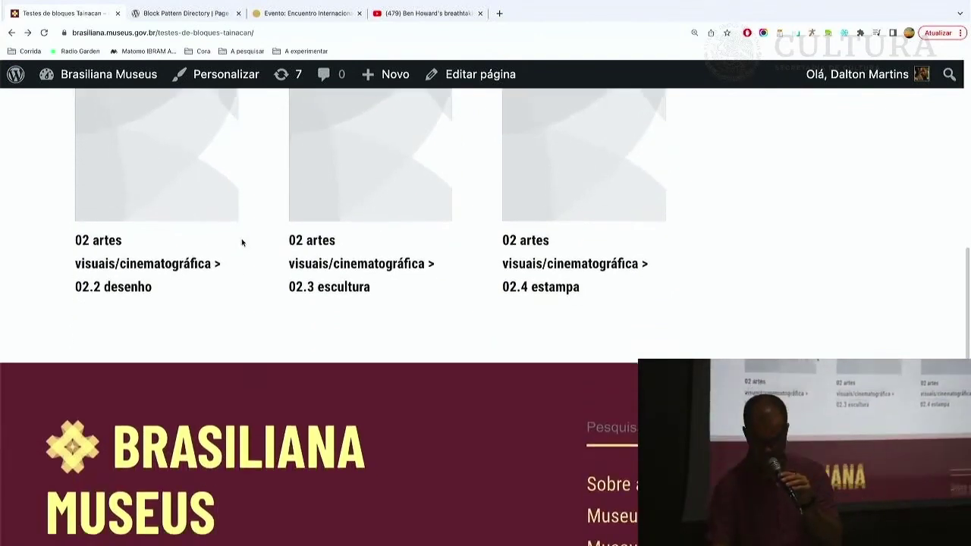
Open the Testes de bloques Tainacan page for editing and insert a Busca Facetada do Tainacan block below the term list.
click(493, 80)
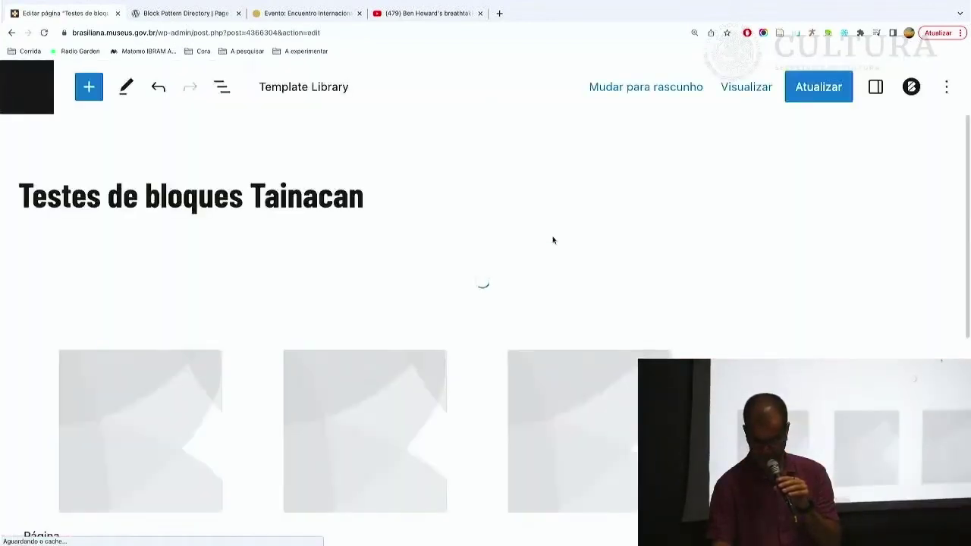
click(935, 303)
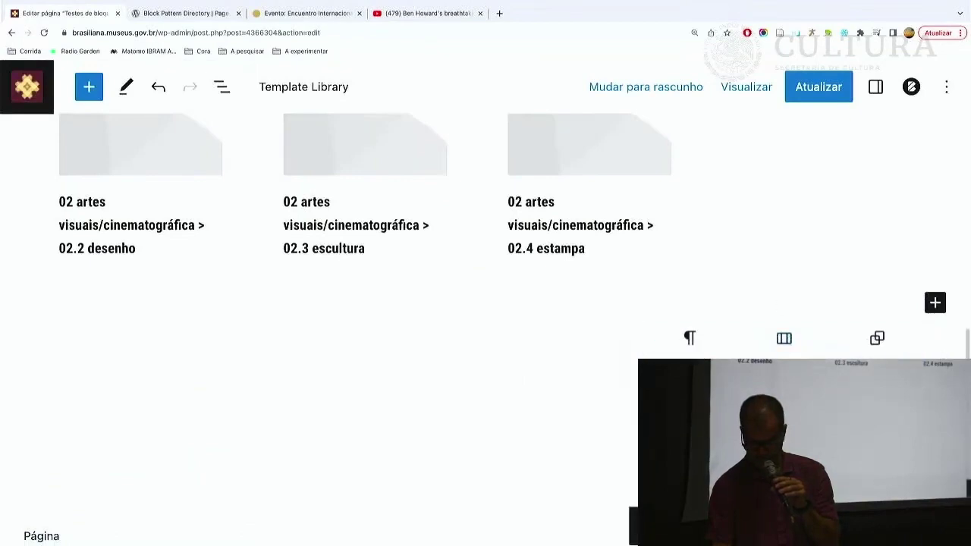
click(89, 87)
scroll(203, 296, down, 10)
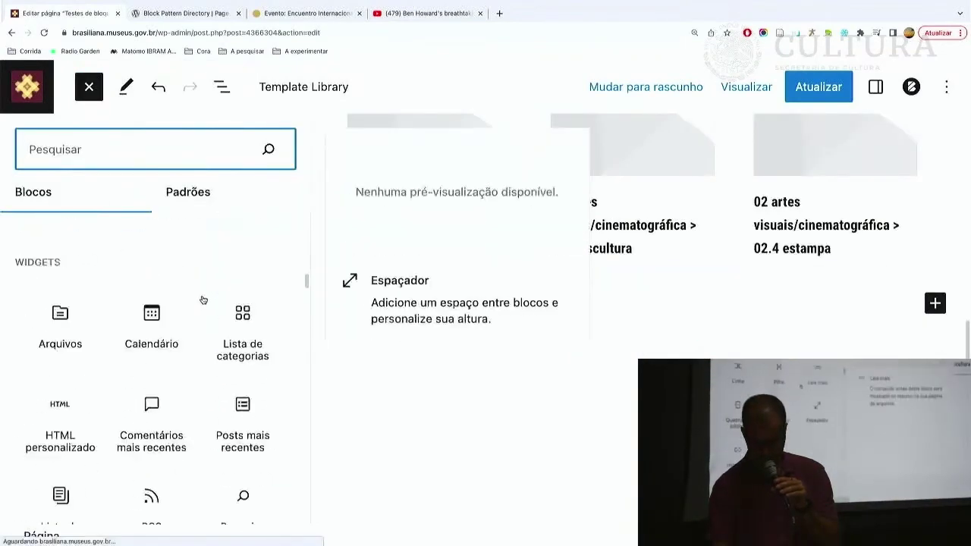
scroll(203, 300, down, 15)
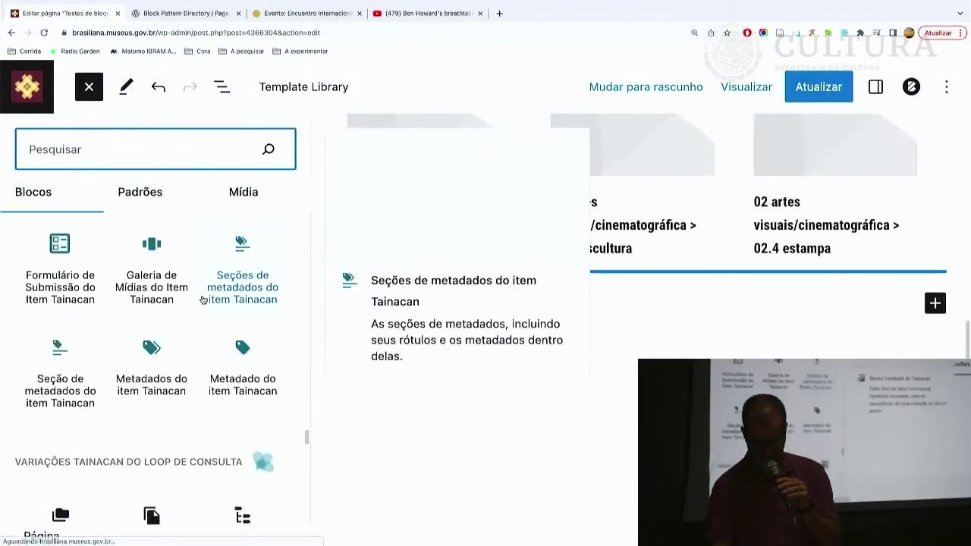
scroll(184, 283, up, 3)
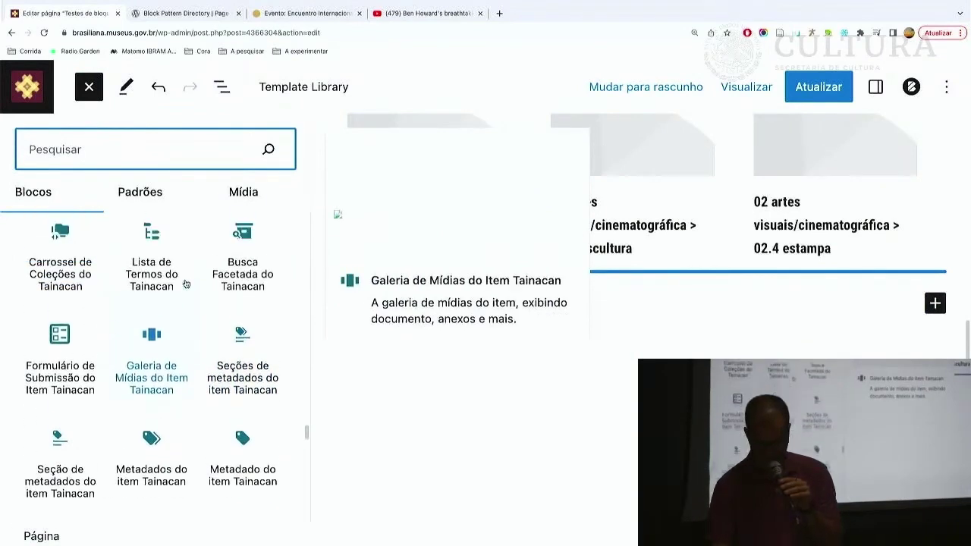
scroll(185, 283, up, 2)
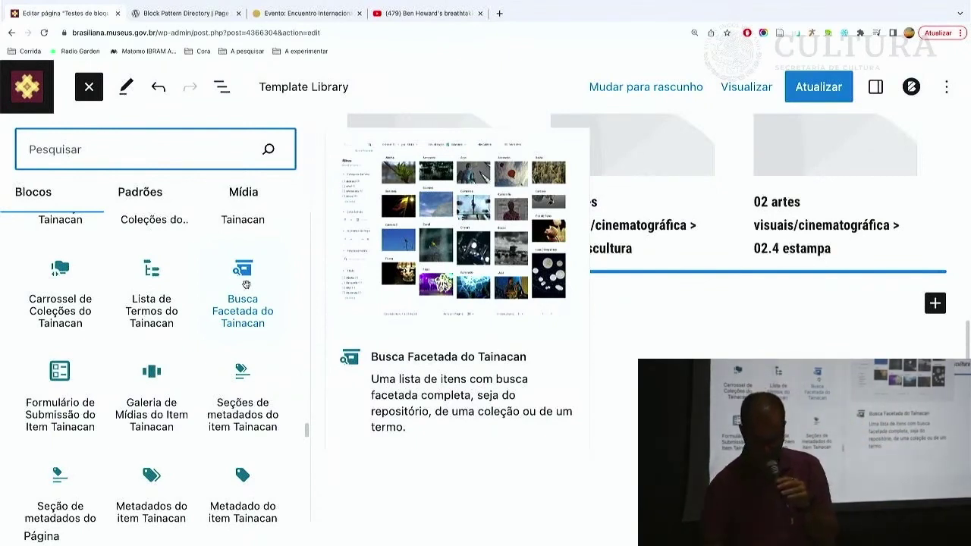
click(246, 284)
Use a taxonomy term as the faceted search block's source and choose the Cidade taxonomy.
click(619, 417)
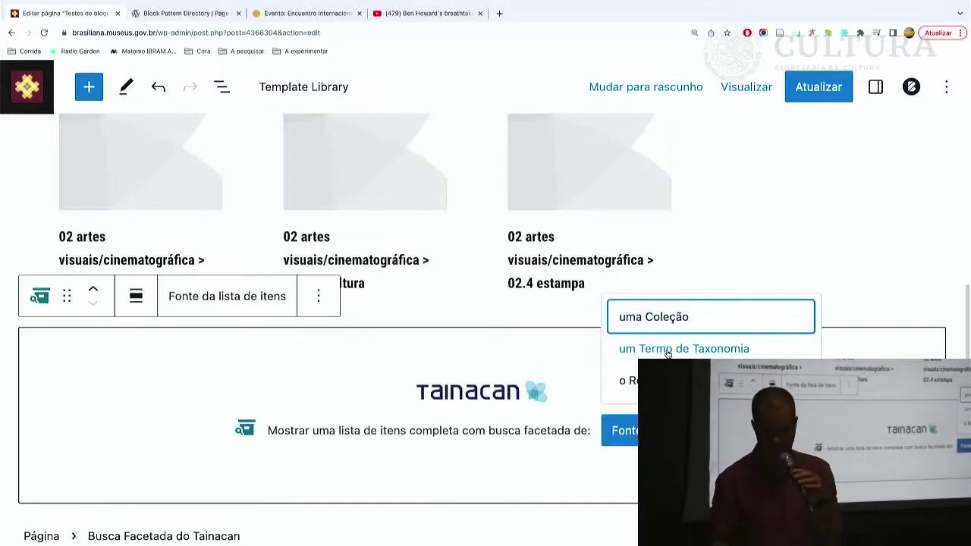
click(668, 351)
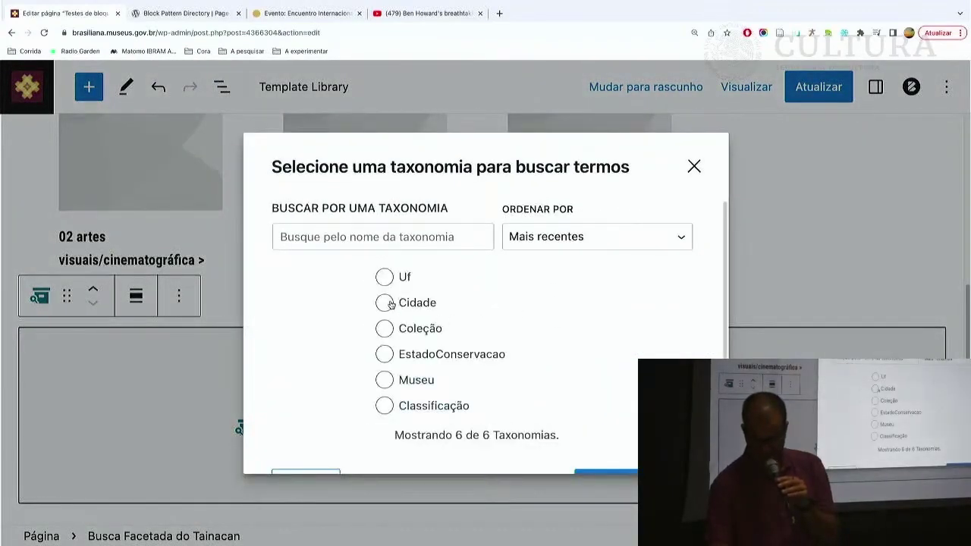
click(385, 304)
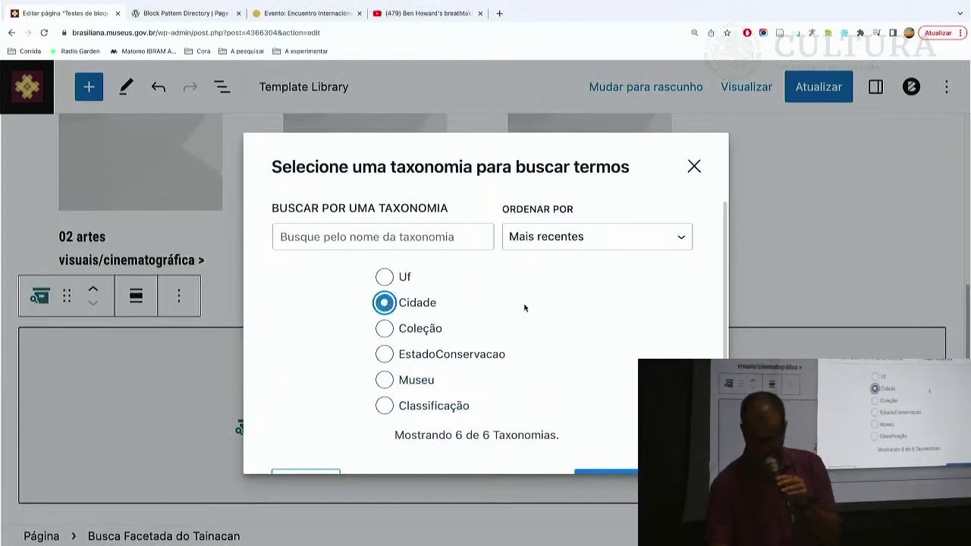
scroll(525, 308, down, 1)
scroll(524, 307, up, 1)
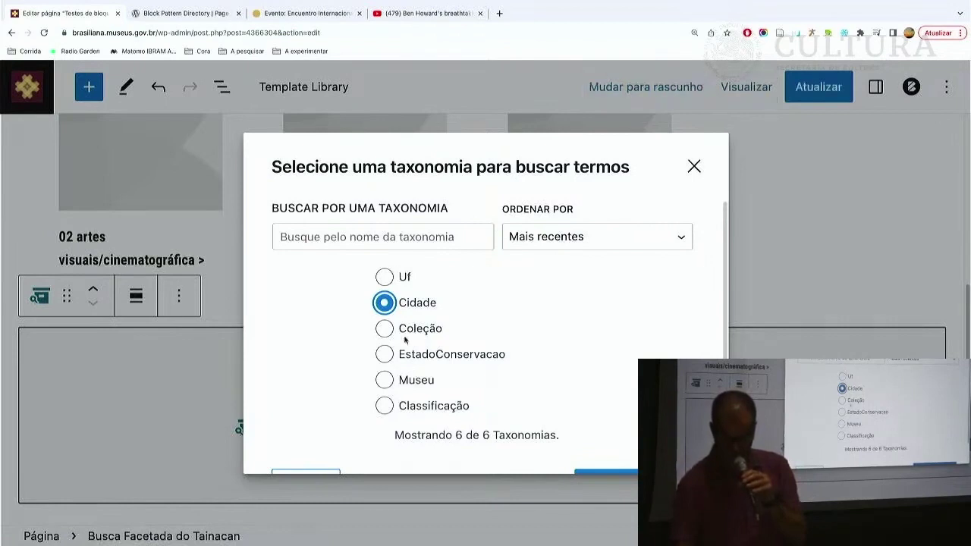
scroll(387, 326, down, 2)
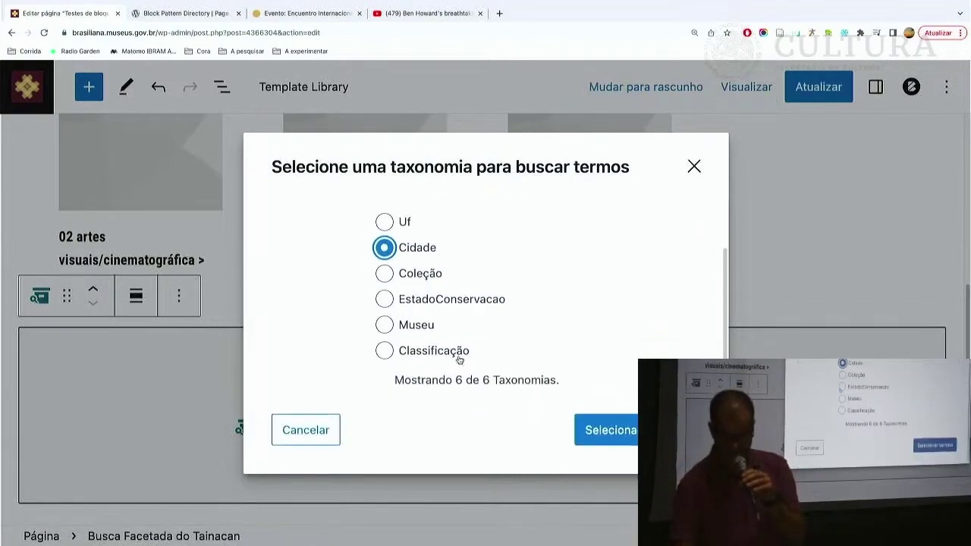
click(607, 428)
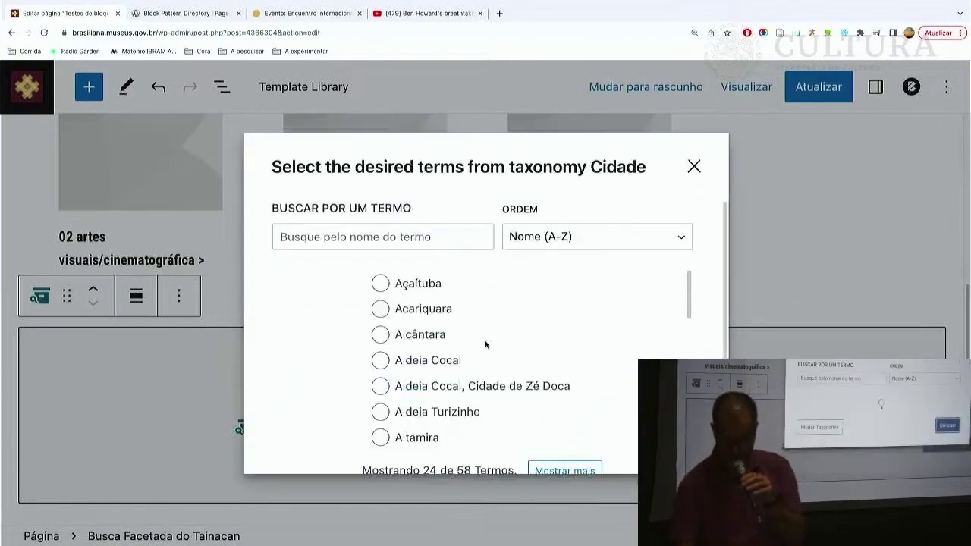
Select Ouro Preto from the Cidade terms as the faceted search source and finish the selection.
scroll(485, 342, down, 3)
scroll(463, 348, down, 5)
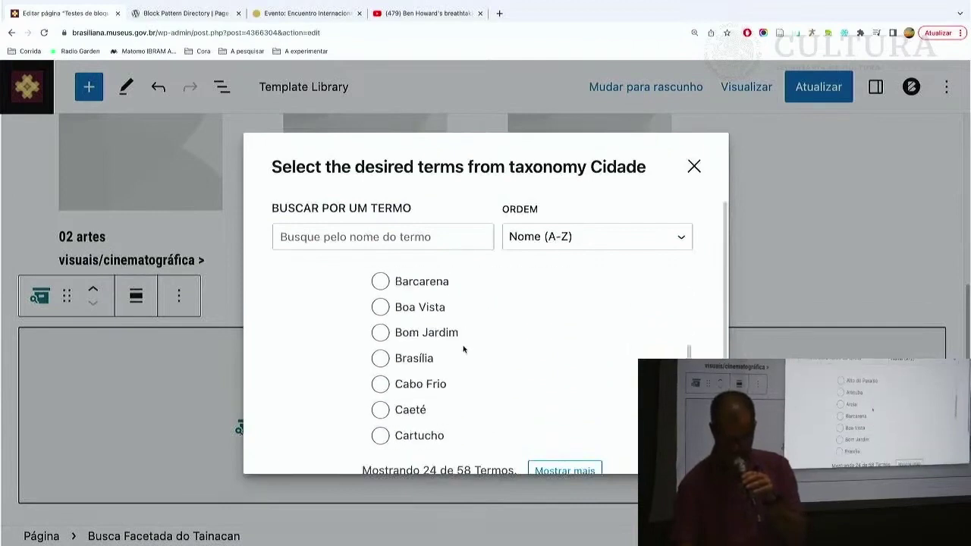
scroll(463, 349, down, 2)
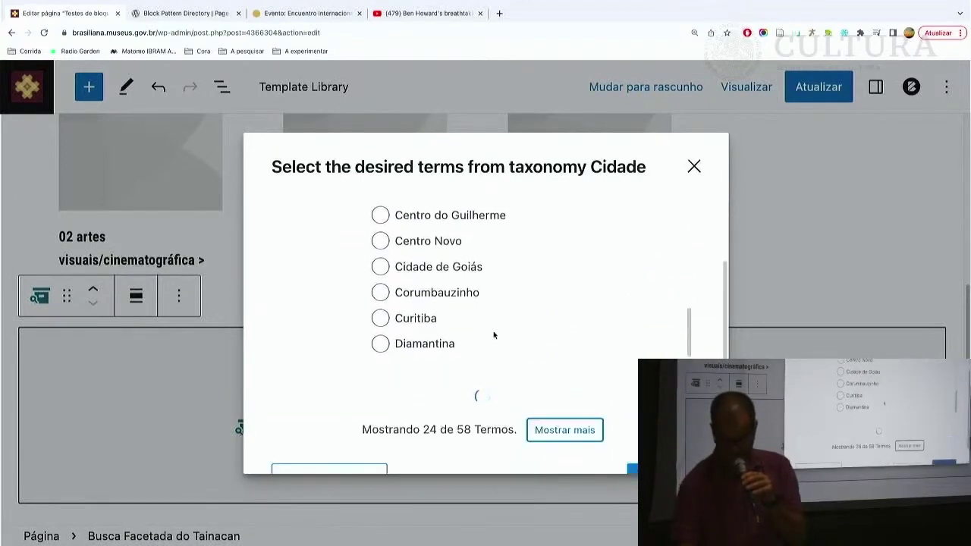
scroll(493, 331, down, 4)
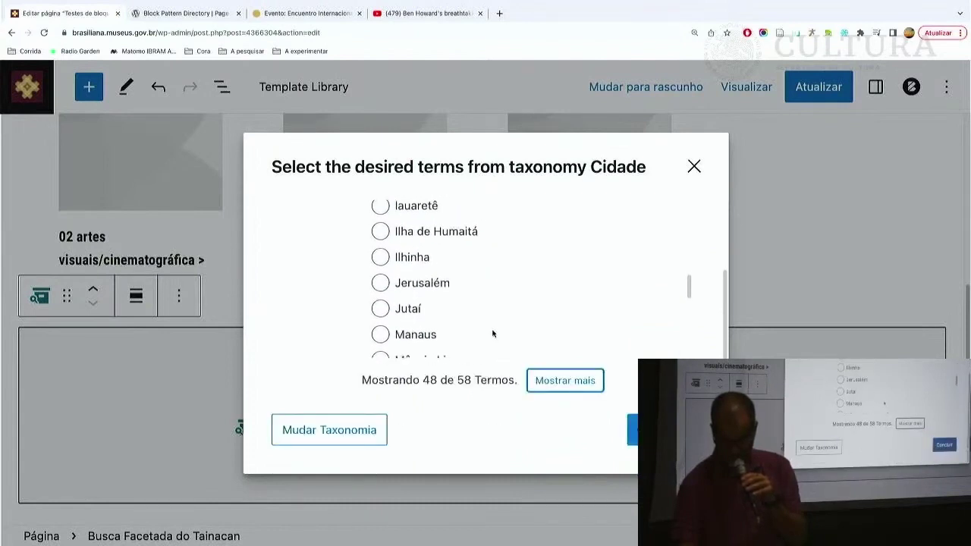
scroll(501, 279, down, 4)
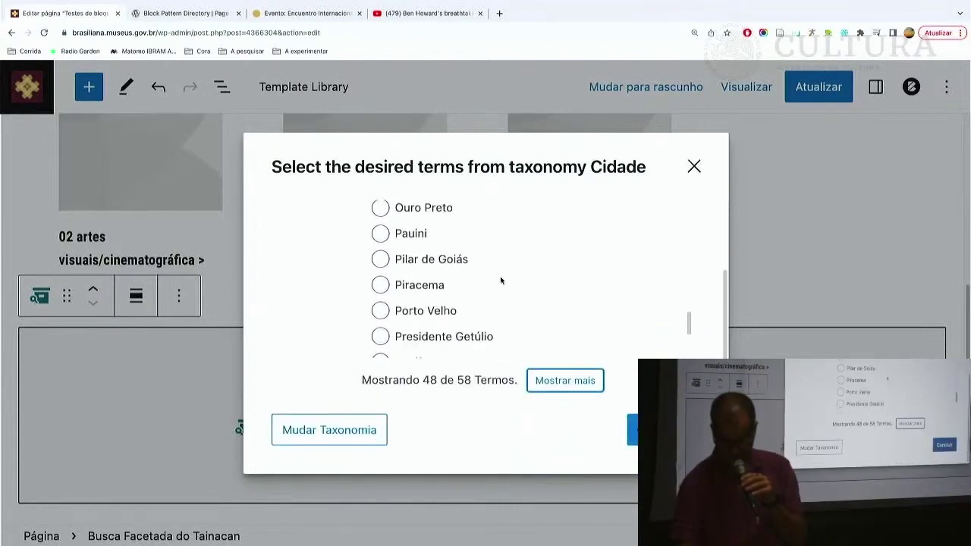
scroll(501, 281, up, 1)
click(380, 232)
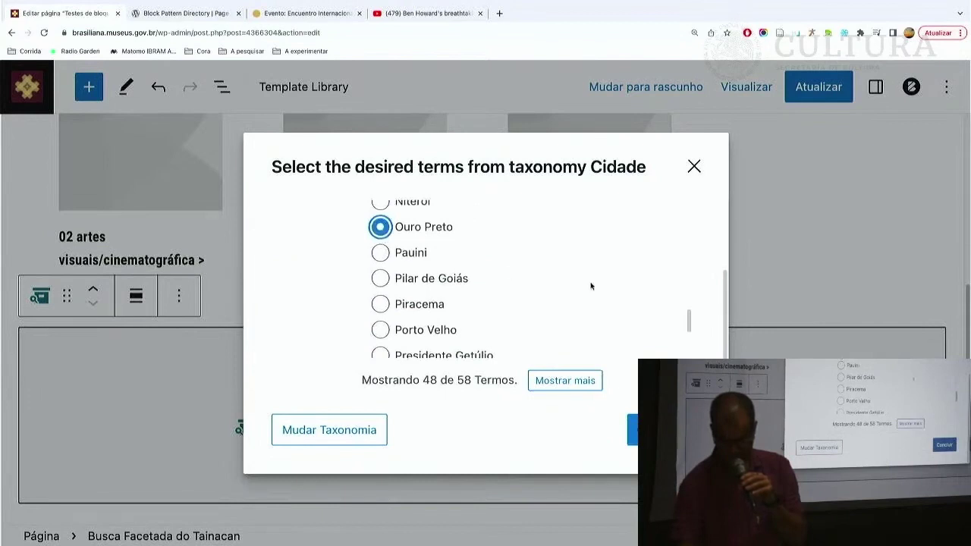
scroll(485, 300, up, 2)
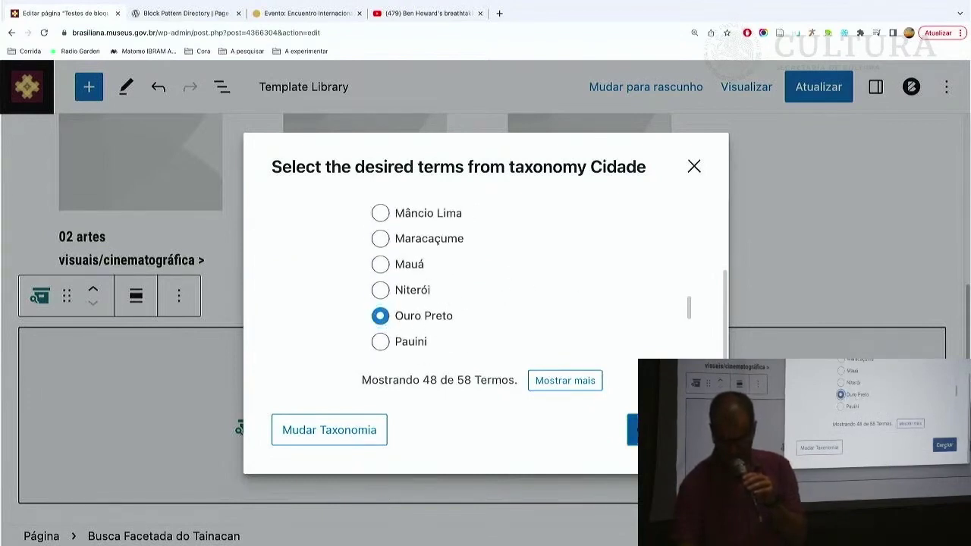
click(660, 429)
Update the page with the faceted search block and view it on the live site.
scroll(720, 319, down, 3)
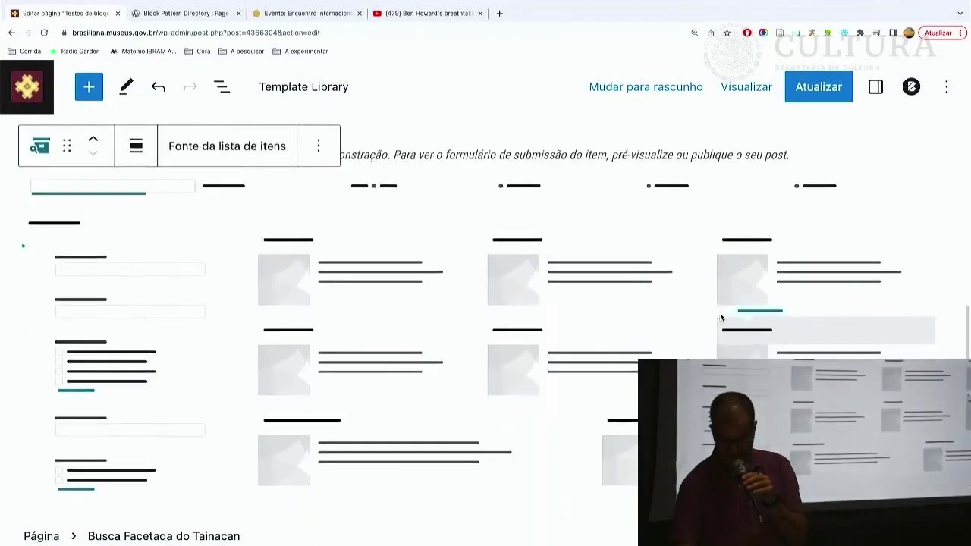
scroll(471, 314, up, 2)
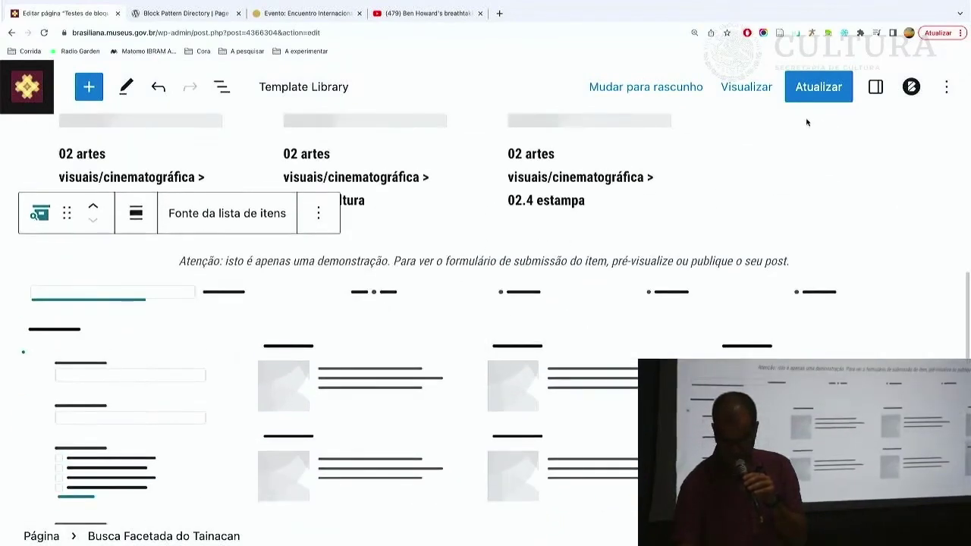
click(811, 90)
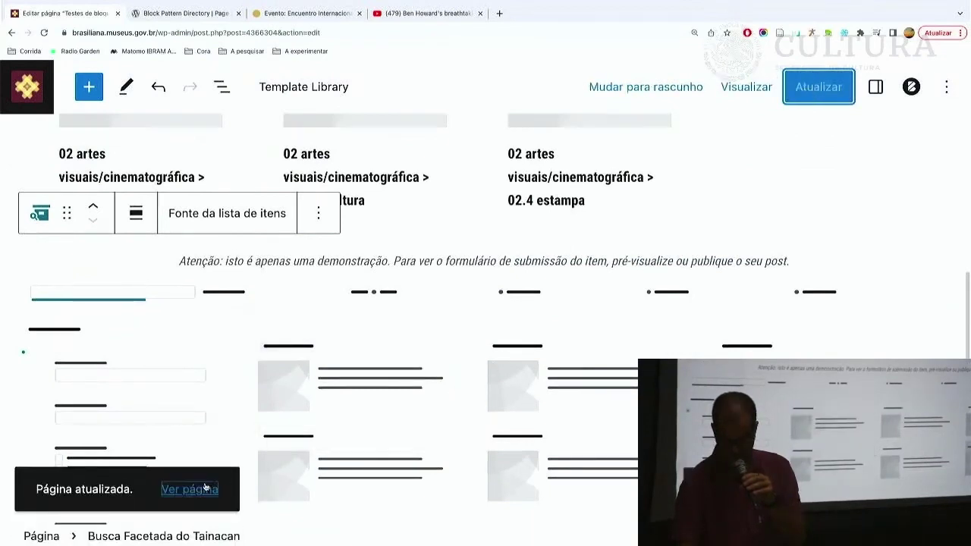
click(199, 490)
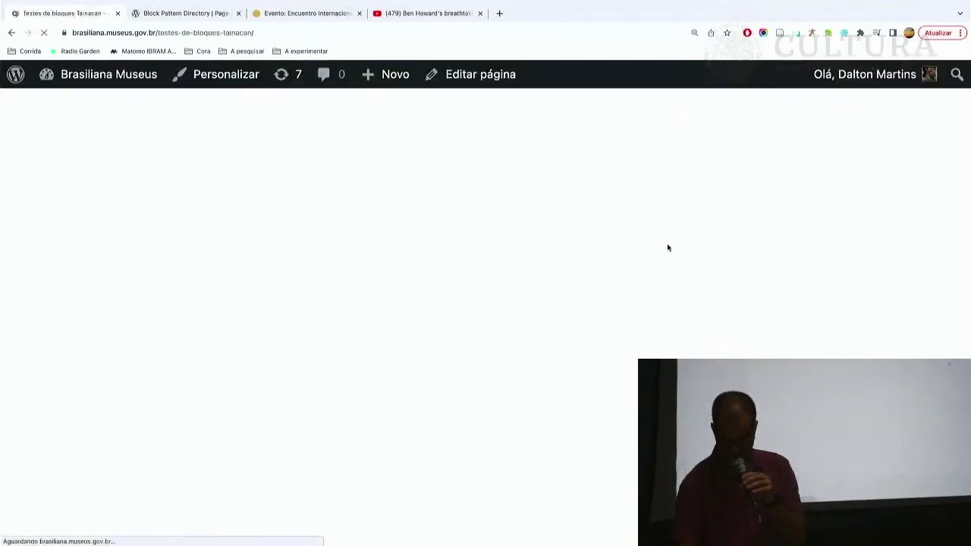
Look through the Ouro Preto faceted search on the live page, from its search controls to the item list and pagination.
scroll(655, 265, down, 4)
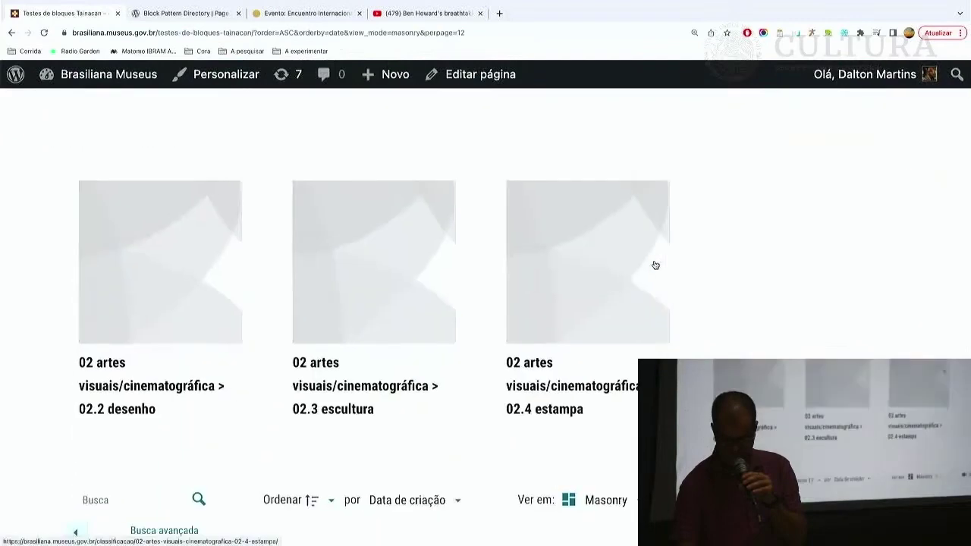
scroll(703, 269, down, 6)
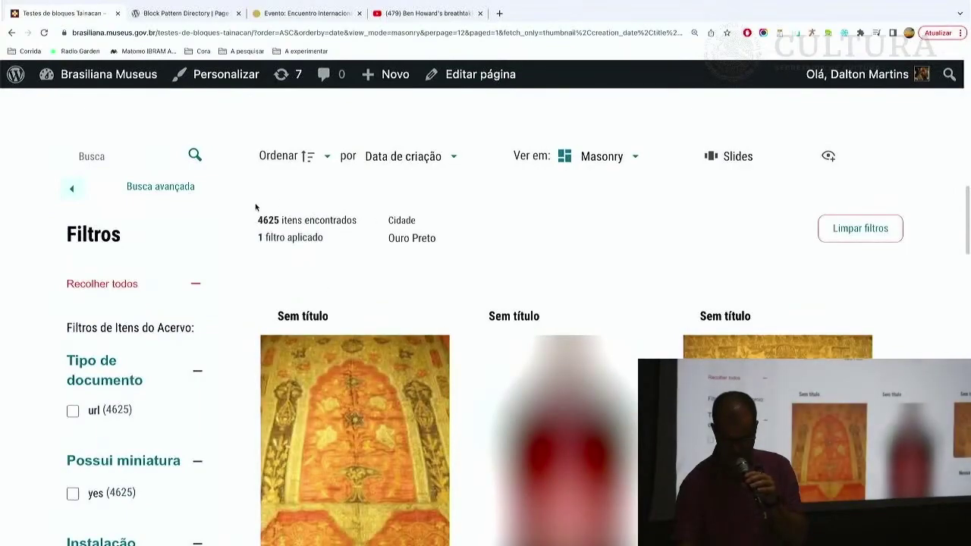
scroll(447, 207, down, 3)
scroll(447, 208, down, 15)
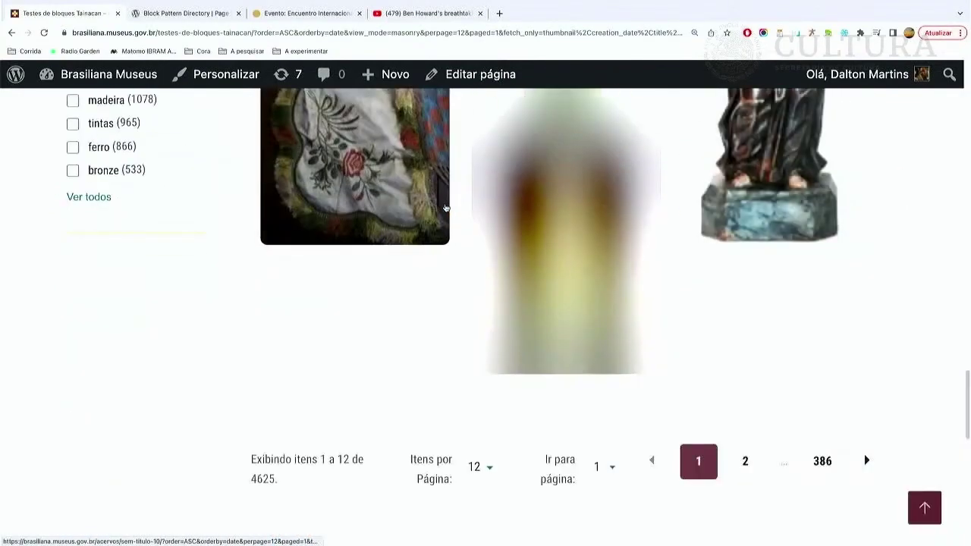
scroll(446, 207, up, 15)
scroll(446, 208, down, 1)
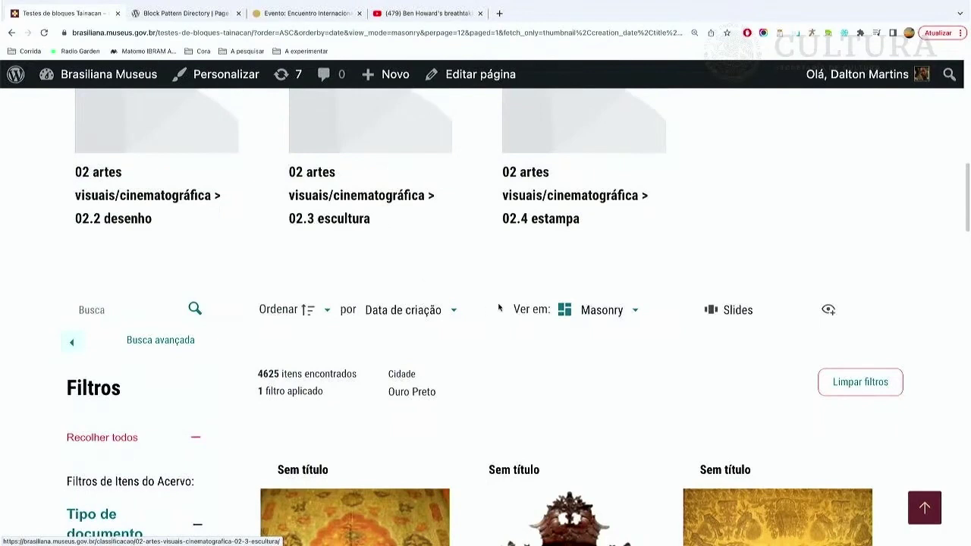
scroll(472, 349, down, 2)
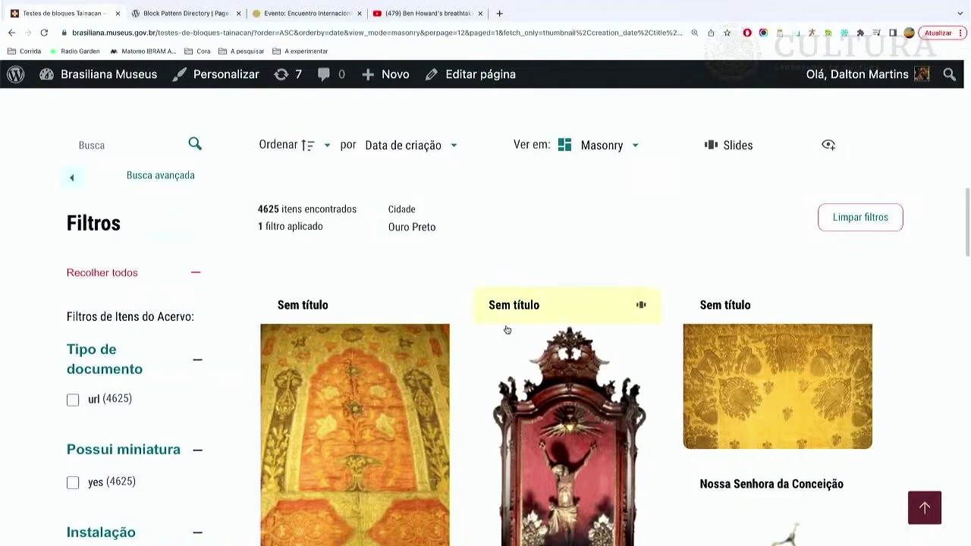
scroll(506, 329, down, 10)
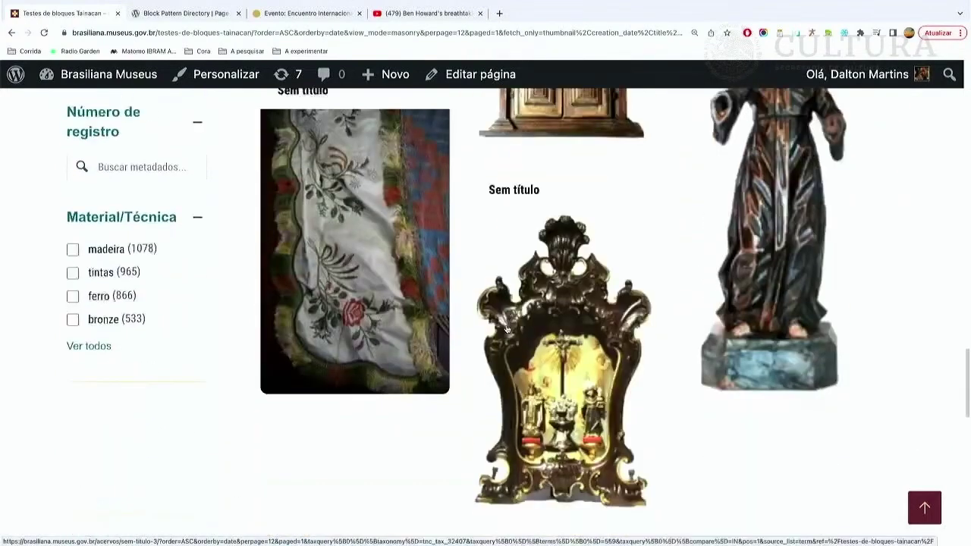
scroll(507, 329, down, 5)
scroll(507, 330, up, 10)
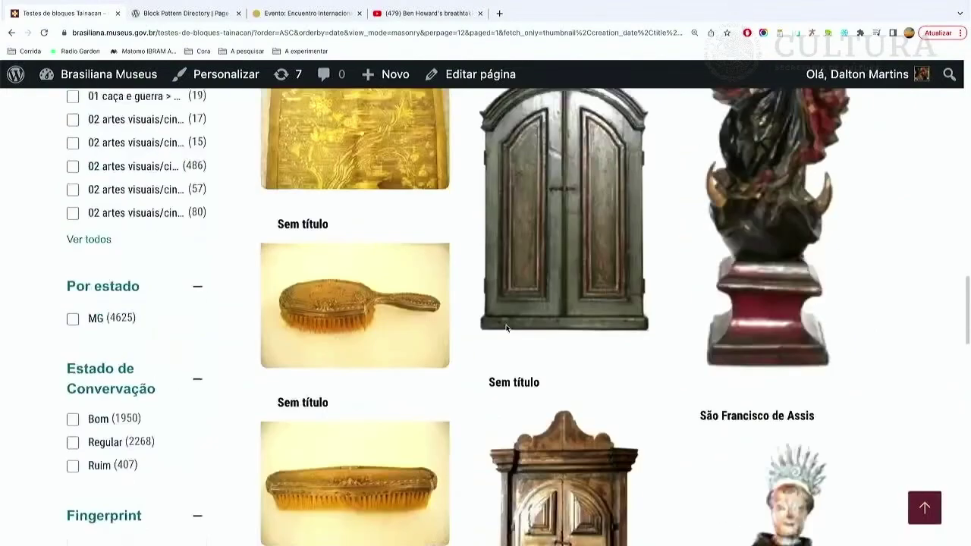
scroll(507, 329, up, 3)
scroll(131, 269, up, 3)
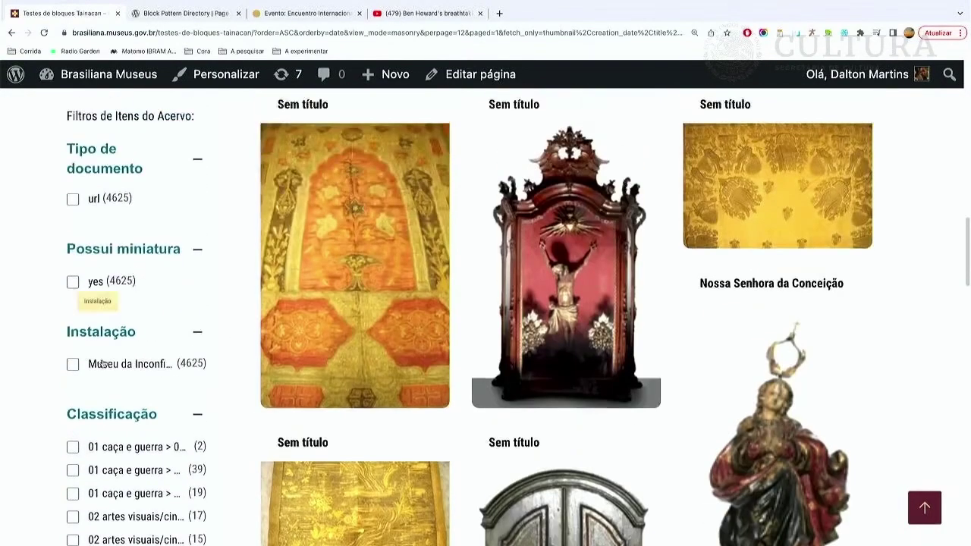
Examine the filters beside the Ouro Preto items, from Tipo de documento down to Material/Técnica.
scroll(139, 280, up, 1)
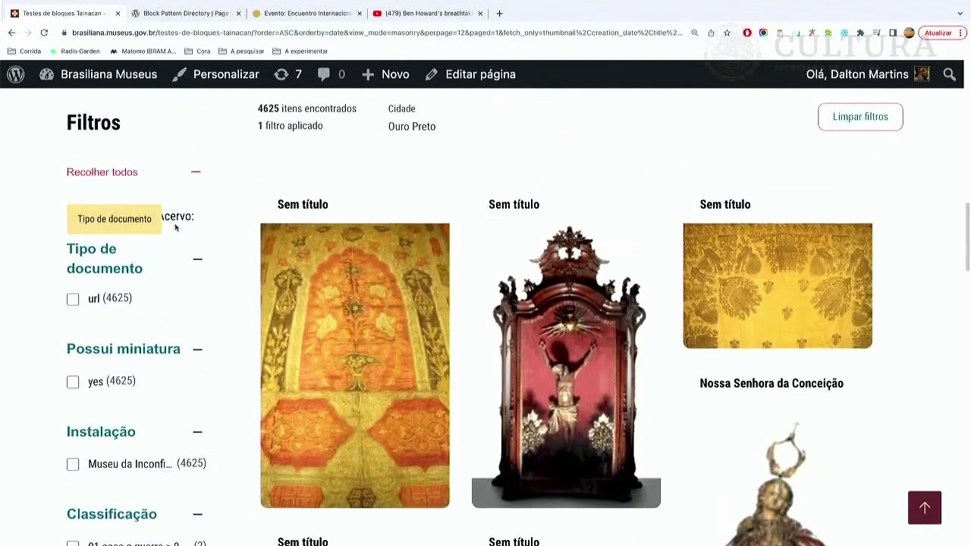
scroll(149, 281, down, 2)
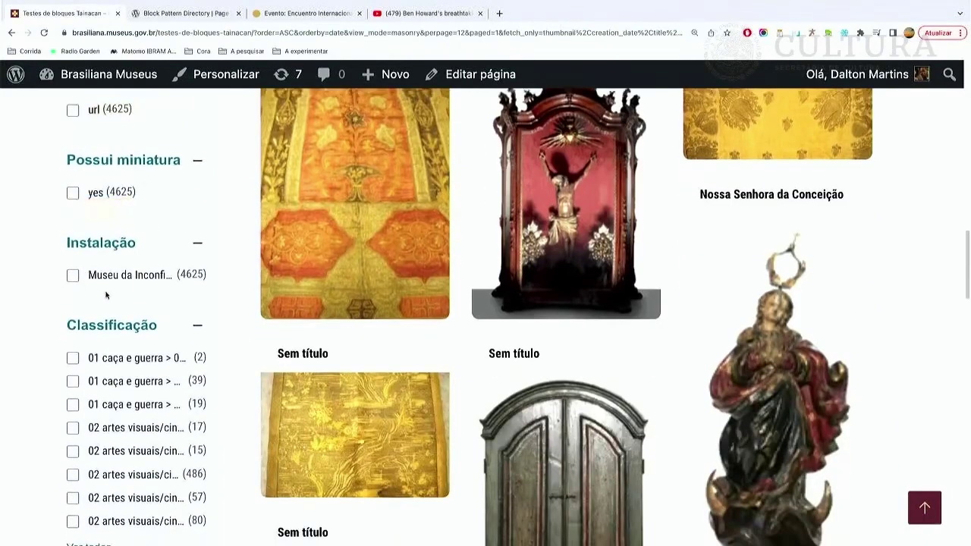
scroll(72, 280, down, 3)
scroll(171, 351, down, 1)
scroll(121, 347, up, 5)
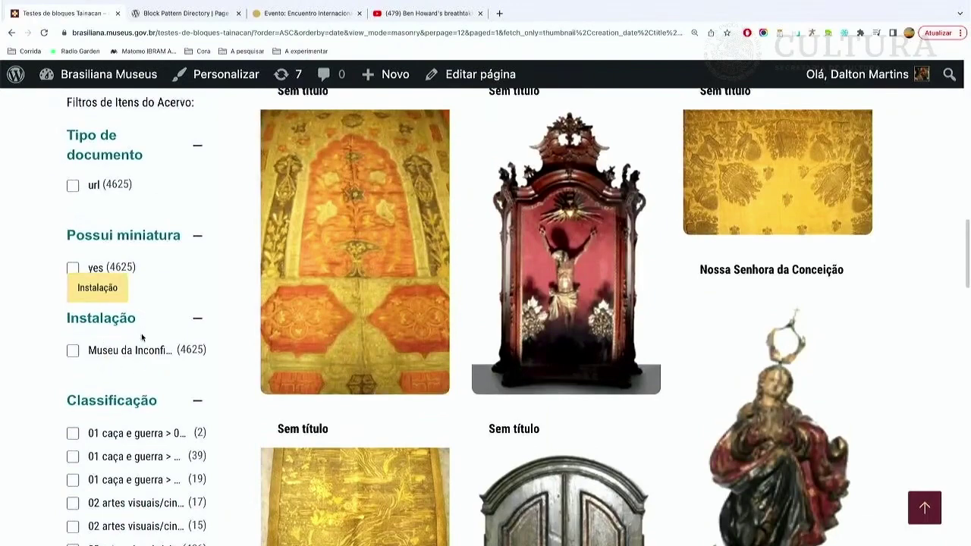
scroll(141, 338, down, 5)
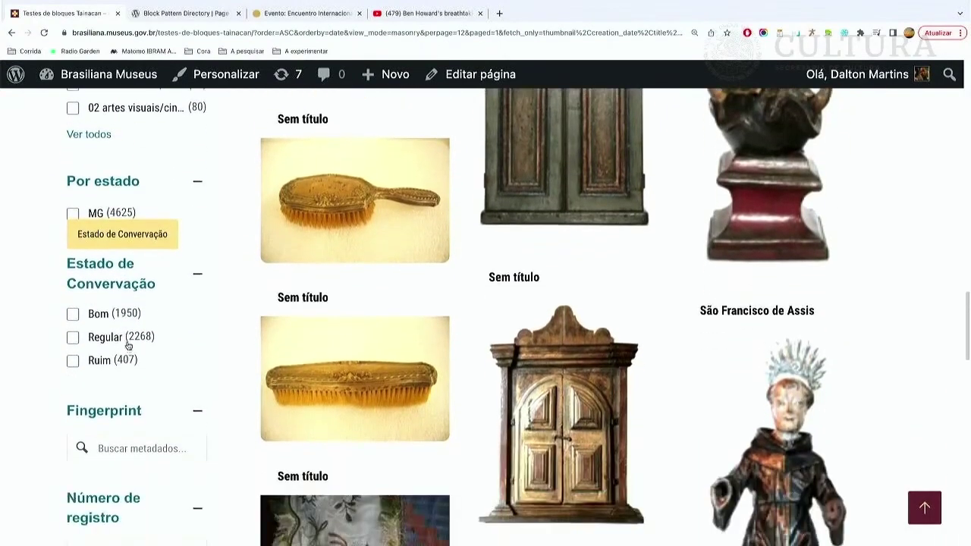
scroll(139, 358, down, 3)
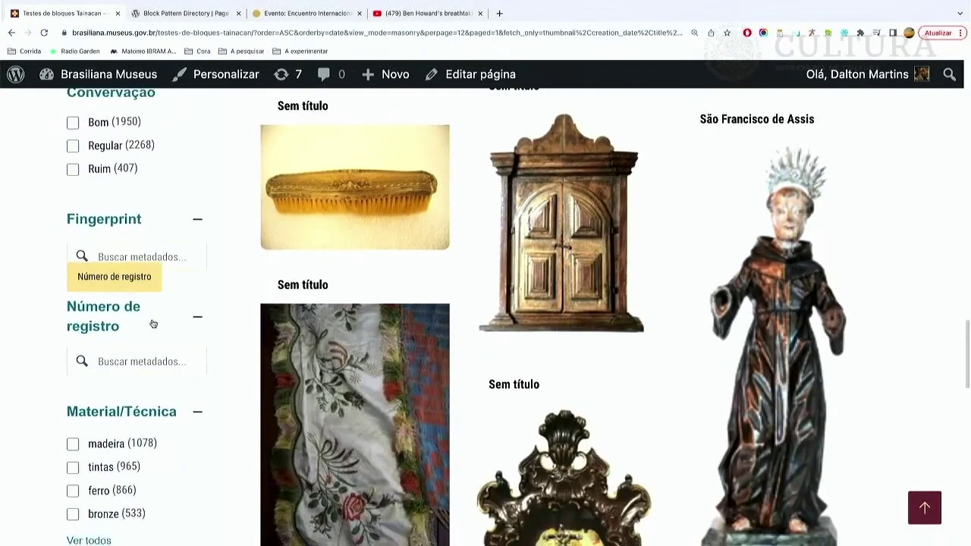
Look over the Ouro Preto search results again, from the applied Cidade filter down through the item list to the pagination.
scroll(152, 324, up, 8)
scroll(151, 324, up, 7)
scroll(151, 323, down, 7)
scroll(154, 323, up, 4)
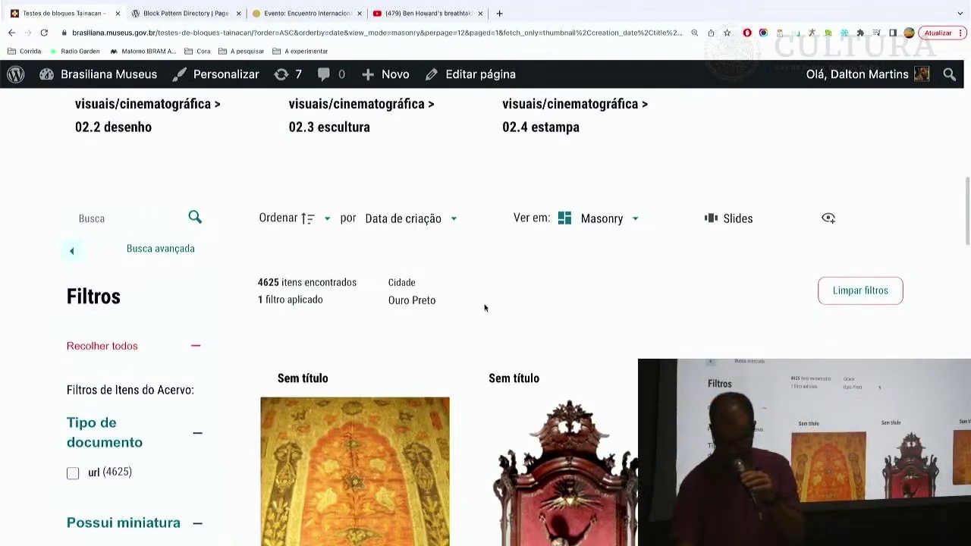
scroll(553, 270, down, 10)
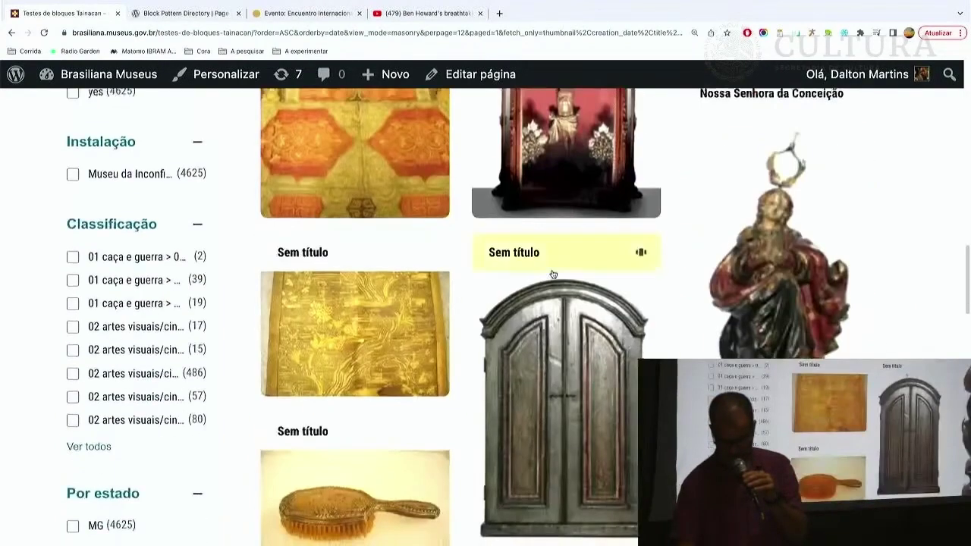
scroll(553, 274, down, 6)
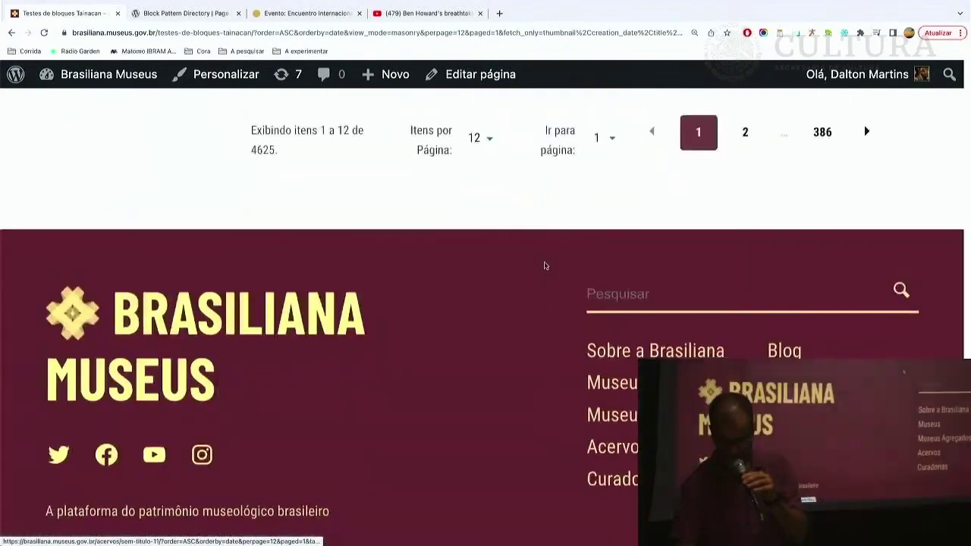
Open the Testes de bloques Tainacan page for editing and remove its Busca Facetada do Tainacan block.
click(488, 76)
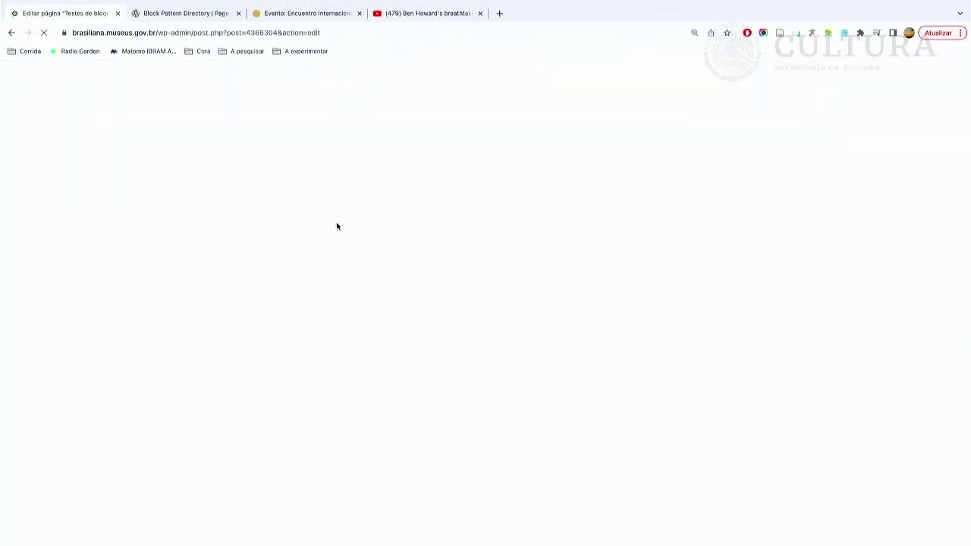
scroll(337, 220, down, 10)
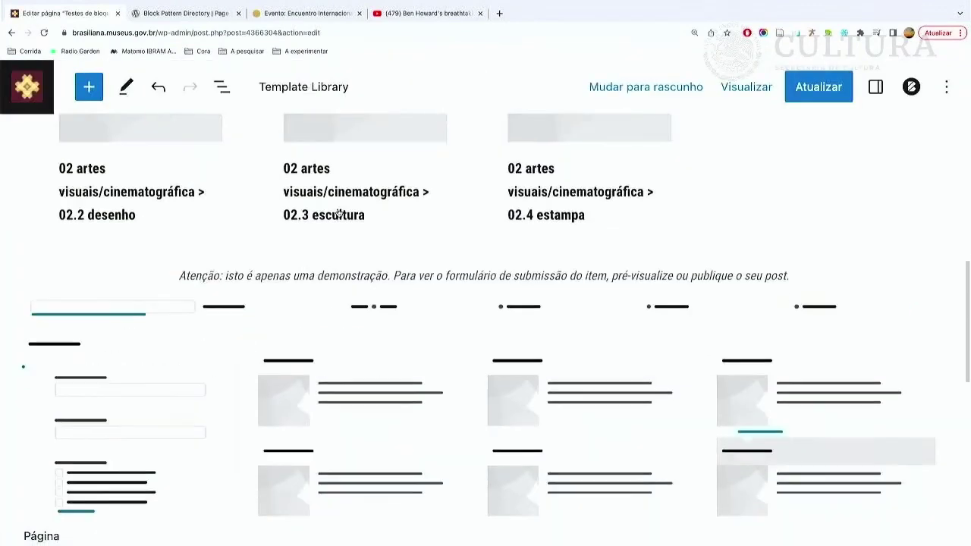
scroll(759, 293, up, 5)
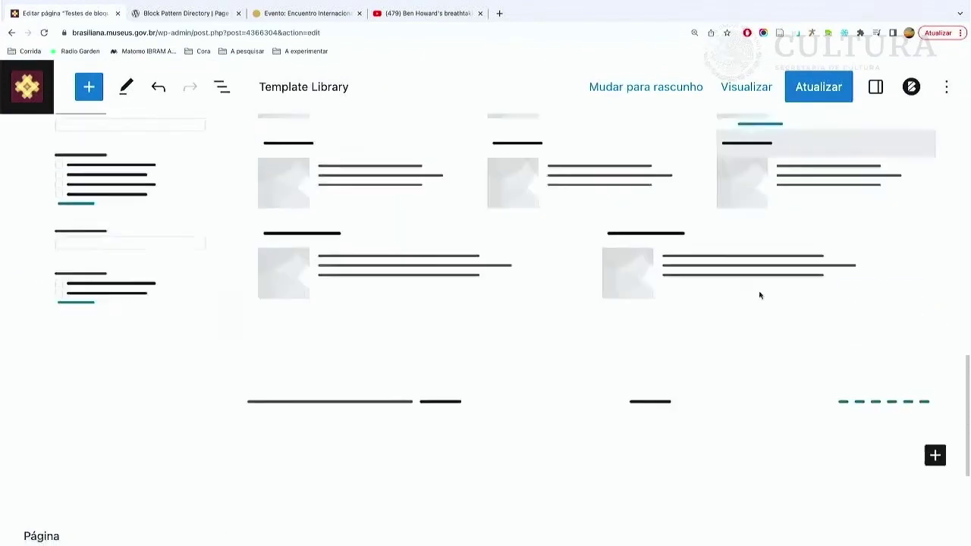
scroll(759, 293, down, 5)
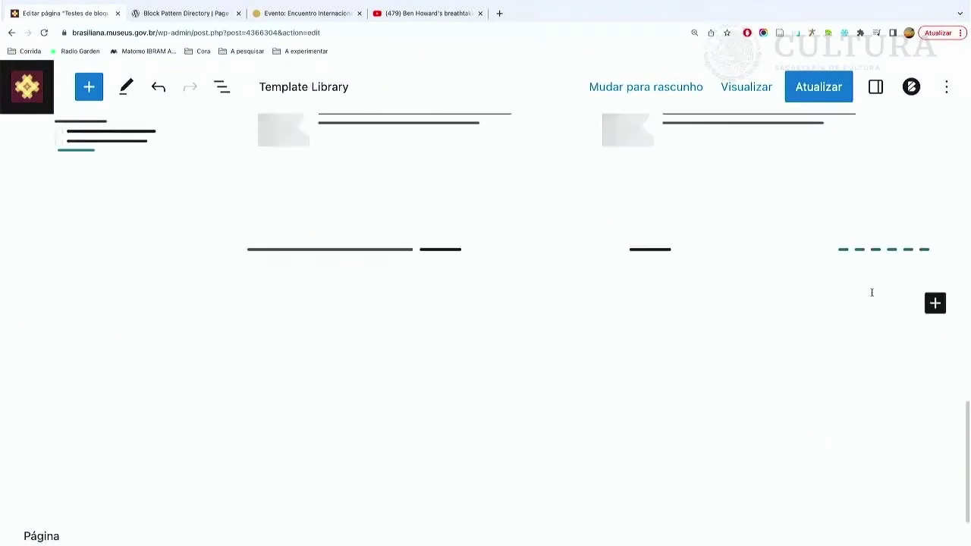
scroll(871, 293, up, 5)
click(841, 340)
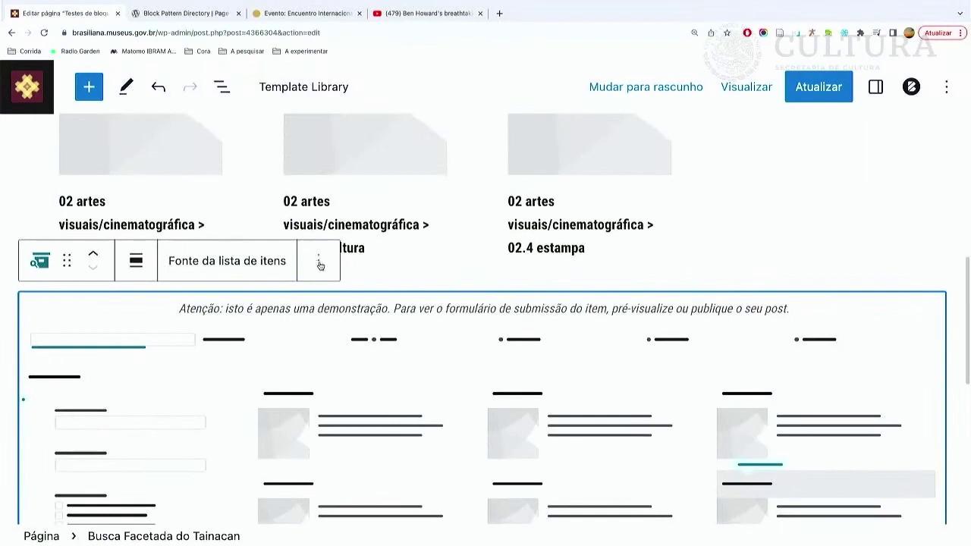
click(319, 264)
scroll(386, 377, down, 3)
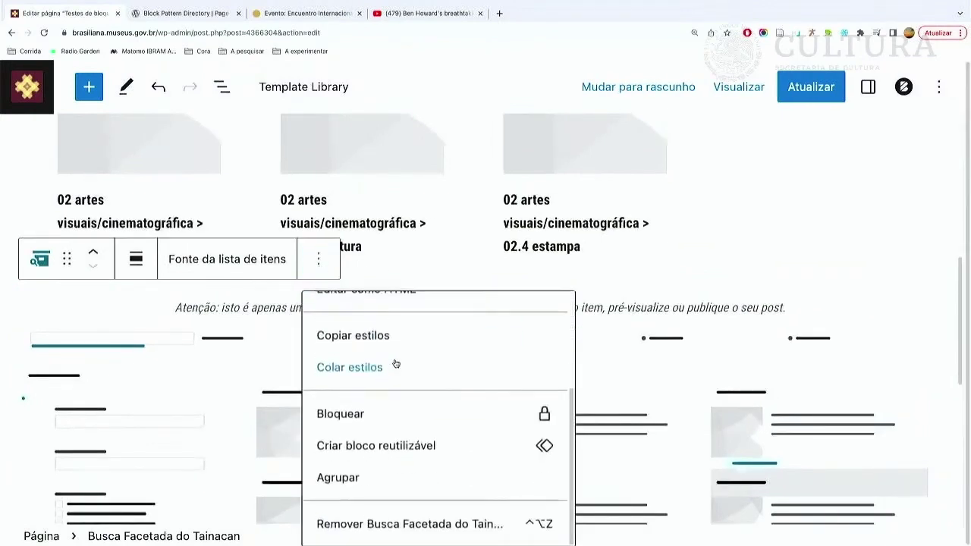
click(417, 524)
Remove the Lista de Termos do Tainacan block from the page.
click(401, 349)
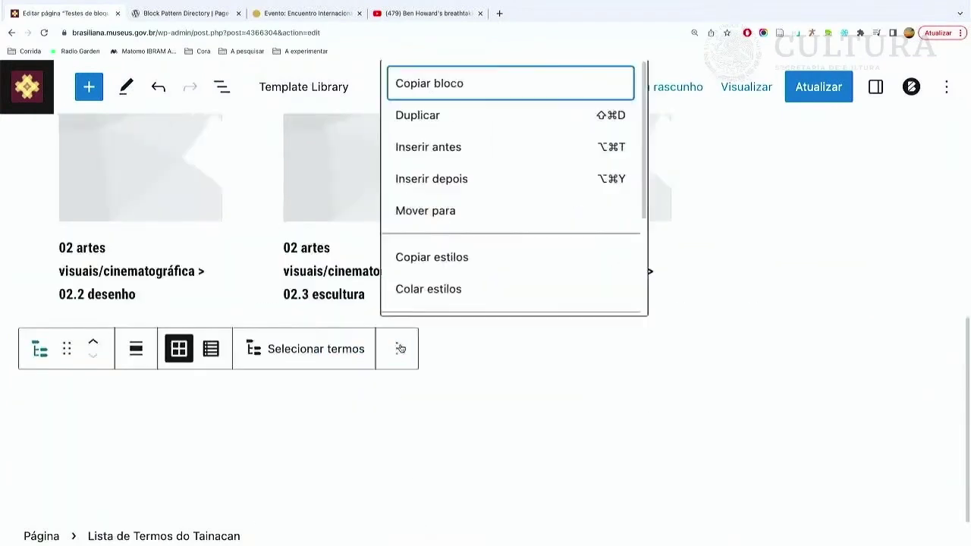
scroll(425, 277, down, 3)
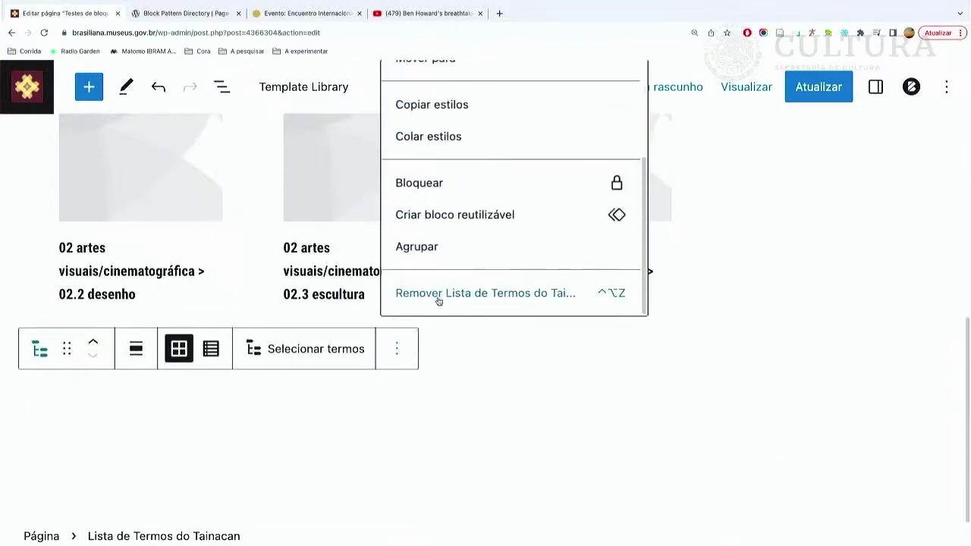
click(402, 292)
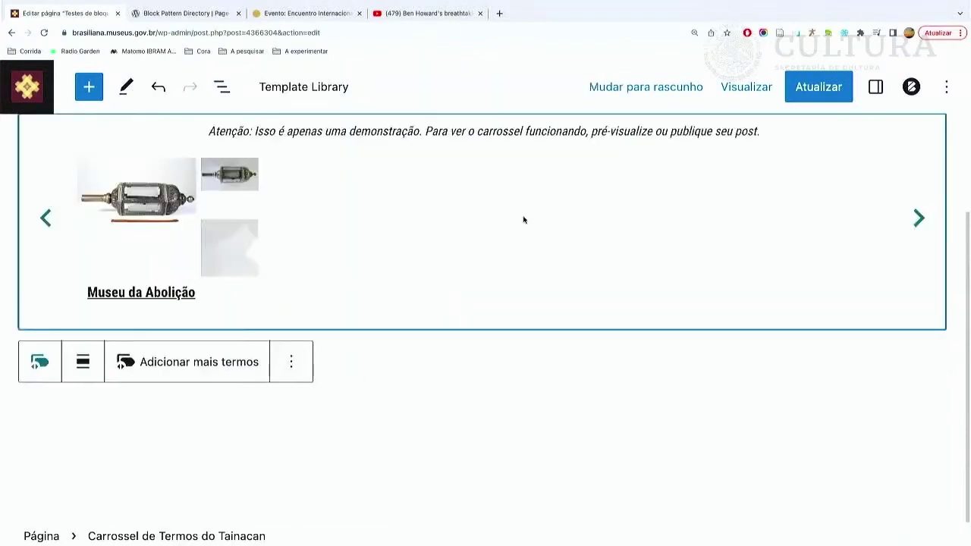
Remove the Carrossel de Termos do Tainacan block showing Museu da Abolição, below the page title.
scroll(415, 234, up, 2)
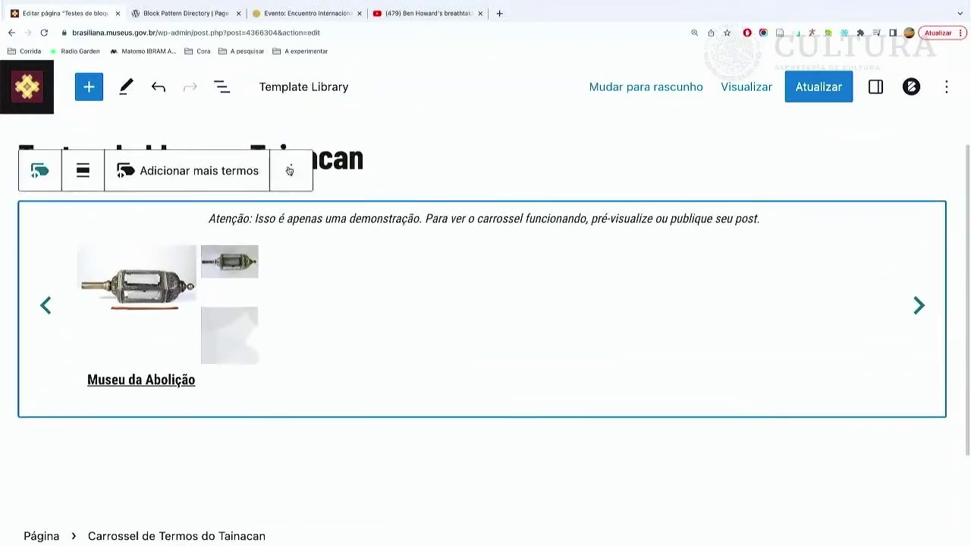
click(289, 170)
scroll(342, 421, down, 1)
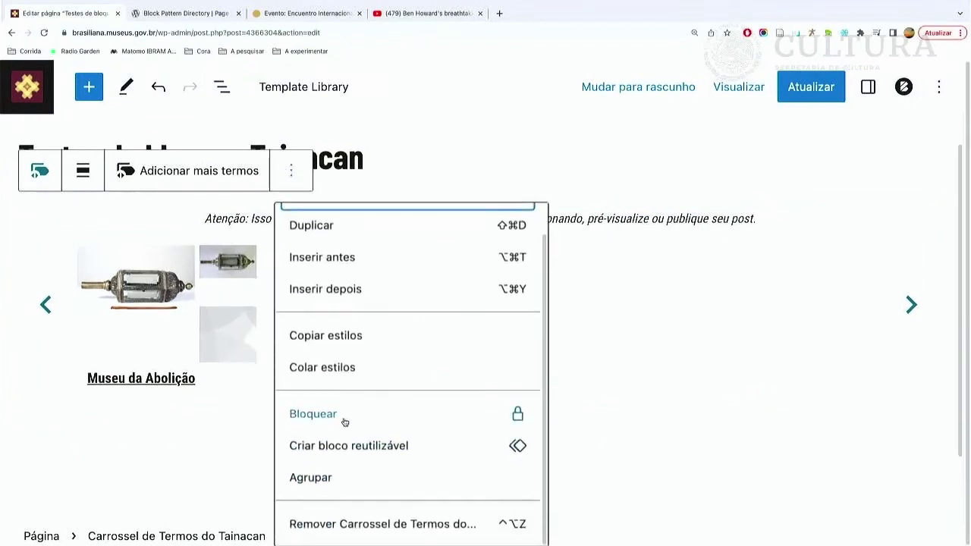
click(360, 525)
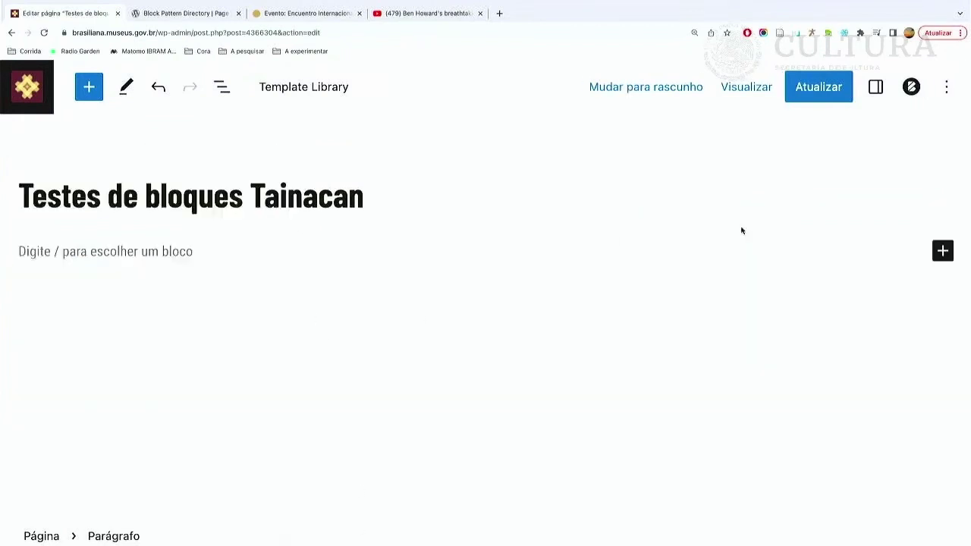
Insert a Barra de Busca do Tainacan block below the page title from the full list of Tainacan blocks.
click(943, 251)
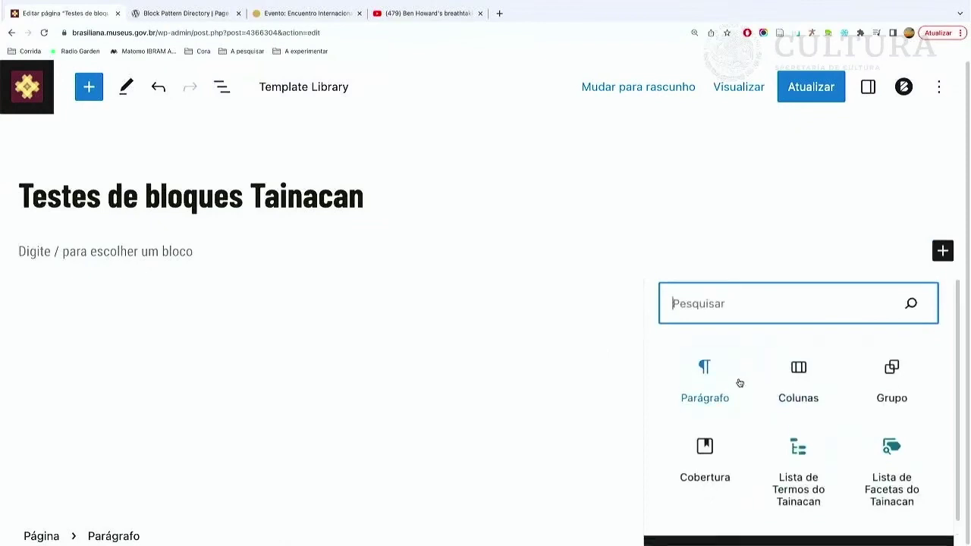
click(802, 529)
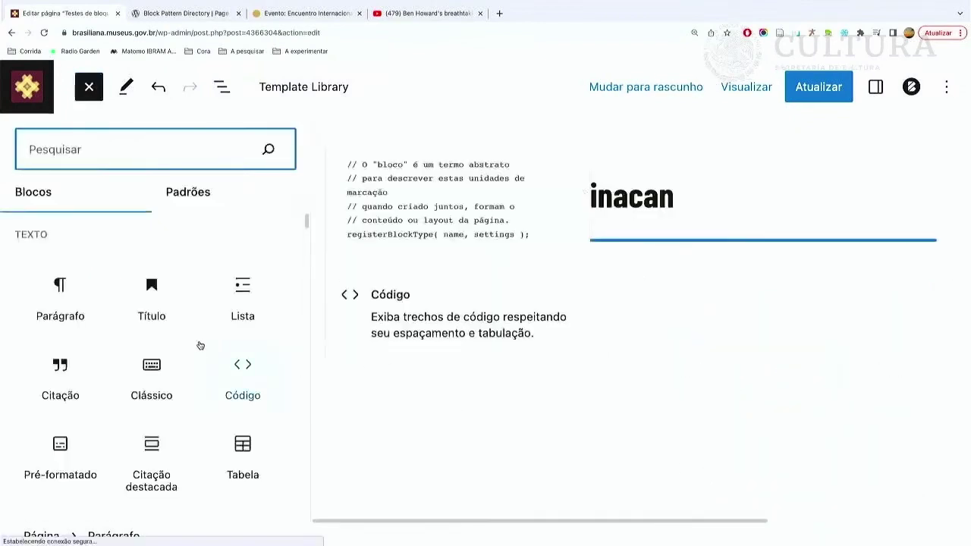
scroll(199, 346, down, 20)
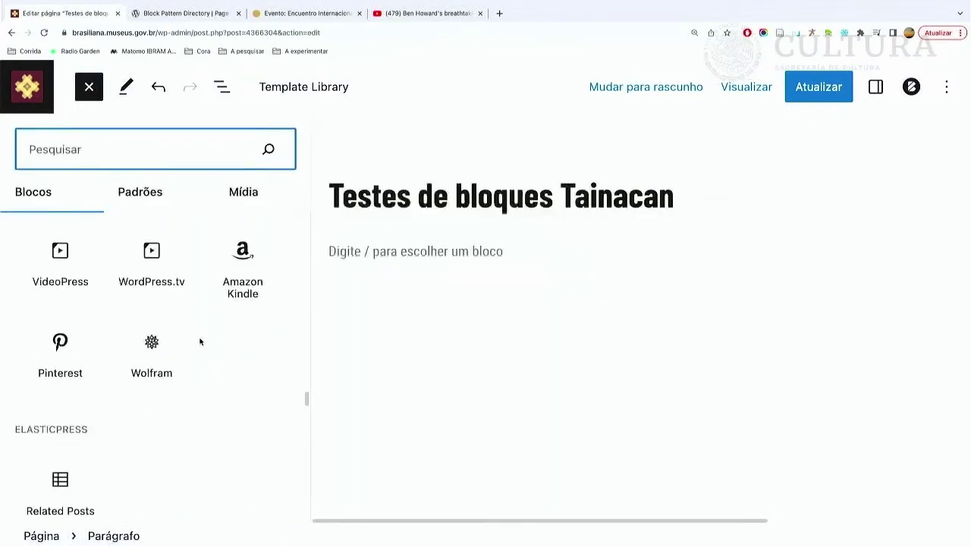
scroll(200, 343, down, 10)
scroll(200, 342, up, 3)
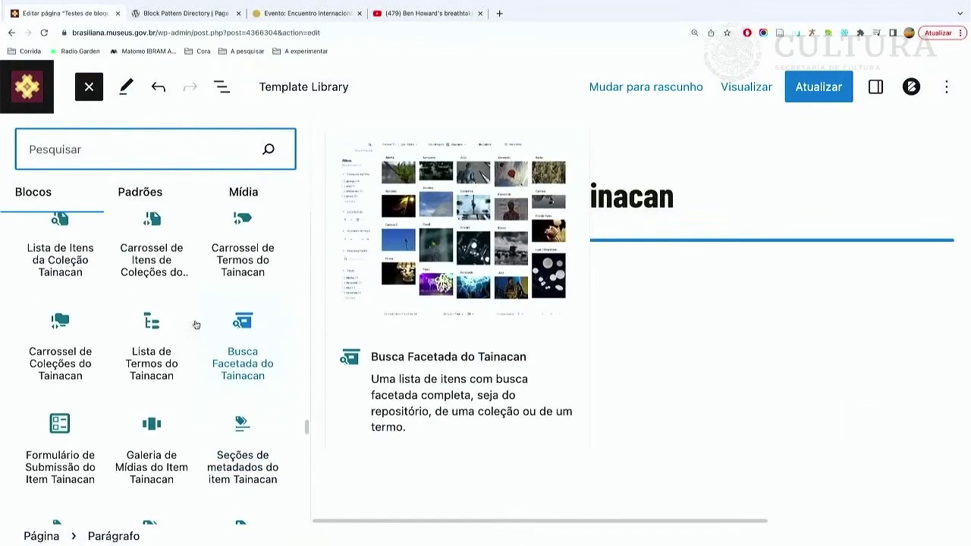
scroll(195, 321, up, 5)
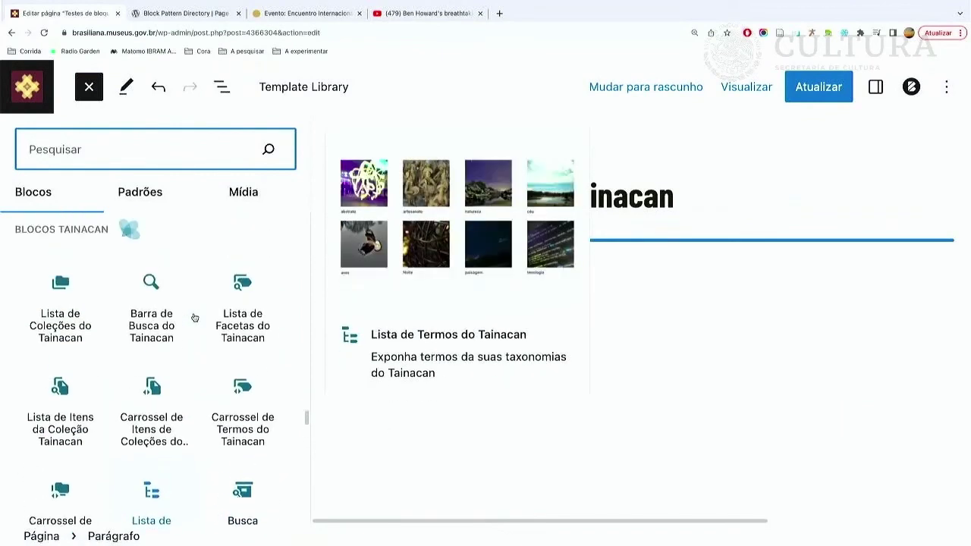
click(155, 301)
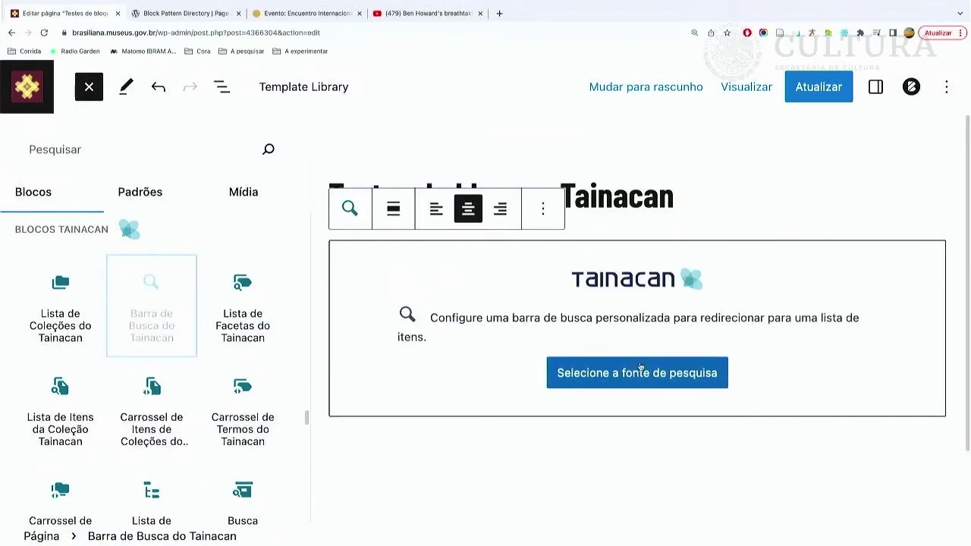
Set the Itens do Acervo collection as the search bar's source and apply it.
click(638, 376)
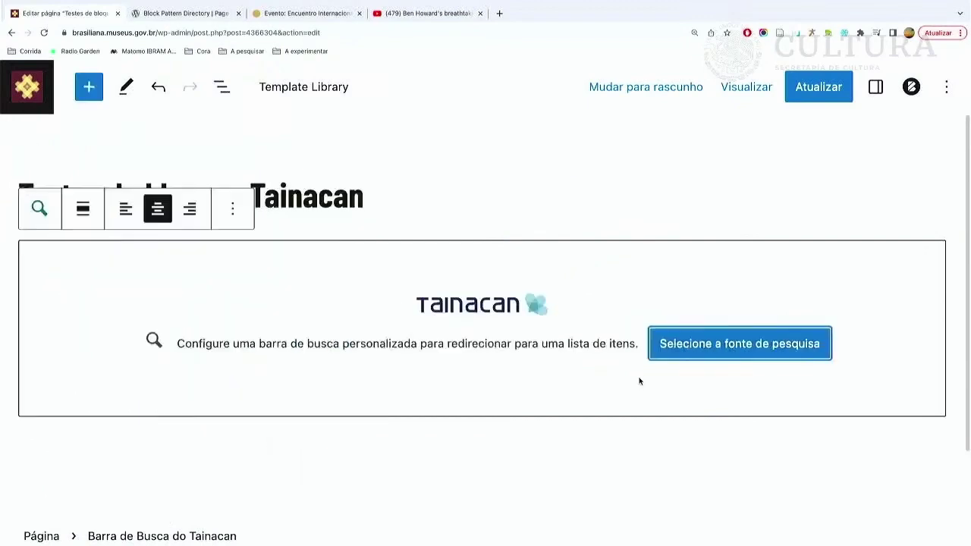
click(714, 345)
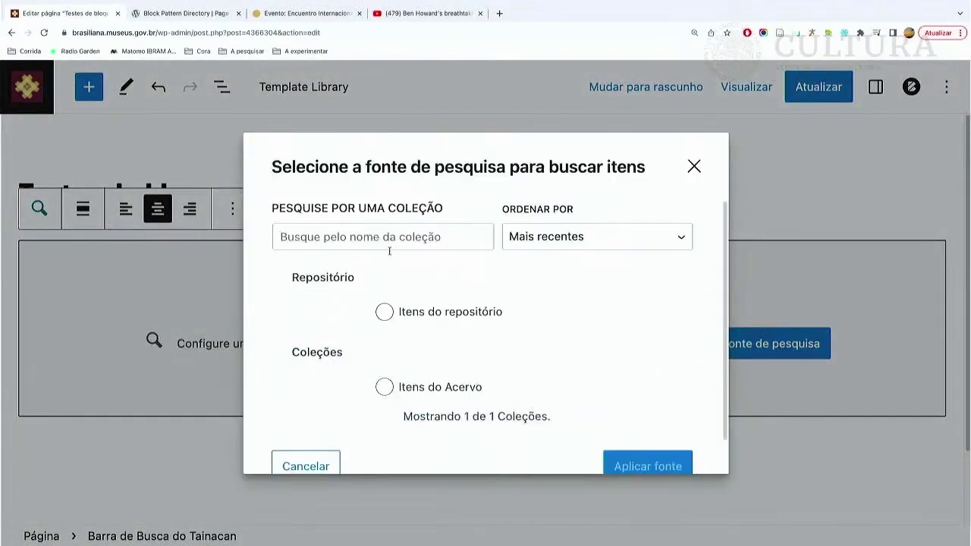
scroll(412, 344, down, 1)
click(384, 349)
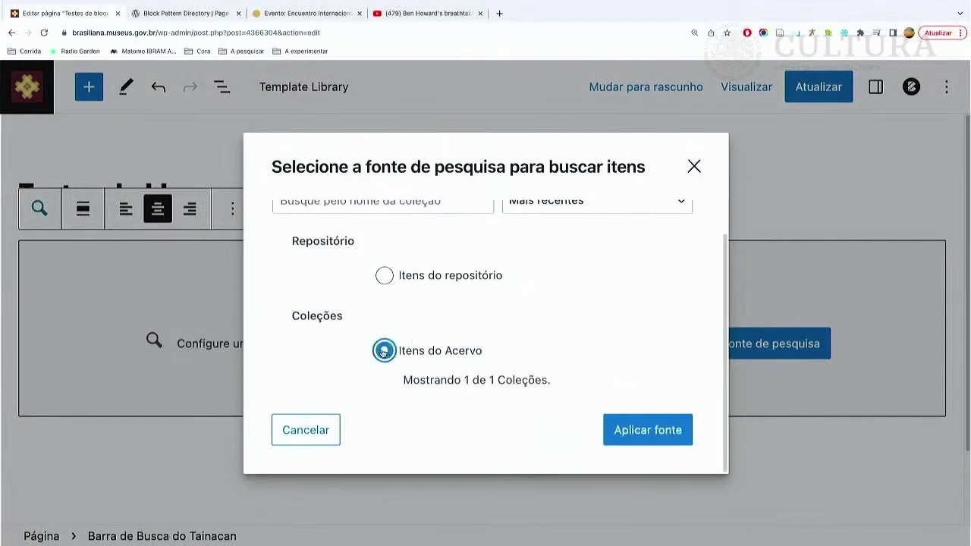
click(653, 436)
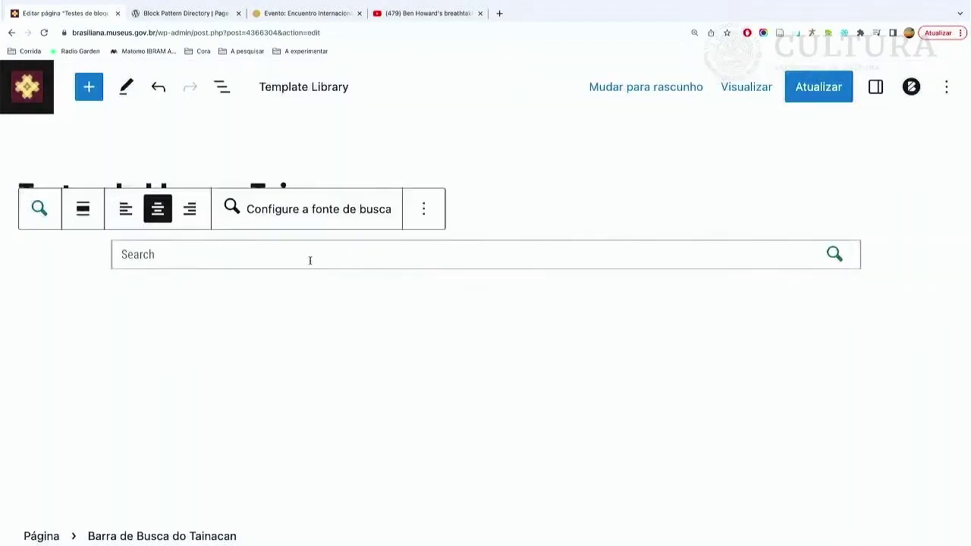
Update the page with the search bar block and view it on the live site.
click(816, 93)
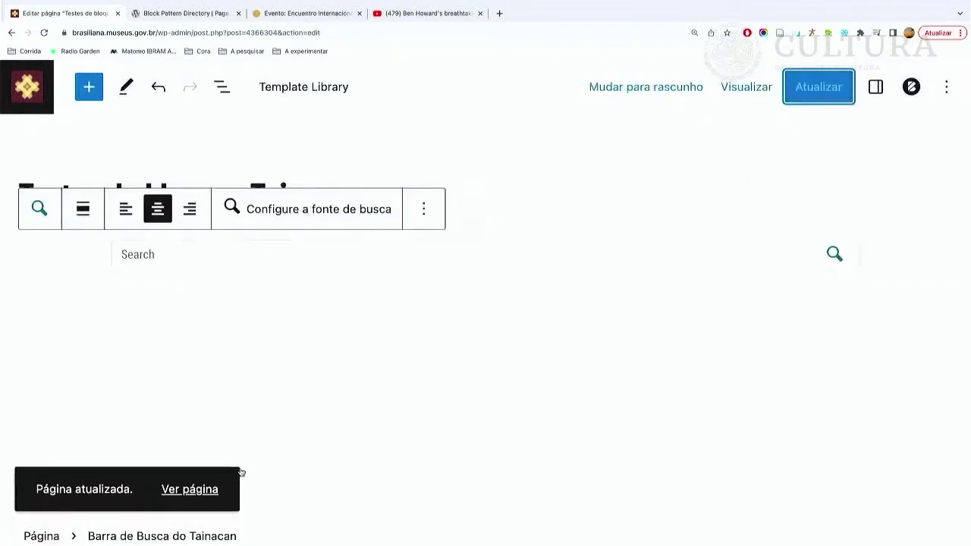
click(203, 493)
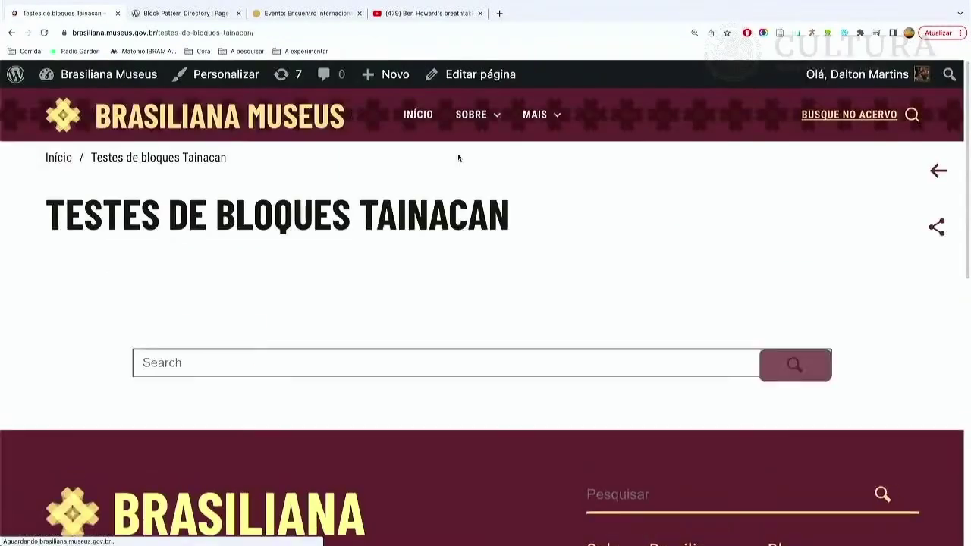
click(206, 362)
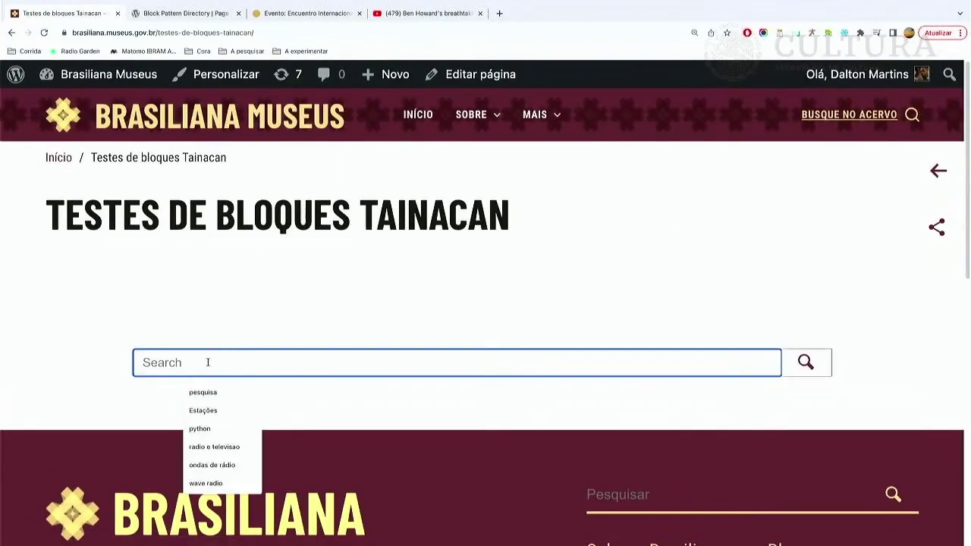
click(244, 324)
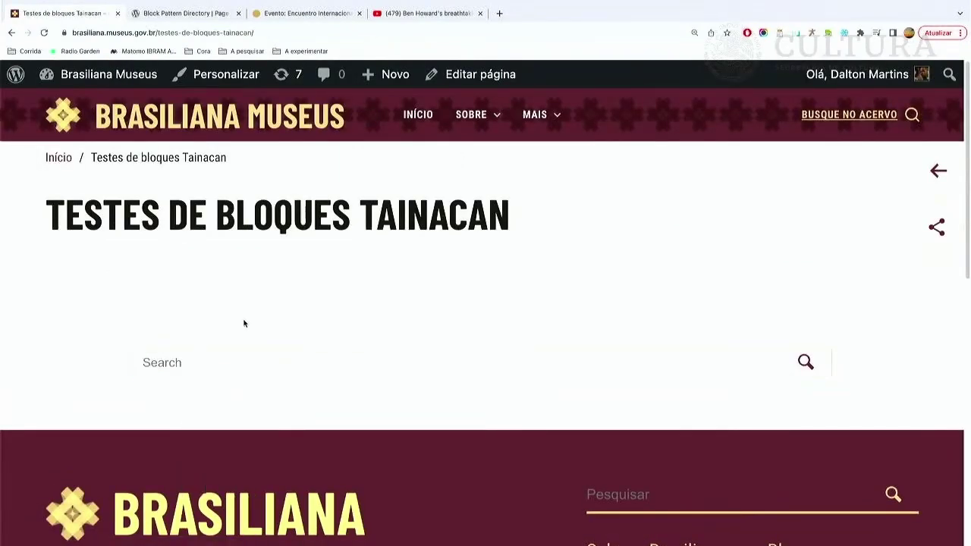
Search the collection for "cadeira" using the new search bar on the live page.
click(179, 364)
text(cadeira)
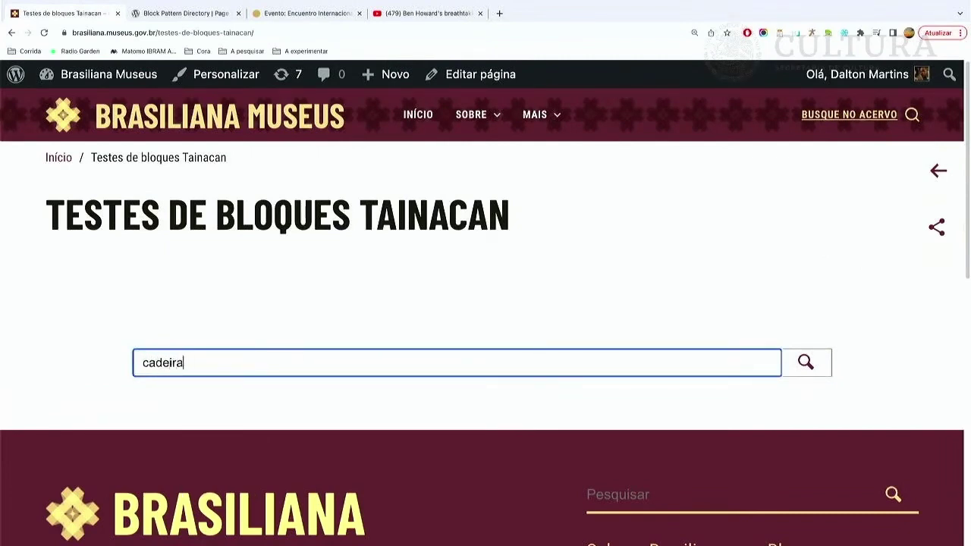
click(806, 364)
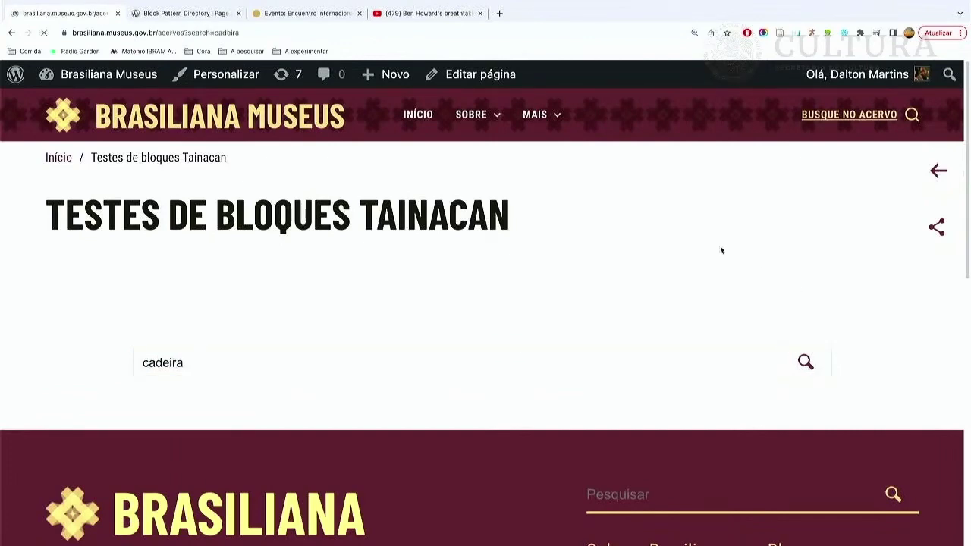
Look through the items and filters in the "cadeira" results, and return to the Testes de bloques Tainacan page.
scroll(574, 253, down, 4)
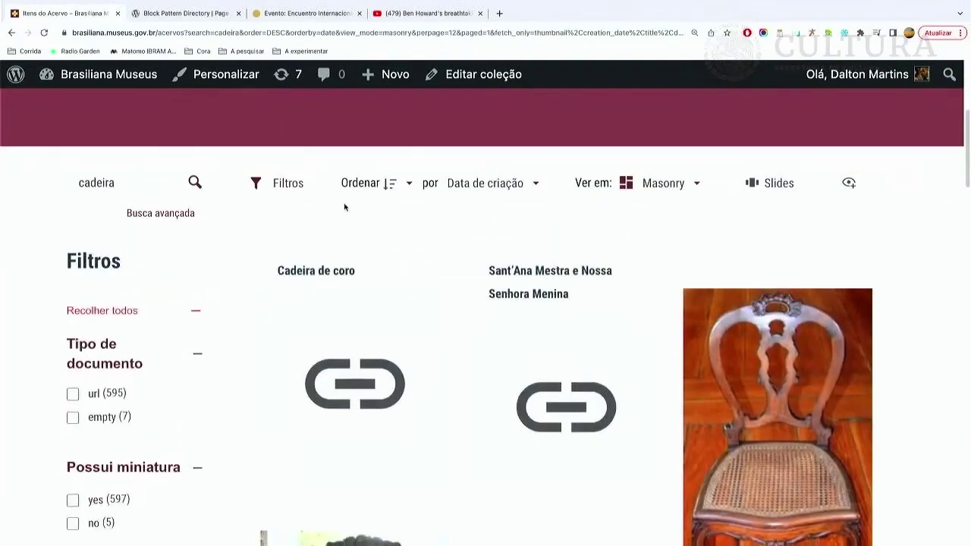
scroll(343, 208, down, 15)
scroll(345, 212, down, 3)
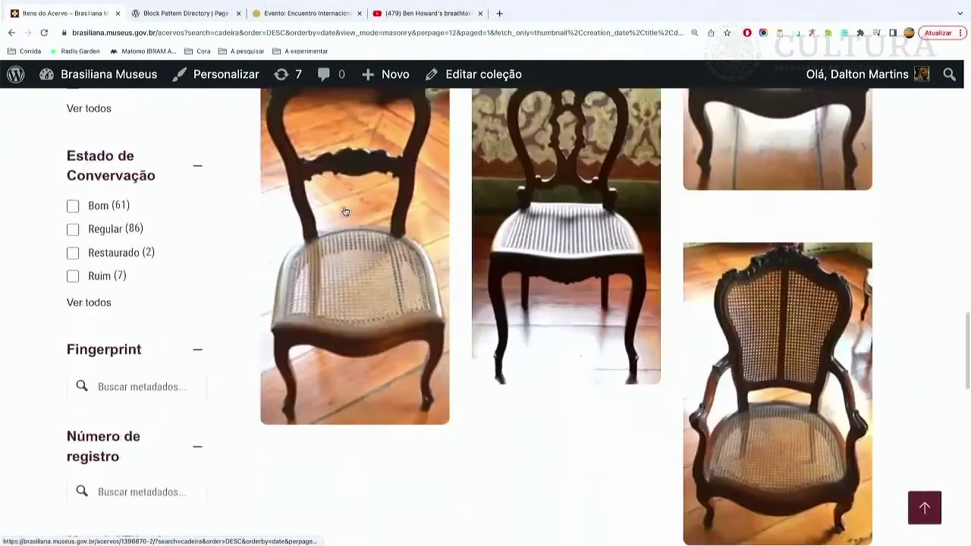
scroll(345, 212, up, 3)
scroll(345, 212, up, 4)
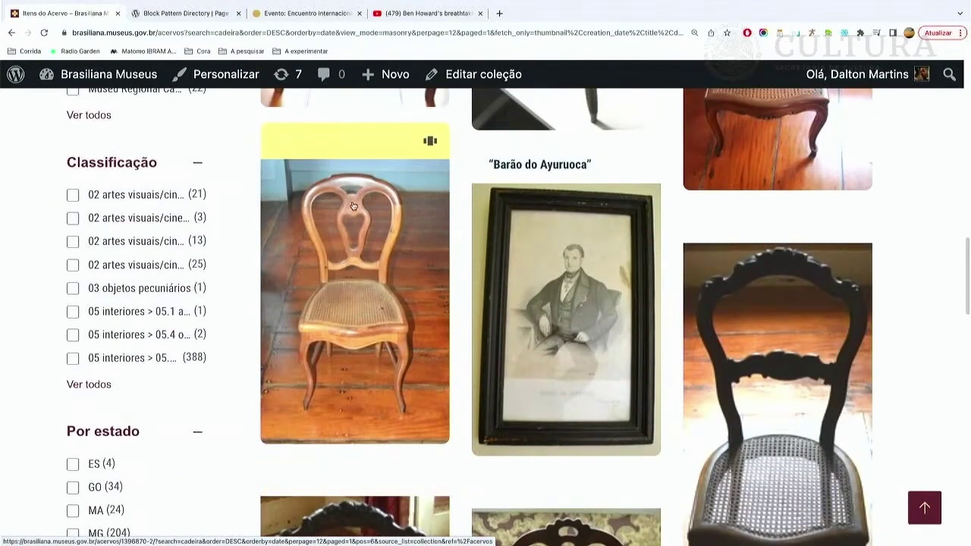
click(10, 32)
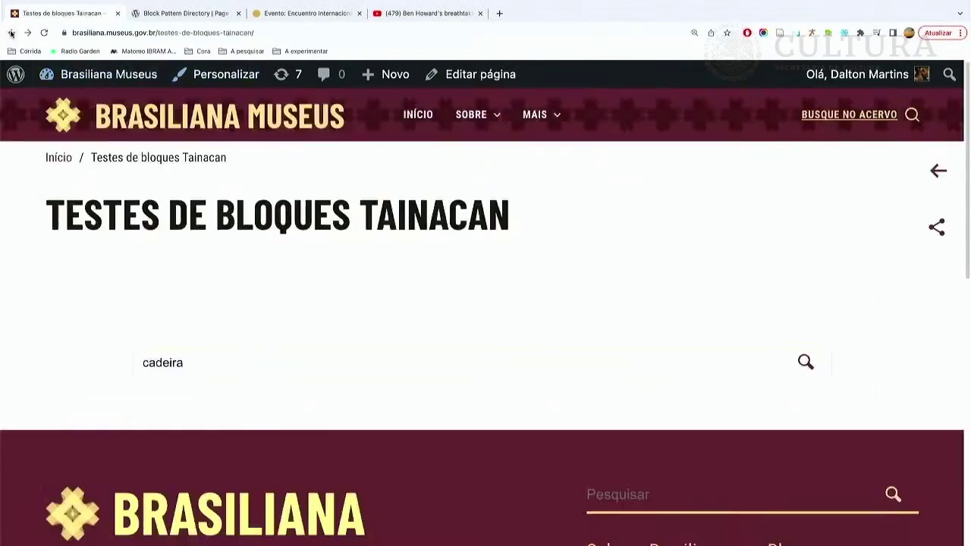
Clear the search term from the live page's search bar and open the page for editing.
drag(225, 364, 113, 362)
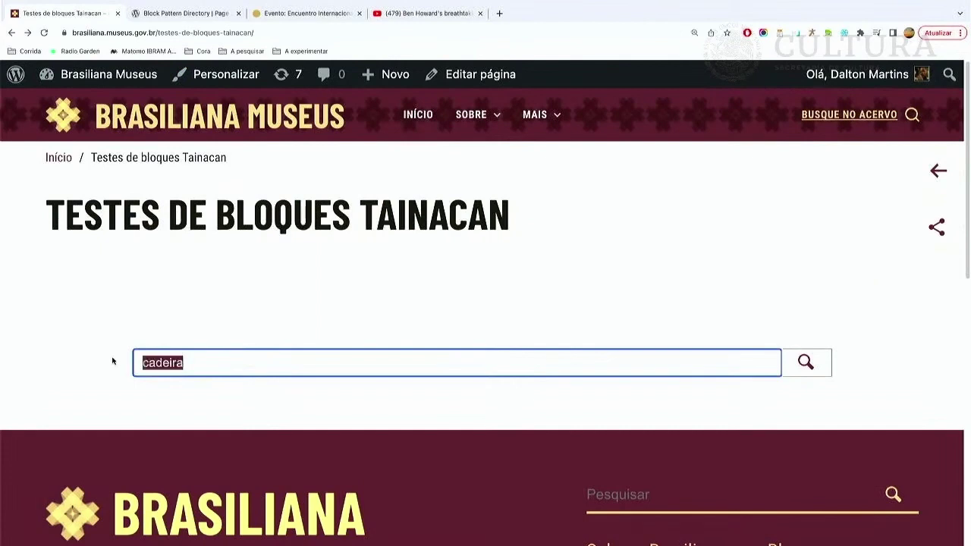
key(BackSpace)
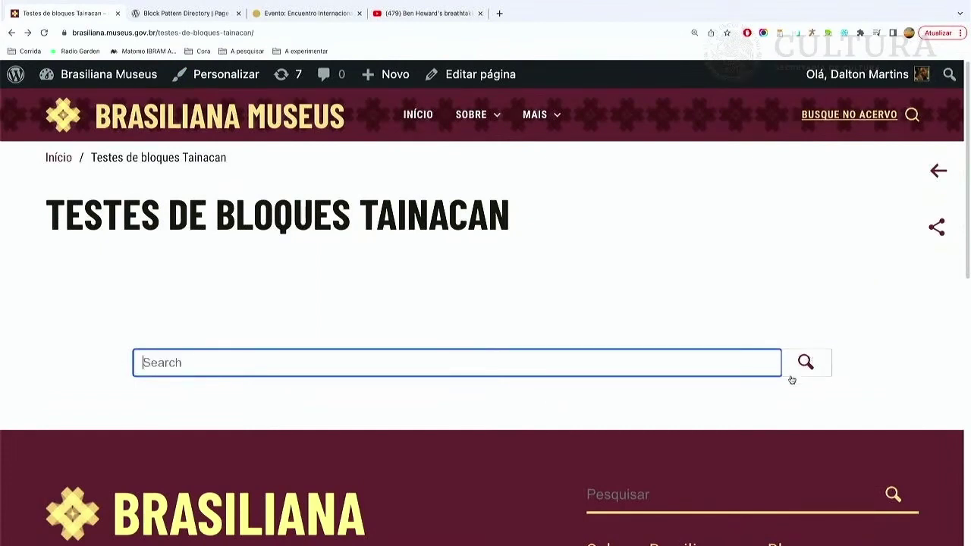
click(607, 364)
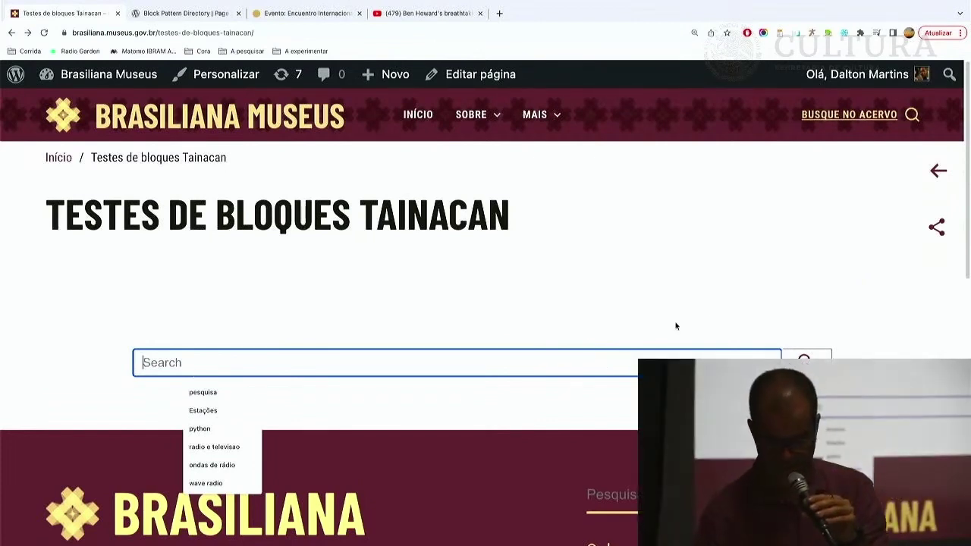
click(571, 303)
click(491, 74)
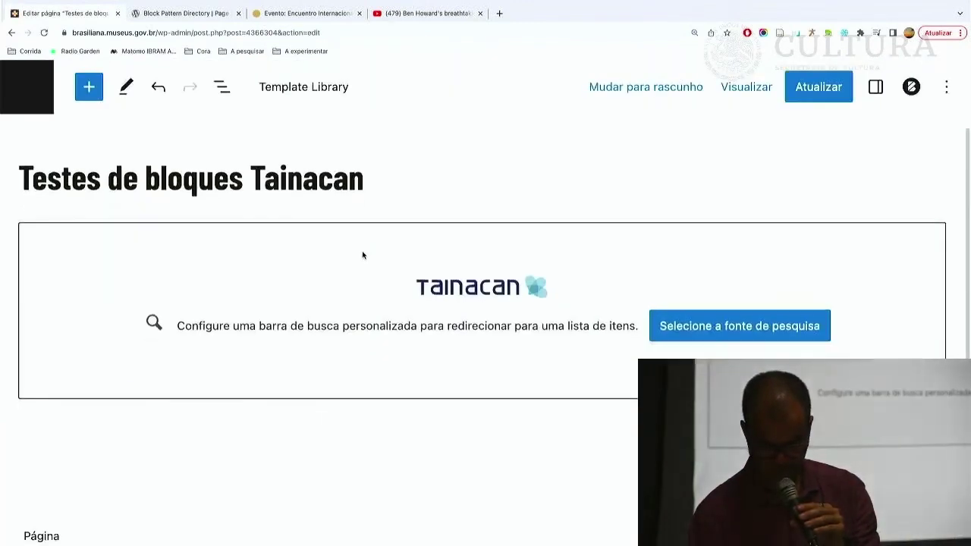
Look through the Tainacan blocks and the Tainacan query loop variations in the full block library.
click(392, 247)
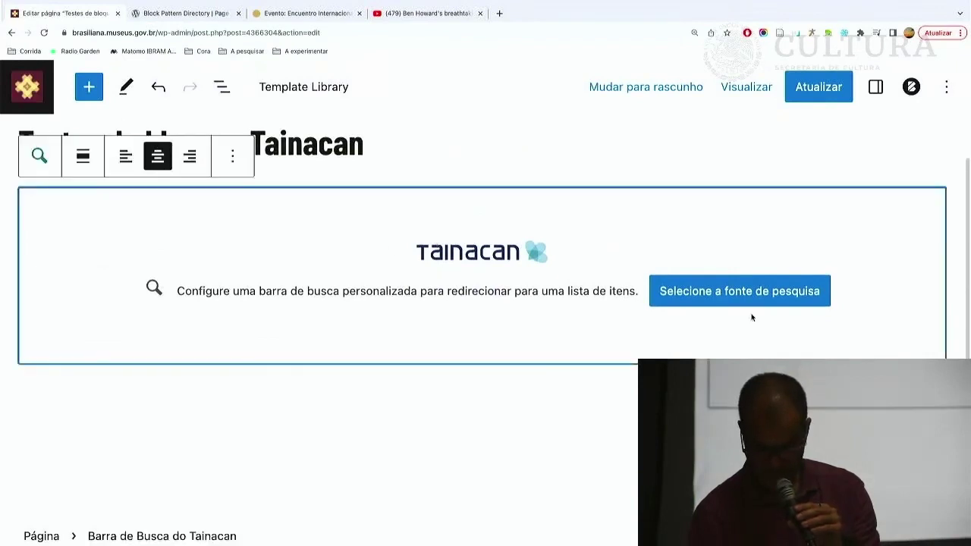
key(Escape)
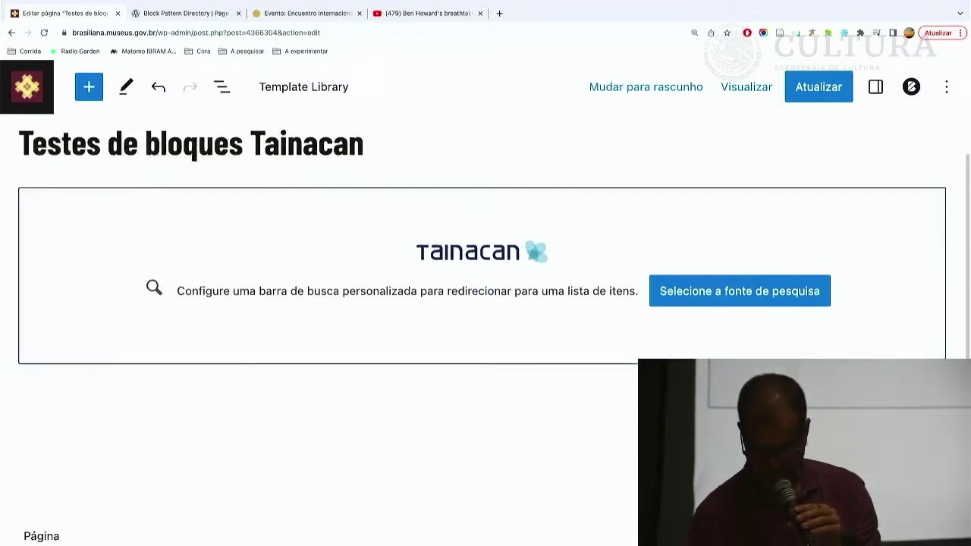
click(935, 397)
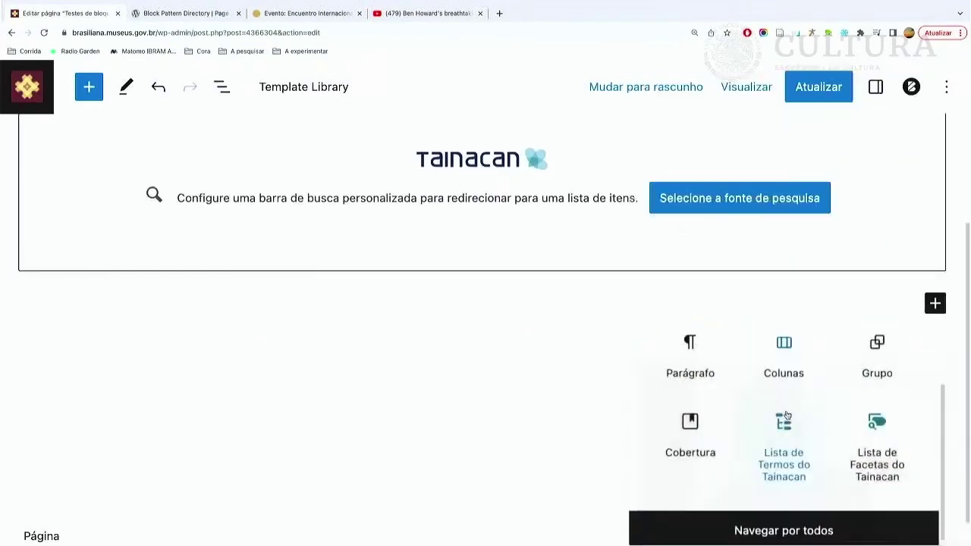
click(781, 529)
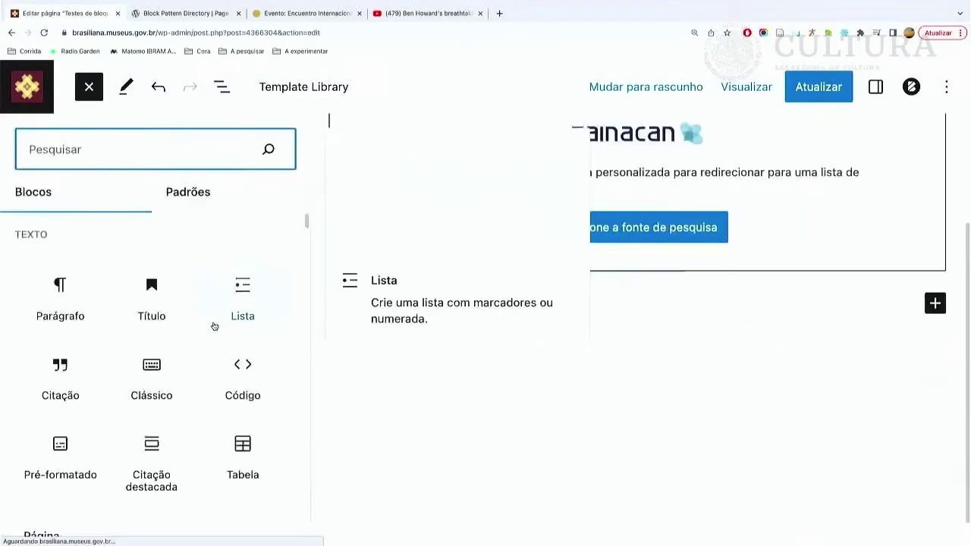
scroll(243, 322, down, 15)
scroll(213, 322, down, 8)
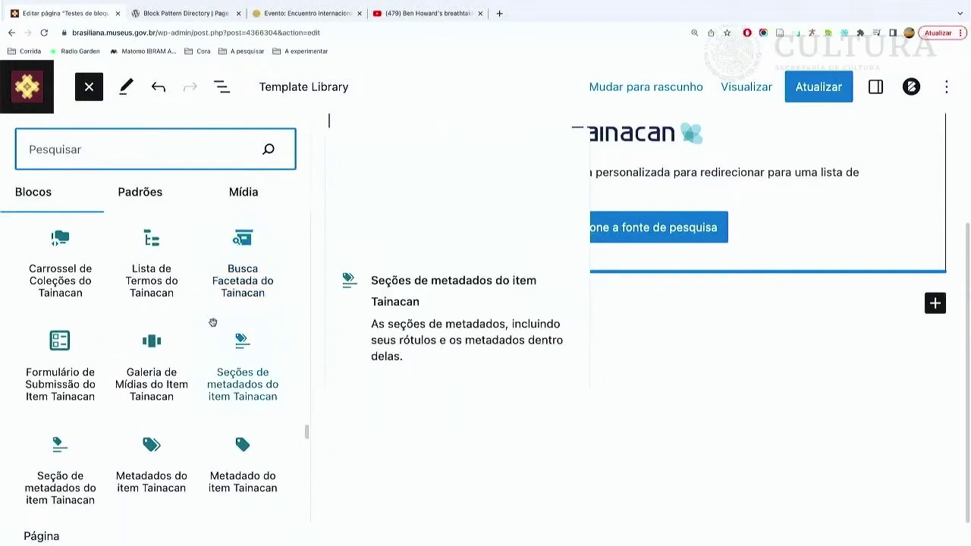
scroll(213, 323, down, 2)
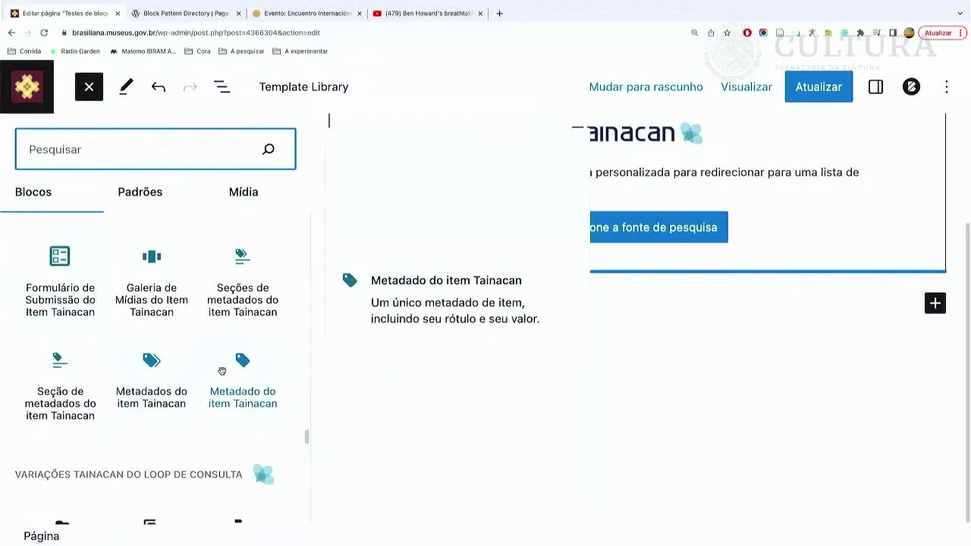
scroll(204, 369, down, 5)
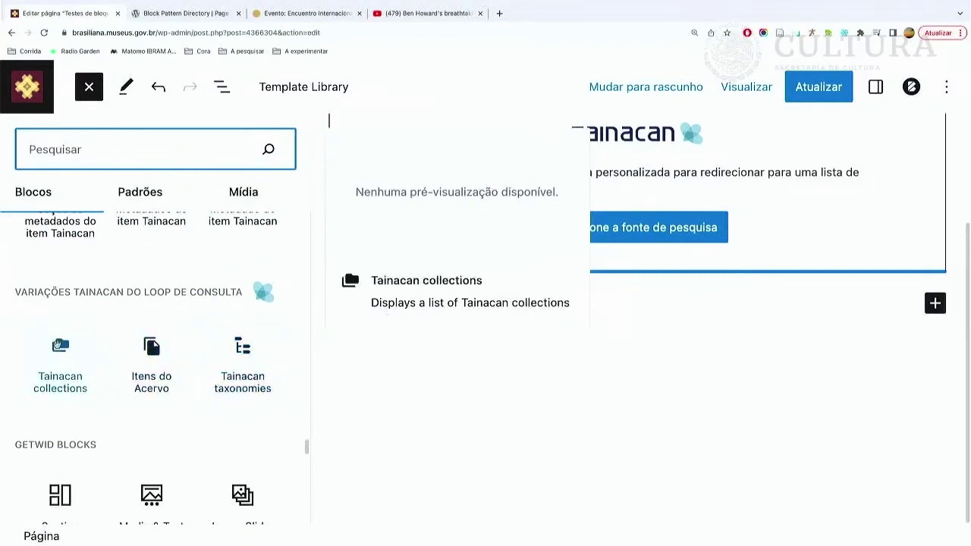
scroll(143, 364, up, 5)
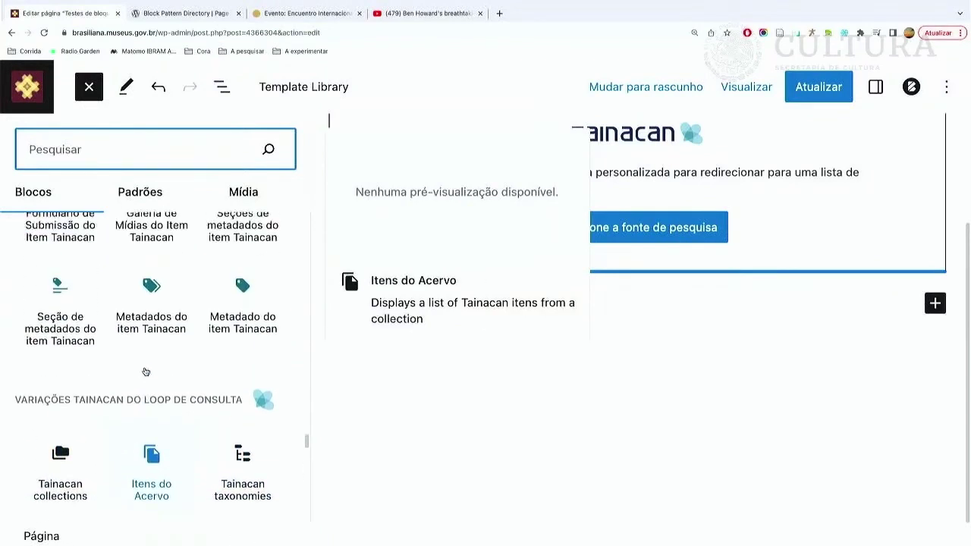
scroll(146, 371, down, 5)
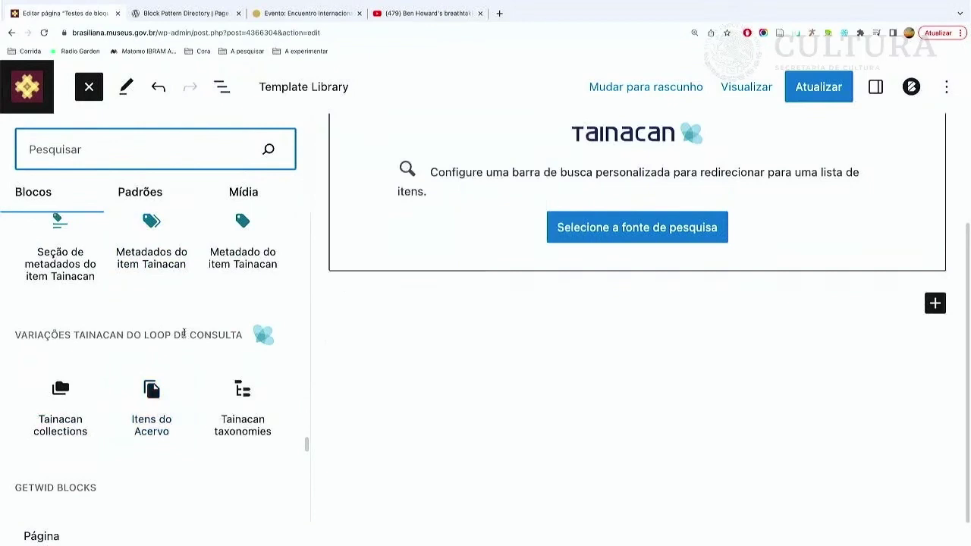
scroll(183, 333, up, 2)
click(567, 369)
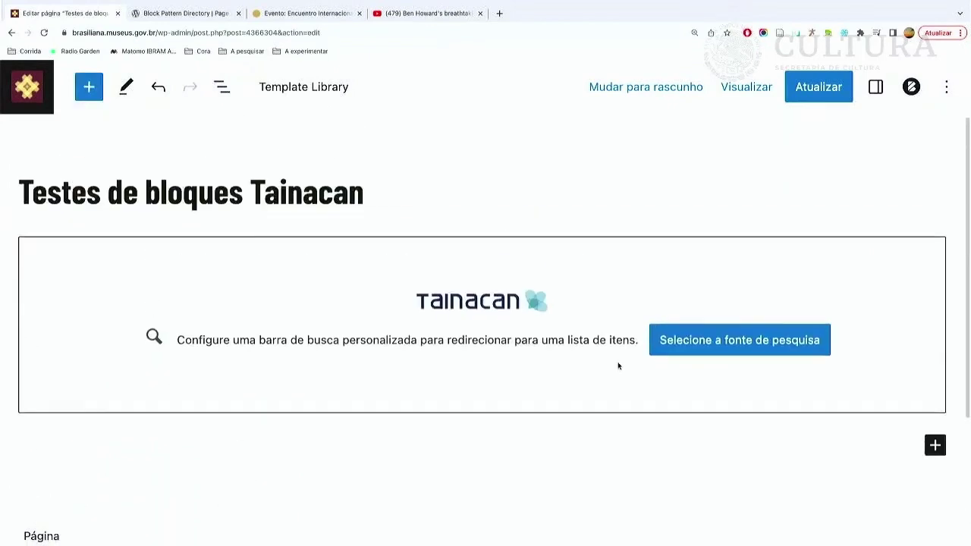
Remove the Tainacan search bar block from the page.
click(477, 262)
click(228, 218)
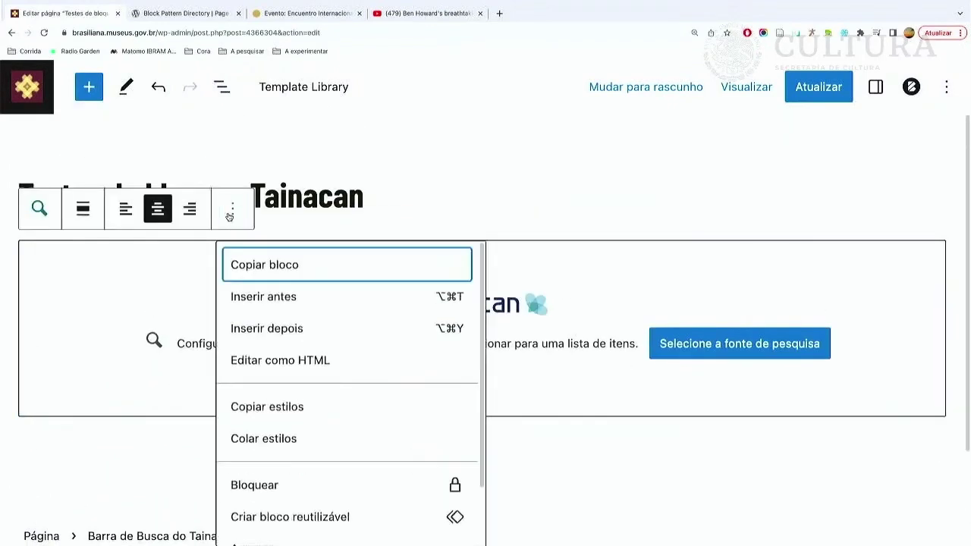
scroll(280, 455, down, 2)
click(304, 525)
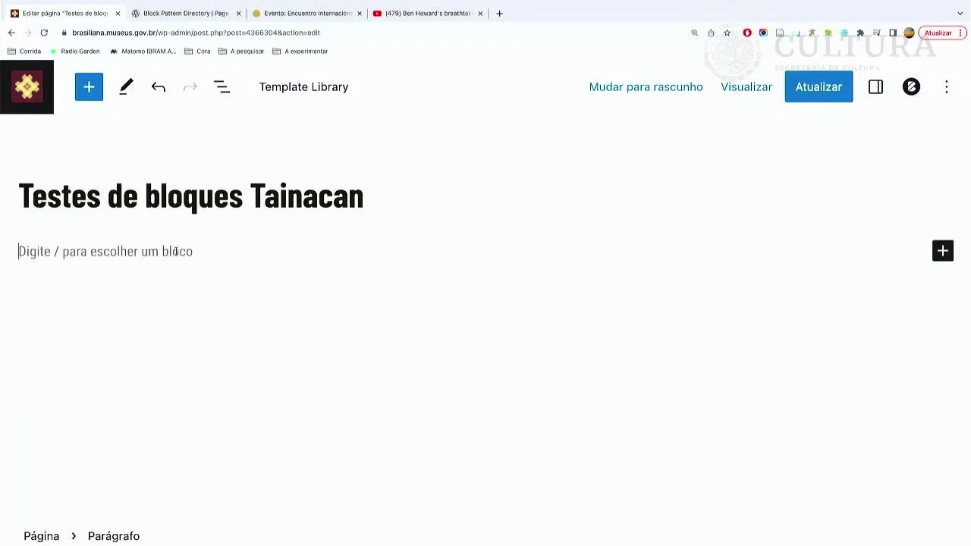
key(ctrl+s)
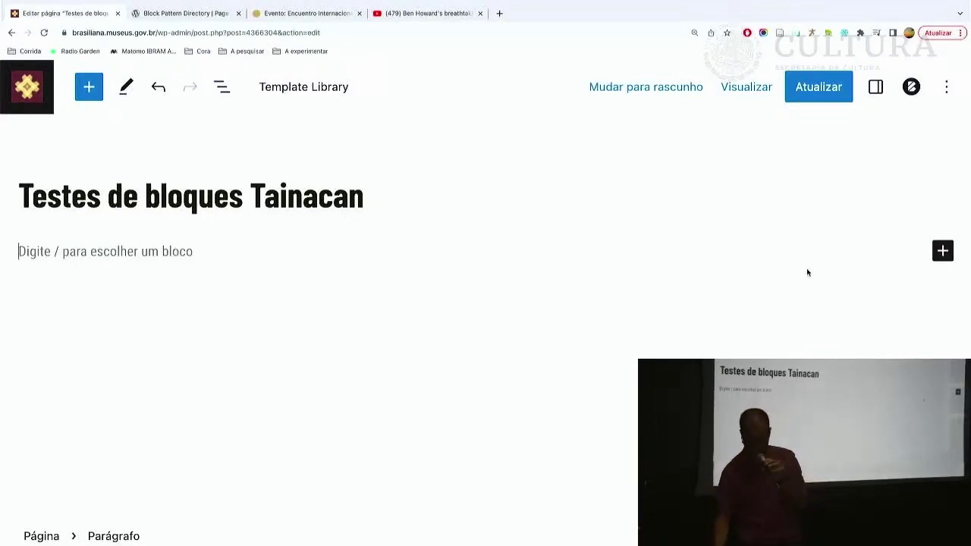
Insert a columns block with the 33 / 33 / 33 layout below the page title.
click(942, 251)
click(698, 488)
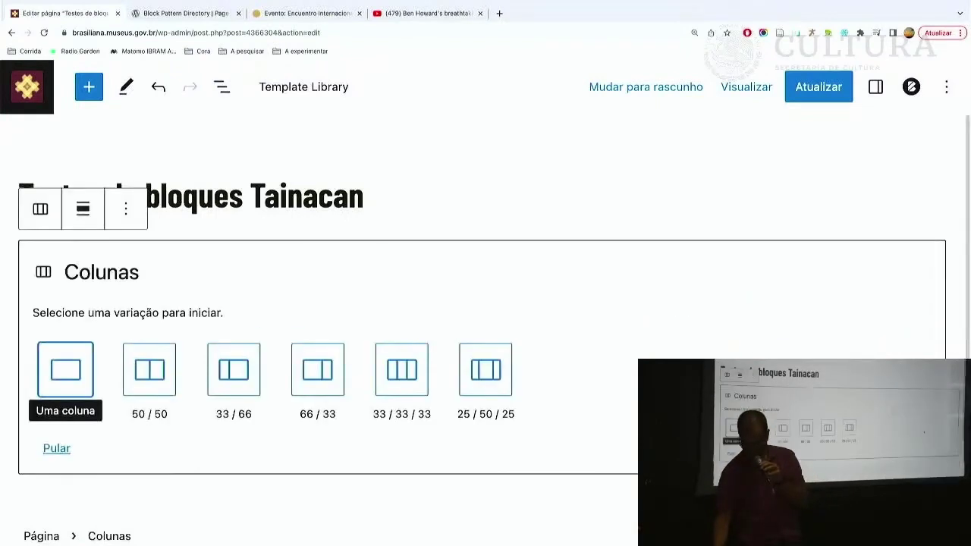
click(399, 369)
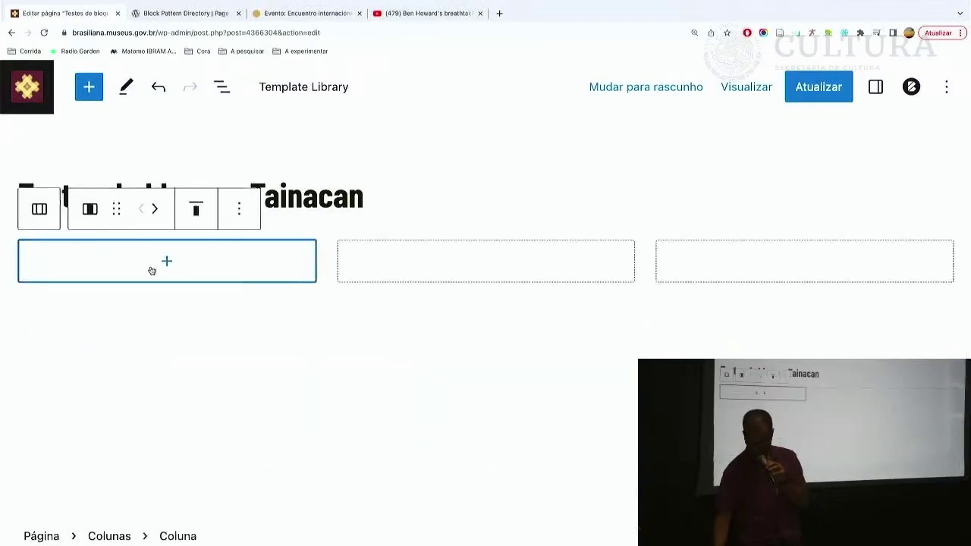
click(167, 261)
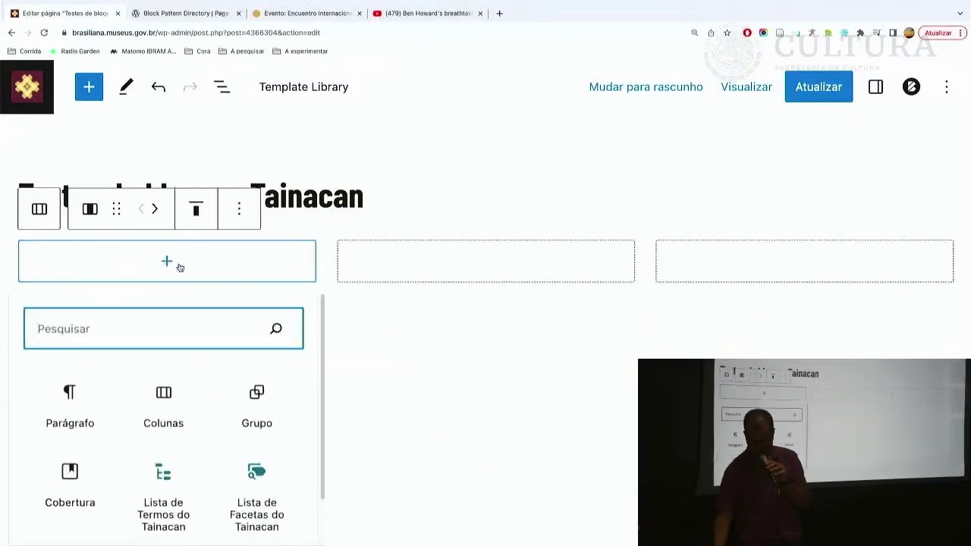
click(488, 265)
click(486, 262)
click(666, 266)
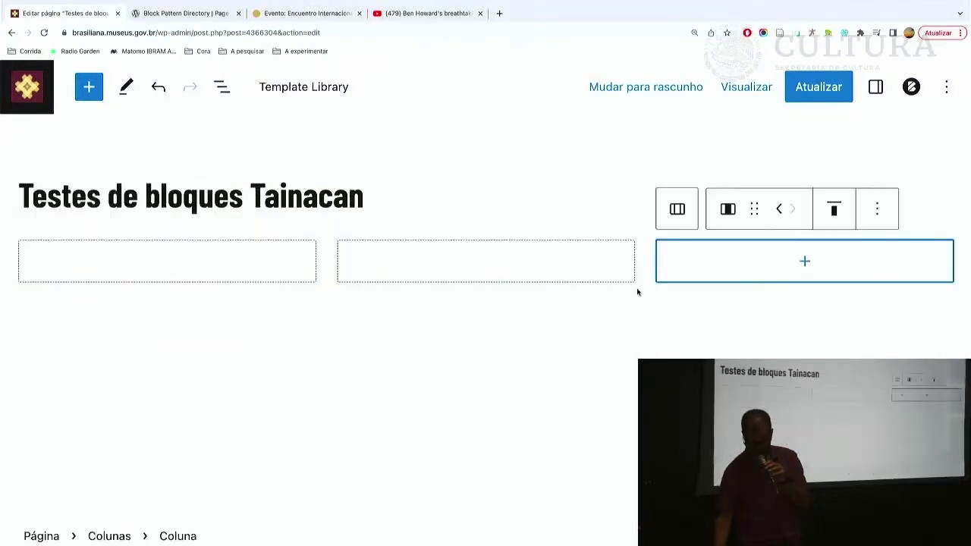
click(436, 322)
Add a second columns block below the first, using the 50 / 50 layout.
click(935, 314)
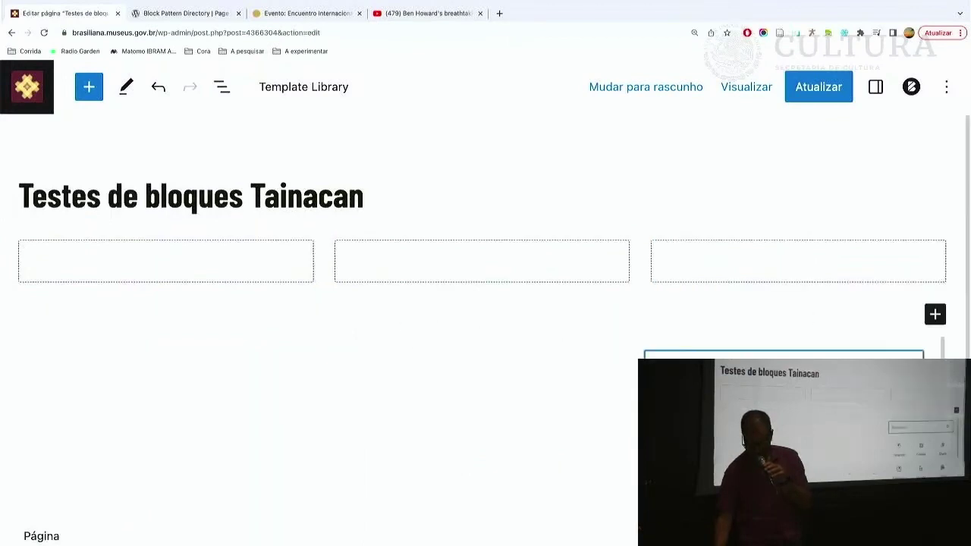
click(690, 413)
click(149, 434)
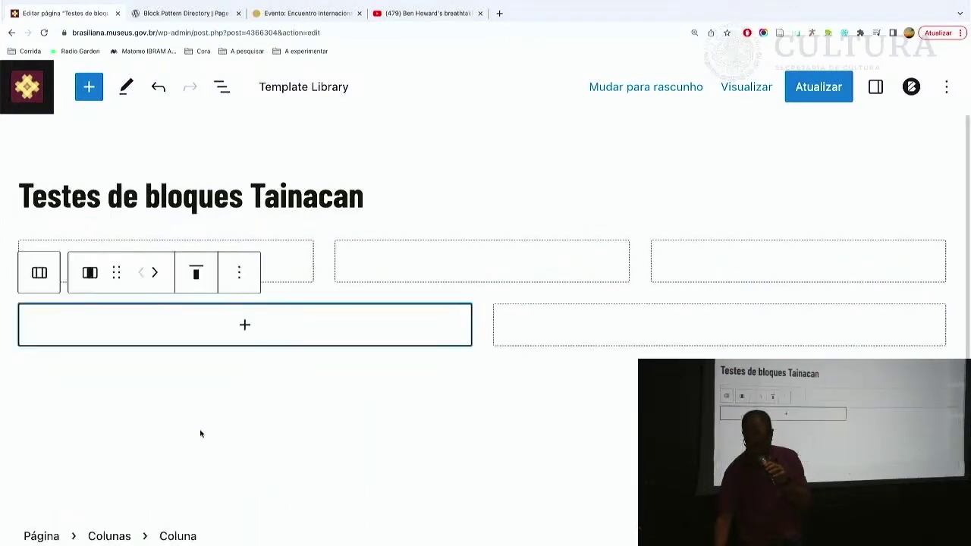
Add a third columns block below the 50 / 50 row, using the 33 / 33 / 33 layout.
click(493, 412)
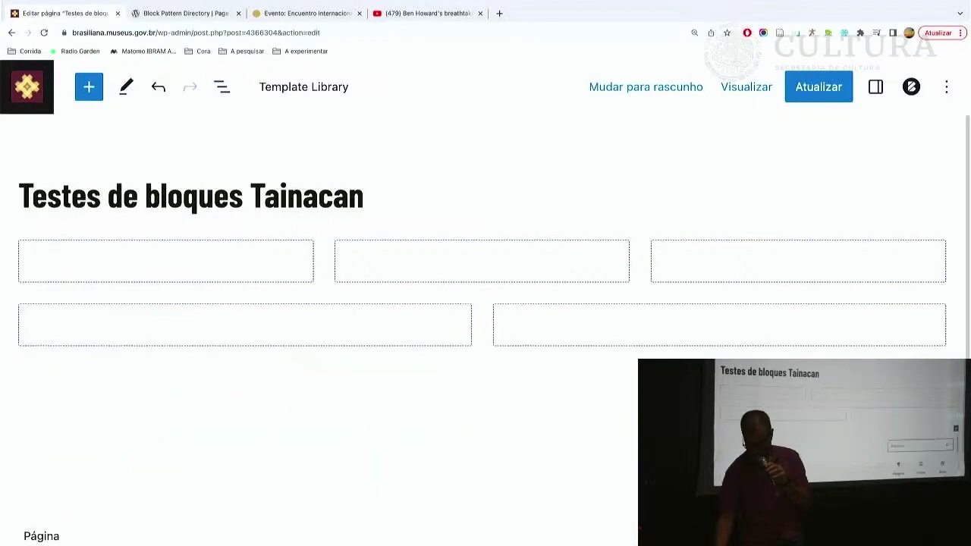
click(691, 515)
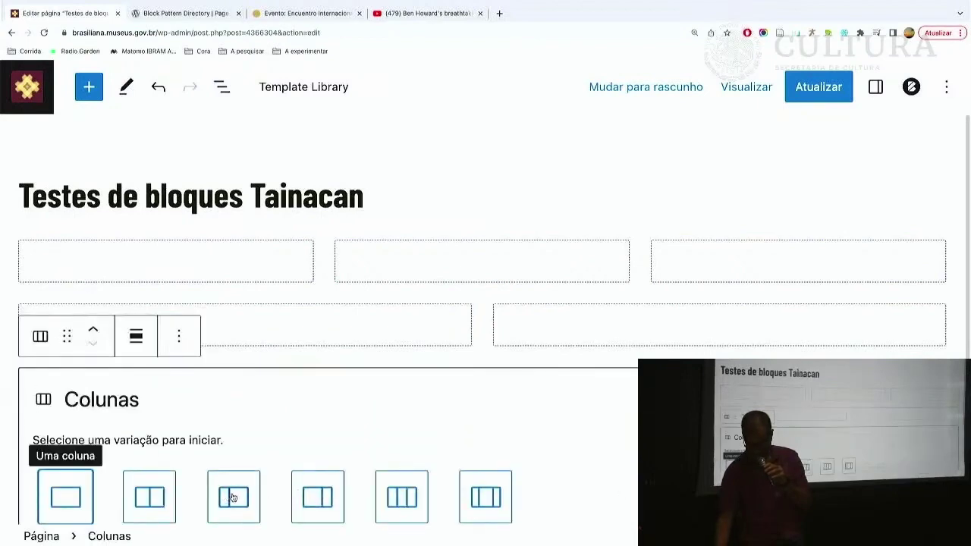
click(404, 495)
click(407, 479)
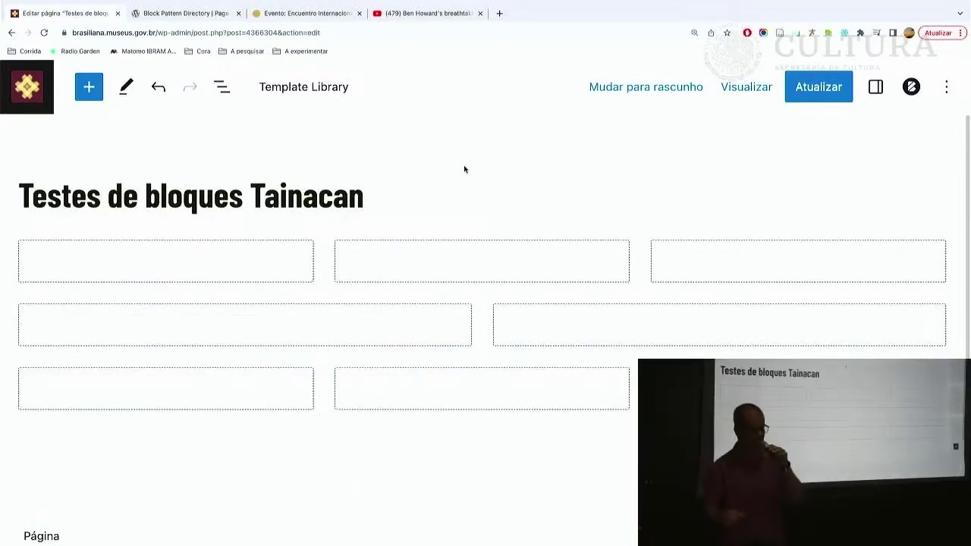
Insert a YouTube block in the first column of the top row.
click(165, 265)
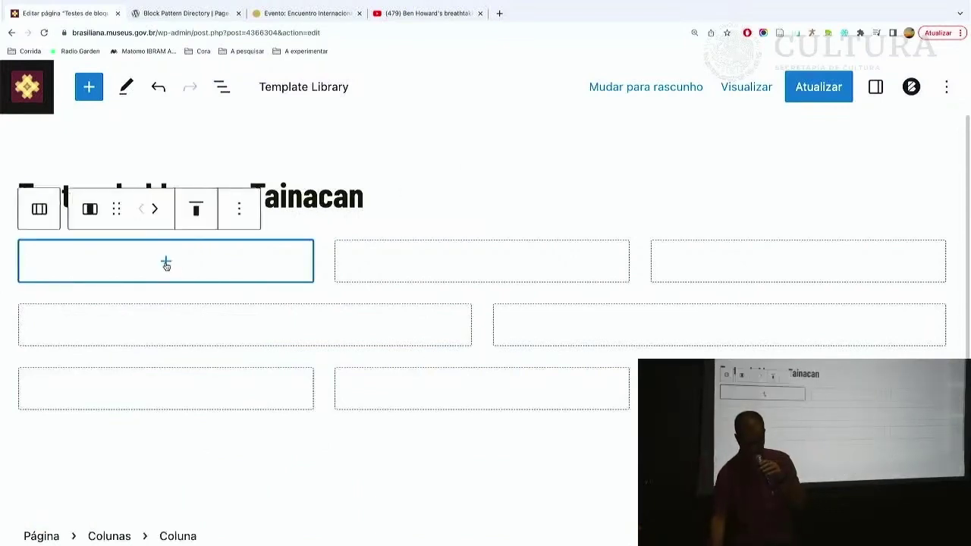
click(166, 262)
text(you)
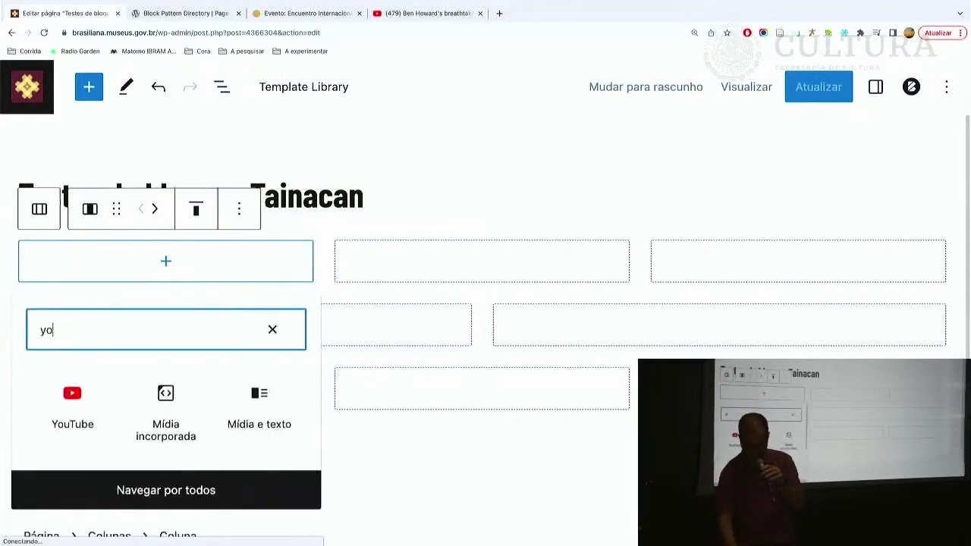
click(71, 393)
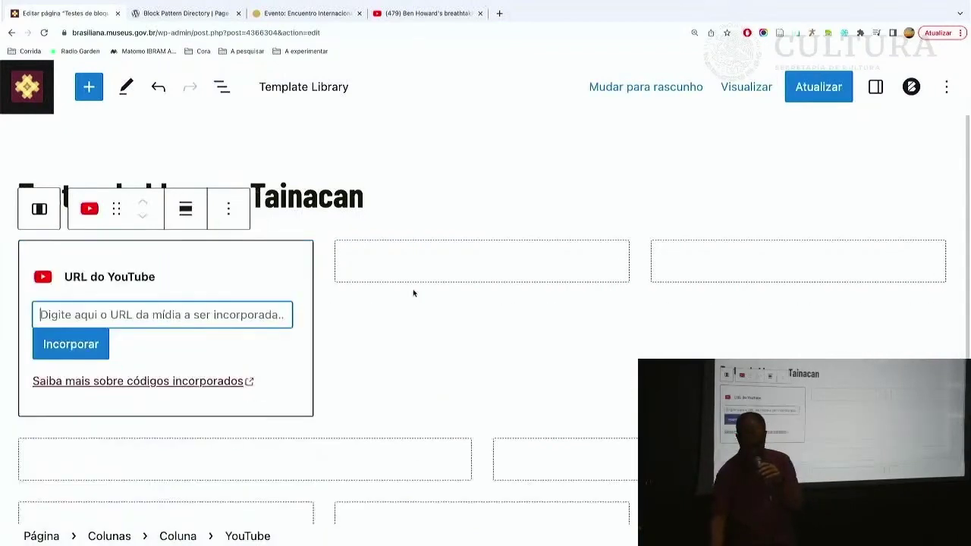
Insert a Spotify block in the middle column of the top row.
click(442, 262)
click(482, 262)
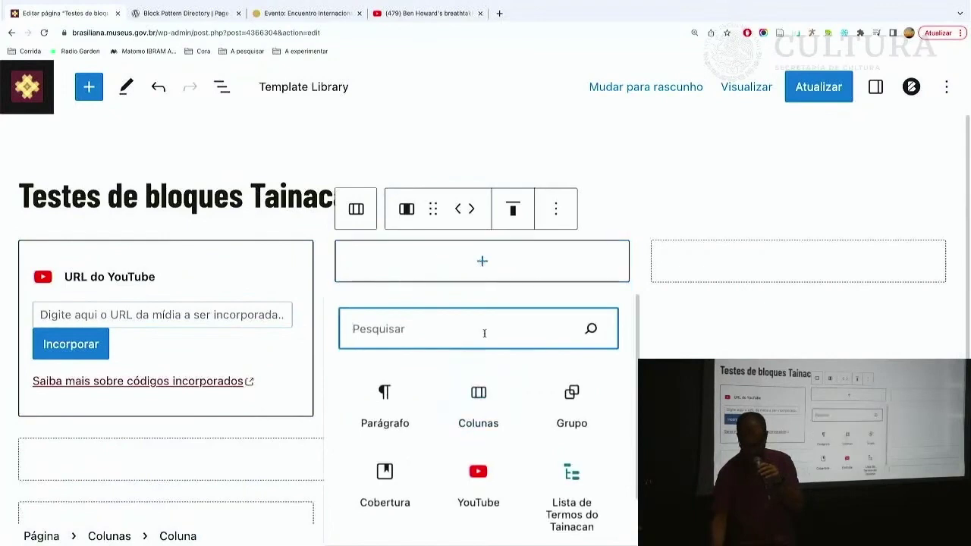
text(spot)
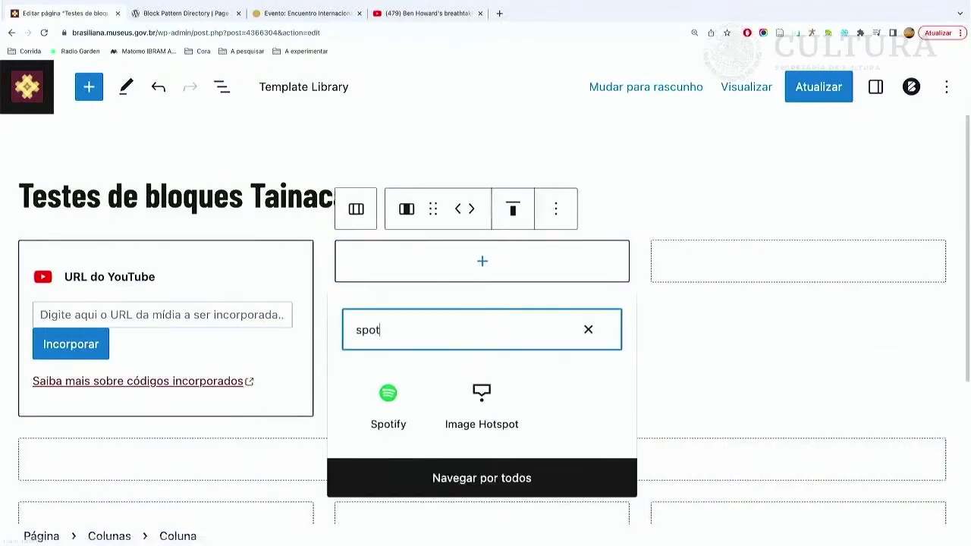
click(384, 406)
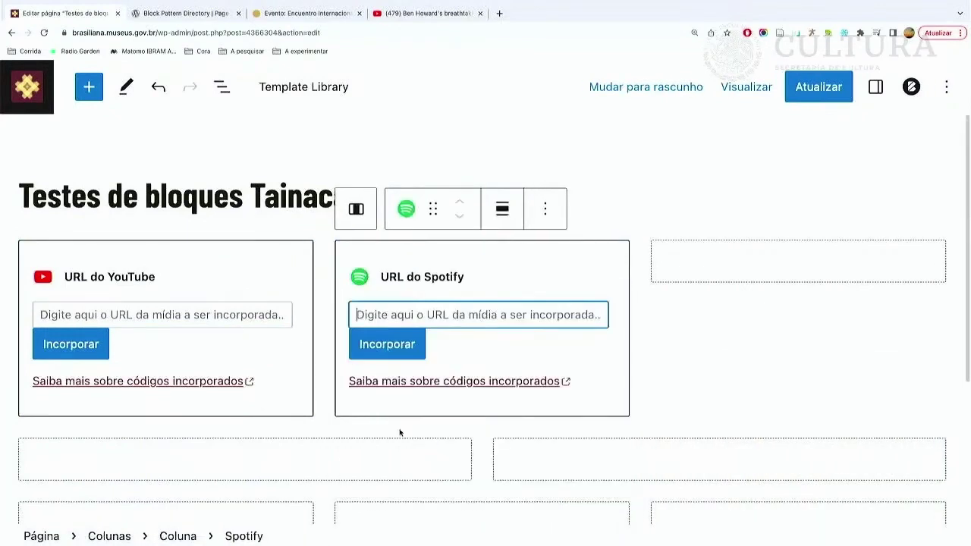
Add a paragraph with the sample text "hgfhgfhgfghfgh" in the third column of the top row.
click(719, 274)
click(802, 260)
click(702, 398)
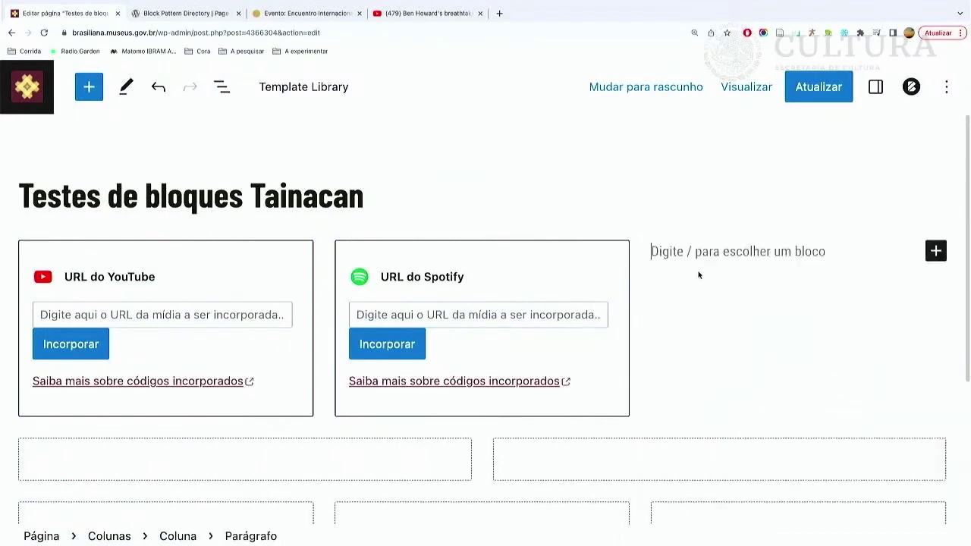
text(hgfhgfhgfghfgh)
scroll(305, 439, down, 1)
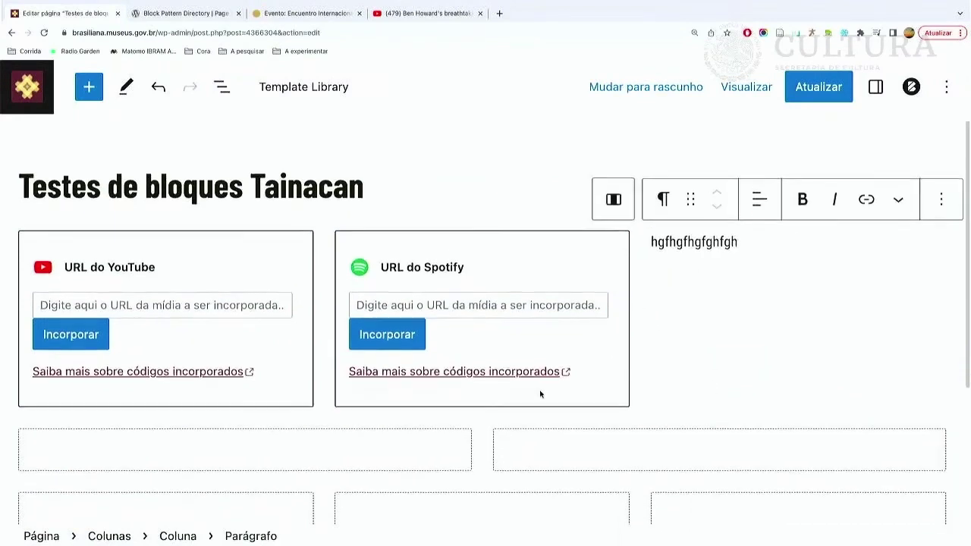
Insert a Lista de Itens da Coleção Tainacan block in the first column of the 50 / 50 row and open its item selection.
click(305, 444)
click(245, 440)
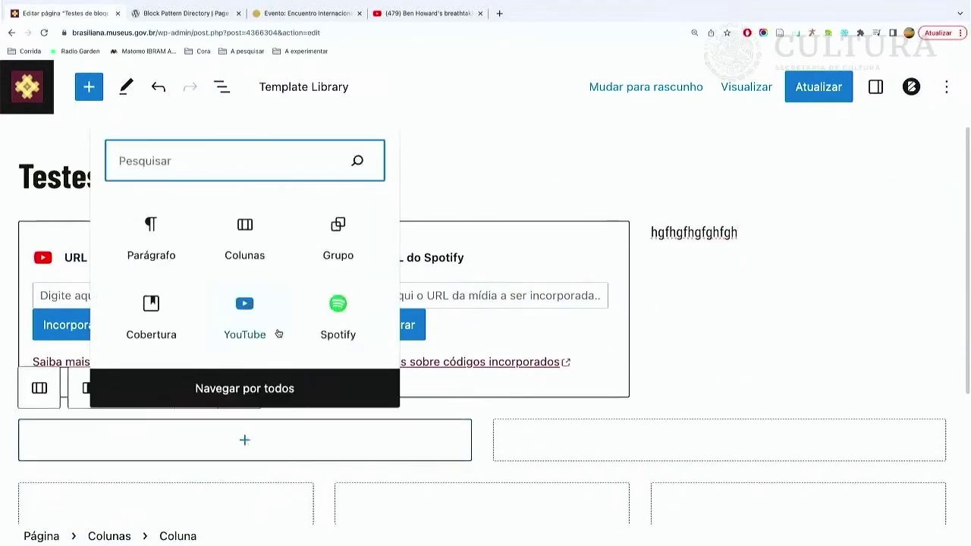
click(241, 386)
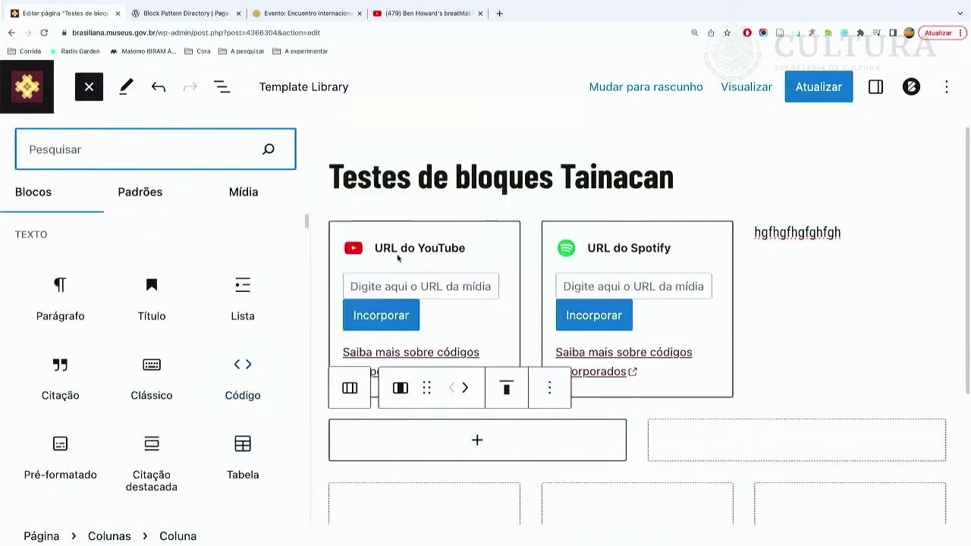
scroll(415, 284, down, 2)
scroll(223, 331, down, 10)
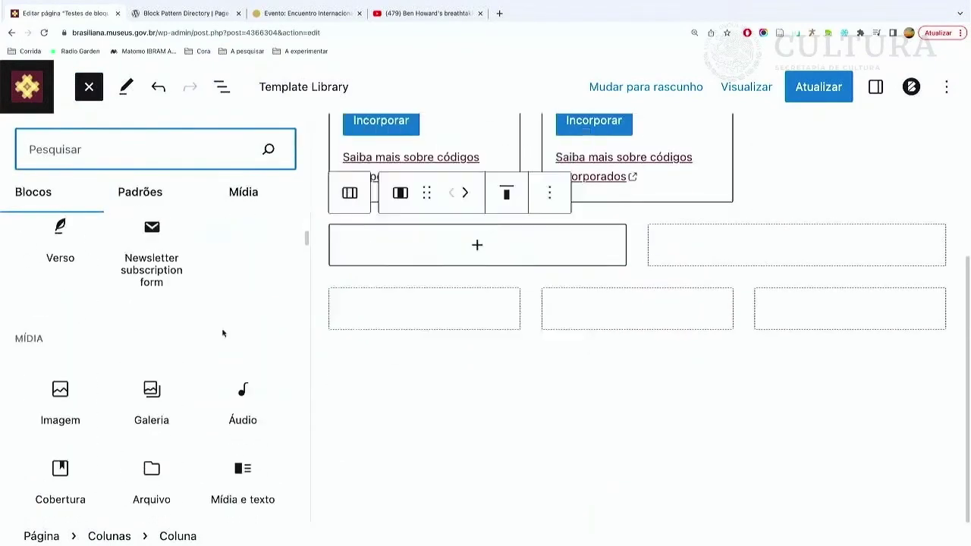
scroll(223, 331, down, 15)
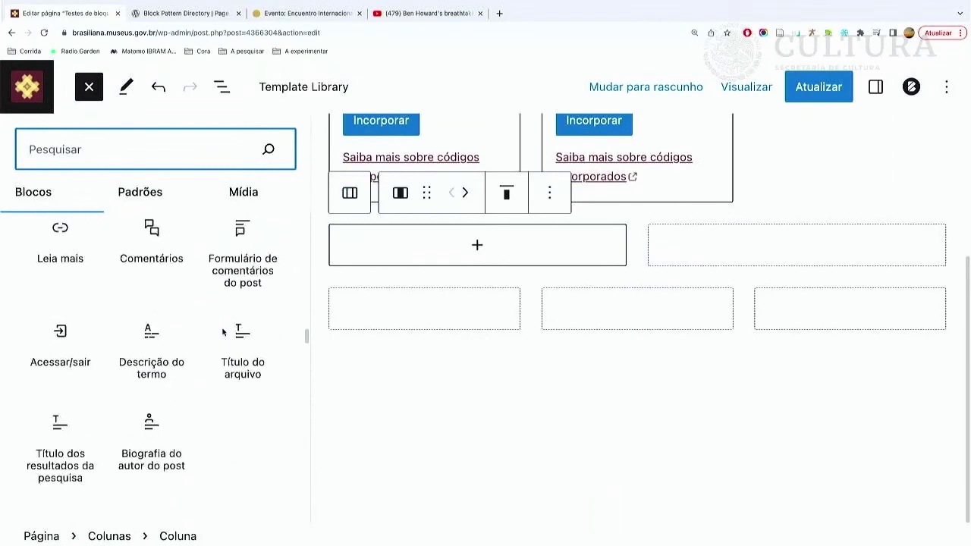
scroll(222, 330, up, 3)
scroll(222, 326, down, 10)
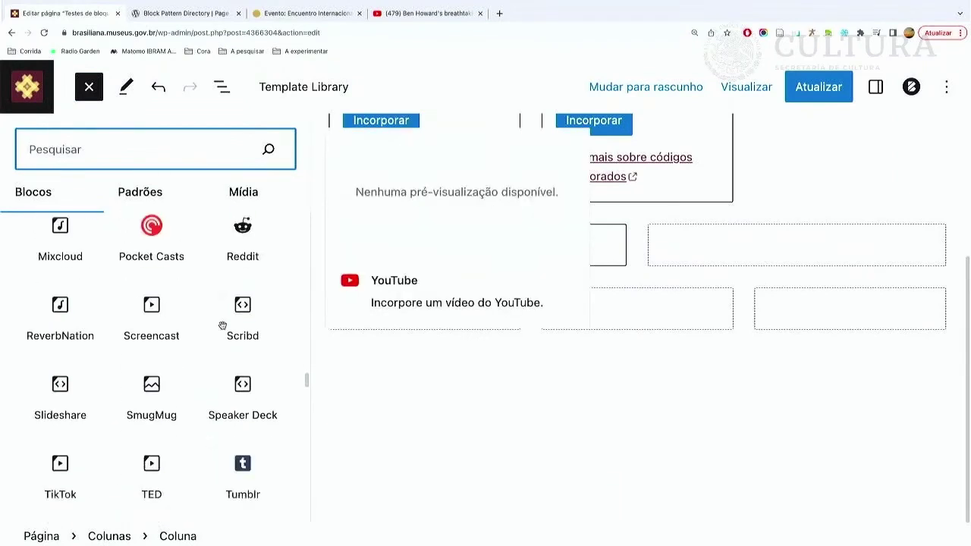
scroll(222, 326, down, 5)
scroll(169, 334, down, 3)
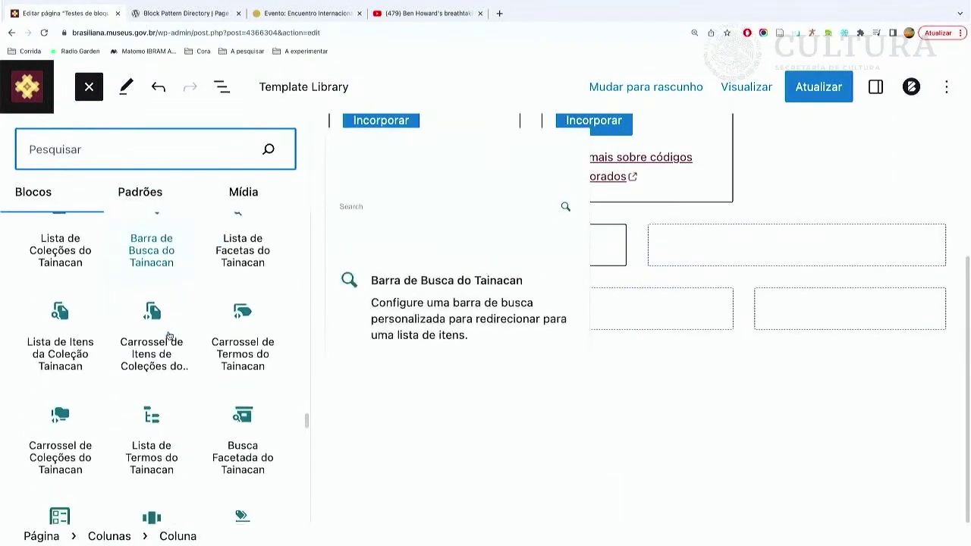
click(61, 337)
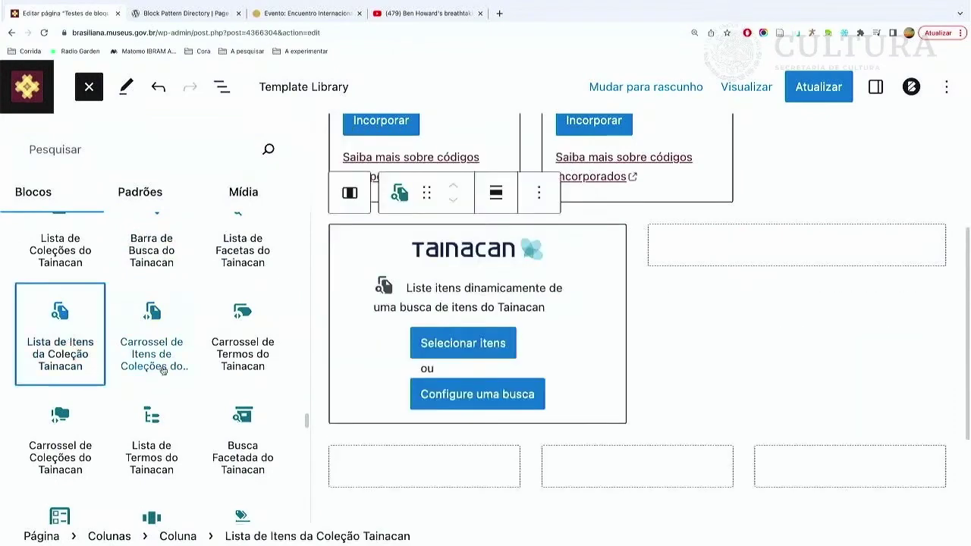
click(471, 349)
click(238, 348)
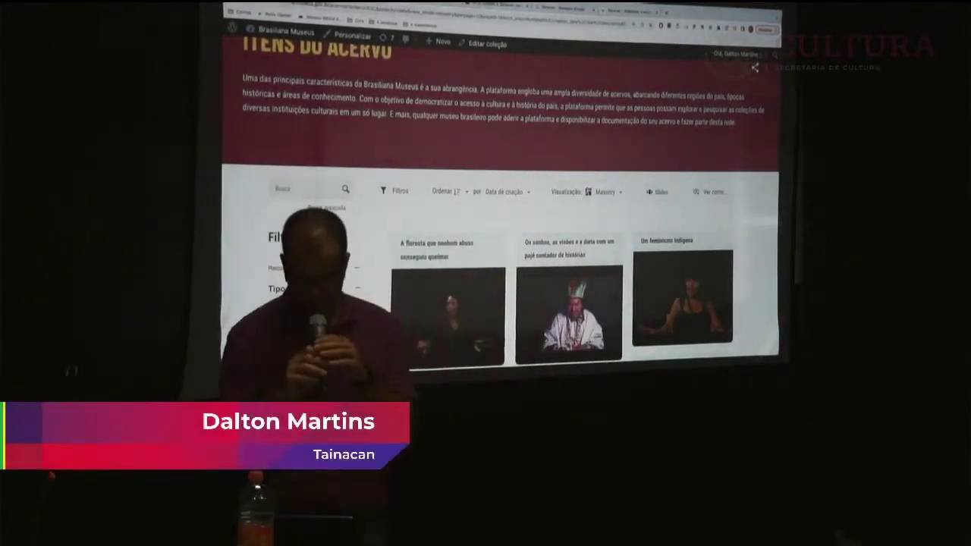
scroll(586, 190, up, 2)
scroll(586, 191, up, 2)
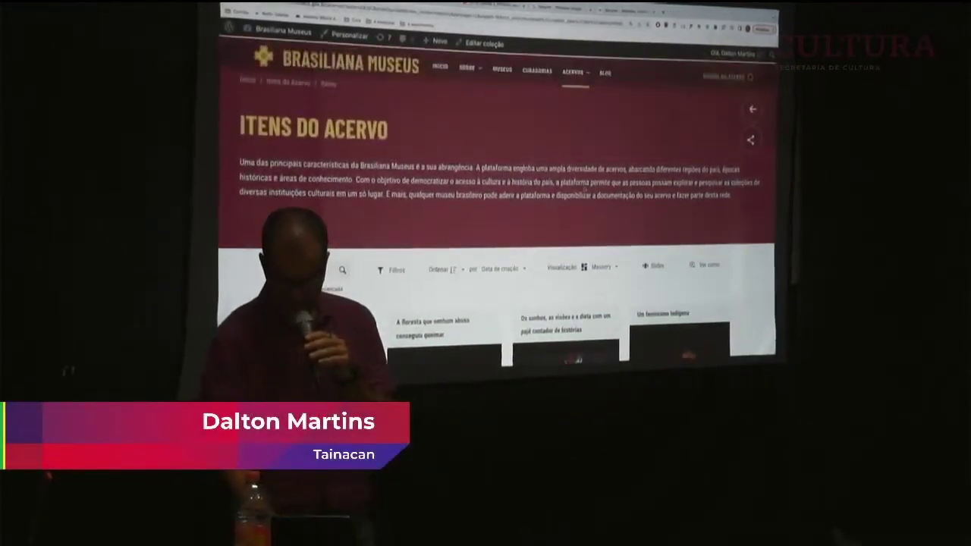